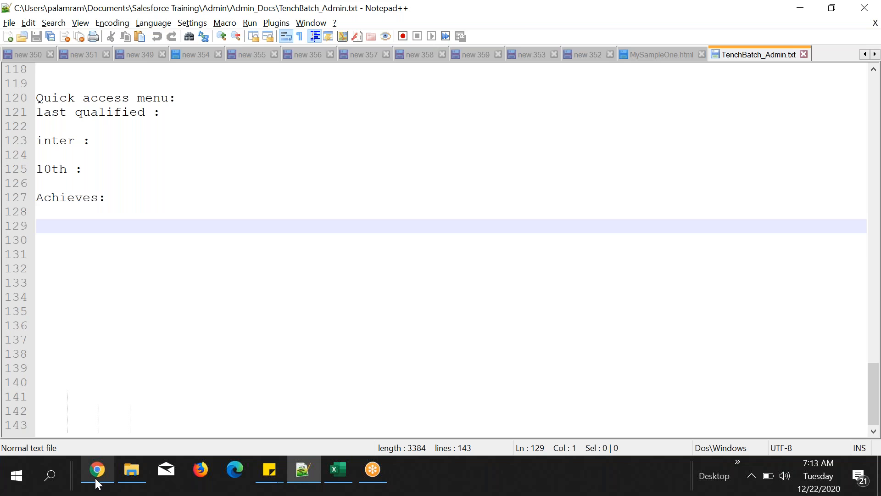
# - Open the Student object's field definitions from the Students home page
pyautogui.click(476, 118)
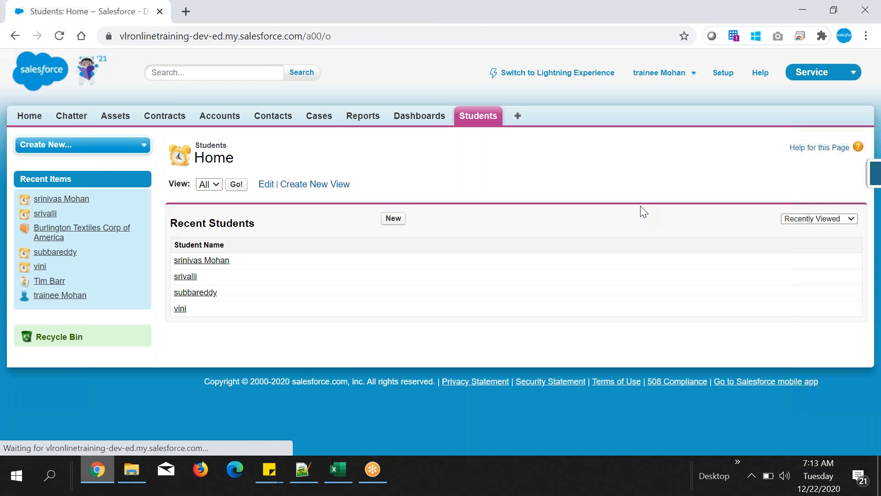
pyautogui.click(872, 173)
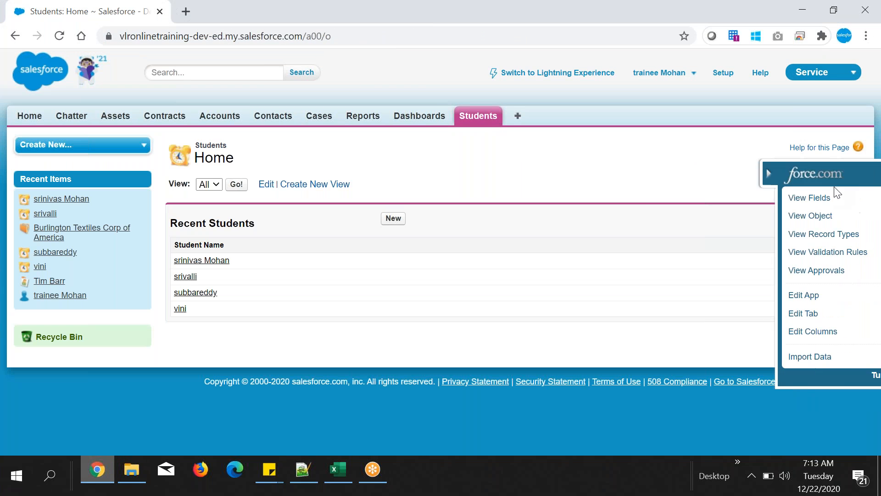
pyautogui.click(758, 196)
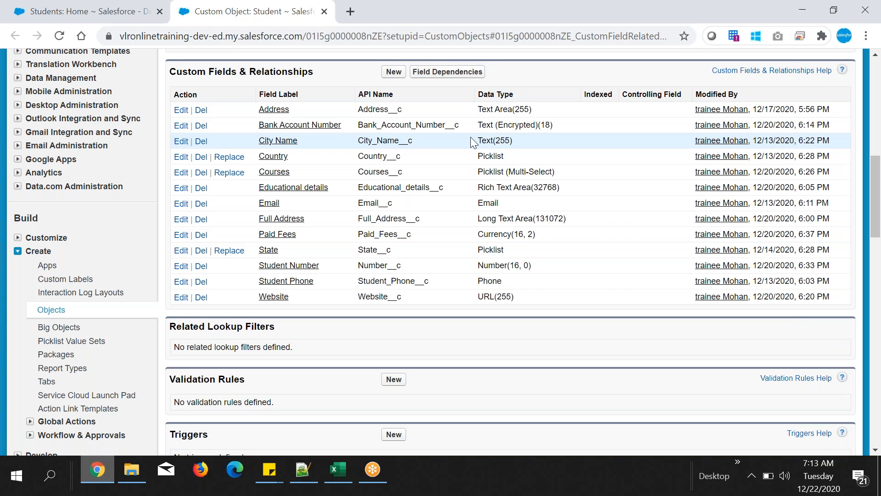
# - Review the data types of the Student custom fields, including encrypted text, multi-select picklist, rich text area, currency, number and URL
pyautogui.moveTo(478, 126); pyautogui.dragTo(559, 124)
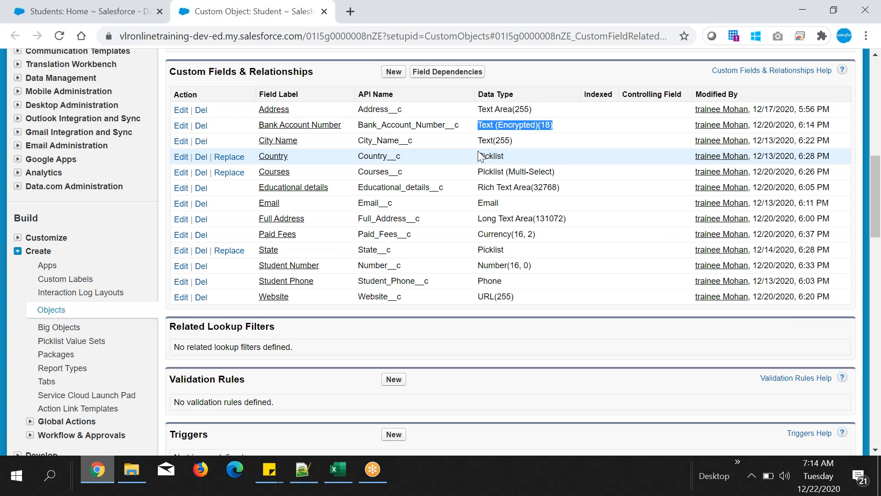
pyautogui.moveTo(478, 171); pyautogui.dragTo(585, 172)
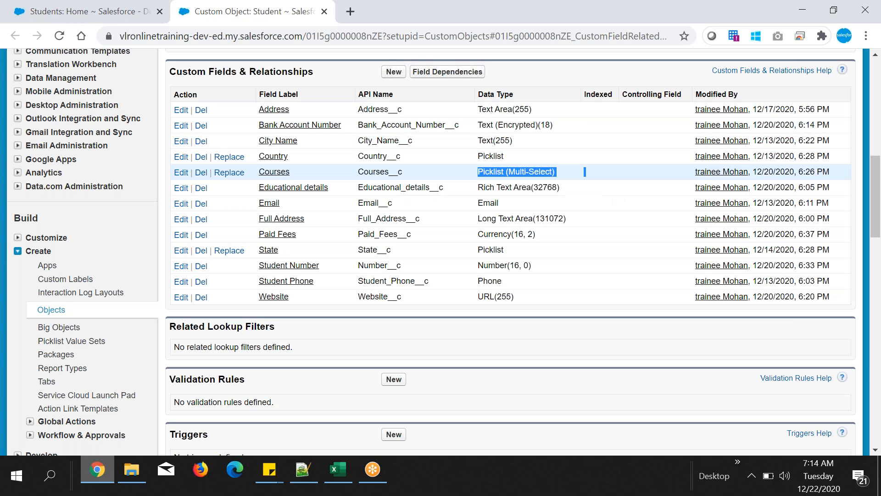
pyautogui.moveTo(484, 187); pyautogui.dragTo(557, 187)
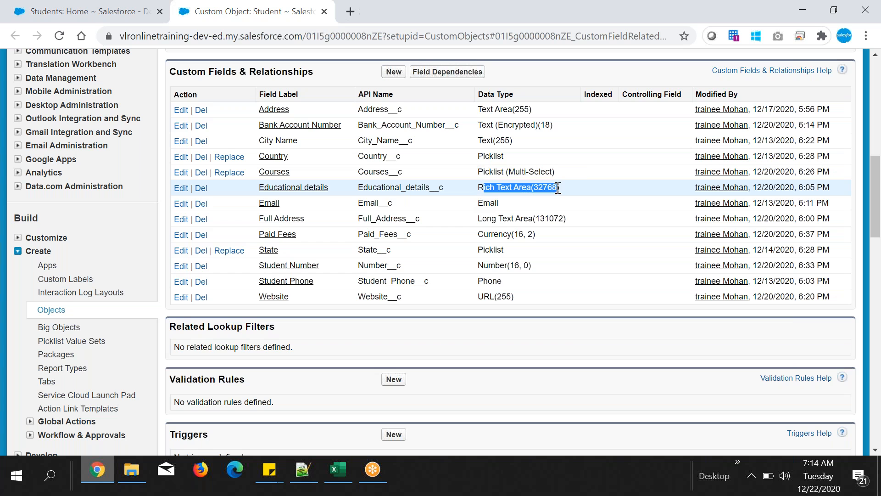
pyautogui.moveTo(484, 216); pyautogui.dragTo(484, 235)
pyautogui.click(519, 239)
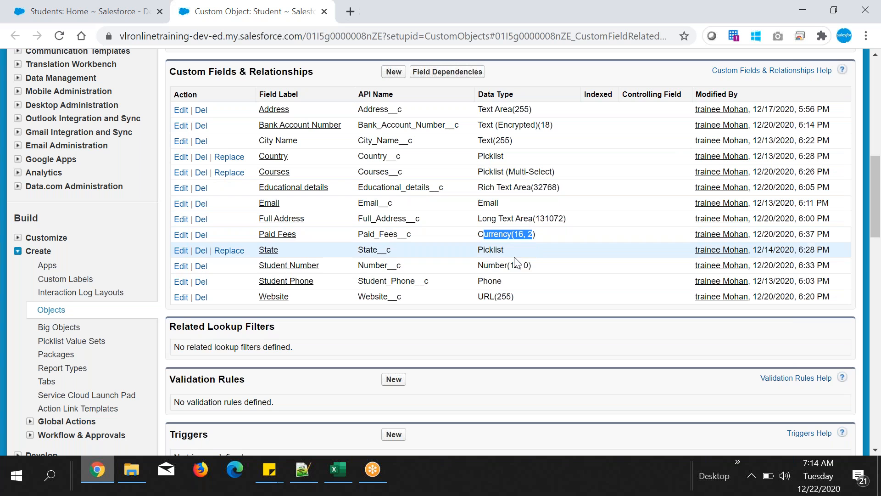
pyautogui.moveTo(480, 266); pyautogui.dragTo(524, 265)
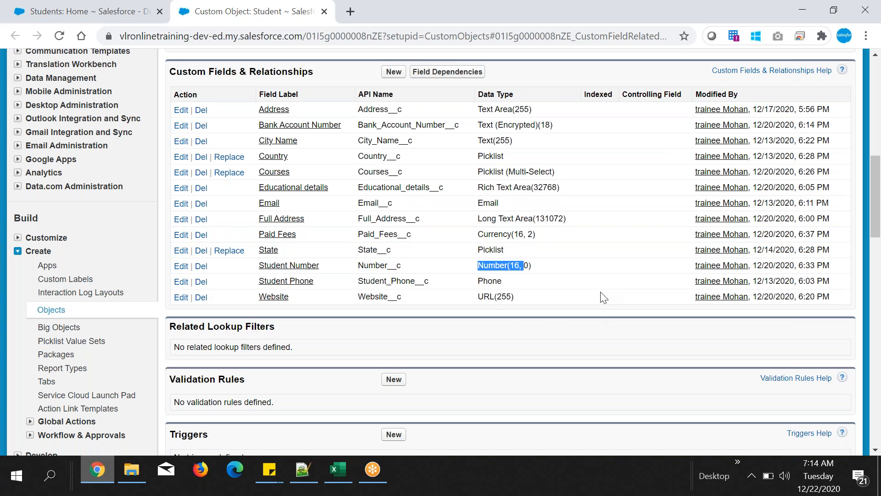
pyautogui.tripleClick(488, 296)
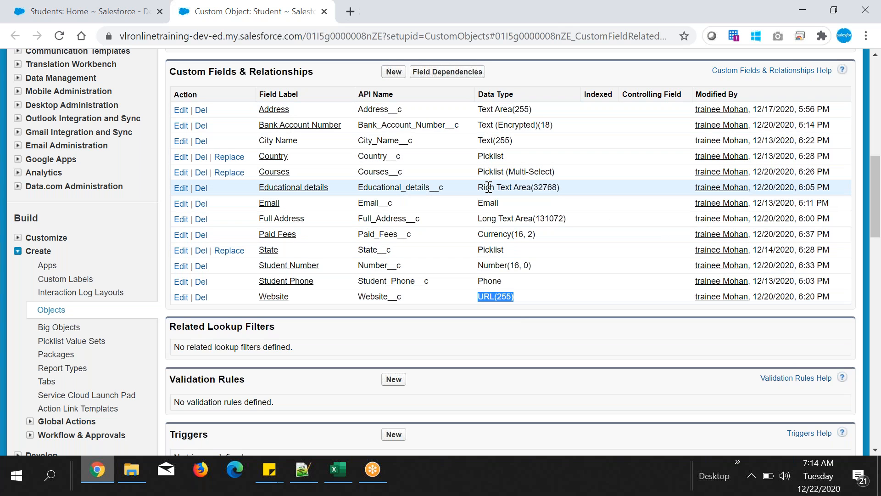
# - Compare the data types of the Educational details, Full Address and Student Number fields
pyautogui.moveTo(483, 186); pyautogui.dragTo(530, 188)
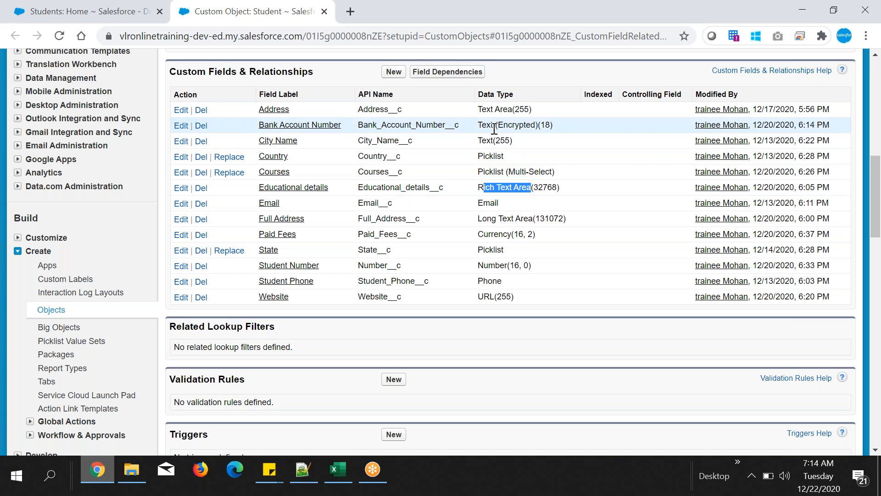
pyautogui.moveTo(478, 218); pyautogui.dragTo(541, 218)
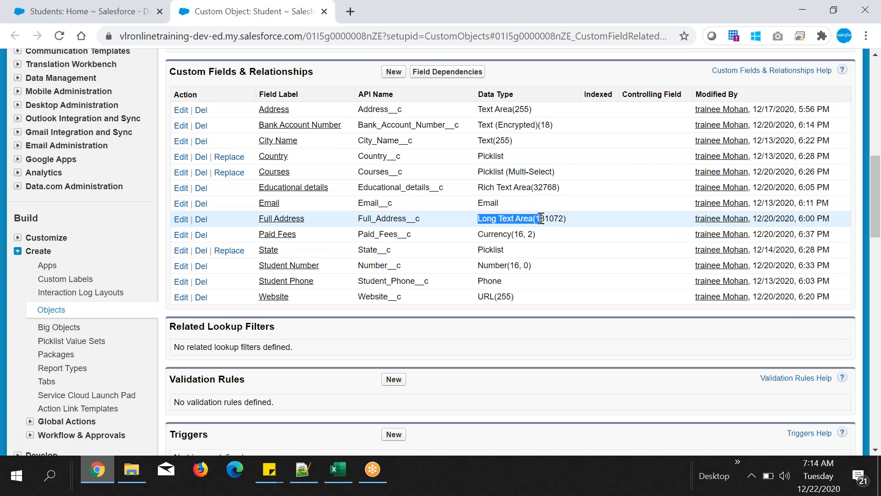
pyautogui.moveTo(485, 187)
pyautogui.mouseDown()
pyautogui.moveTo(530, 187)
pyautogui.moveTo(497, 187)
pyautogui.mouseUp()
pyautogui.click(486, 188)
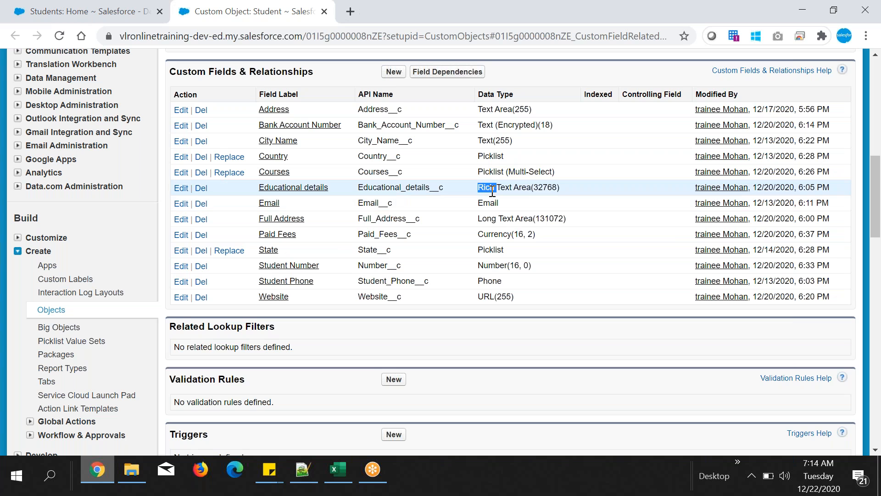
pyautogui.moveTo(480, 219); pyautogui.dragTo(502, 220)
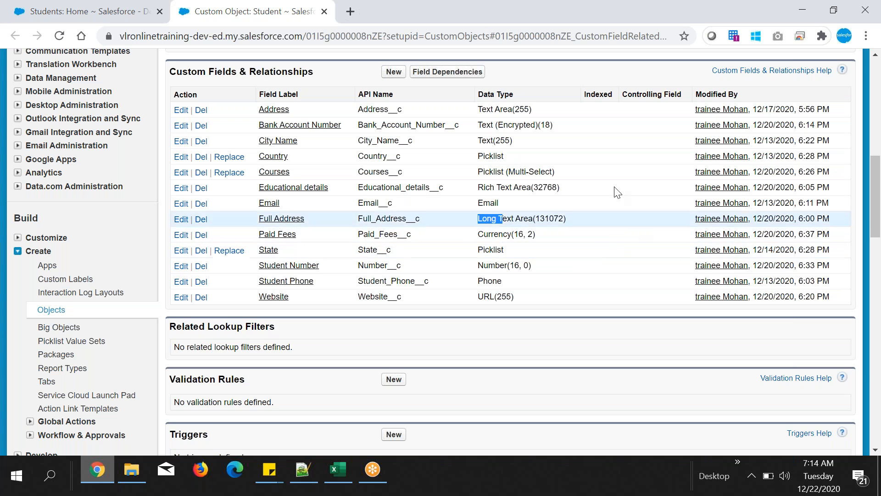
pyautogui.moveTo(479, 265); pyautogui.dragTo(505, 266)
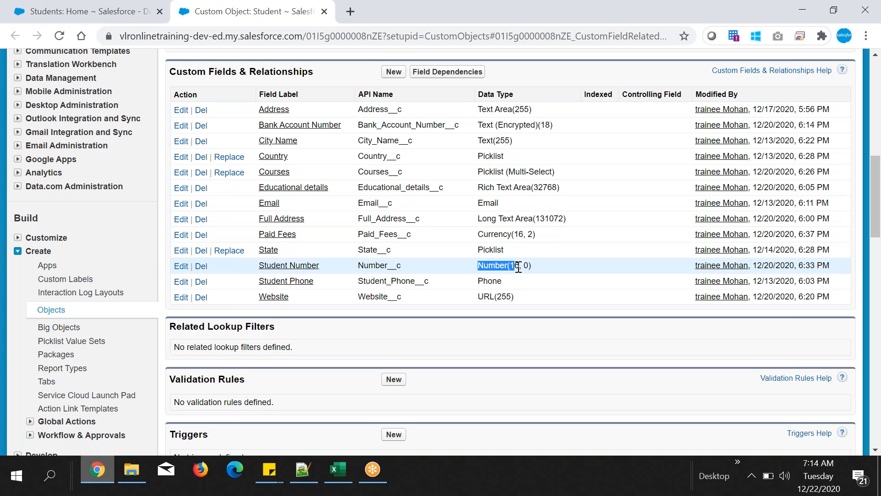
pyautogui.scroll(1, 518, 267)
pyautogui.scroll(-1, 518, 267)
pyautogui.scroll(2, 518, 266)
pyautogui.scroll(-2, 518, 266)
pyautogui.scroll(10, 520, 267)
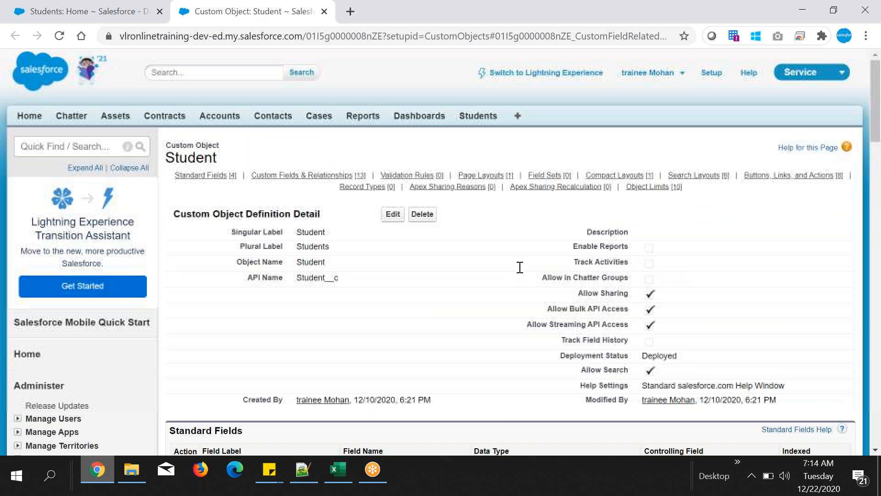
# - Open the first recent student's record in a separate browser tab, down to its last detail fields
pyautogui.middleClick(479, 118)
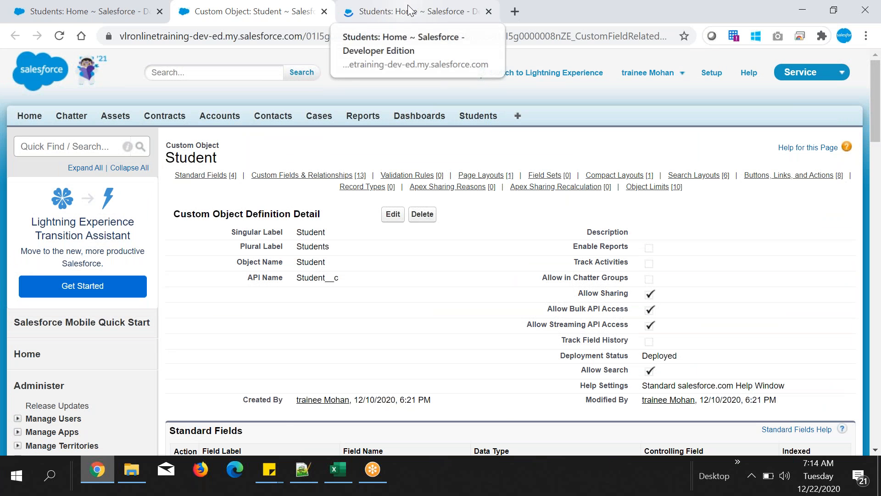
pyautogui.click(410, 9)
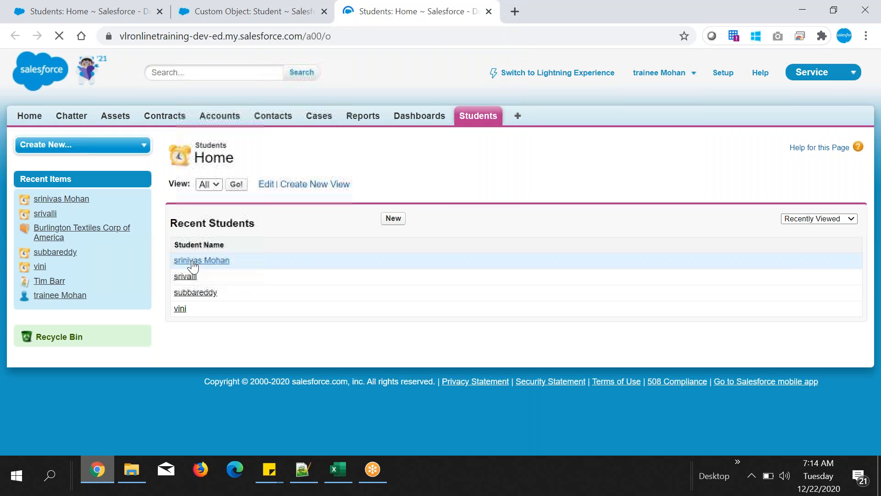
pyautogui.click(193, 261)
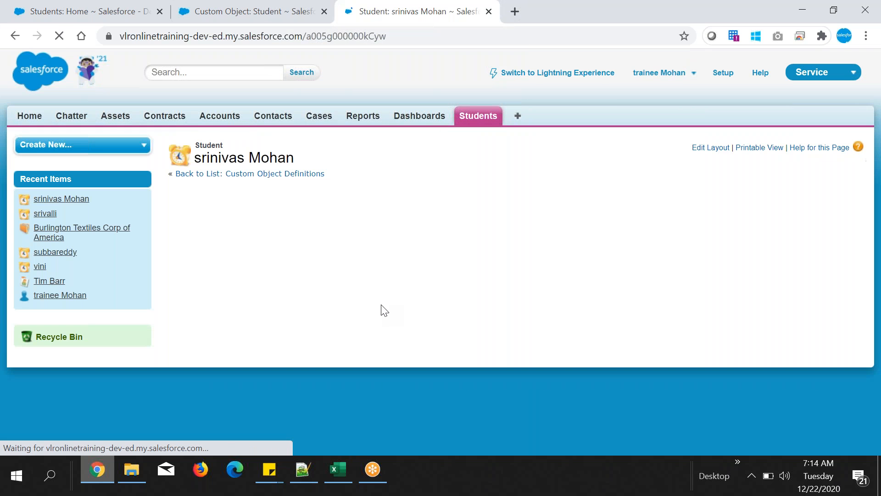
pyautogui.scroll(-15, 390, 319)
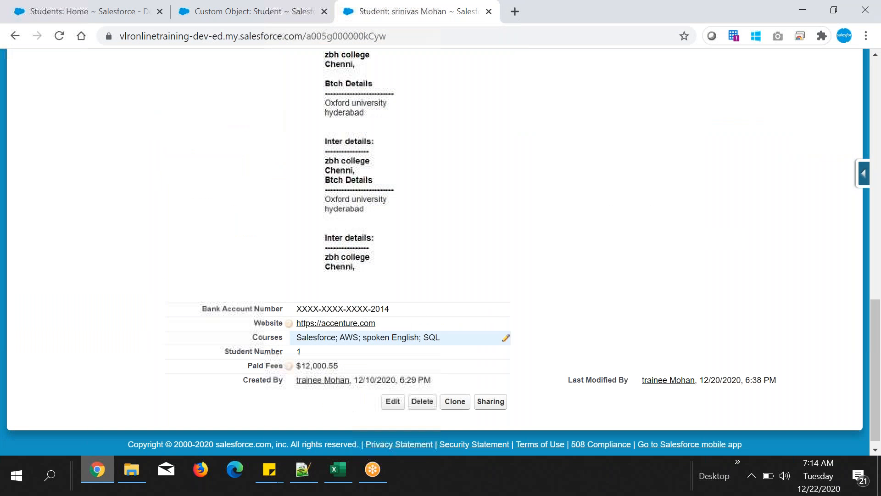
# - Try to save the text rrtrtrtr as the record's Student Number
pyautogui.click(313, 355)
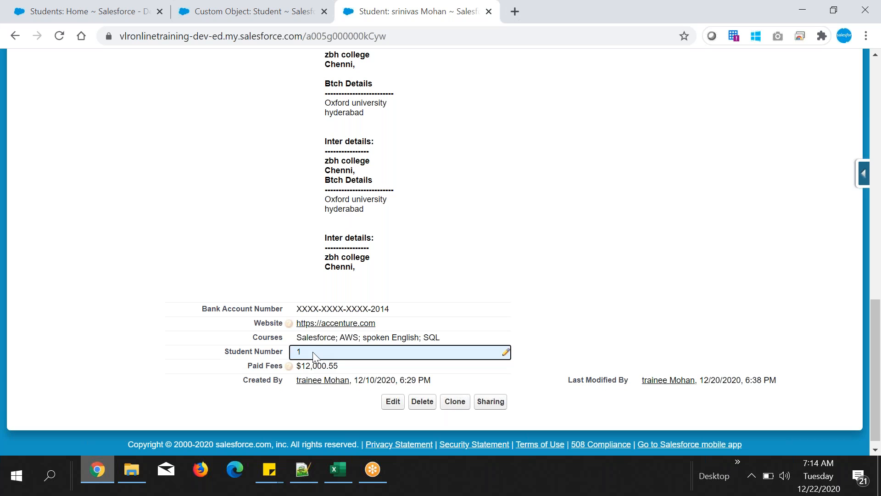
pyautogui.doubleClick(313, 355)
pyautogui.write('rrtrtrtr')
pyautogui.click(395, 405)
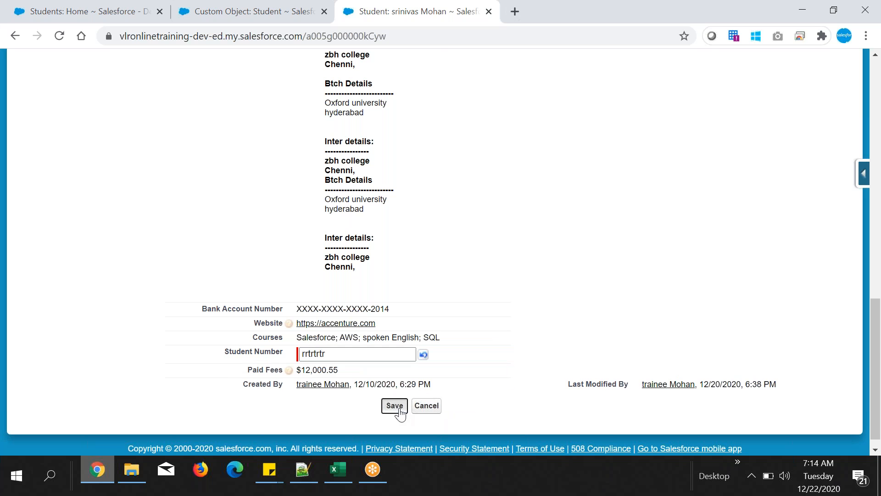
pyautogui.moveTo(324, 356); pyautogui.dragTo(377, 357)
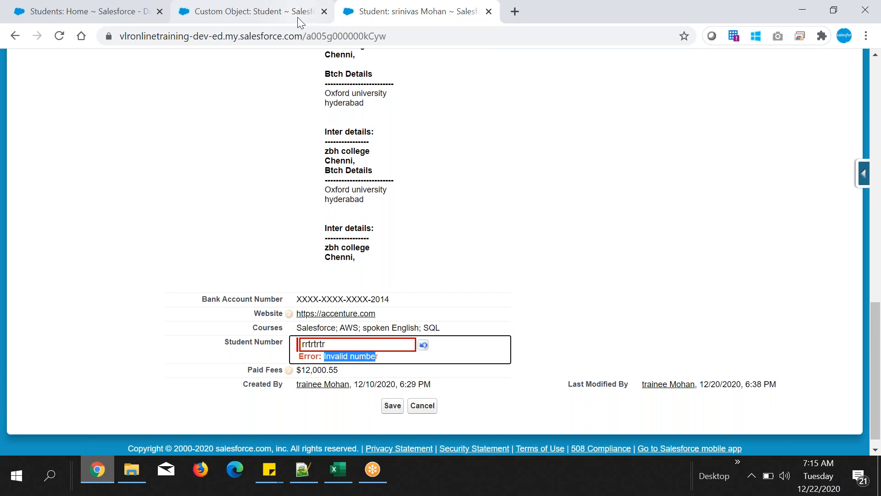
# - Check the Student Number field's data type in the Student object definition against the value entered in the student record
pyautogui.click(298, 17)
pyautogui.scroll(-9, 510, 257)
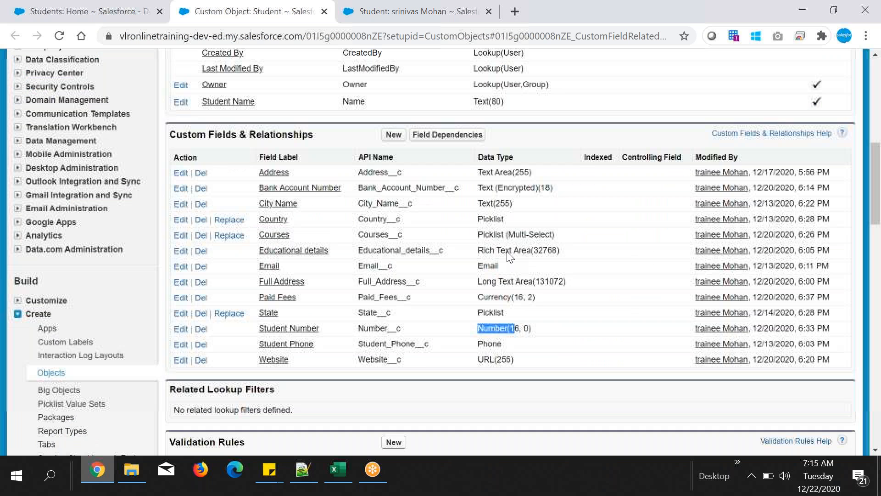
pyautogui.doubleClick(484, 330)
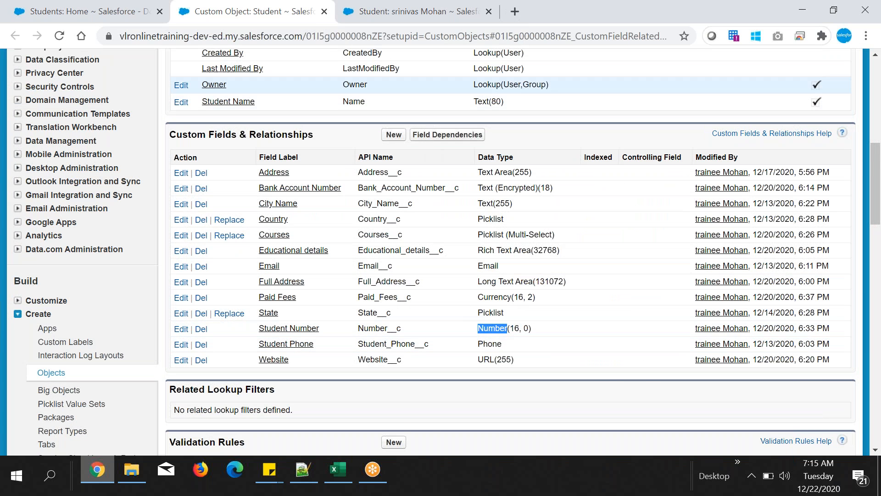
pyautogui.click(420, 11)
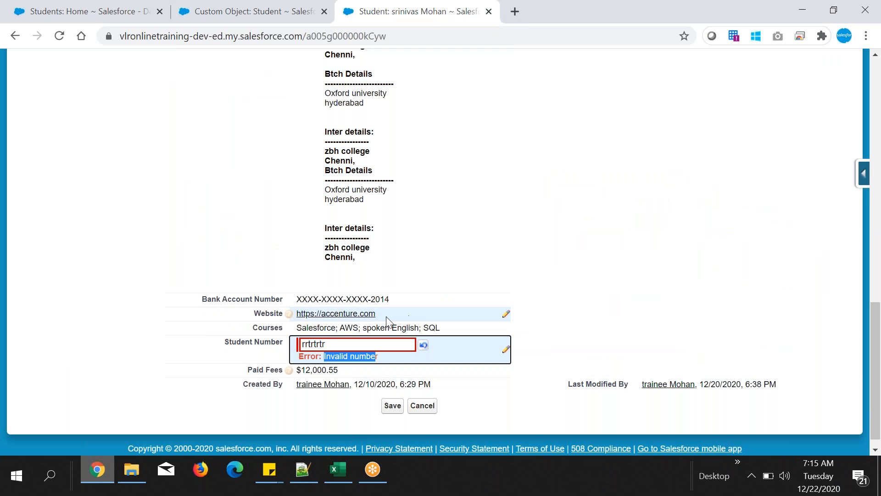
pyautogui.moveTo(329, 343); pyautogui.dragTo(301, 342)
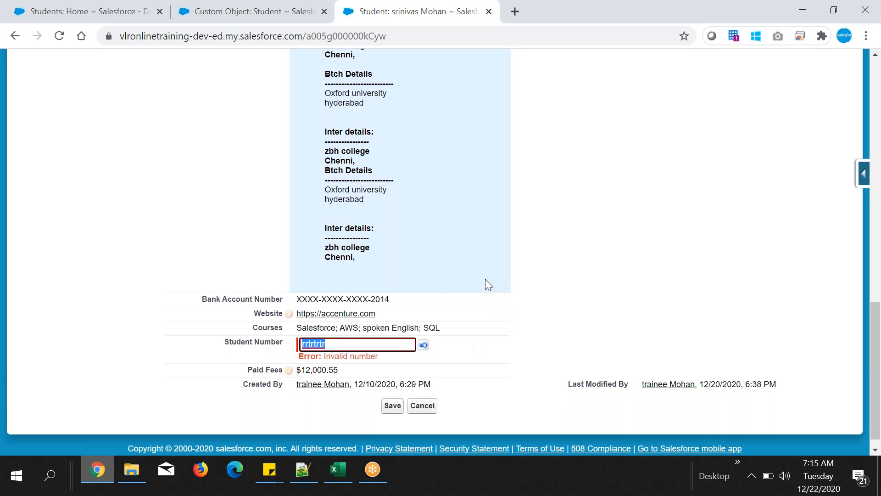
pyautogui.click(545, 252)
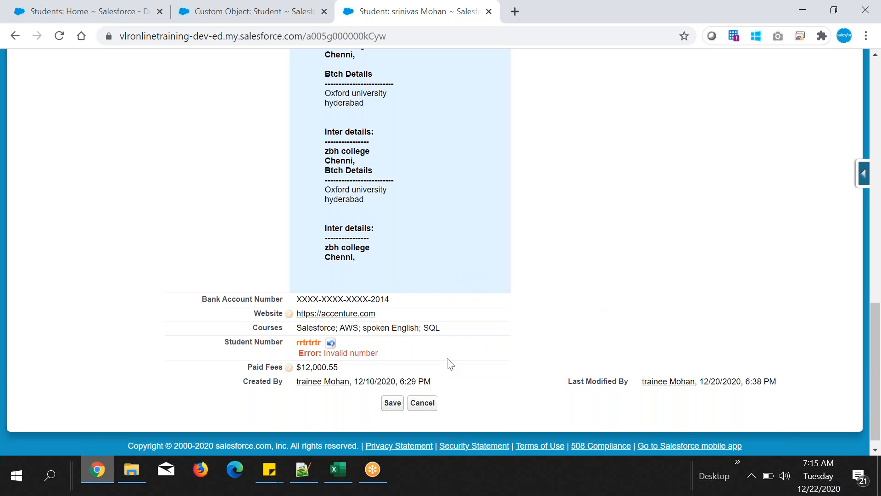
# - Examine how the Paid Fees currency value and the masked Bank Account Number are displayed in the student record
pyautogui.doubleClick(300, 367)
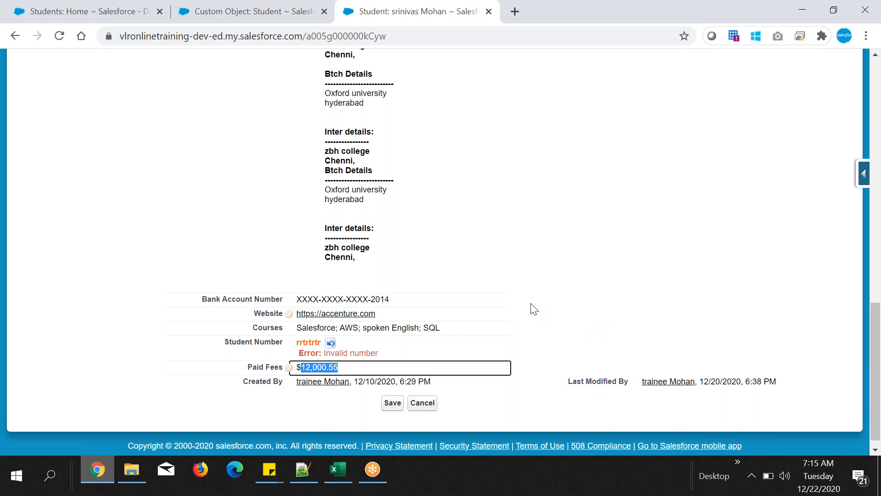
pyautogui.click(299, 368)
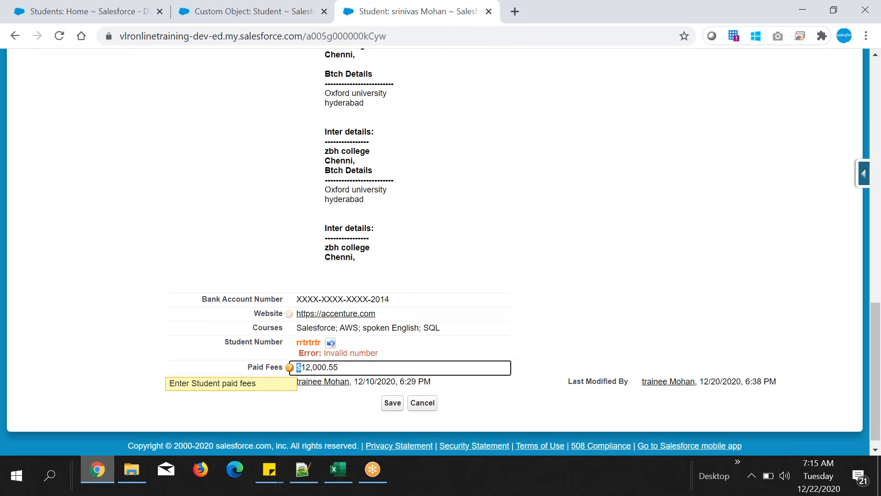
pyautogui.moveTo(380, 350); pyautogui.dragTo(384, 350)
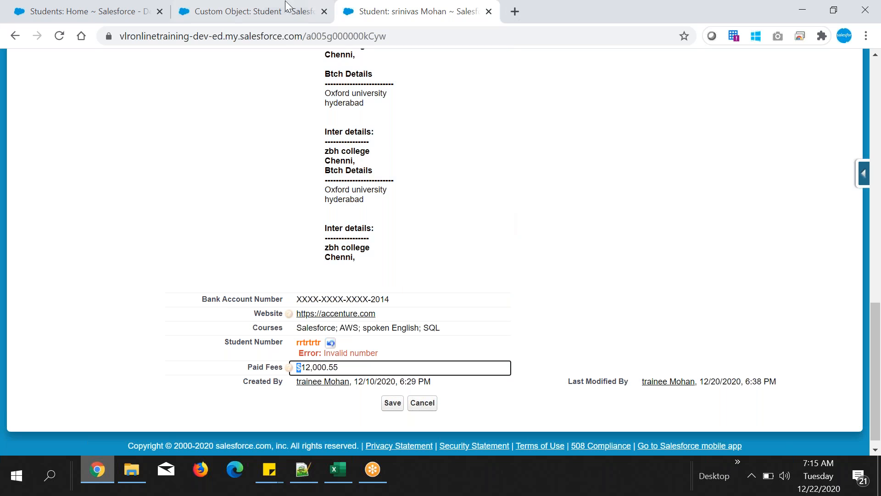
pyautogui.doubleClick(299, 304)
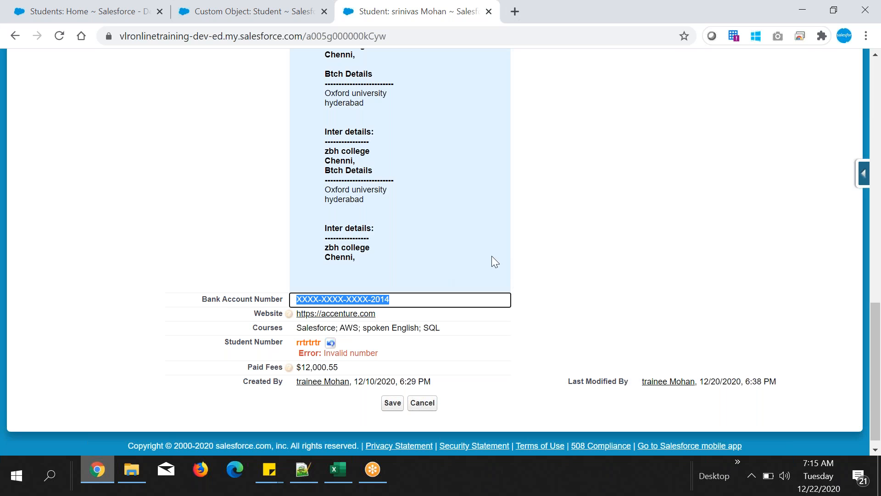
pyautogui.click(591, 292)
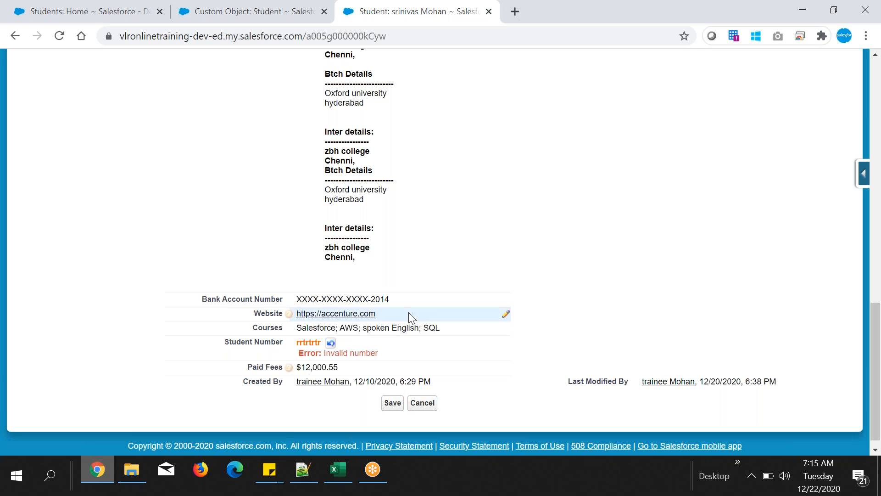
# - View the available and chosen options of the record's Courses field without changing them, and return to the Student object definition
pyautogui.moveTo(297, 328); pyautogui.dragTo(429, 328)
pyautogui.click(364, 333)
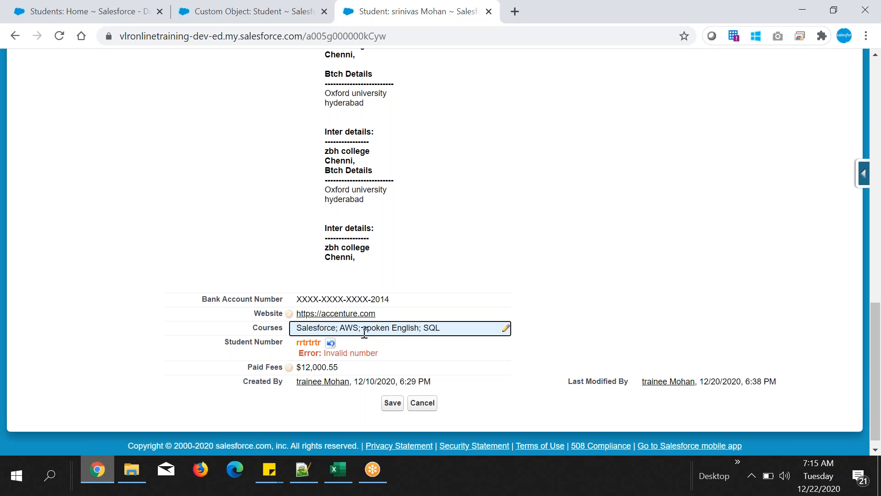
pyautogui.doubleClick(369, 328)
pyautogui.doubleClick(436, 329)
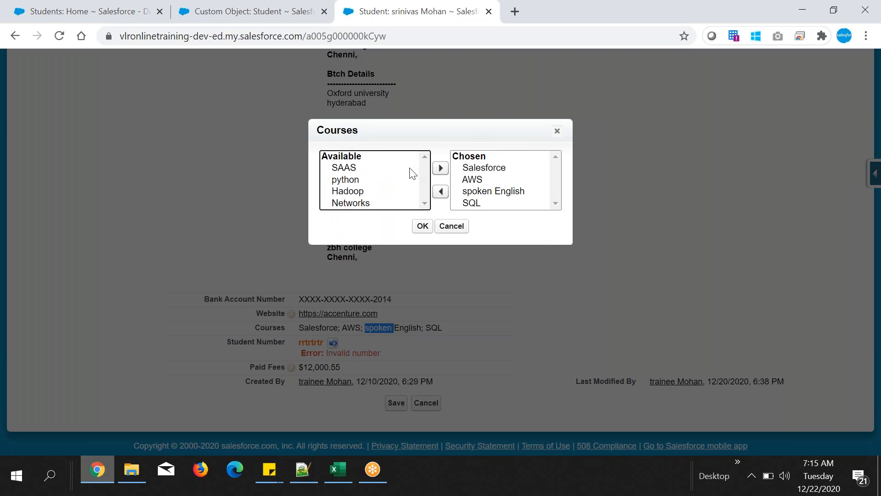
pyautogui.click(443, 227)
pyautogui.click(280, 9)
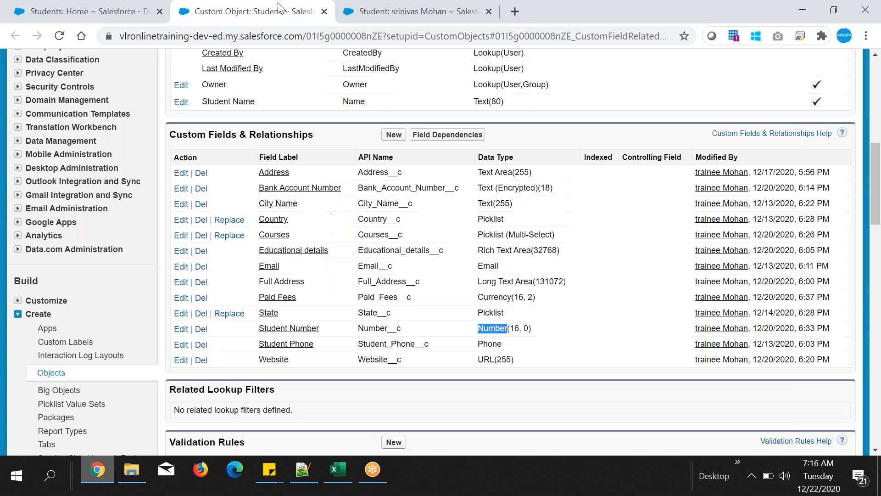
# - Check the Courses field's data type among the Student object's custom fields
pyautogui.moveTo(479, 235); pyautogui.dragTo(507, 238)
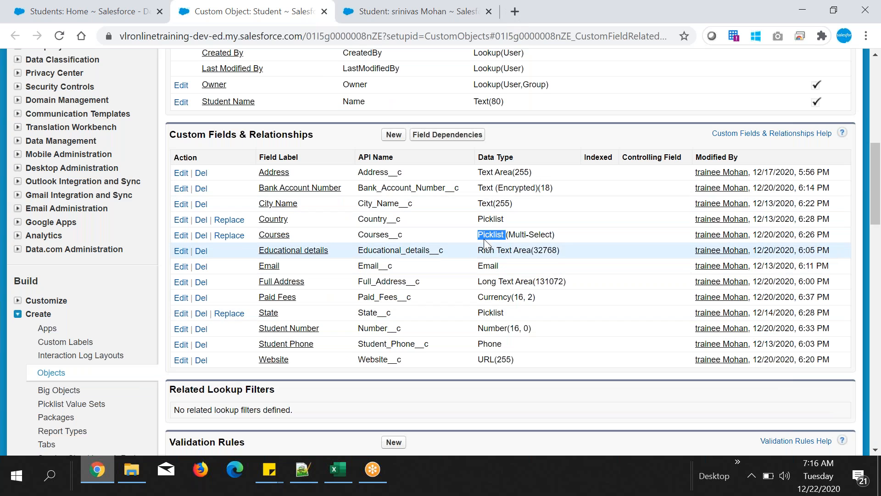
pyautogui.scroll(3, 565, 279)
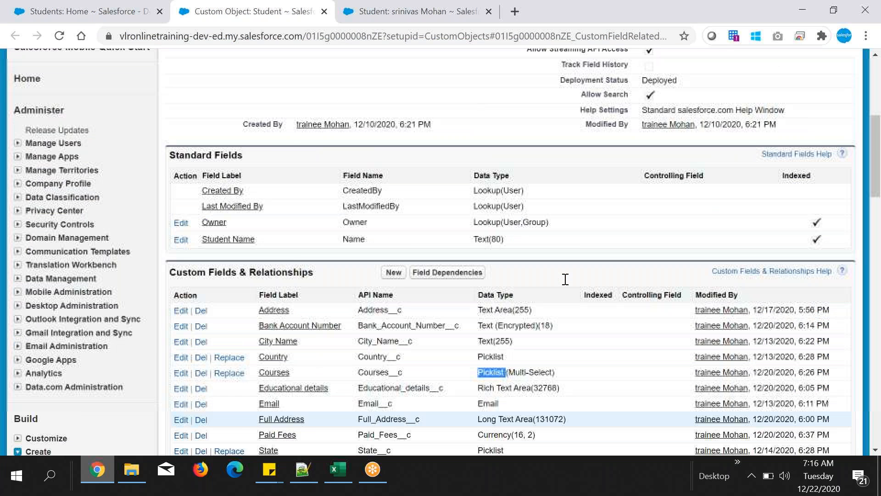
pyautogui.scroll(-3, 565, 279)
pyautogui.click(520, 265)
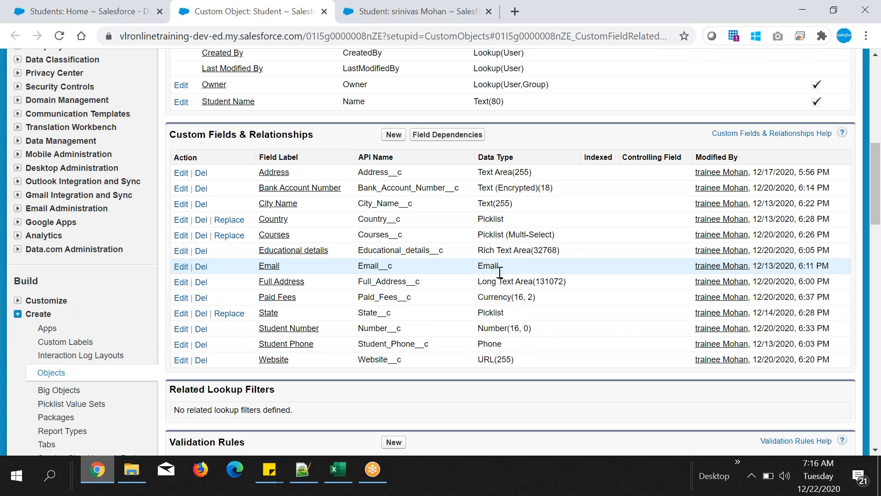
# - Start a new custom field on the Student object and choose the Checkbox data type
pyautogui.click(394, 135)
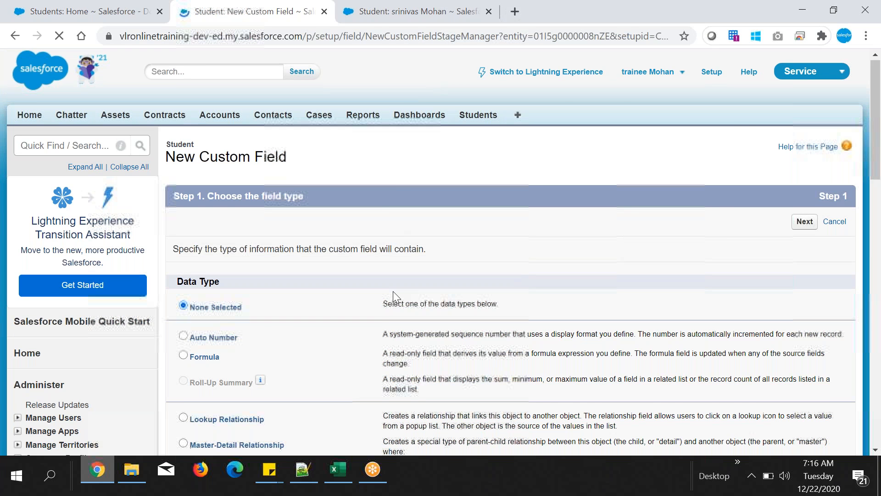
pyautogui.scroll(-6, 393, 294)
pyautogui.scroll(-3, 394, 296)
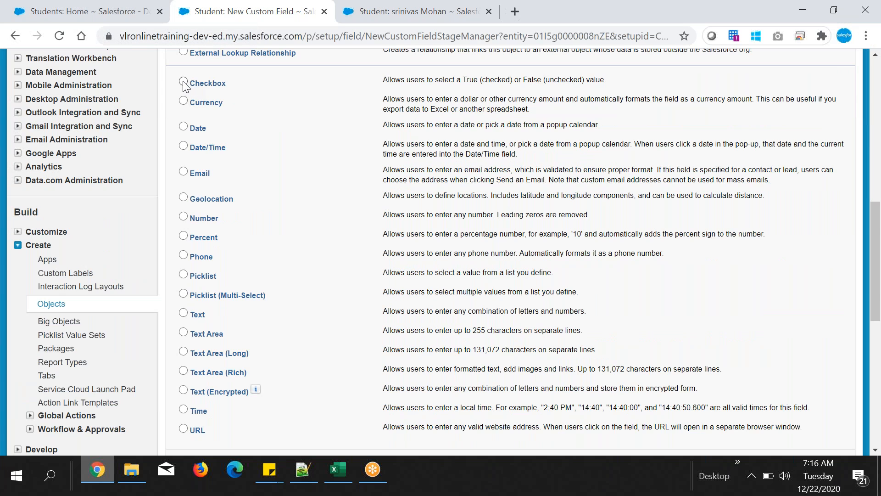
pyautogui.click(183, 81)
pyautogui.scroll(5, 471, 254)
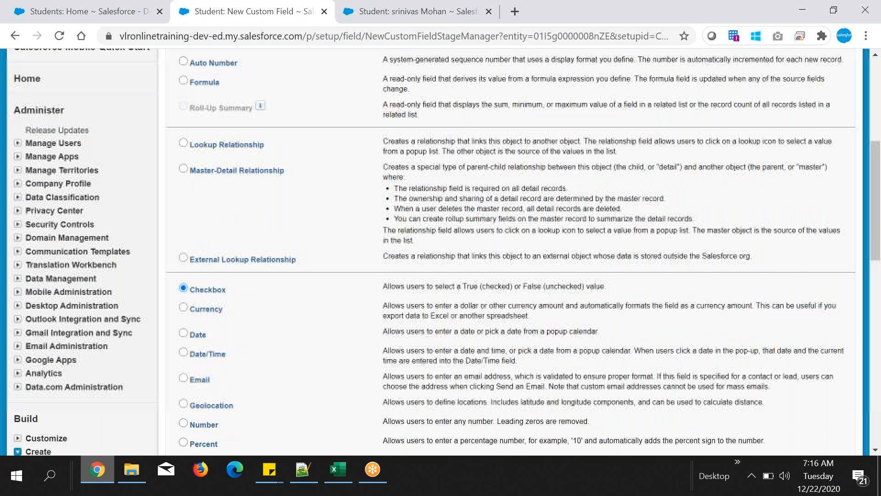
# - Discard the invalid Student Number entry in the student record and reopen the record for editing at that field
pyautogui.click(416, 12)
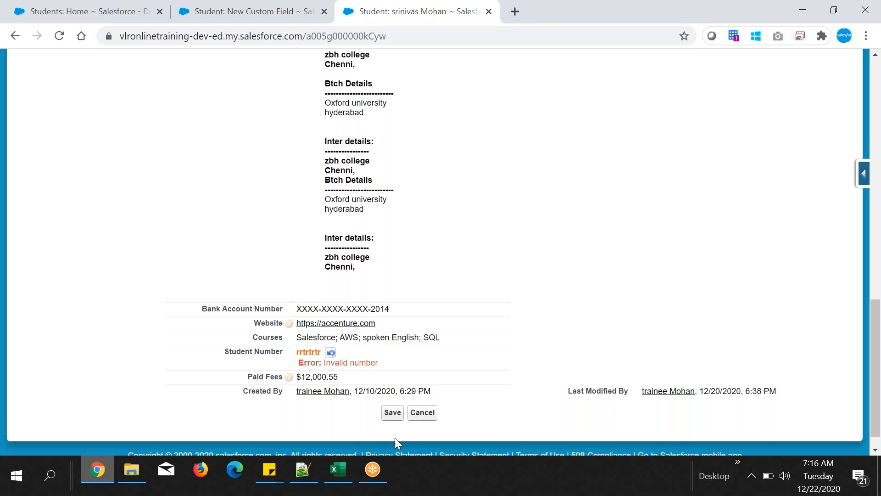
pyautogui.click(409, 412)
pyautogui.click(394, 404)
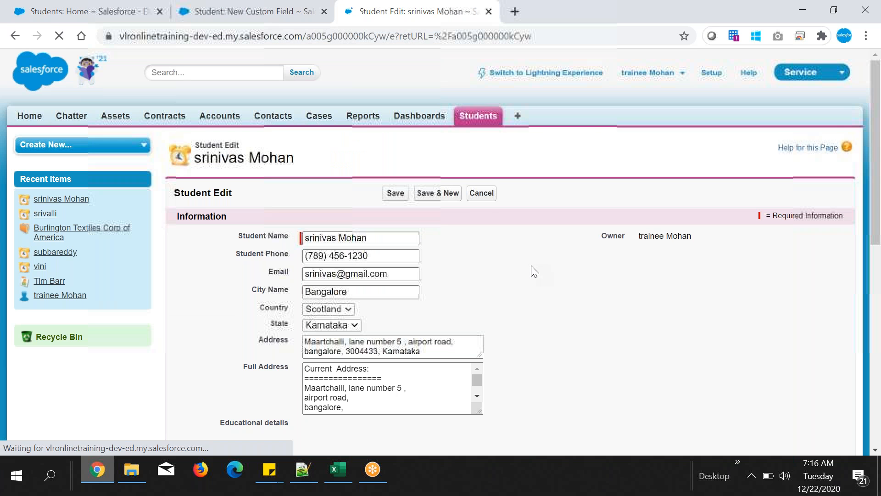
pyautogui.scroll(-10, 534, 271)
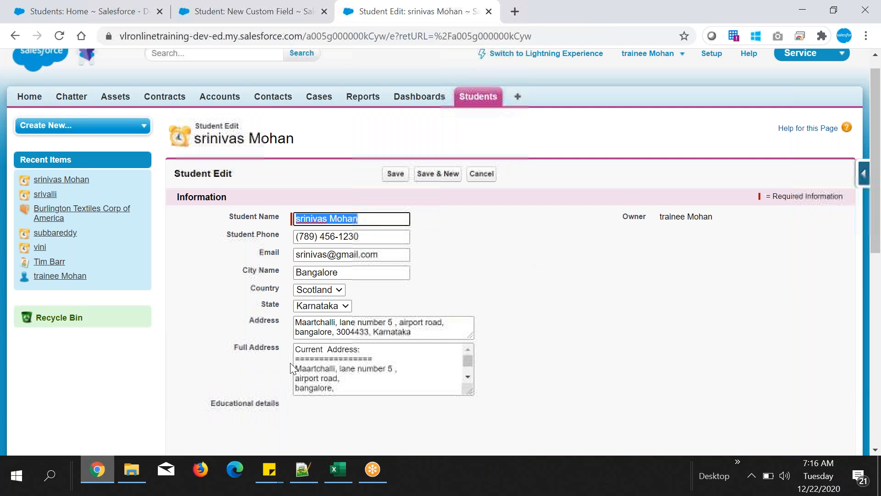
pyautogui.scroll(-7, 290, 368)
pyautogui.scroll(-3, 262, 365)
pyautogui.moveTo(218, 359); pyautogui.dragTo(279, 333)
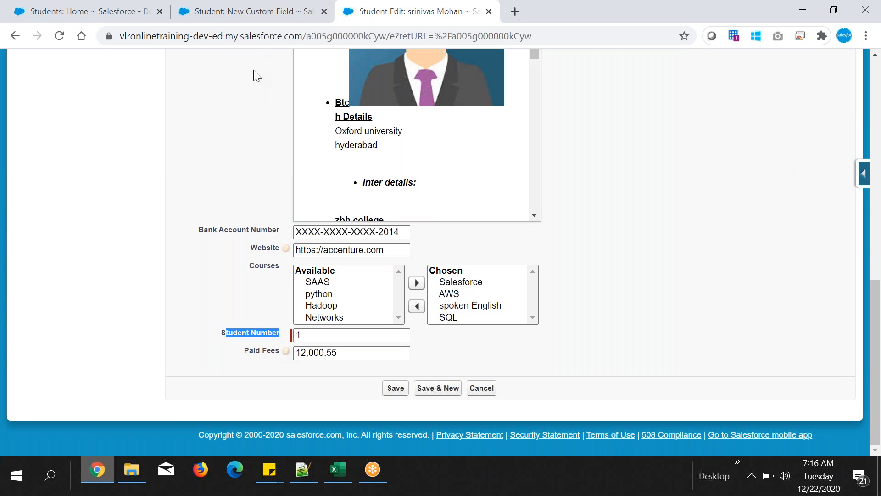
# - Leave the new field setup, open the Student Number field's definition and check its Required option
pyautogui.click(278, 10)
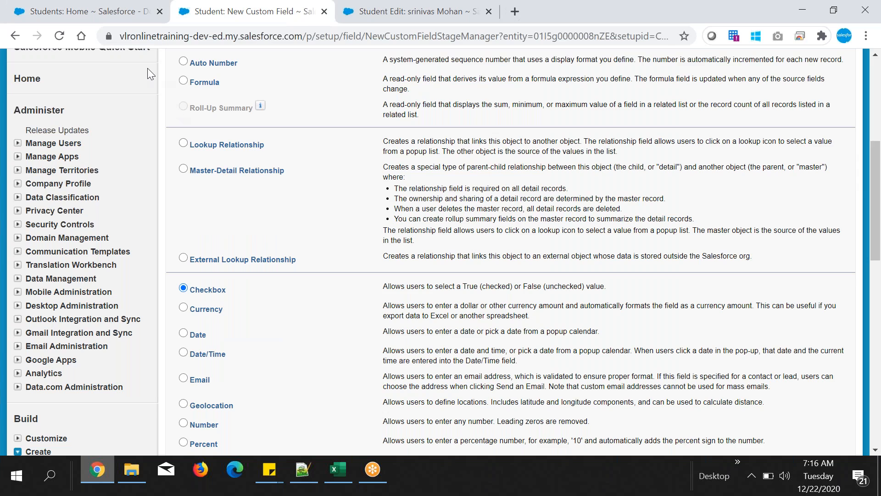
pyautogui.click(15, 35)
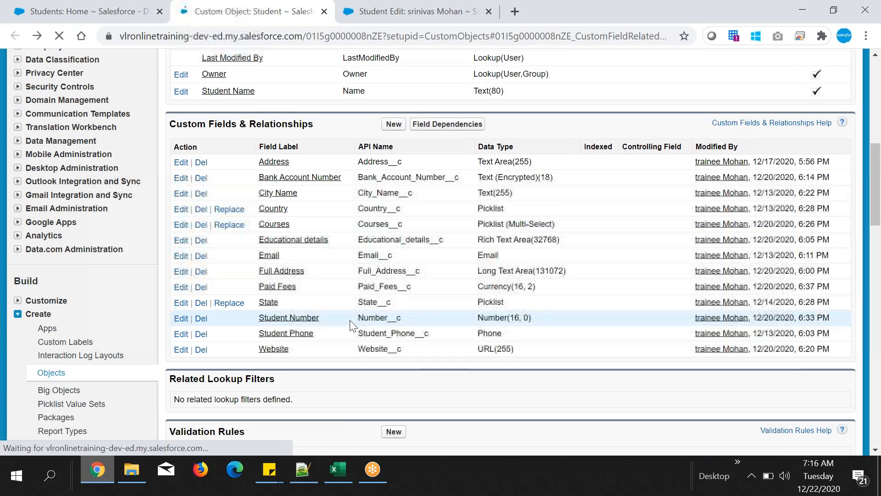
pyautogui.click(298, 330)
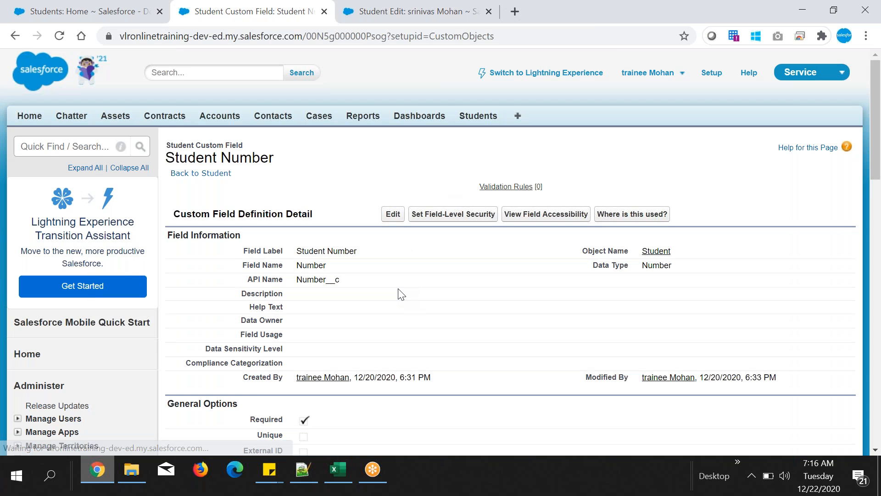
pyautogui.scroll(-5, 401, 294)
pyautogui.moveTo(255, 213); pyautogui.dragTo(321, 218)
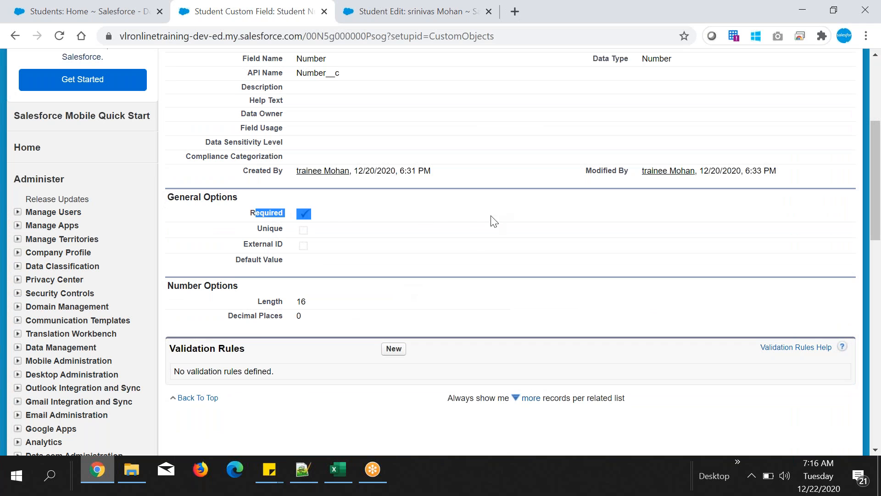
pyautogui.click(324, 213)
pyautogui.moveTo(255, 214); pyautogui.dragTo(321, 217)
# - Try to save the student record with an empty Student Number, check the field's validation, and cancel the edit
pyautogui.click(410, 18)
pyautogui.click(252, 332)
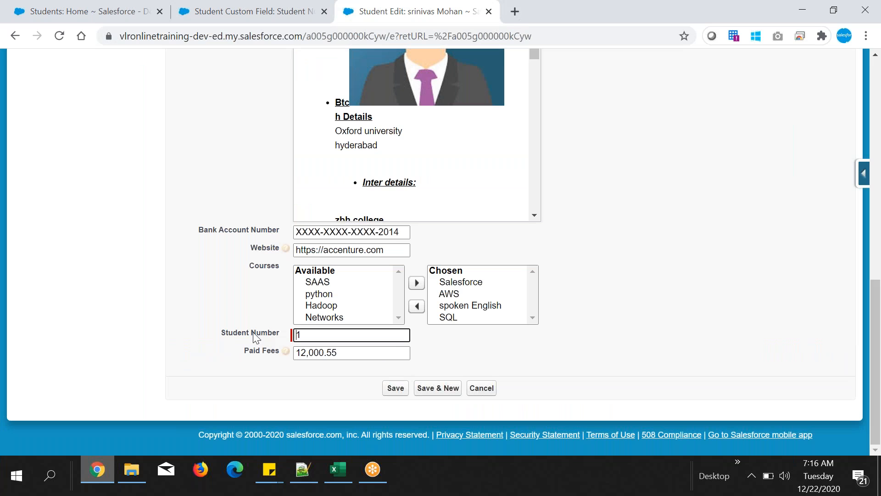
pyautogui.moveTo(313, 335); pyautogui.dragTo(272, 332)
pyautogui.press('BackSpace')
pyautogui.click(400, 389)
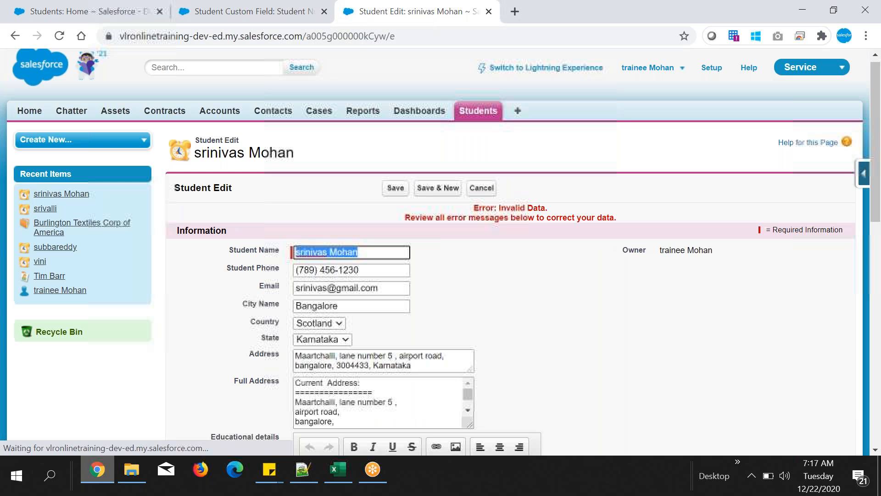
pyautogui.scroll(-9, 530, 337)
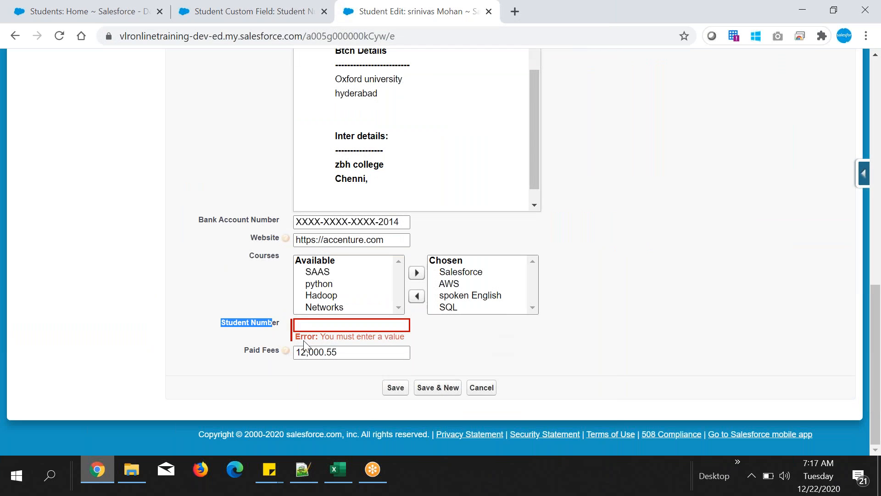
pyautogui.moveTo(315, 337); pyautogui.dragTo(535, 329)
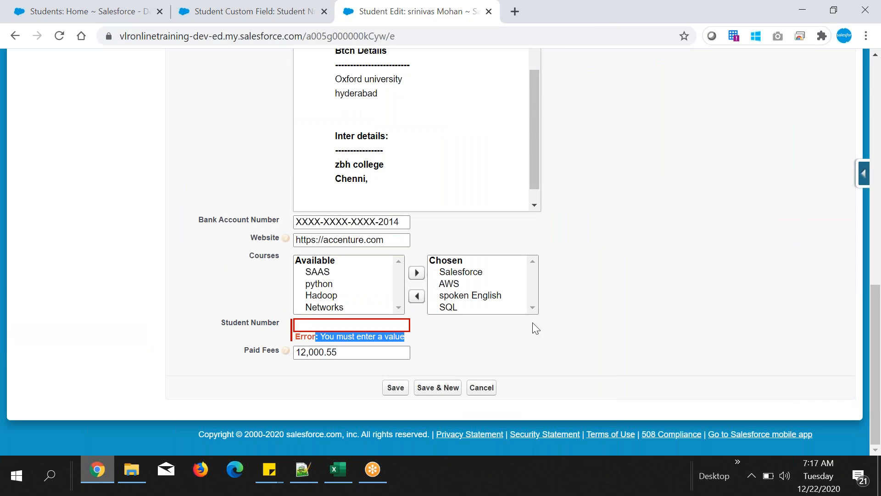
pyautogui.click(566, 337)
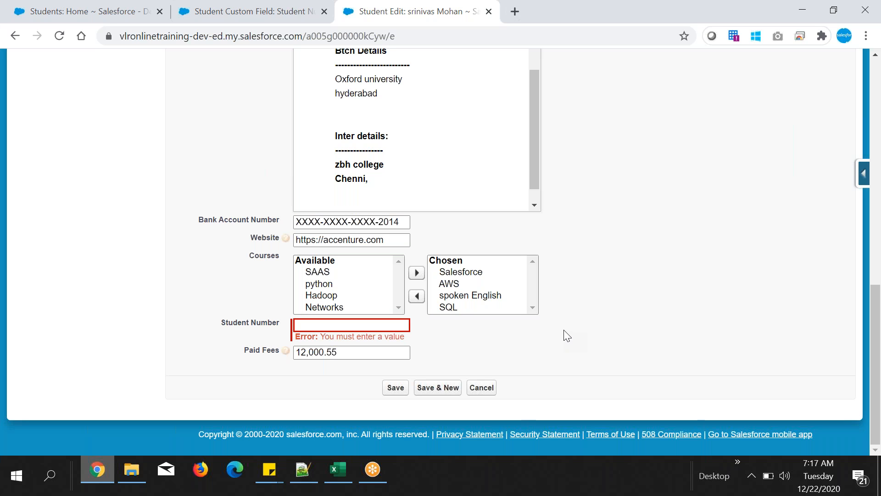
pyautogui.click(475, 391)
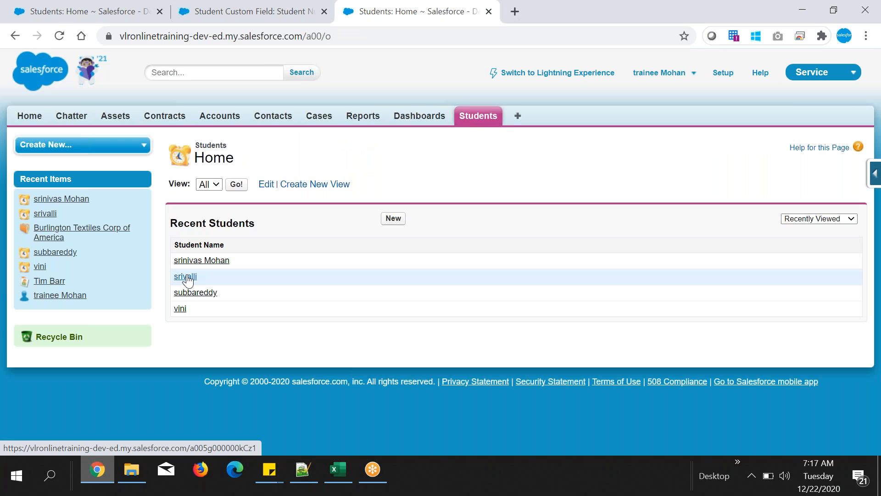
# - Open the second recent student's record for editing and find its Full Address field
pyautogui.click(187, 277)
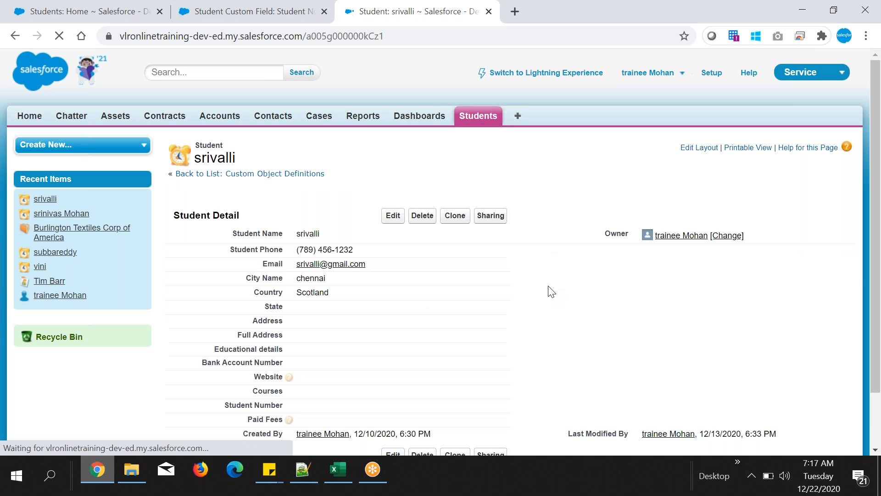
pyautogui.scroll(-2, 553, 292)
pyautogui.click(393, 153)
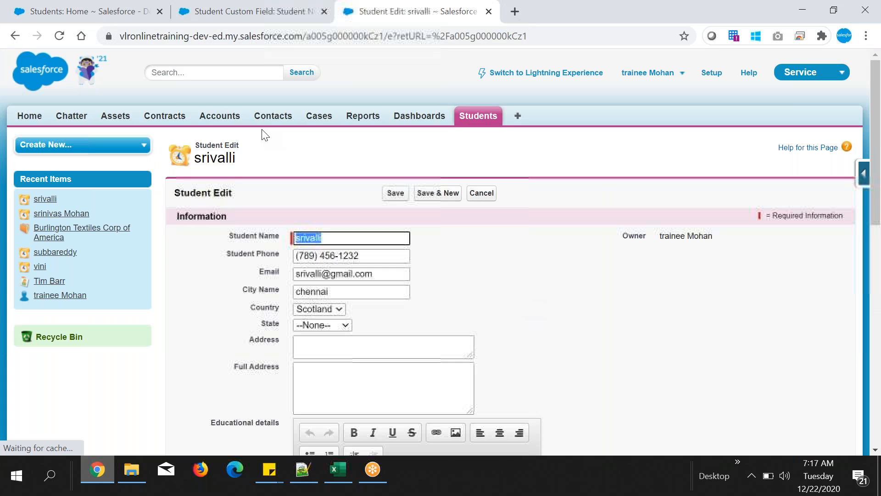
pyautogui.scroll(-5, 336, 245)
pyautogui.scroll(2, 334, 246)
pyautogui.moveTo(234, 160); pyautogui.dragTo(295, 165)
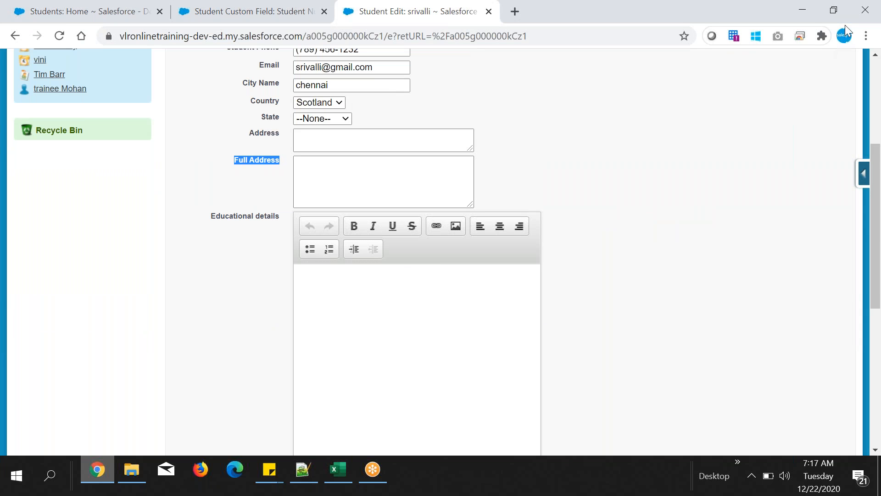
# - Compare the Address and Full Address text areas, narrowing the Address box slightly and enlarging the Full Address box
pyautogui.click(594, 22)
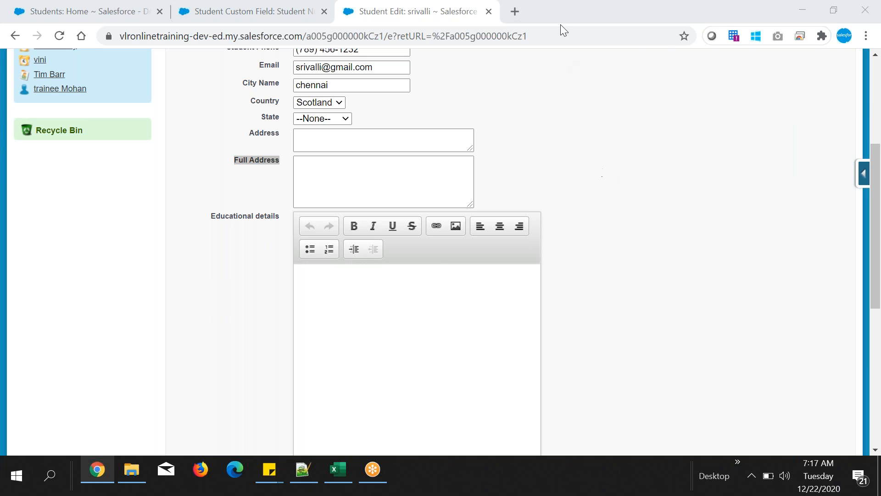
pyautogui.click(241, 145)
pyautogui.moveTo(231, 162); pyautogui.dragTo(274, 164)
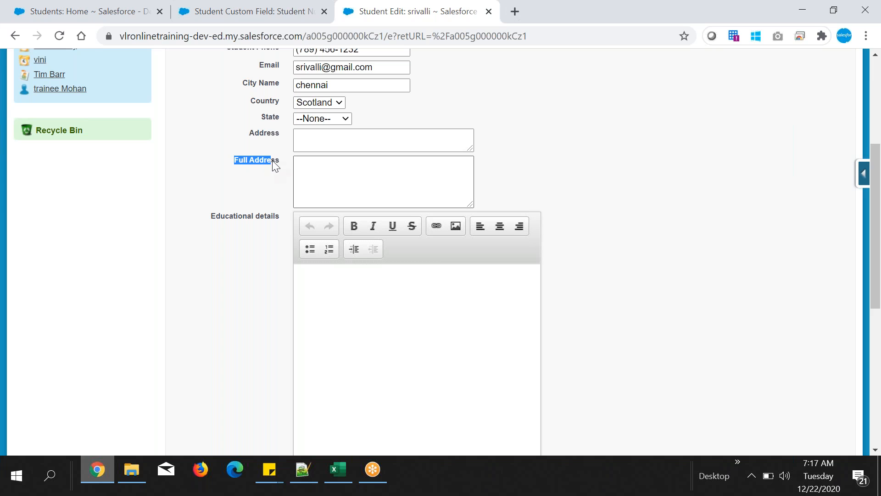
pyautogui.moveTo(248, 133); pyautogui.dragTo(278, 132)
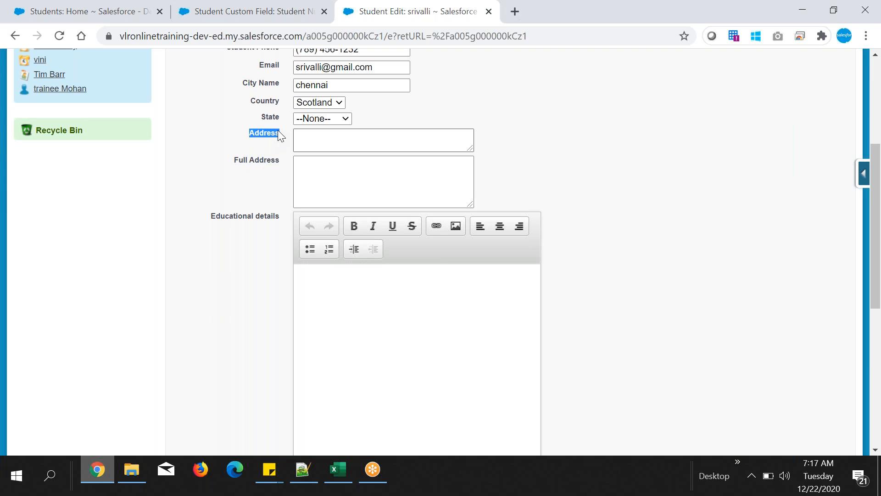
pyautogui.moveTo(473, 150)
pyautogui.mouseDown()
pyautogui.moveTo(495, 167)
pyautogui.moveTo(528, 224)
pyautogui.moveTo(482, 150)
pyautogui.moveTo(456, 147)
pyautogui.mouseUp()
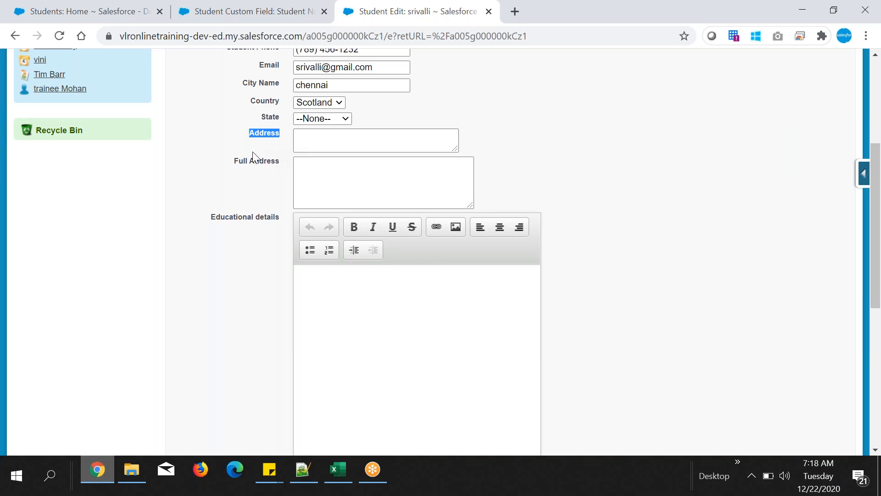
pyautogui.moveTo(232, 164); pyautogui.dragTo(284, 167)
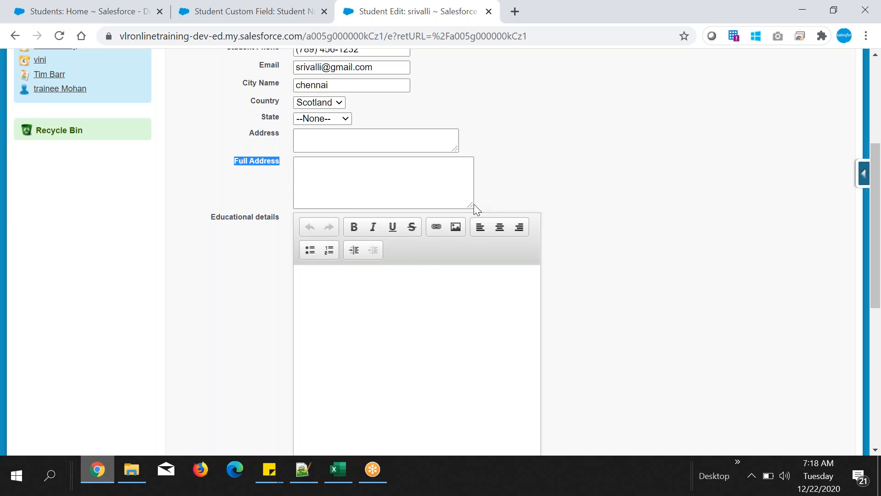
pyautogui.moveTo(471, 205); pyautogui.dragTo(524, 242)
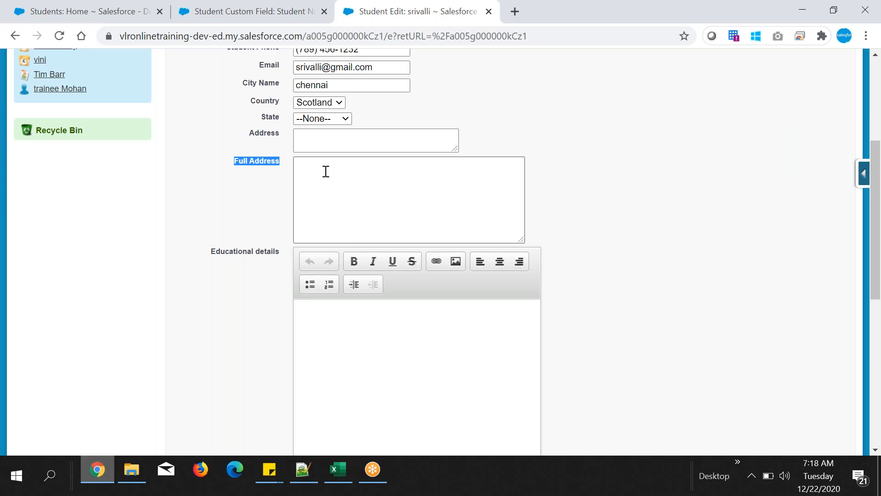
pyautogui.click(297, 162)
# - Examine the Educational details rich text editor and its formatting tools in the student edit form
pyautogui.click(200, 260)
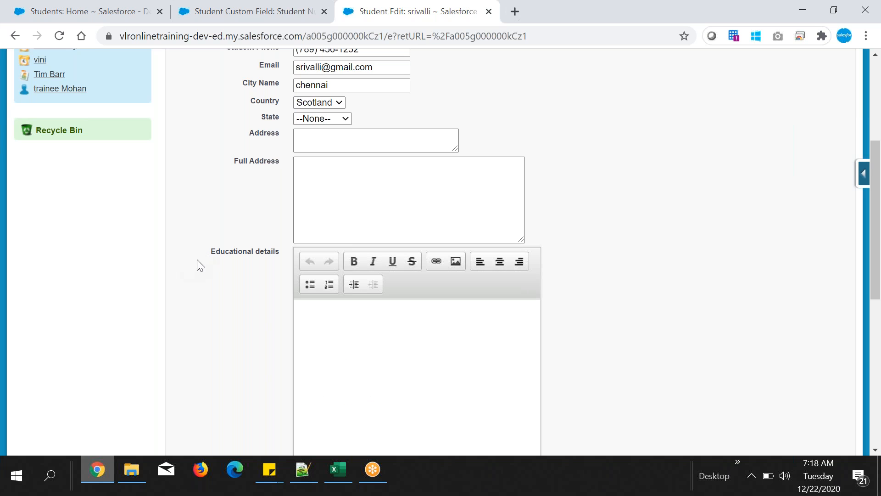
pyautogui.tripleClick(256, 255)
pyautogui.scroll(-5, 622, 275)
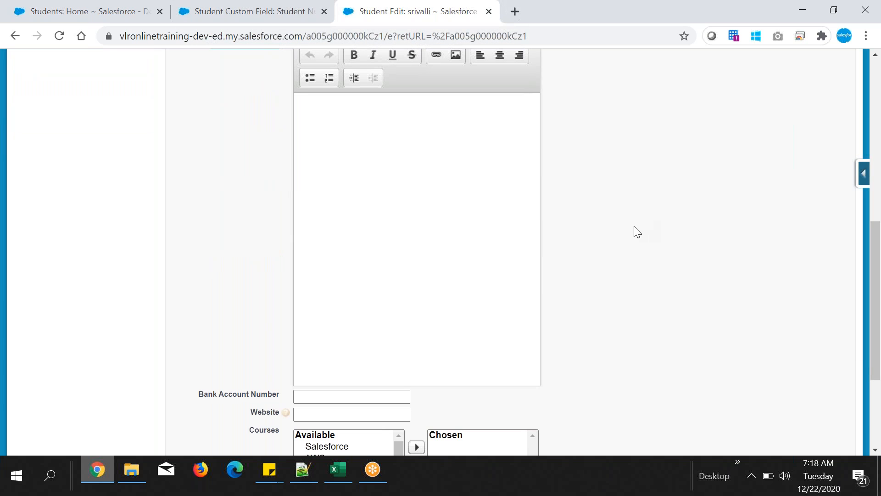
pyautogui.scroll(1, 637, 231)
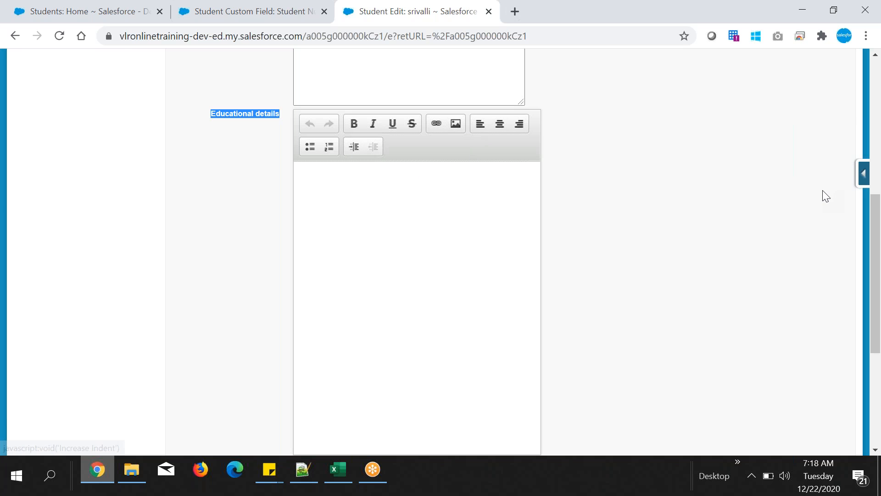
pyautogui.scroll(-5, 672, 177)
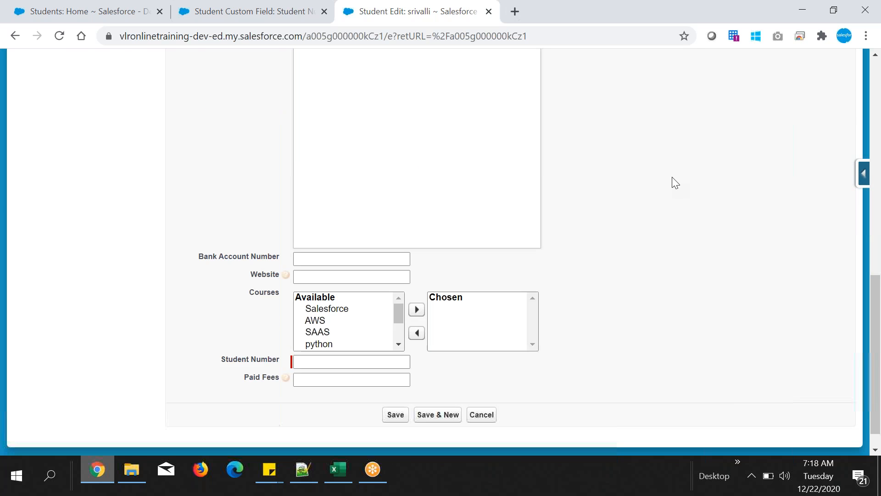
# - Examine the Bank Account Number and Website fields, and view the Website field's help text
pyautogui.moveTo(208, 234); pyautogui.dragTo(270, 250)
pyautogui.click(285, 247)
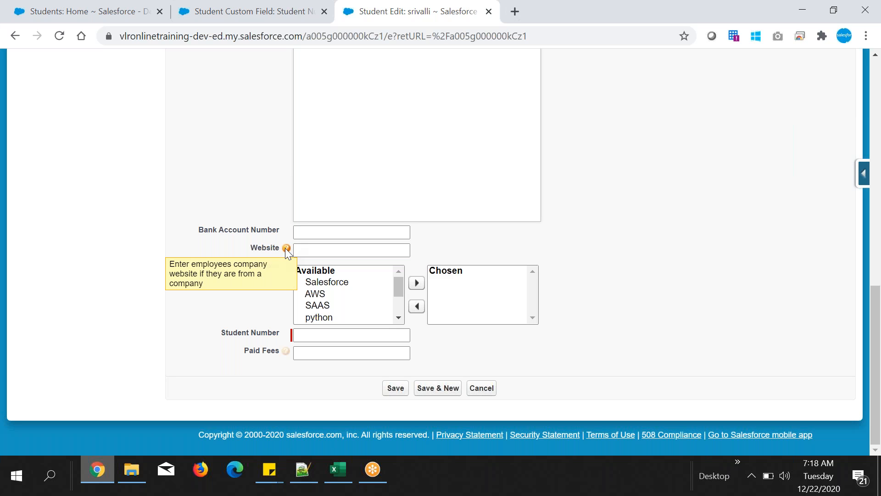
pyautogui.moveTo(251, 248); pyautogui.dragTo(271, 248)
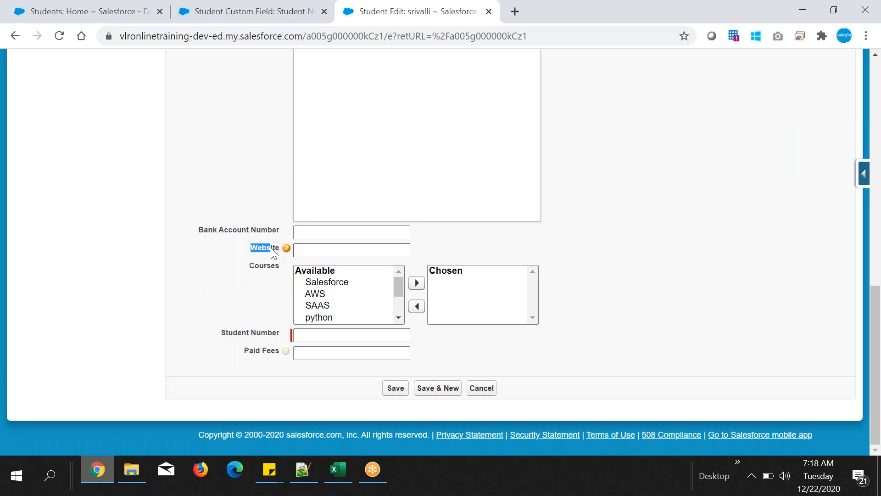
# - View the Website help text, try to save the student record with the required Student Number left empty, and cancel the edit
pyautogui.click(265, 253)
pyautogui.moveTo(284, 251)
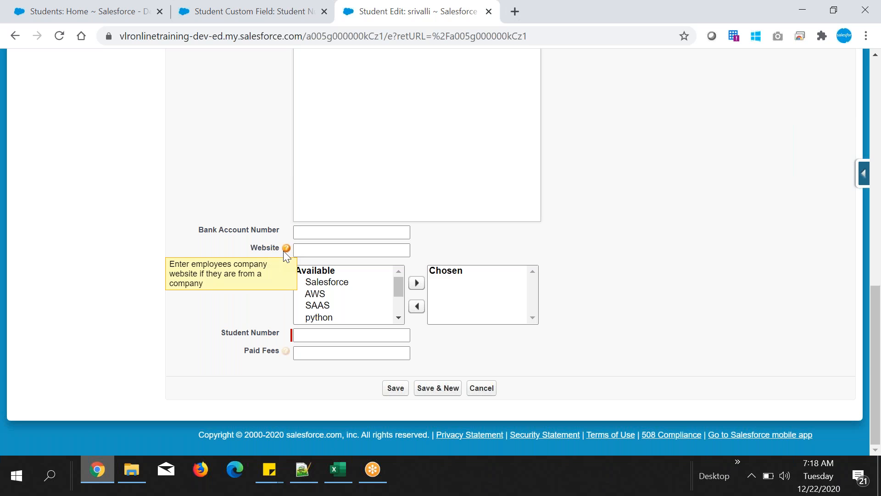
pyautogui.moveTo(221, 332); pyautogui.dragTo(309, 333)
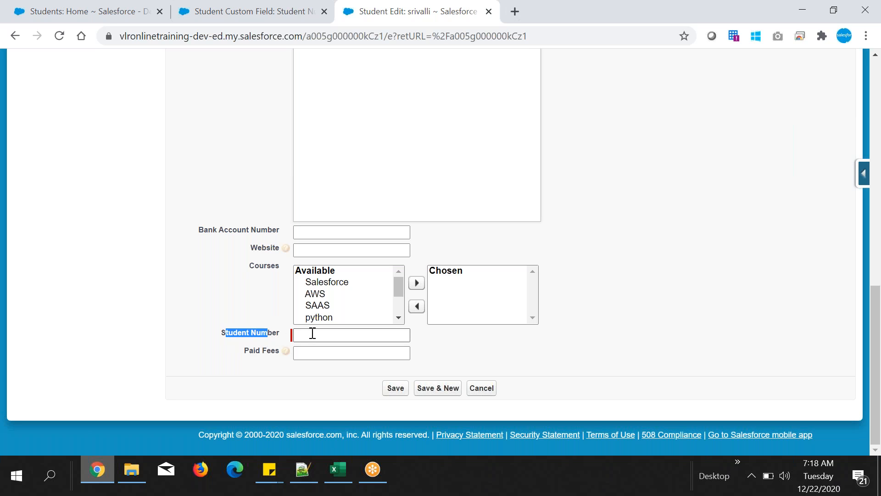
pyautogui.click(356, 335)
pyautogui.moveTo(208, 334); pyautogui.dragTo(278, 333)
pyautogui.click(396, 388)
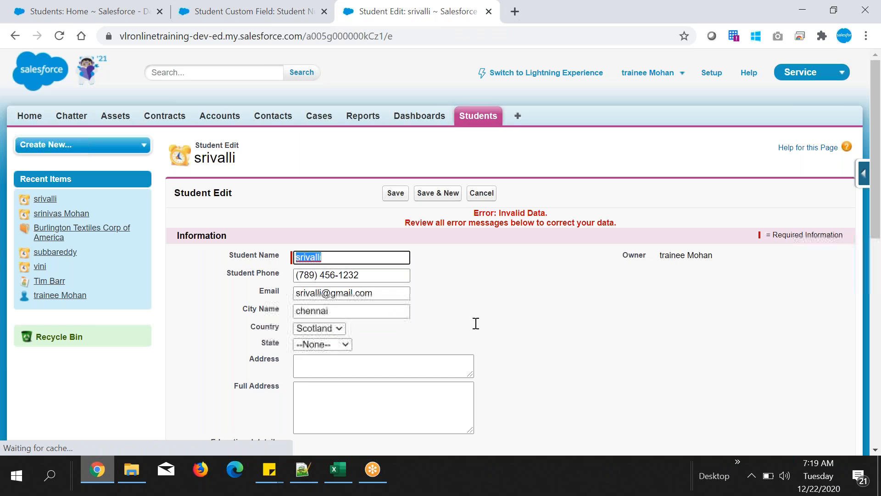
pyautogui.scroll(-10, 476, 323)
pyautogui.moveTo(221, 322); pyautogui.dragTo(356, 351)
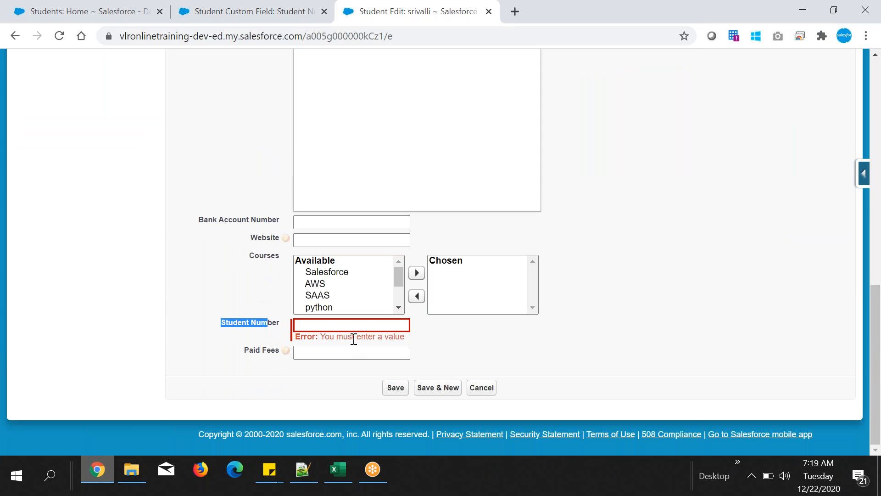
pyautogui.click(596, 19)
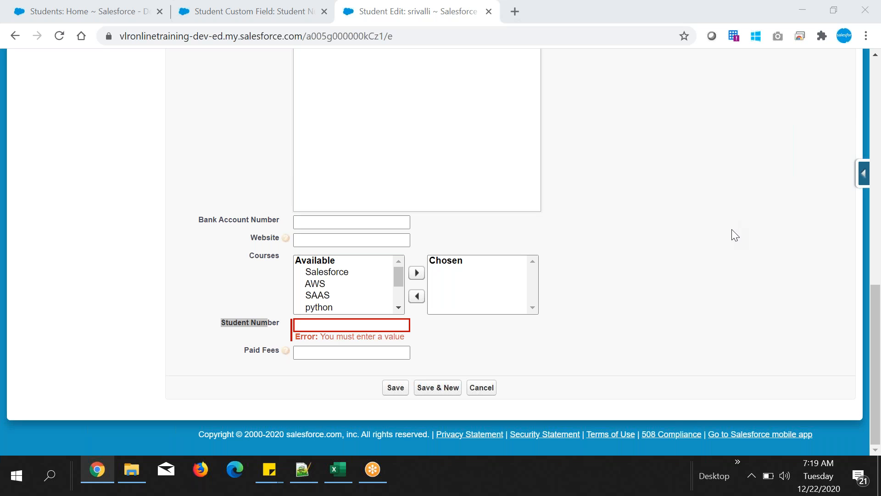
pyautogui.scroll(10, 734, 235)
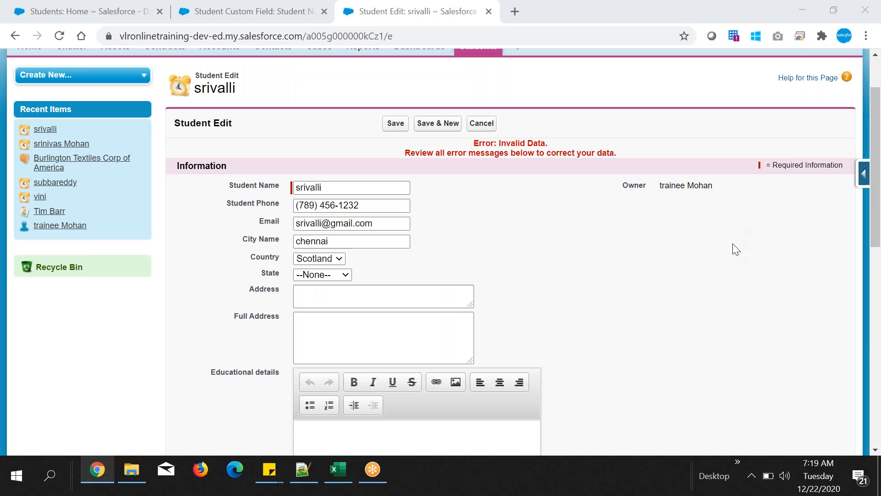
pyautogui.click(482, 193)
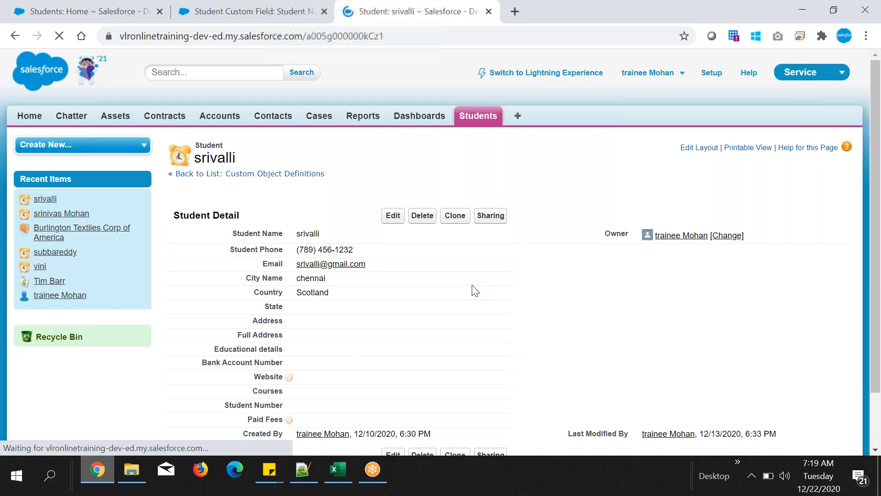
pyautogui.scroll(-2, 334, 383)
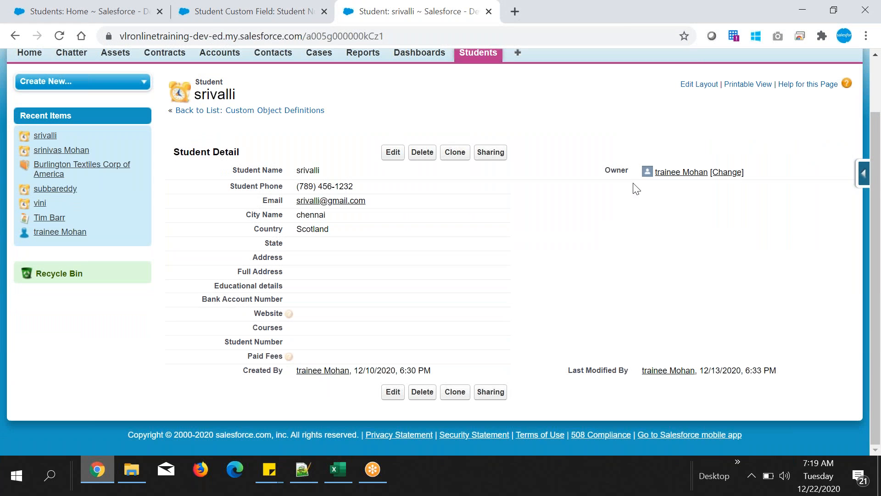
# - Return from the Student Number field definition to the Student object's Custom Fields & Relationships list
pyautogui.click(296, 14)
pyautogui.scroll(5, 409, 202)
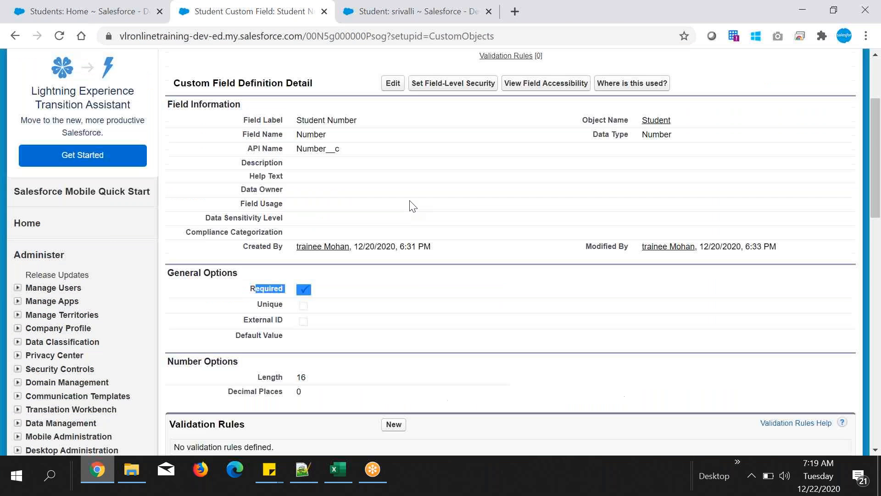
pyautogui.click(211, 174)
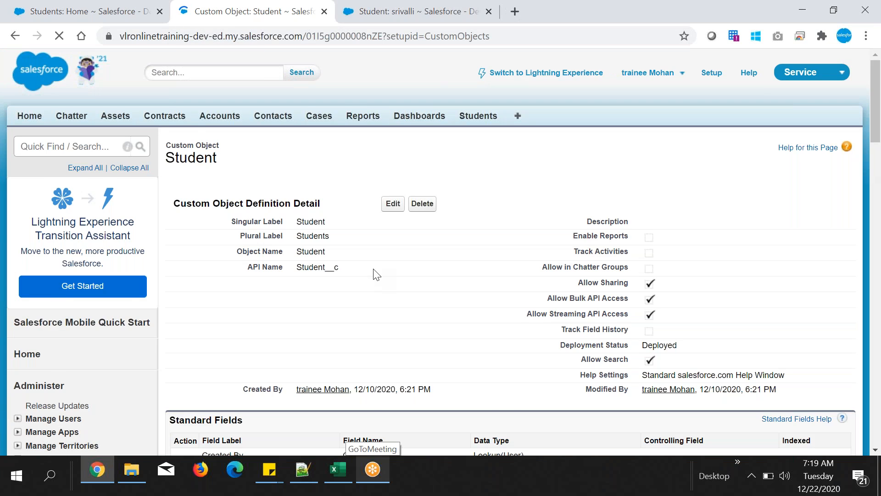
pyautogui.scroll(-12, 376, 274)
pyautogui.scroll(5, 376, 275)
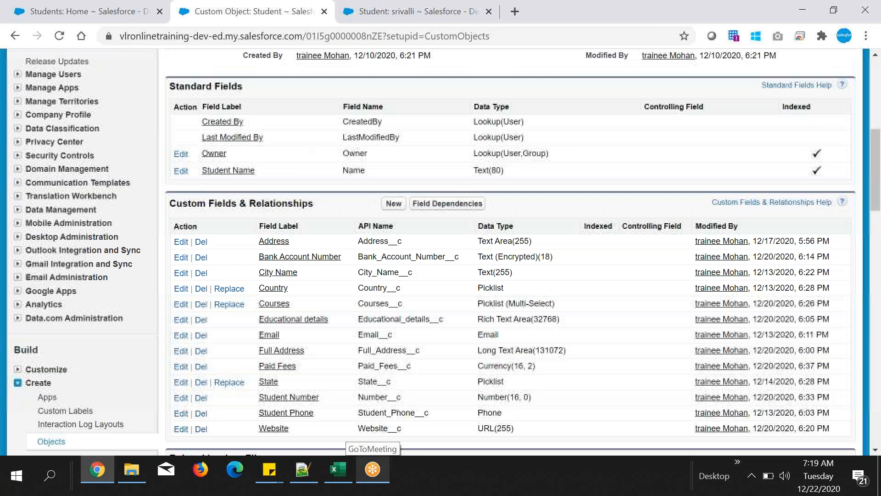
# - Start a new custom field on the Student object with the Checkbox data type and proceed to its details
pyautogui.click(393, 203)
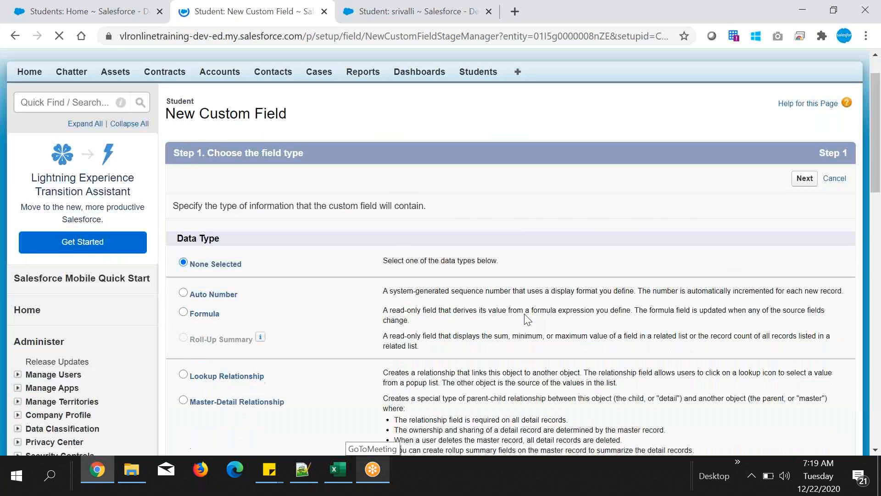
pyautogui.scroll(-5, 524, 314)
pyautogui.click(212, 289)
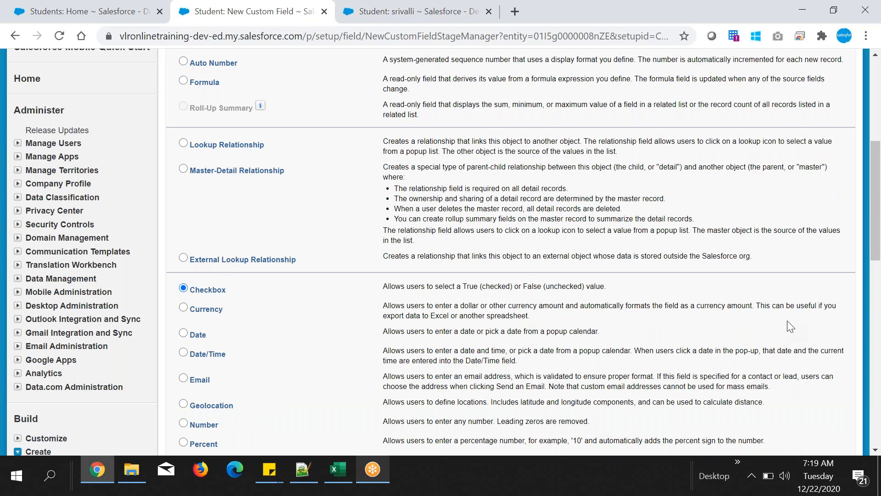
pyautogui.scroll(-6, 791, 326)
pyautogui.click(805, 395)
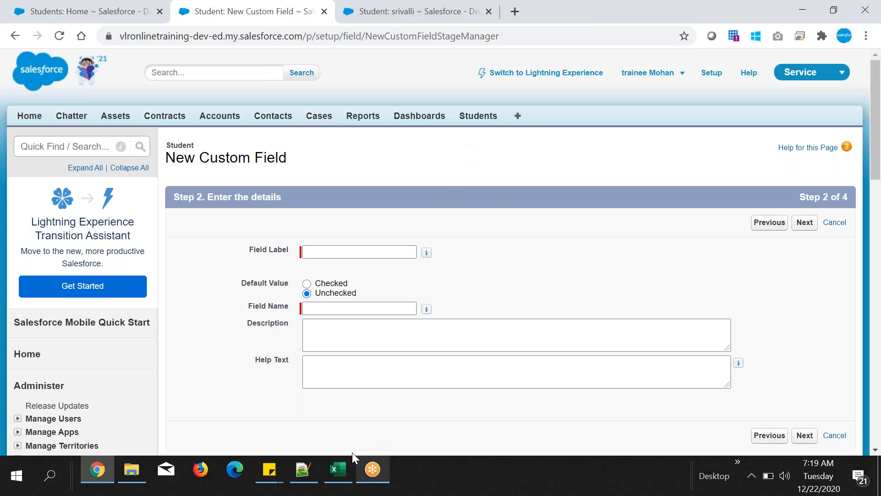
# - Switch to the Excel sheet, enter the heading "Is Fees paid?" in cell G1 and fit column G to its text
pyautogui.click(339, 469)
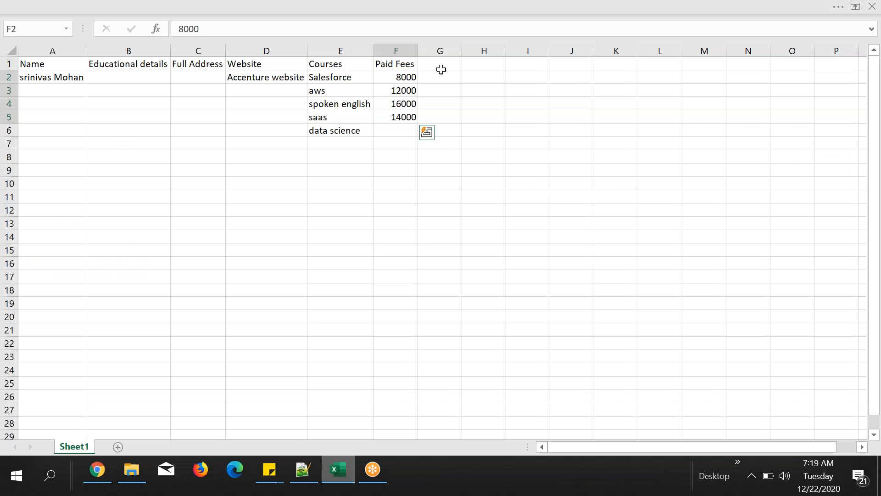
pyautogui.click(442, 68)
pyautogui.write('Is s')
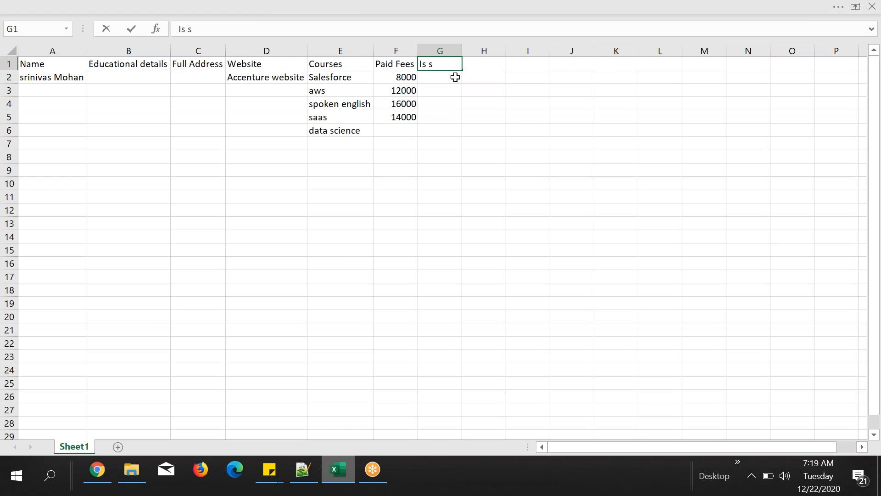
pyautogui.press('BackSpace')
pyautogui.write('Fees paid?')
pyautogui.click(478, 102)
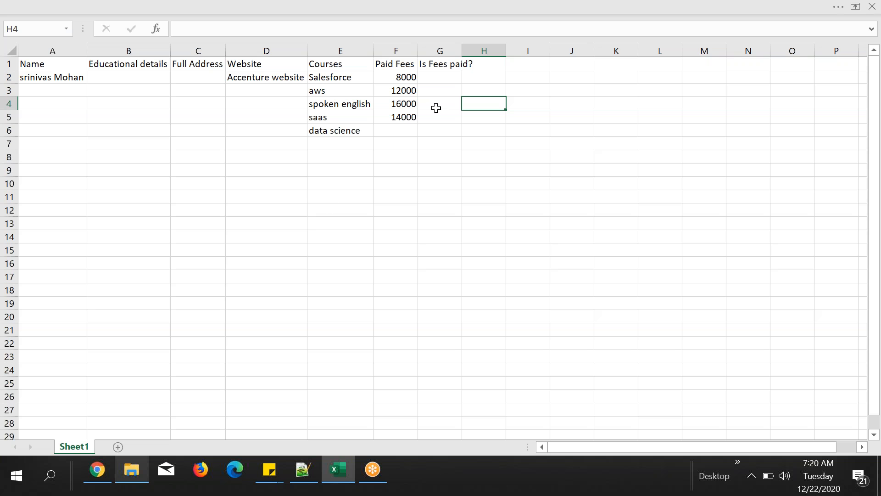
pyautogui.doubleClick(463, 50)
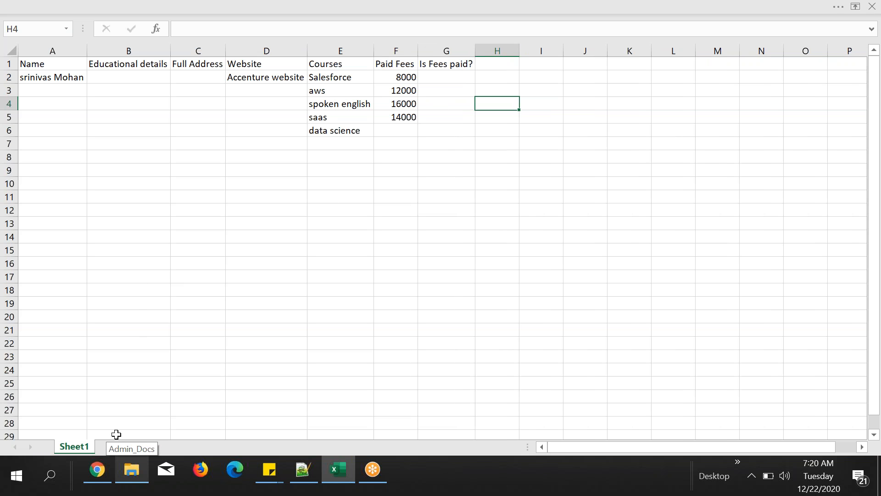
# - Return to Salesforce in Chrome, label the new checkbox field "Is Fees Paid?" and let its field name fill in from the label
pyautogui.click(100, 467)
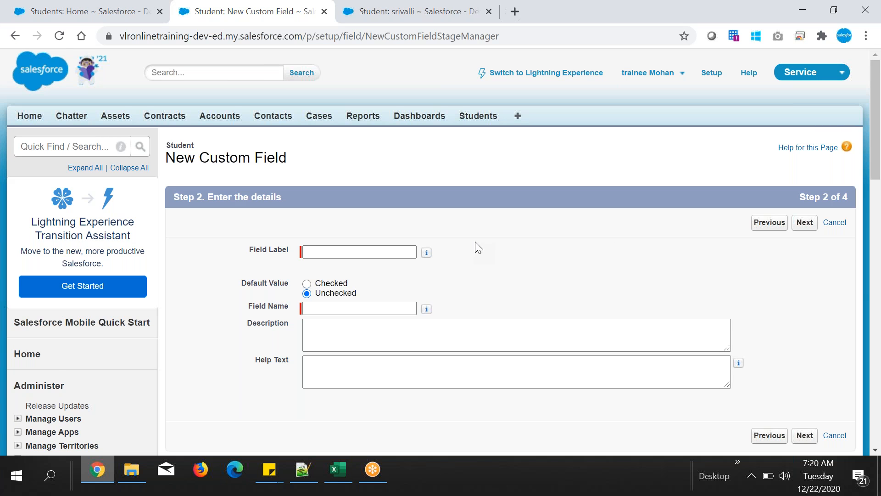
pyautogui.scroll(-1, 475, 248)
pyautogui.click(348, 179)
pyautogui.write('Is Fees Paid')
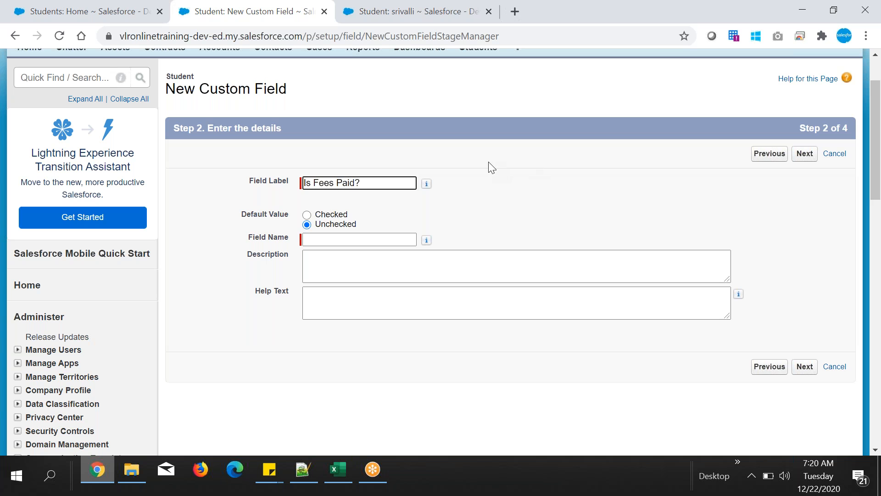
pyautogui.click(358, 242)
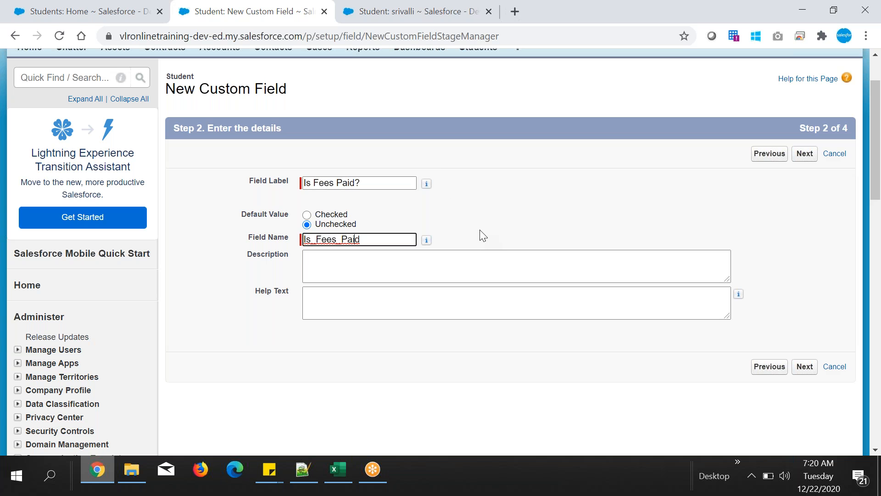
# - Remove the underscores from the field name to make it IsFeesPaid, and continue to the field-level security settings
pyautogui.scroll(-2, 382, 186)
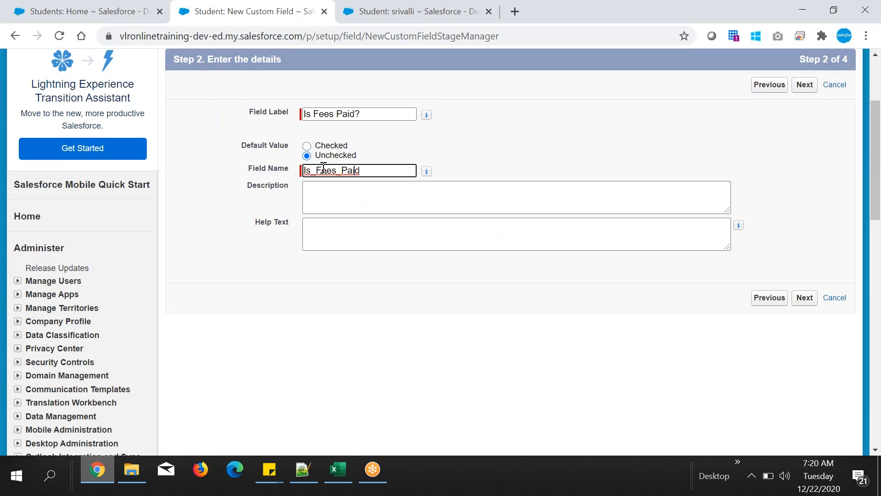
pyautogui.click(361, 111)
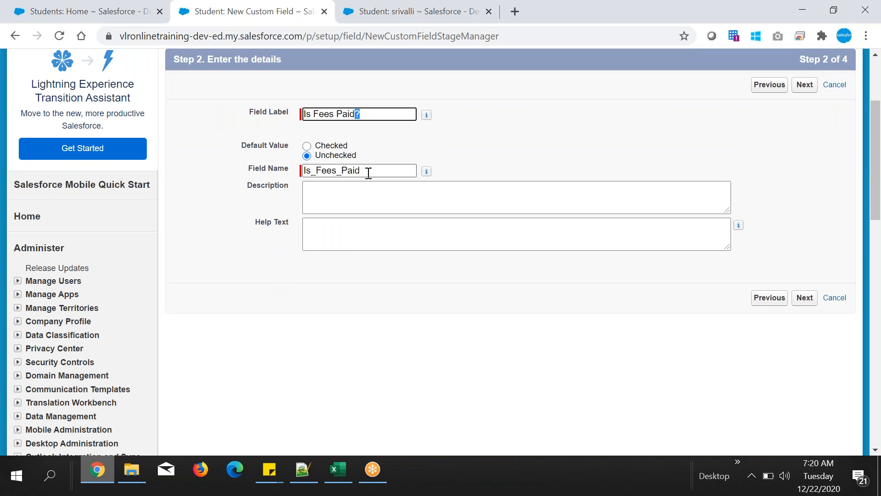
pyautogui.moveTo(230, 169); pyautogui.dragTo(294, 174)
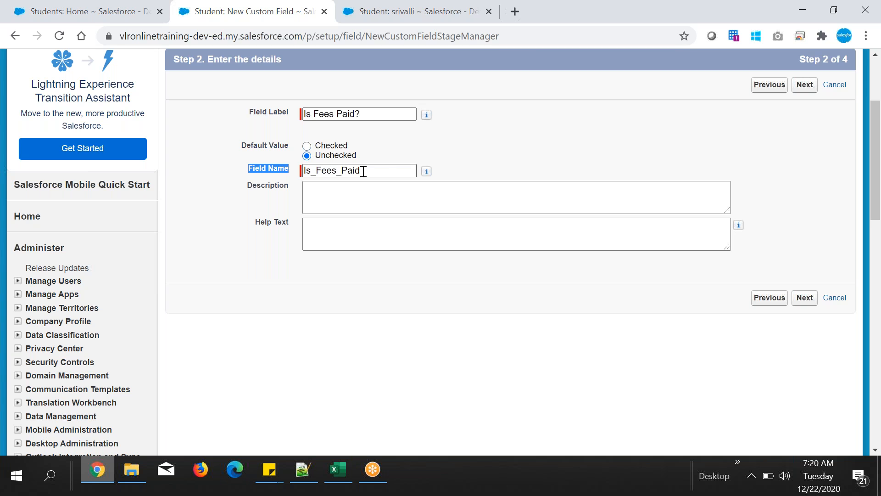
pyautogui.click(622, 143)
pyautogui.moveTo(370, 173); pyautogui.dragTo(148, 173)
pyautogui.click(427, 172)
pyautogui.click(316, 172)
pyautogui.press('BackSpace')
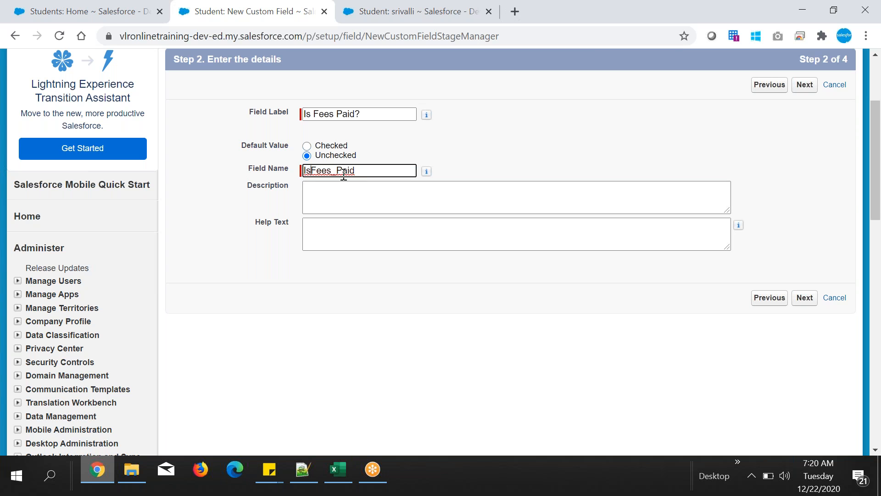
pyautogui.click(337, 172)
pyautogui.press('BackSpace')
pyautogui.click(458, 178)
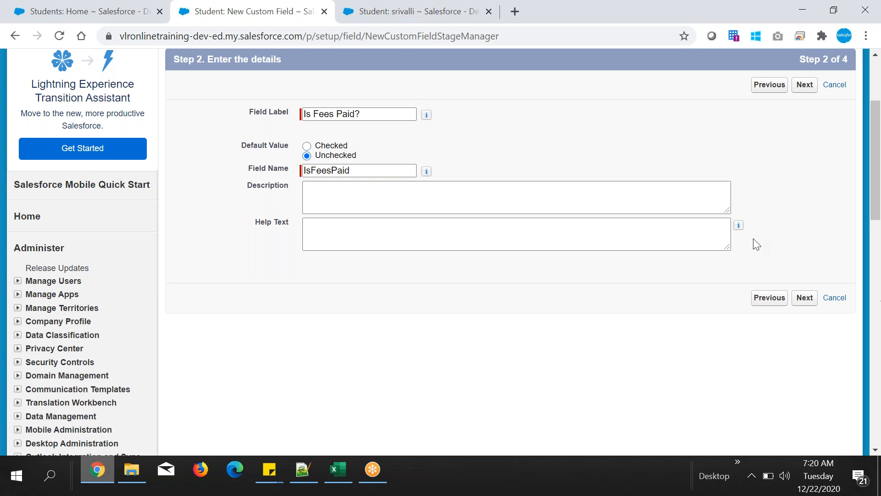
pyautogui.click(804, 87)
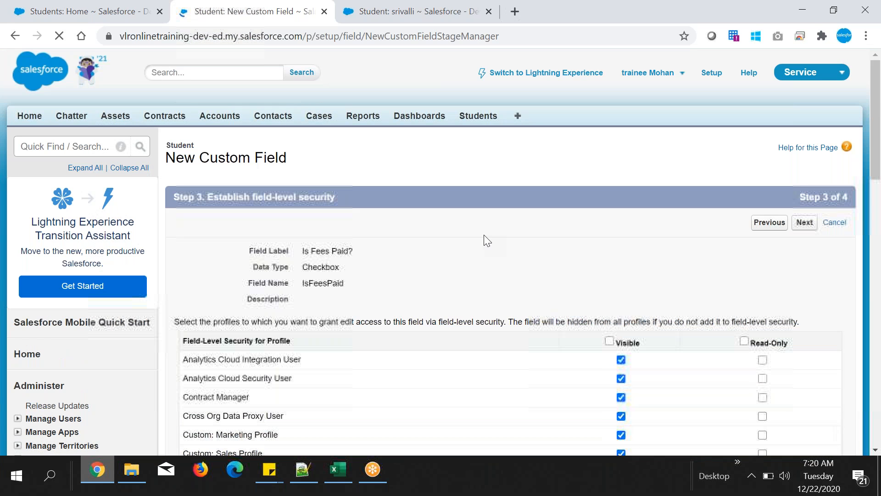
# - Copy the field name into line 129 of TenchBatch_Admin.txt in Notepad++ and append the suffix to make it IsFeesPaid__c
pyautogui.scroll(-1, 484, 234)
pyautogui.scroll(-1, 485, 235)
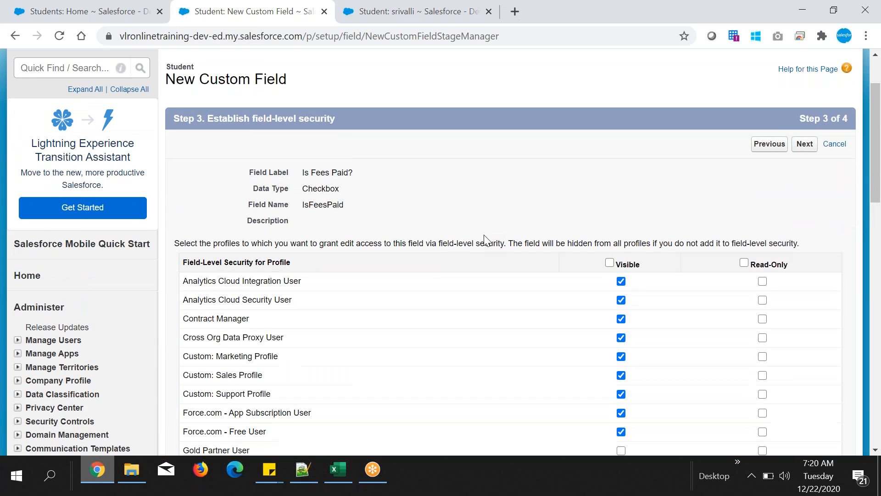
pyautogui.doubleClick(323, 145)
pyautogui.hotkey('ctrl', 'c')
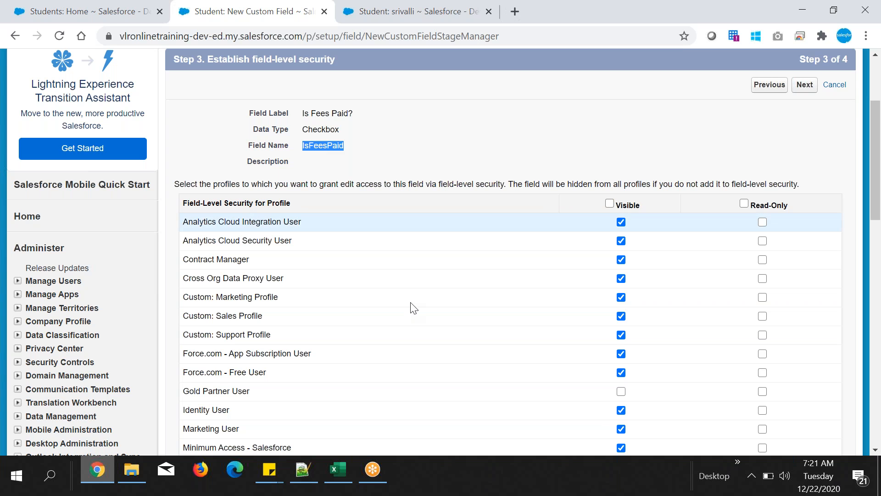
pyautogui.click(312, 471)
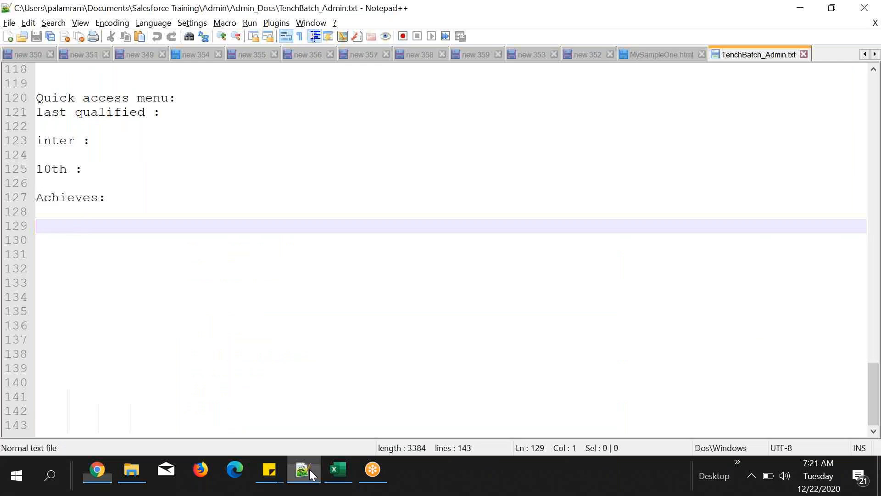
pyautogui.hotkey('ctrl', 'v')
pyautogui.hotkey('alt', 'Tab')
pyautogui.hotkey('alt', 'Tab')
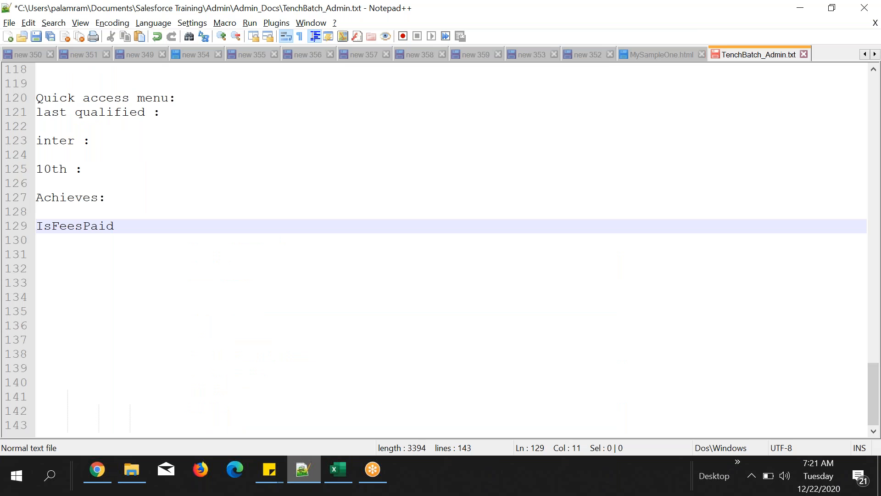
pyautogui.write('__c')
# - Return to Chrome and review the Visible and Read-Only settings per profile for the Is Fees Paid? field
pyautogui.click(104, 471)
pyautogui.click(391, 143)
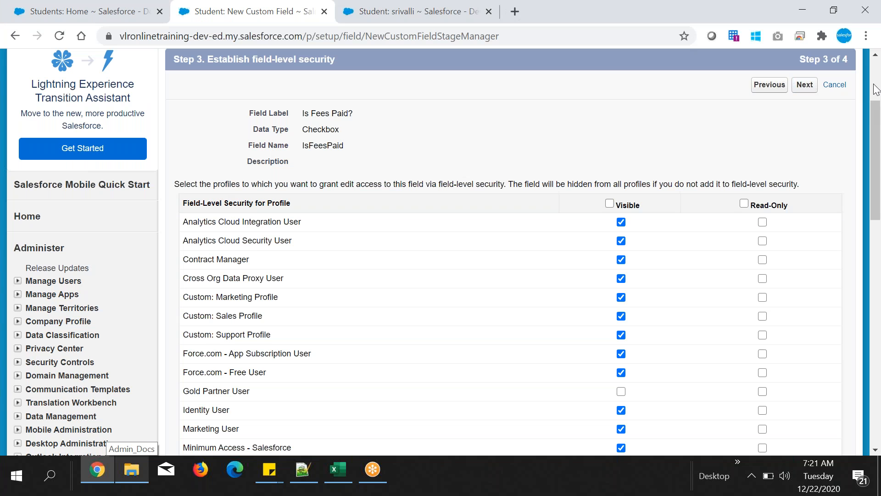
pyautogui.scroll(-3, 674, 155)
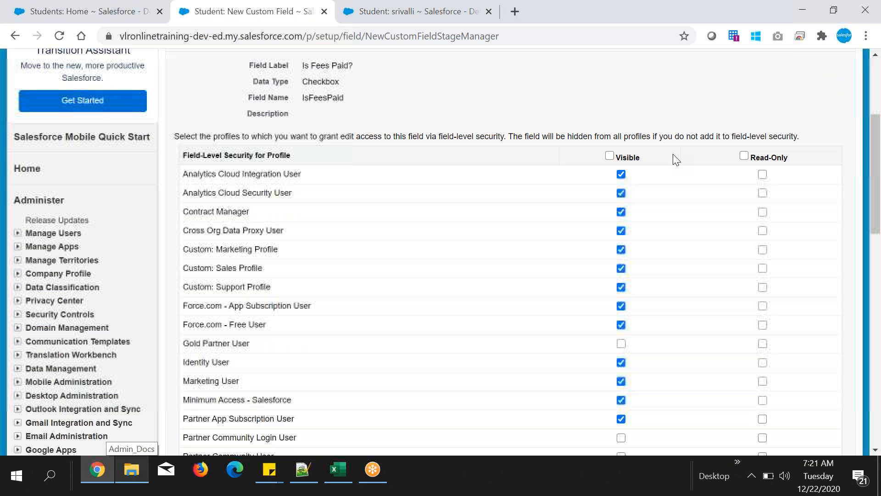
pyautogui.scroll(3, 518, 260)
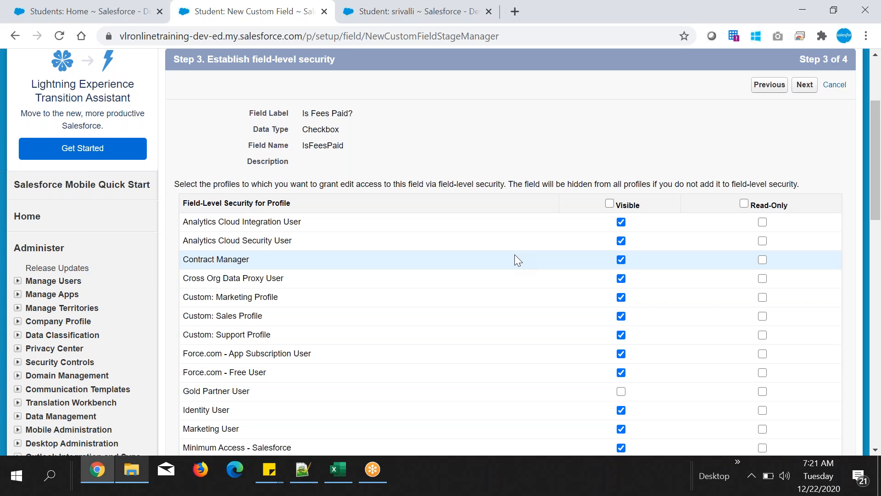
pyautogui.scroll(-3, 514, 255)
pyautogui.scroll(2, 514, 254)
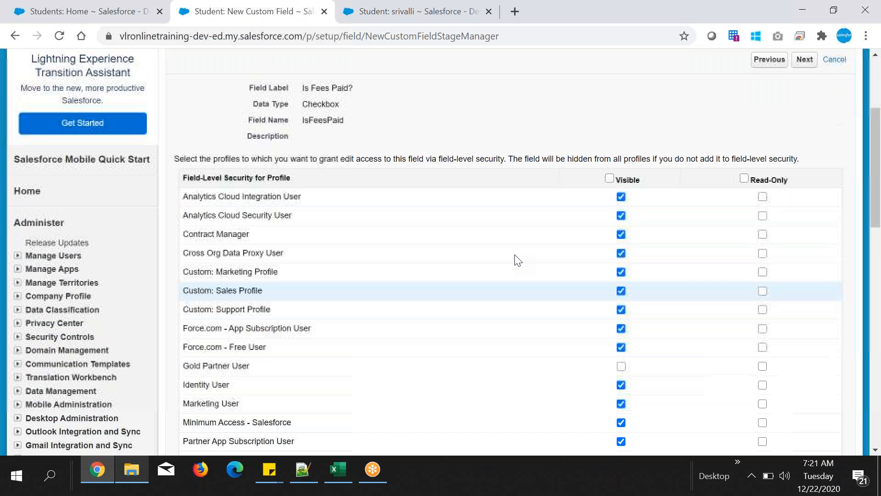
# - Accept the field-level security settings, keep the checkbox field on the Student Layout page layout, and save it
pyautogui.scroll(4, 517, 259)
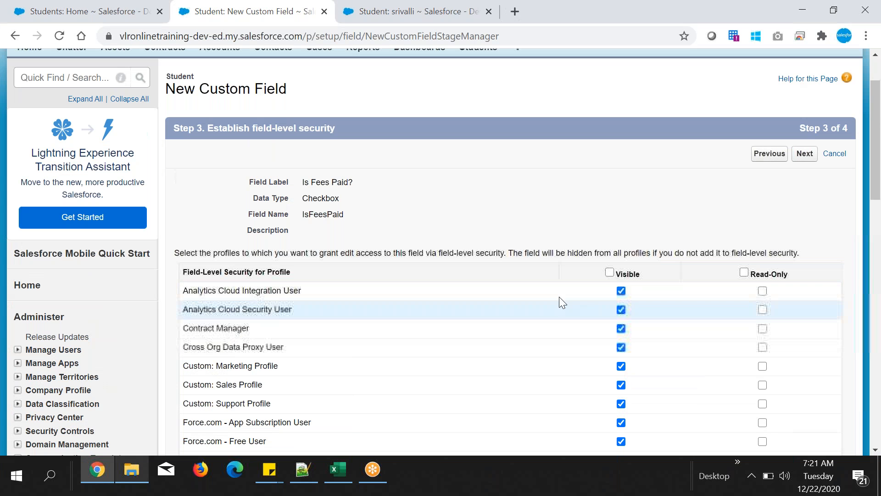
pyautogui.click(804, 154)
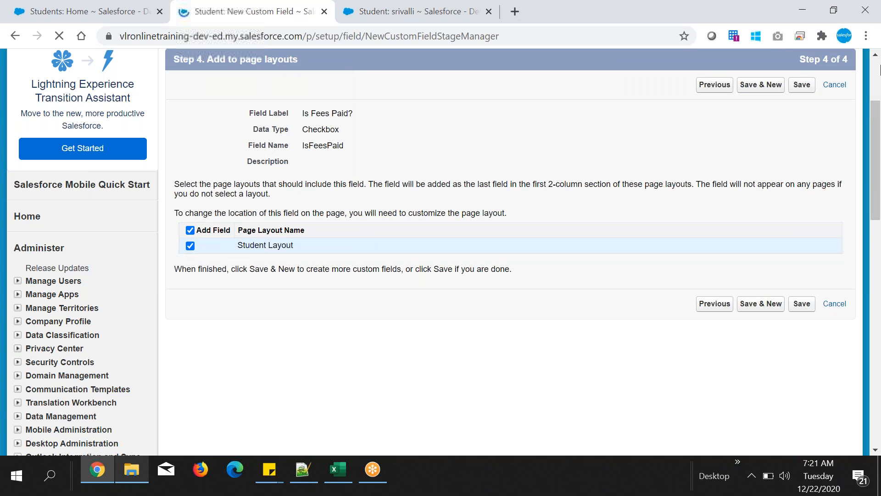
pyautogui.click(802, 85)
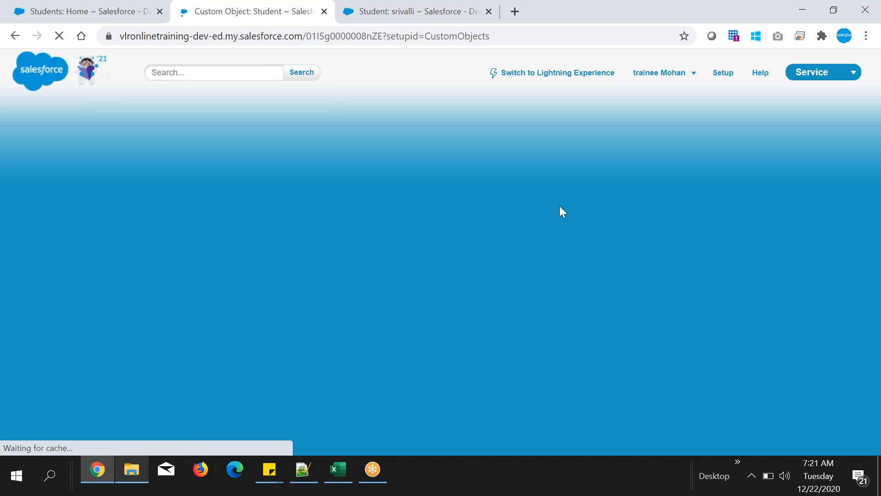
# - Copy the Is Fees Paid? field's API name into line 130 of TenchBatch_Admin.txt in Notepad++ and compare it with line 129
pyautogui.scroll(-9, 540, 267)
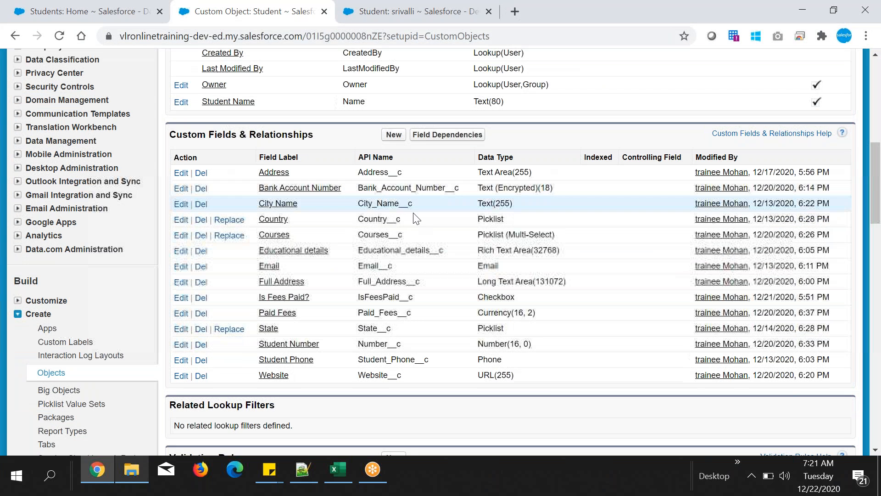
pyautogui.moveTo(414, 298); pyautogui.dragTo(253, 298)
pyautogui.moveTo(358, 297); pyautogui.dragTo(419, 307)
pyautogui.hotkey('ctrl', 'c')
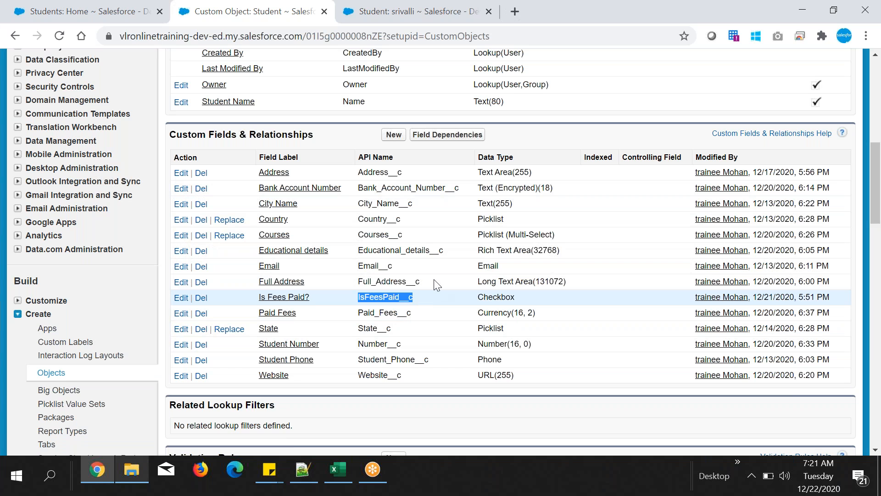
pyautogui.click(306, 477)
pyautogui.press('Return')
pyautogui.hotkey('ctrl', 'v')
pyautogui.click(89, 235)
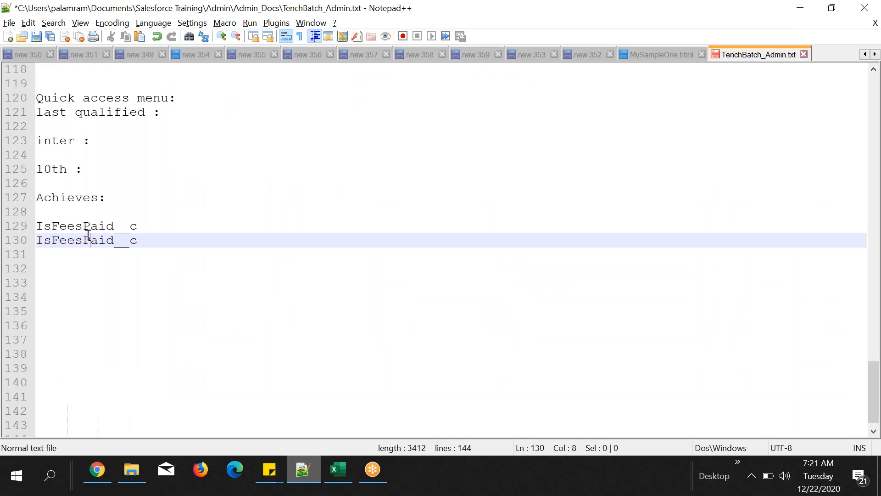
pyautogui.doubleClick(88, 235)
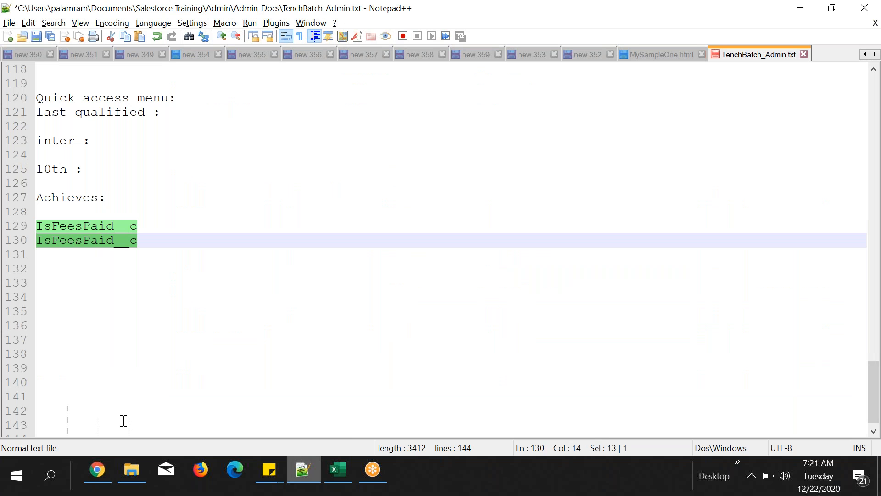
# - Return to Chrome, check the Is Fees Paid? data type, and open the student record for editing at its Is Fees Paid? checkbox
pyautogui.click(97, 469)
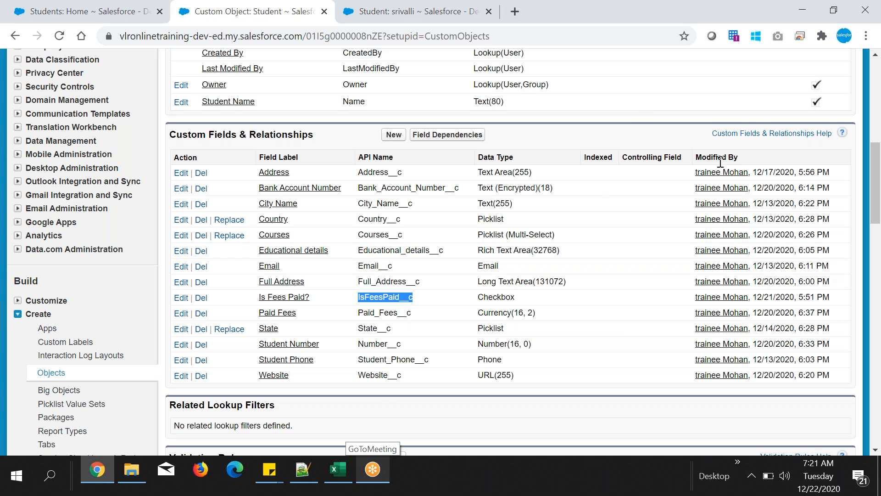
pyautogui.doubleClick(496, 297)
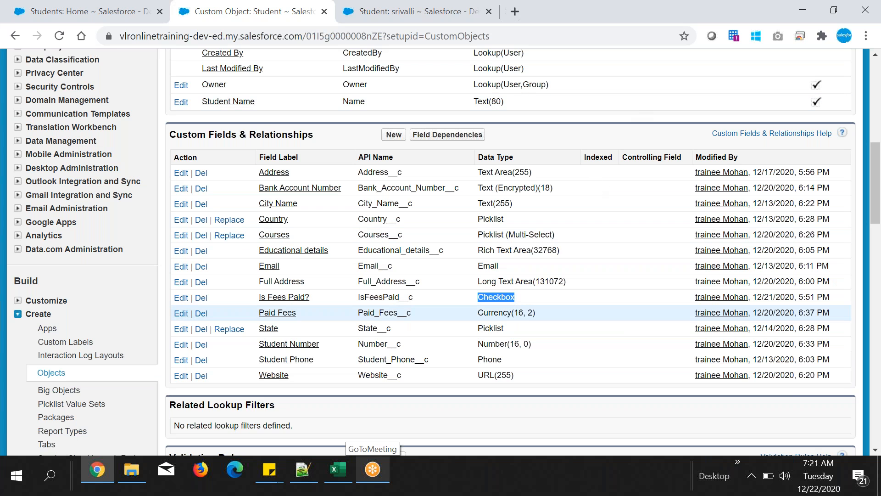
pyautogui.click(417, 12)
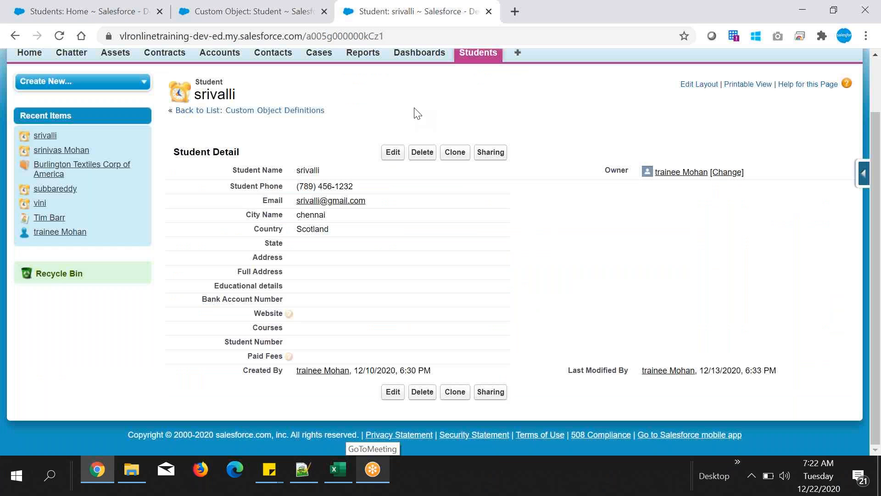
pyautogui.click(391, 153)
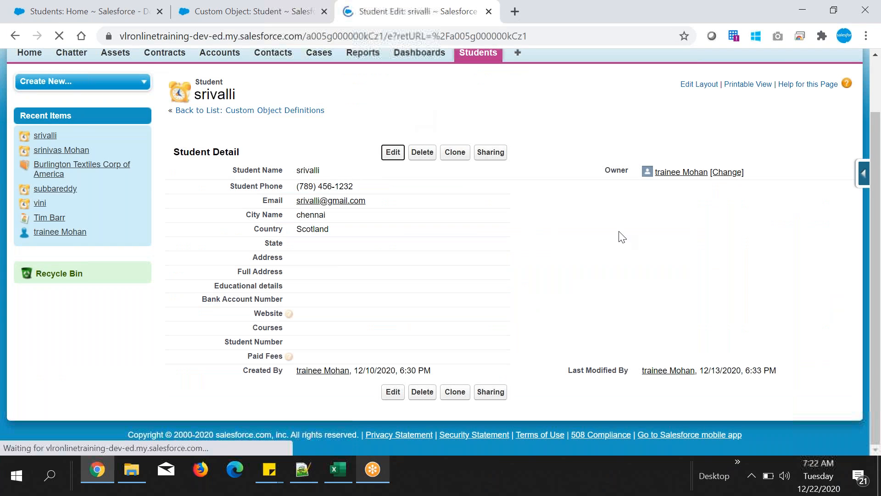
pyautogui.scroll(-8, 571, 239)
pyautogui.moveTo(234, 352); pyautogui.dragTo(301, 358)
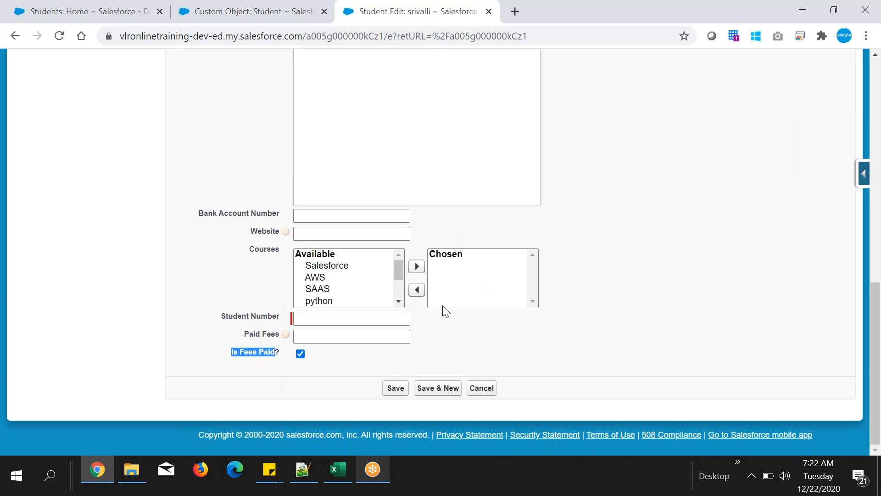
# - Leave Is Fees Paid? unchecked on the student edit form, set Student Number to 2 and Paid Fees to 12000.55
pyautogui.click(301, 354)
pyautogui.click(314, 319)
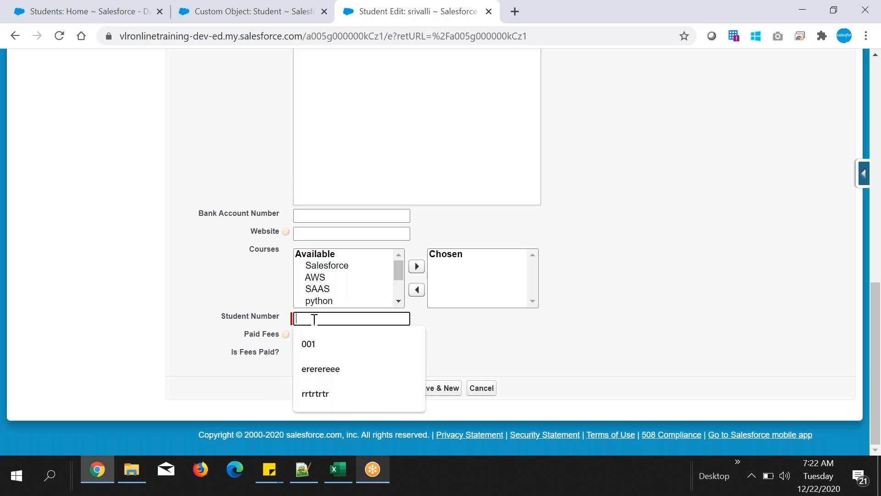
pyautogui.write('2')
pyautogui.click(353, 336)
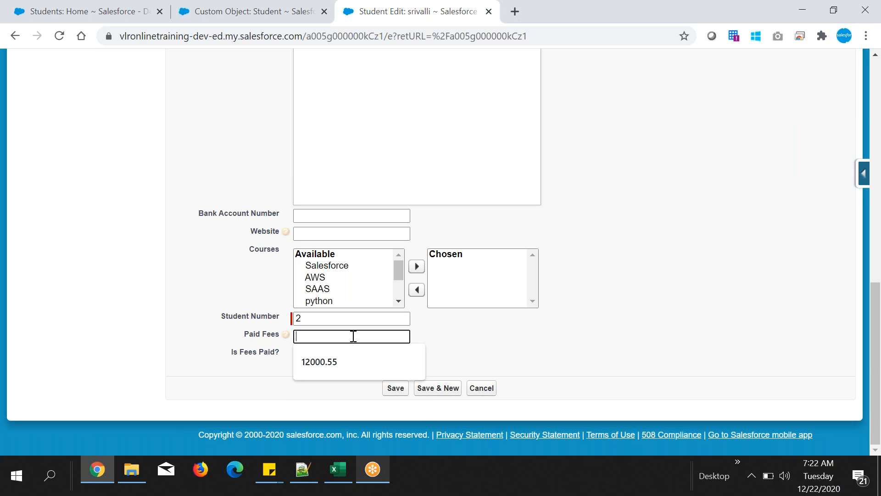
pyautogui.click(340, 359)
pyautogui.moveTo(287, 334)
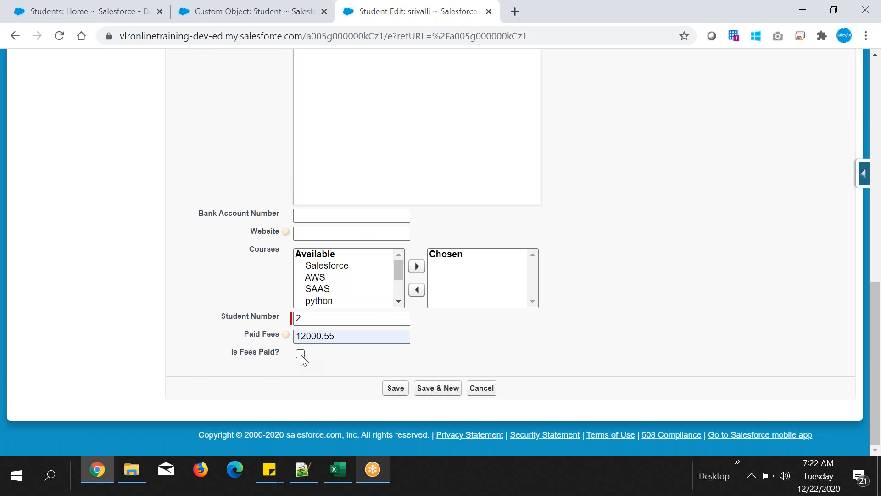
# - Open the Is Fees Paid? field definition for editing and examine its Default Value options
pyautogui.click(291, 13)
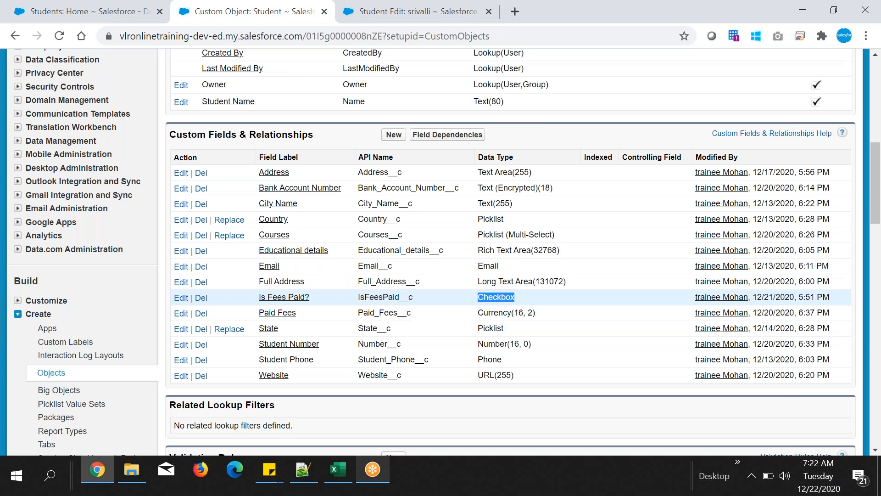
pyautogui.click(284, 297)
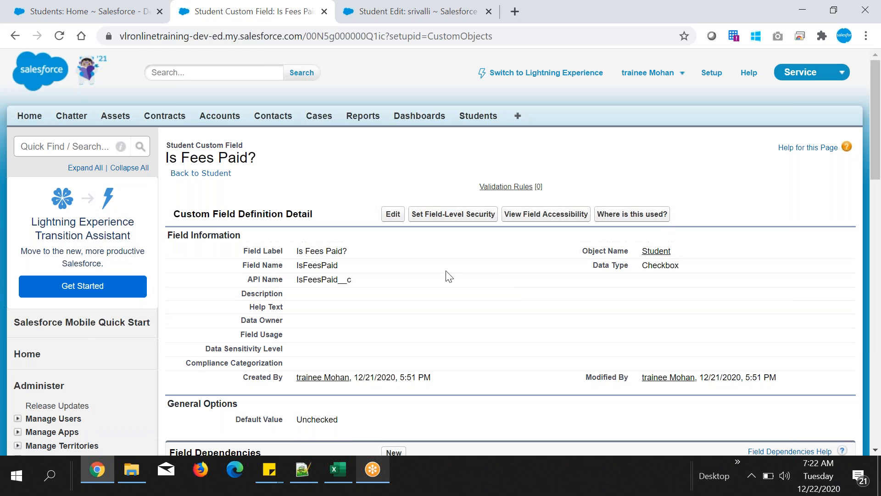
pyautogui.click(393, 215)
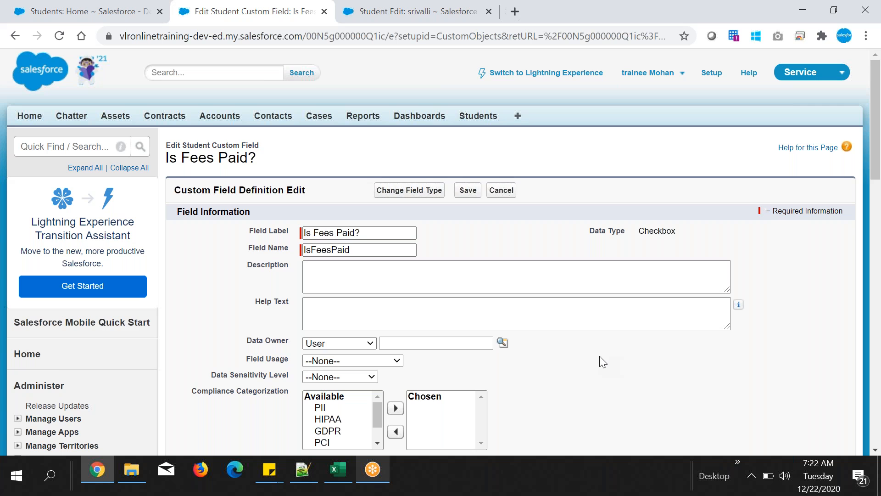
pyautogui.scroll(-5, 601, 361)
pyautogui.moveTo(247, 287); pyautogui.dragTo(308, 290)
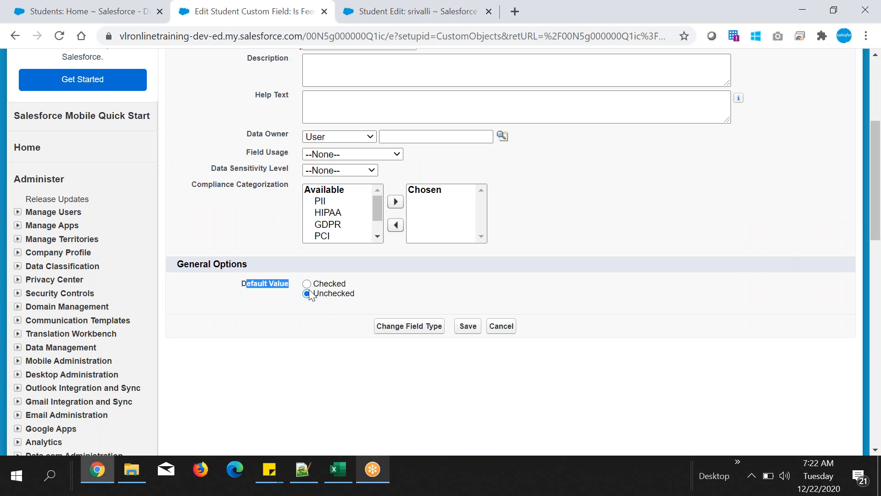
# - Try Checked as the default value of Is Fees Paid?, compare it with the student edit form, and restore Unchecked
pyautogui.click(430, 13)
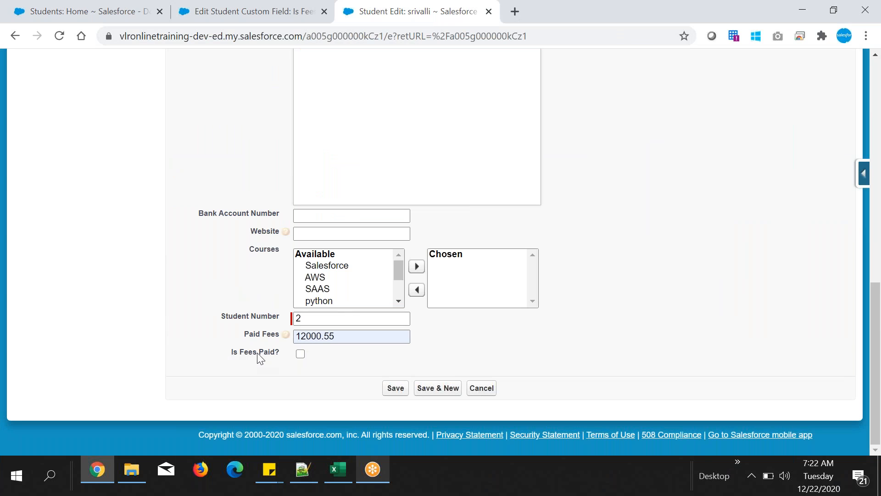
pyautogui.click(294, 12)
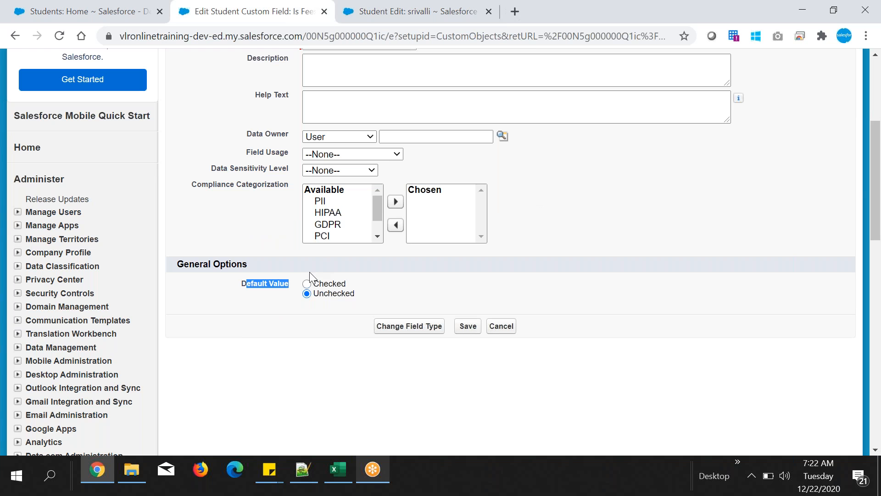
pyautogui.click(307, 284)
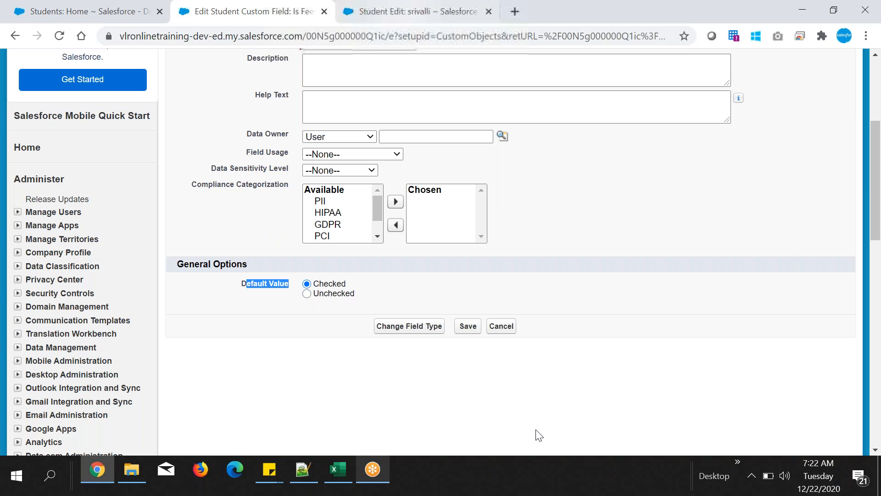
pyautogui.click(461, 14)
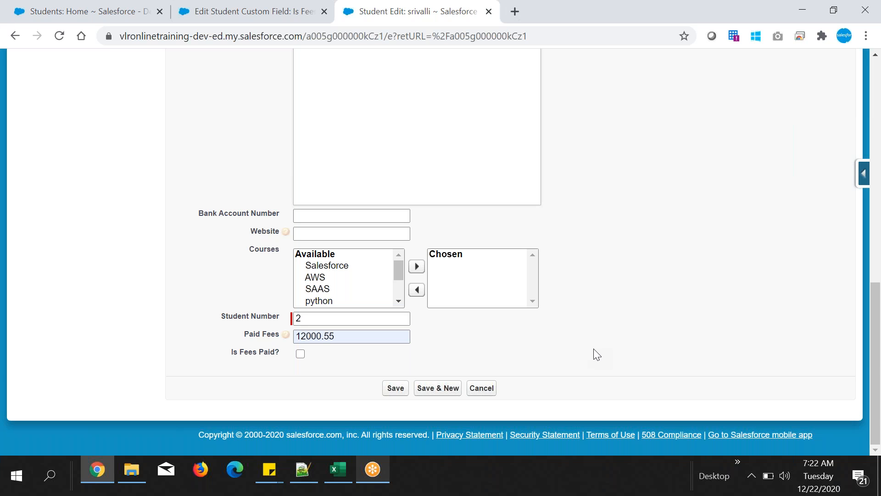
pyautogui.click(254, 12)
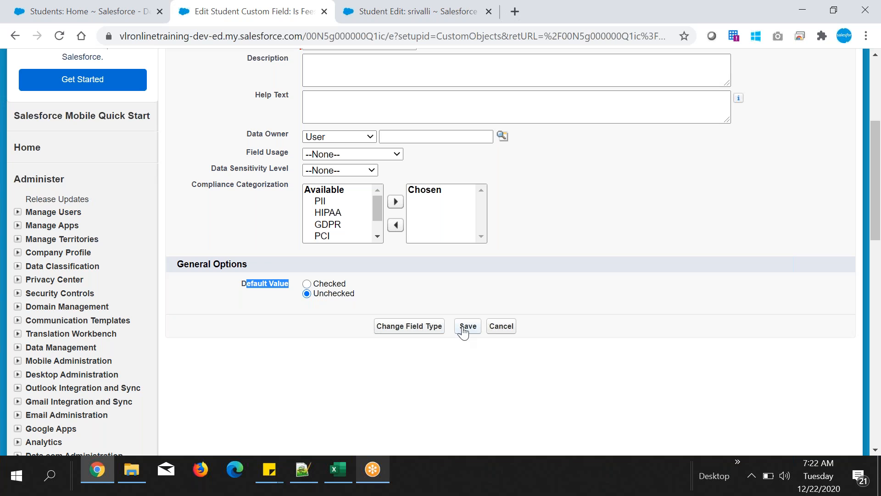
# - Check Is Fees Paid? on the open student edit form, save the record, and review its detail page
pyautogui.click(440, 15)
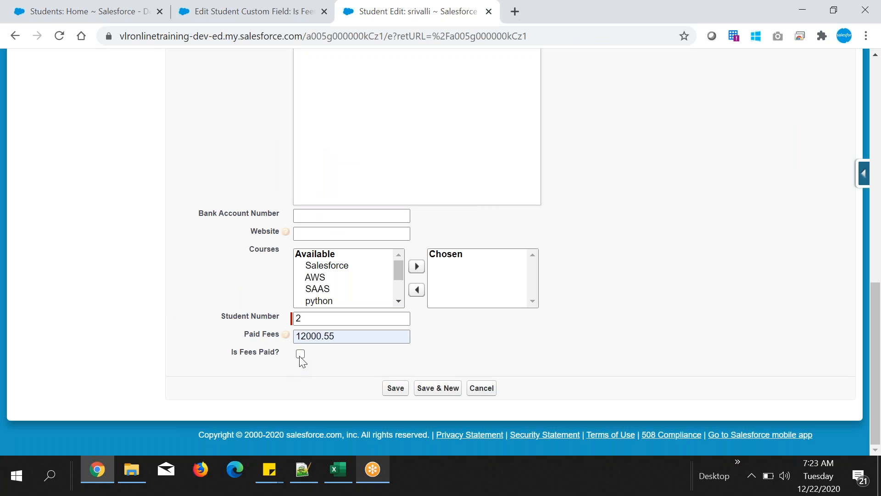
pyautogui.click(397, 388)
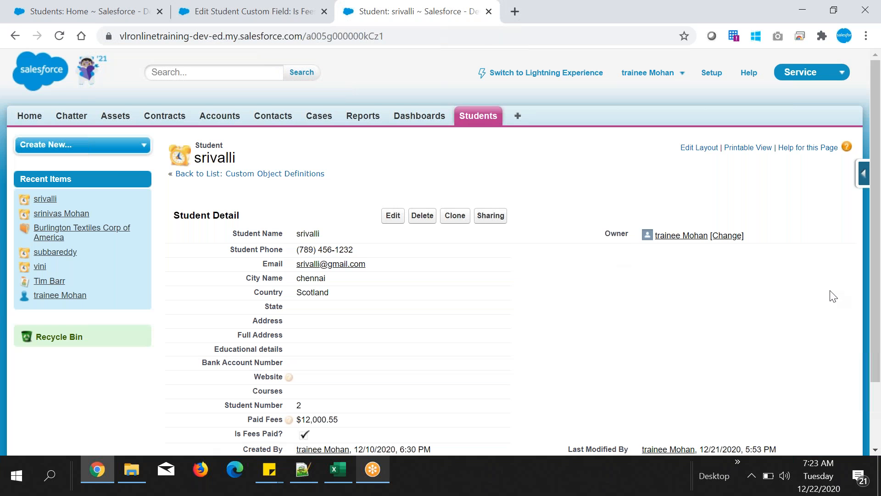
pyautogui.scroll(-1, 834, 296)
pyautogui.scroll(-2, 423, 300)
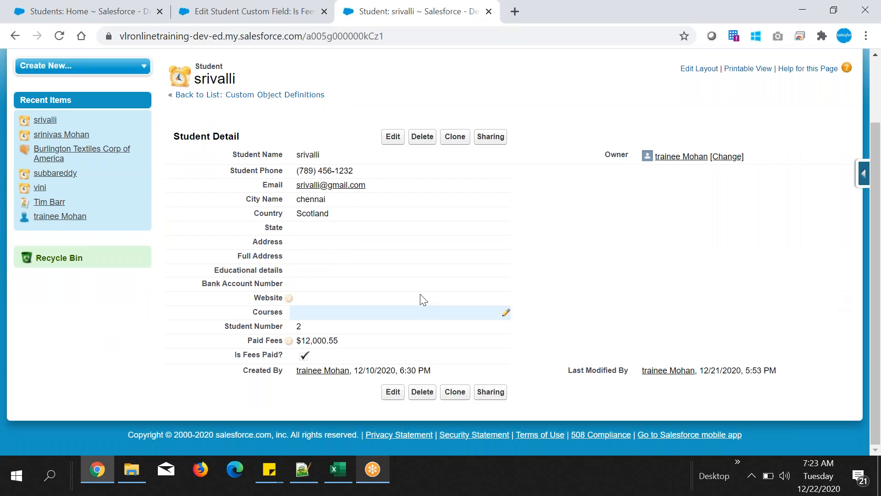
# - Open the Bangalore student's record from the Students list, check Is Fees Paid? in edit mode, and save the record
pyautogui.scroll(3, 423, 299)
pyautogui.click(475, 120)
pyautogui.click(201, 276)
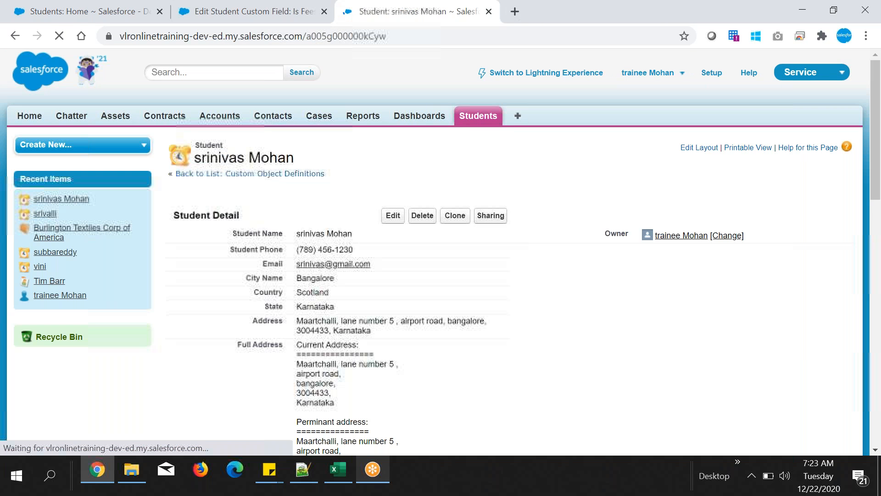
pyautogui.click(393, 217)
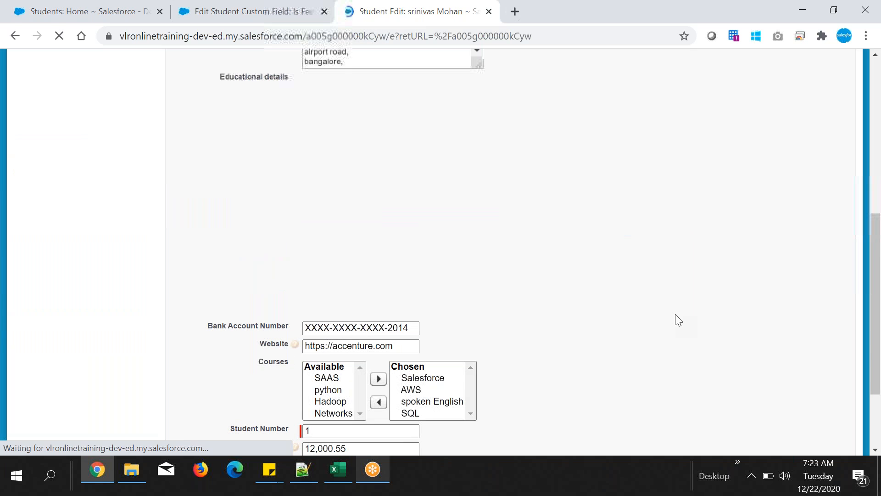
pyautogui.scroll(-3, 679, 320)
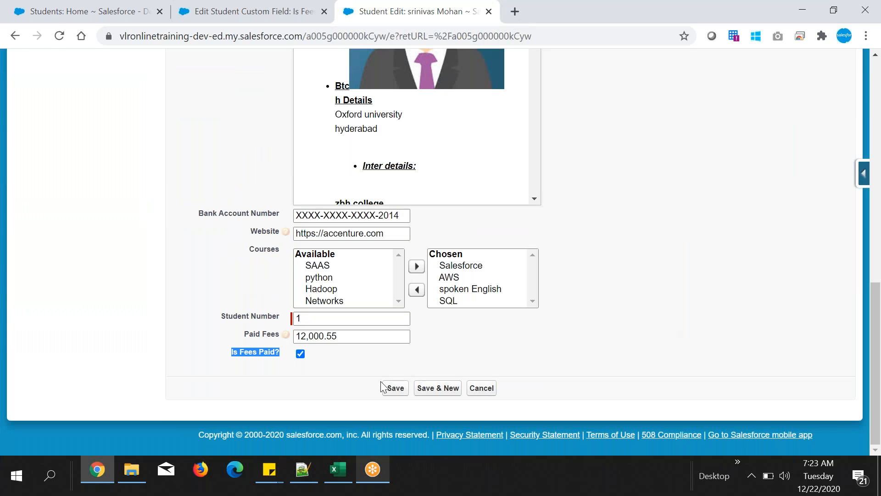
pyautogui.click(396, 388)
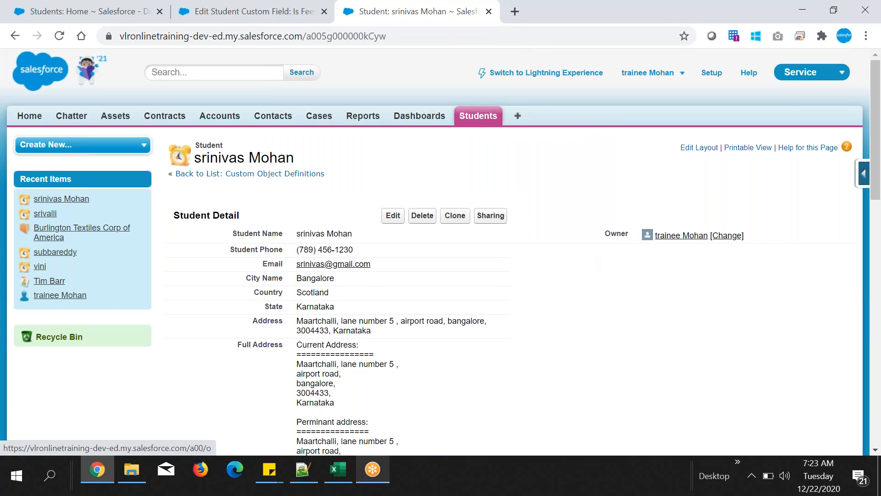
# - Add the heading "Object detail page:" on line 132 of TenchBatch_Admin.txt in Notepad++ and start a new line below it
pyautogui.click(303, 469)
pyautogui.click(116, 282)
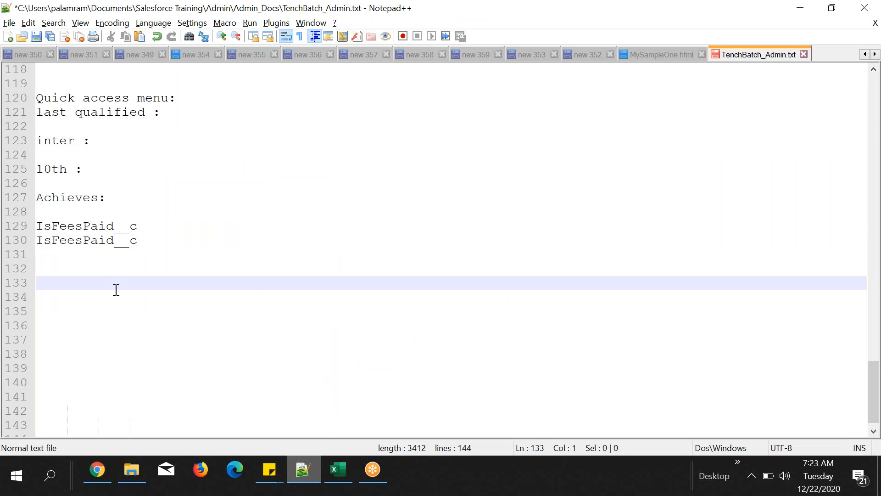
pyautogui.press('Up')
pyautogui.write('O')
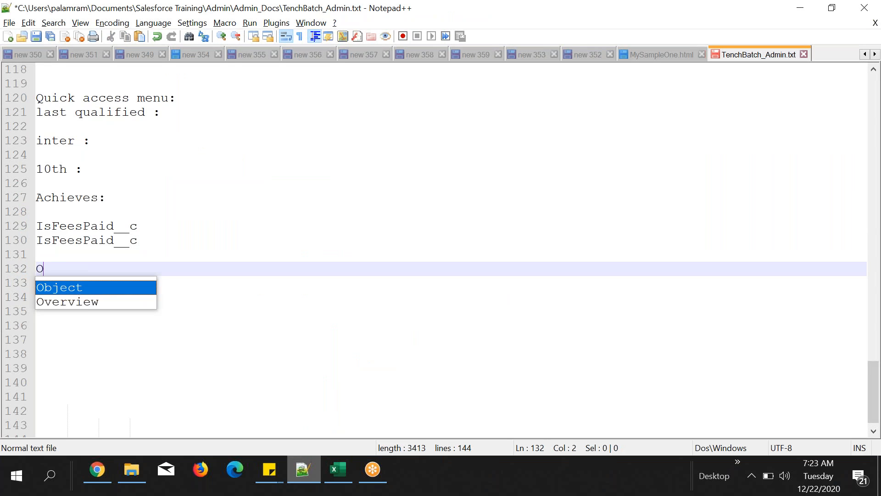
pyautogui.write('bject detail page:')
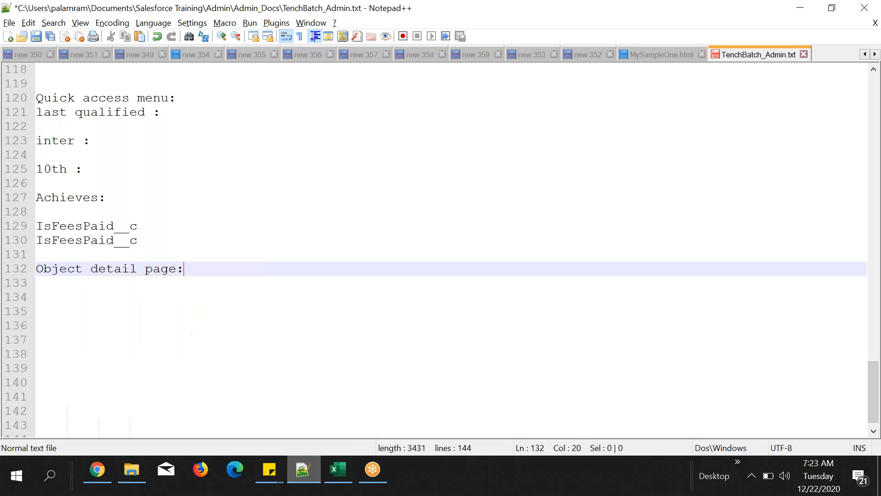
pyautogui.press('Return')
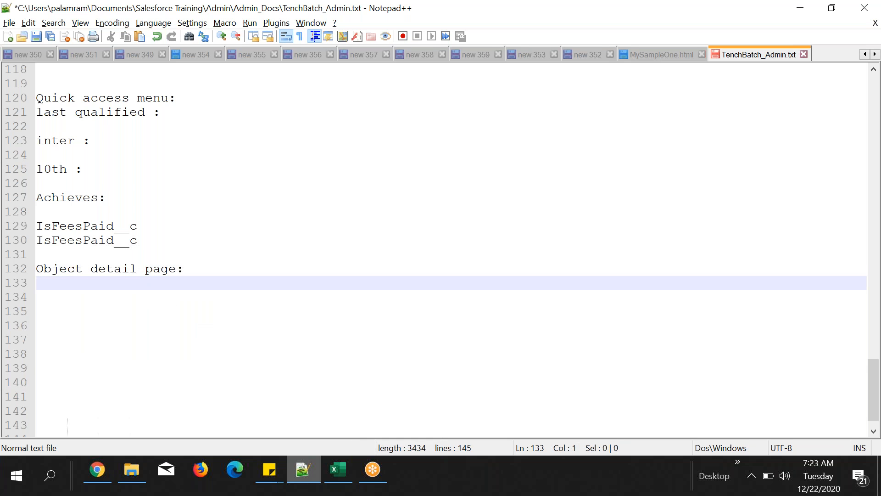
# - Add the lines "record detail page" and "record edit page" below the "Object detail page:" heading in TenchBatch_Admin.txt
pyautogui.write('record detail page')
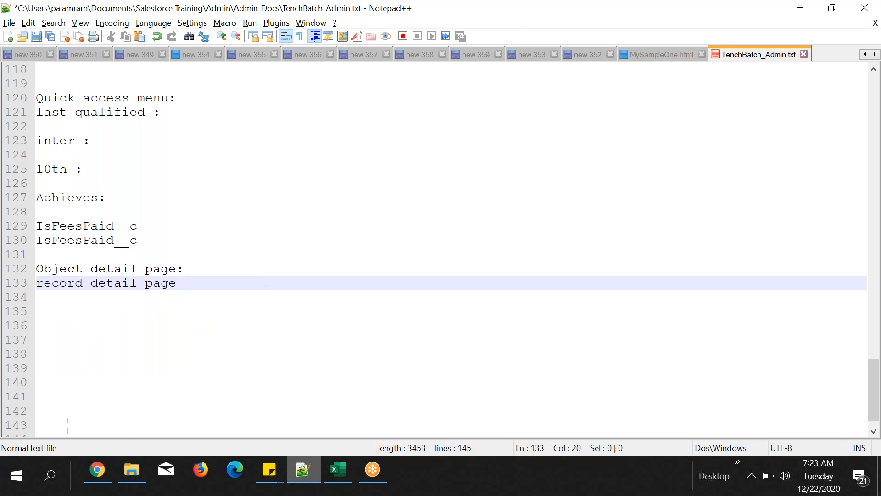
pyautogui.press('Return')
pyautogui.write('re')
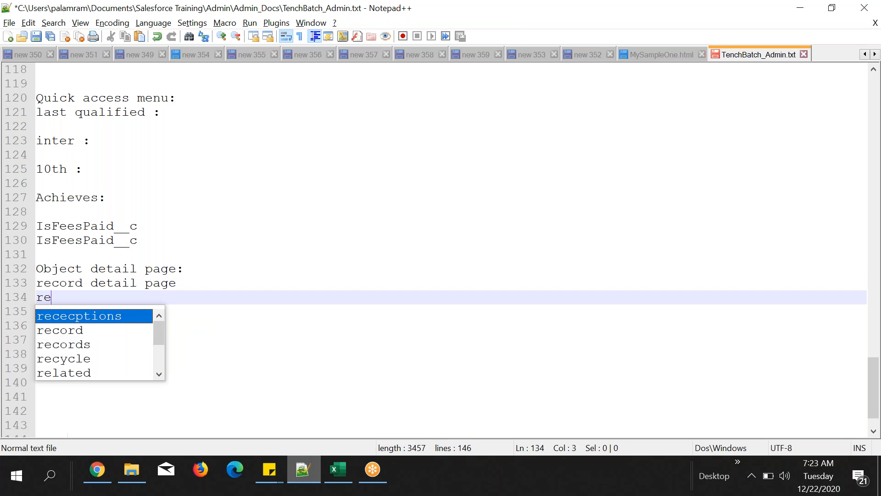
pyautogui.write('cord edit page')
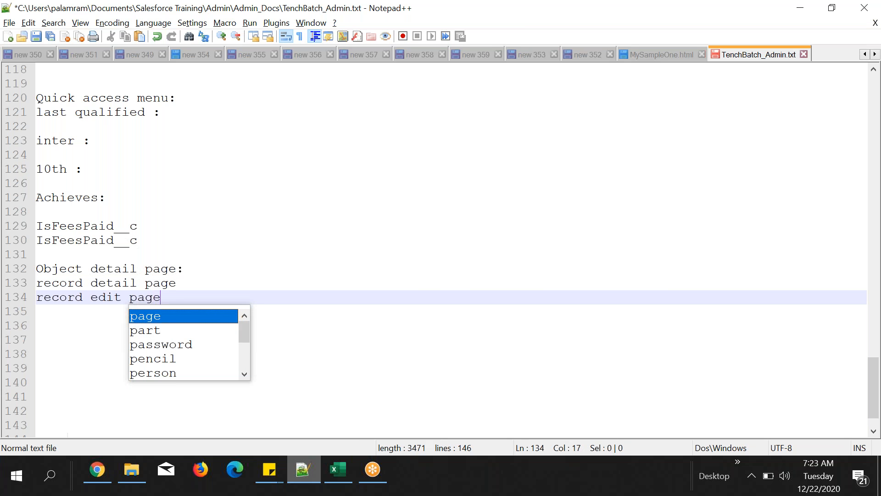
# - Switch to Chrome, examine the student's record detail page, and open the record in edit mode to examine its edit page
pyautogui.click(96, 469)
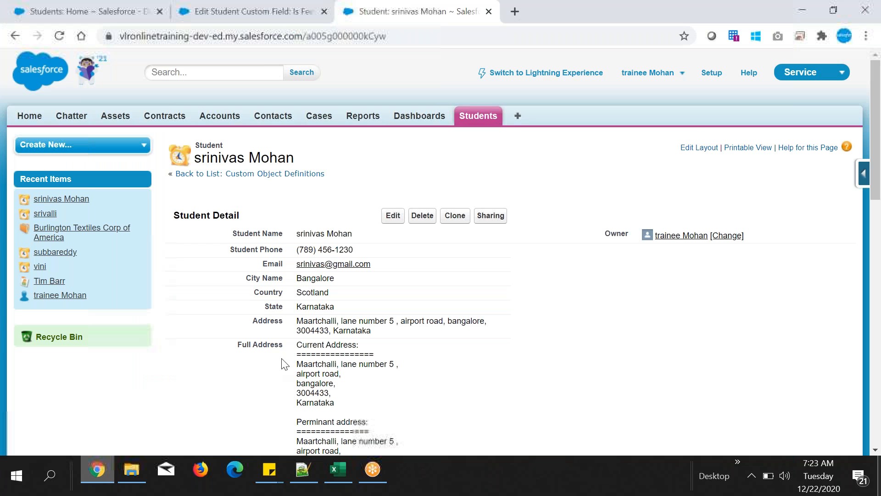
pyautogui.moveTo(234, 222); pyautogui.dragTo(607, 235)
pyautogui.scroll(-3, 441, 232)
pyautogui.click(393, 160)
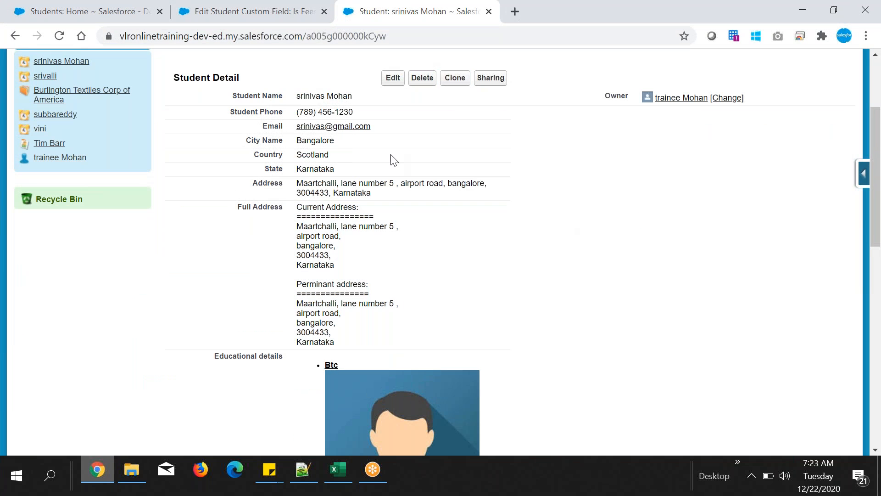
pyautogui.click(392, 77)
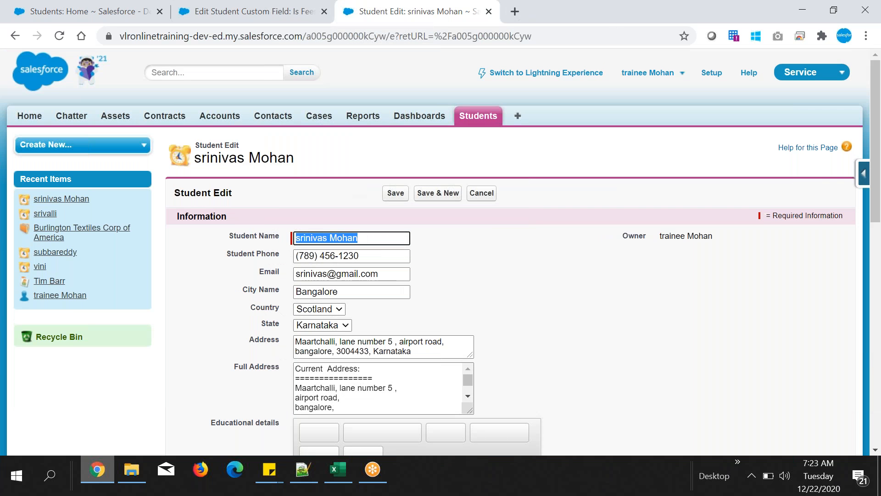
pyautogui.moveTo(228, 235); pyautogui.dragTo(371, 307)
pyautogui.scroll(-3, 614, 271)
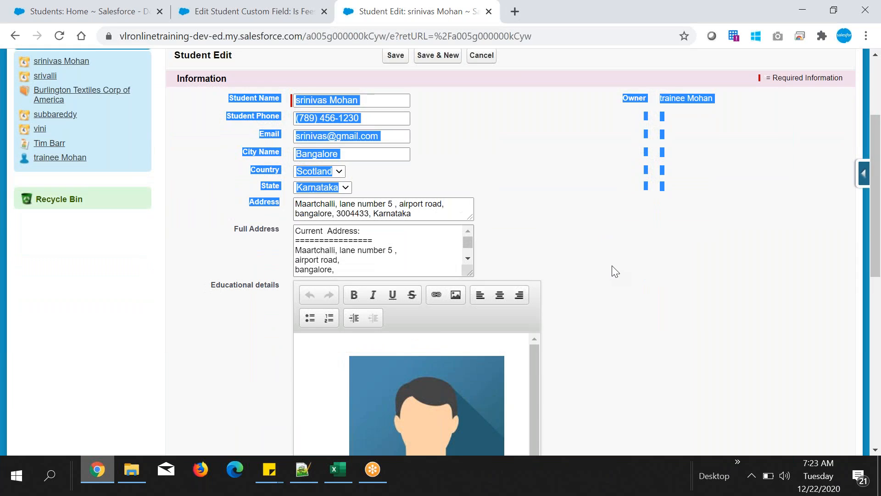
pyautogui.scroll(3, 613, 269)
# - Cancel the open edit of the Is Fees Paid? custom field and return to the Student object's detail page
pyautogui.click(295, 2)
pyautogui.scroll(3, 440, 303)
pyautogui.click(494, 122)
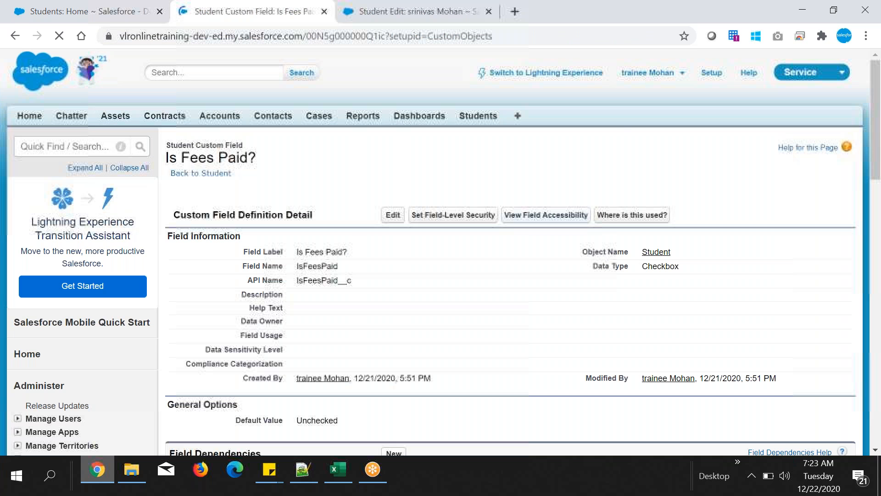
pyautogui.click(218, 175)
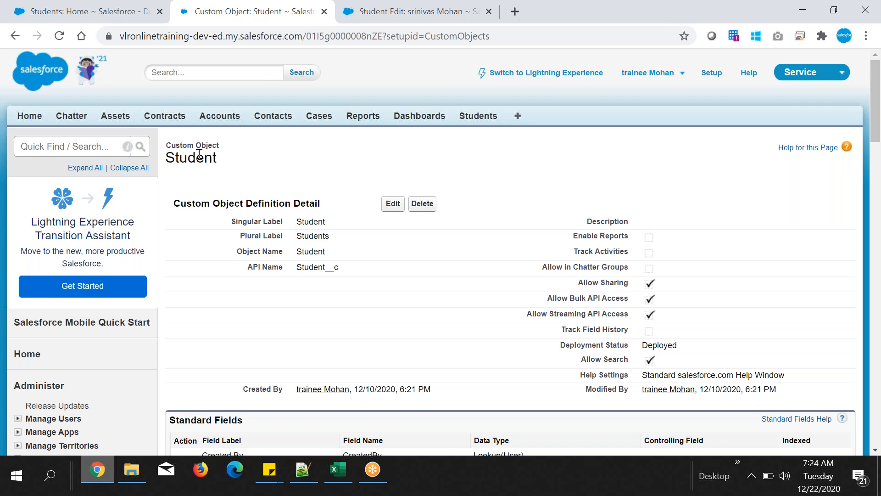
# - Examine the Student object detail page, covering its definition details, custom fields and relationships, validation rules, triggers and page layouts
pyautogui.moveTo(199, 159); pyautogui.dragTo(373, 287)
pyautogui.click(299, 275)
pyautogui.scroll(-15, 372, 288)
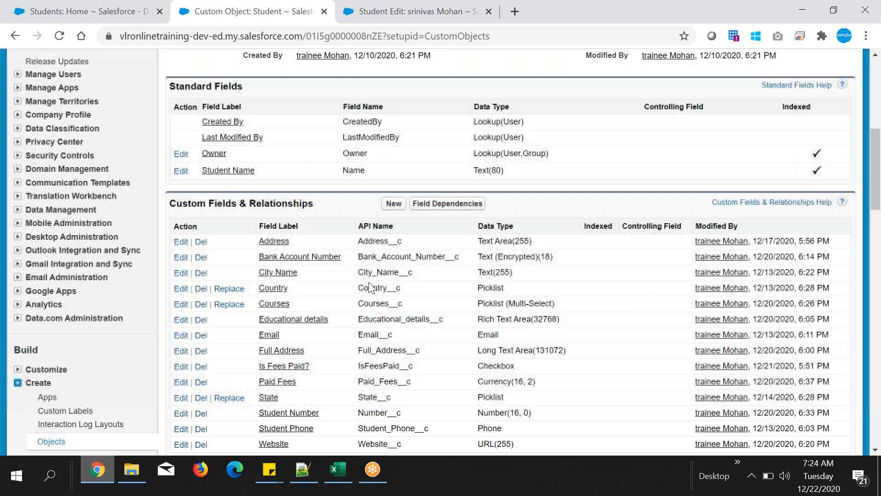
pyautogui.scroll(6, 368, 282)
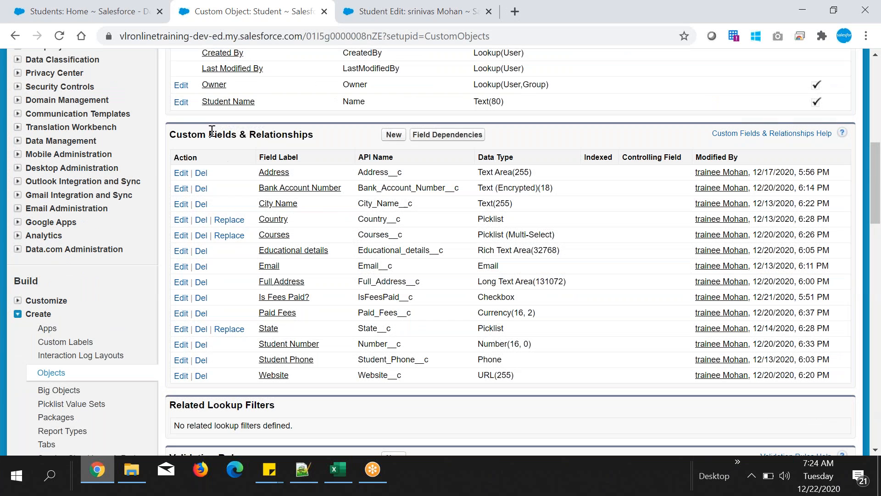
pyautogui.moveTo(209, 134); pyautogui.dragTo(282, 134)
pyautogui.scroll(1, 321, 203)
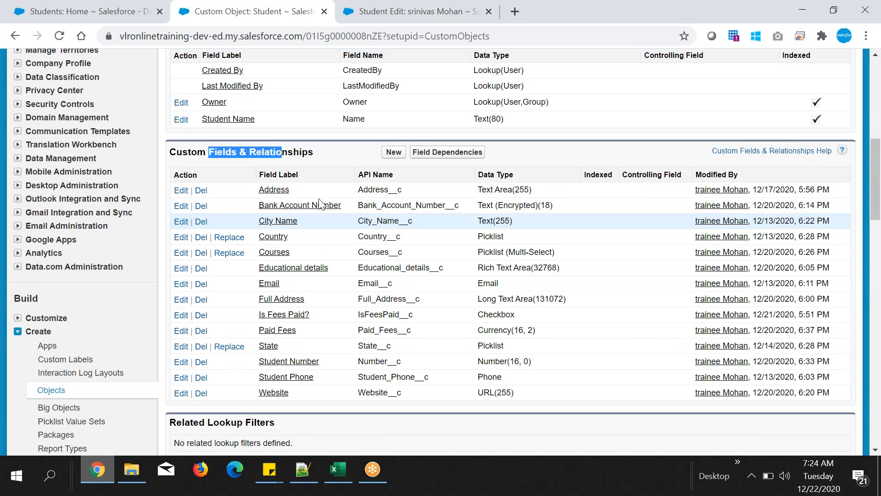
pyautogui.scroll(-5, 320, 203)
pyautogui.scroll(-3, 326, 287)
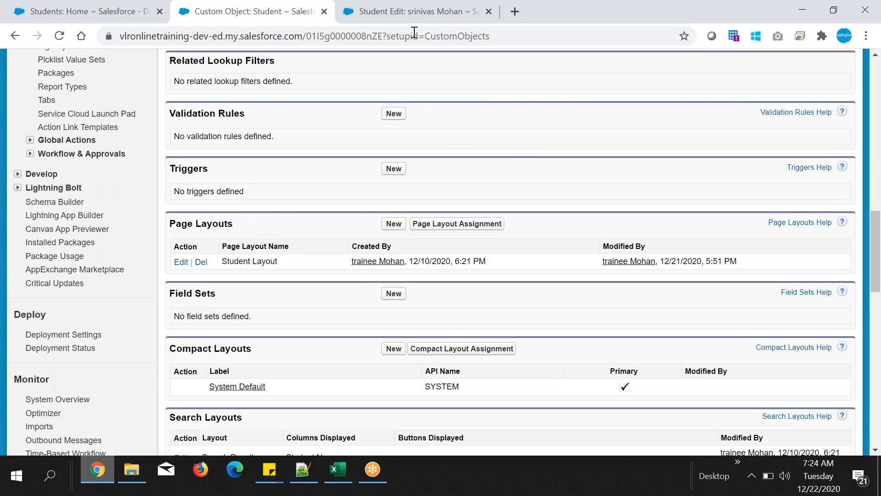
# - Cancel the student record edit and open the Student object's fields with View Fields, closing the older object tab
pyautogui.click(419, 16)
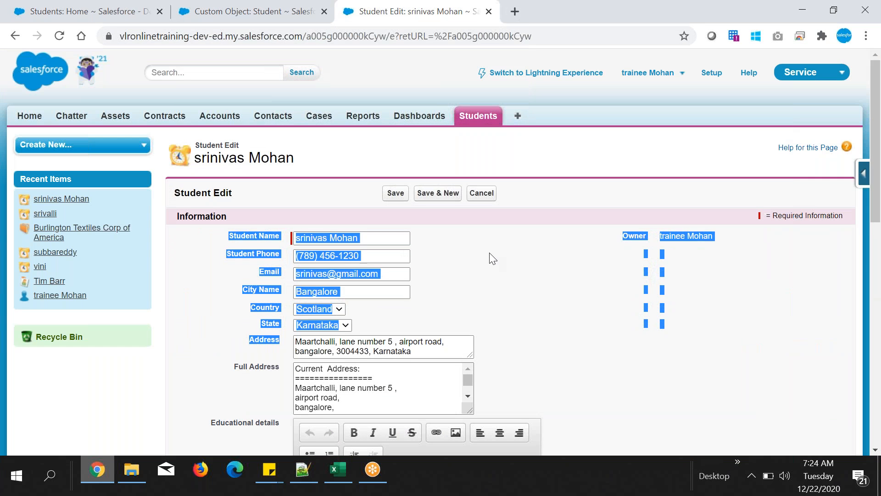
pyautogui.click(480, 193)
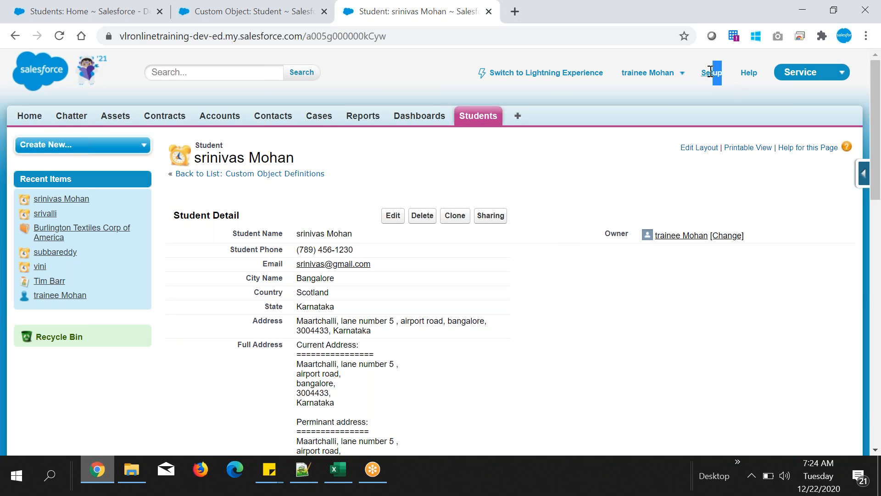
pyautogui.moveTo(727, 73); pyautogui.dragTo(706, 74)
pyautogui.click(862, 179)
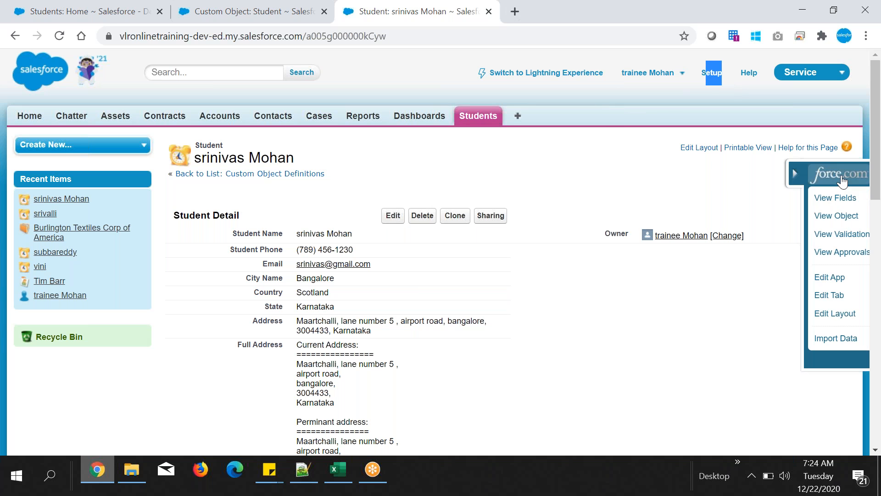
pyautogui.click(743, 198)
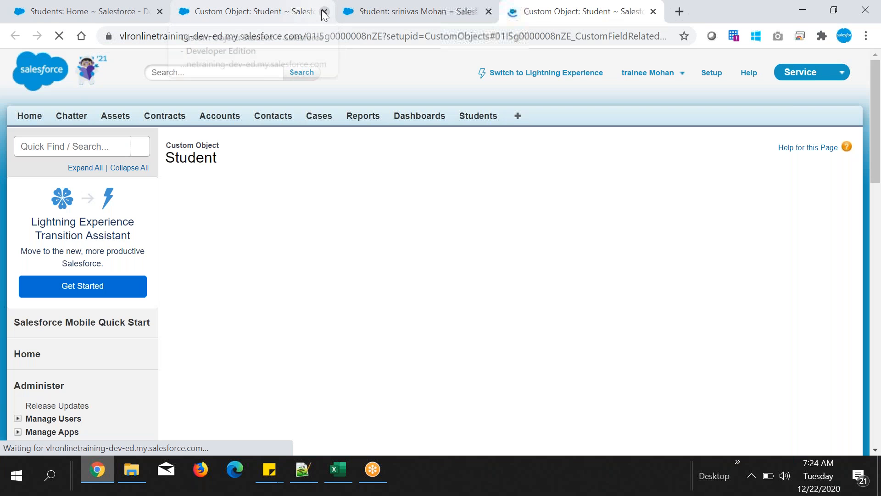
pyautogui.click(325, 12)
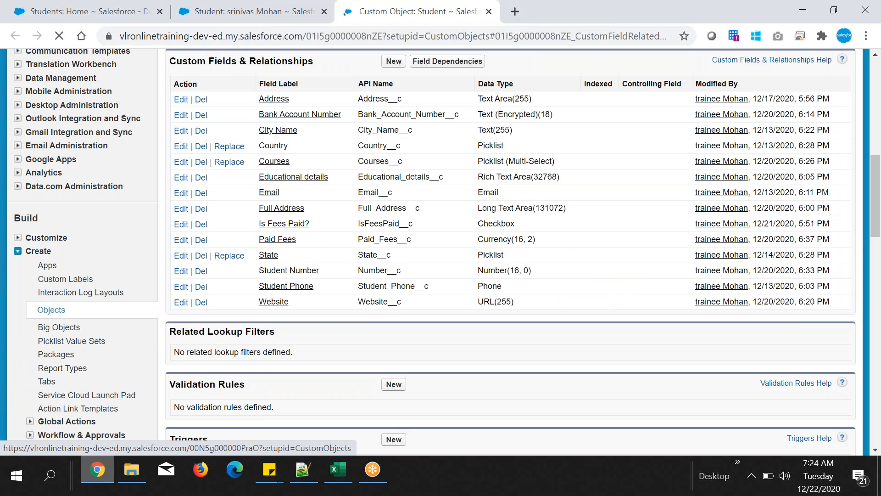
# - Start a new custom field on the Student object with the Date data type and continue to its details
pyautogui.click(393, 71)
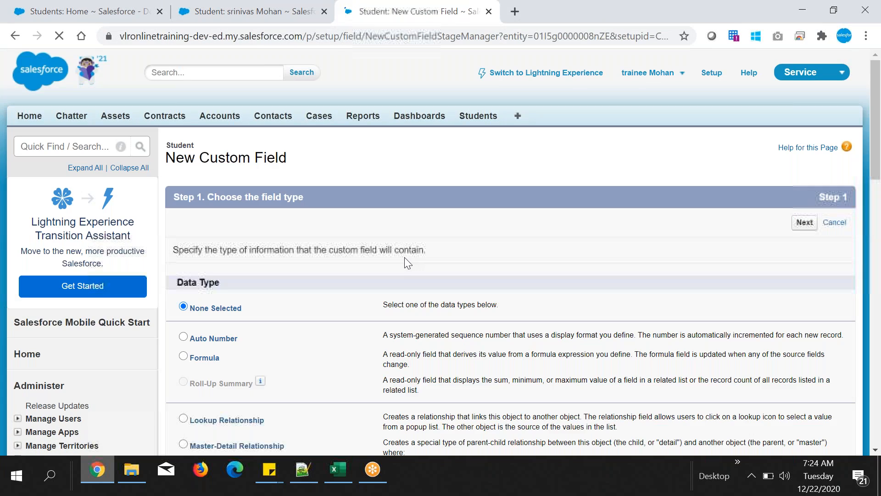
pyautogui.scroll(-5, 403, 257)
pyautogui.scroll(-3, 220, 196)
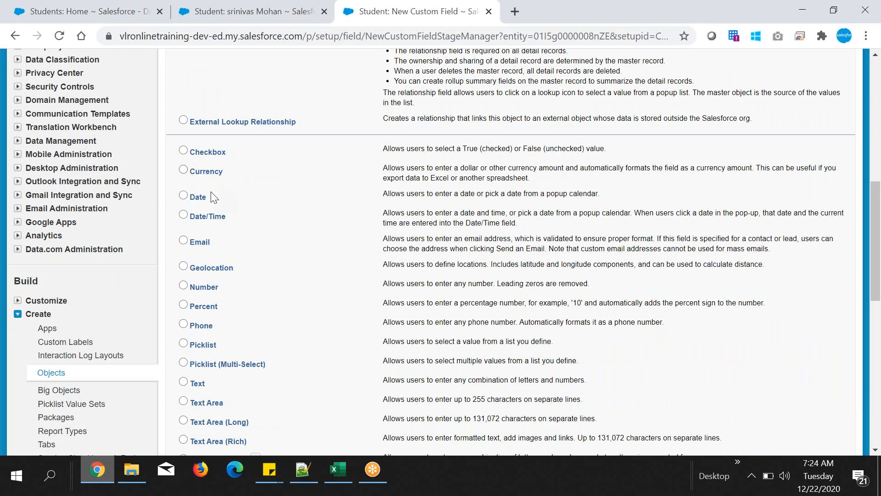
pyautogui.click(184, 196)
pyautogui.scroll(-3, 613, 247)
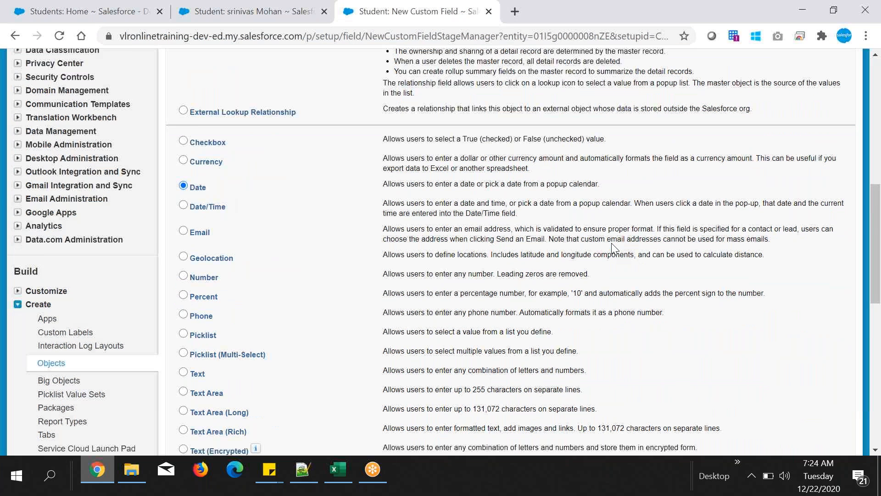
pyautogui.click(806, 396)
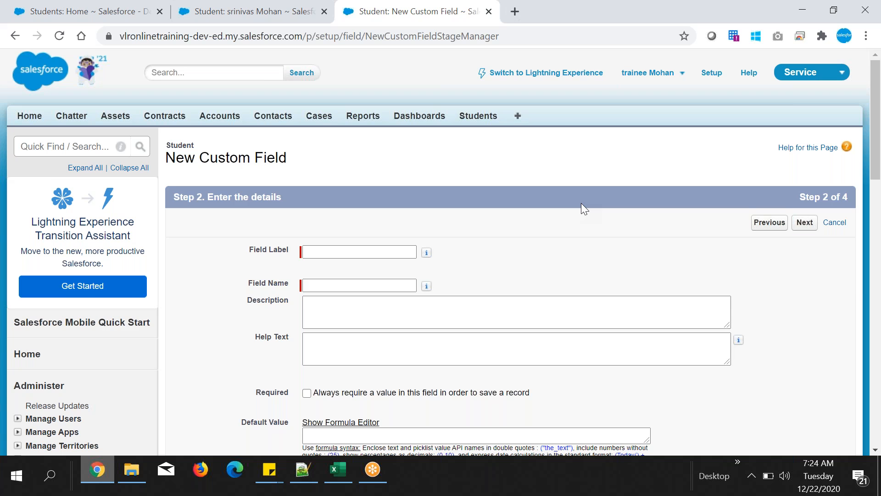
# - Set the new date field's label to Joining Date and its field name to Joining_Date
pyautogui.scroll(-1, 581, 203)
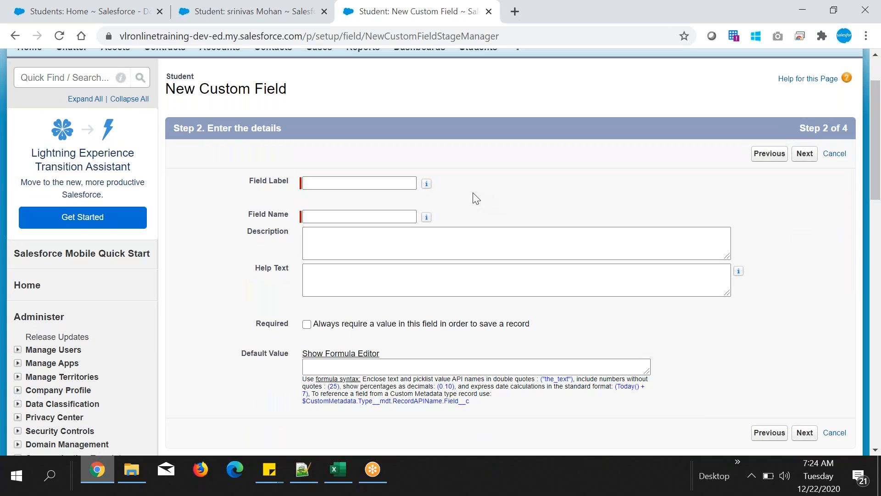
pyautogui.click(411, 184)
pyautogui.write('Joining Date')
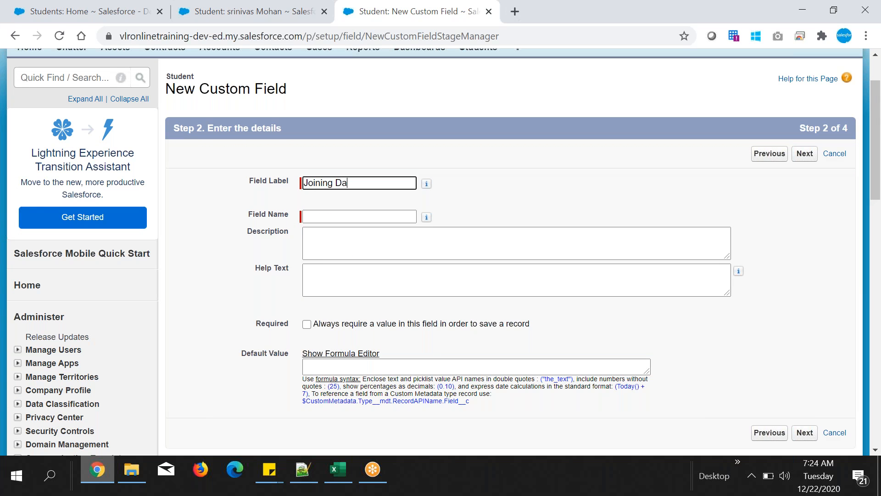
pyautogui.click(387, 218)
pyautogui.click(494, 188)
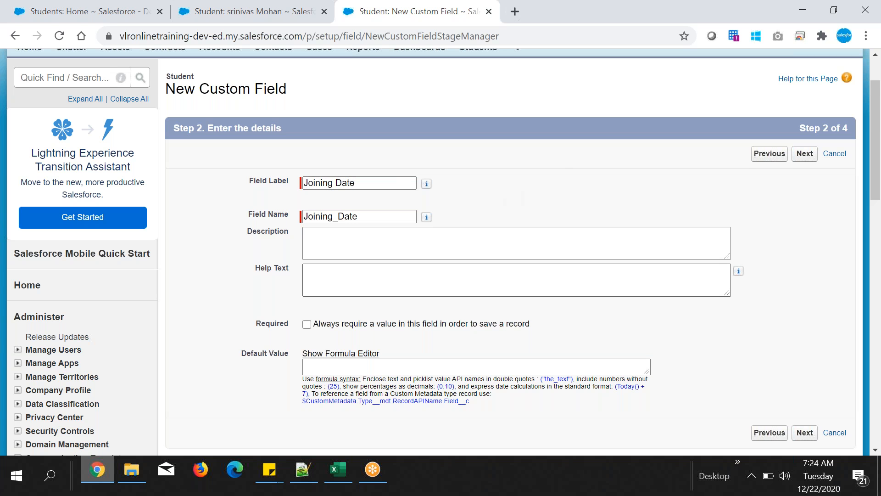
# - Examine the Help Text, Required and Default Value settings of the Joining Date field, including the formula editor
pyautogui.scroll(-1, 342, 147)
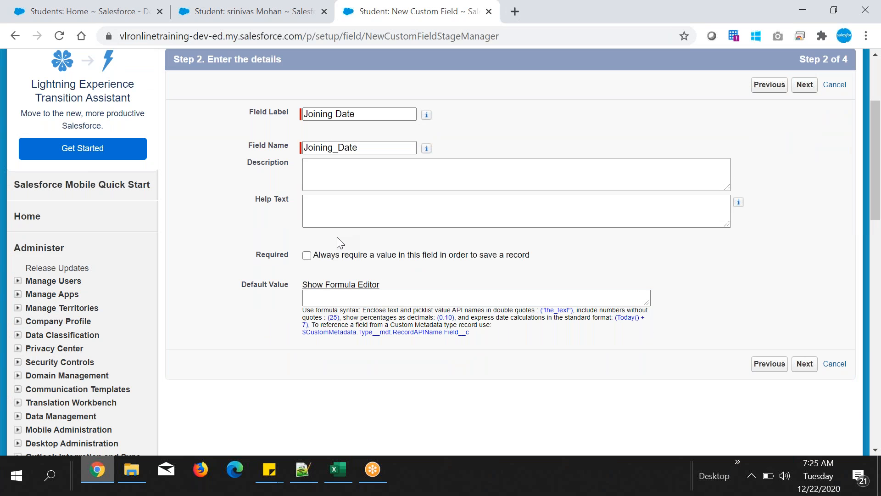
pyautogui.doubleClick(288, 255)
pyautogui.click(268, 208)
pyautogui.click(323, 208)
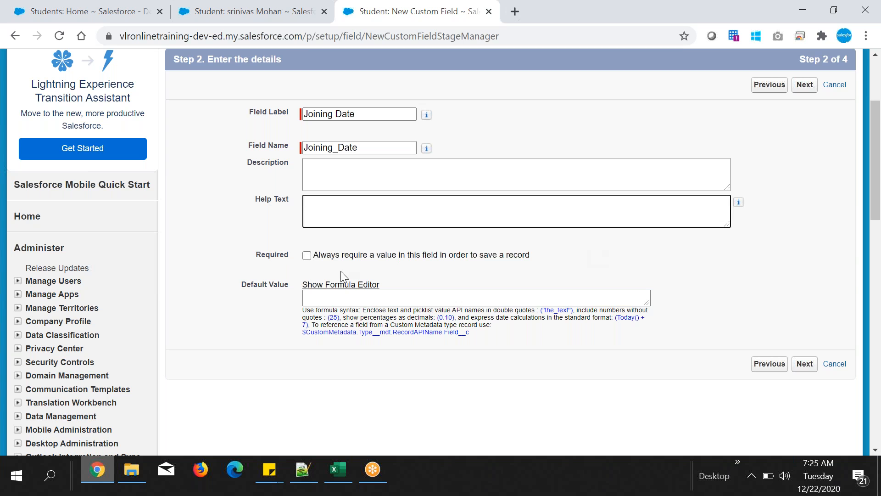
pyautogui.moveTo(235, 285); pyautogui.dragTo(283, 284)
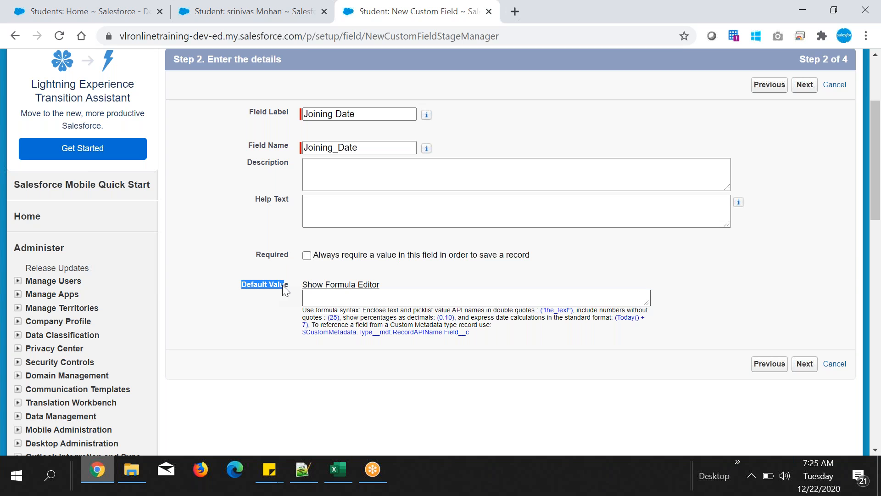
pyautogui.click(325, 285)
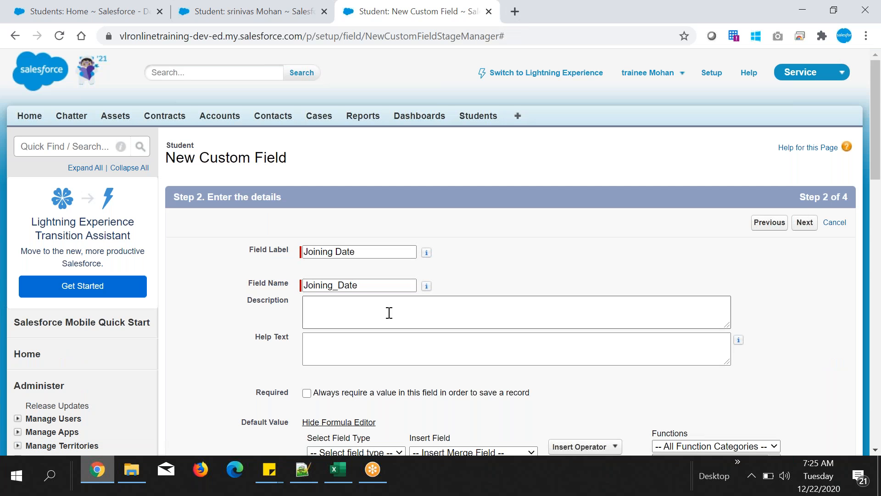
pyautogui.scroll(-7, 389, 312)
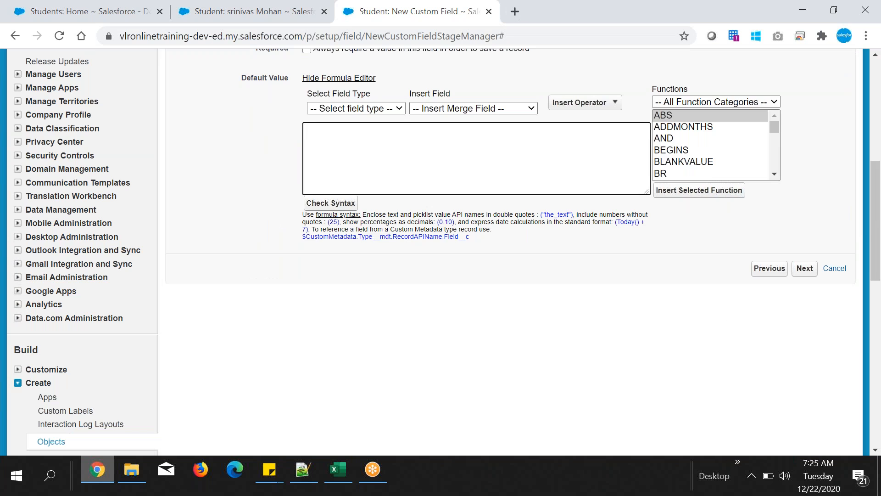
pyautogui.scroll(3, 298, 238)
pyautogui.moveTo(241, 216); pyautogui.dragTo(284, 216)
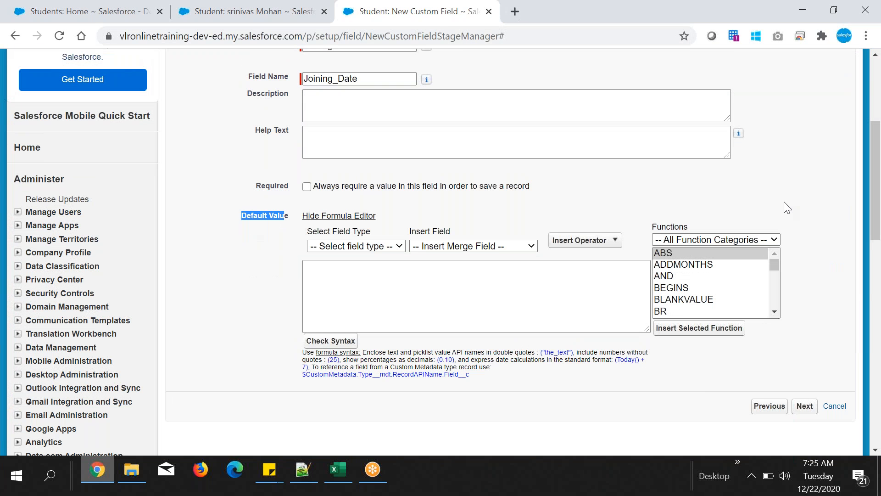
# - Continue to field-level security for Joining Date and examine the Visible and Read-Only access of the listed profiles
pyautogui.scroll(5, 784, 202)
pyautogui.click(805, 222)
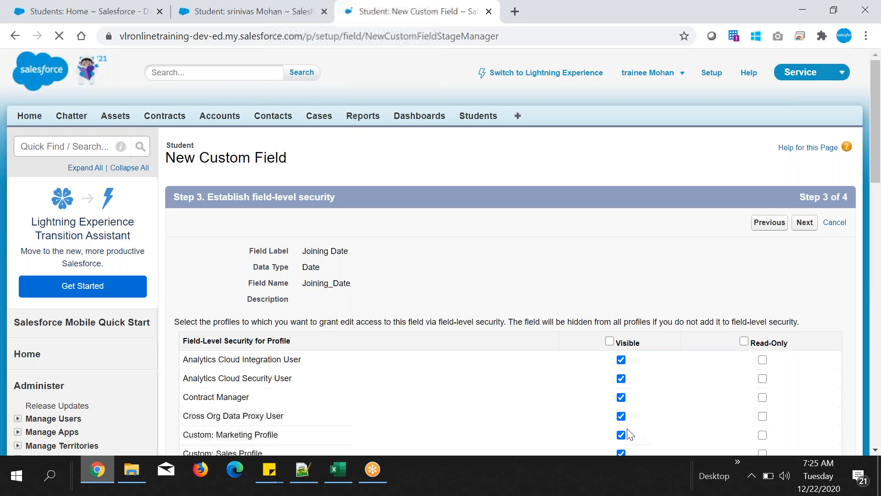
pyautogui.scroll(-1, 627, 258)
pyautogui.moveTo(301, 182); pyautogui.dragTo(407, 229)
pyautogui.scroll(-3, 407, 229)
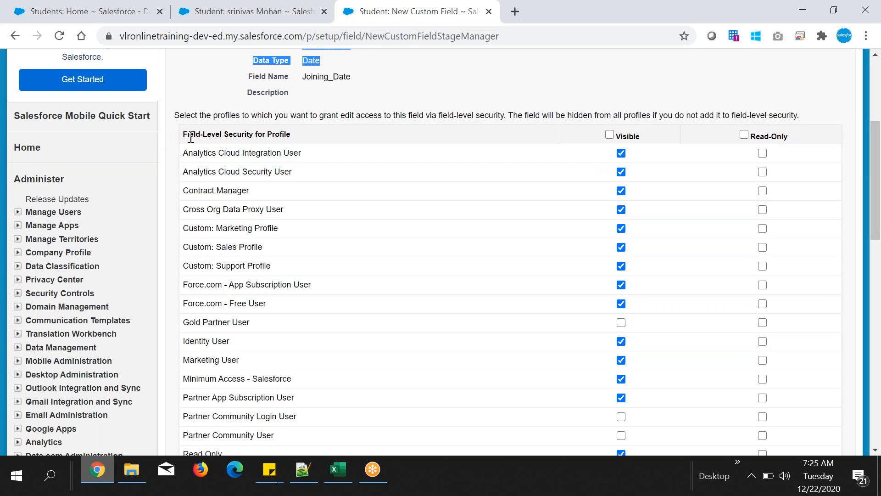
pyautogui.moveTo(198, 153); pyautogui.dragTo(278, 254)
pyautogui.scroll(-7, 302, 250)
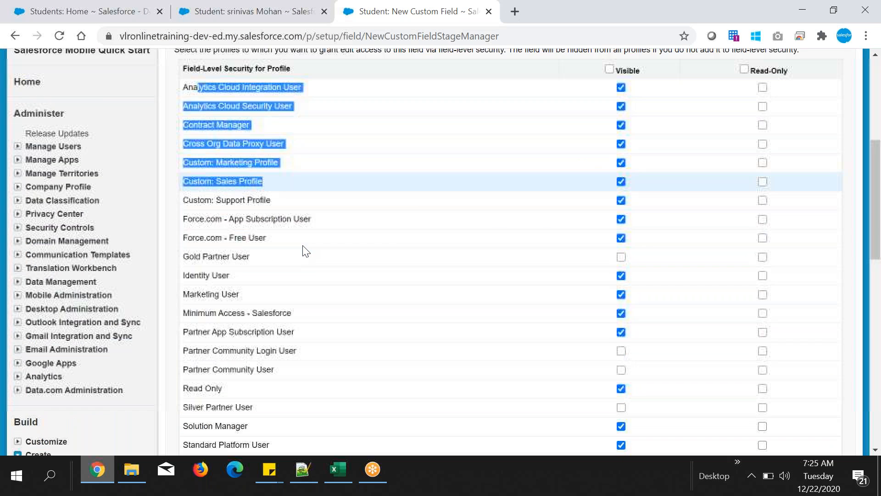
pyautogui.scroll(8, 464, 334)
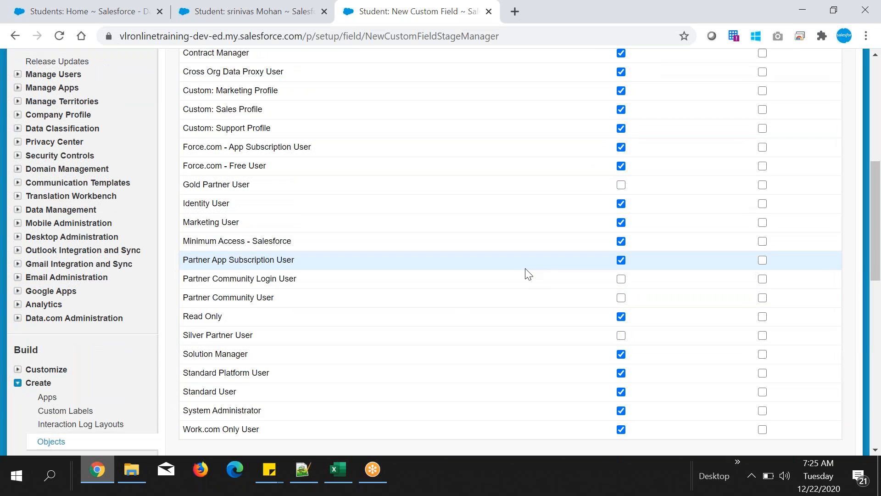
# - Keep the default field-level security and page layout settings for the Joining Date field and save it
pyautogui.scroll(1, 528, 275)
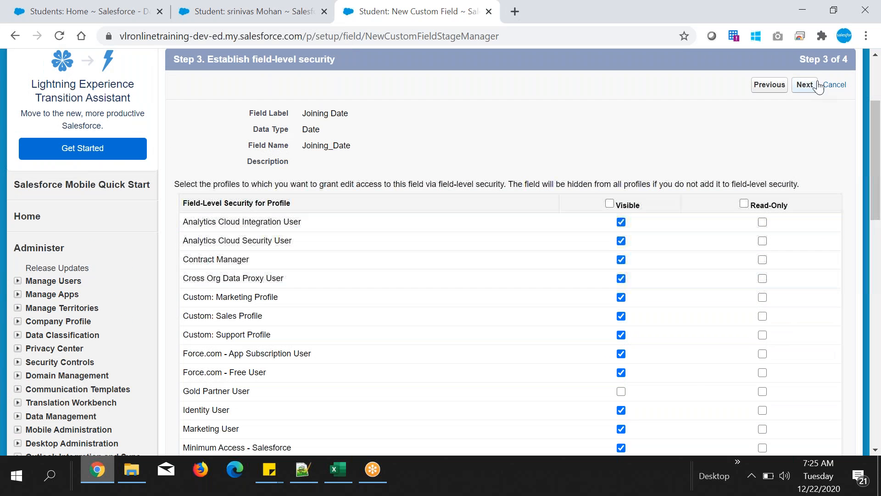
pyautogui.scroll(-2, 624, 416)
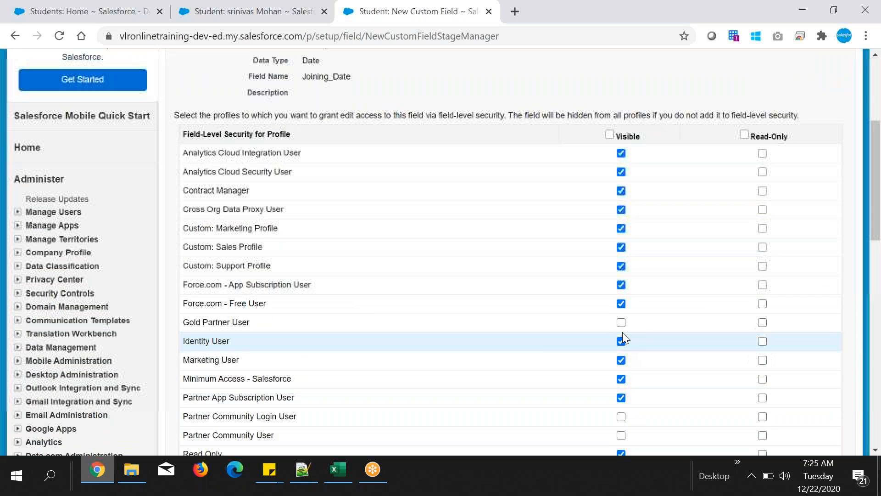
pyautogui.moveTo(189, 322); pyautogui.dragTo(243, 322)
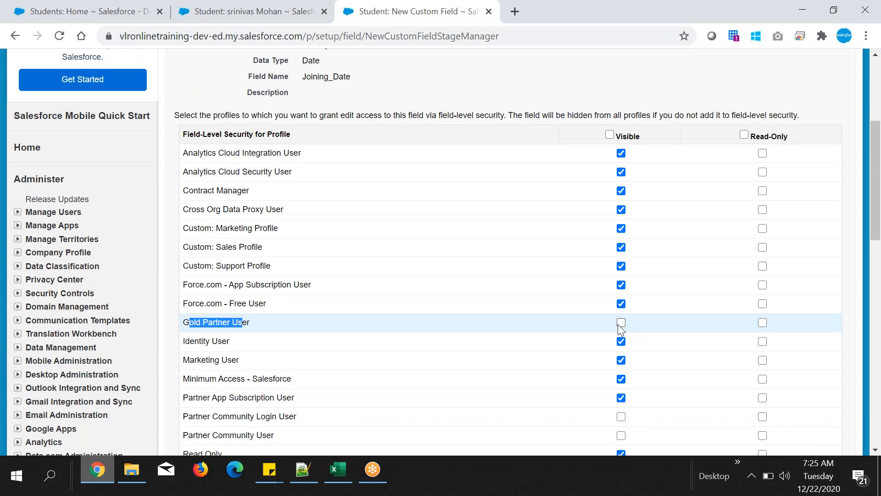
pyautogui.scroll(2, 505, 275)
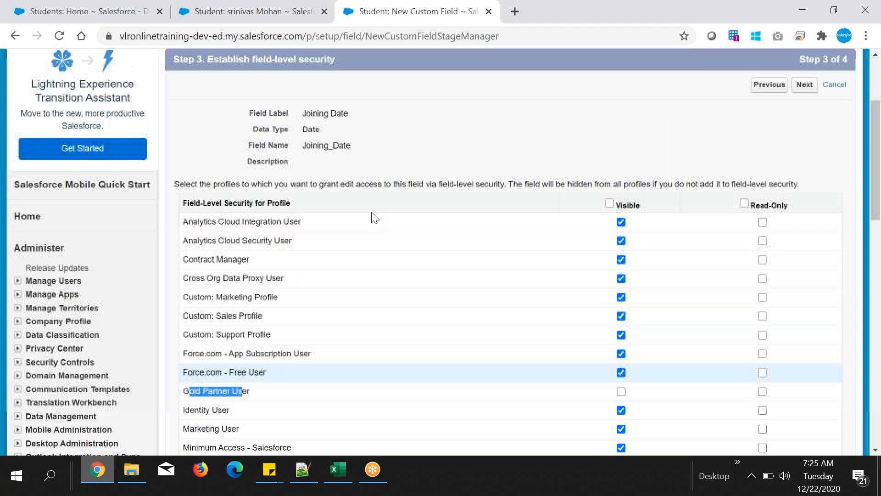
pyautogui.click(275, 12)
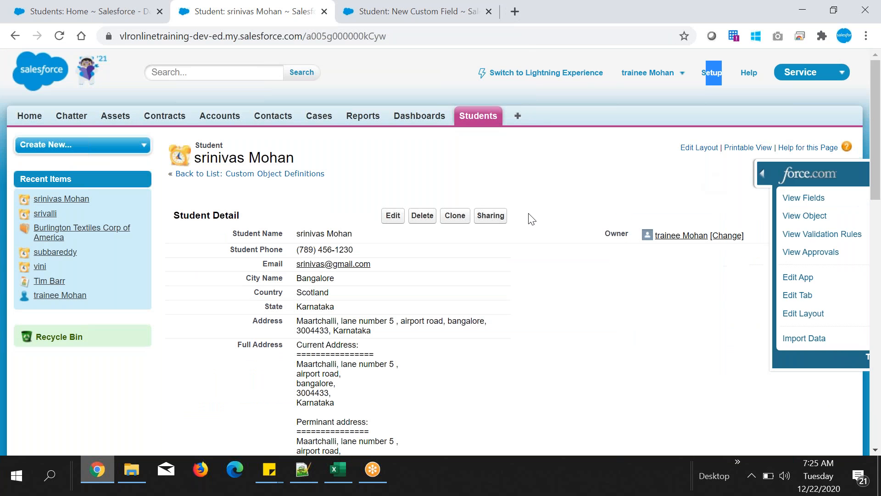
pyautogui.click(436, 11)
pyautogui.click(804, 85)
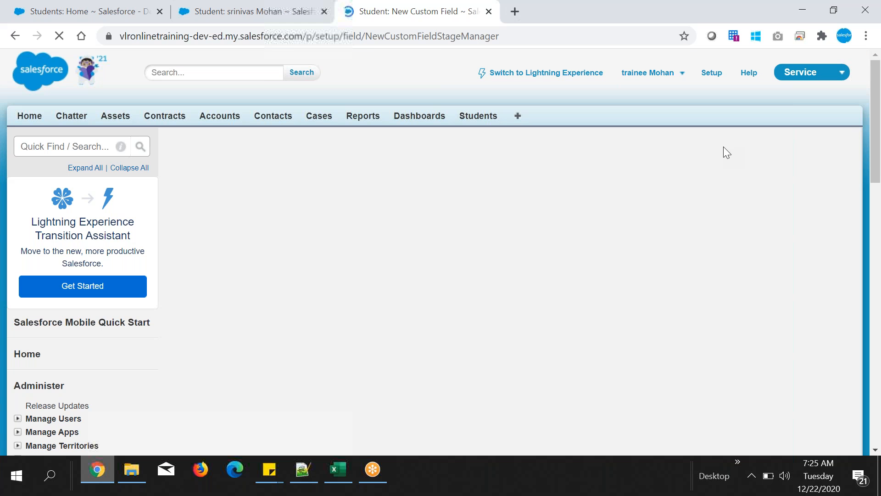
pyautogui.click(801, 222)
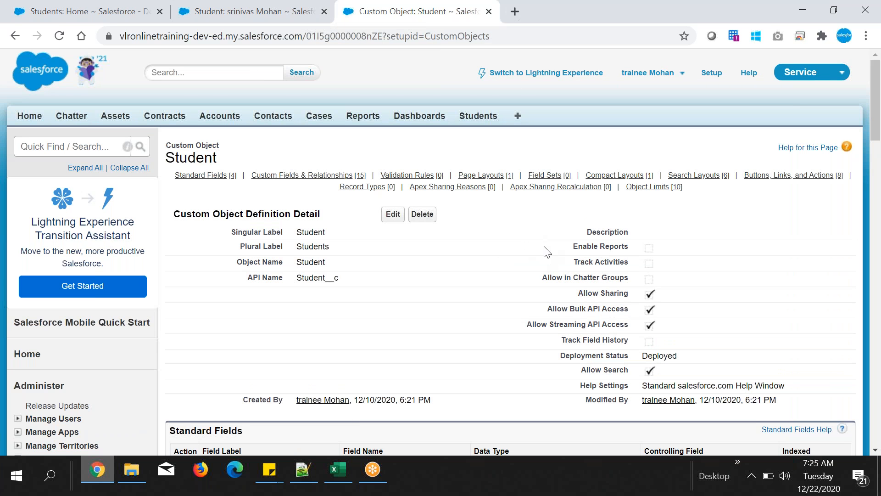
# - Check the API name and data type of Joining Date in the Student object's custom fields list
pyautogui.scroll(-10, 506, 259)
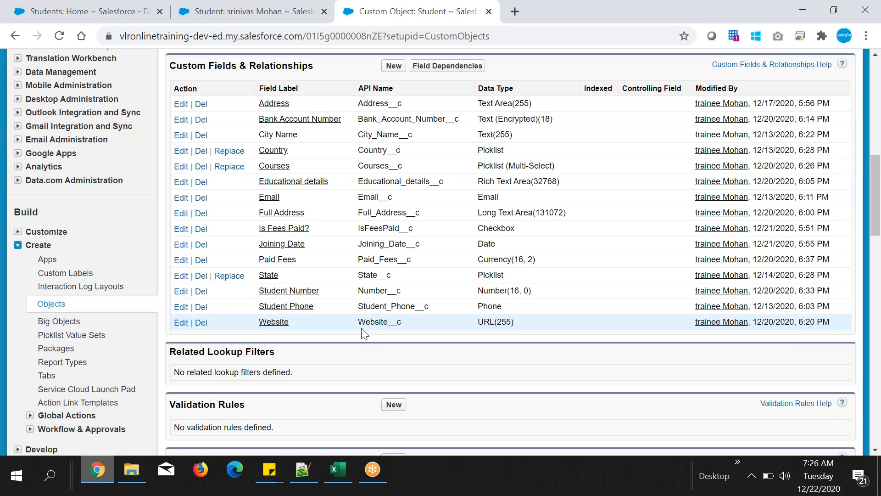
pyautogui.doubleClick(378, 243)
pyautogui.moveTo(471, 243); pyautogui.dragTo(510, 244)
pyautogui.doubleClick(489, 244)
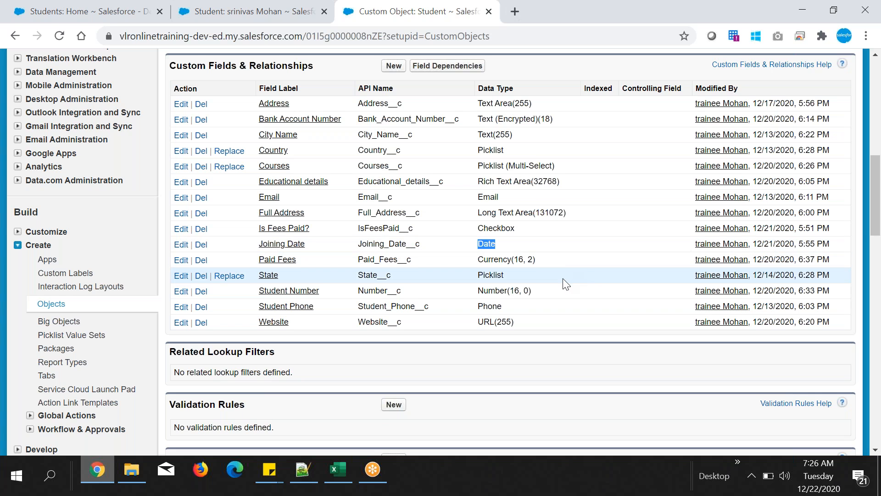
# - Open the first recent student record for editing and locate its Joining Date field
pyautogui.scroll(10, 566, 283)
pyautogui.click(491, 118)
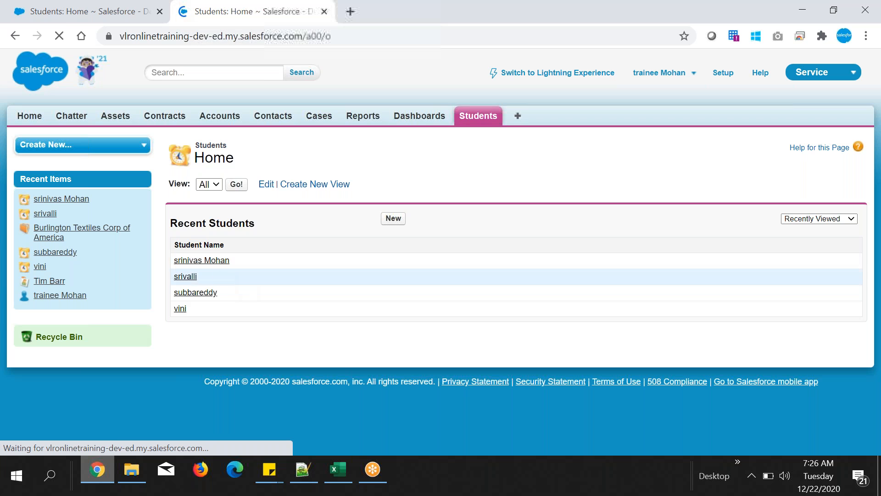
pyautogui.click(212, 259)
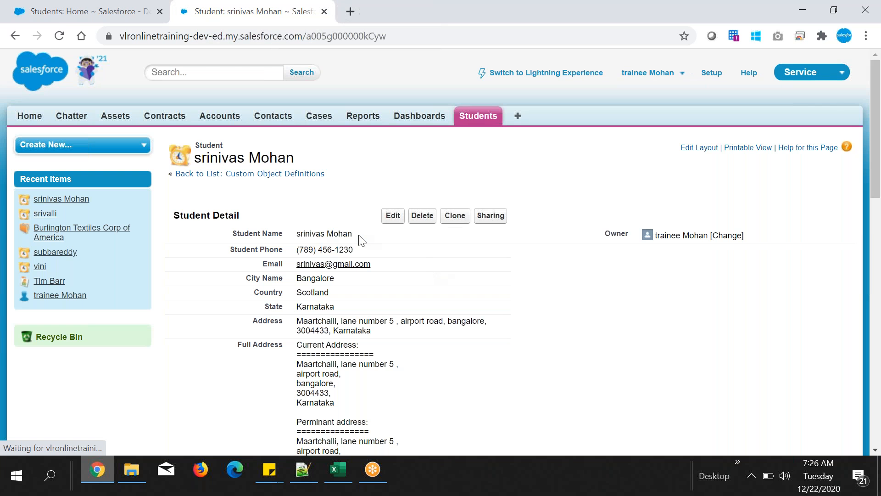
pyautogui.click(393, 216)
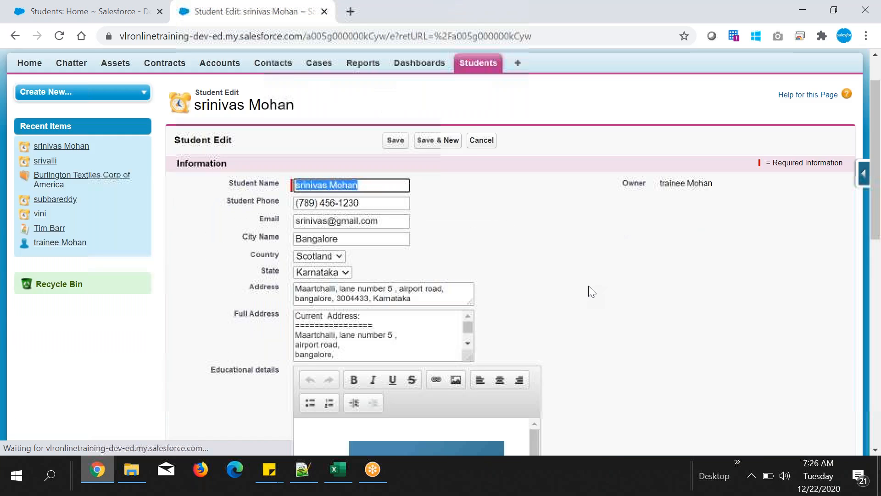
pyautogui.scroll(-10, 592, 292)
pyautogui.moveTo(230, 360); pyautogui.dragTo(294, 365)
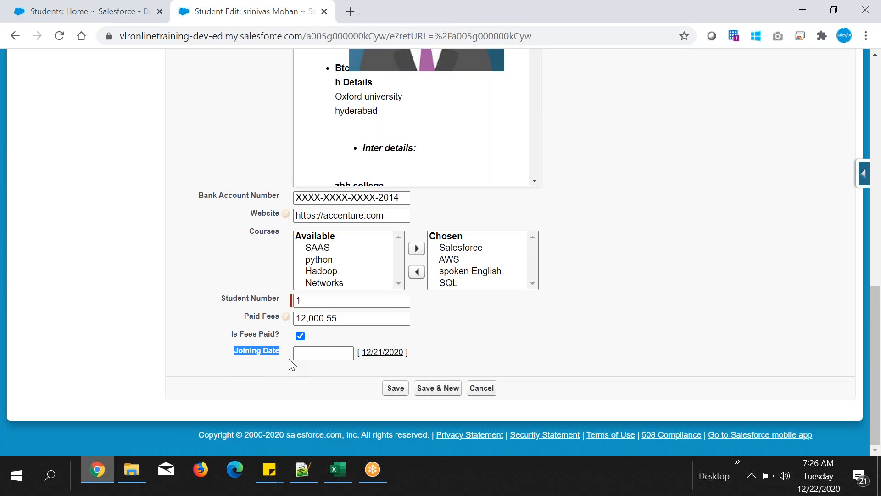
pyautogui.moveTo(621, 328); pyautogui.dragTo(361, 352)
pyautogui.click(466, 354)
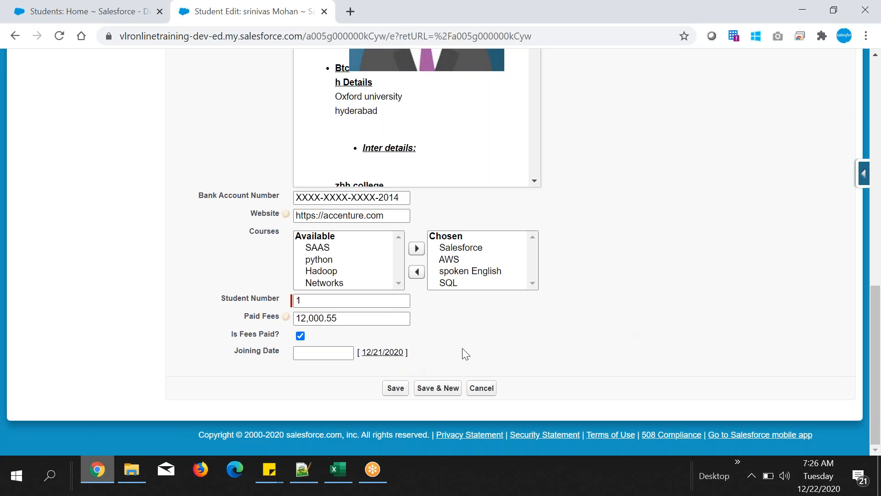
# - Set the student's Joining Date to 12/17/2020 from the calendar and save the record
pyautogui.click(331, 355)
pyautogui.scroll(-1, 348, 357)
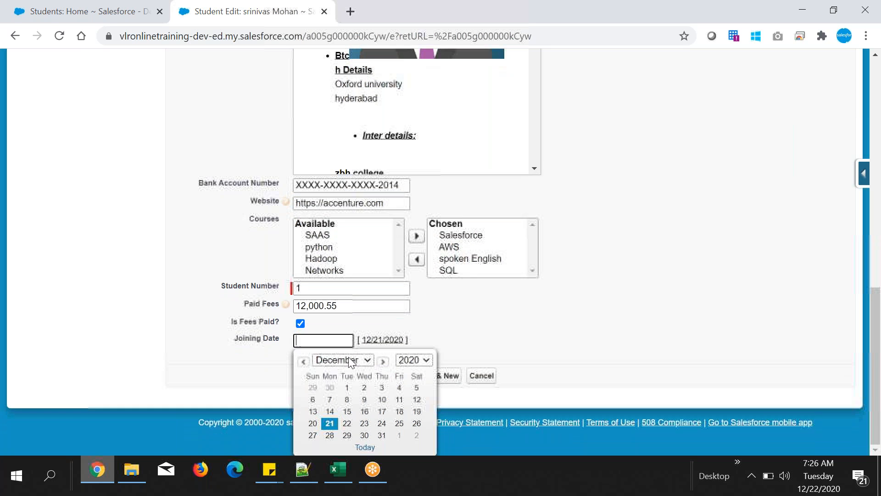
pyautogui.click(413, 360)
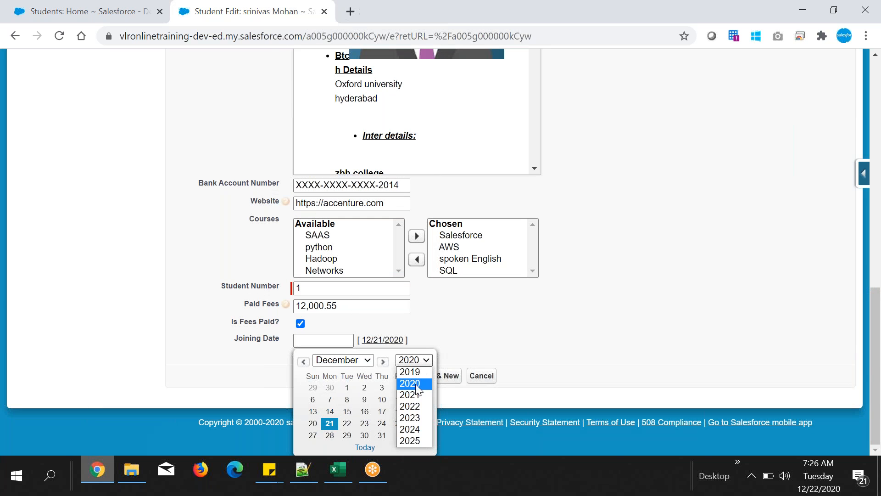
pyautogui.click(343, 364)
pyautogui.click(343, 364)
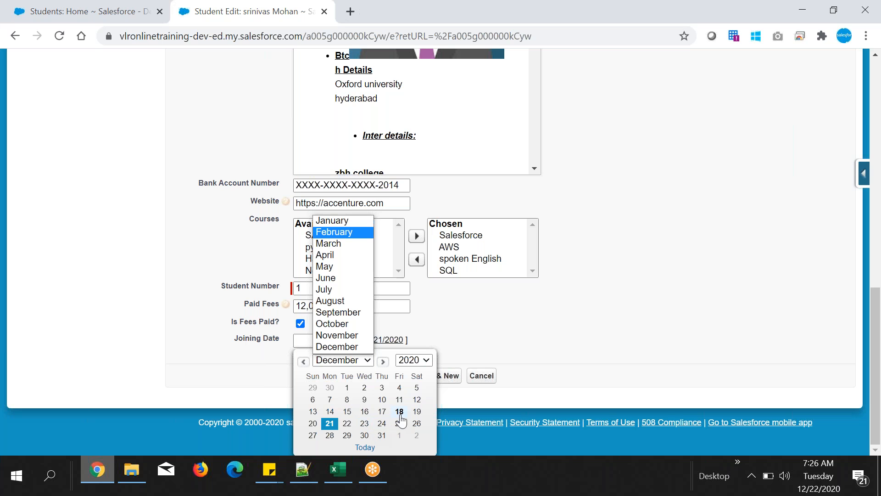
pyautogui.click(382, 411)
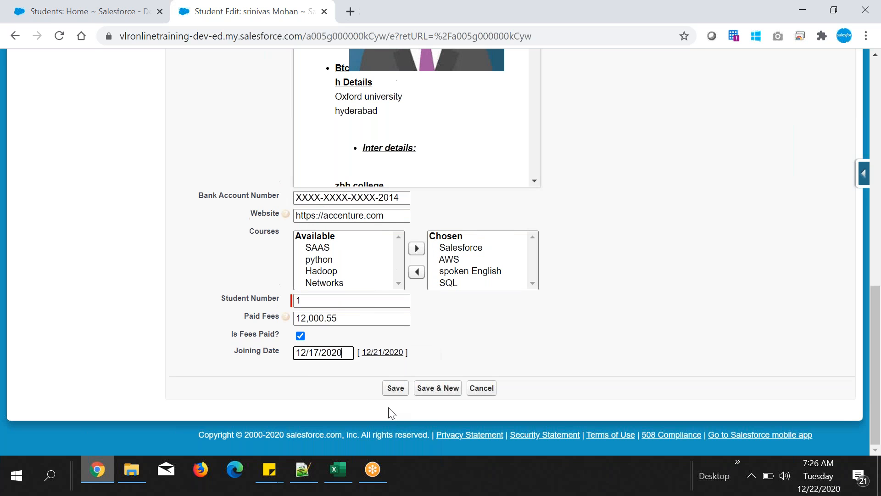
pyautogui.click(395, 388)
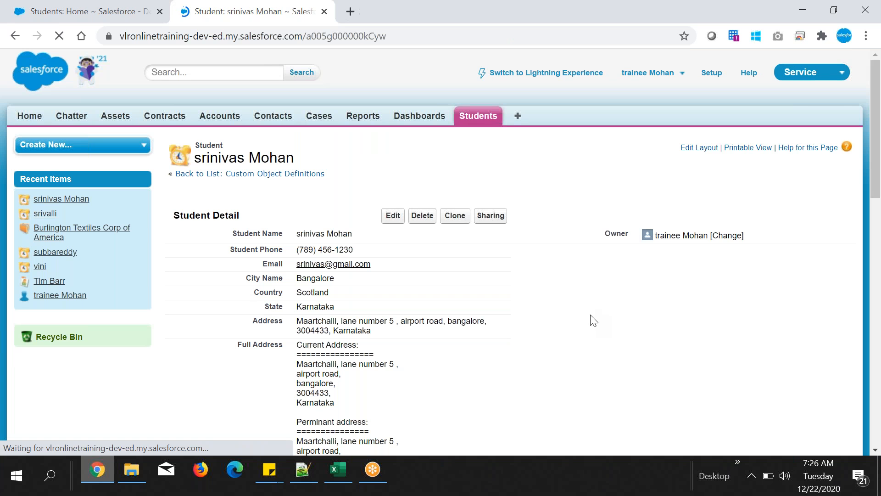
# - Check the saved Joining Date value on the student's record detail page
pyautogui.scroll(-15, 593, 319)
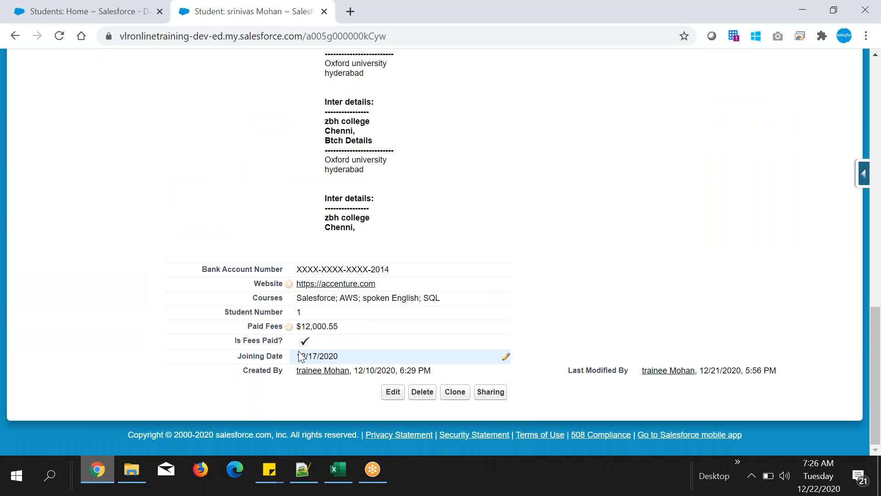
pyautogui.doubleClick(300, 357)
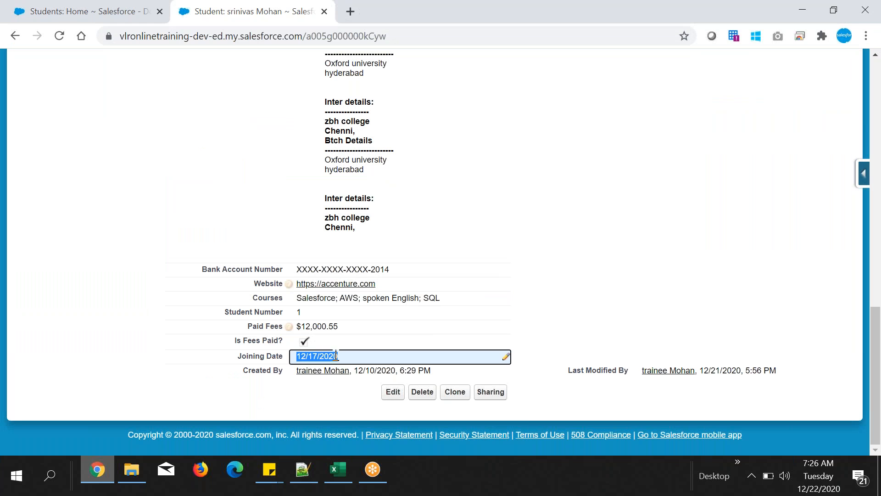
pyautogui.click(770, 380)
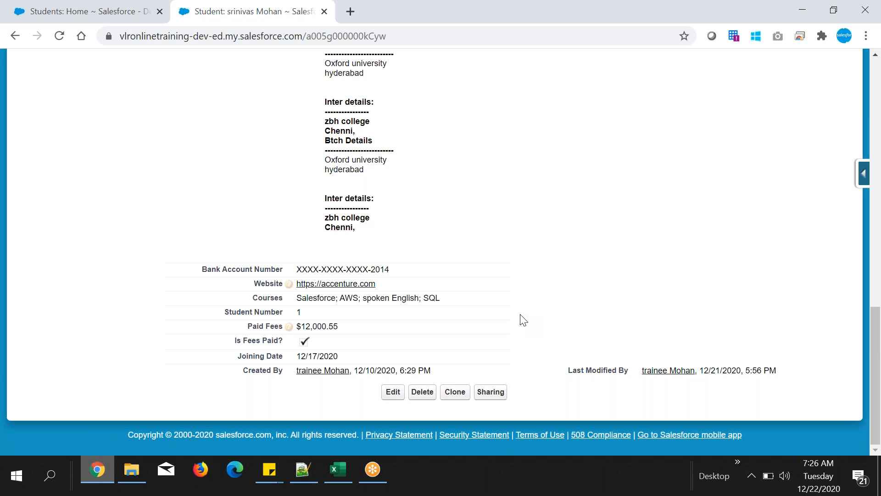
pyautogui.scroll(15, 523, 319)
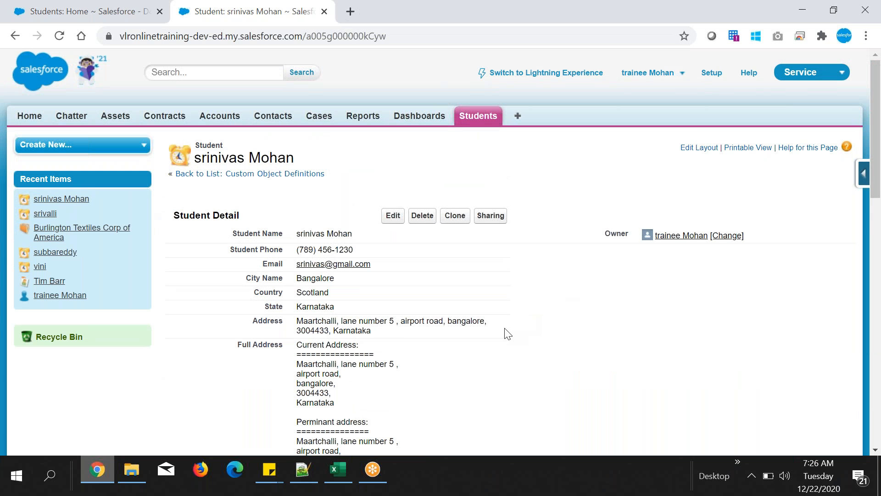
# - Start a new custom field on the Student object with the Percent data type and continue to its details
pyautogui.click(863, 181)
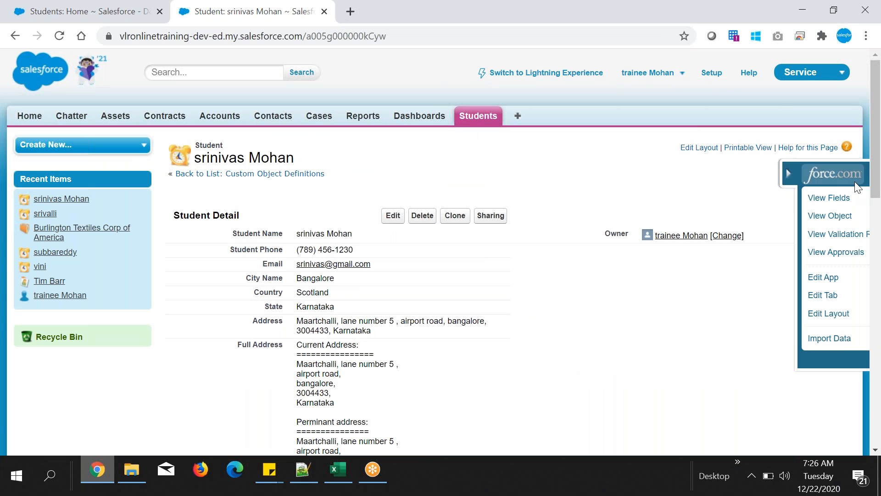
pyautogui.click(757, 199)
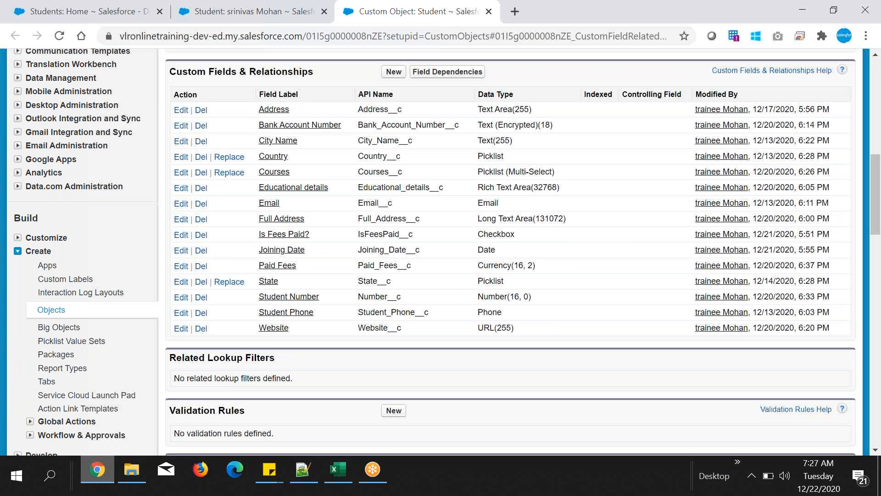
pyautogui.scroll(-9, 447, 290)
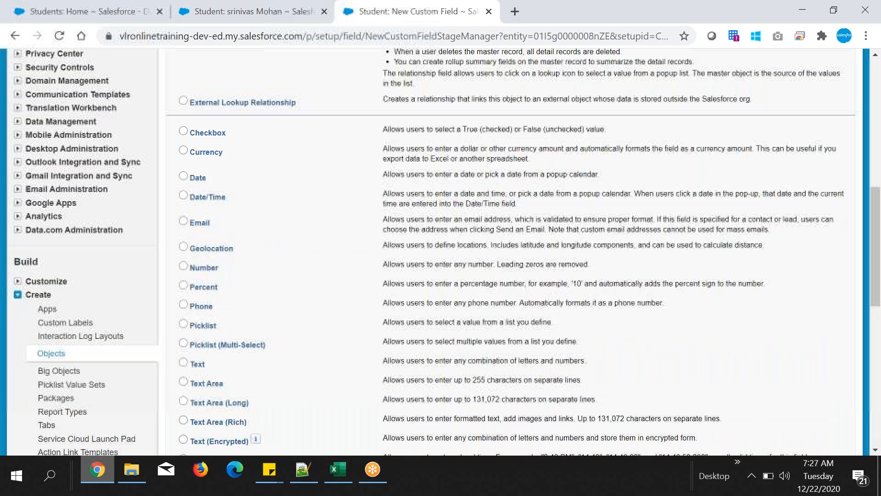
pyautogui.scroll(-1, 260, 150)
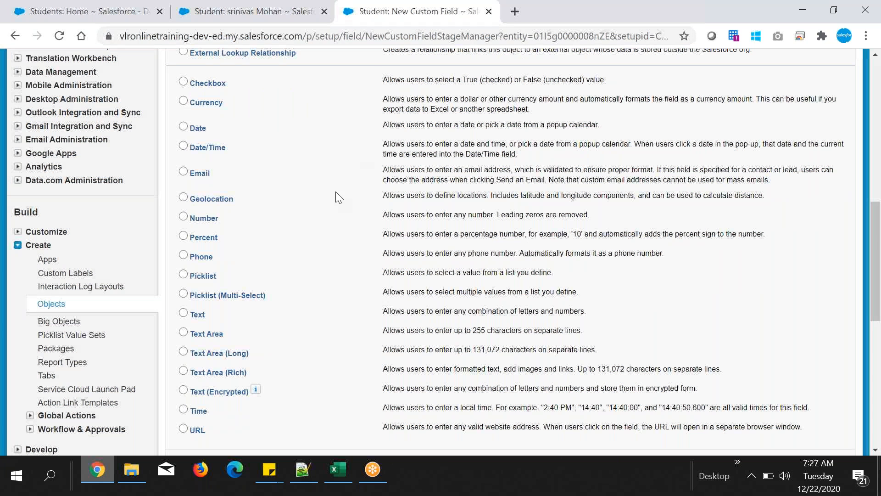
pyautogui.click(185, 237)
pyautogui.scroll(-3, 389, 322)
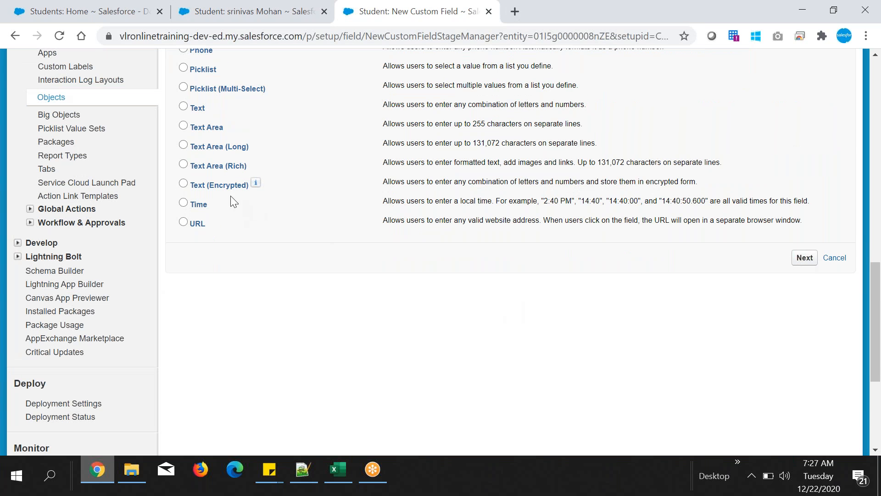
pyautogui.click(804, 258)
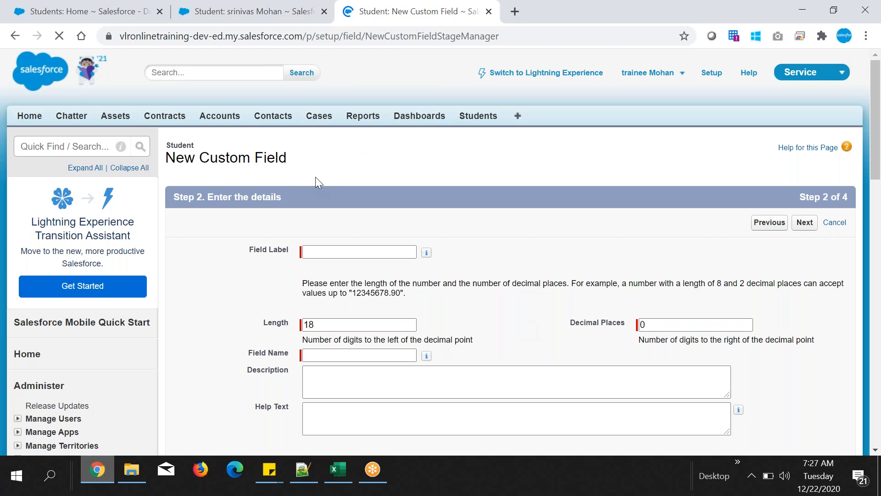
# - Switch to Notepad++ and add a "Percent:" heading line below "record edit page" in TenchBatch_Admin.txt
pyautogui.click(292, 473)
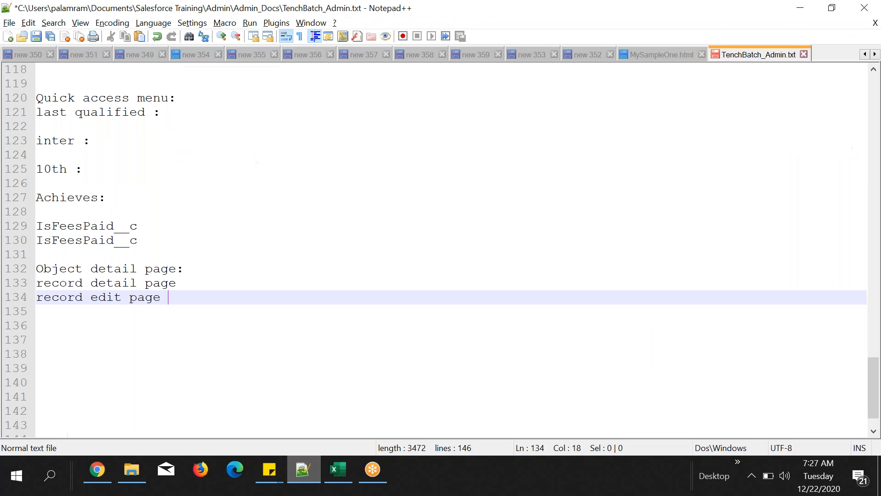
pyautogui.press('Return')
pyautogui.write('Perc')
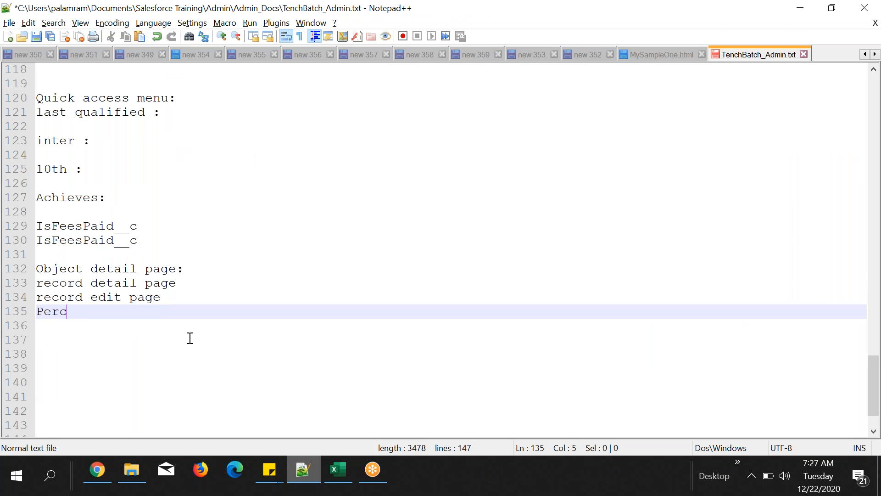
pyautogui.write('ent:')
pyautogui.press('Return')
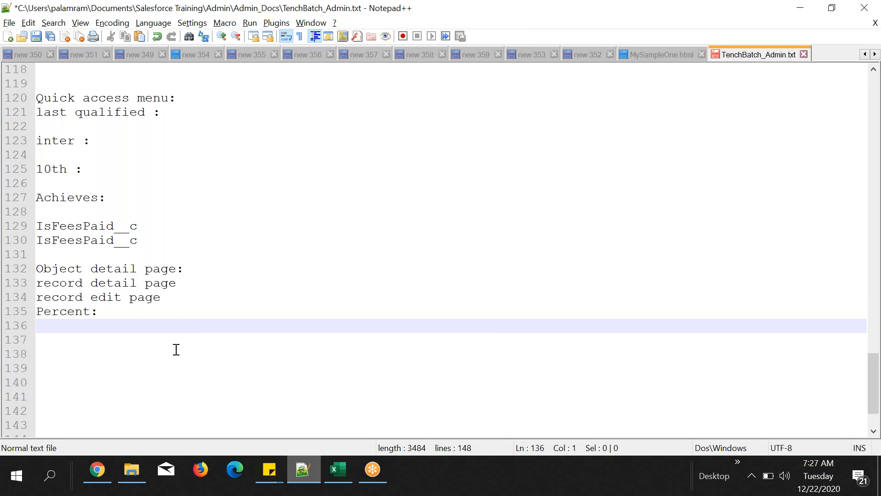
# - Switch back to Chrome and review the new Percent field's detail settings and the open student record
pyautogui.click(98, 466)
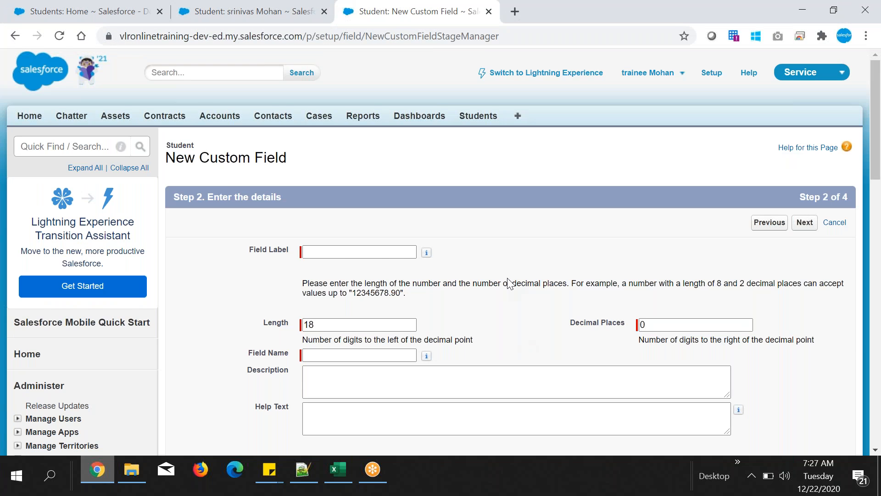
pyautogui.scroll(-3, 508, 280)
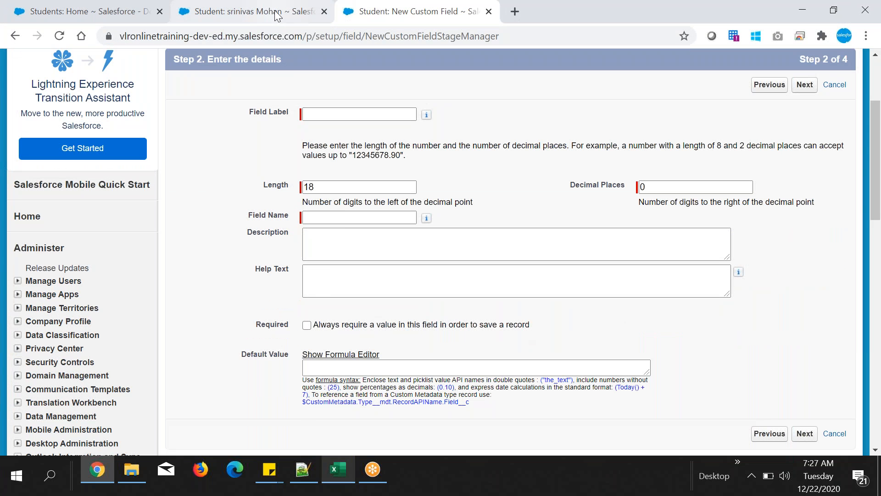
pyautogui.click(277, 14)
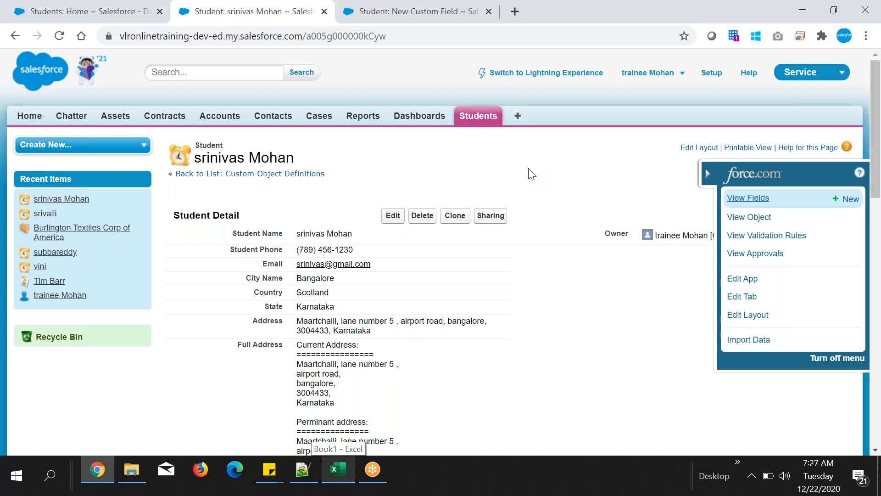
# - Return to the new Percent field's details and enter "Discount Percentage" as its field label
pyautogui.scroll(-1, 528, 170)
pyautogui.scroll(-1, 531, 174)
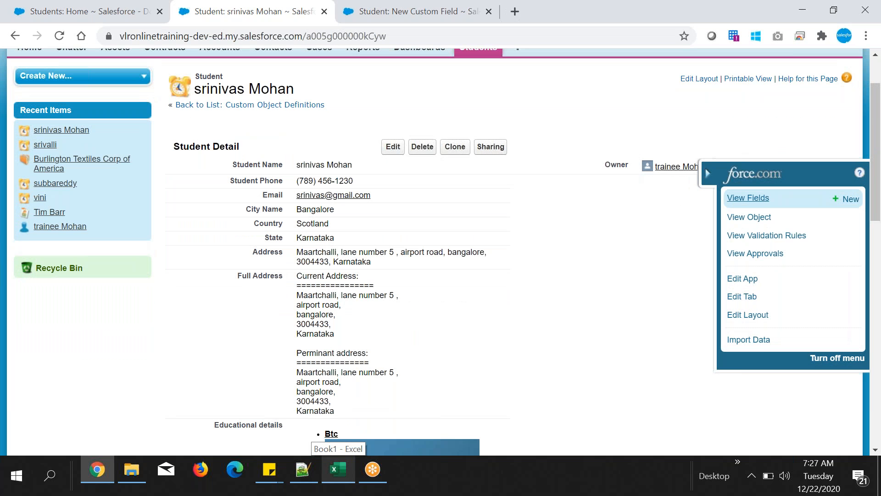
pyautogui.scroll(1, 683, 187)
pyautogui.scroll(-1, 694, 292)
pyautogui.scroll(-2, 696, 292)
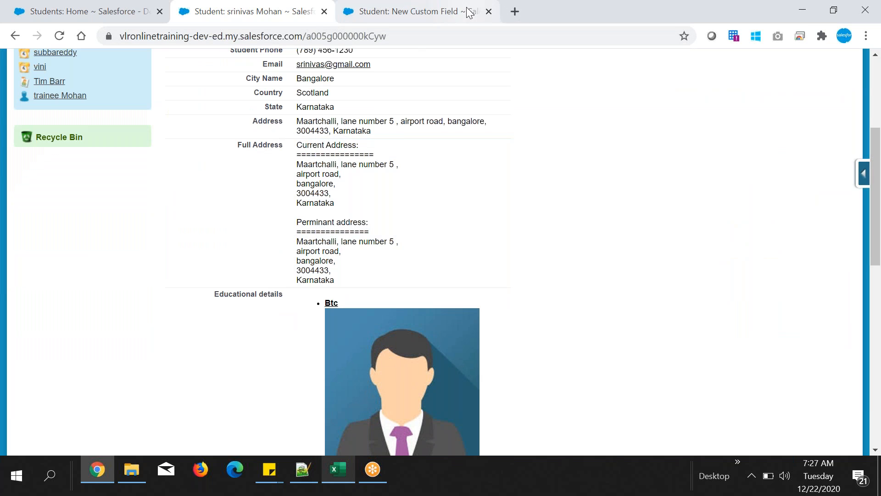
pyautogui.click(466, 11)
pyautogui.click(322, 115)
pyautogui.write('Discount')
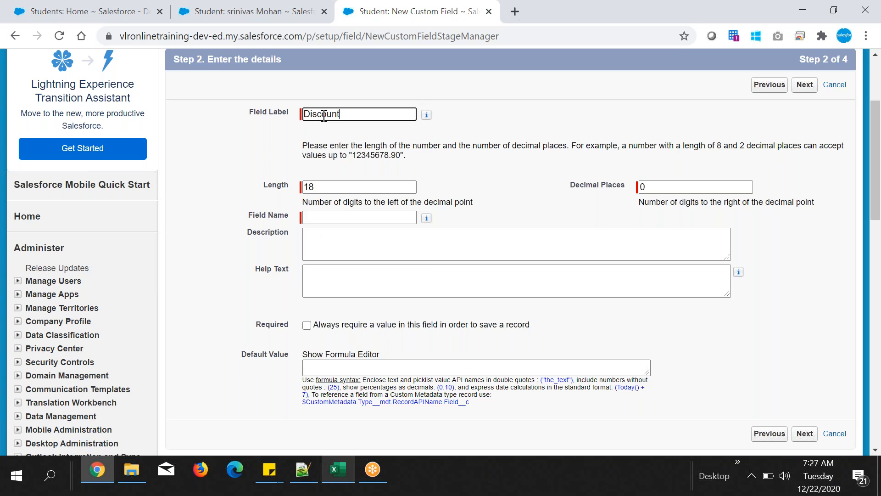
pyautogui.write(' Percentage')
pyautogui.click(265, 127)
pyautogui.moveTo(249, 112); pyautogui.dragTo(289, 114)
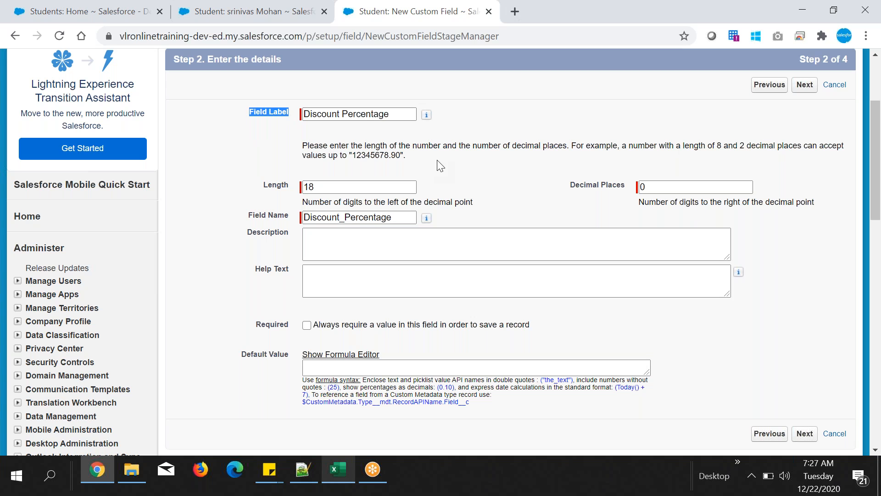
# - Set the Discount Percentage field's length to 16 and its decimal places to 2
pyautogui.scroll(2, 483, 191)
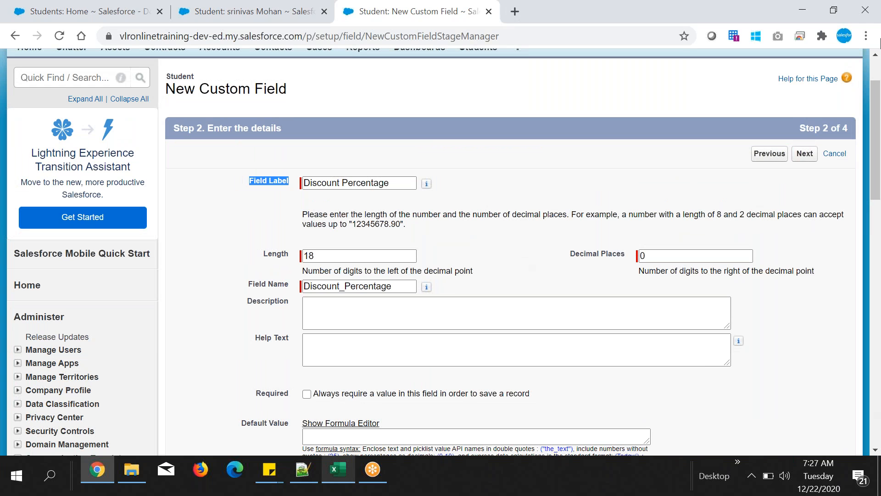
pyautogui.moveTo(265, 255); pyautogui.dragTo(293, 258)
pyautogui.click(309, 256)
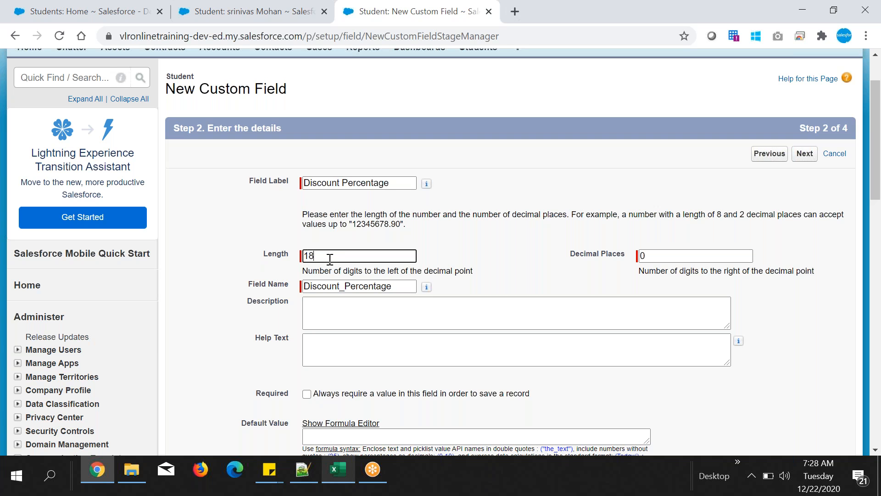
pyautogui.press('BackSpace')
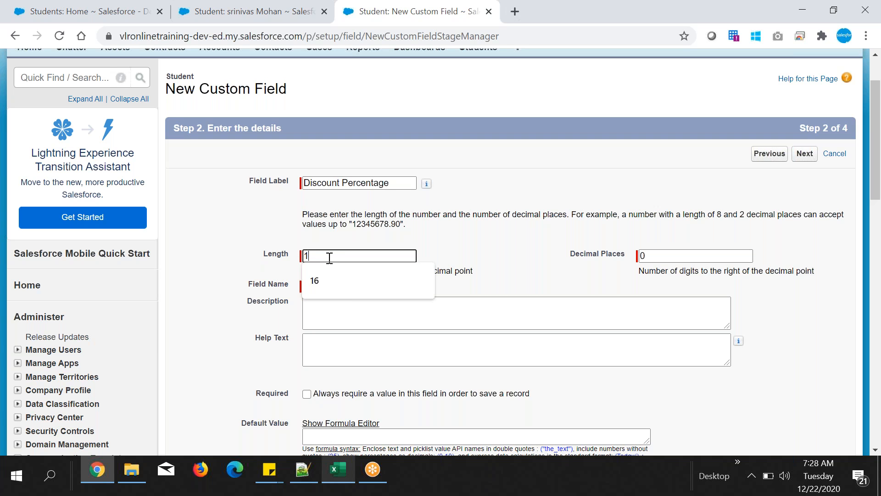
pyautogui.write('6')
pyautogui.press('Tab')
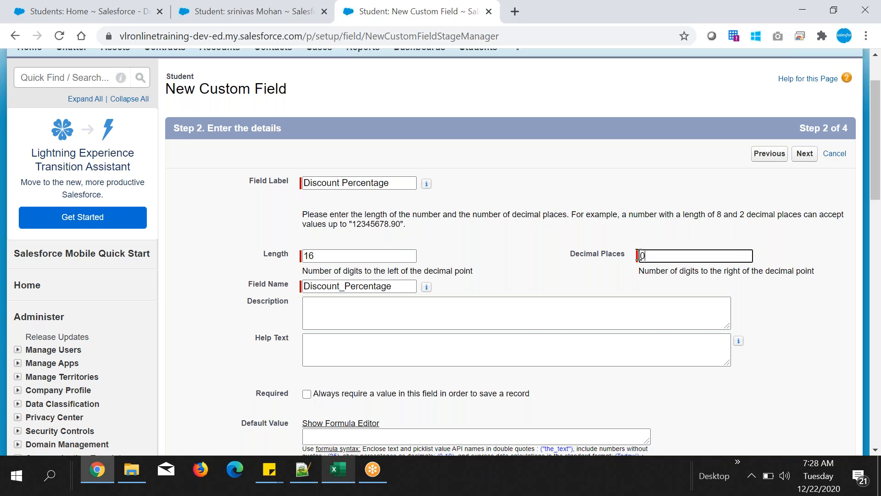
pyautogui.click(526, 257)
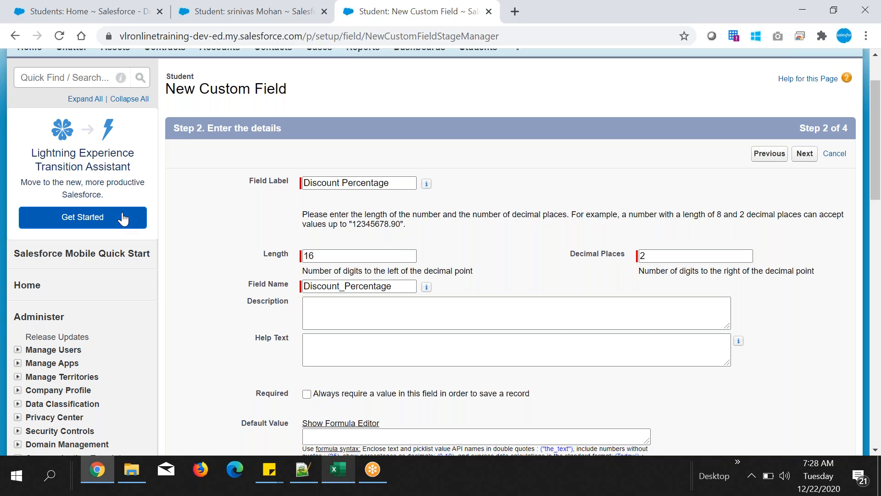
# - Keep the Discount_Percentage field name and continue to the field-level security settings
pyautogui.scroll(-1, 455, 289)
pyautogui.moveTo(273, 215); pyautogui.dragTo(247, 215)
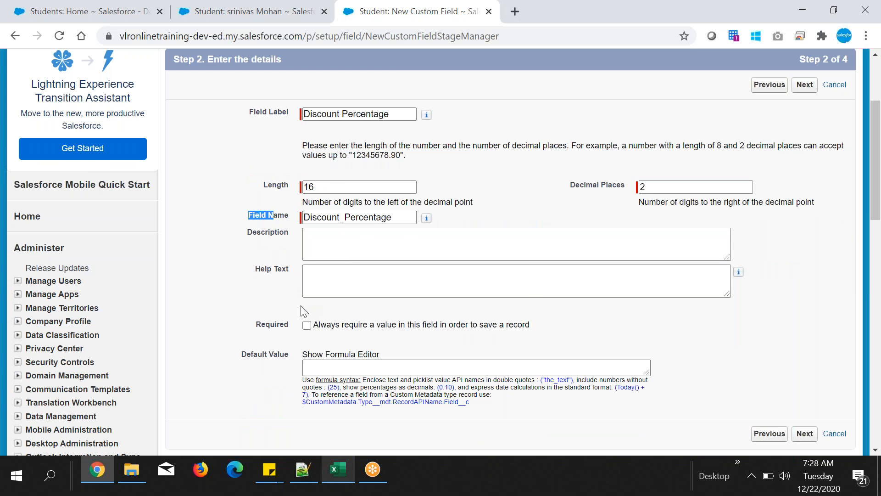
pyautogui.scroll(-1, 304, 311)
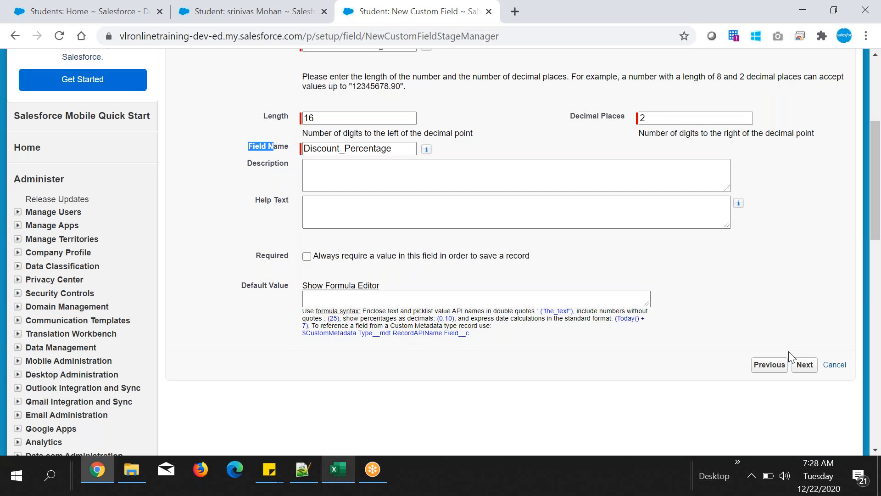
pyautogui.click(800, 369)
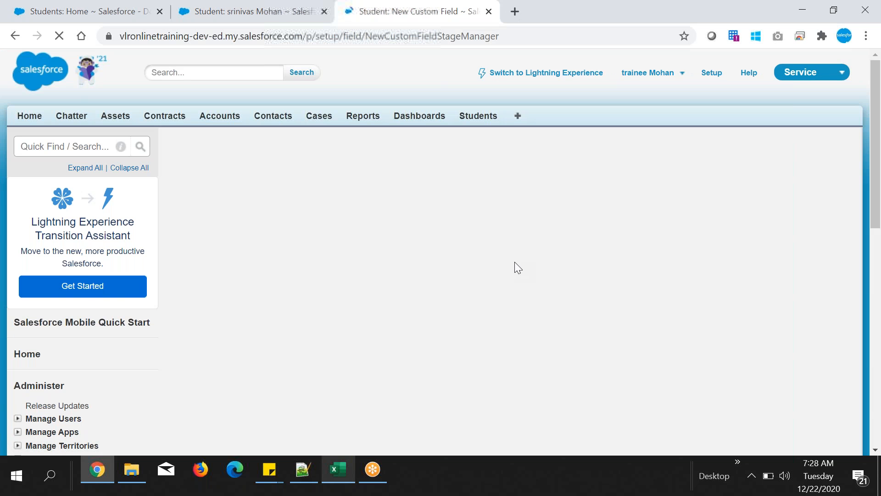
# - Review the profiles in the field-level security list and their Visible and Read-Only settings for the Discount Percentage field
pyautogui.scroll(-3, 527, 284)
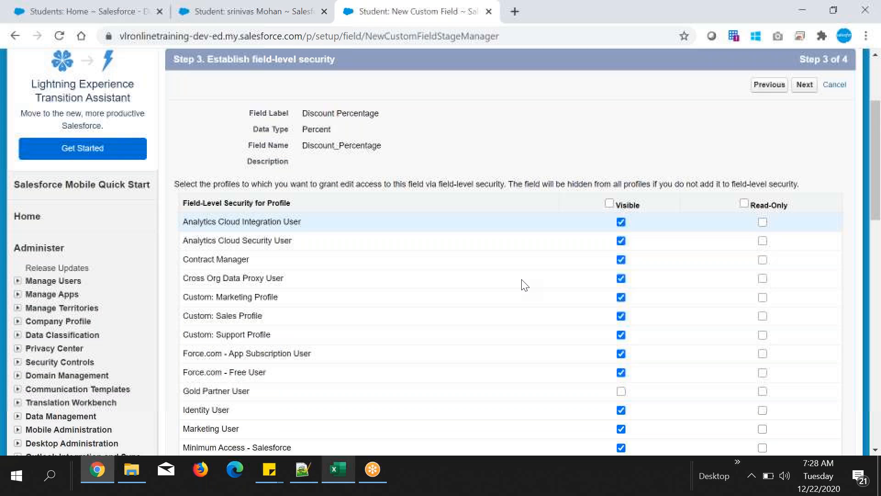
pyautogui.scroll(-3, 573, 256)
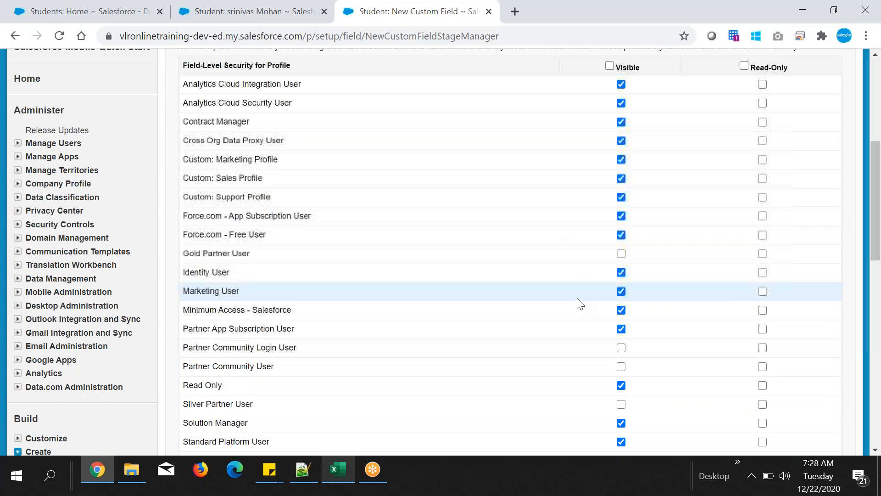
pyautogui.scroll(4, 577, 301)
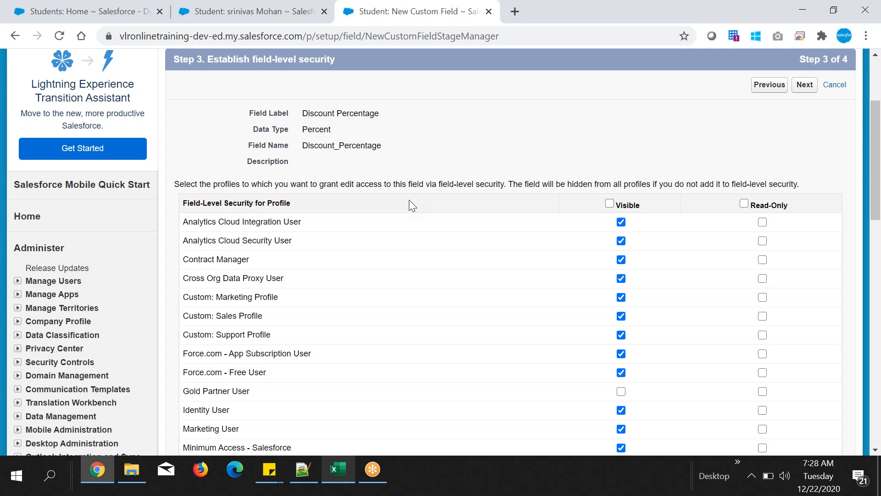
pyautogui.scroll(3, 409, 199)
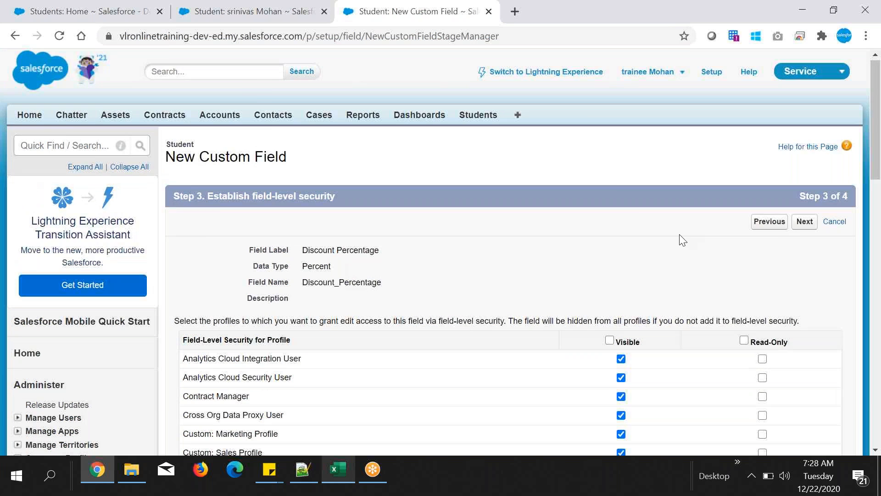
pyautogui.scroll(-4, 678, 238)
pyautogui.moveTo(188, 153); pyautogui.dragTo(287, 397)
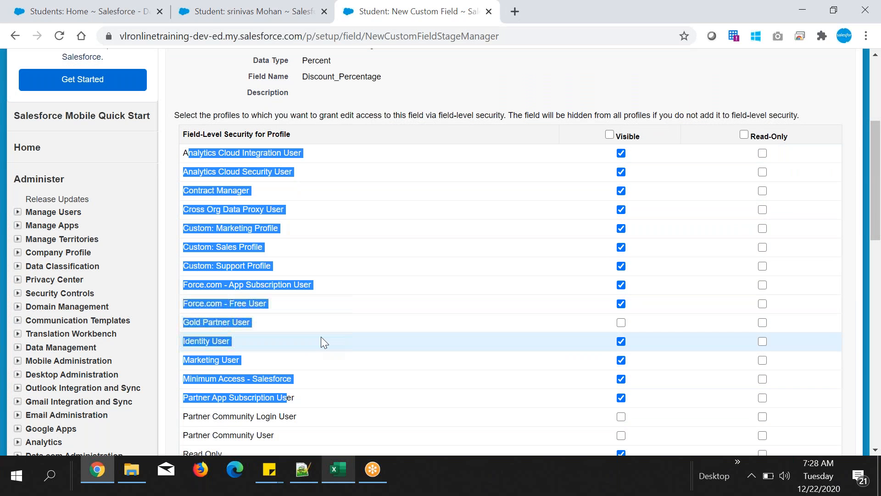
pyautogui.scroll(-2, 320, 337)
pyautogui.scroll(-3, 324, 342)
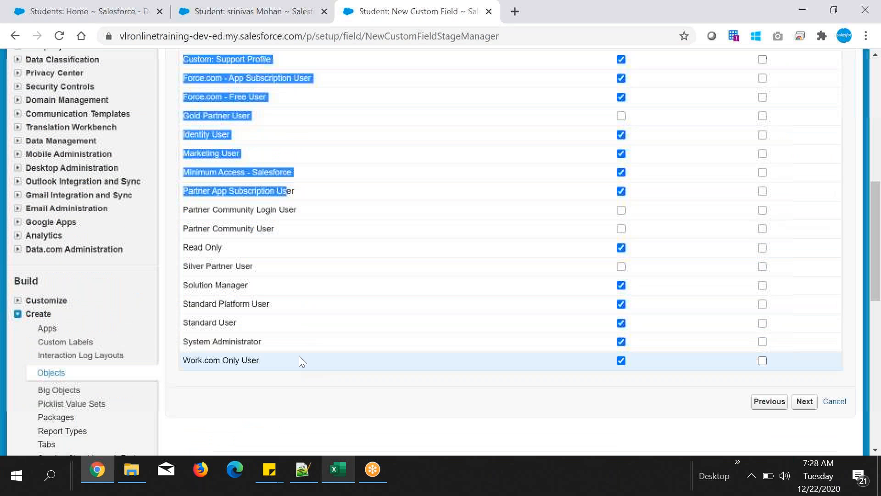
pyautogui.scroll(3, 298, 358)
pyautogui.click(360, 235)
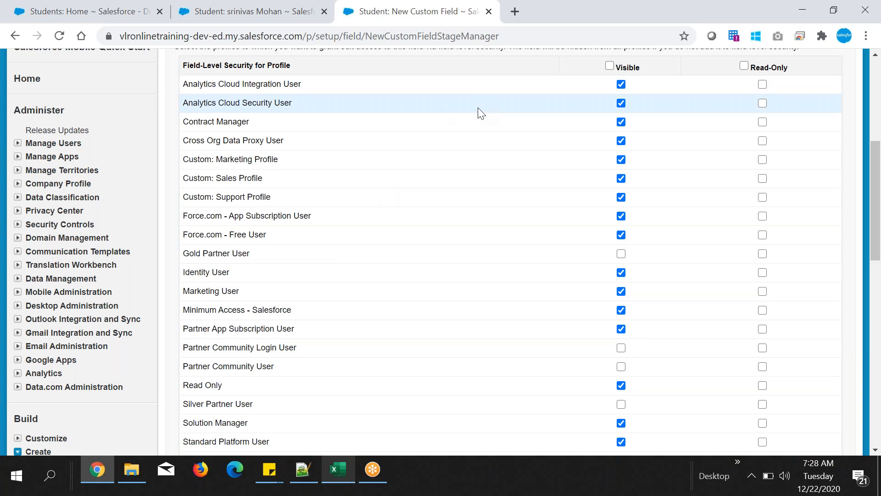
pyautogui.scroll(3, 481, 113)
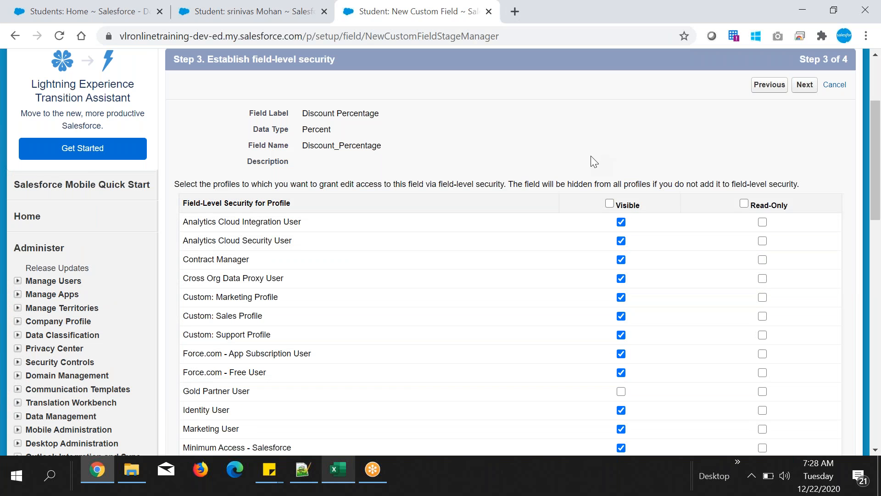
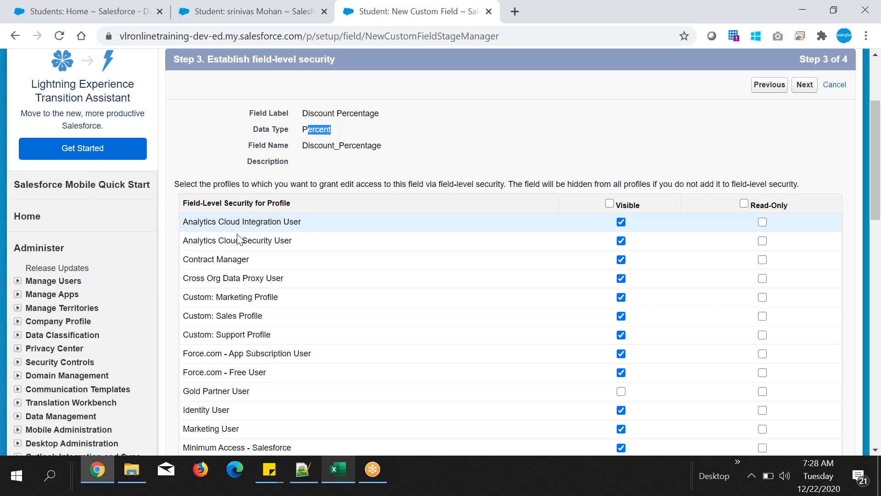
pyautogui.click(566, 160)
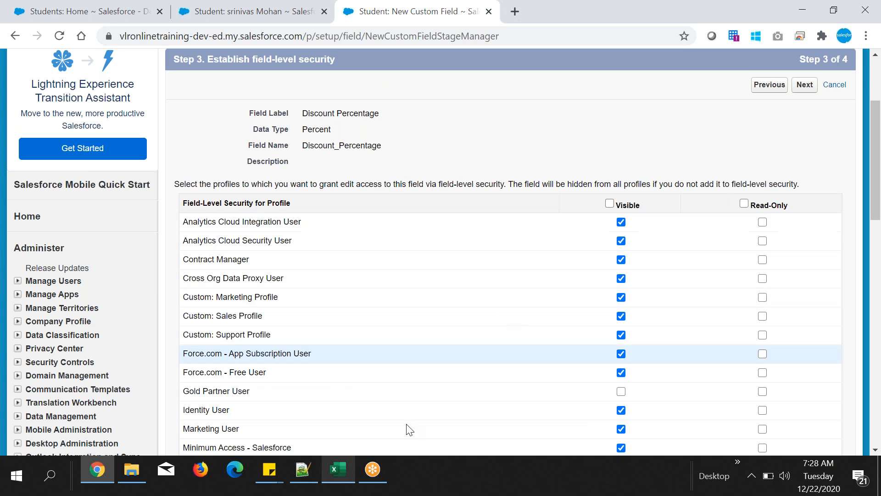
# - Switch to Notepad++ and add the line "who are the users?" below "Percent:" in TenchBatch_Admin.txt
pyautogui.click(304, 469)
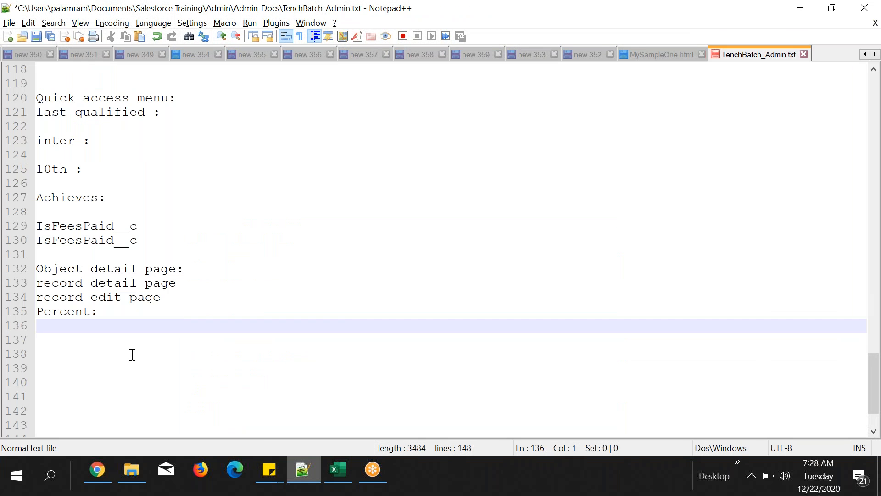
pyautogui.write('who are the users?')
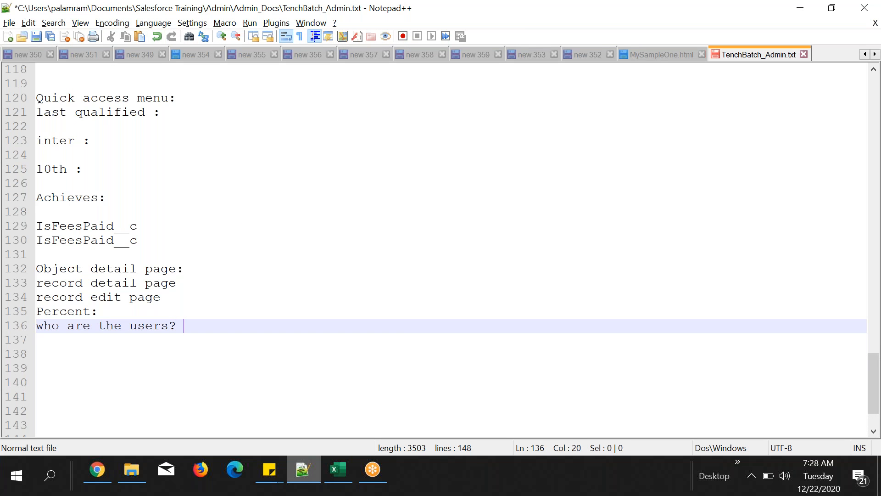
pyautogui.press('Return')
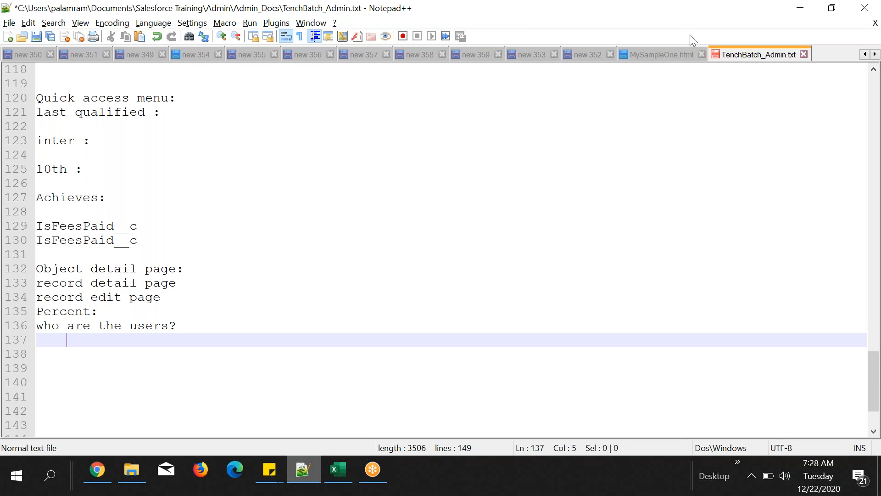
# - Add the indented line "business users [sales,marketing,services,management]" below the "who are the users?" question
pyautogui.write('business users')
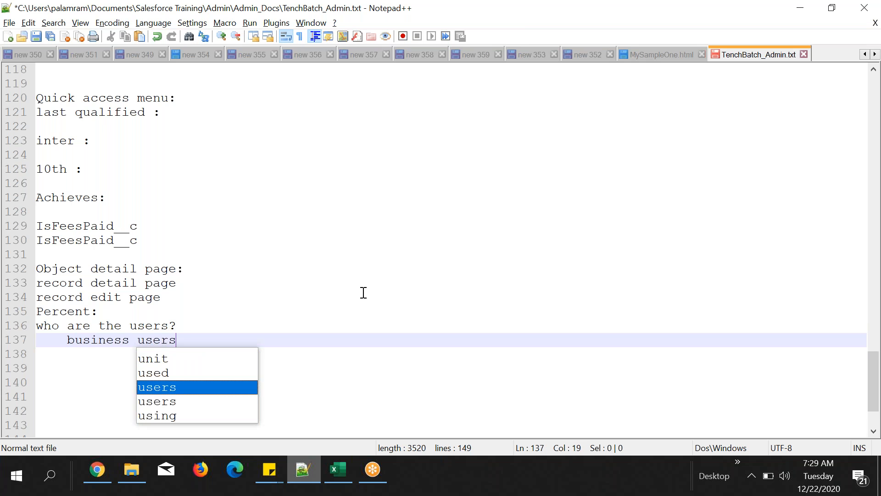
pyautogui.write(' [sales,')
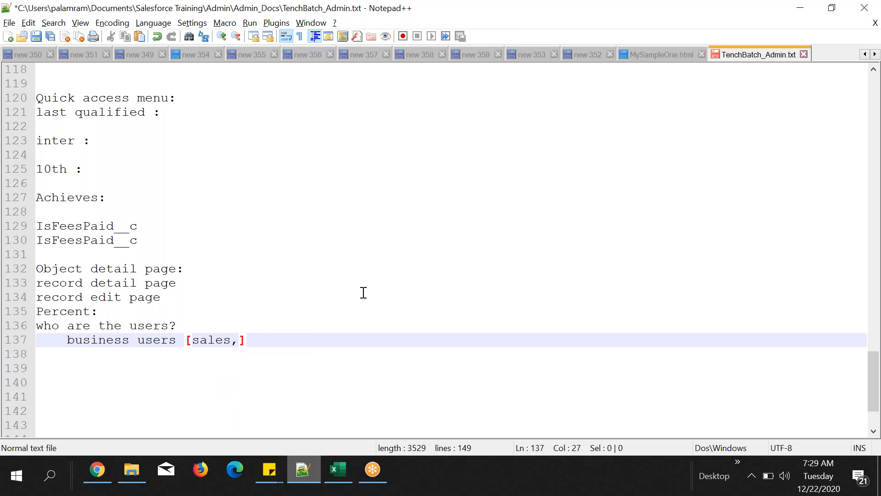
pyautogui.write('mar')
pyautogui.press('Return')
pyautogui.write(',')
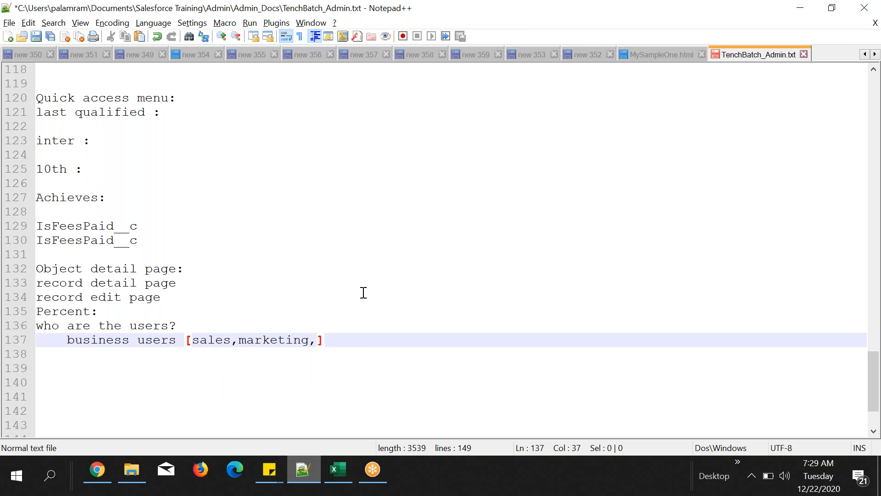
pyautogui.write('services')
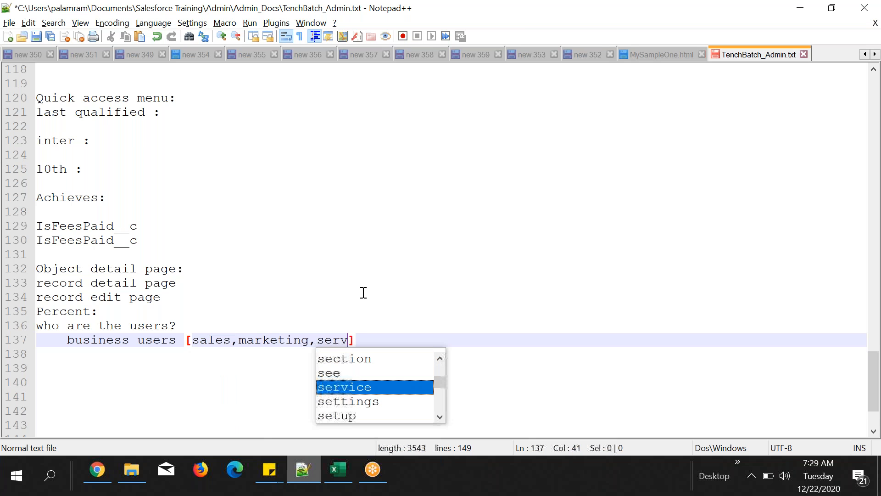
pyautogui.write(',manage')
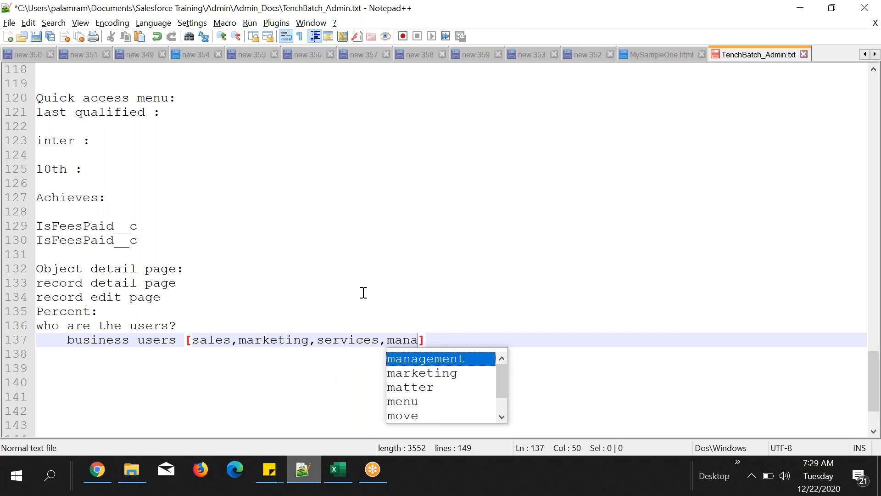
pyautogui.press('Return')
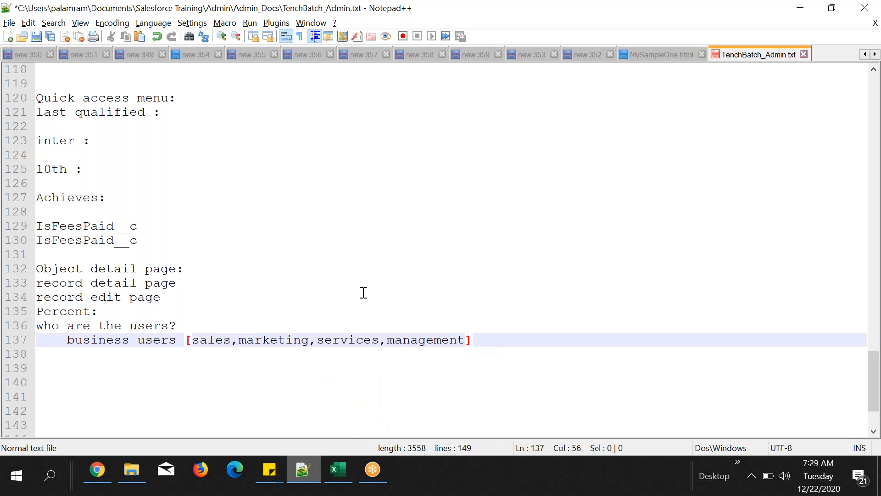
# - Change "sales" to "sales reps" in the business users list and append "teams" and "developers" after "management"
pyautogui.click(231, 340)
pyautogui.write('reps')
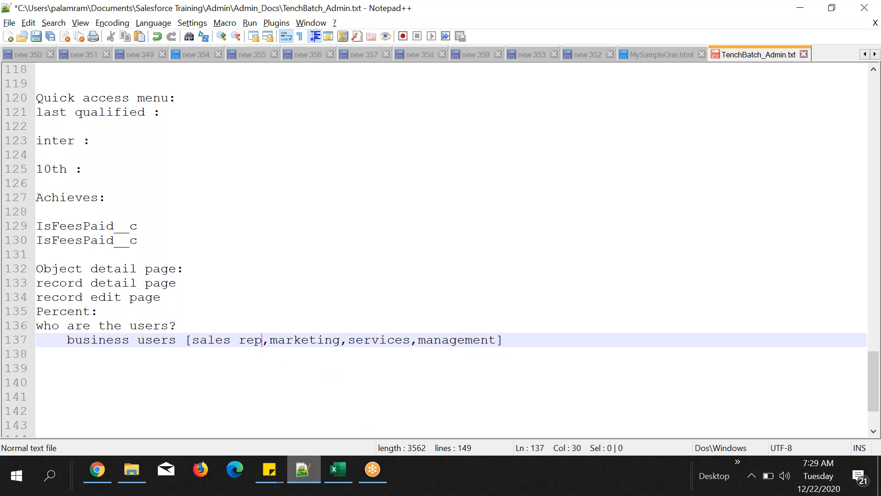
pyautogui.click(505, 342)
pyautogui.write(',teams')
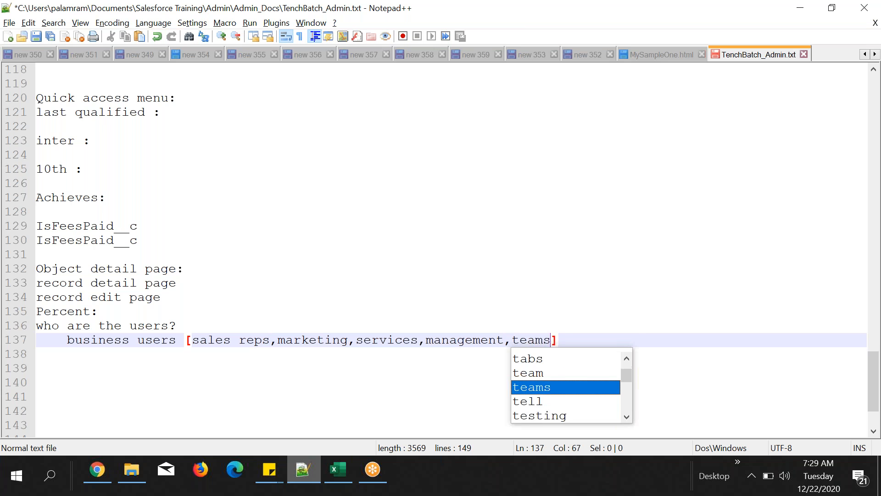
pyautogui.write(',')
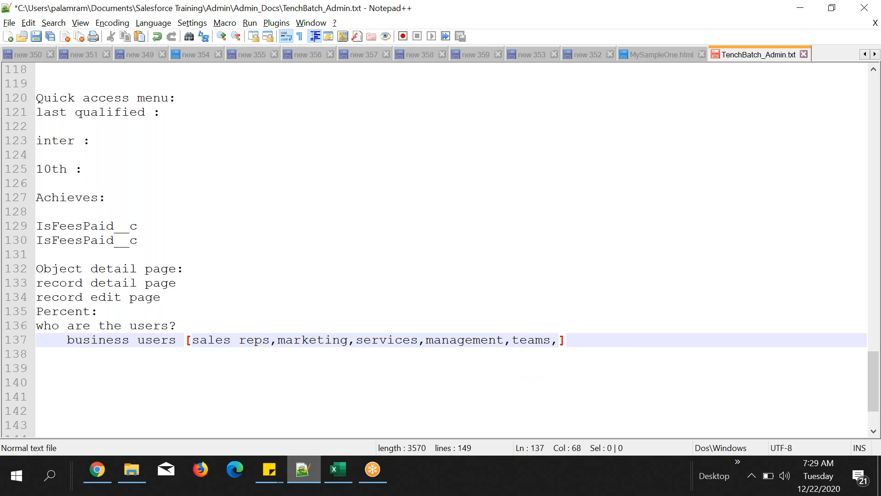
pyautogui.write('developers')
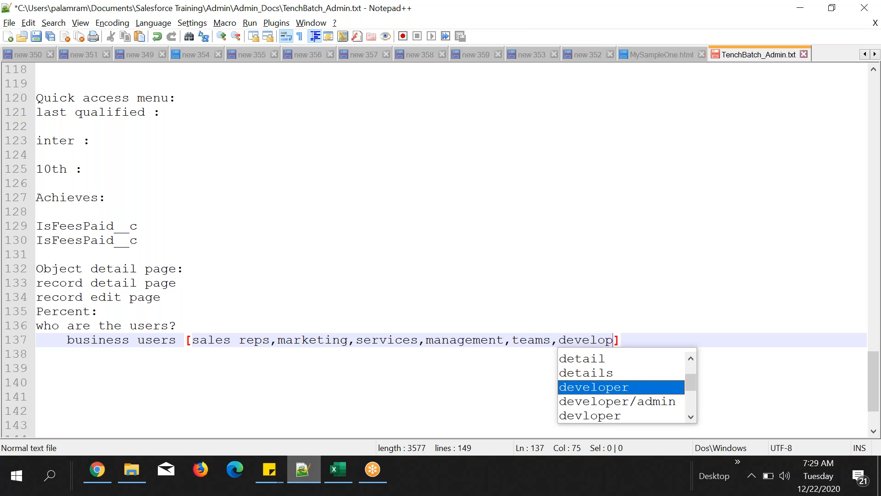
# - Append "admins..." after "developers" in the business users list and highlight parts of the list for review
pyautogui.write(',admins')
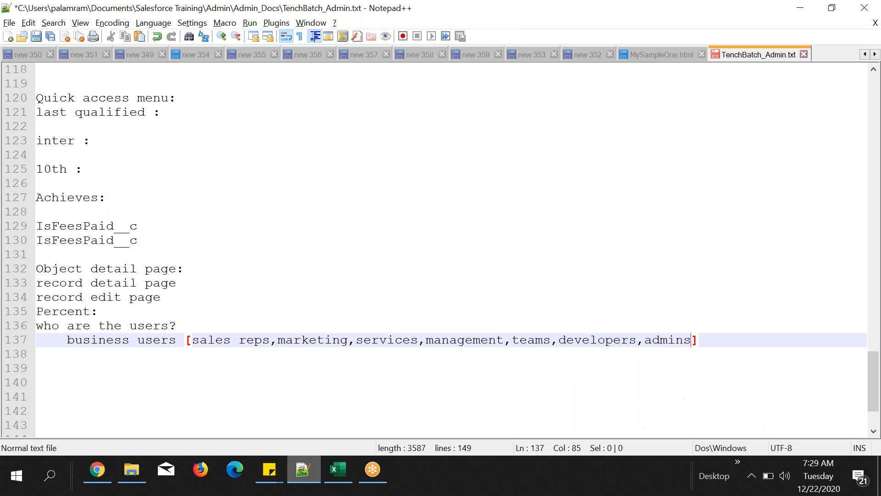
pyautogui.write('...')
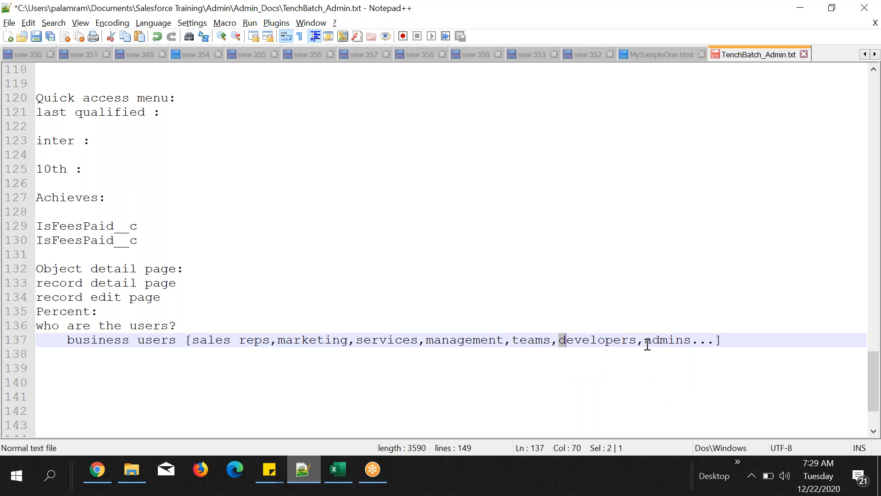
pyautogui.moveTo(560, 339); pyautogui.dragTo(714, 341)
pyautogui.moveTo(191, 339); pyautogui.dragTo(561, 343)
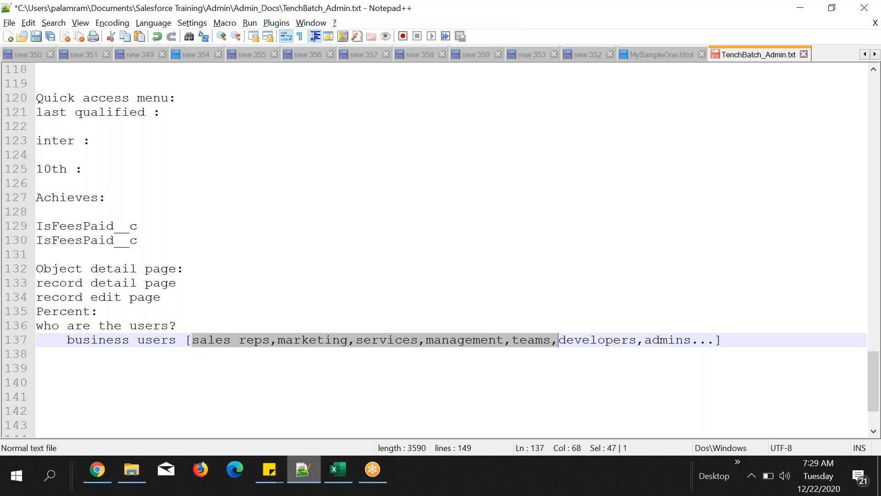
pyautogui.click(582, 340)
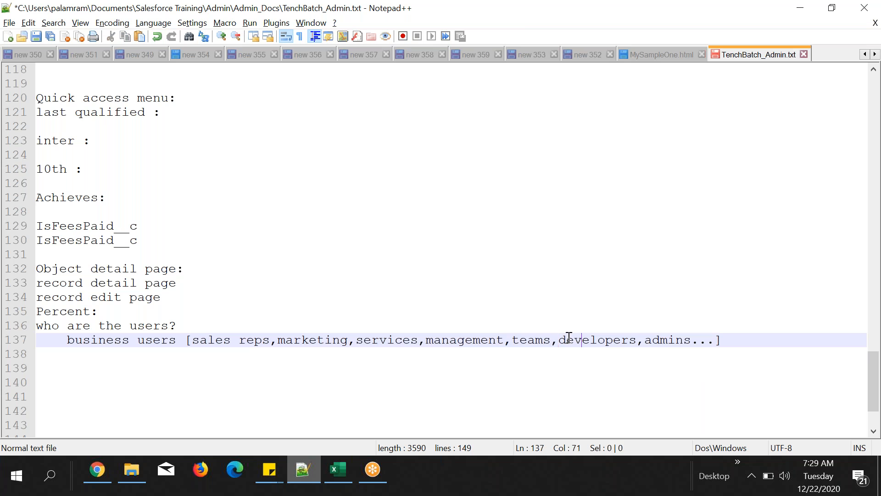
pyautogui.moveTo(568, 339); pyautogui.dragTo(700, 340)
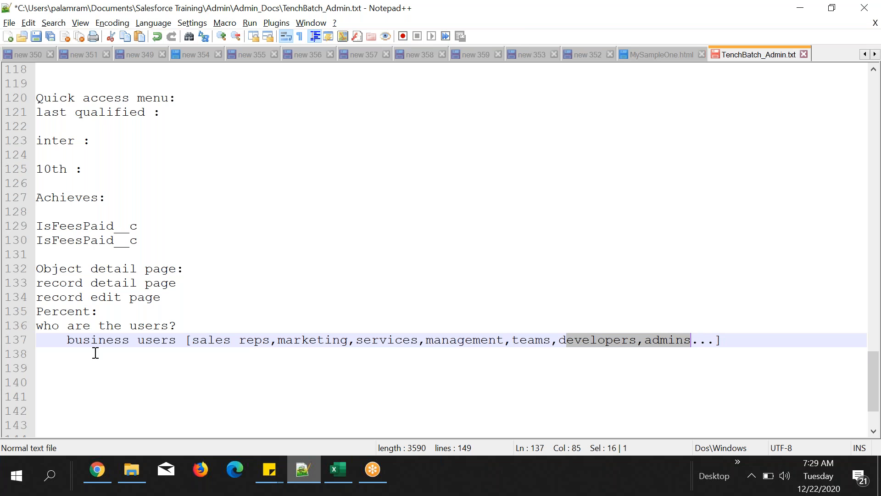
pyautogui.moveTo(67, 339); pyautogui.dragTo(182, 340)
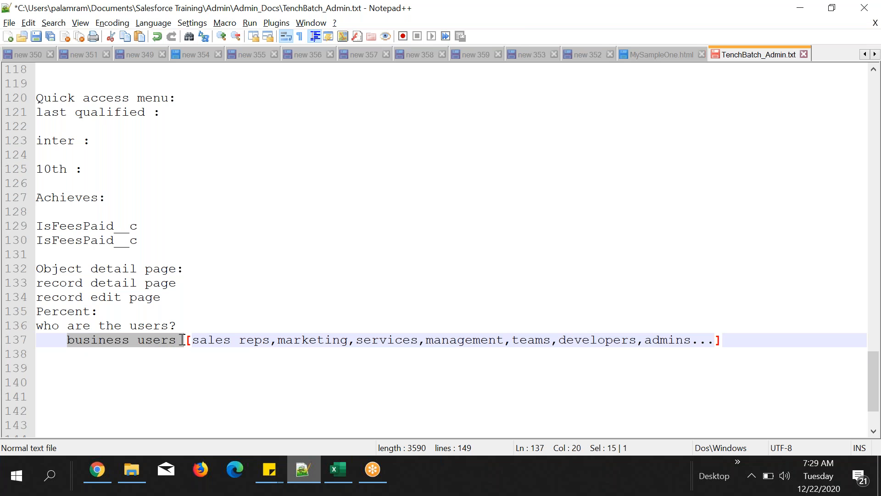
pyautogui.click(74, 367)
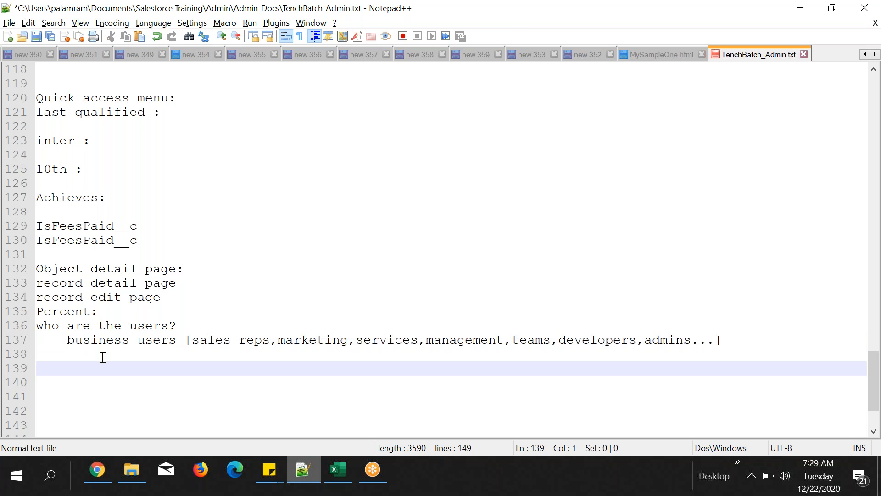
# - Remove the word "business" so the line begins with "users" before the bracketed list
pyautogui.doubleClick(83, 340)
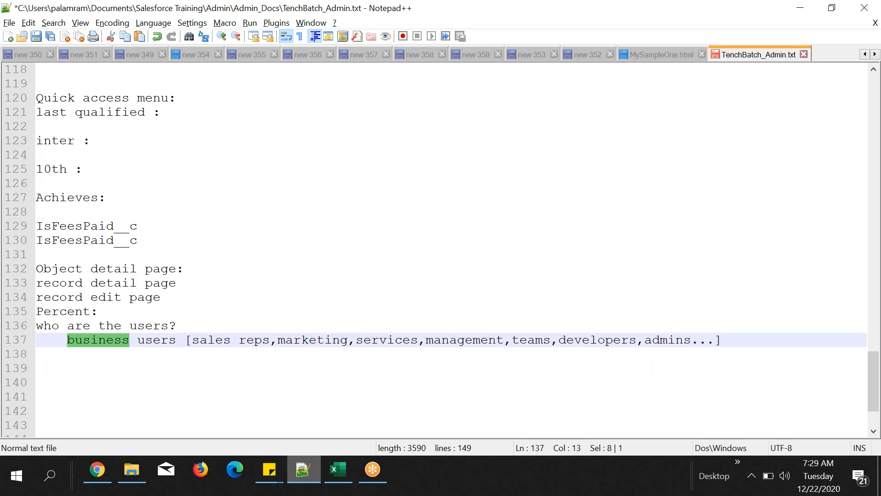
pyautogui.press('Delete')
pyautogui.press('Delete')
pyautogui.click(51, 316)
pyautogui.click(57, 369)
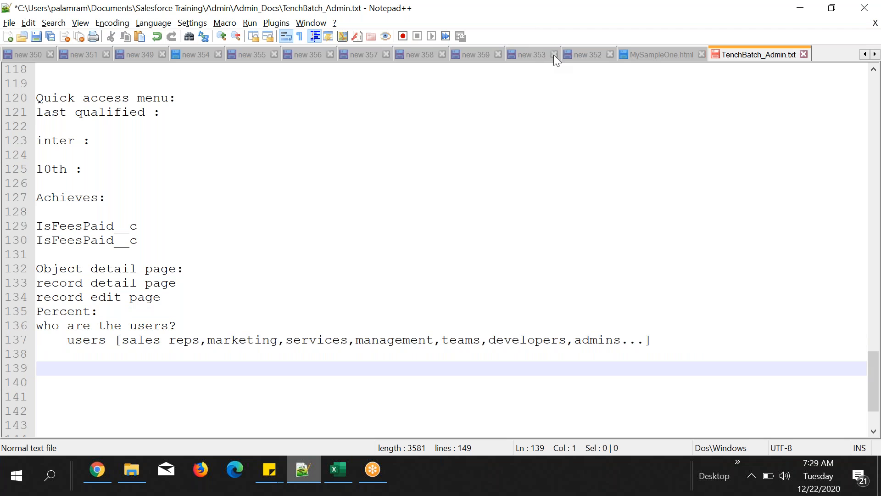
# - Switch to Chrome and examine the full list of profiles in the field-level security table for Discount Percentage
pyautogui.click(98, 470)
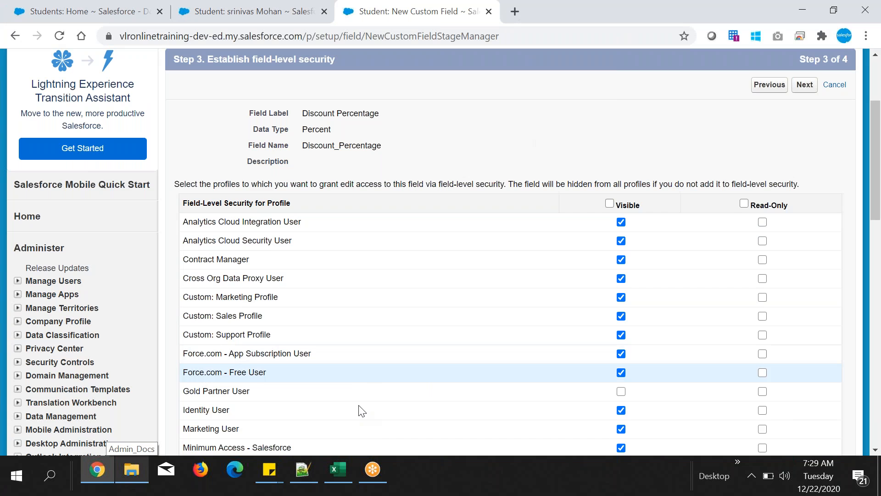
pyautogui.click(303, 469)
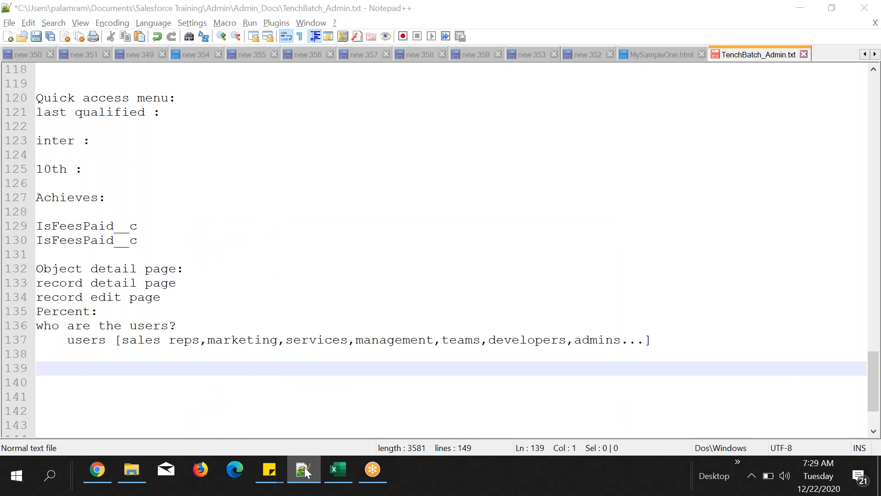
pyautogui.click(305, 467)
pyautogui.moveTo(208, 222); pyautogui.dragTo(282, 392)
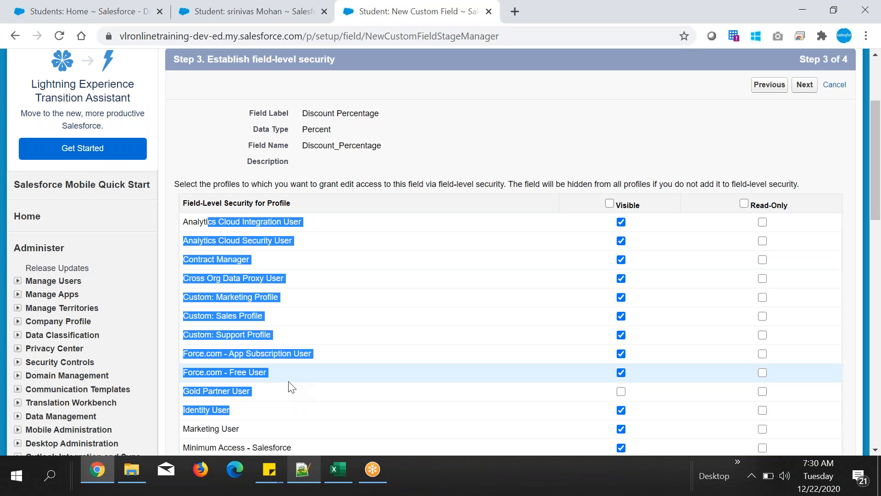
pyautogui.scroll(-6, 289, 382)
pyautogui.keyDown('shift'); pyautogui.click(294, 361); pyautogui.keyUp('shift')
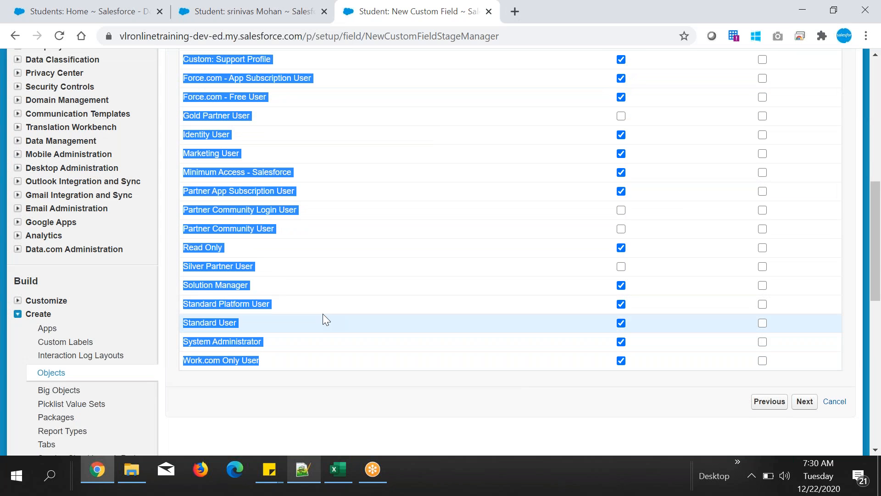
pyautogui.scroll(3, 324, 313)
pyautogui.click(547, 77)
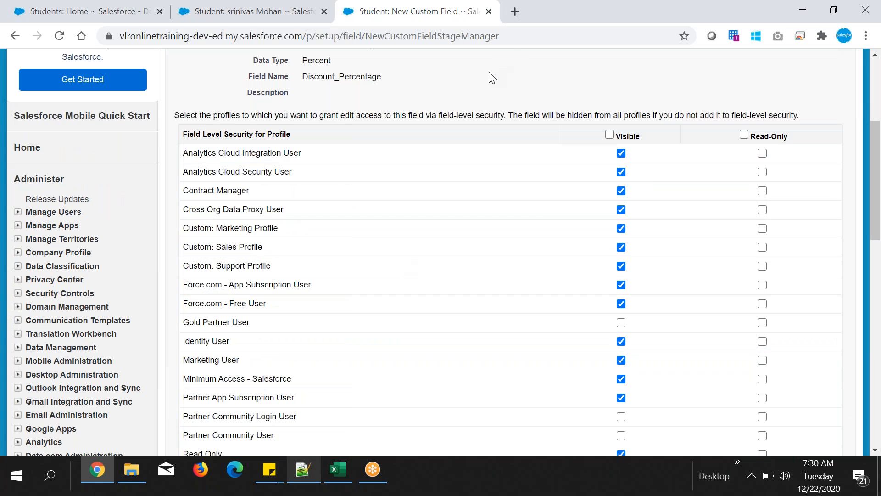
pyautogui.scroll(1, 490, 78)
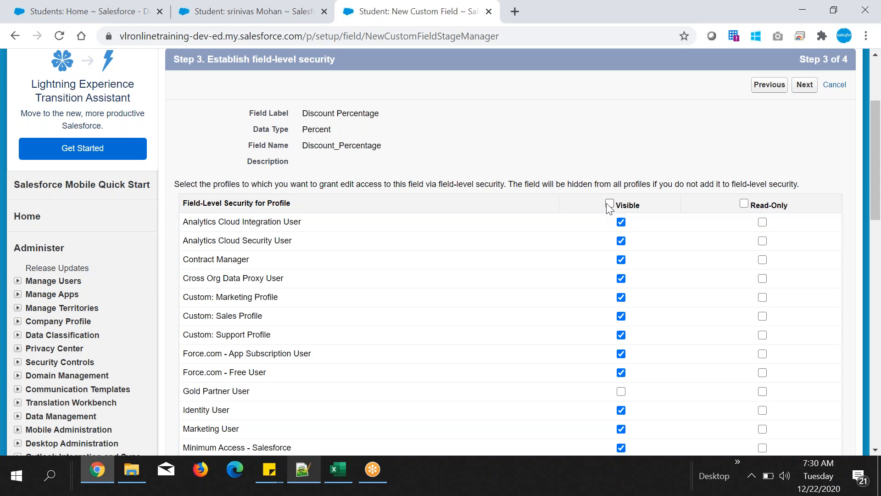
pyautogui.scroll(-1, 590, 207)
pyautogui.scroll(1, 505, 200)
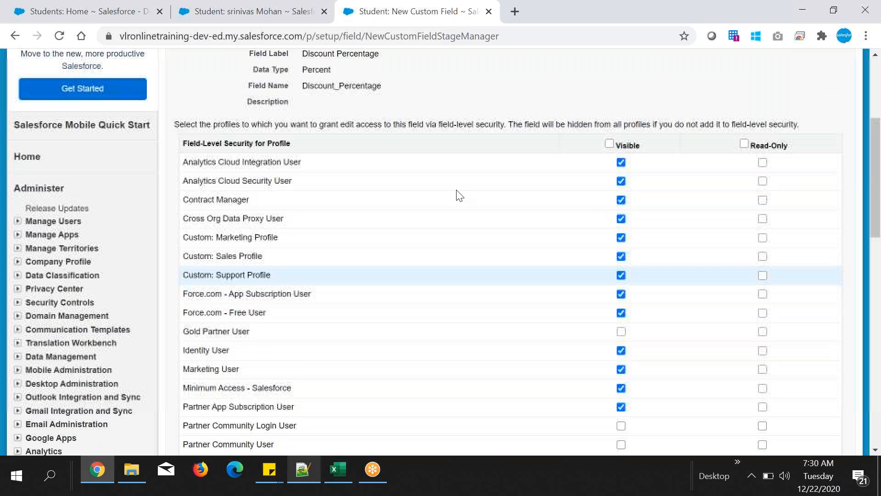
# - Switch to Notepad++ and highlight the sales and marketing entries in the users list
pyautogui.click(306, 467)
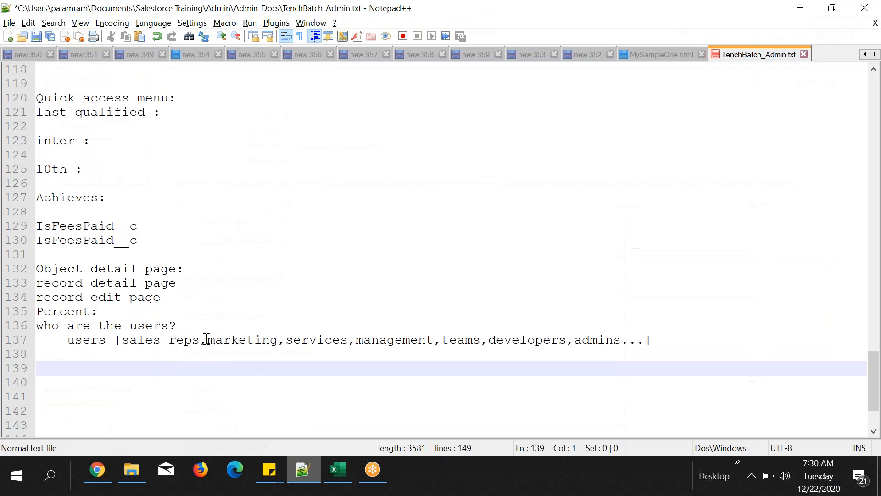
pyautogui.moveTo(130, 339); pyautogui.dragTo(160, 339)
pyautogui.moveTo(224, 340); pyautogui.dragTo(247, 339)
# - Switch back to Chrome and examine the profiles' Visible settings, highlighting the System Administrator profile
pyautogui.click(98, 468)
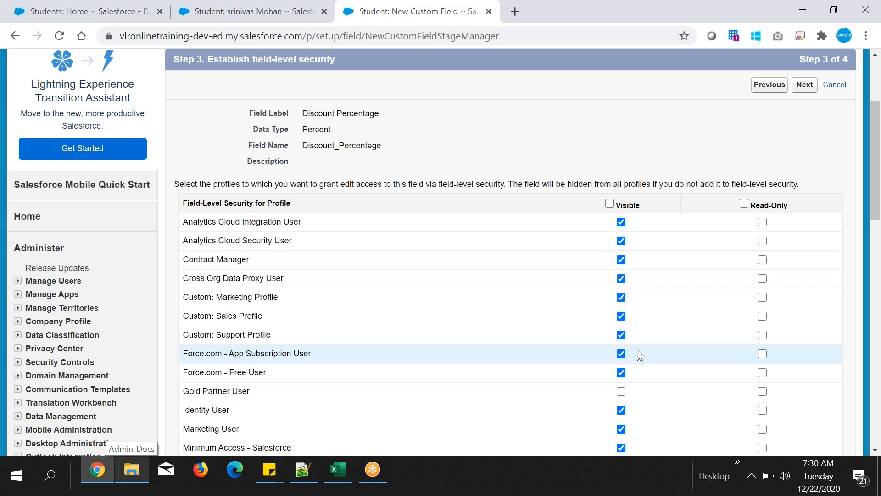
pyautogui.scroll(-2, 637, 346)
pyautogui.scroll(8, 638, 311)
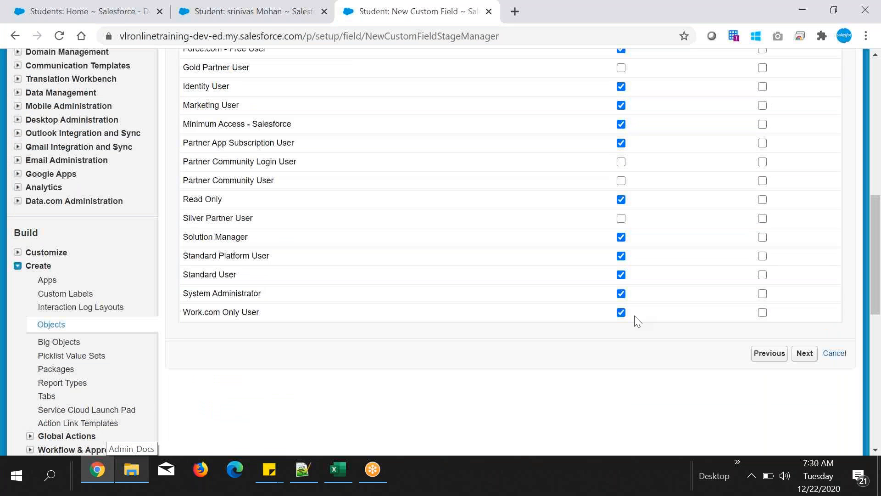
pyautogui.scroll(-6, 584, 349)
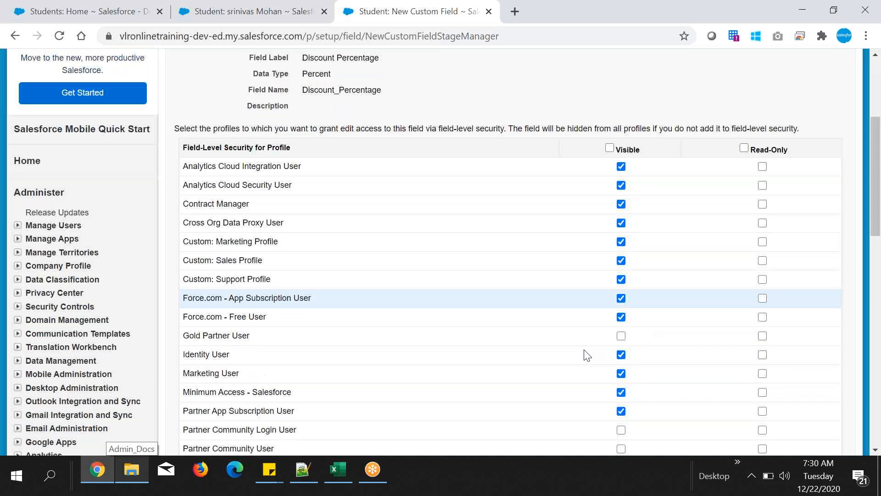
pyautogui.moveTo(193, 341); pyautogui.dragTo(256, 340)
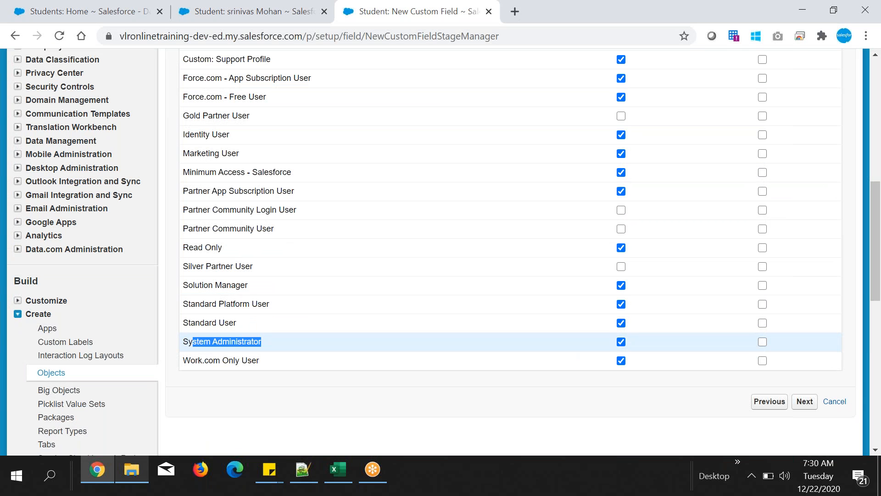
pyautogui.moveTo(188, 341); pyautogui.dragTo(475, 348)
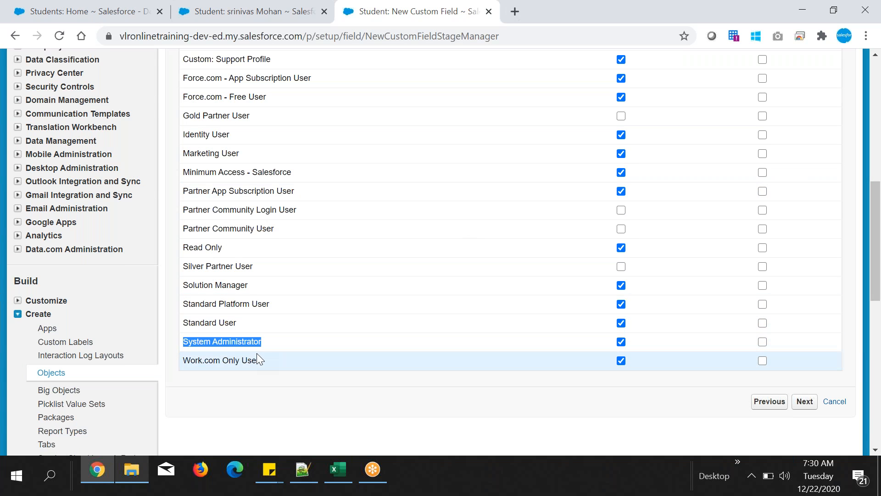
pyautogui.scroll(6, 257, 353)
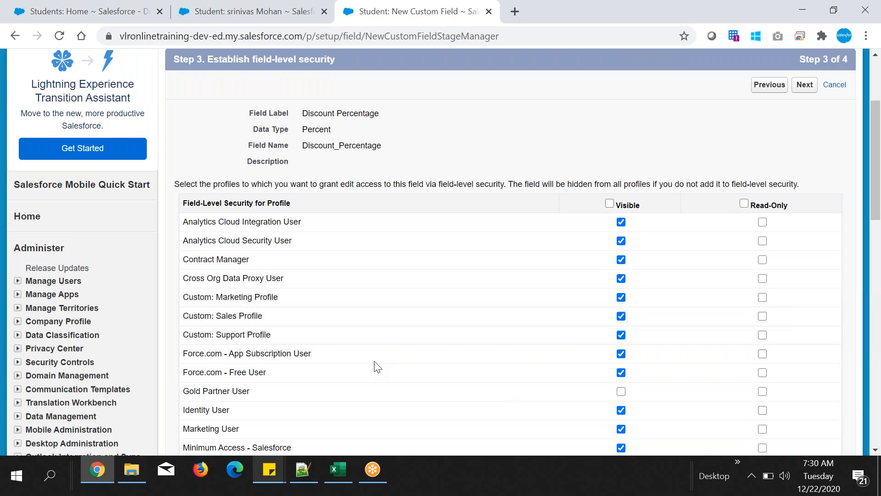
# - Check the Percent data type and the System Administrator profile's access, and continue to the page layouts step with field-level security as set
pyautogui.moveTo(307, 129); pyautogui.dragTo(331, 129)
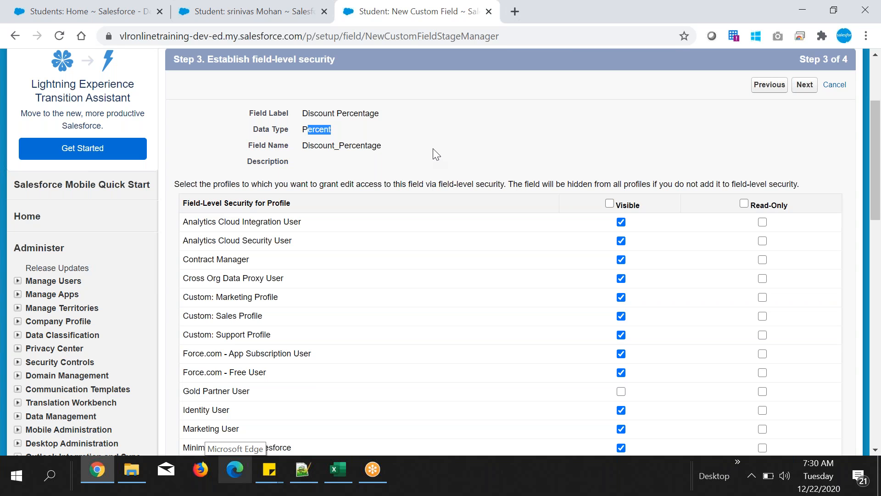
pyautogui.click(317, 137)
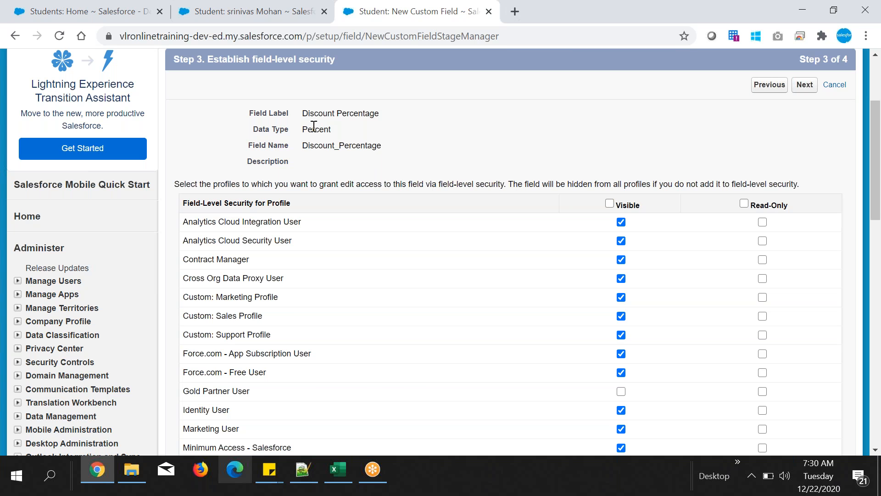
pyautogui.moveTo(304, 129); pyautogui.dragTo(329, 129)
pyautogui.scroll(-8, 678, 274)
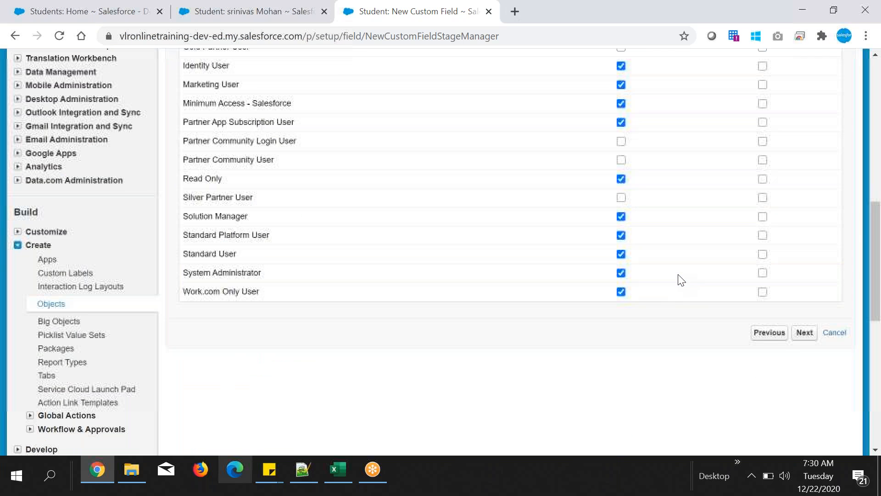
pyautogui.moveTo(184, 272); pyautogui.dragTo(259, 273)
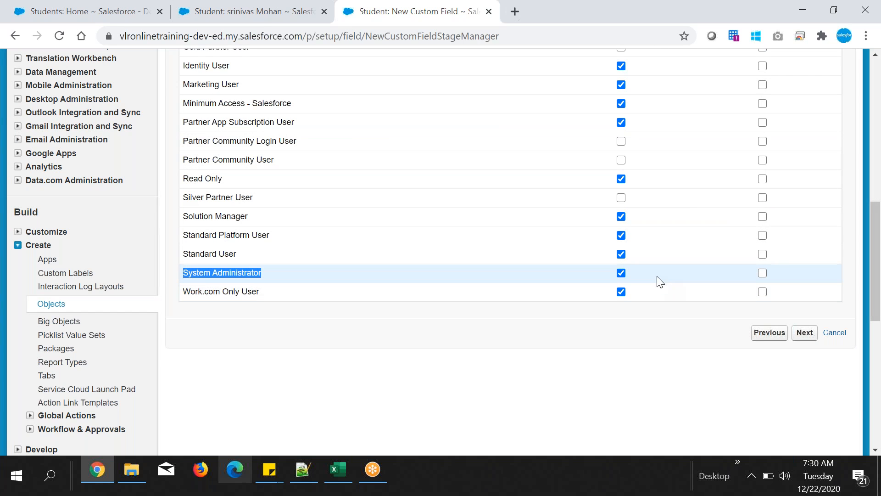
pyautogui.scroll(10, 660, 281)
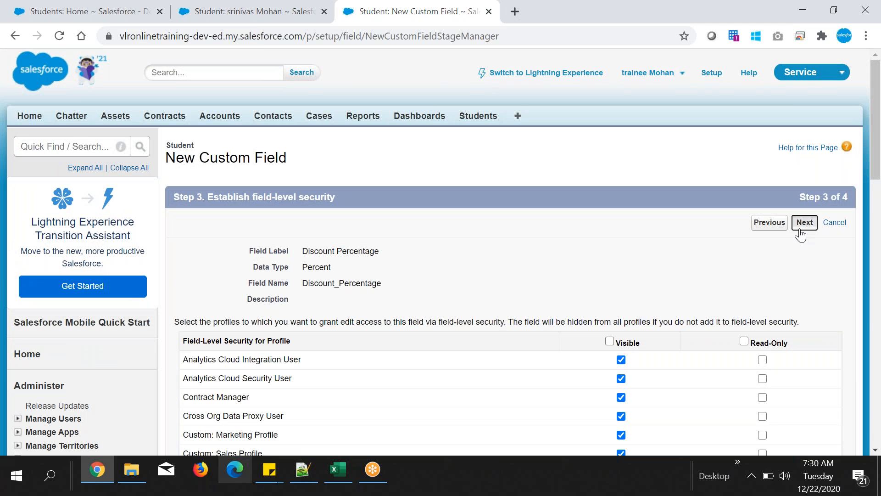
pyautogui.click(799, 230)
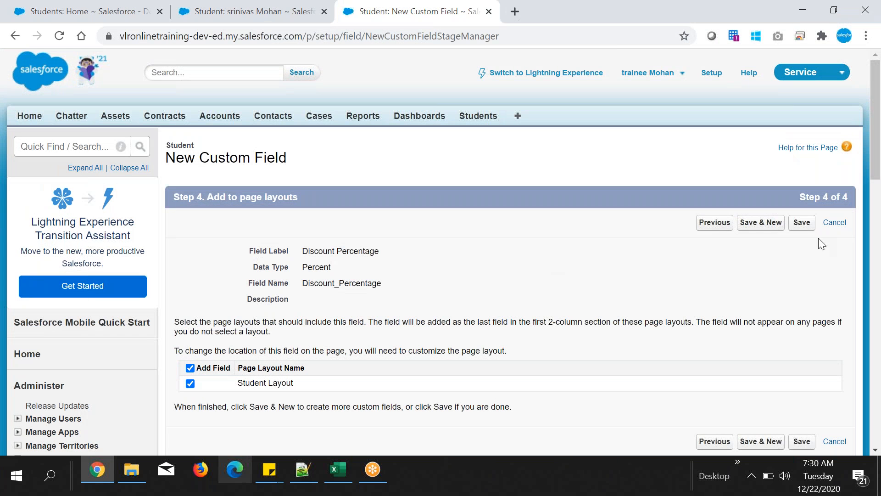
# - Save the Discount Percentage field with the Student Layout and check its entry among the Student object's custom fields
pyautogui.click(802, 223)
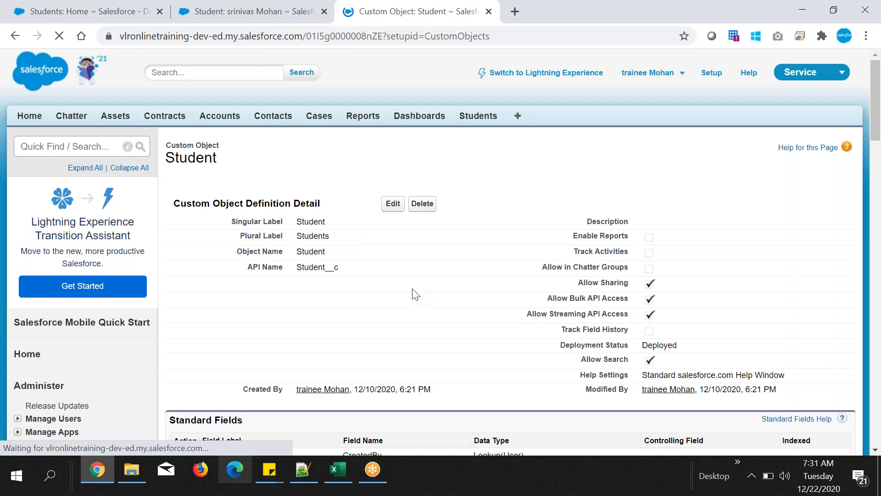
pyautogui.scroll(-9, 414, 294)
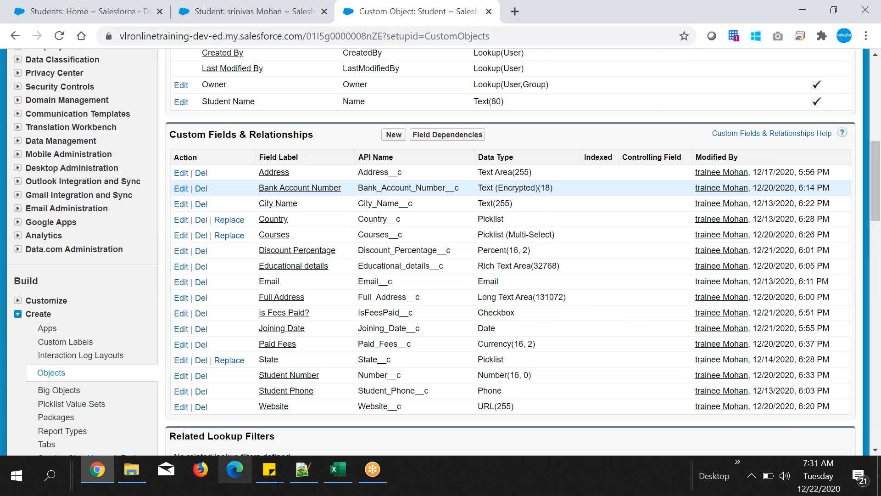
pyautogui.moveTo(359, 250); pyautogui.dragTo(438, 250)
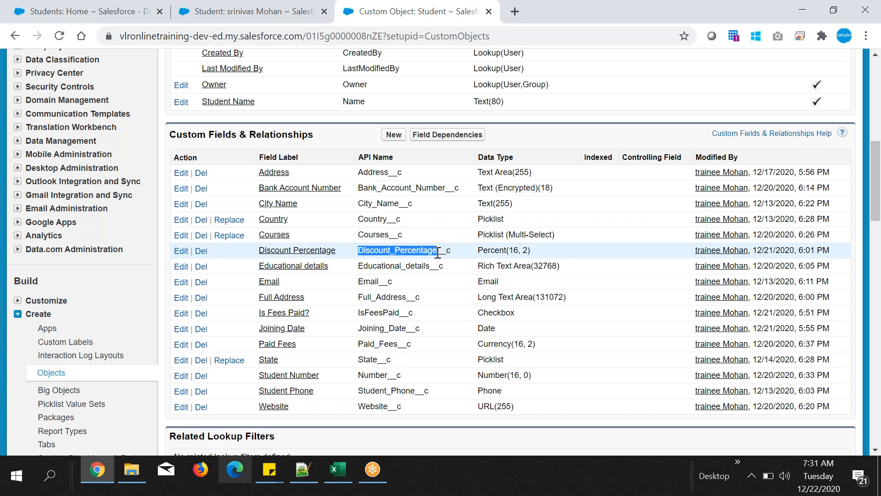
pyautogui.doubleClick(492, 251)
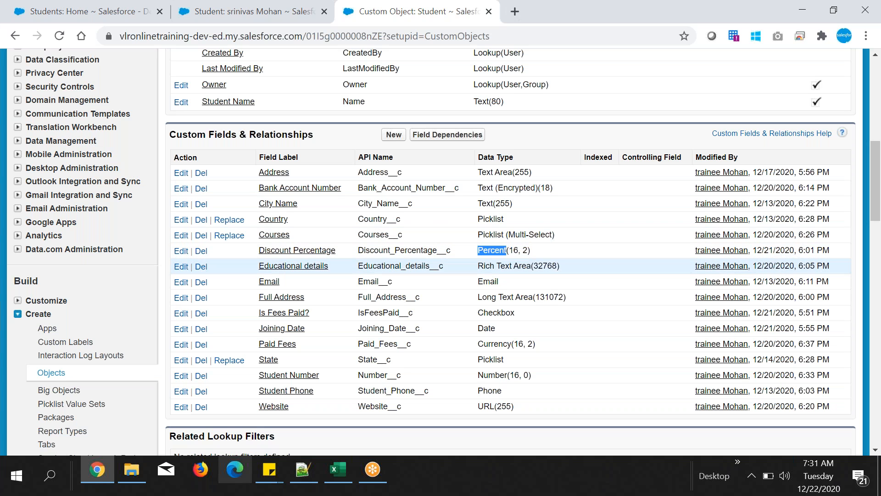
pyautogui.scroll(9, 475, 117)
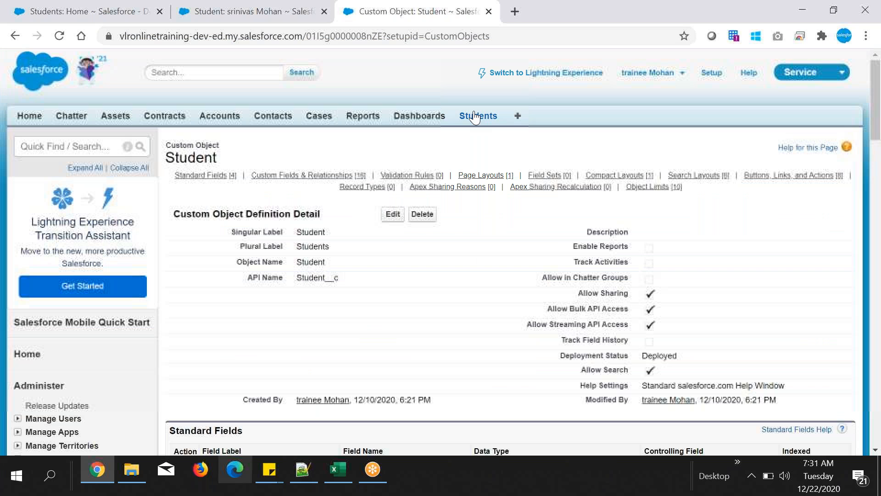
# - Close the field setup page and open the first student record from the Recent Students list
pyautogui.click(475, 117)
pyautogui.click(324, 12)
pyautogui.click(202, 260)
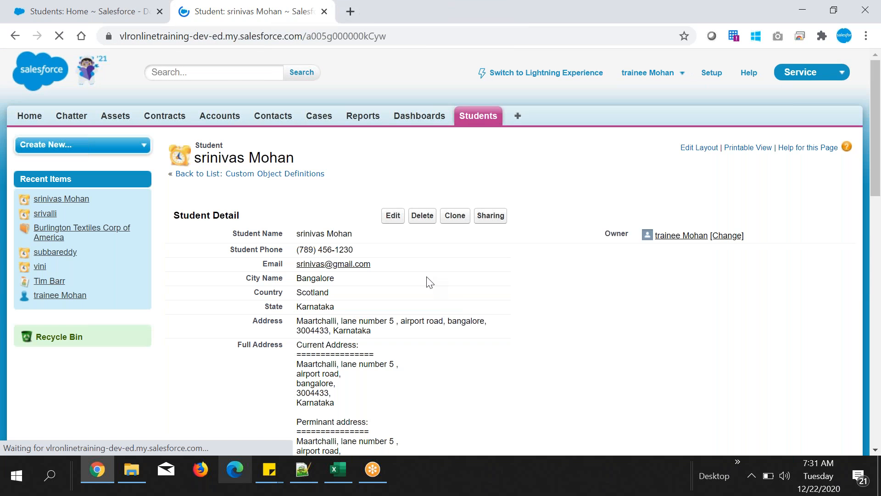
pyautogui.scroll(-4, 455, 305)
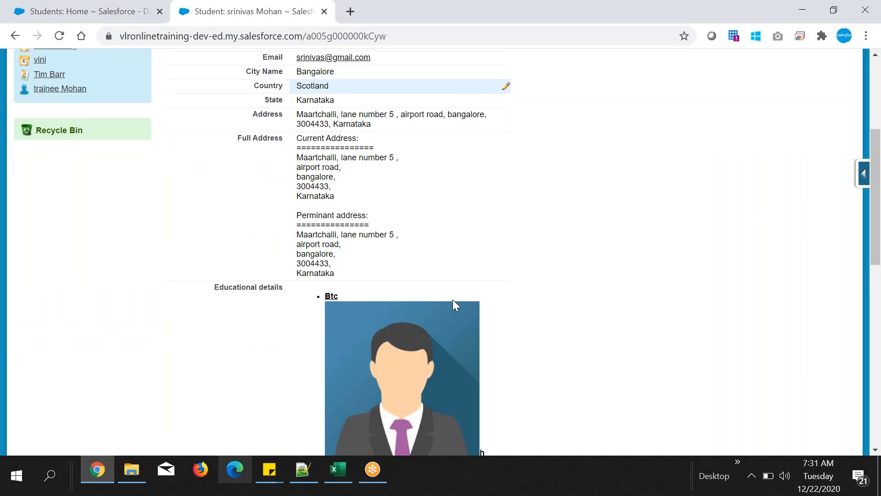
pyautogui.scroll(5, 453, 300)
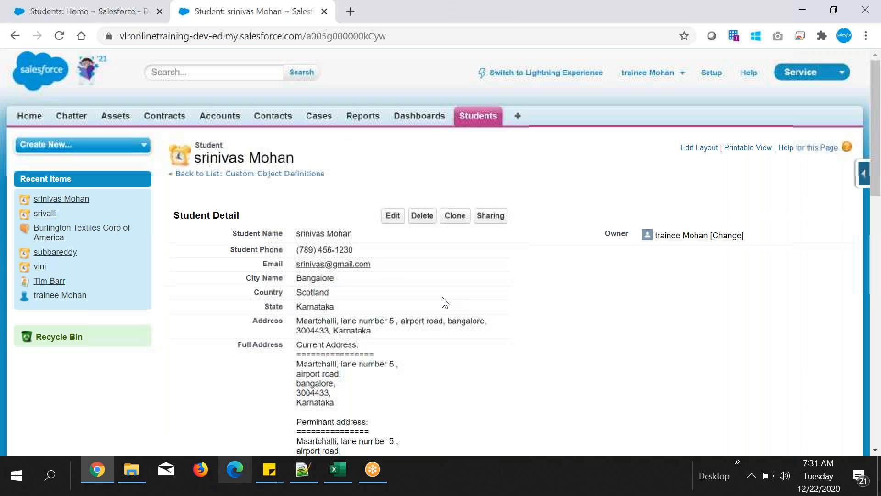
pyautogui.click(488, 120)
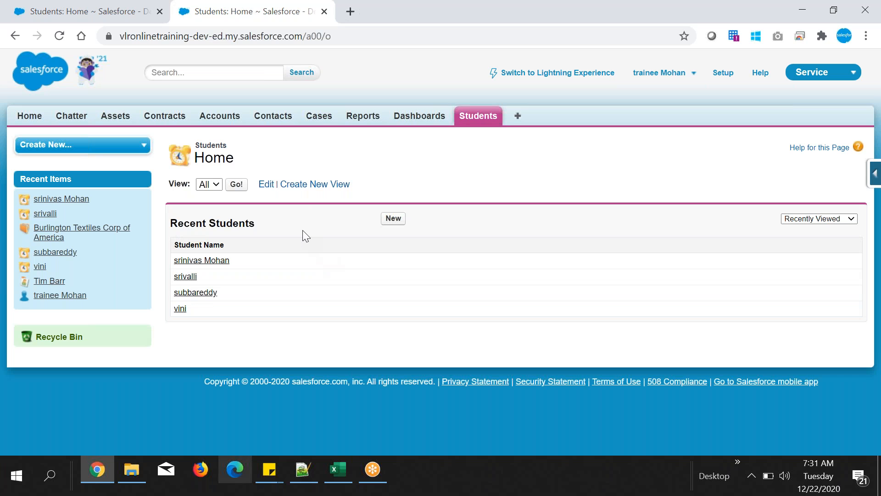
pyautogui.click(221, 265)
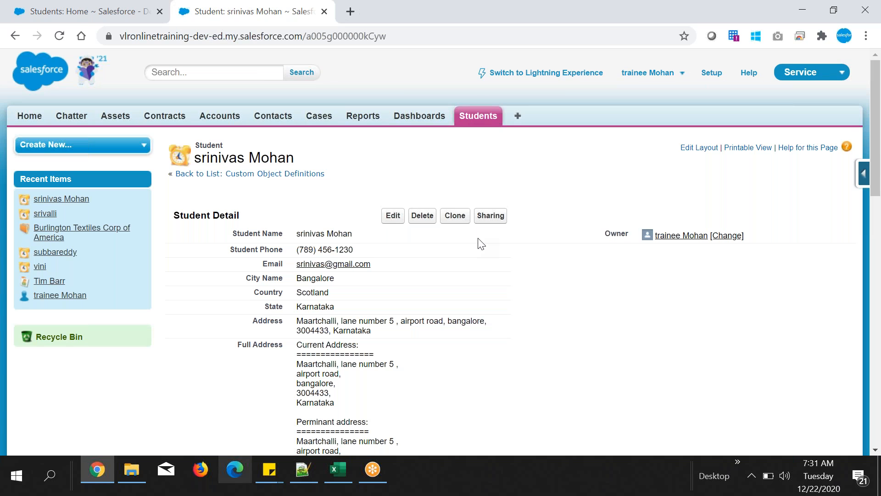
# - Edit the student record, set Discount Percentage to 10 and save the record
pyautogui.click(389, 221)
pyautogui.scroll(-8, 579, 323)
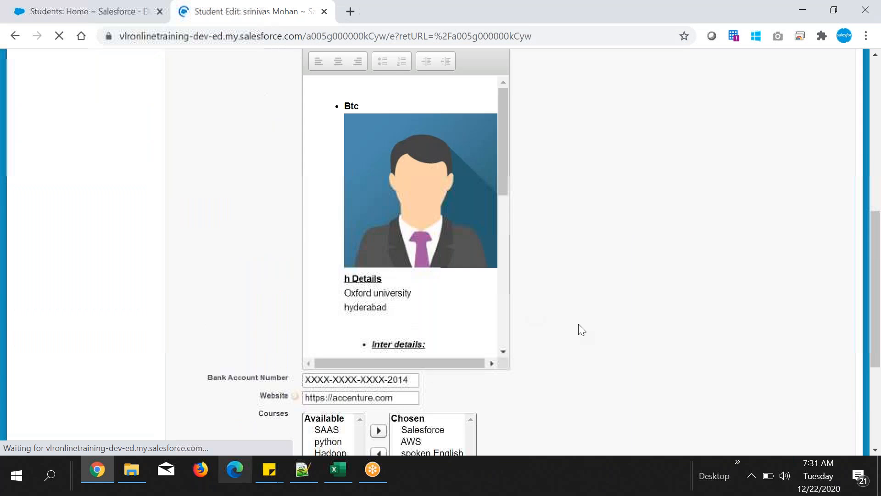
pyautogui.scroll(-12, 578, 324)
pyautogui.click(314, 352)
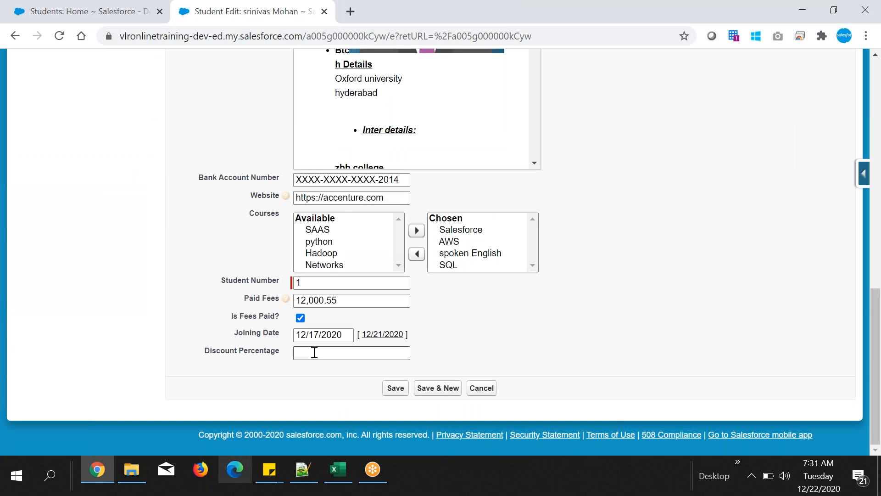
pyautogui.moveTo(205, 350); pyautogui.dragTo(318, 351)
pyautogui.click(318, 351)
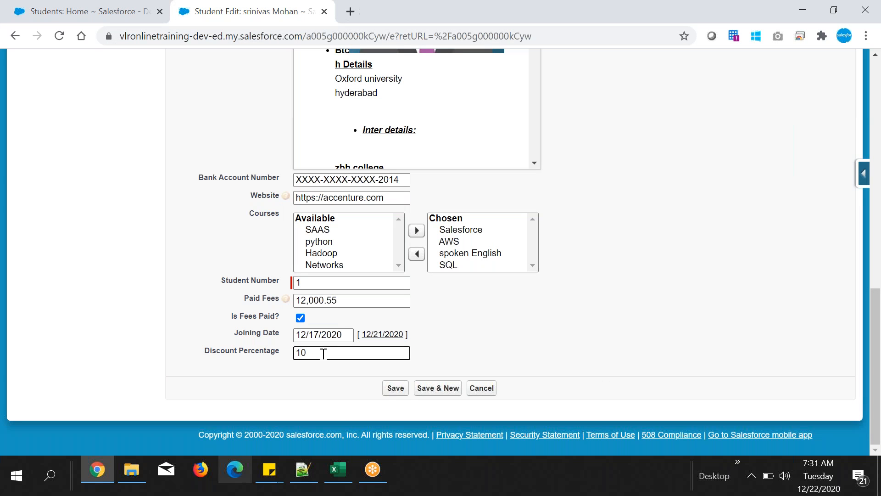
pyautogui.click(395, 391)
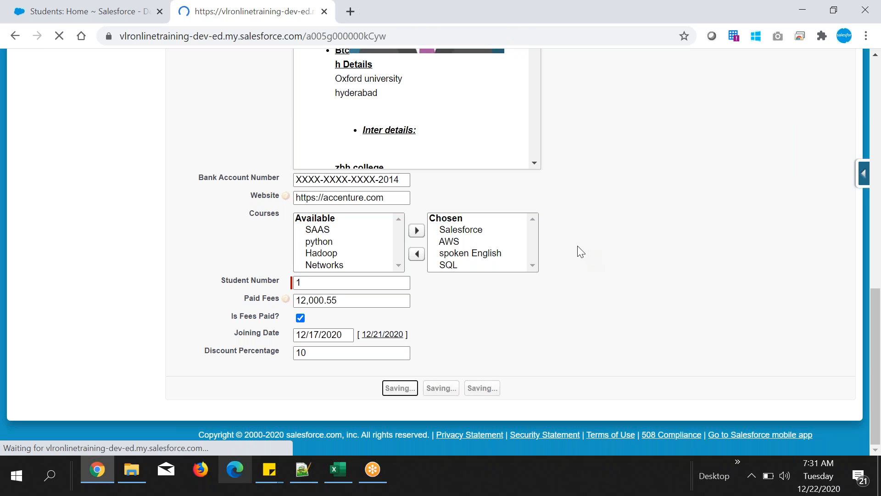
# - Examine how the Discount Percentage value is formatted on the saved student record, including its percent sign and decimals
pyautogui.scroll(-10, 586, 315)
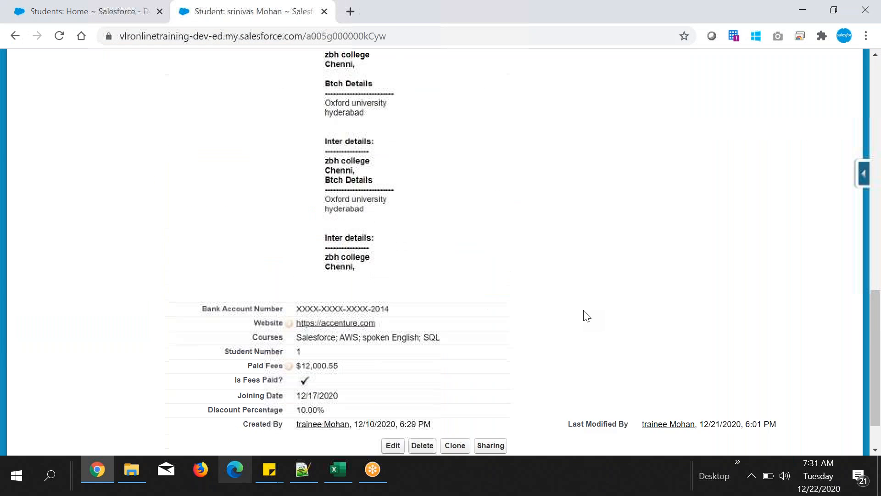
pyautogui.doubleClick(344, 357)
pyautogui.click(326, 356)
pyautogui.moveTo(319, 355); pyautogui.dragTo(327, 357)
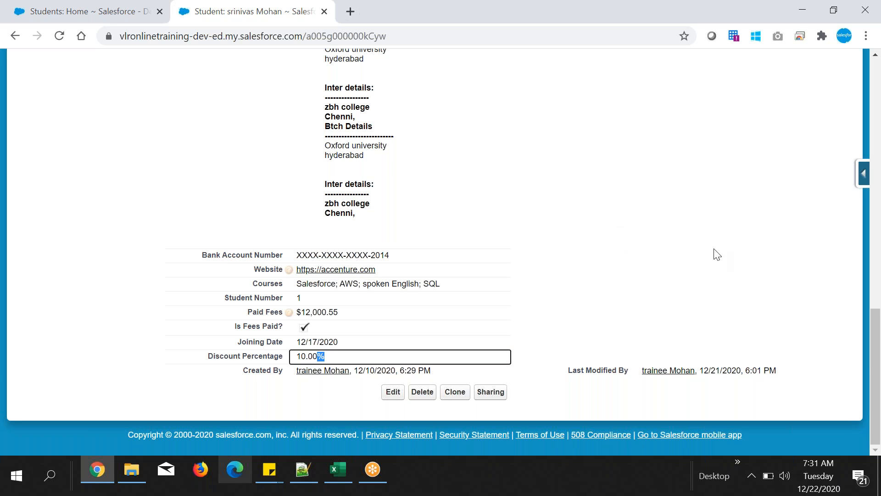
pyautogui.click(570, 219)
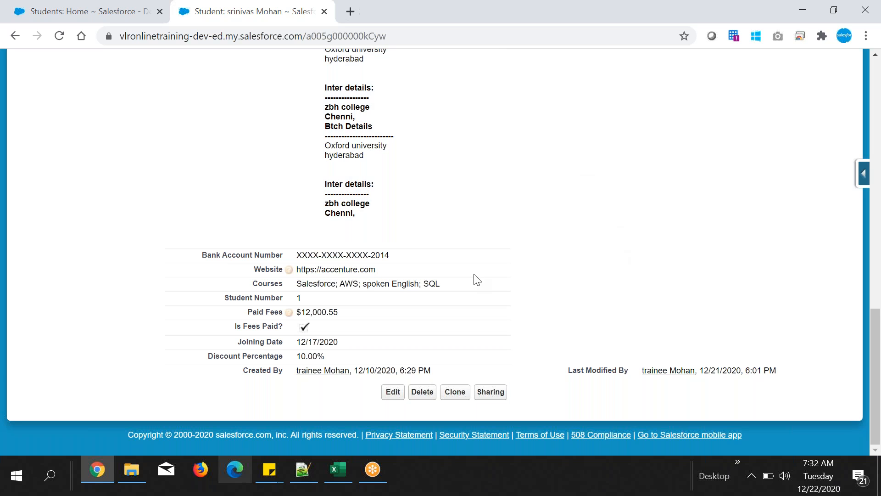
pyautogui.doubleClick(300, 359)
pyautogui.doubleClick(322, 357)
pyautogui.moveTo(309, 356); pyautogui.dragTo(318, 356)
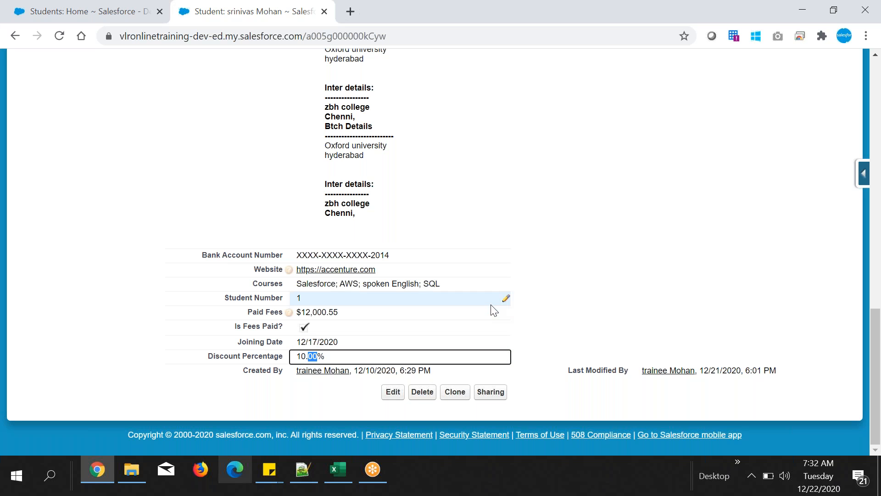
# - View the Student object's field definitions and compare the decimals of Paid Fees and Discount Percentage on the student record
pyautogui.scroll(15, 492, 315)
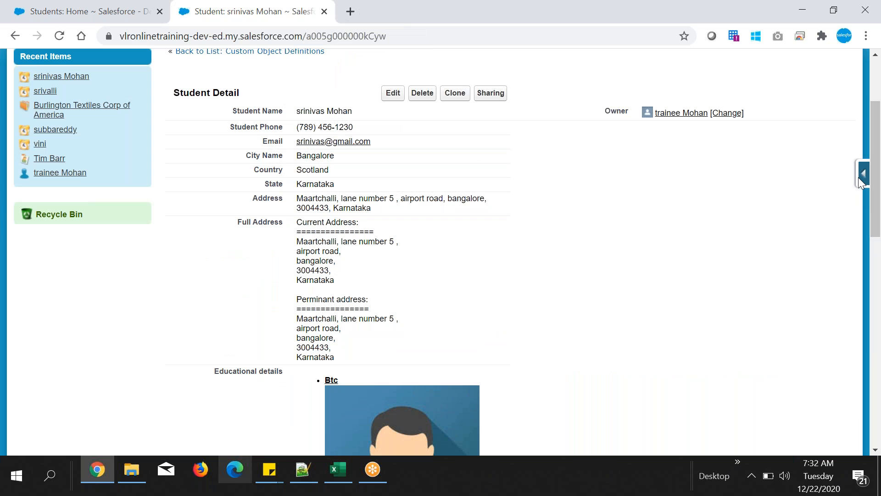
pyautogui.moveTo(863, 173)
pyautogui.click(758, 199)
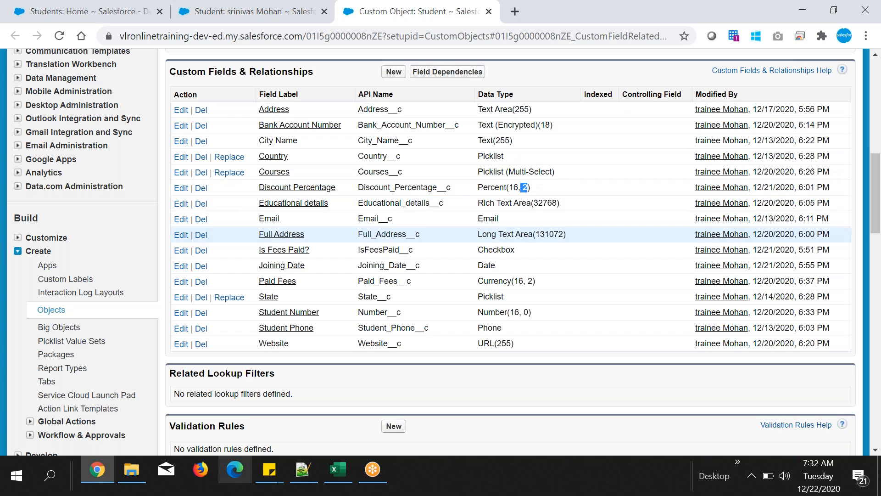
pyautogui.click(255, 12)
pyautogui.scroll(-10, 389, 223)
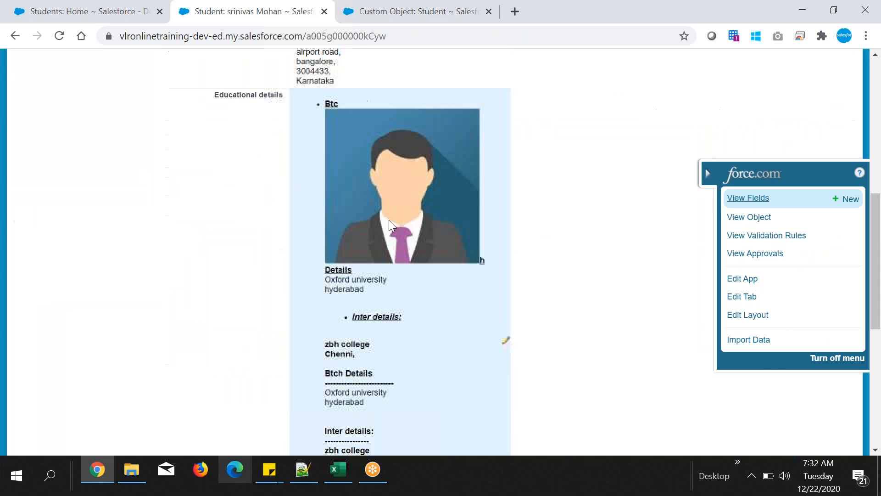
pyautogui.doubleClick(333, 311)
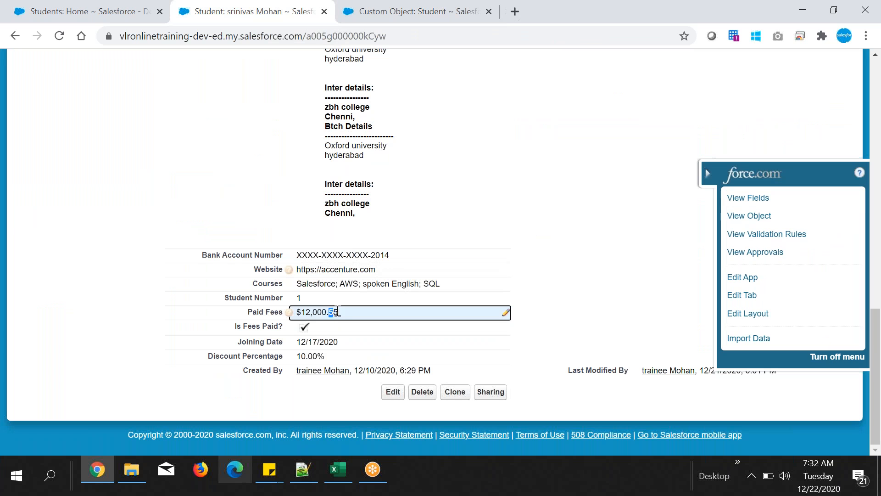
pyautogui.doubleClick(311, 357)
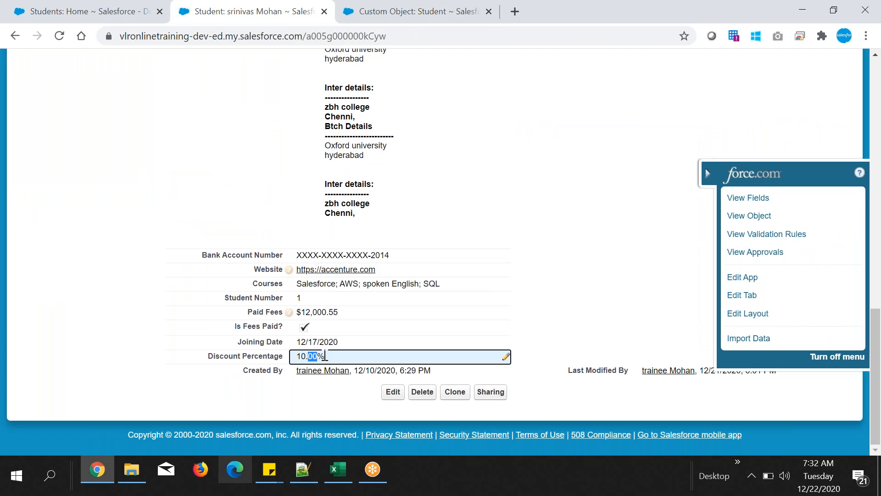
# - Start a new custom field on the Student object with the Geolocation data type and continue to its details
pyautogui.click(466, 2)
pyautogui.click(394, 72)
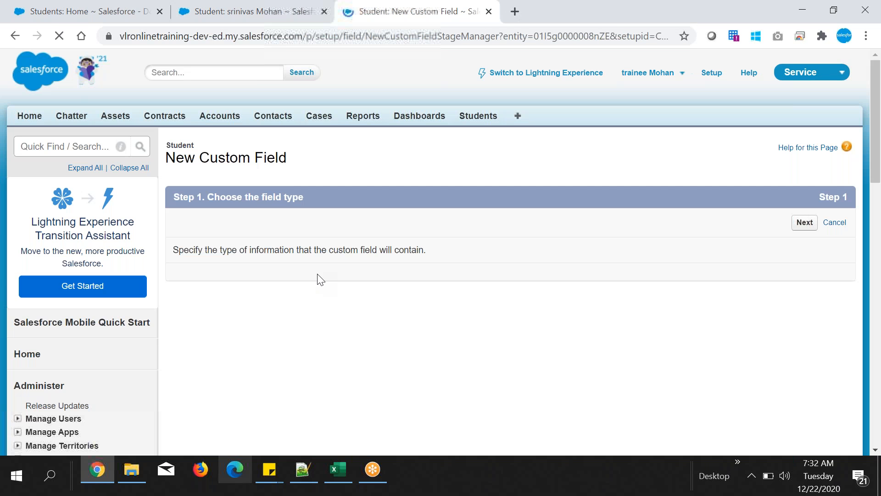
pyautogui.scroll(-8, 356, 284)
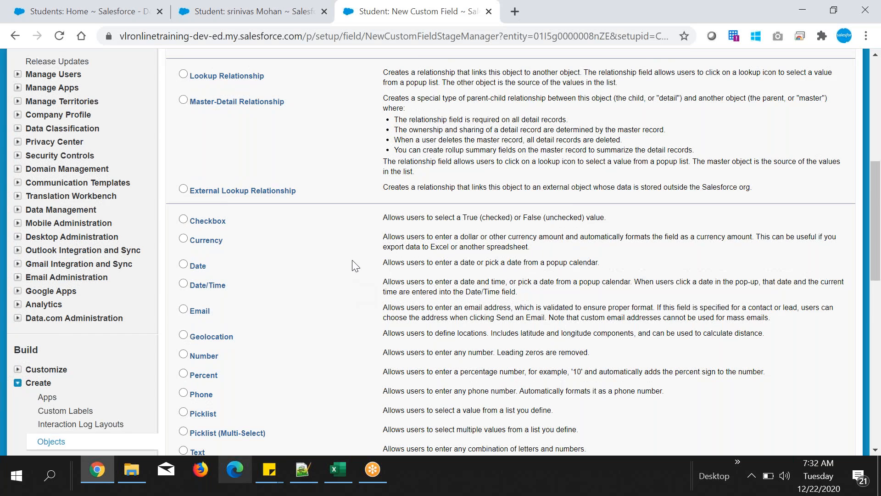
pyautogui.scroll(-3, 354, 263)
pyautogui.click(184, 196)
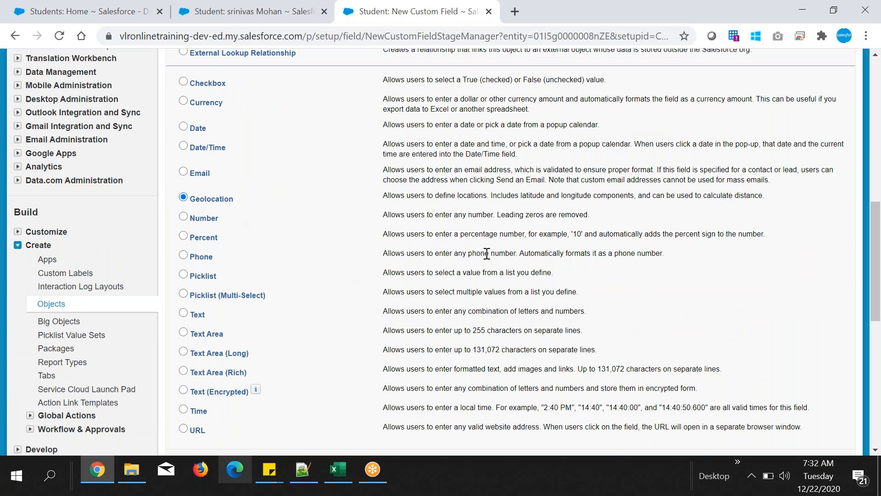
pyautogui.scroll(-6, 777, 276)
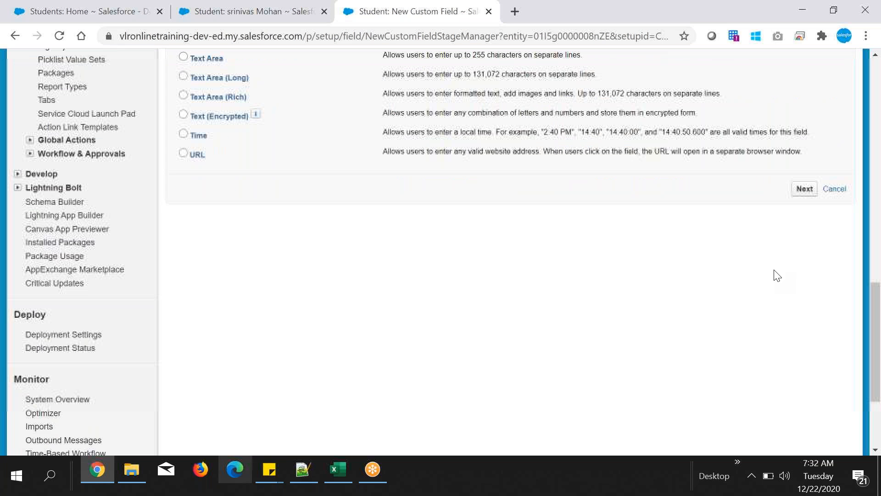
pyautogui.click(800, 191)
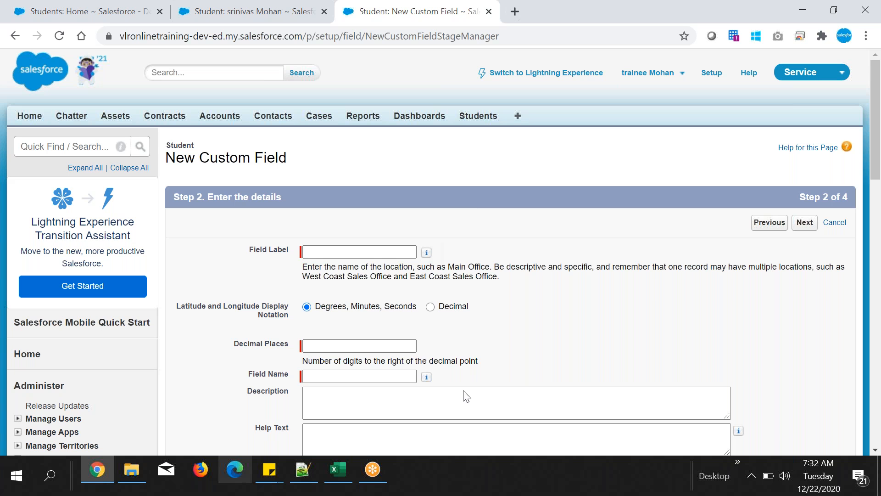
# - Search the web for "google maps" in a new browser tab and open the Google Maps result in a separate tab
pyautogui.click(514, 10)
pyautogui.write('google maps')
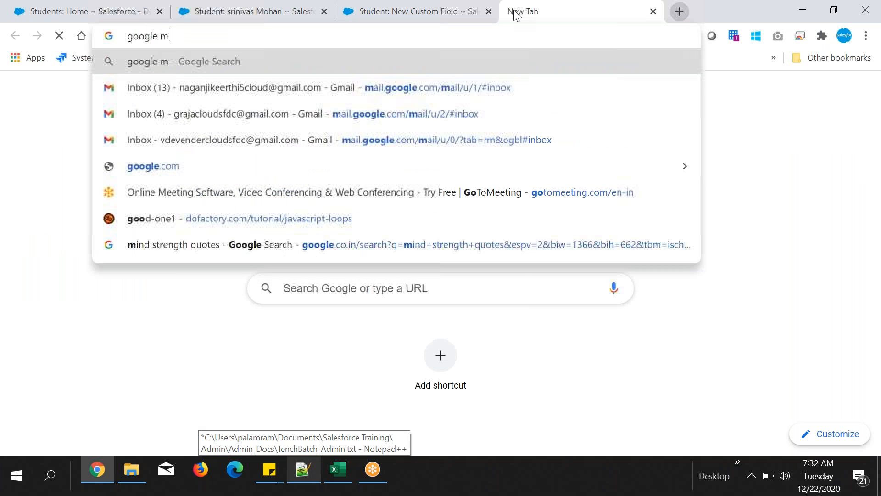
pyautogui.press('Return')
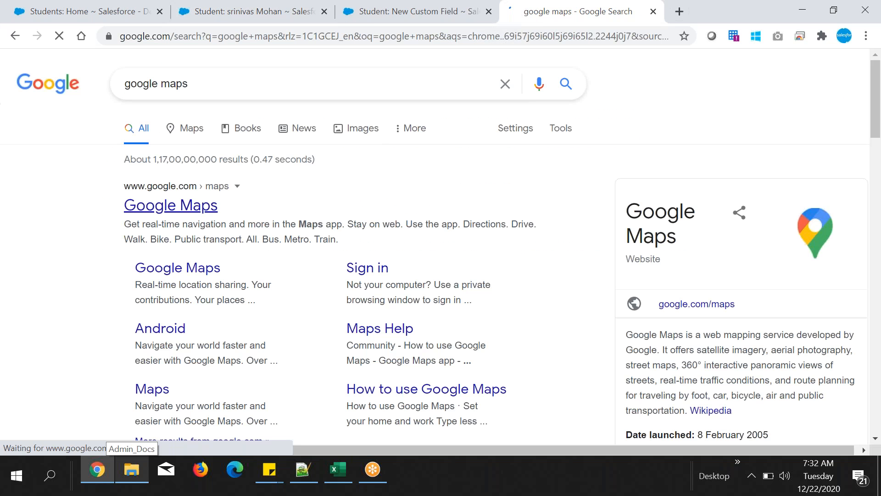
pyautogui.keyDown('ctrl'); pyautogui.click(197, 208); pyautogui.keyUp('ctrl')
# - Search Google for "geo location using latitude and longitude"
pyautogui.doubleClick(180, 86)
pyautogui.moveTo(193, 86); pyautogui.dragTo(118, 88)
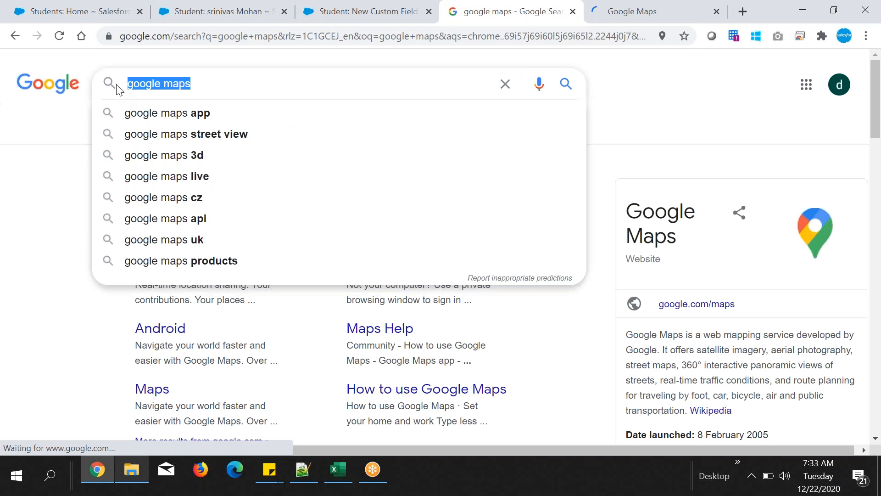
pyautogui.write('geo locatio')
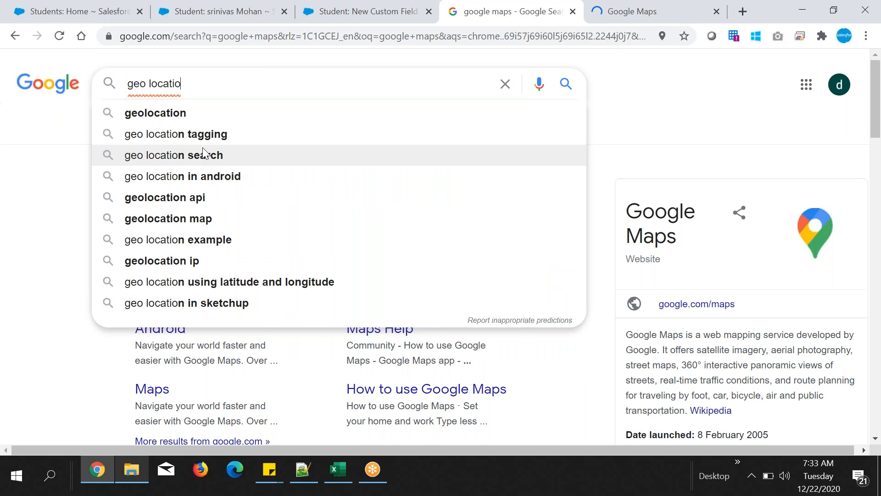
pyautogui.click(204, 281)
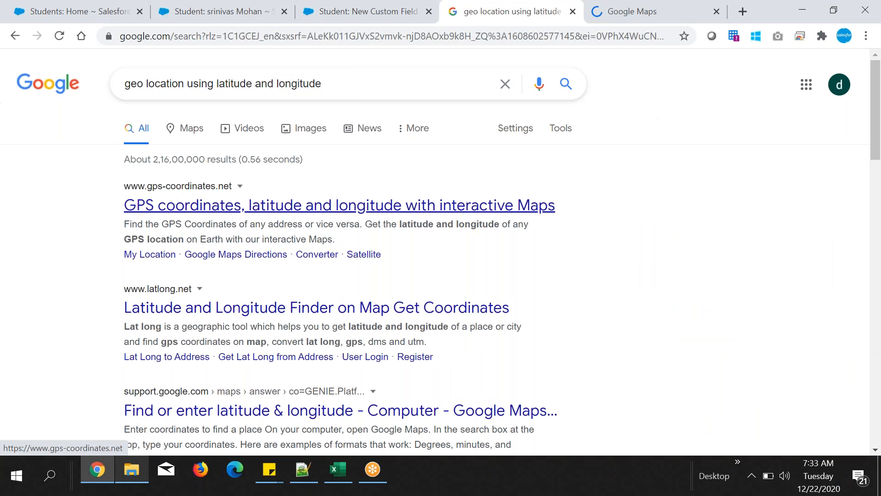
# - Open the first three latitude and longitude search results in separate tabs and switch to Google Maps
pyautogui.middleClick(198, 207)
pyautogui.middleClick(264, 309)
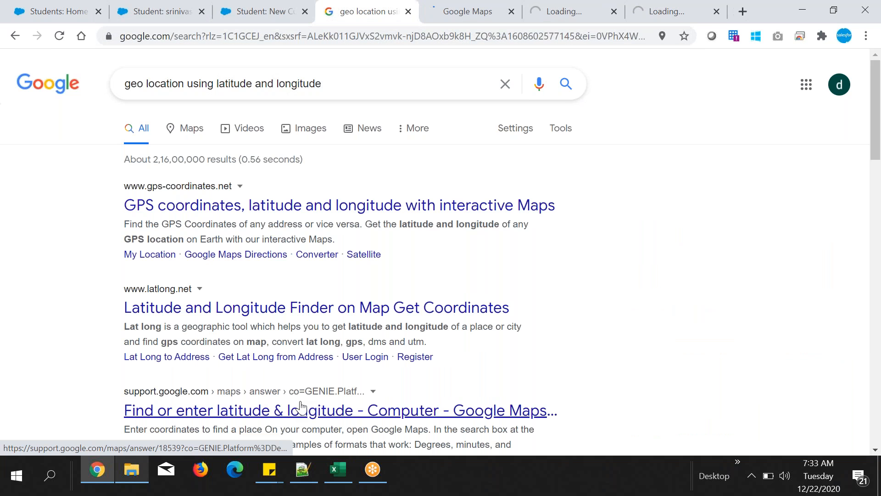
pyautogui.middleClick(300, 408)
pyautogui.click(408, 12)
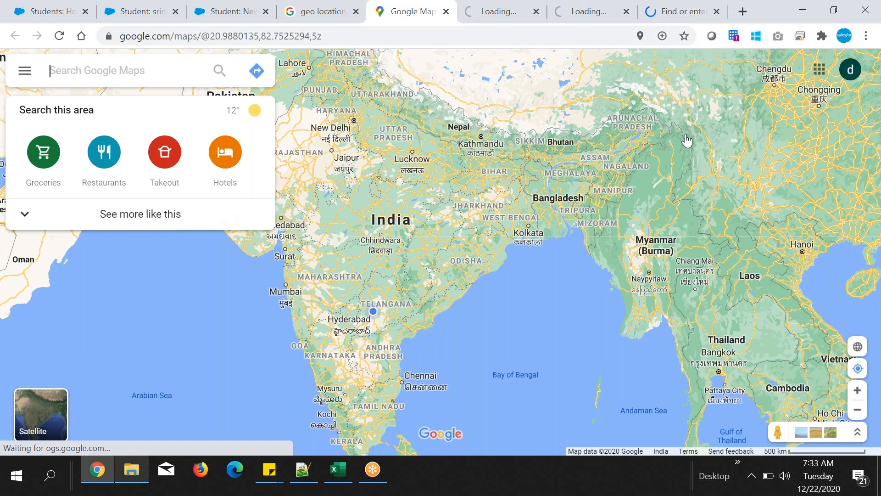
# - Add the lines "lattidute" and "longitude" on lines 140 and 141 of TenchBatch_Admin.txt in Notepad++
pyautogui.click(294, 465)
pyautogui.click(156, 381)
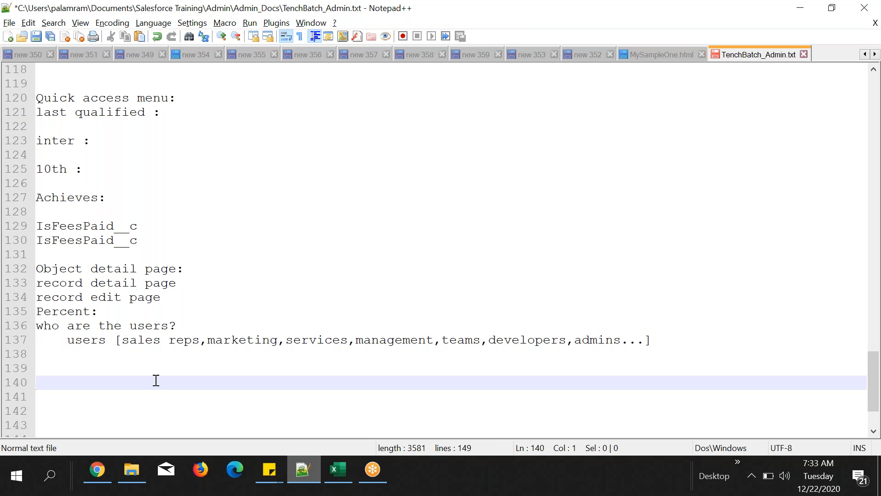
pyautogui.write('lattidute')
pyautogui.press('Return')
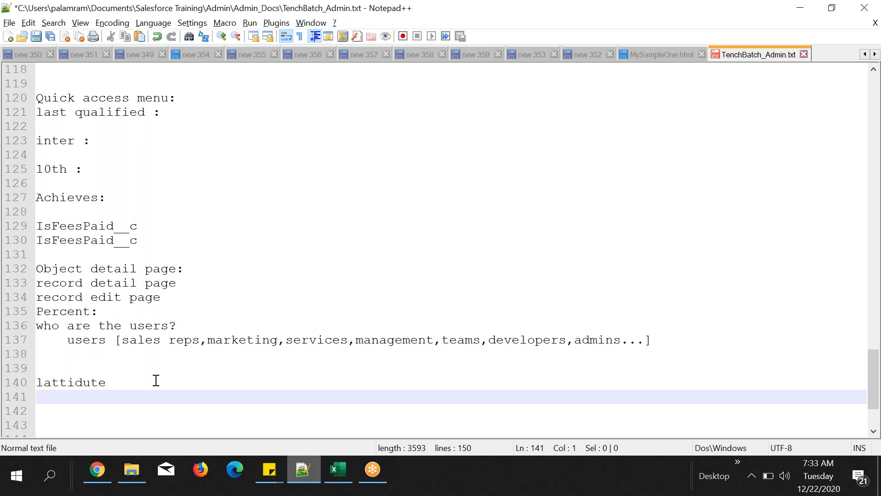
pyautogui.write('logitute')
pyautogui.press('BackSpace')
pyautogui.press('BackSpace')
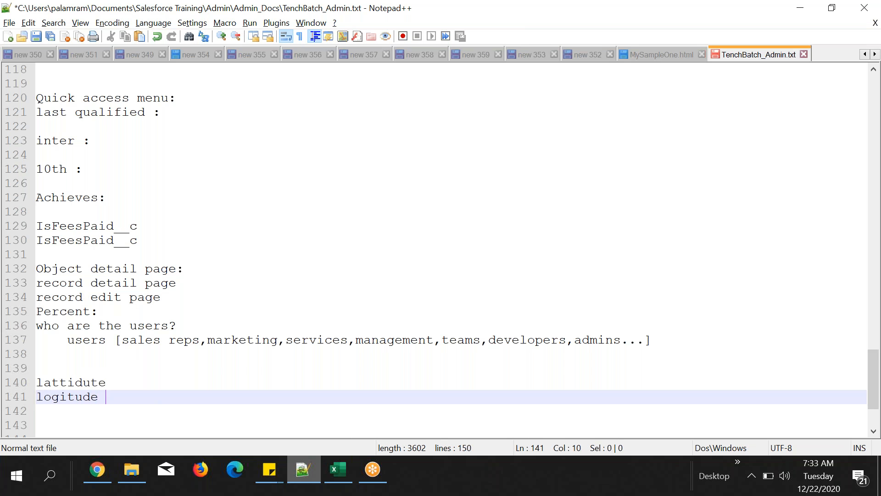
pyautogui.click(55, 400)
pyautogui.write('n')
pyautogui.moveTo(108, 398); pyautogui.dragTo(137, 403)
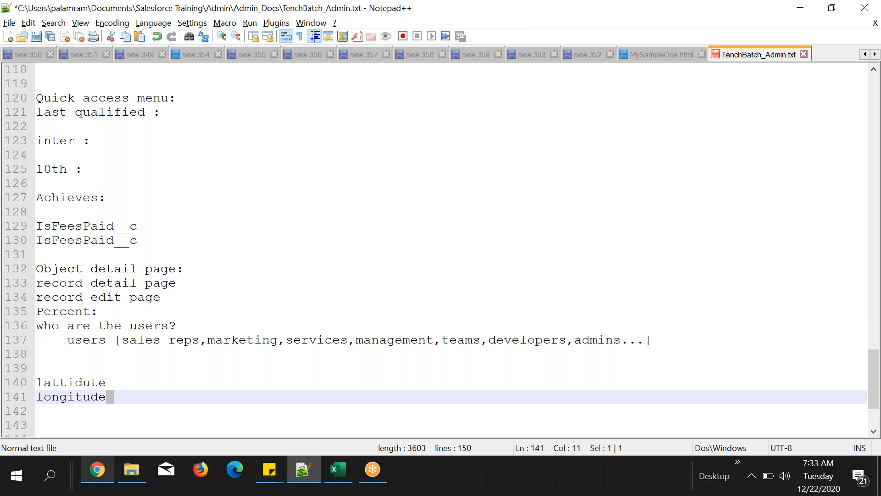
# - Switch to Google Maps in Chrome, select India, and look up the coordinates of points in India and Iran
pyautogui.click(97, 469)
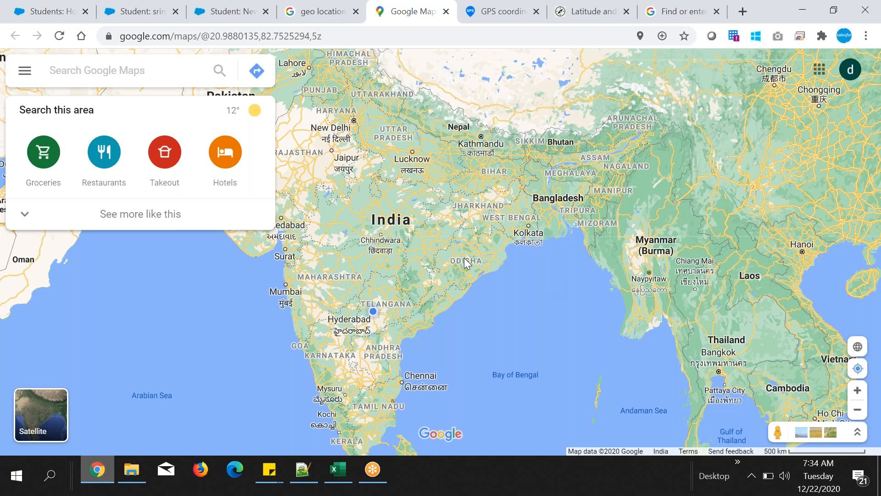
pyautogui.click(390, 221)
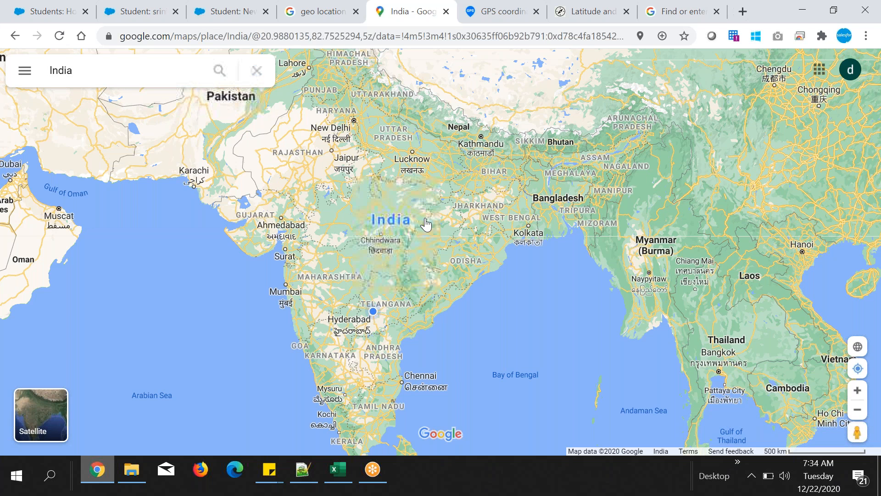
pyautogui.scroll(-1, 426, 225)
pyautogui.moveTo(416, 236); pyautogui.dragTo(568, 242)
pyautogui.click(566, 237)
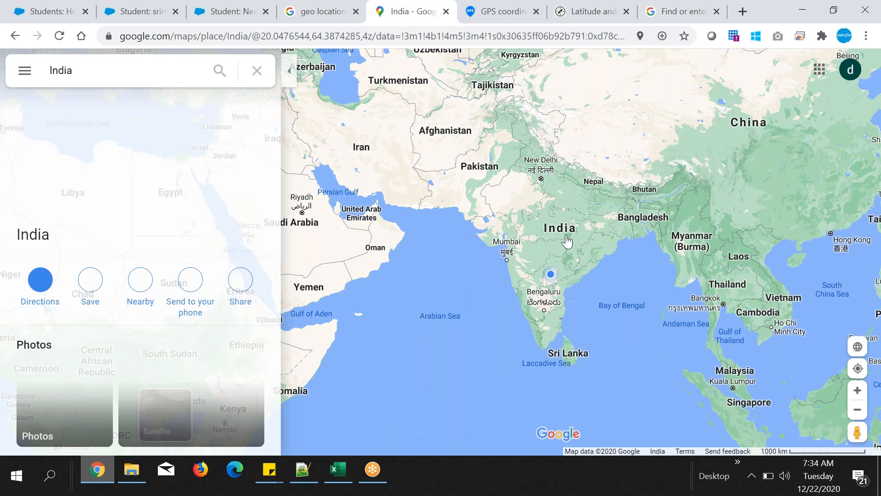
pyautogui.rightClick(555, 228)
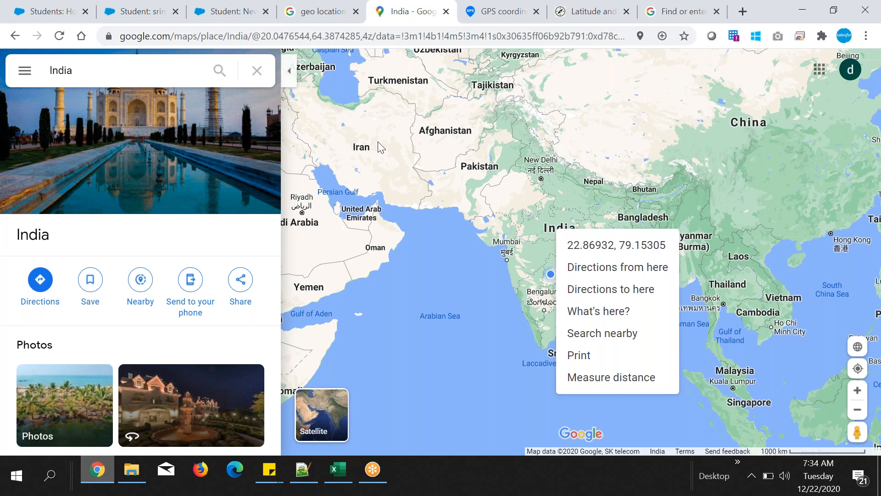
pyautogui.rightClick(365, 151)
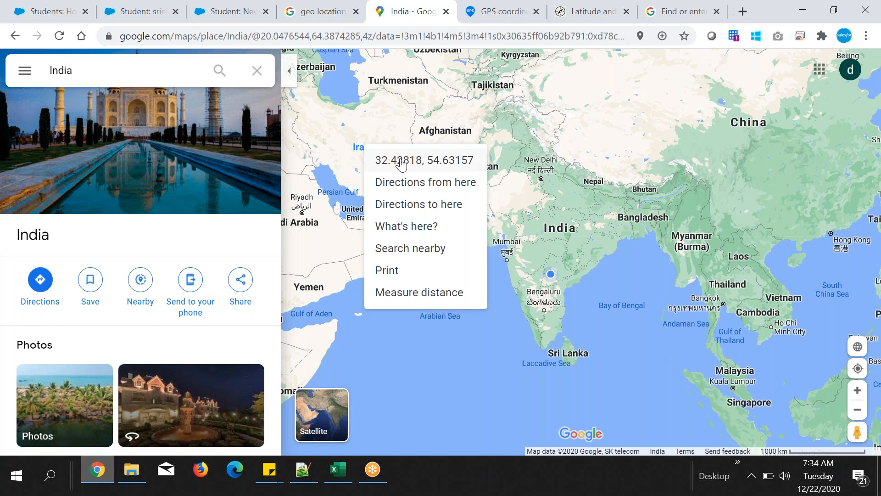
# - Allow the GPS coordinates site to know the location, skim its page, and return to Google Maps
pyautogui.click(502, 13)
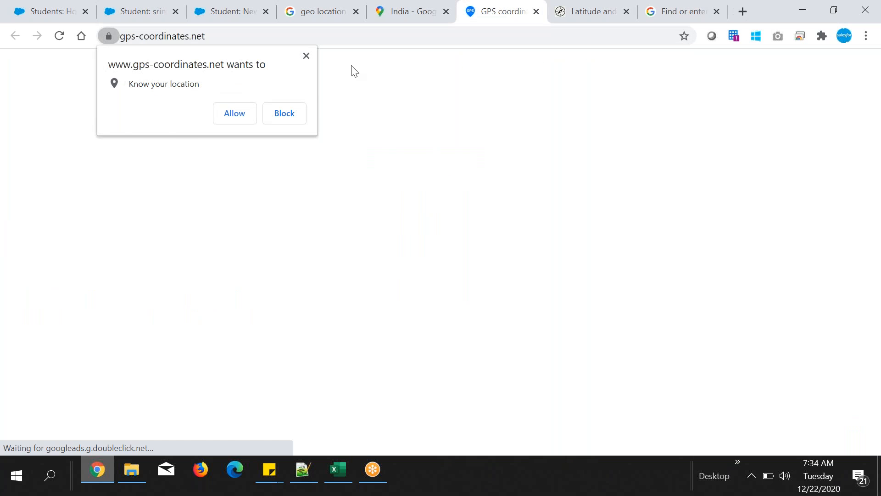
pyautogui.click(231, 113)
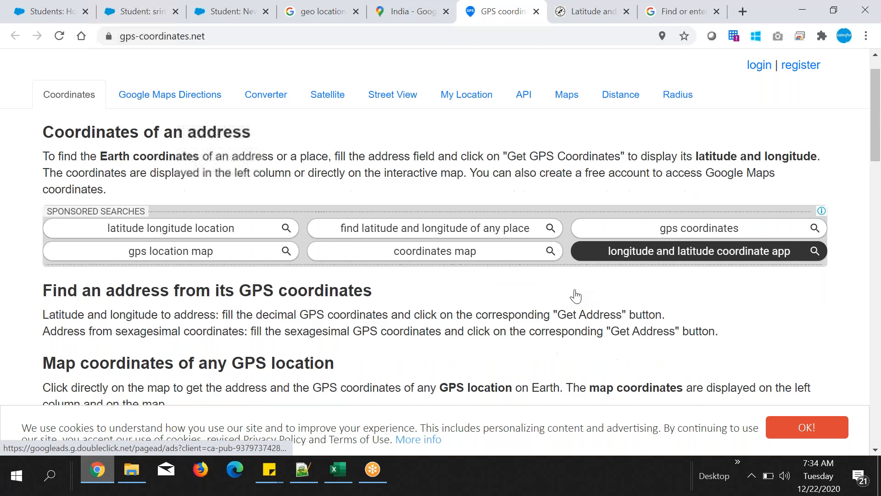
pyautogui.scroll(-5, 576, 296)
pyautogui.hotkey('ctrl', 'shift', 'Tab')
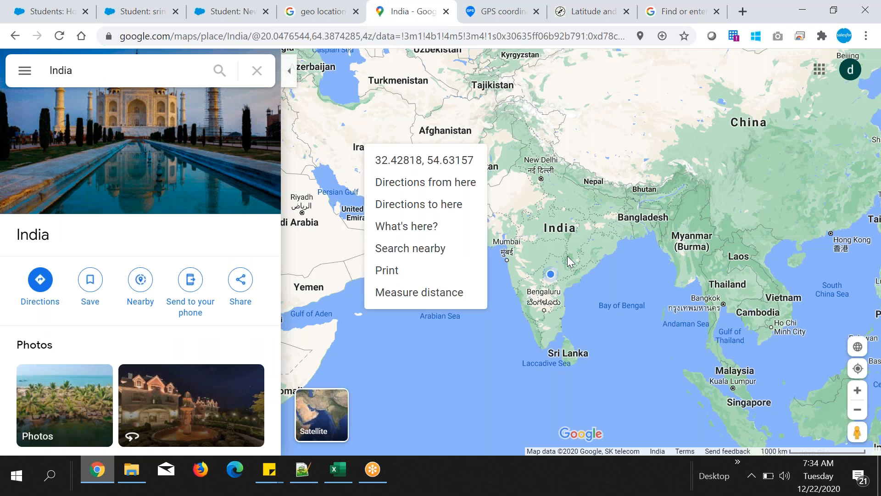
# - Examine the latitude and longitude in the Google Maps address for two different map positions in central India
pyautogui.scroll(10, 567, 255)
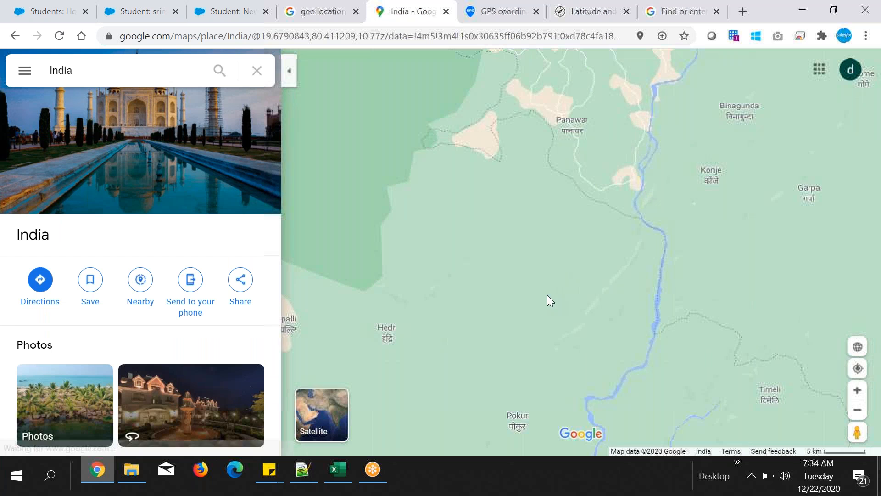
pyautogui.scroll(-1, 544, 296)
pyautogui.moveTo(533, 361); pyautogui.dragTo(531, 156)
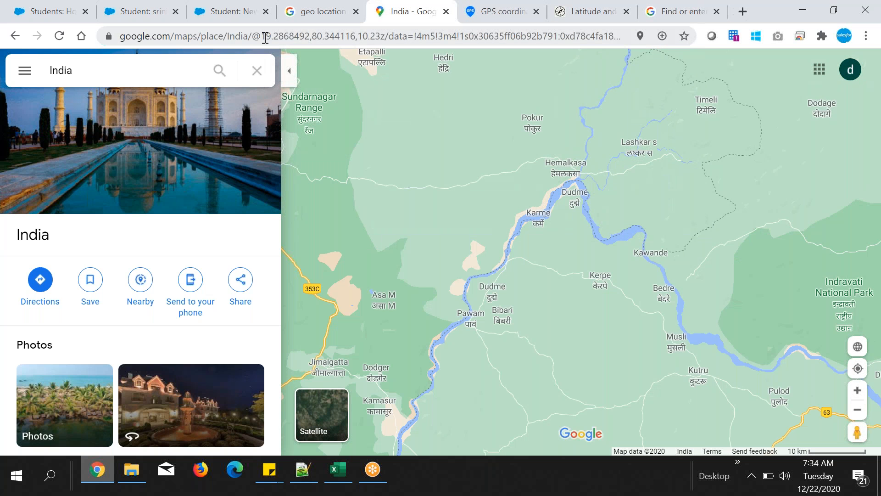
pyautogui.moveTo(264, 37); pyautogui.dragTo(354, 36)
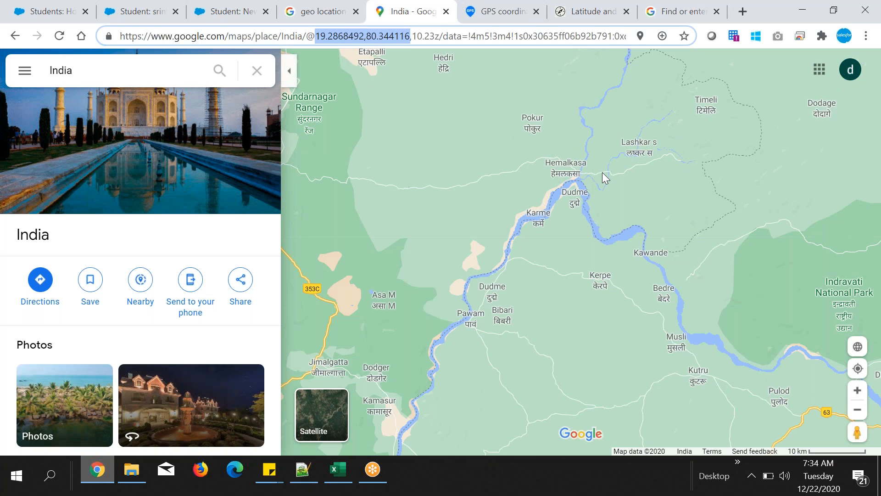
pyautogui.click(592, 194)
pyautogui.moveTo(595, 257); pyautogui.dragTo(559, 436)
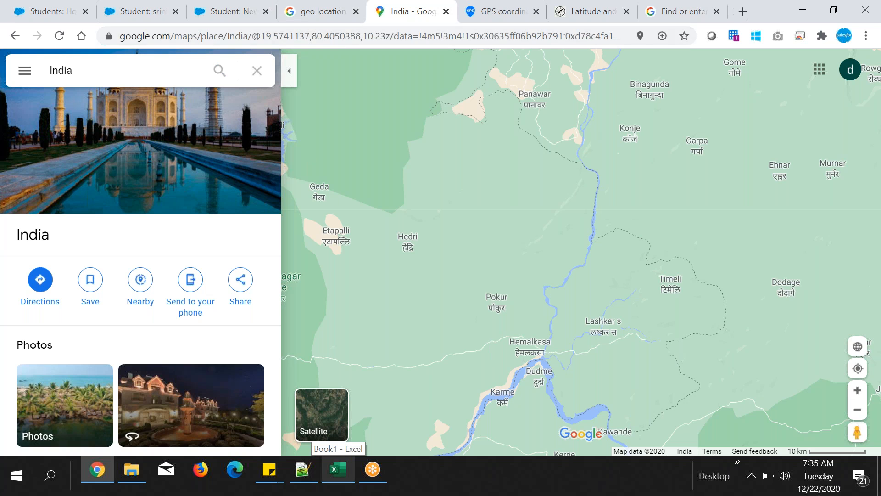
pyautogui.moveTo(252, 35); pyautogui.dragTo(362, 36)
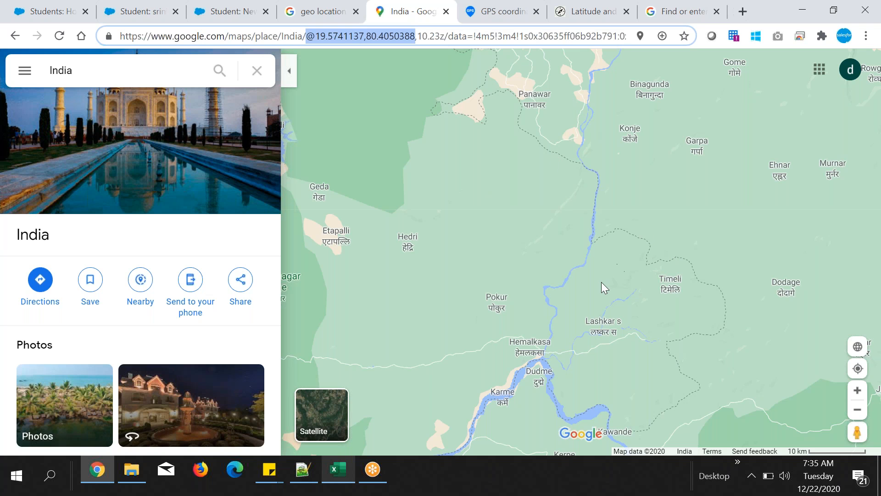
# - Find Jabalpur on the map north of Nagpur and open its place details
pyautogui.moveTo(557, 293); pyautogui.dragTo(826, 339)
pyautogui.moveTo(525, 122); pyautogui.dragTo(517, 268)
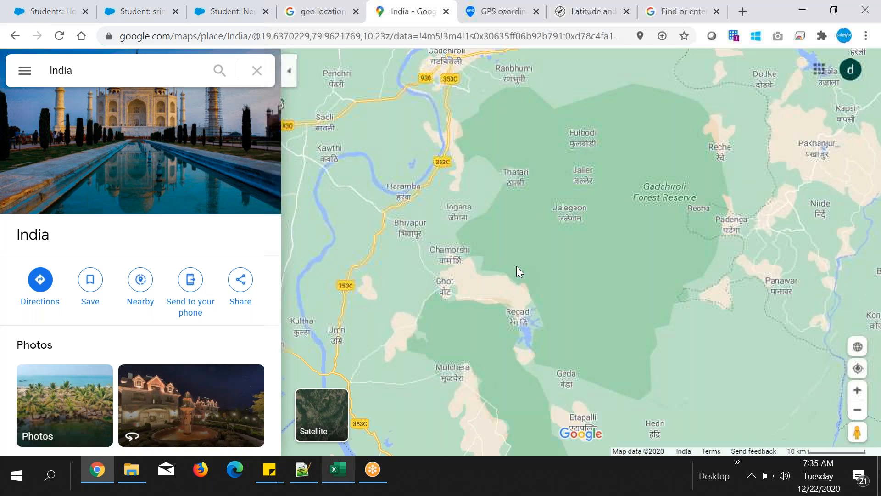
pyautogui.moveTo(659, 225); pyautogui.dragTo(654, 297)
pyautogui.scroll(-2, 659, 276)
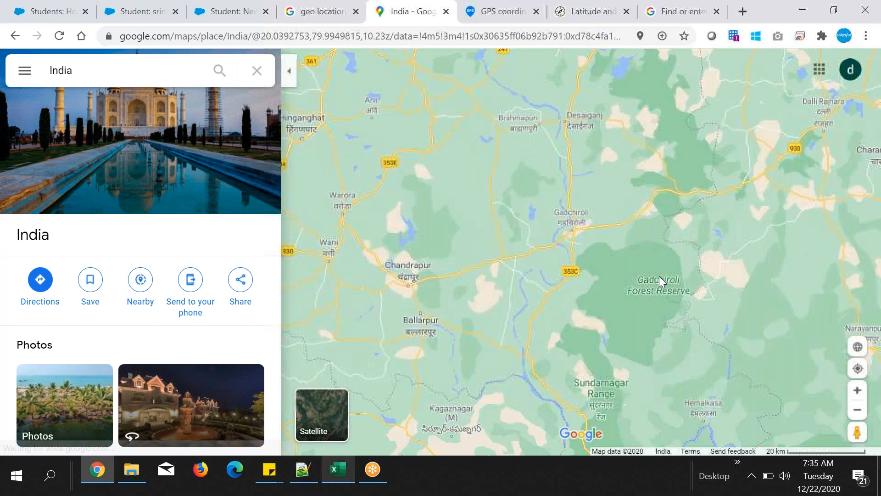
pyautogui.scroll(-5, 659, 276)
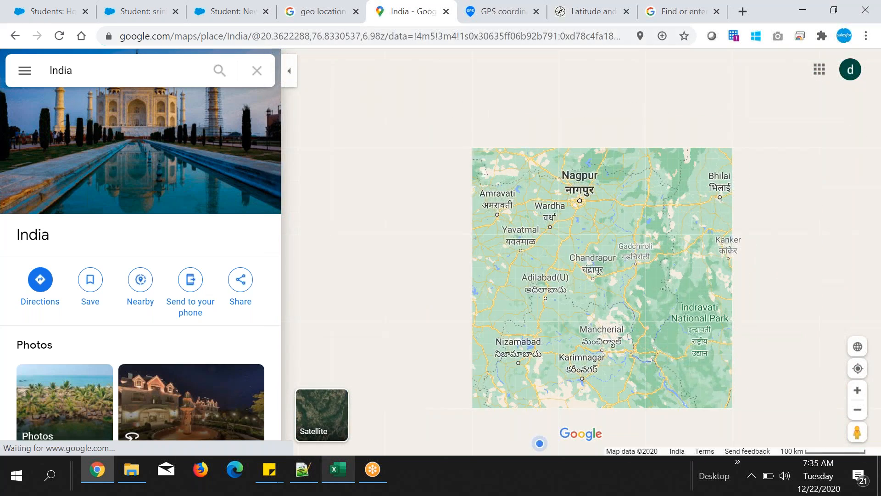
pyautogui.scroll(3, 659, 276)
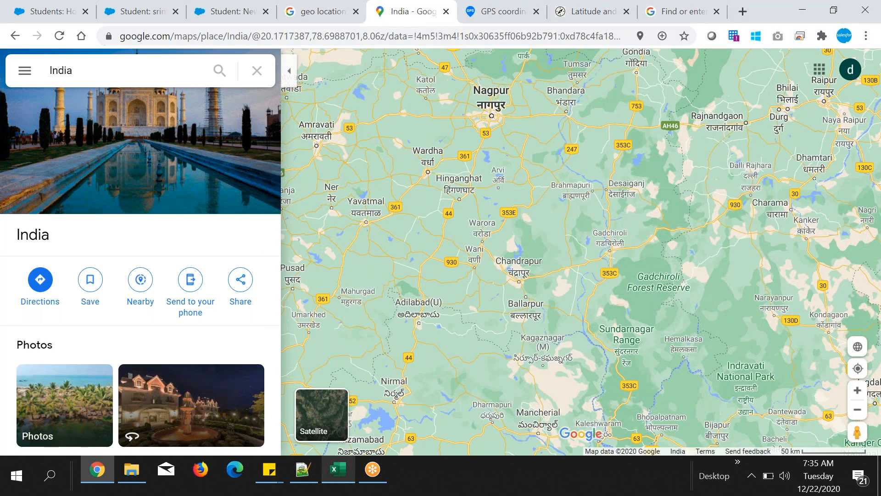
pyautogui.moveTo(584, 96); pyautogui.dragTo(585, 159)
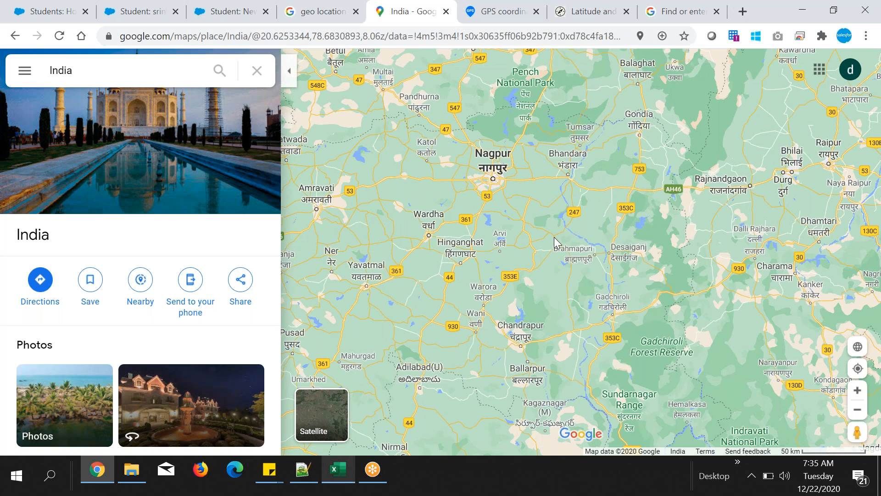
pyautogui.scroll(1, 554, 237)
pyautogui.moveTo(552, 138); pyautogui.dragTo(604, 427)
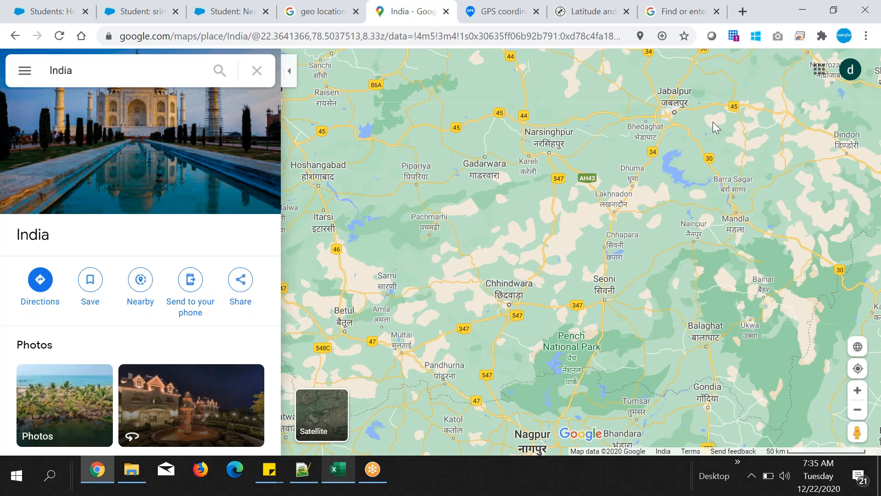
pyautogui.moveTo(712, 122); pyautogui.dragTo(595, 247)
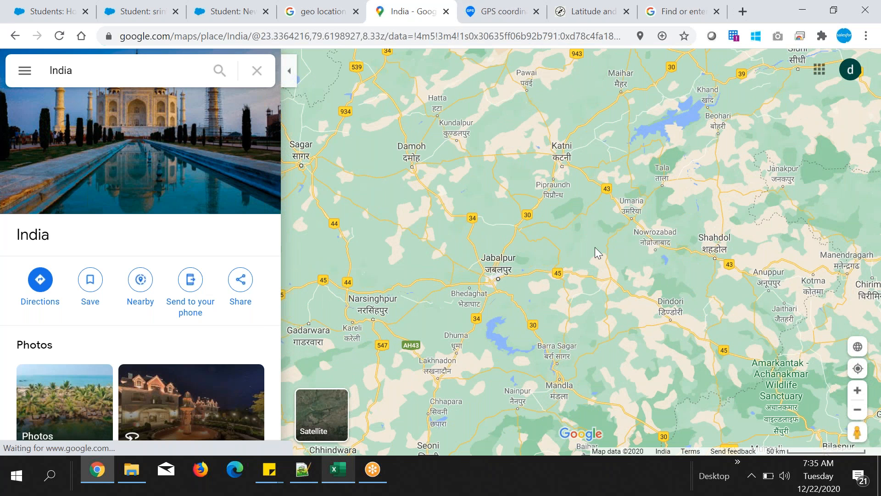
pyautogui.click(504, 258)
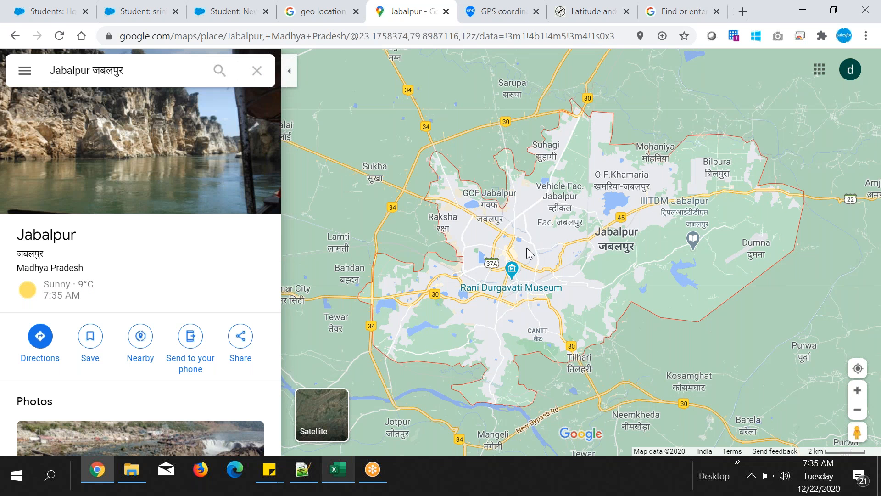
# - Copy the coordinates of a point beside the Jabalpur label and paste them below the longitude line in the Notepad++ notes
pyautogui.rightClick(612, 212)
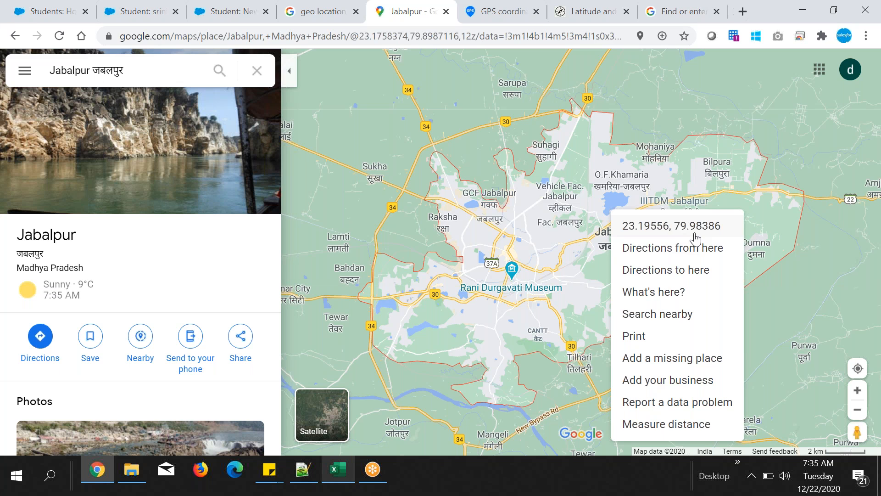
pyautogui.click(631, 228)
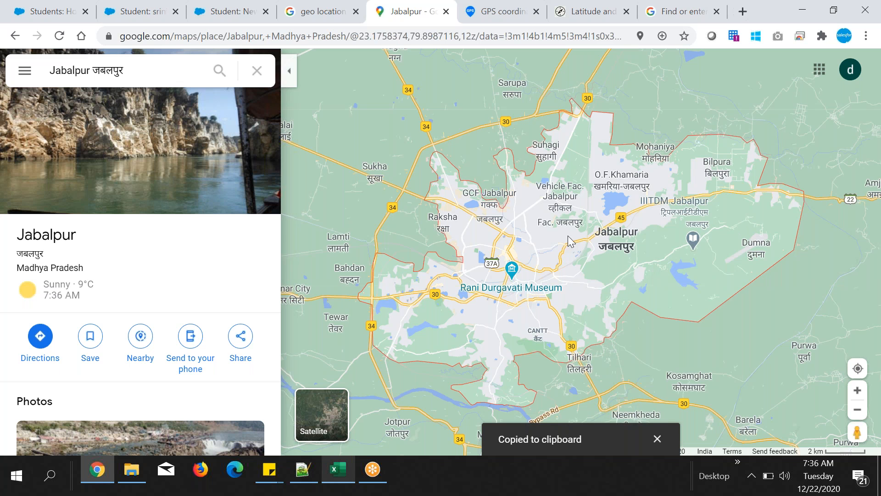
pyautogui.click(311, 461)
pyautogui.press('Return')
pyautogui.press('Return')
pyautogui.hotkey('ctrl', 'v')
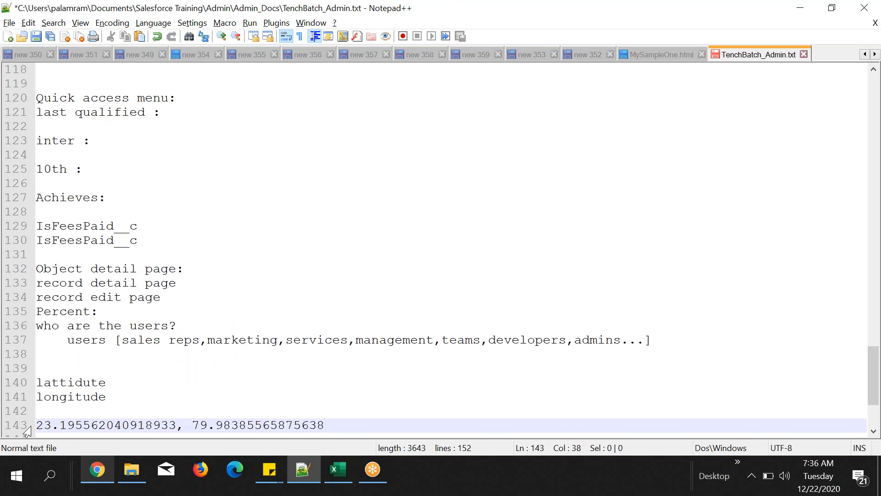
# - In the Salesforce new custom field form, set the field label to "Geo Location" and the decimal places to 4
pyautogui.click(94, 470)
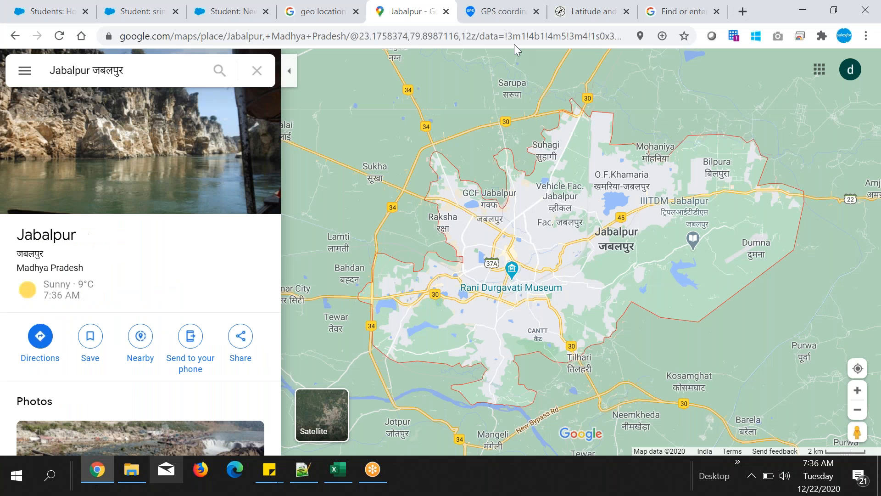
pyautogui.click(235, 17)
pyautogui.click(336, 251)
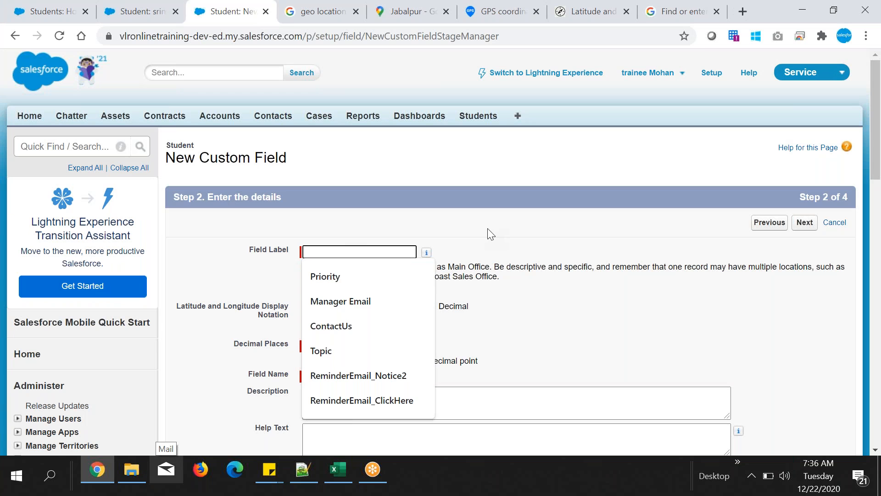
pyautogui.write('L')
pyautogui.press('BackSpace')
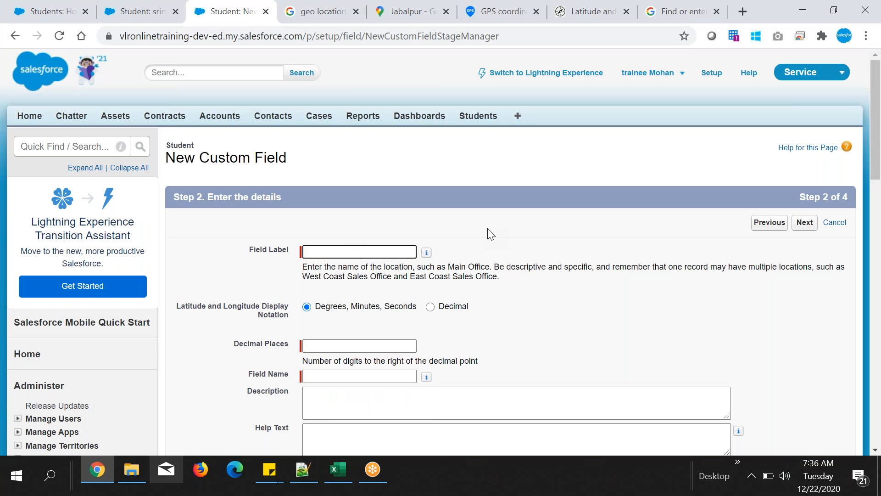
pyautogui.write('Geo Location')
pyautogui.click(399, 348)
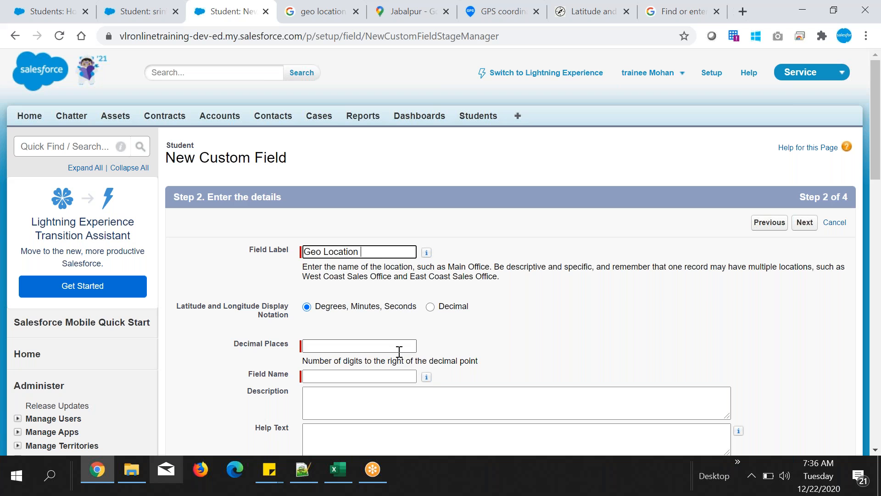
pyautogui.scroll(-4, 519, 332)
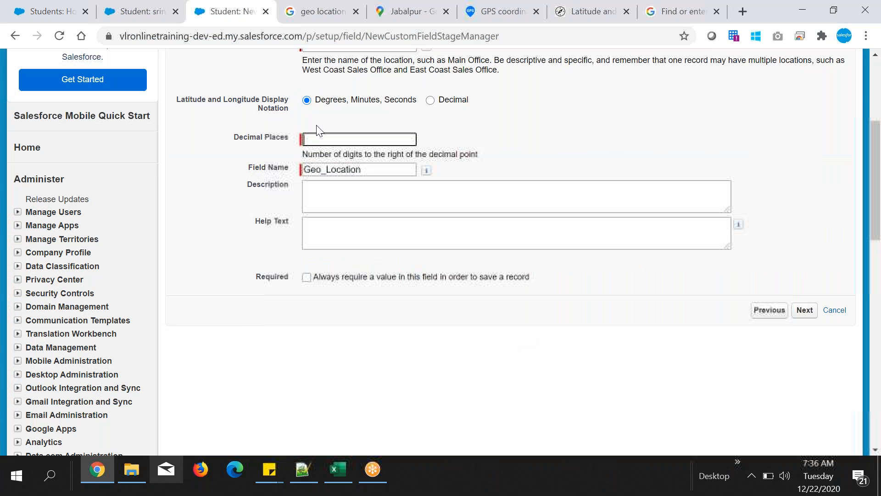
pyautogui.write('4')
# - Try the Decimal option for the latitude and longitude display notation and return it to Degrees, Minutes, Seconds
pyautogui.scroll(1, 458, 137)
pyautogui.click(430, 169)
pyautogui.click(307, 169)
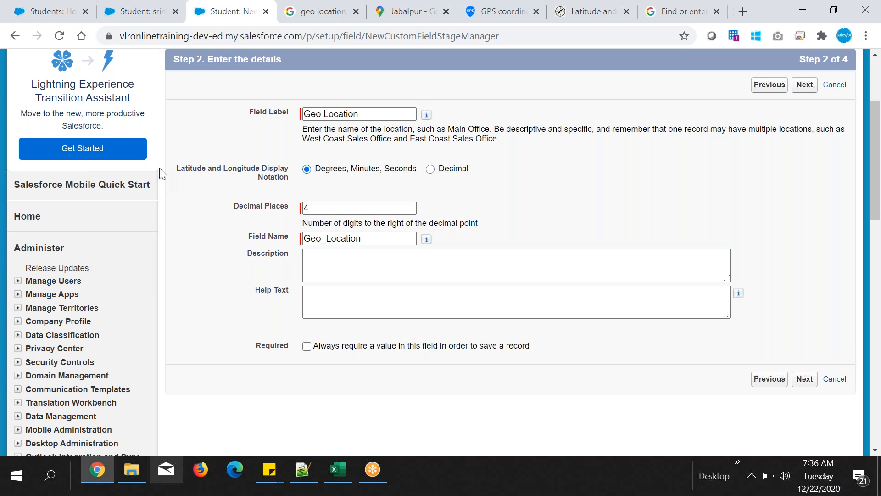
pyautogui.moveTo(178, 168); pyautogui.dragTo(294, 181)
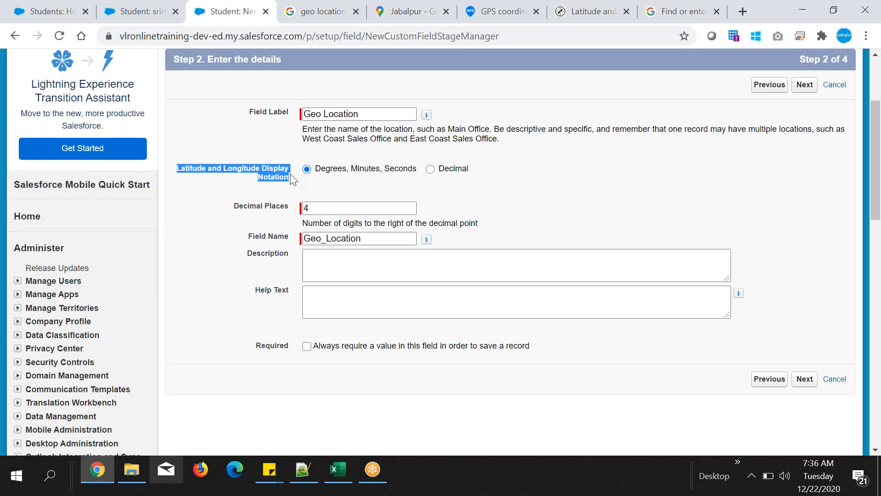
# - Review the Geo Location field name and help text settings and continue to the field-level security stage
pyautogui.click(616, 173)
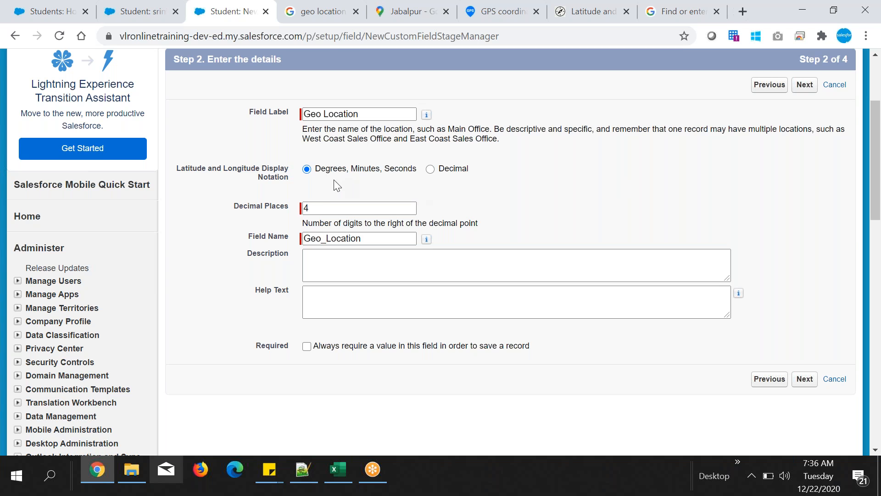
pyautogui.moveTo(248, 238); pyautogui.dragTo(288, 238)
pyautogui.click(254, 295)
pyautogui.scroll(3, 807, 224)
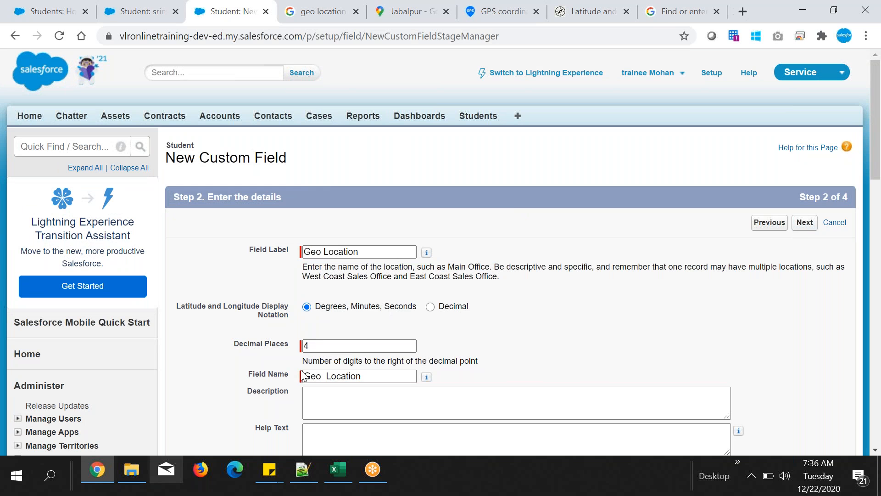
pyautogui.click(809, 229)
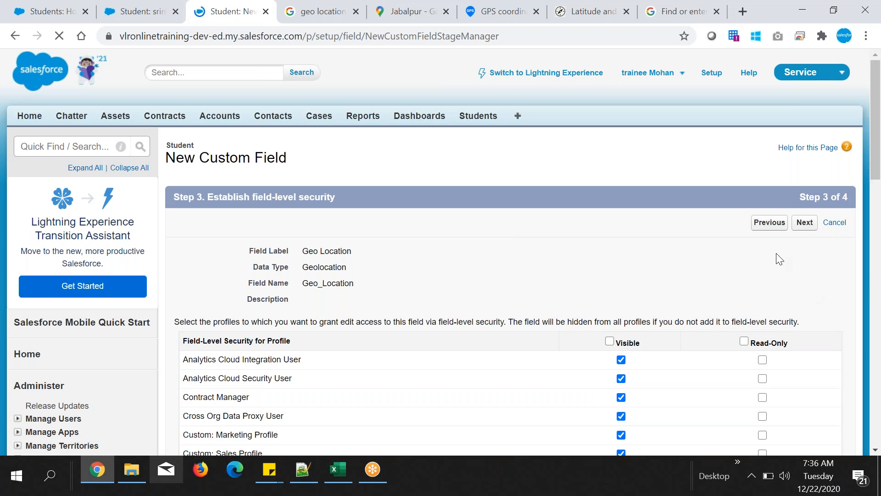
# - Make the Geo Location field visible only to the System Administrator profile and save the new field
pyautogui.scroll(-2, 488, 232)
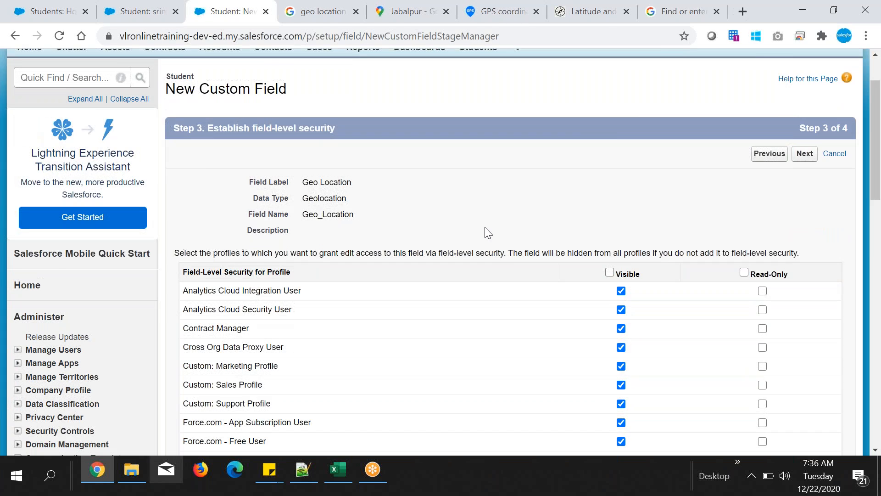
pyautogui.scroll(-4, 488, 232)
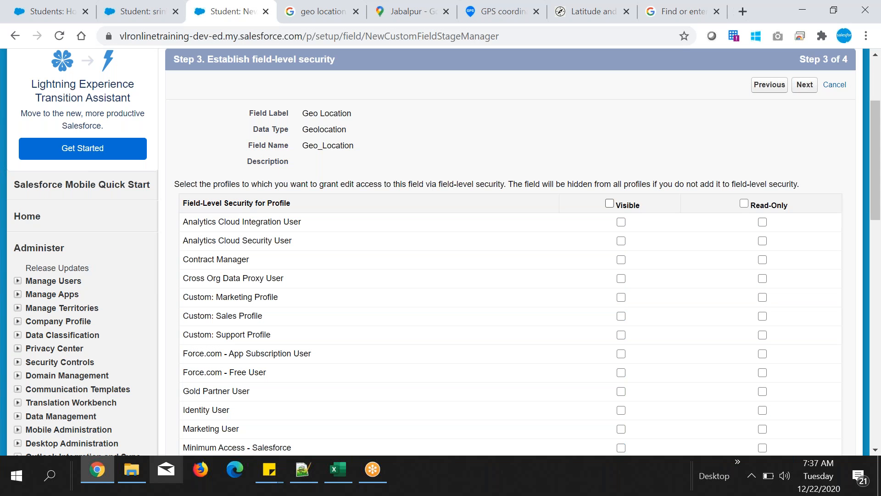
pyautogui.scroll(-5, 321, 216)
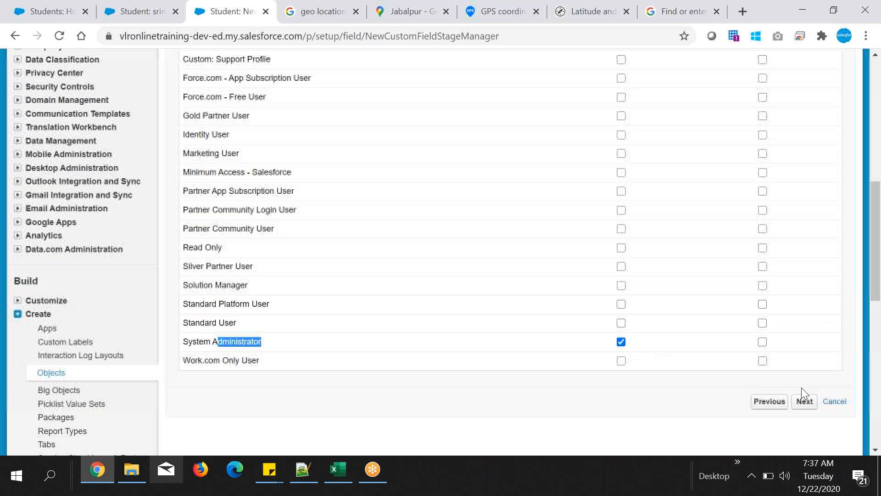
pyautogui.click(804, 400)
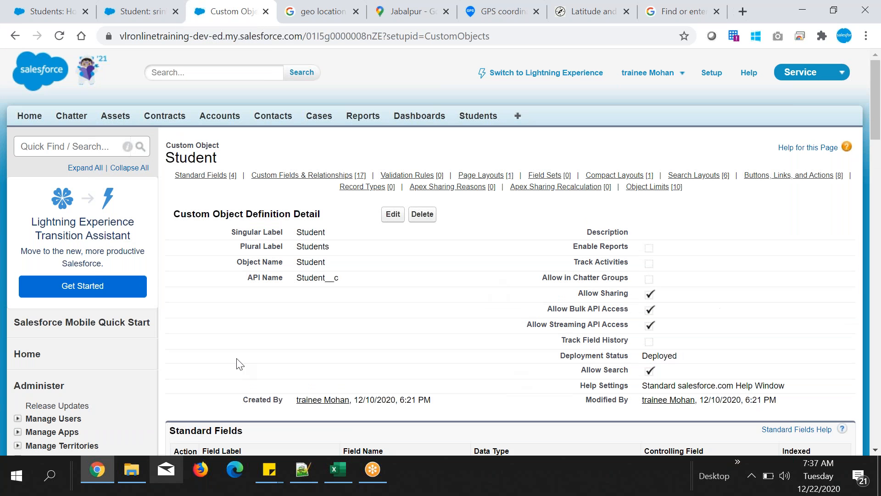
# - Find Geo Location among the Student object's custom fields, check its API name, and open its field definition to review the geolocation options
pyautogui.scroll(-8, 491, 301)
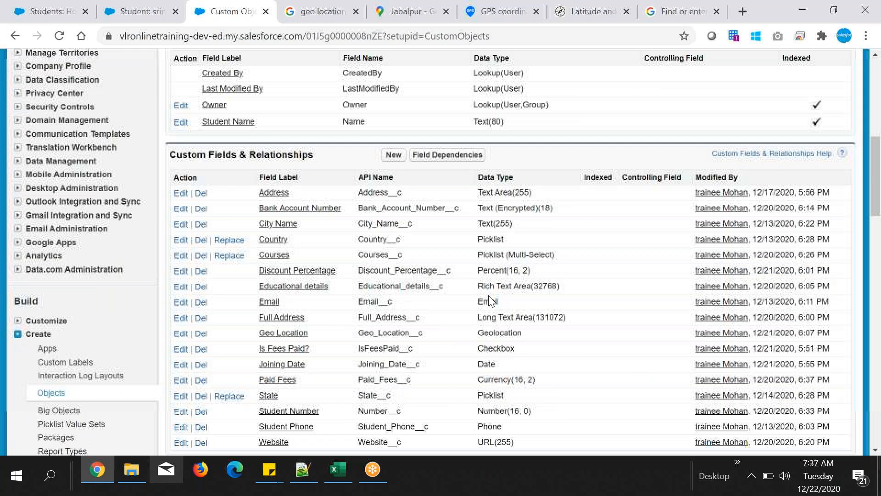
pyautogui.scroll(-2, 488, 301)
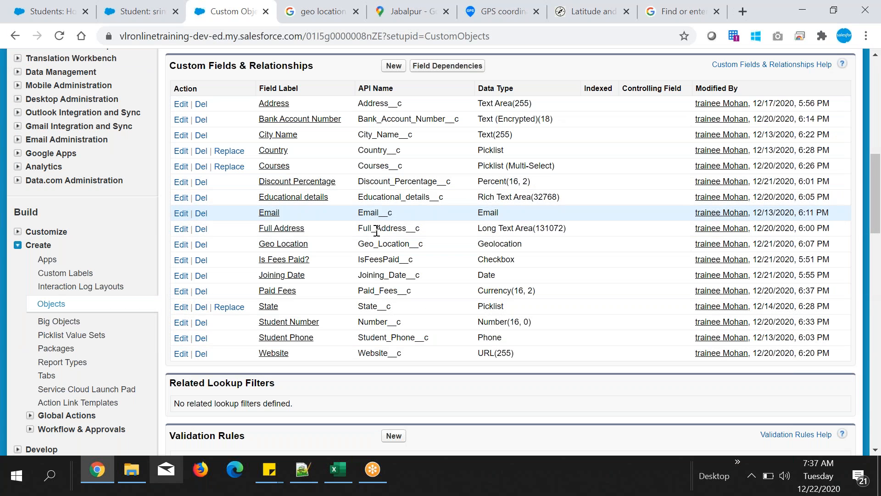
pyautogui.moveTo(358, 243); pyautogui.dragTo(401, 243)
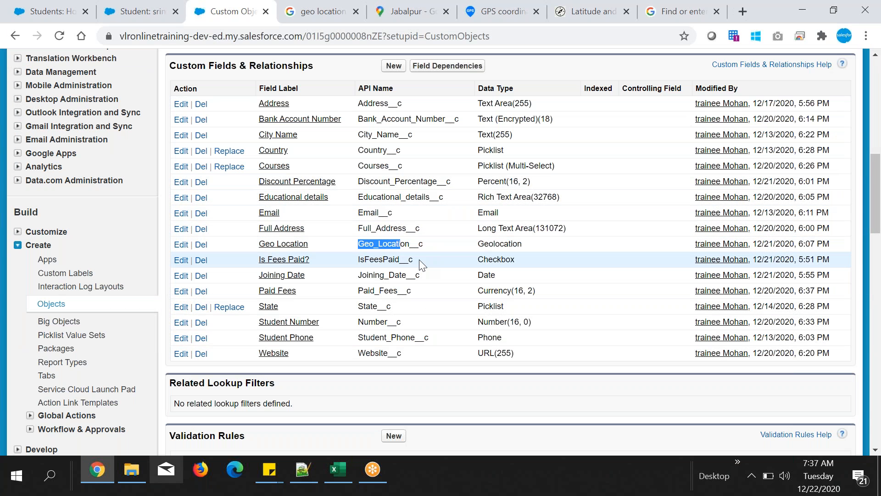
pyautogui.scroll(2, 419, 260)
pyautogui.scroll(9, 420, 264)
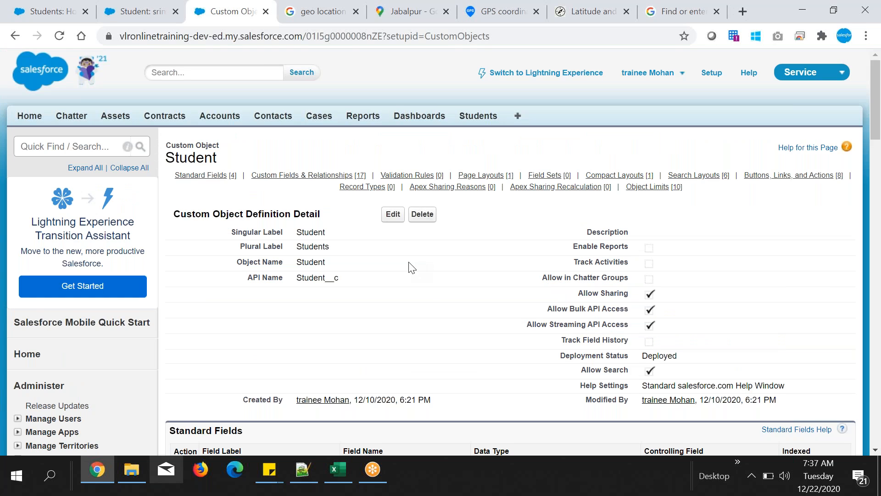
pyautogui.scroll(-12, 412, 267)
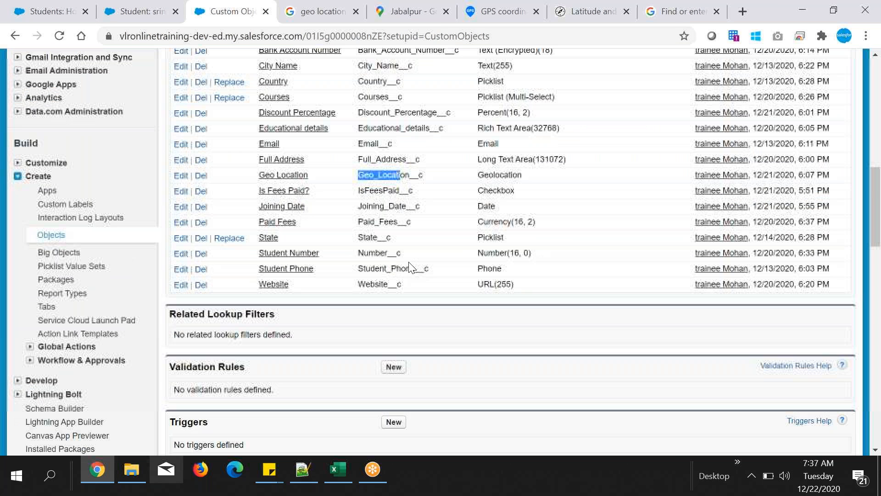
pyautogui.click(284, 178)
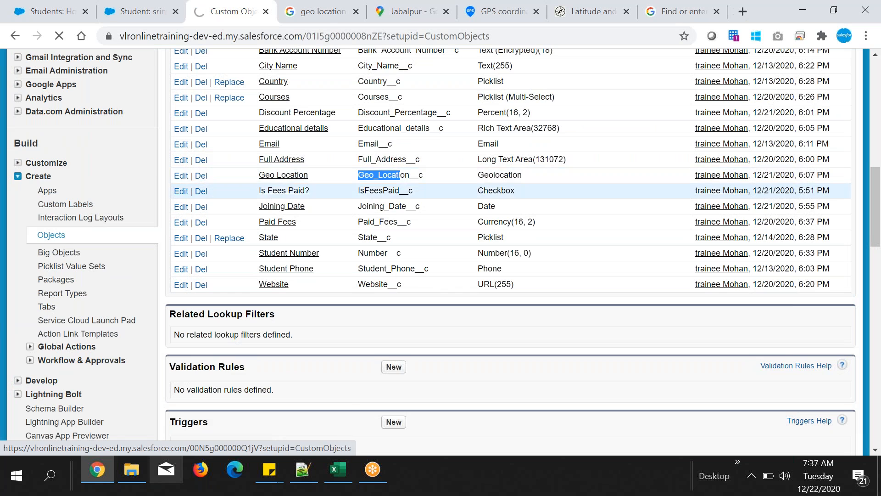
pyautogui.scroll(-3, 443, 253)
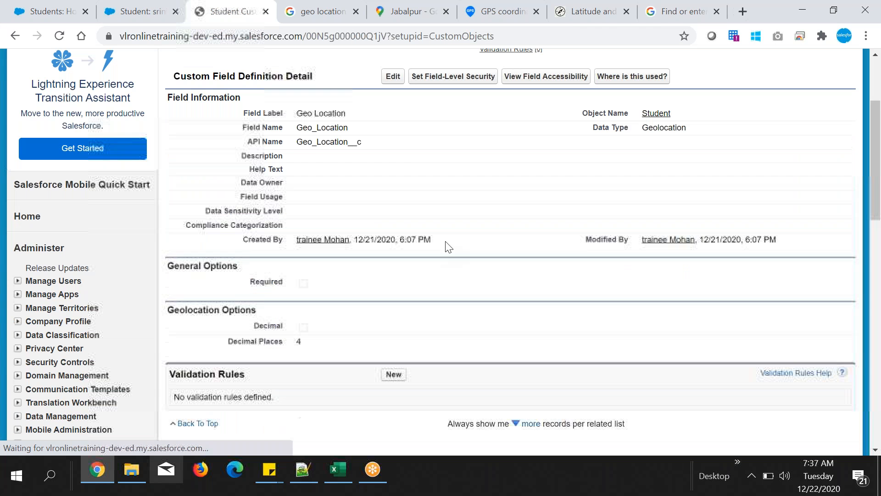
pyautogui.scroll(3, 422, 210)
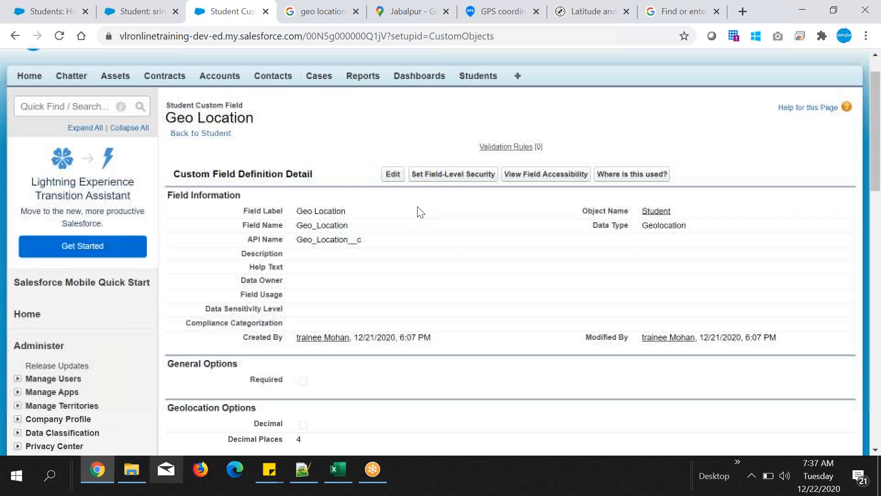
# - Open the Students home page in a new browser tab and open the first recent student record for editing at its Geo Location fields
pyautogui.middleClick(462, 115)
pyautogui.click(289, 13)
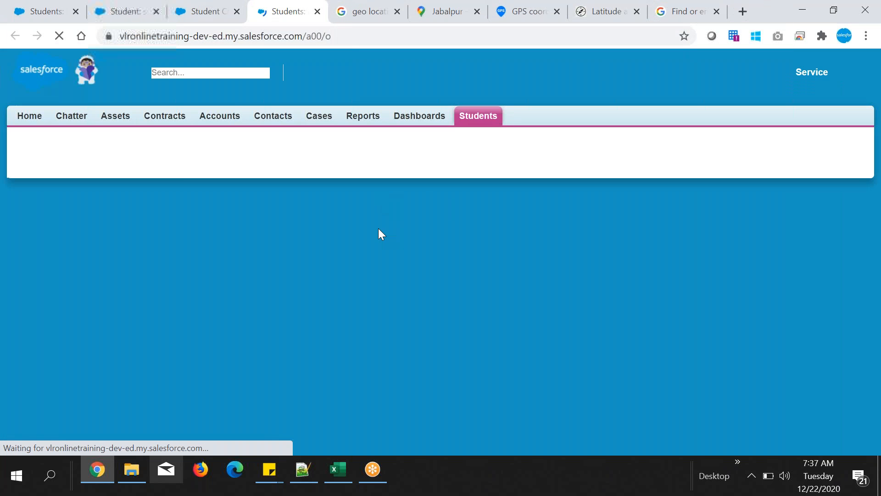
pyautogui.click(190, 260)
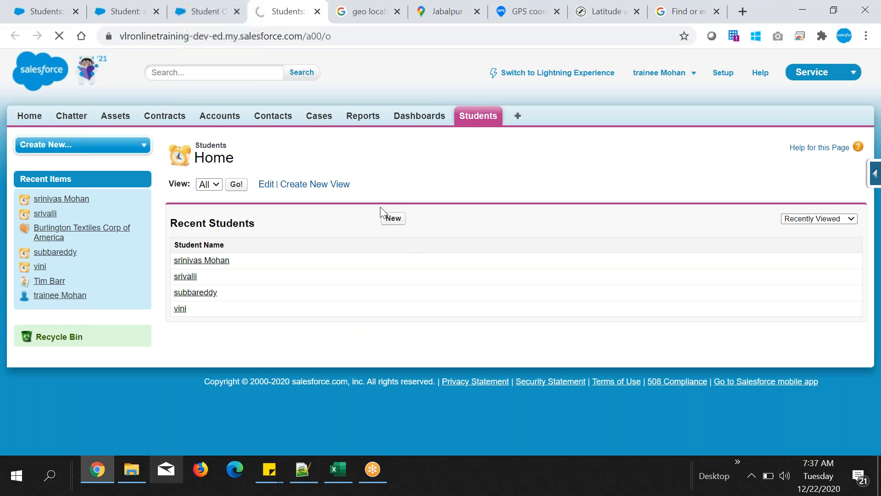
pyautogui.click(393, 215)
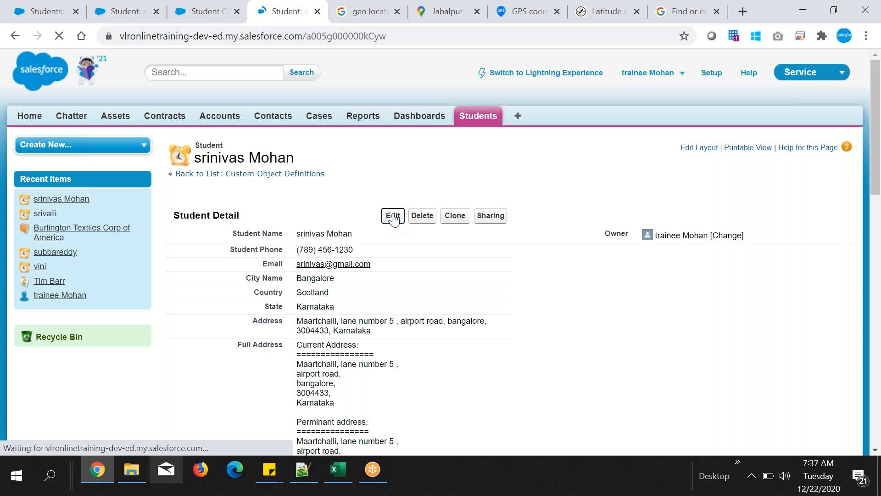
pyautogui.scroll(-10, 566, 306)
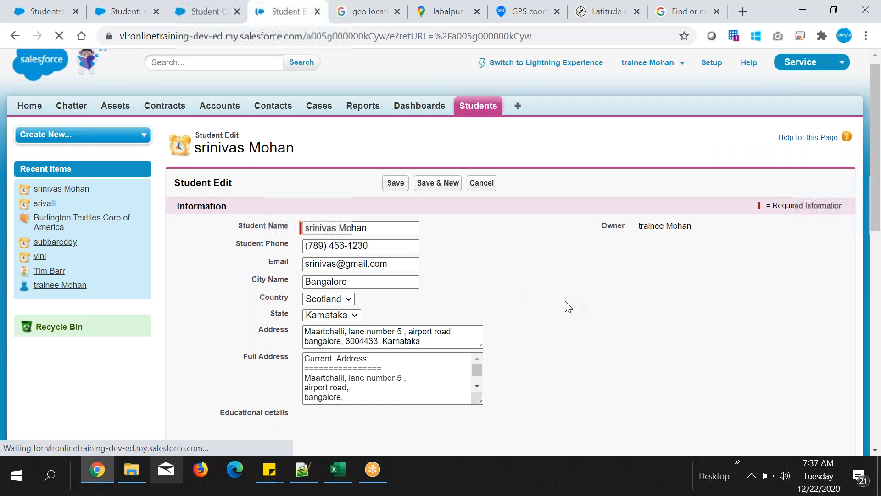
pyautogui.scroll(-10, 565, 301)
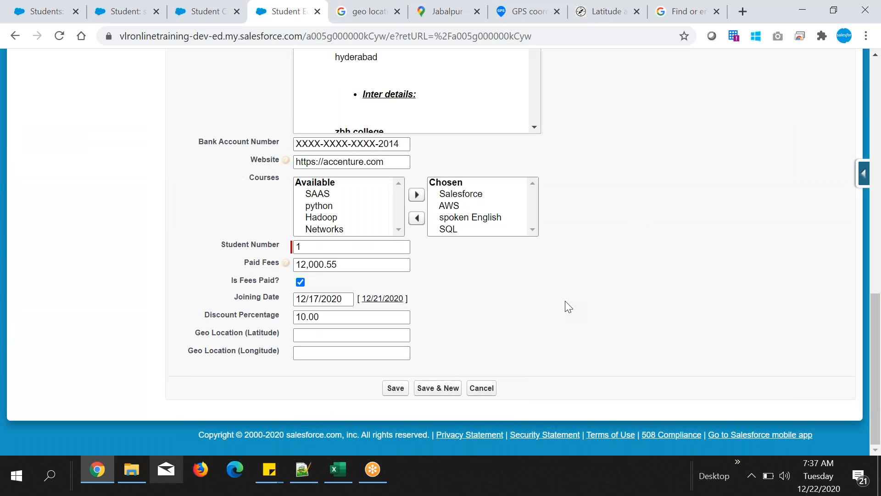
# - Compare the Geo Location latitude and longitude inputs on the student edit page with the single Geo Location field definition
pyautogui.moveTo(196, 337); pyautogui.dragTo(277, 351)
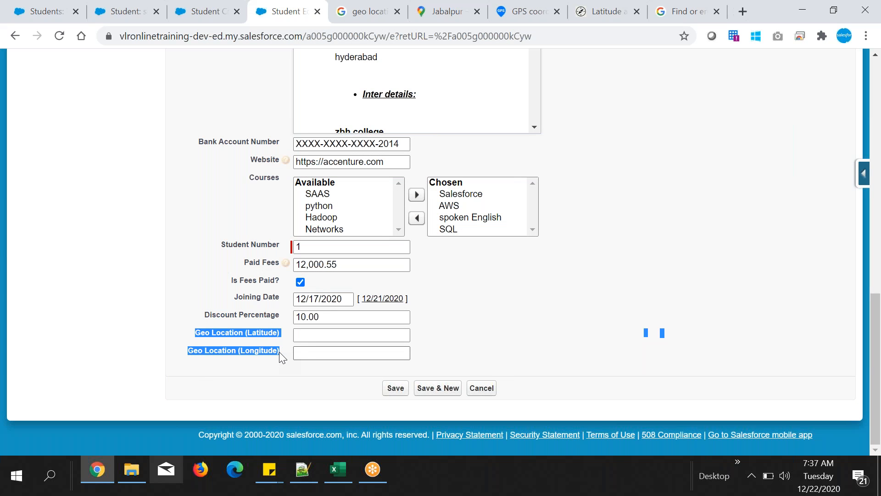
pyautogui.click(215, 12)
pyautogui.moveTo(297, 252); pyautogui.dragTo(282, 296)
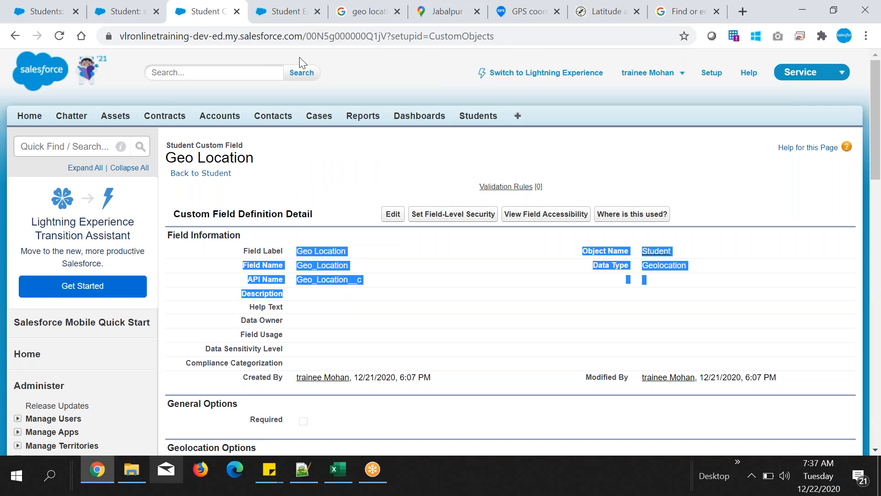
pyautogui.click(296, 15)
pyautogui.click(215, 333)
pyautogui.moveTo(195, 332); pyautogui.dragTo(281, 338)
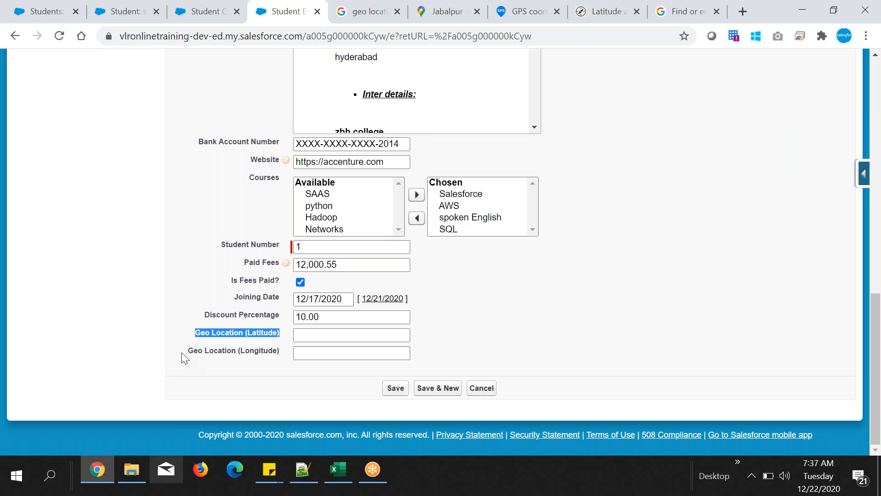
pyautogui.moveTo(182, 353); pyautogui.dragTo(282, 358)
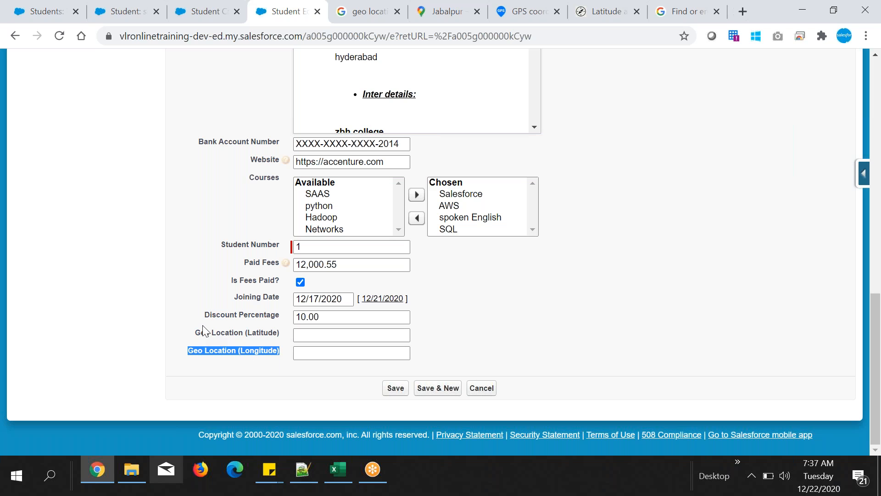
pyautogui.moveTo(188, 332); pyautogui.dragTo(282, 333)
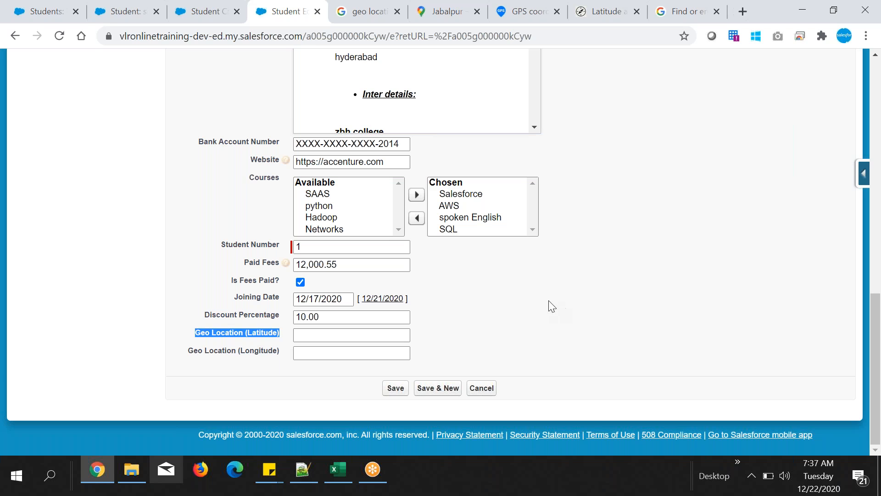
# - Highlight the latitude part of the saved coordinates in the Notepad++ notes and return to the student edit page in Chrome
pyautogui.click(303, 468)
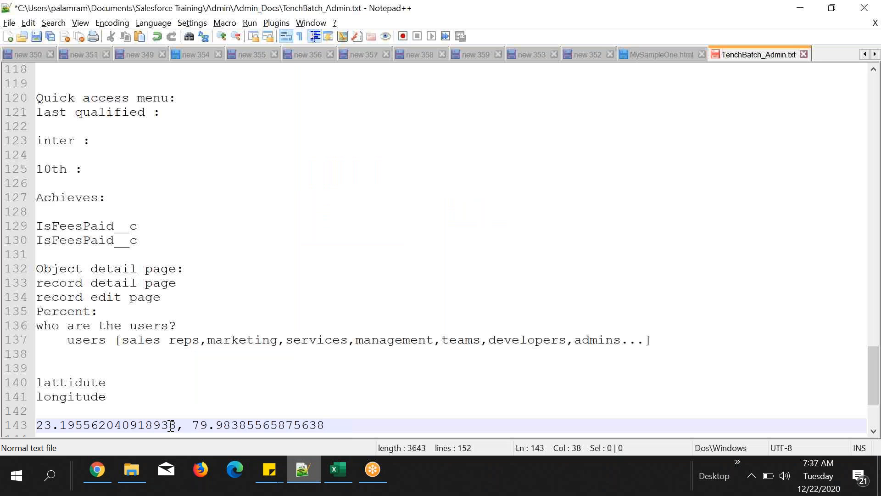
pyautogui.moveTo(38, 425); pyautogui.dragTo(177, 425)
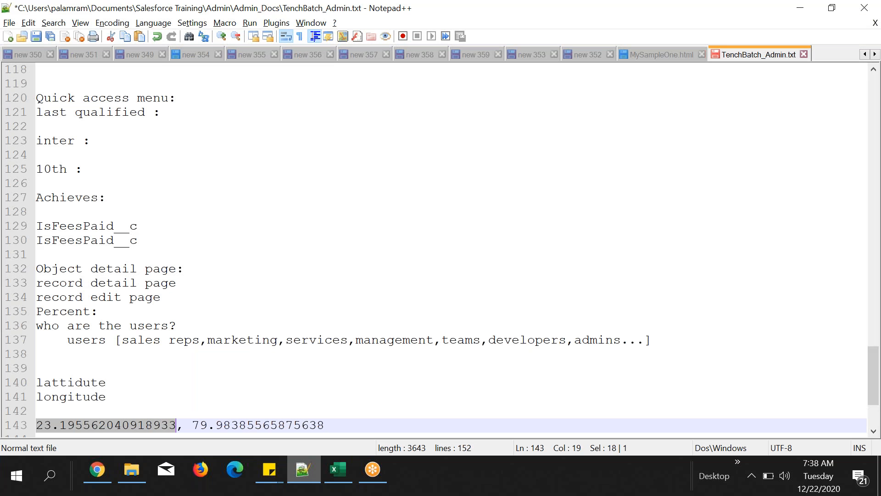
pyautogui.hotkey('alt', 'Tab')
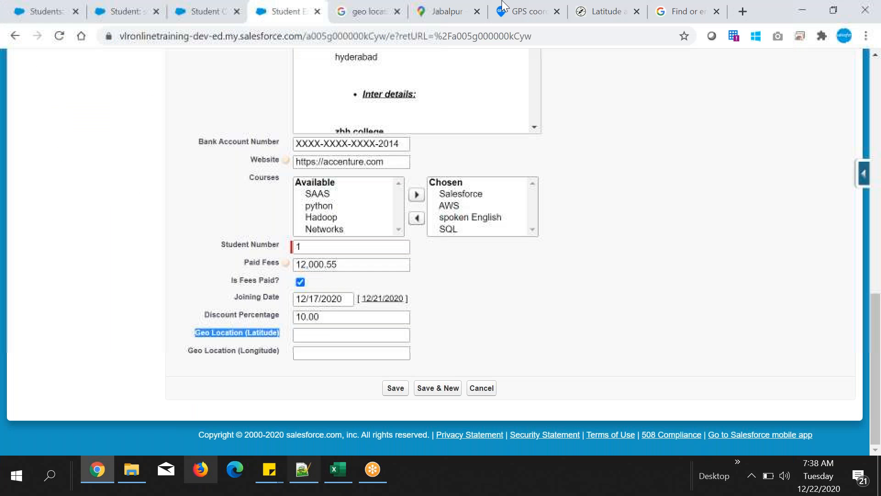
# - In Google Maps, replace the Jabalpur search with Hyderabad, Telangana
pyautogui.click(447, 11)
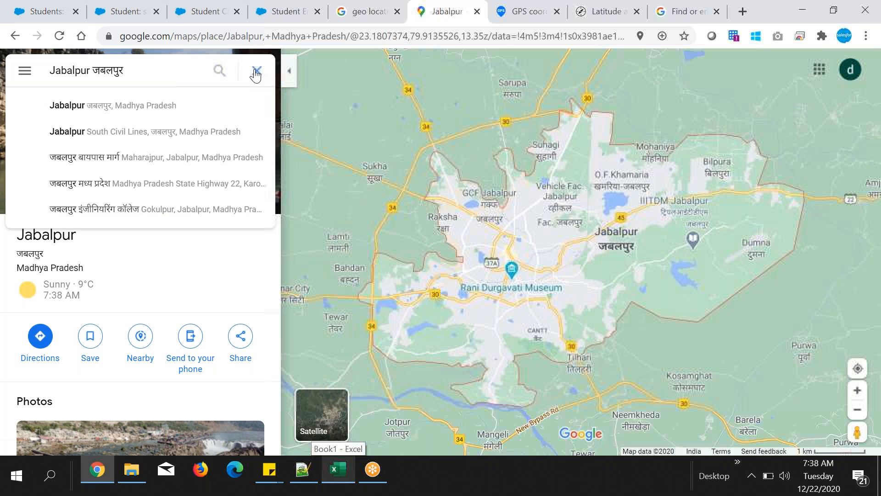
pyautogui.click(257, 72)
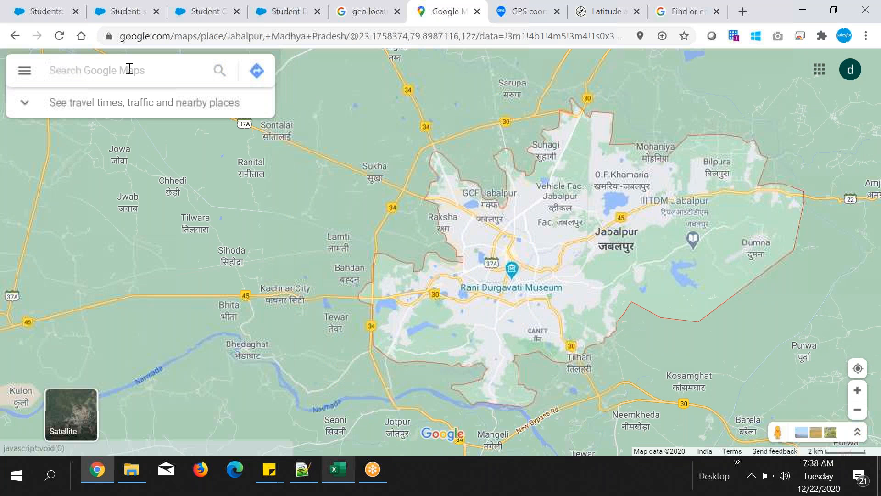
pyautogui.write('hyderabad')
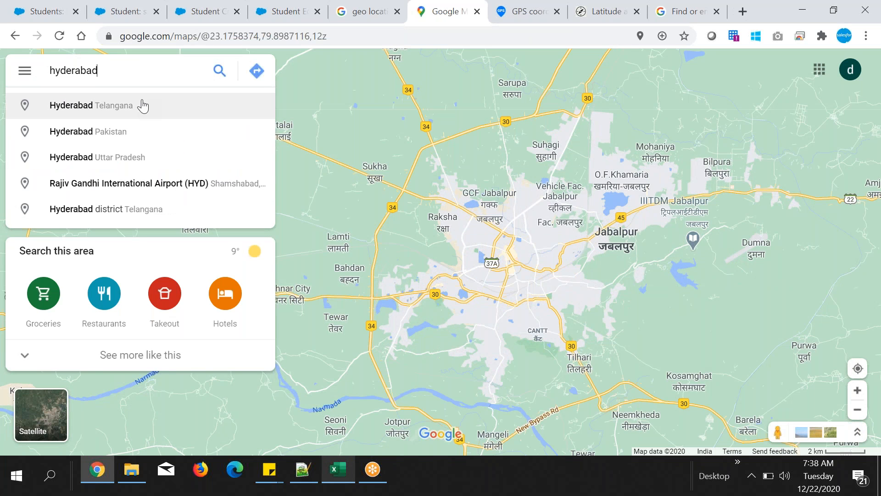
pyautogui.click(143, 106)
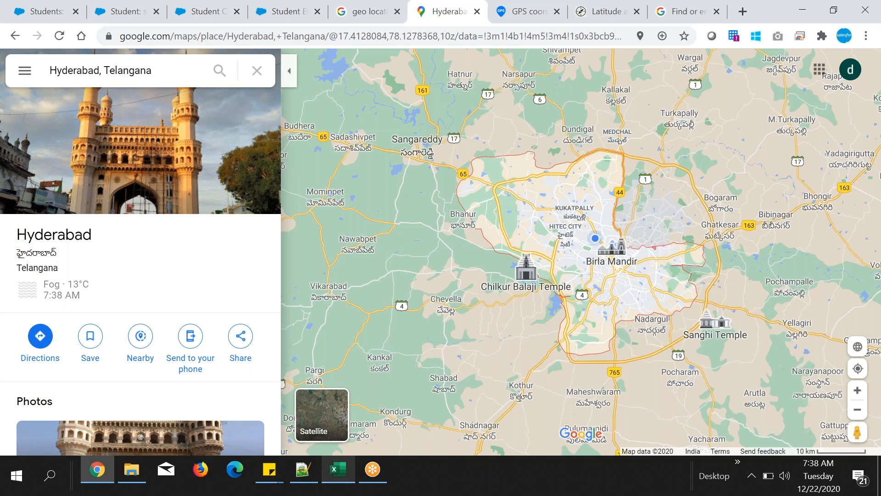
# - Open Kukatpally on the Hyderabad map and copy the coordinates of a point near JNTU College Metro Station
pyautogui.moveTo(655, 249); pyautogui.dragTo(657, 389)
pyautogui.moveTo(584, 401); pyautogui.dragTo(566, 250)
pyautogui.scroll(3, 567, 249)
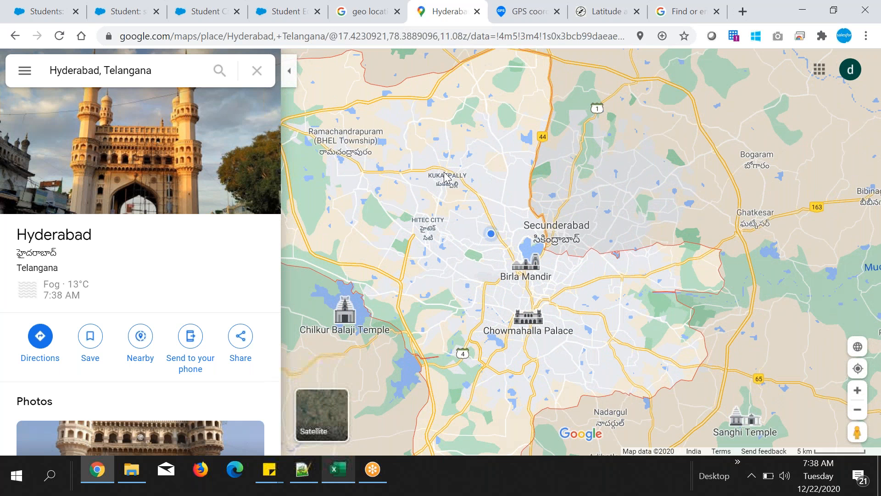
pyautogui.click(444, 176)
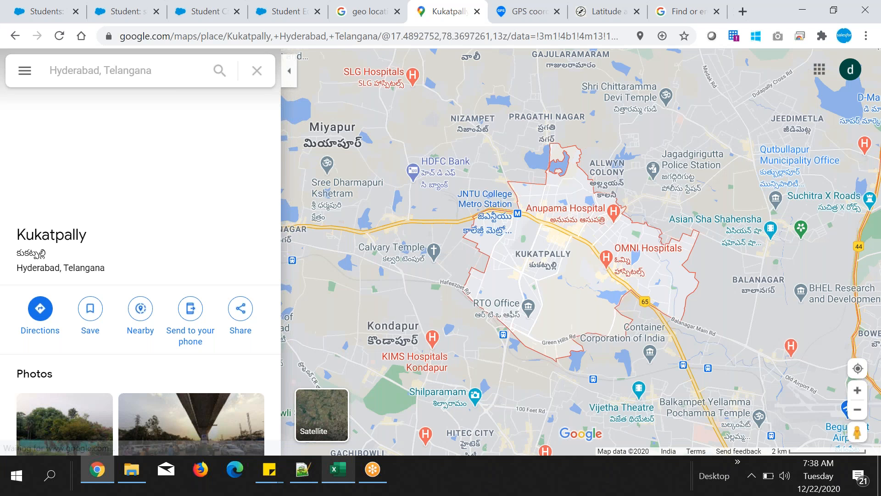
pyautogui.rightClick(542, 215)
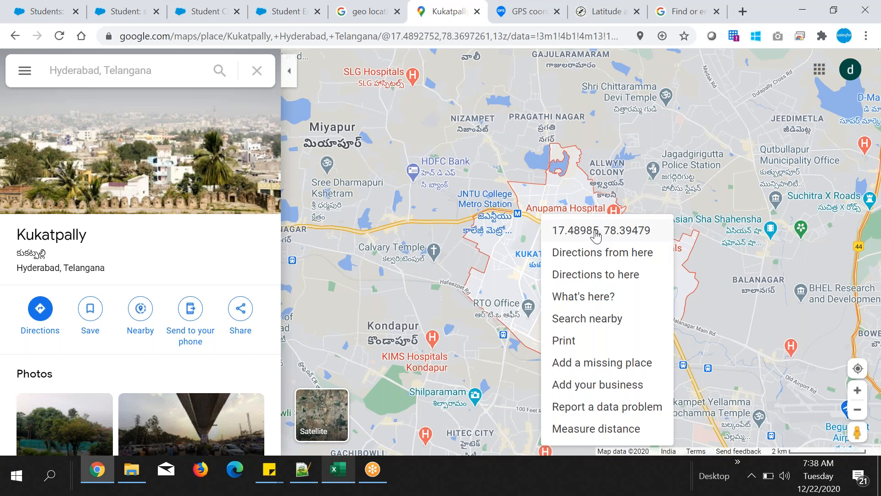
pyautogui.click(595, 232)
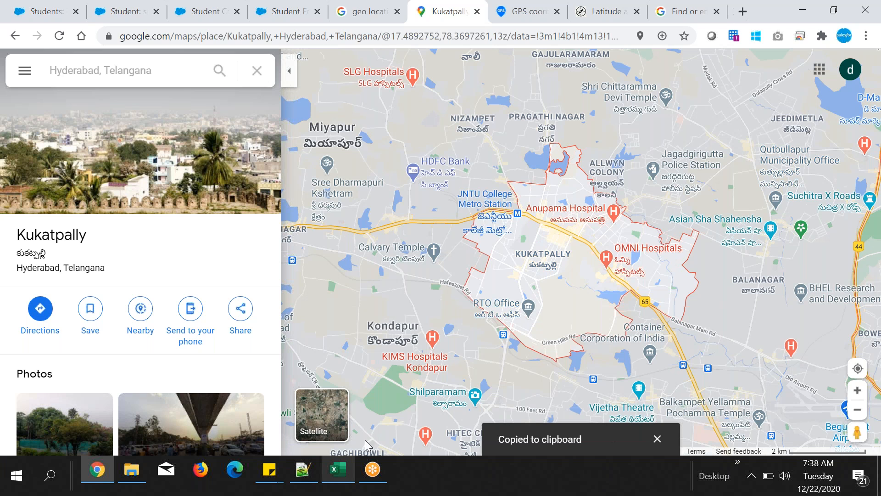
# - Switch to the Notepad++ notes and replace the coordinates on line 143 with the copied pair 17.489848287624916, 78.39478865363789
pyautogui.click(291, 468)
pyautogui.click(427, 423)
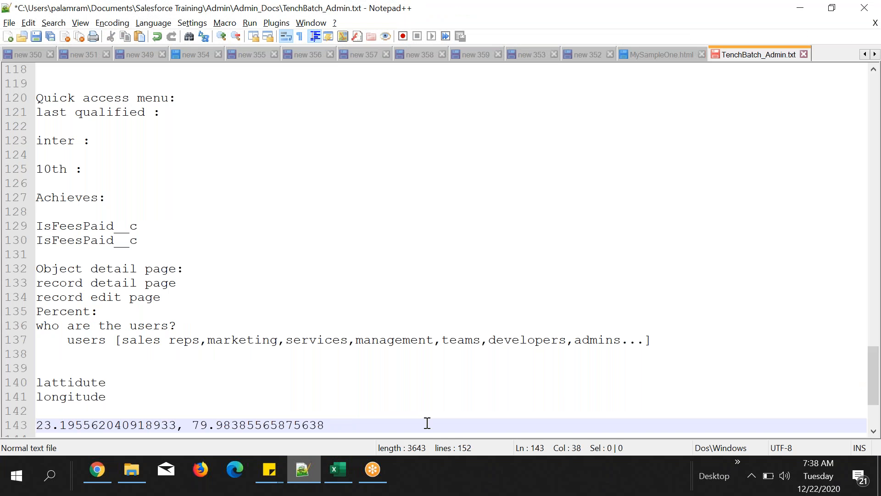
pyautogui.hotkey('shift', 'Home')
pyautogui.hotkey('ctrl', 'v')
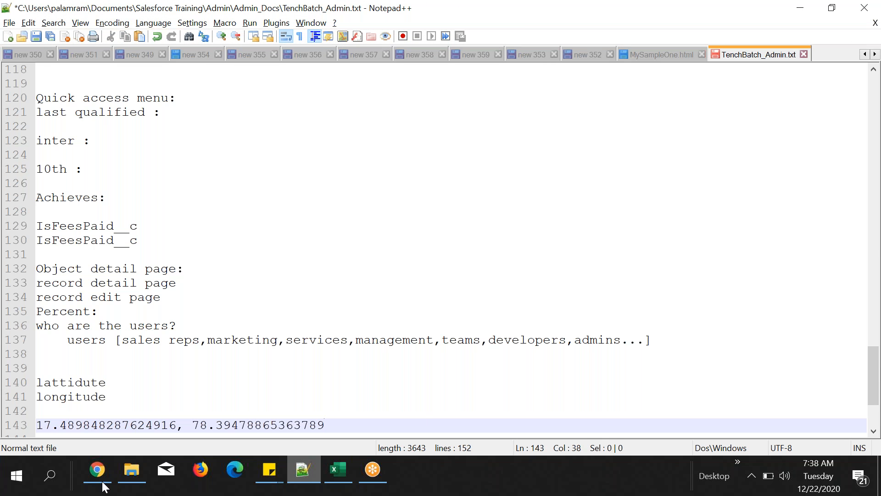
# - Copy the latitude 17.489848287624916 from the notes into Geo Location (Latitude) on the student edit page in Chrome
pyautogui.click(100, 467)
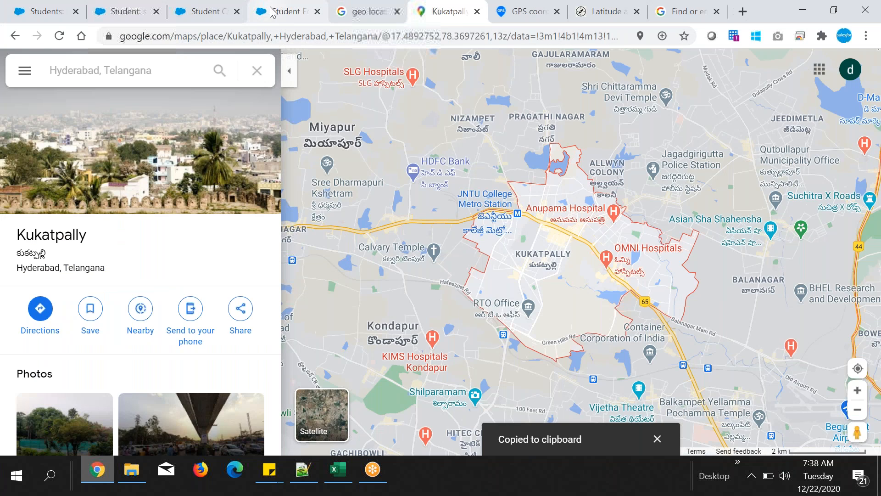
pyautogui.click(284, 11)
pyautogui.click(408, 336)
pyautogui.hotkey('alt', 'Tab')
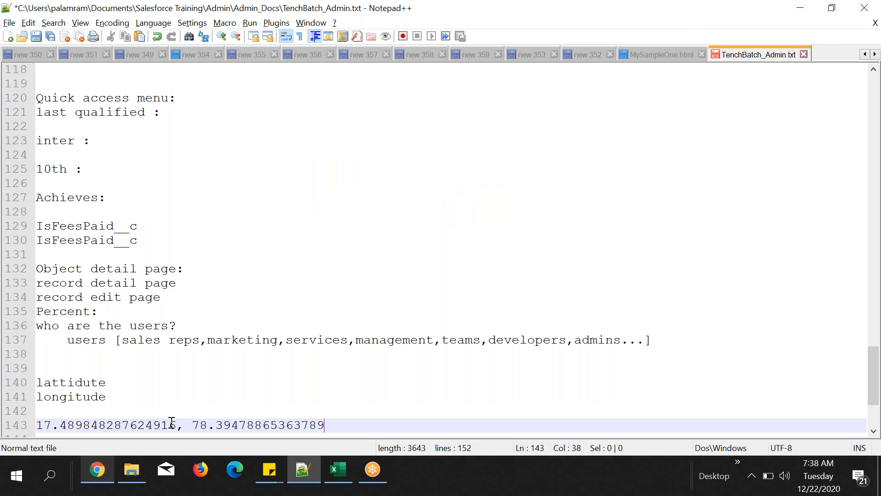
pyautogui.moveTo(175, 425); pyautogui.dragTo(5, 426)
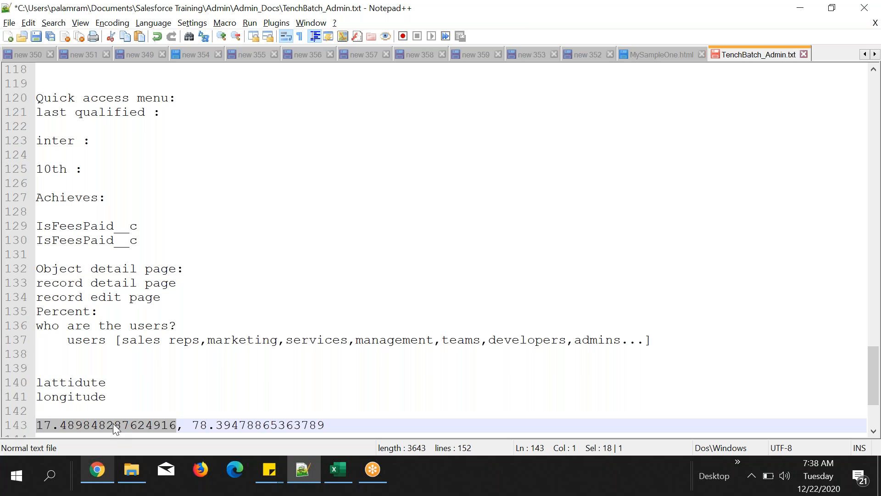
pyautogui.hotkey('ctrl', 'c')
pyautogui.hotkey('alt', 'Tab')
pyautogui.hotkey('ctrl', 'v')
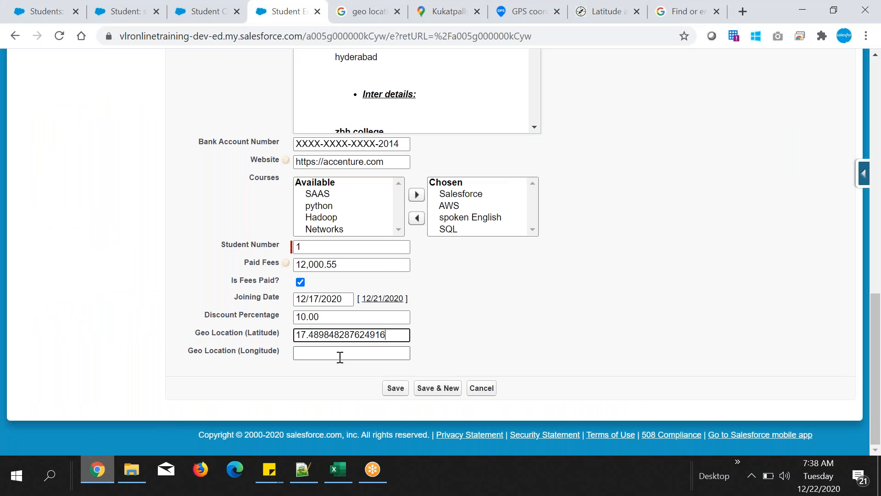
# - Copy the longitude 78.39478865363789 from the Notepad++ notes into Geo Location (Longitude) and save the student record in Chrome
pyautogui.hotkey('alt', 'Tab')
pyautogui.moveTo(185, 424); pyautogui.dragTo(350, 425)
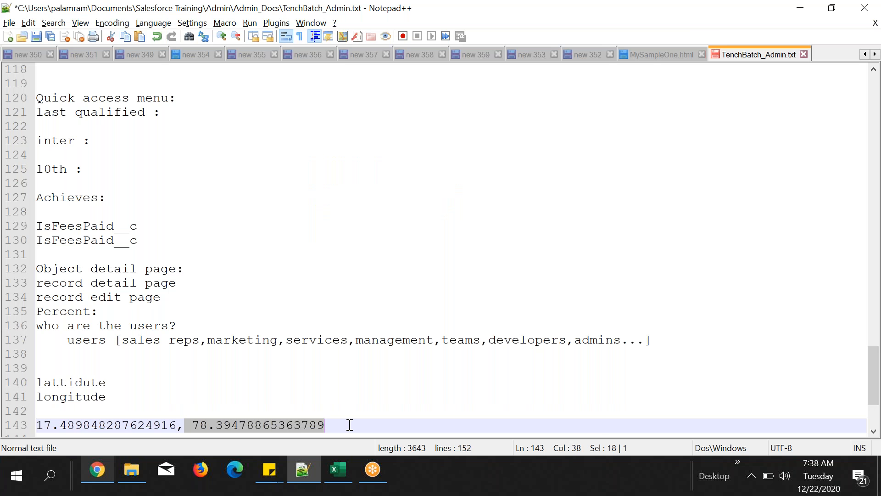
pyautogui.hotkey('ctrl', 'c')
pyautogui.hotkey('alt', 'Tab')
pyautogui.press('Tab')
pyautogui.hotkey('ctrl', 'v')
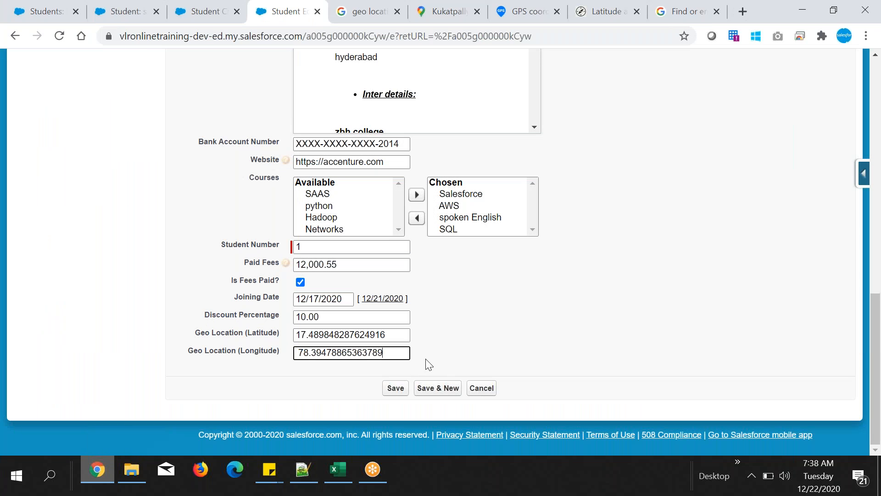
pyautogui.click(390, 389)
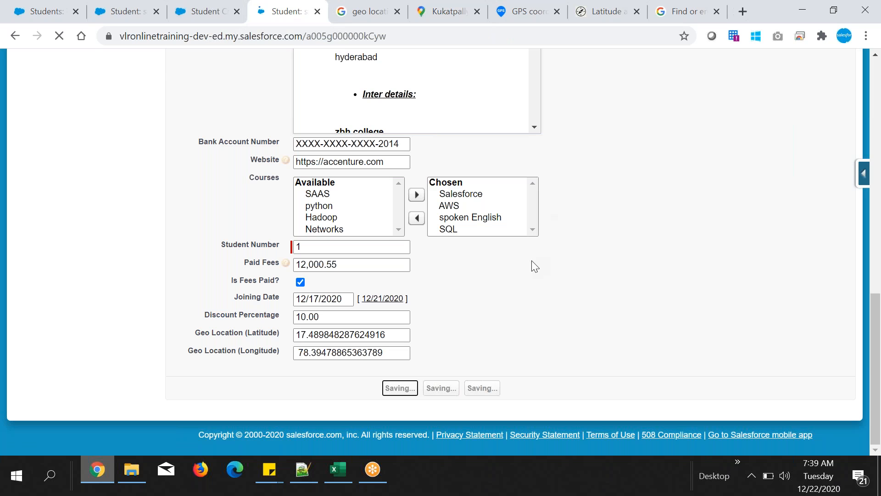
# - Examine how the Geo Location value is displayed on the saved student detail page
pyautogui.scroll(-15, 533, 266)
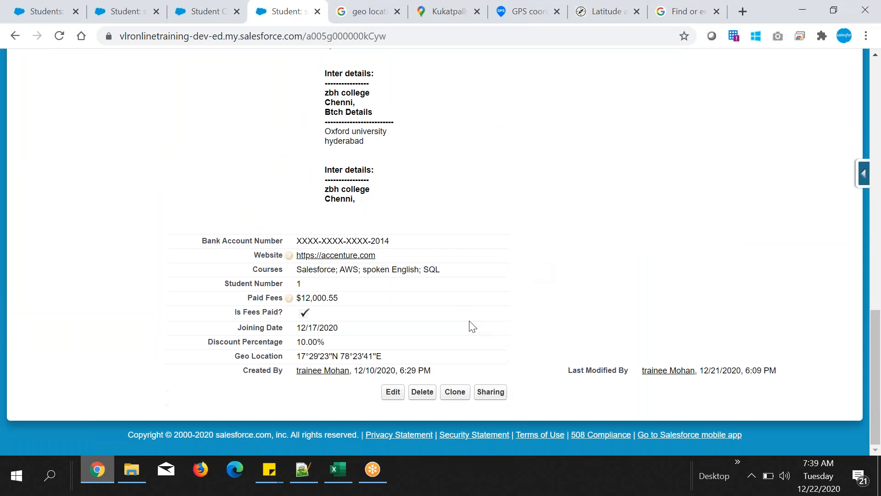
pyautogui.moveTo(297, 356); pyautogui.dragTo(389, 363)
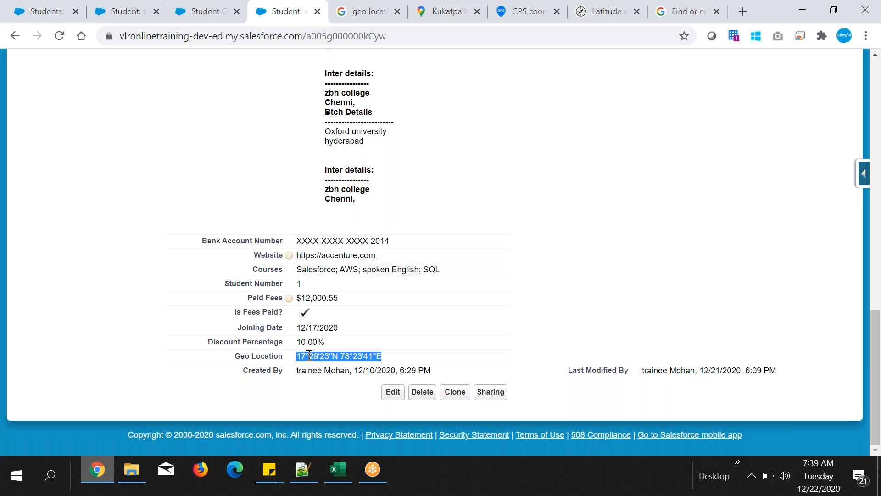
pyautogui.click(395, 354)
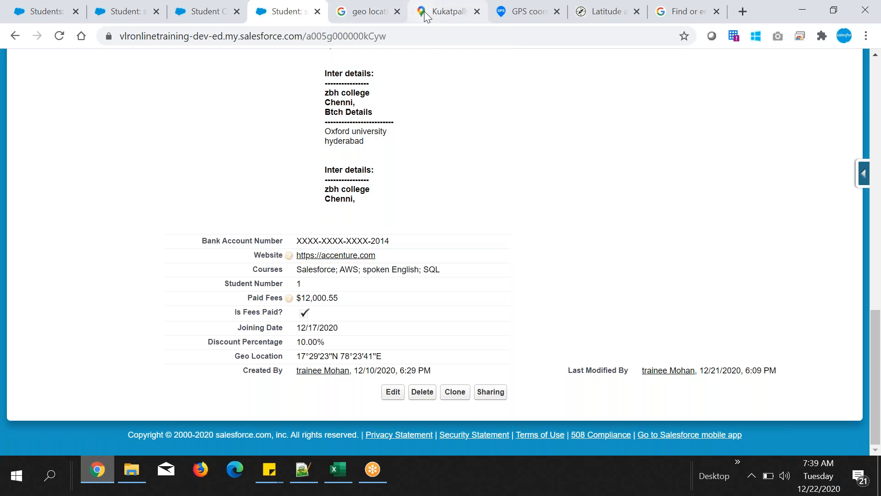
pyautogui.click(440, 12)
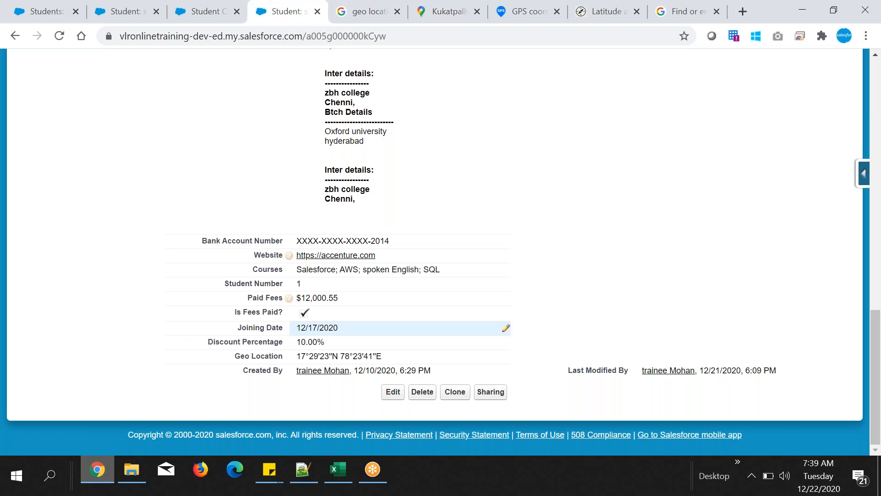
pyautogui.click(280, 13)
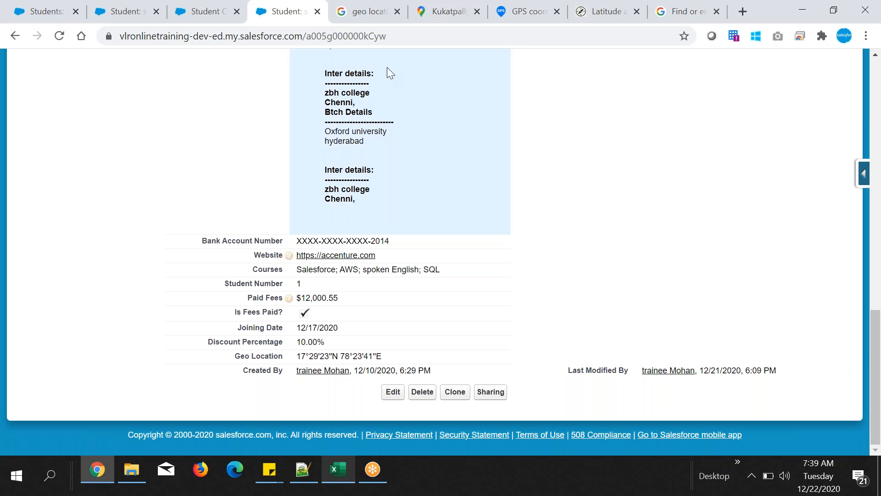
pyautogui.moveTo(298, 357); pyautogui.dragTo(374, 362)
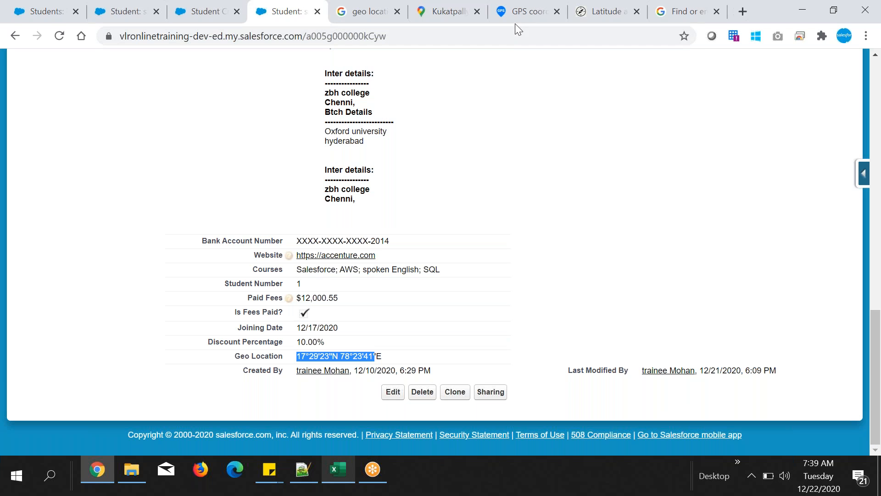
pyautogui.click(545, 298)
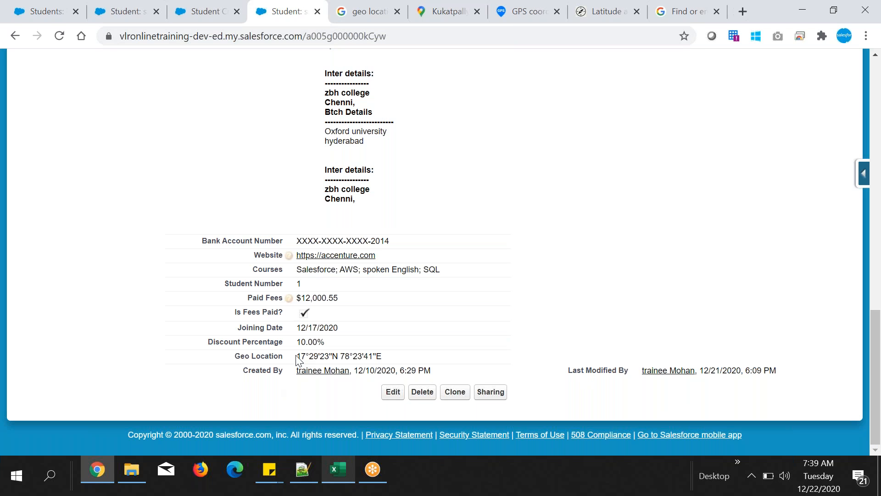
pyautogui.moveTo(297, 357); pyautogui.dragTo(392, 363)
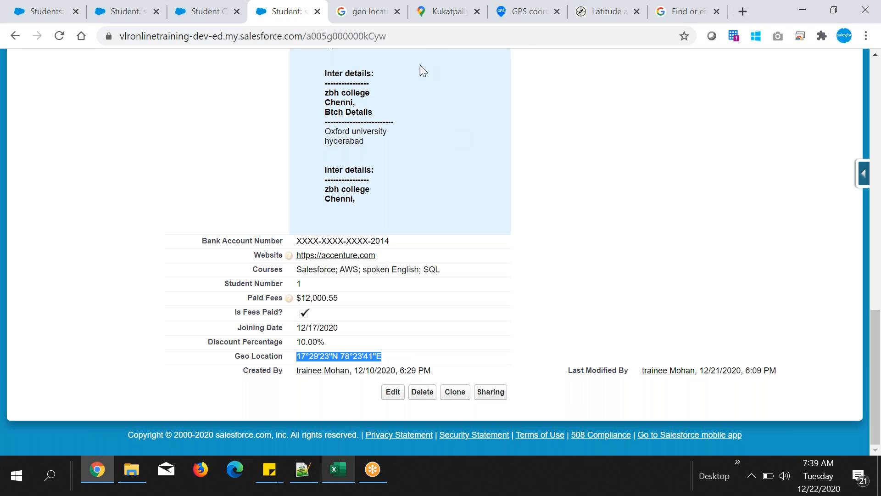
pyautogui.click(535, 312)
pyautogui.moveTo(237, 359); pyautogui.dragTo(370, 358)
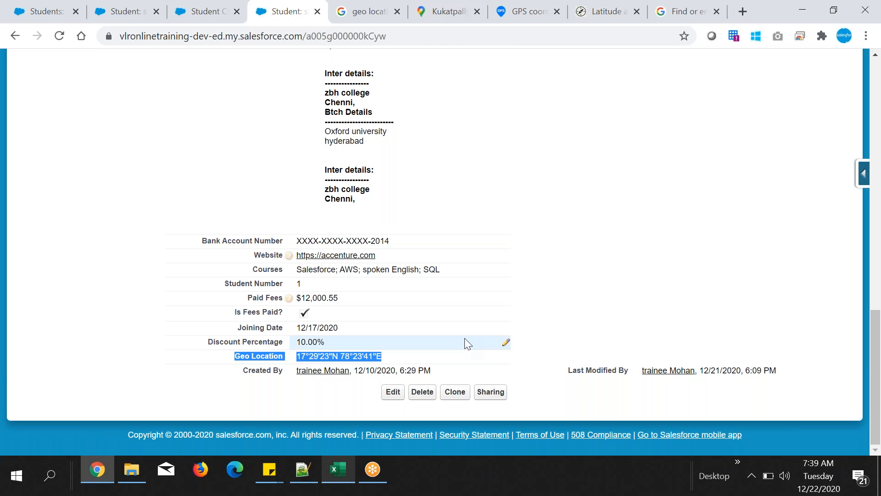
pyautogui.click(554, 350)
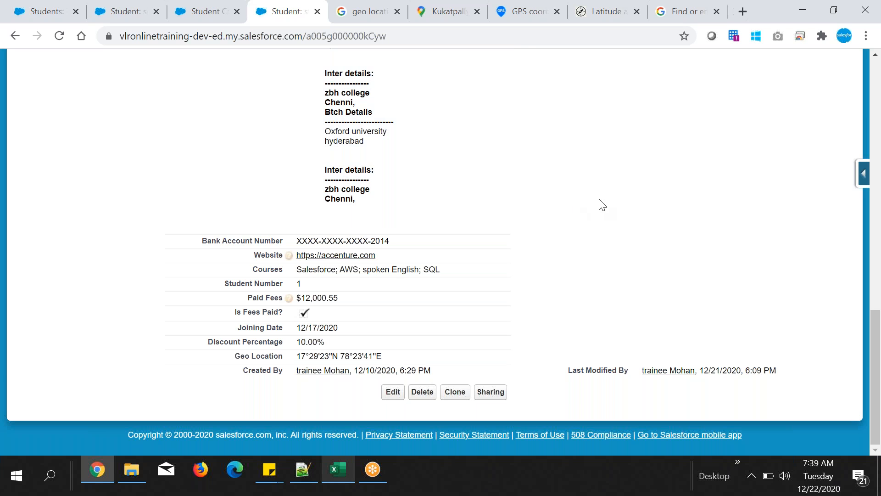
pyautogui.scroll(5, 592, 218)
pyautogui.scroll(-5, 592, 218)
pyautogui.moveTo(298, 356); pyautogui.dragTo(381, 357)
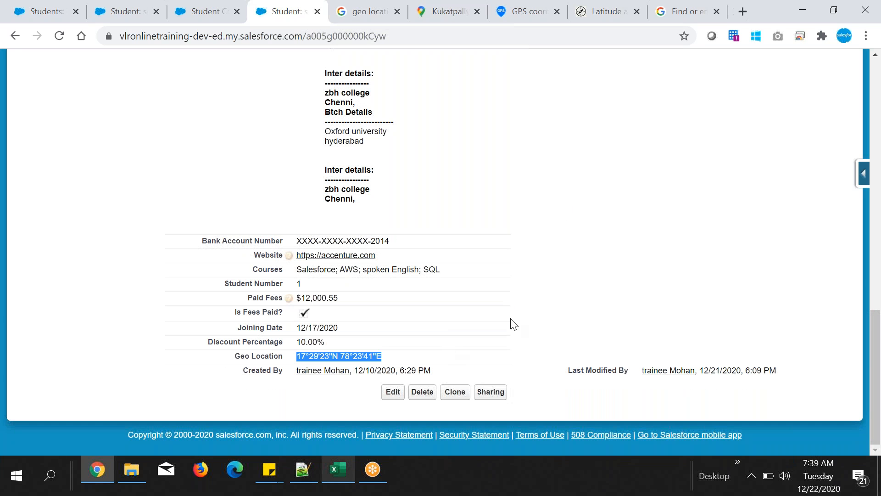
pyautogui.click(557, 273)
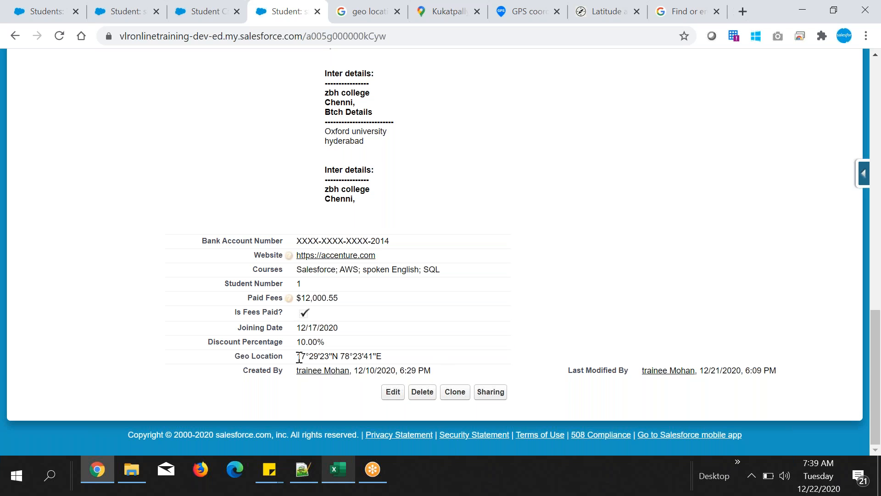
pyautogui.moveTo(299, 356); pyautogui.dragTo(439, 361)
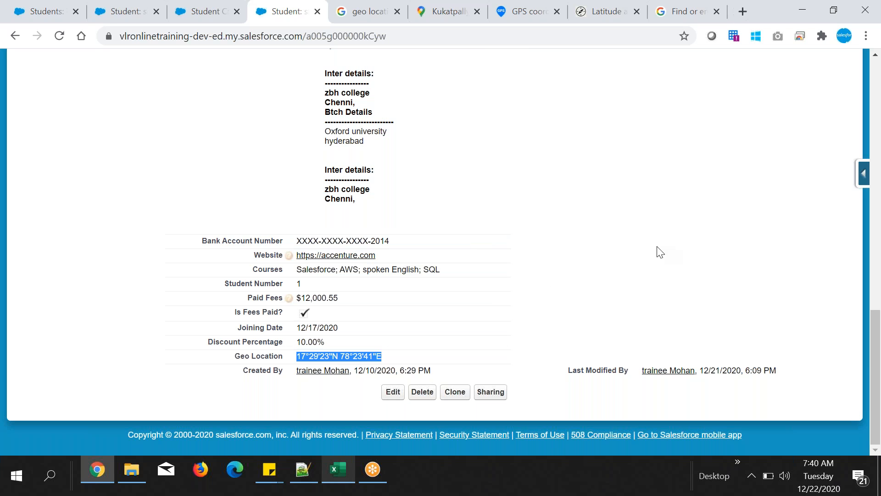
pyautogui.click(628, 236)
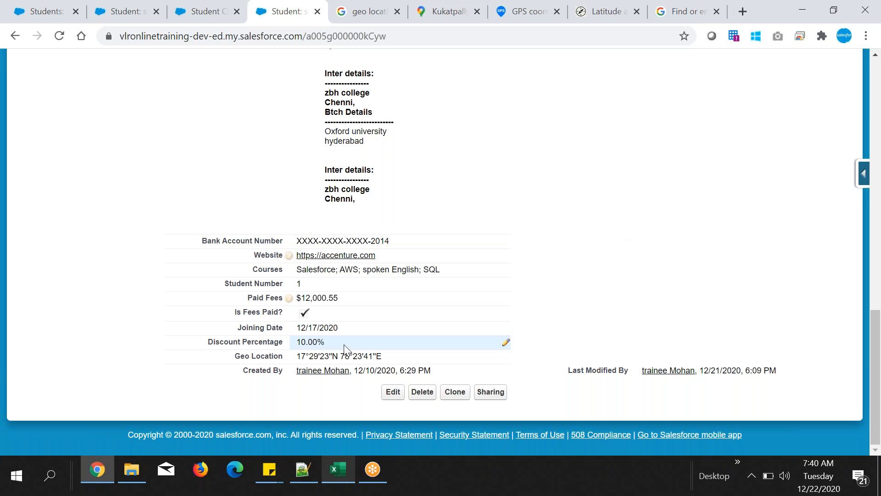
pyautogui.moveTo(239, 357); pyautogui.dragTo(394, 365)
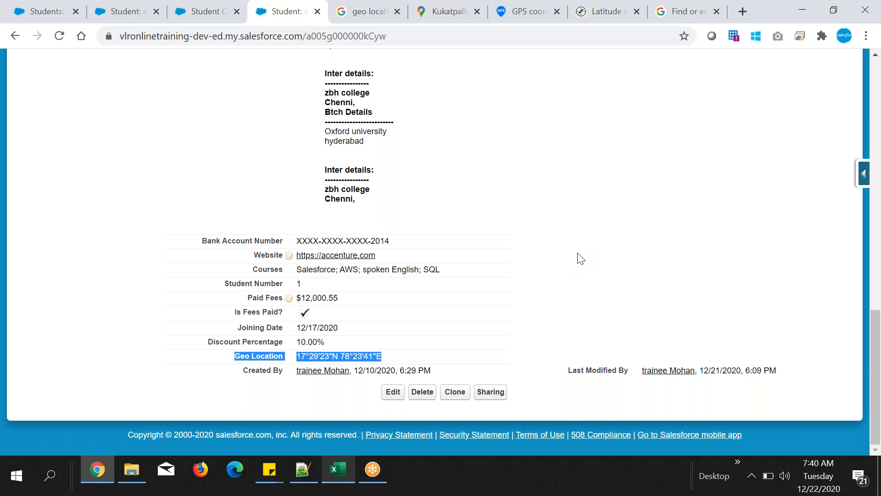
pyautogui.click(373, 353)
pyautogui.moveTo(242, 356); pyautogui.dragTo(317, 359)
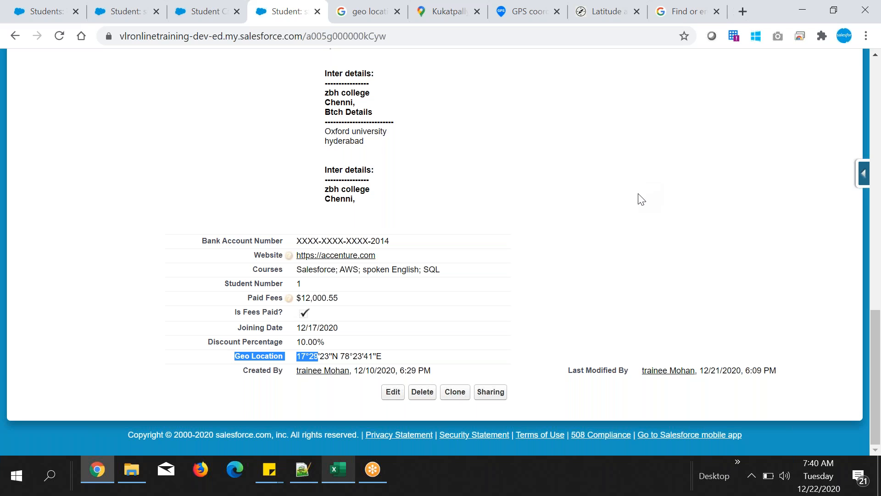
pyautogui.click(681, 201)
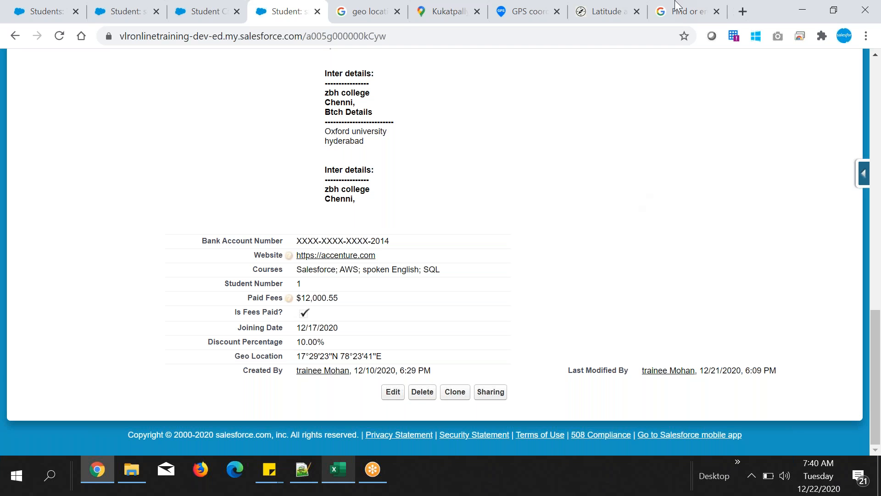
# - Return to Kukatpally in Google Maps and look up the coordinates of a point near Anupama Hospital
pyautogui.click(432, 11)
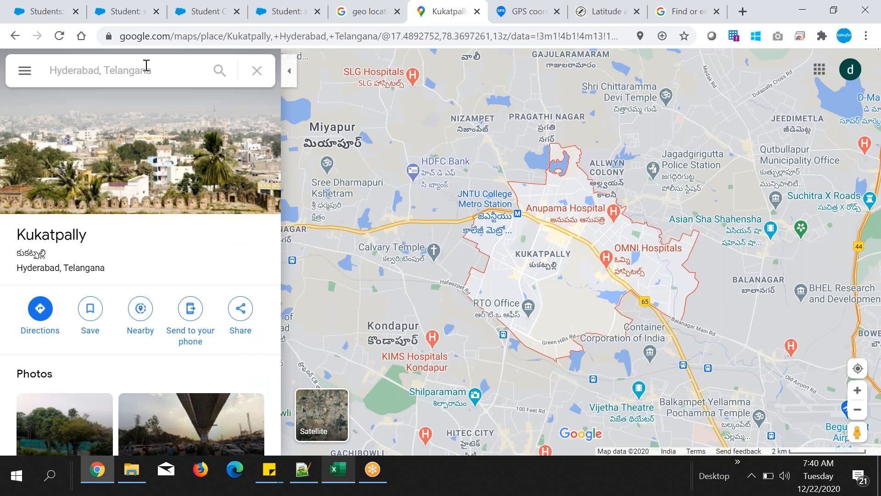
pyautogui.click(375, 15)
pyautogui.click(431, 13)
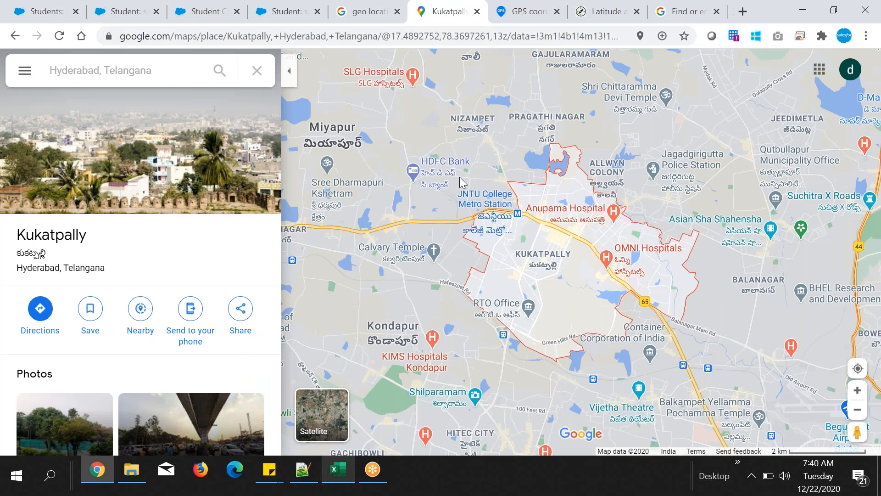
pyautogui.rightClick(579, 214)
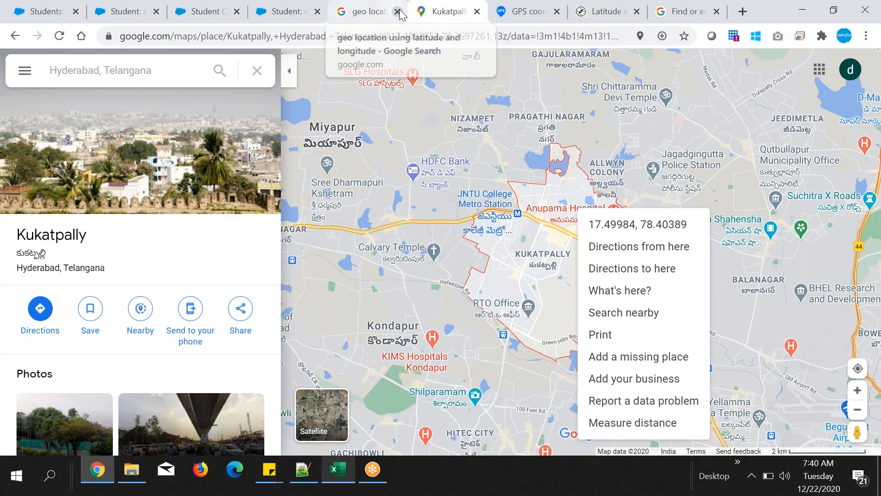
# - Return to the student record and close the browser tabs that follow it
pyautogui.click(300, 19)
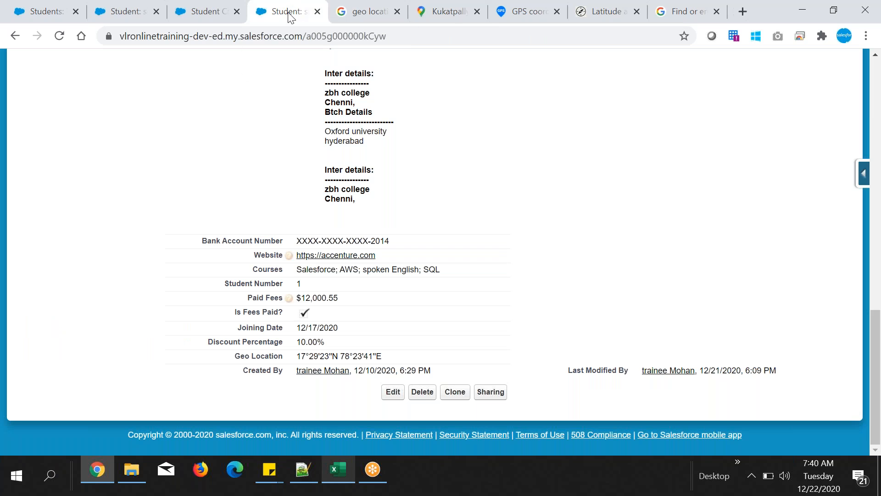
pyautogui.rightClick(289, 17)
pyautogui.click(356, 185)
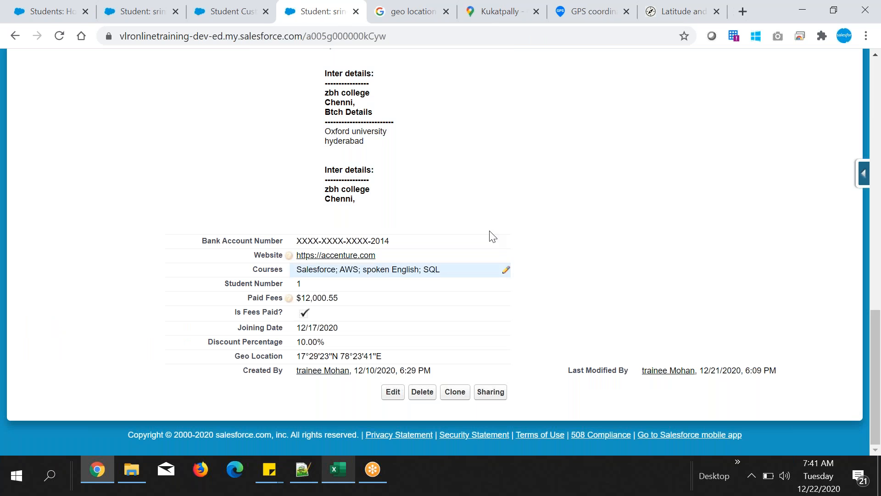
# - Open the Student object's custom fields list from the student record, close the Geo Location field's tab, and start a new custom field
pyautogui.scroll(5, 480, 222)
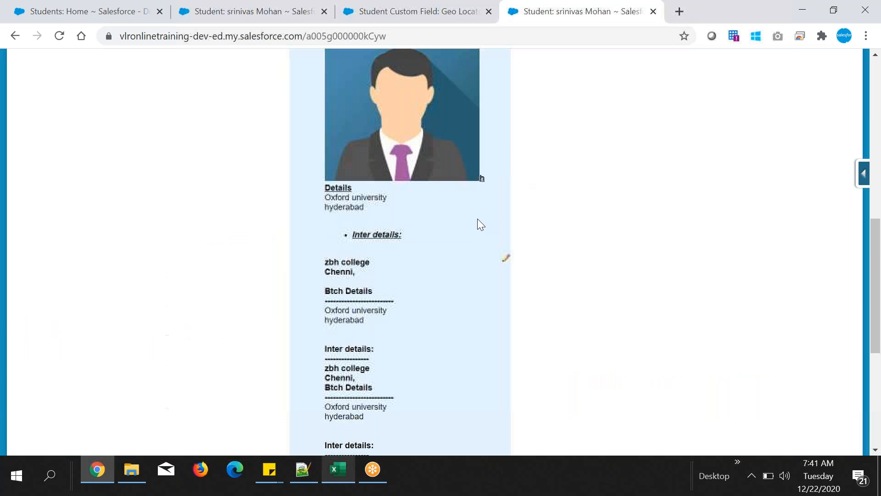
pyautogui.scroll(10, 477, 219)
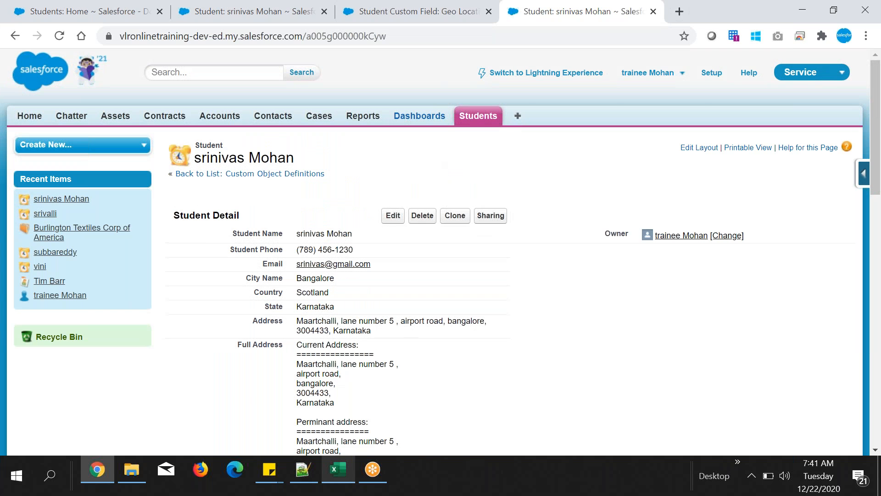
pyautogui.click(865, 174)
pyautogui.click(739, 197)
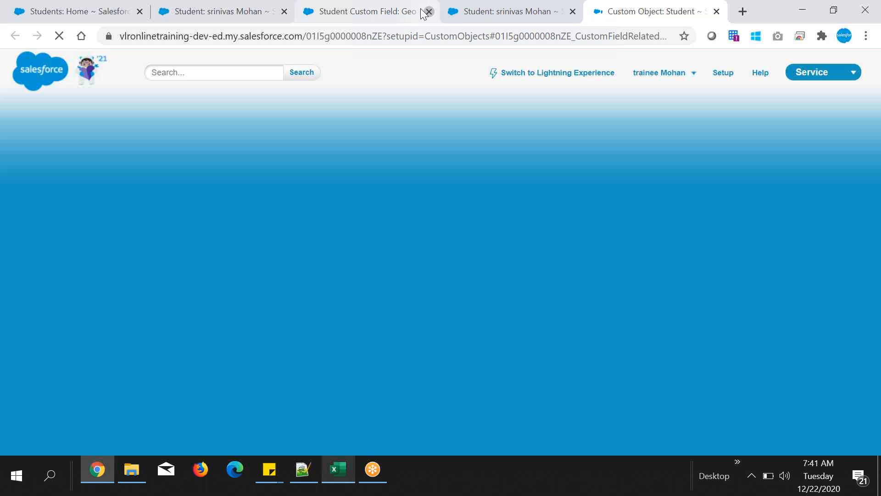
pyautogui.click(429, 11)
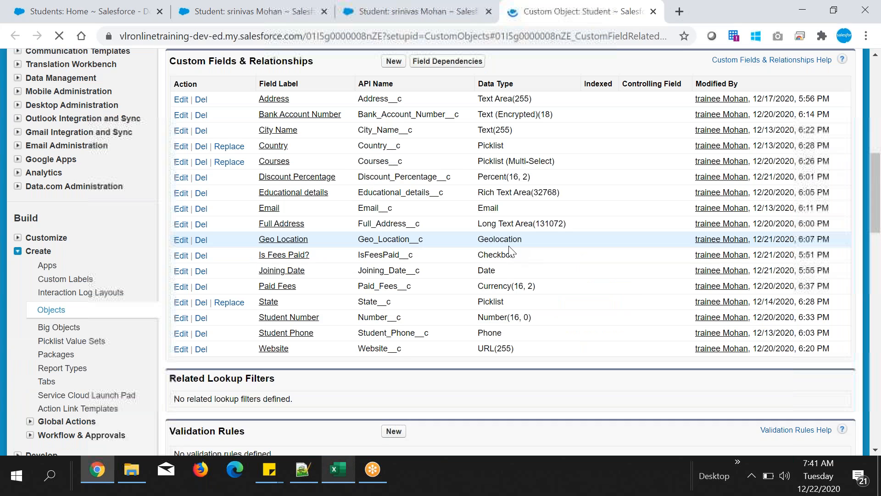
pyautogui.click(394, 62)
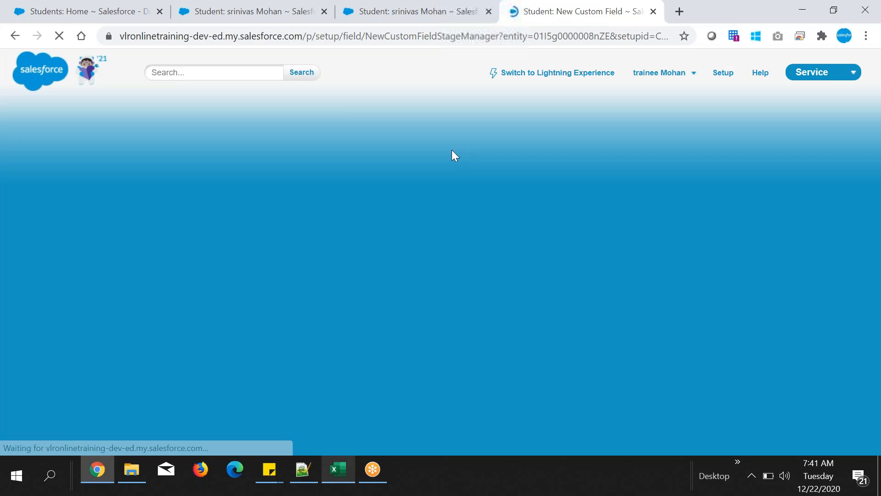
# - Examine the data types offered for the new custom field, from Auto Number and the relationship types through the text types
pyautogui.scroll(-10, 532, 319)
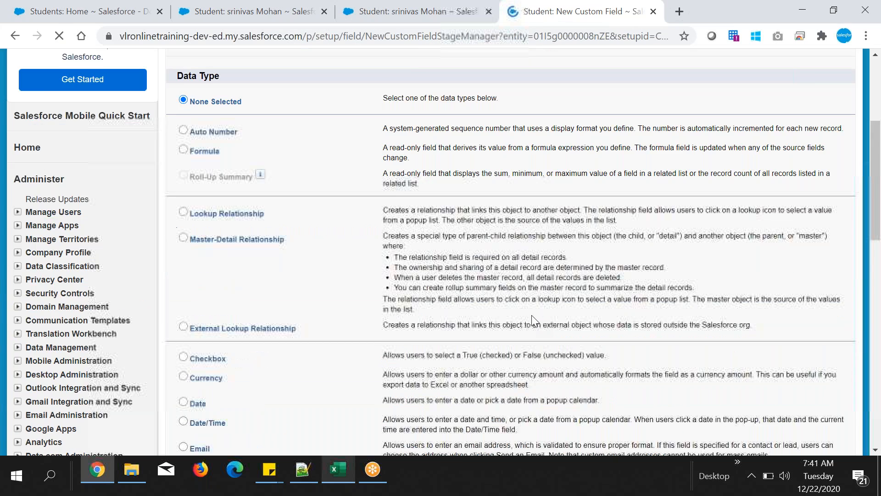
pyautogui.moveTo(275, 73); pyautogui.dragTo(343, 332)
pyautogui.scroll(-3, 308, 379)
pyautogui.scroll(6, 379, 216)
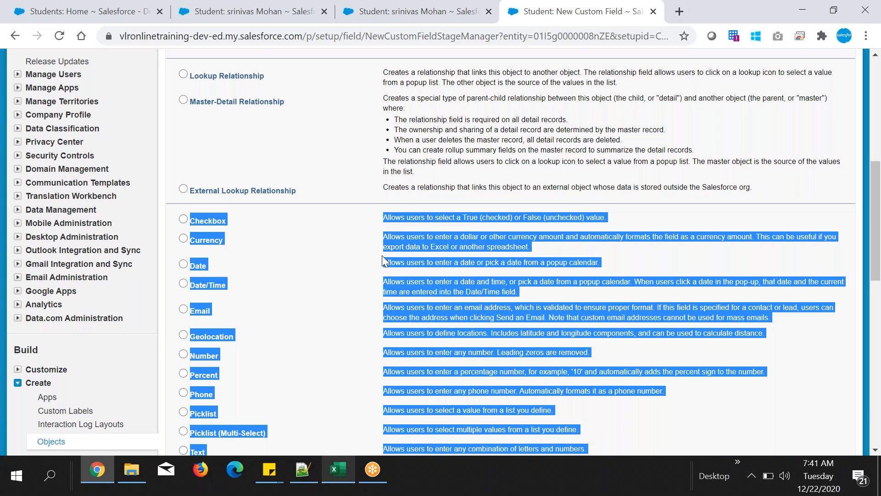
pyautogui.scroll(-7, 382, 256)
pyautogui.scroll(6, 382, 256)
pyautogui.scroll(-1, 456, 375)
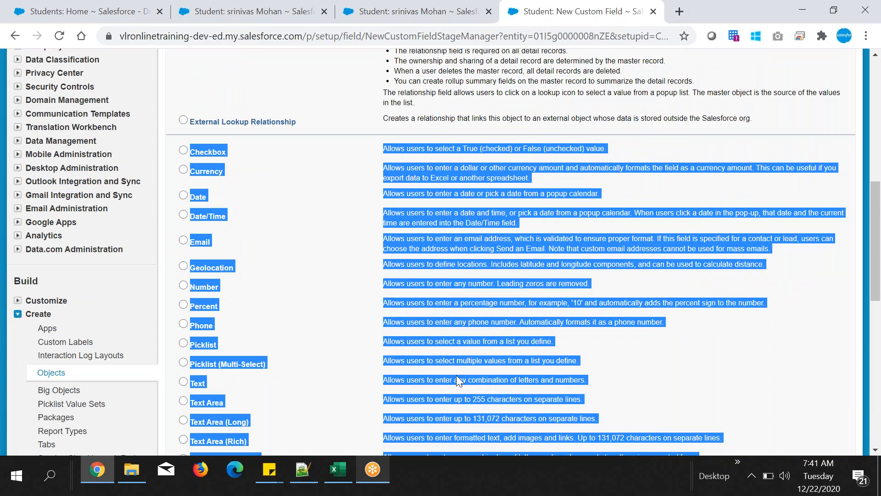
pyautogui.scroll(5, 523, 251)
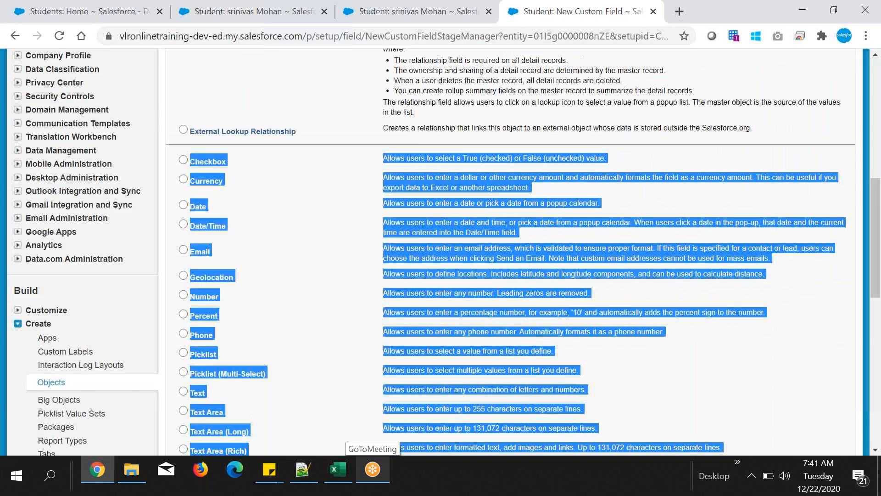
pyautogui.click(193, 137)
pyautogui.moveTo(193, 134); pyautogui.dragTo(318, 326)
pyautogui.click(334, 320)
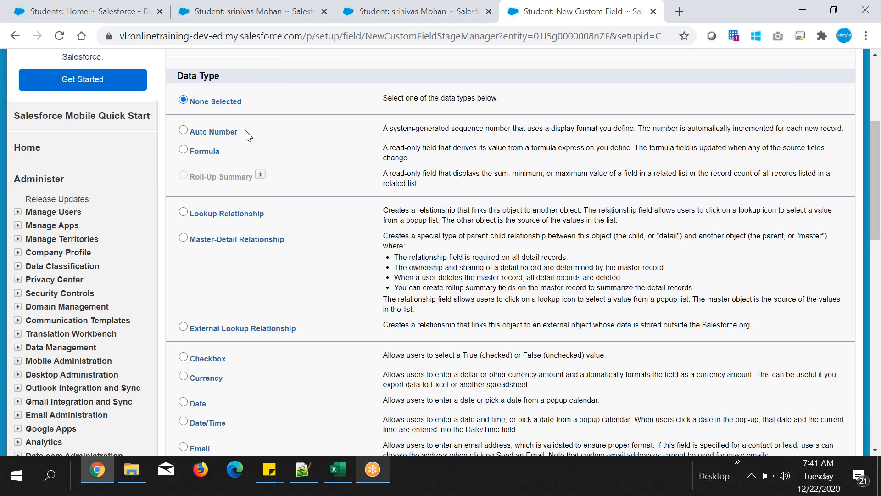
# - Copy the Auto Number data type name into the Notepad++ notes below the coordinates as the heading "Auto Number:"
pyautogui.moveTo(205, 133); pyautogui.dragTo(189, 132)
pyautogui.hotkey('ctrl', 'c')
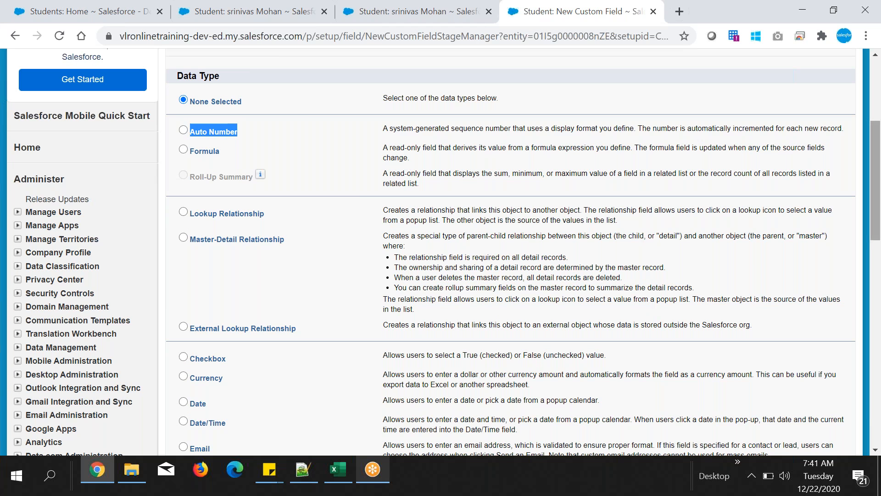
pyautogui.click(275, 148)
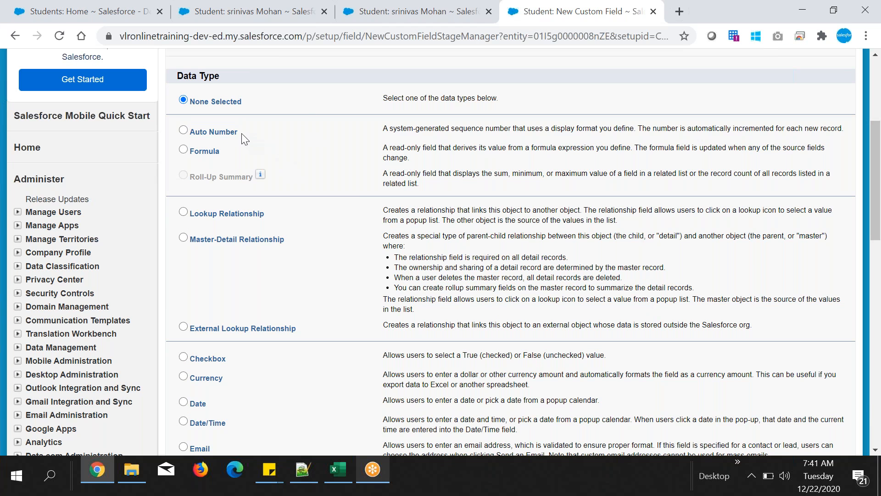
pyautogui.moveTo(241, 133); pyautogui.dragTo(196, 136)
pyautogui.click(303, 469)
pyautogui.click(379, 425)
pyautogui.press('Return')
pyautogui.press('Return')
pyautogui.hotkey('ctrl', 'v')
pyautogui.write(':')
pyautogui.press('Return')
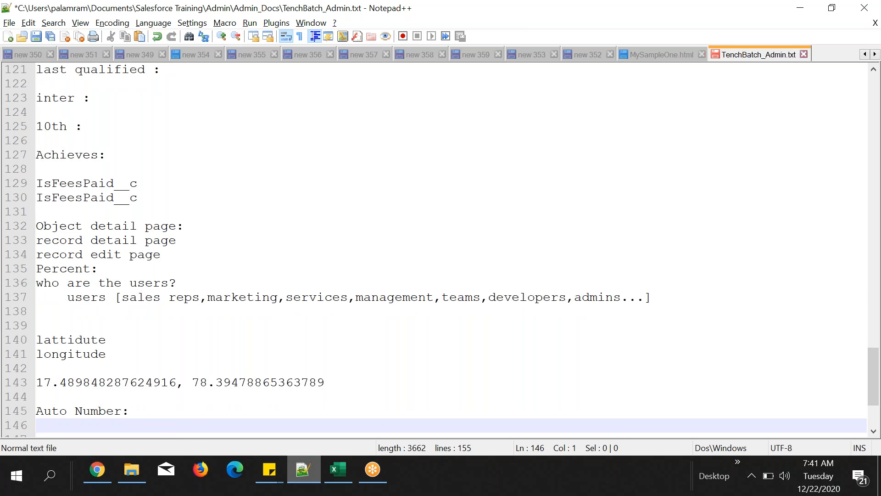
# - Add an empty line below the "Auto Number:" heading in the Notepad++ notes
pyautogui.click(101, 471)
pyautogui.click(305, 472)
pyautogui.moveTo(137, 411); pyautogui.dragTo(7, 414)
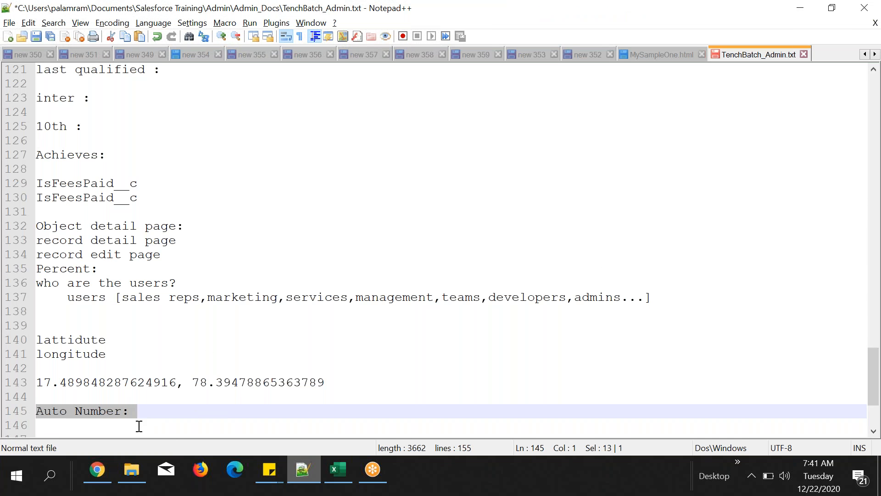
pyautogui.click(124, 422)
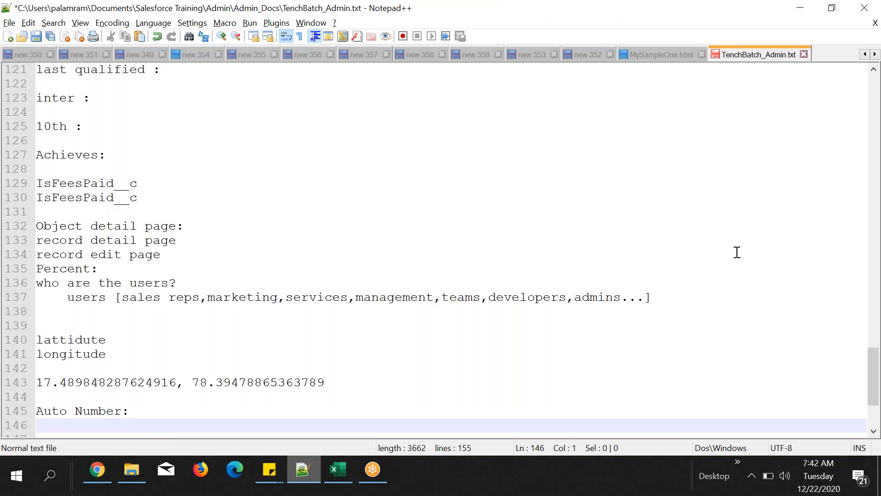
pyautogui.scroll(-3, 546, 288)
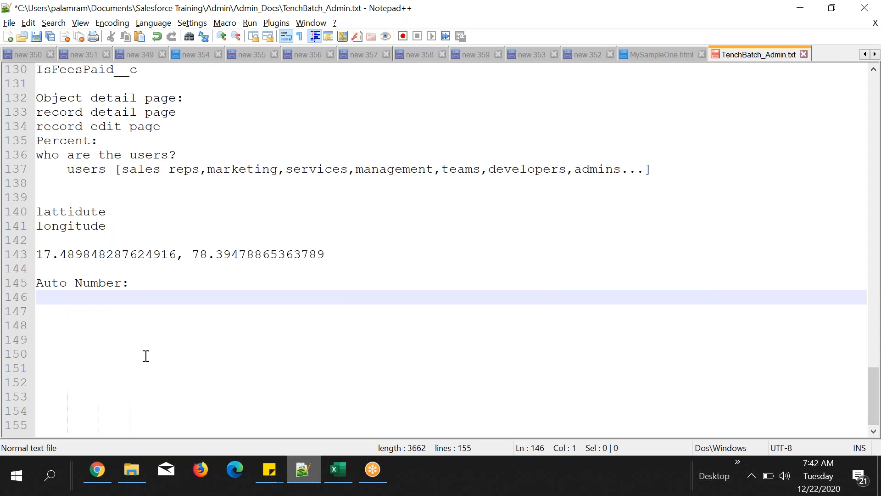
pyautogui.click(97, 469)
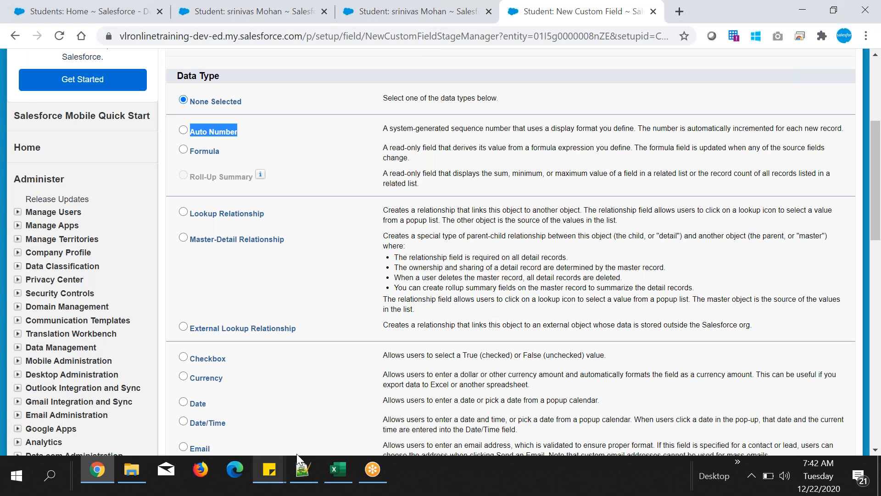
pyautogui.click(300, 477)
pyautogui.press('Return')
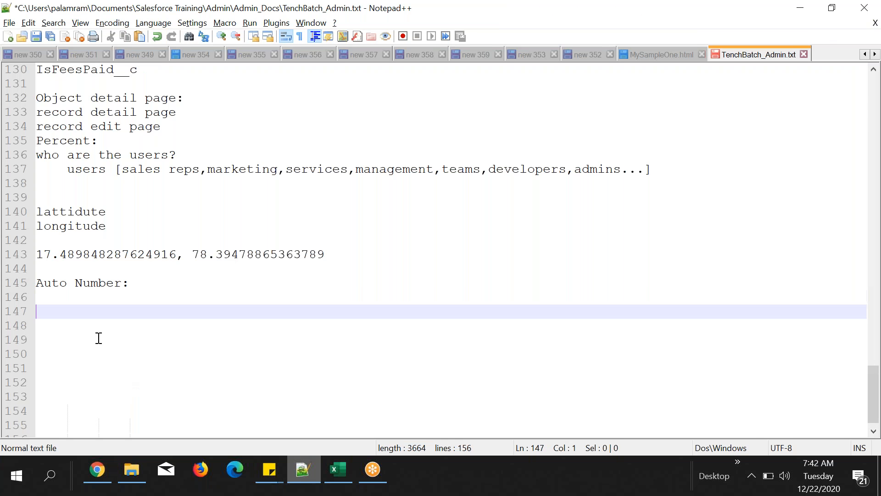
# - Return to Chrome, choose Auto Number as the new Student field's data type, and continue to the field details
pyautogui.click(110, 472)
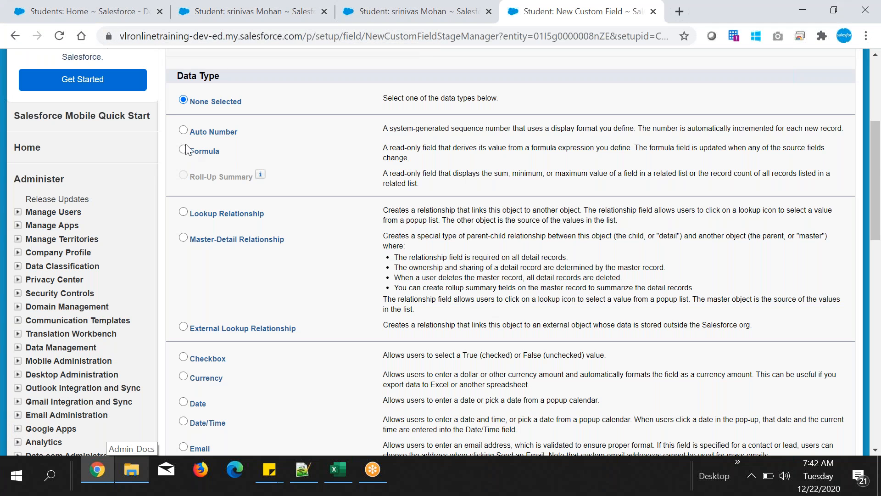
pyautogui.click(183, 130)
pyautogui.scroll(-10, 571, 280)
pyautogui.click(804, 258)
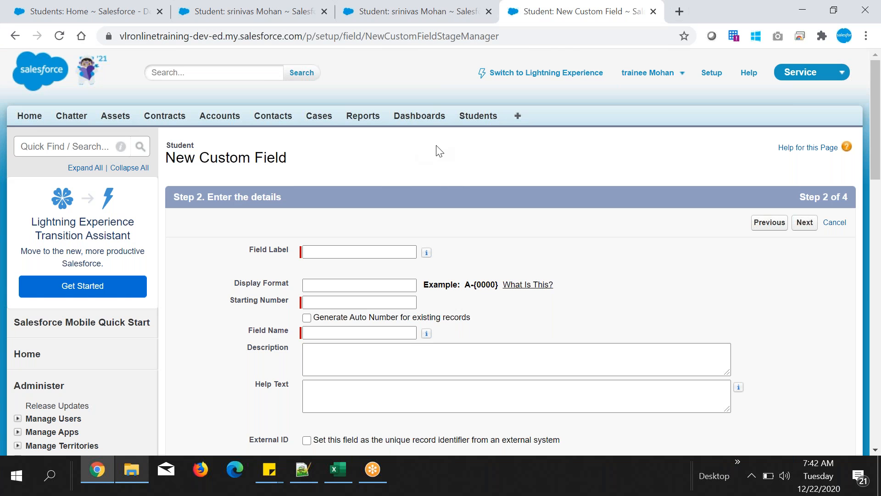
# - Enter Order Number as the auto number field's label and let the field name fill in from it
pyautogui.scroll(-1, 439, 151)
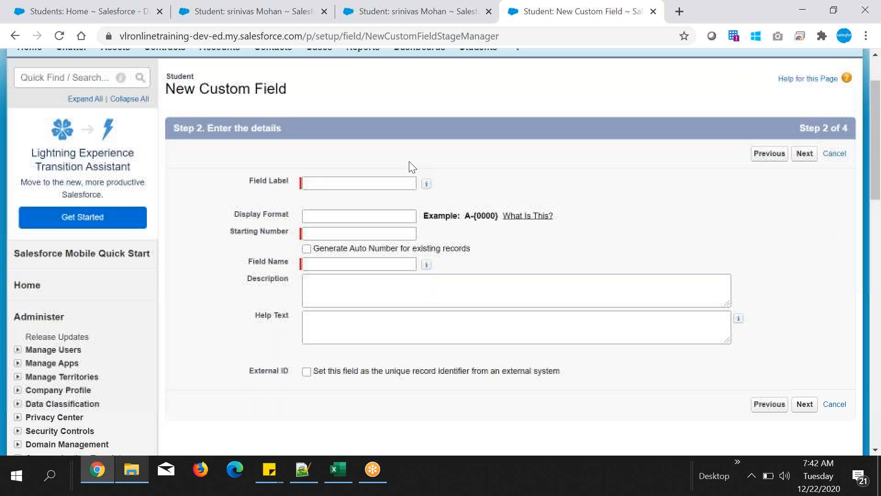
pyautogui.click(390, 185)
pyautogui.write('R')
pyautogui.press('BackSpace')
pyautogui.write('Order Number')
pyautogui.click(375, 231)
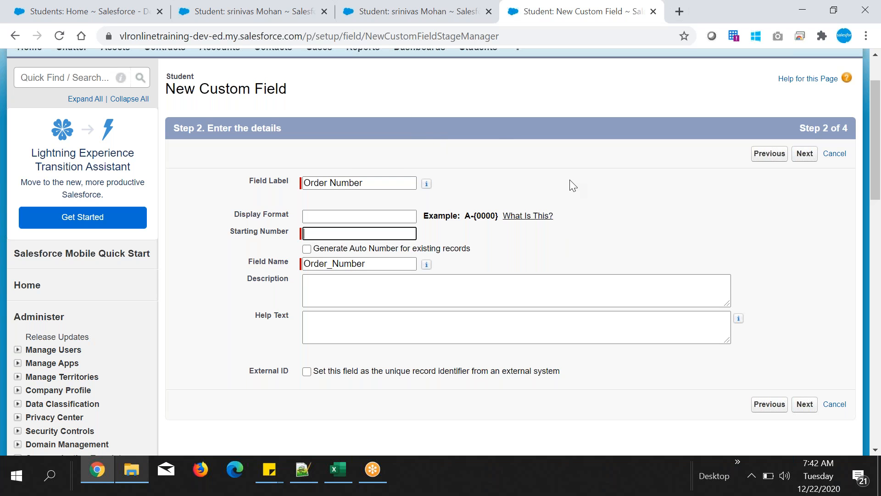
# - Examine the Display Format and Starting Number settings and the example format for the auto number field
pyautogui.scroll(-1, 569, 183)
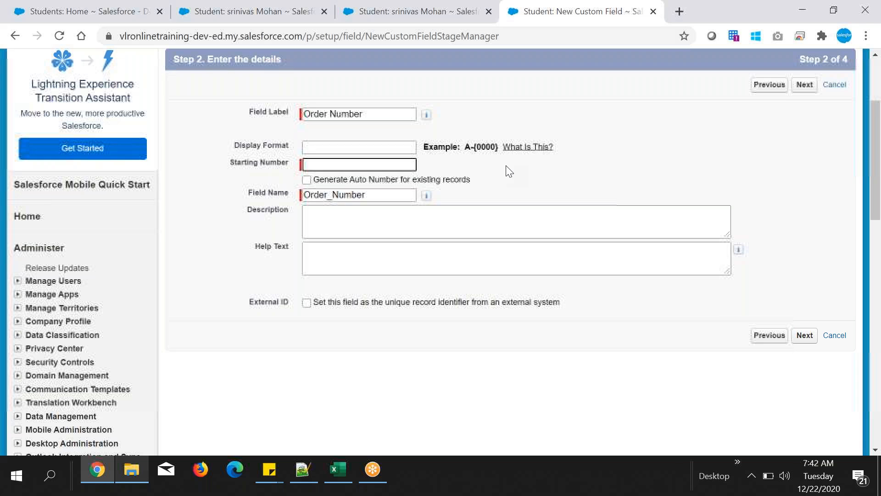
pyautogui.moveTo(232, 145); pyautogui.dragTo(305, 144)
pyautogui.moveTo(230, 163); pyautogui.dragTo(294, 164)
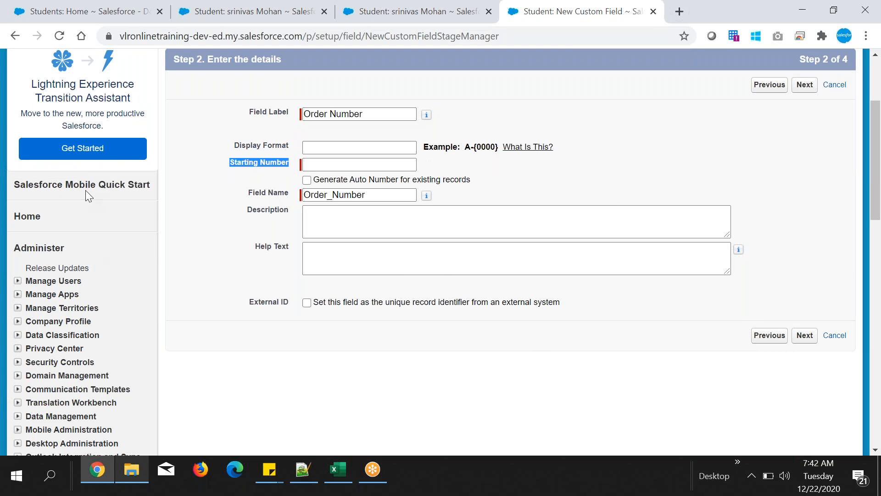
pyautogui.moveTo(233, 145); pyautogui.dragTo(290, 165)
pyautogui.click(503, 164)
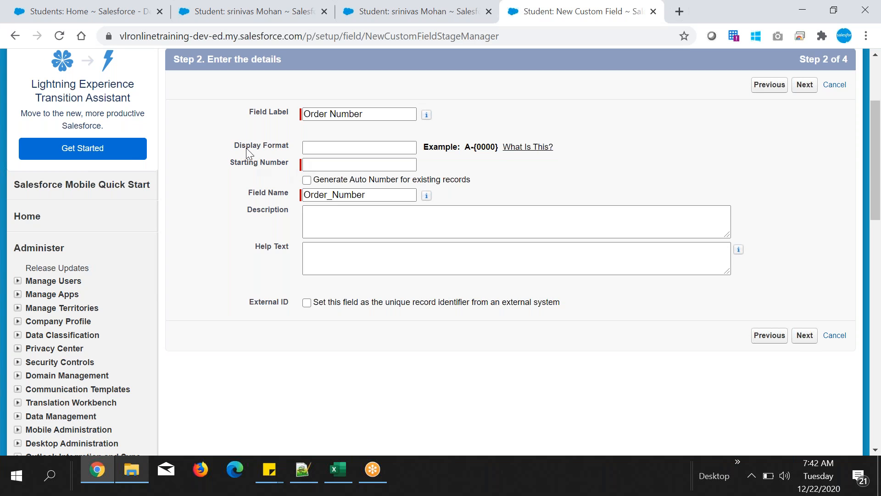
pyautogui.moveTo(233, 146); pyautogui.dragTo(293, 151)
pyautogui.moveTo(230, 161); pyautogui.dragTo(285, 165)
pyautogui.click(636, 363)
pyautogui.moveTo(464, 147); pyautogui.dragTo(496, 150)
# - Set the Order Number field's display format to VLR-{00000} and its starting number to 1
pyautogui.click(359, 147)
pyautogui.write('VLR')
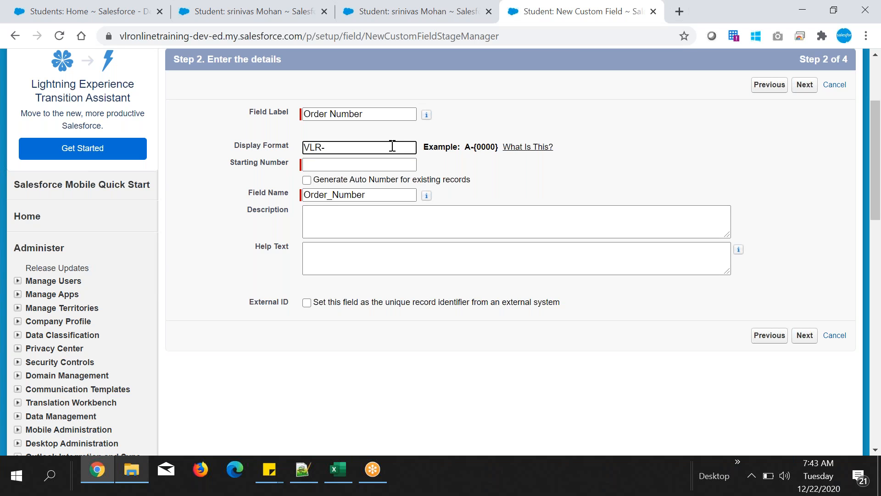
pyautogui.write('-{}')
pyautogui.write('00')
pyautogui.write('000')
pyautogui.click(351, 165)
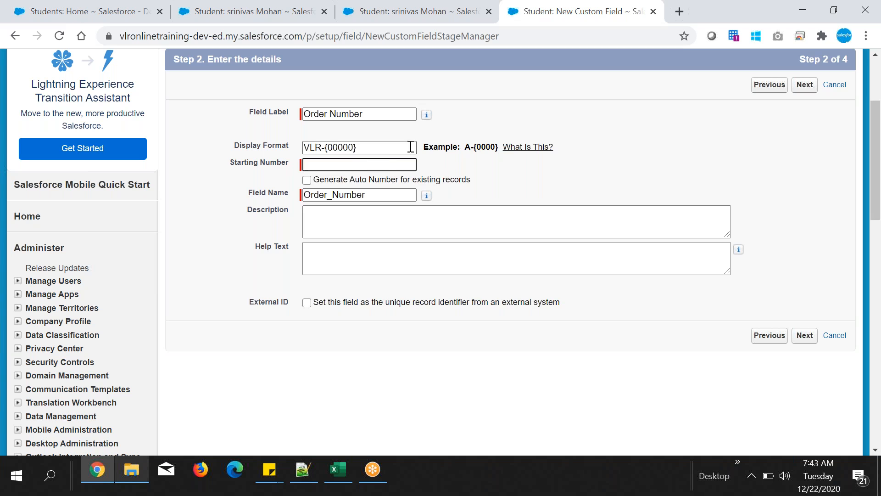
# - Copy the display format VLR-{00000} into the Notepad++ notes under "Auto Number:" and add the starting number 1 on the line below
pyautogui.tripleClick(368, 147)
pyautogui.hotkey('ctrl', 'c')
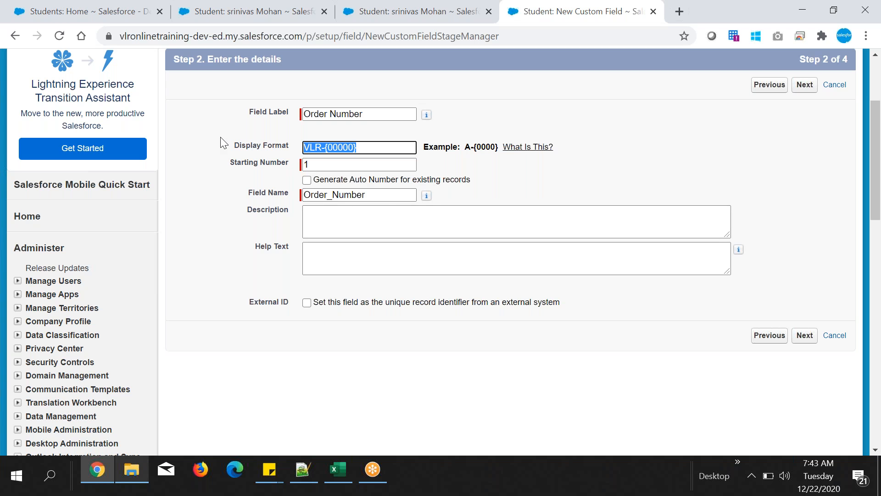
pyautogui.click(305, 473)
pyautogui.hotkey('ctrl', 'v')
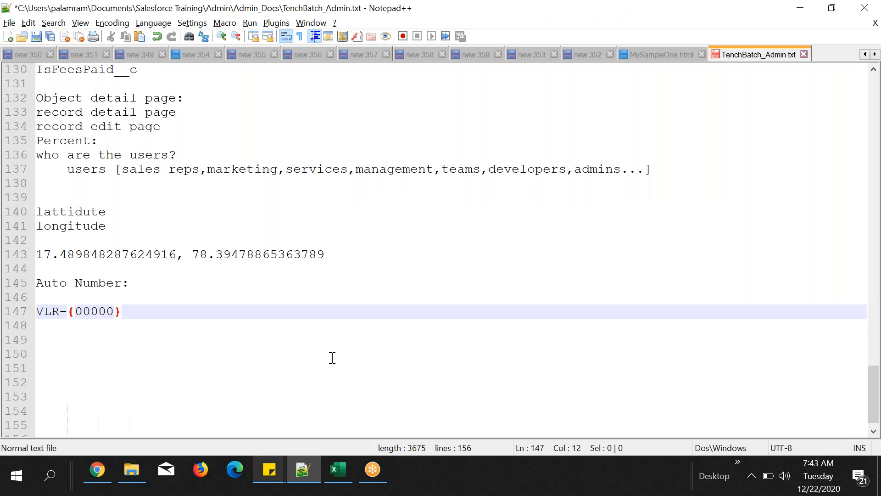
pyautogui.press('Return')
pyautogui.hotkey('alt', 'Tab')
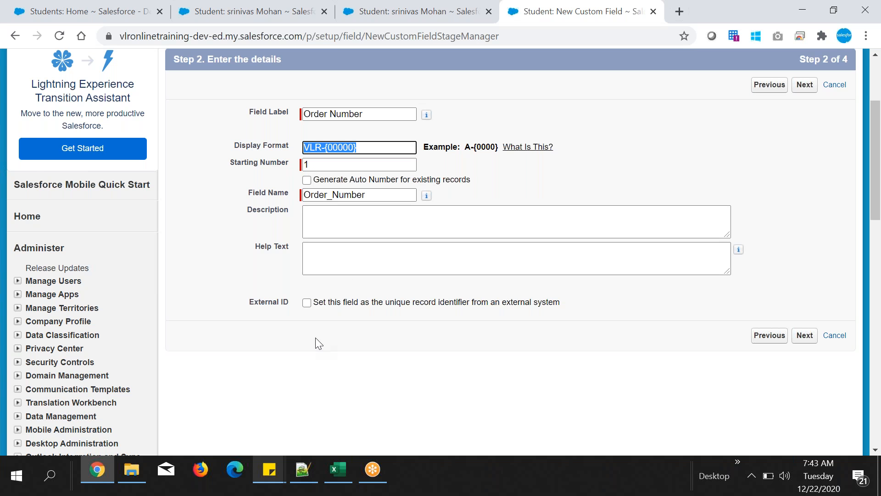
pyautogui.hotkey('alt', 'Tab')
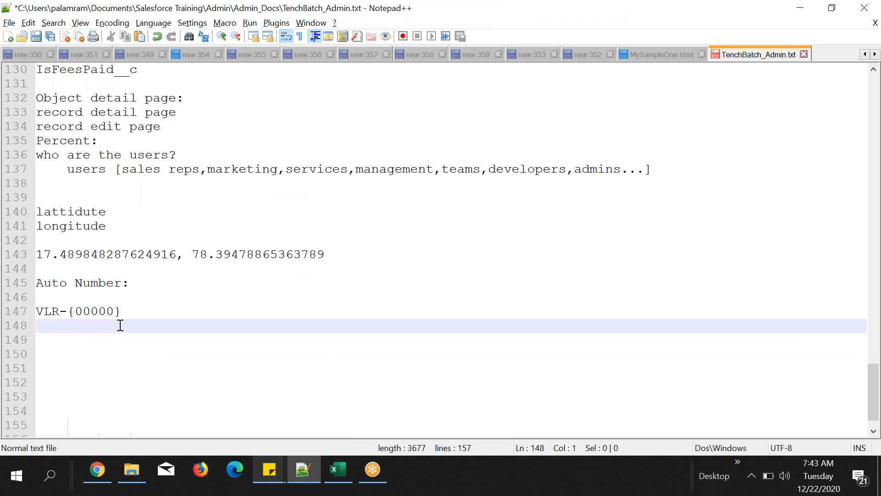
pyautogui.write('1')
pyautogui.press('Return')
pyautogui.press('Return')
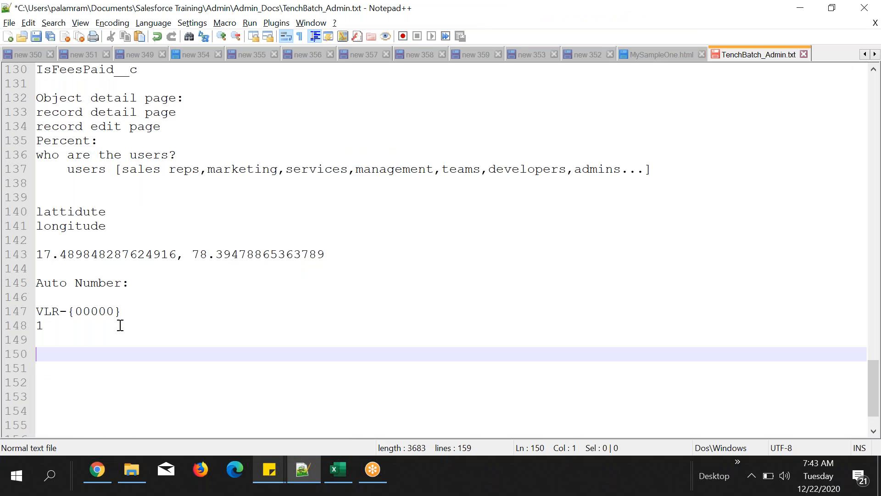
pyautogui.click(108, 474)
pyautogui.click(458, 17)
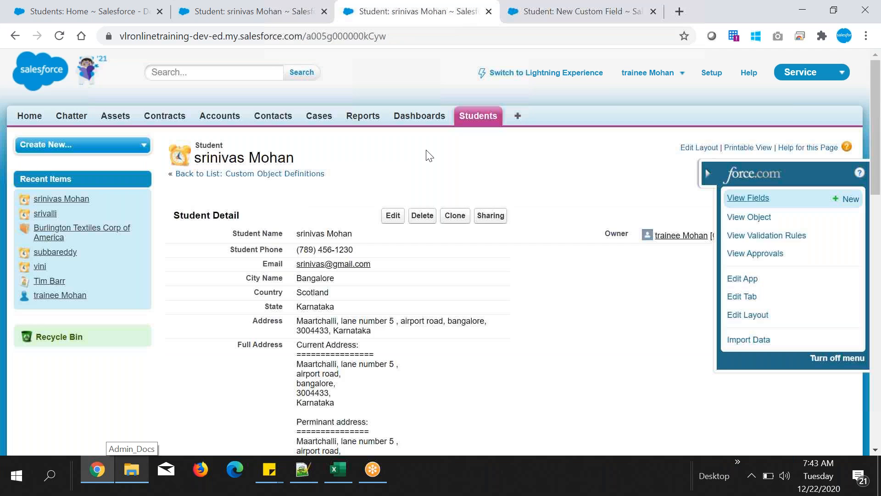
pyautogui.click(304, 468)
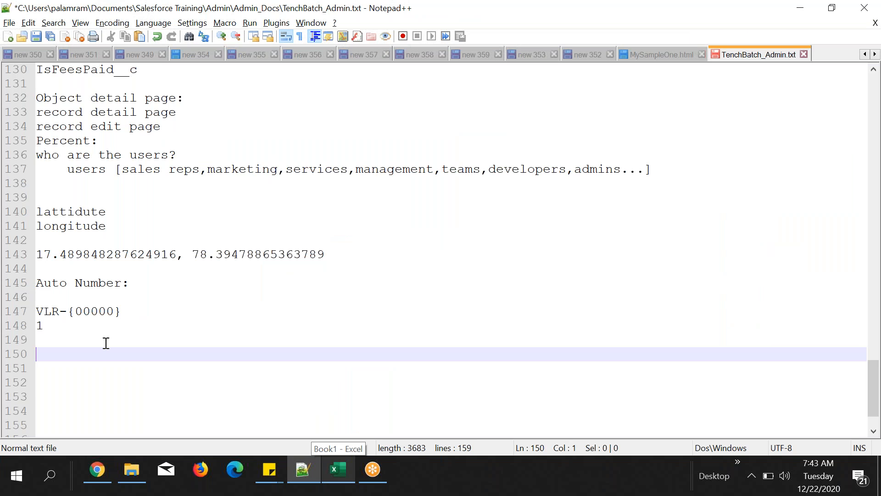
# - Add the example value VLR-00001 to the notes, below the display format and starting number
pyautogui.write('vl')
pyautogui.press('BackSpace')
pyautogui.press('BackSpace')
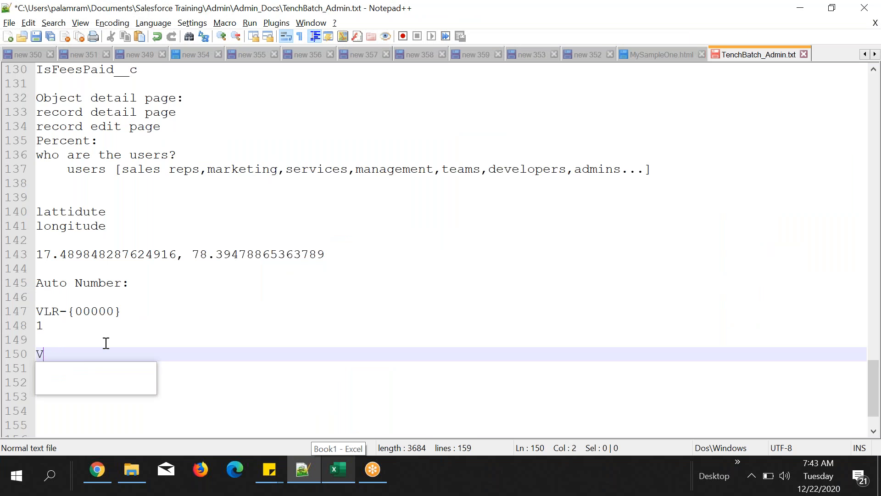
pyautogui.write('VLR-')
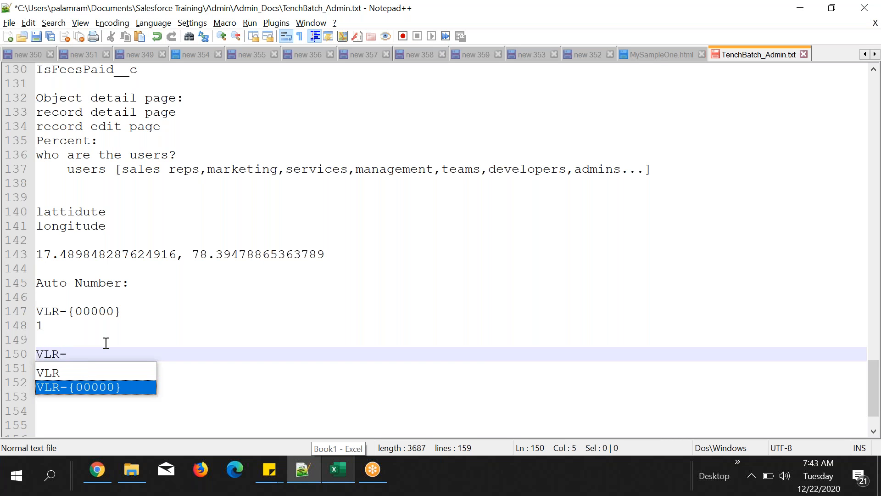
pyautogui.write('0')
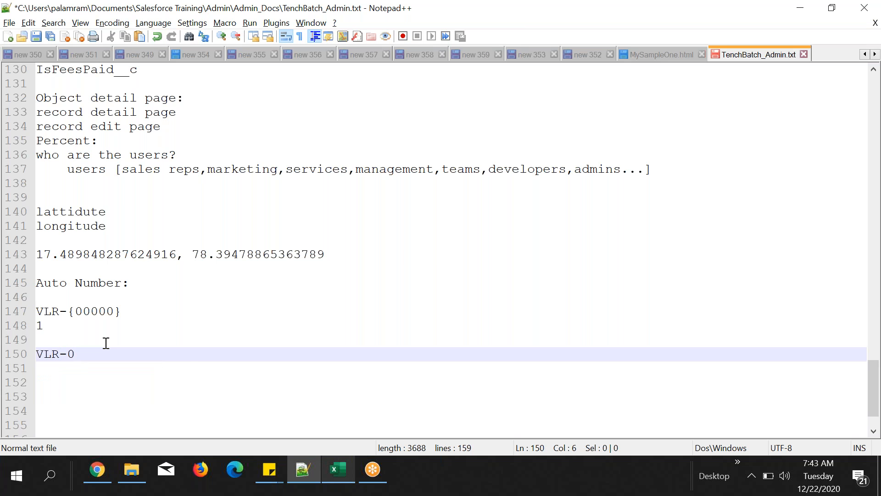
pyautogui.write('000')
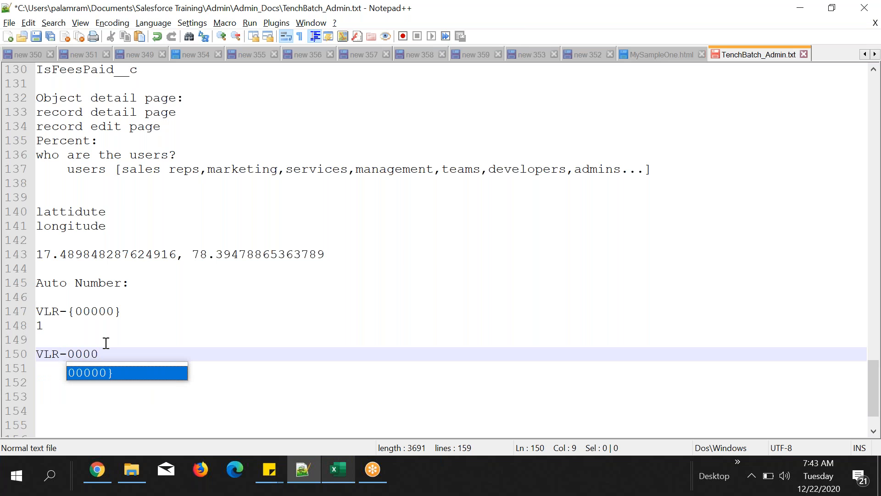
pyautogui.tripleClick(104, 311)
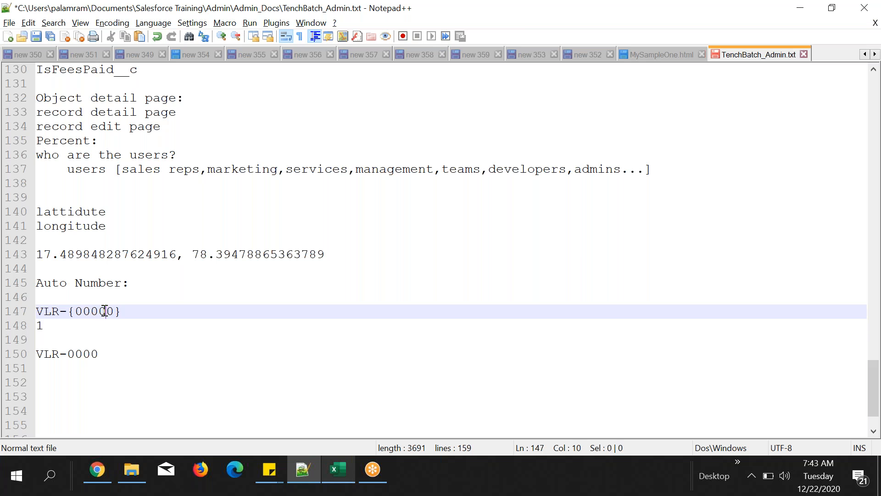
pyautogui.moveTo(120, 311); pyautogui.dragTo(110, 309)
pyautogui.click(37, 326)
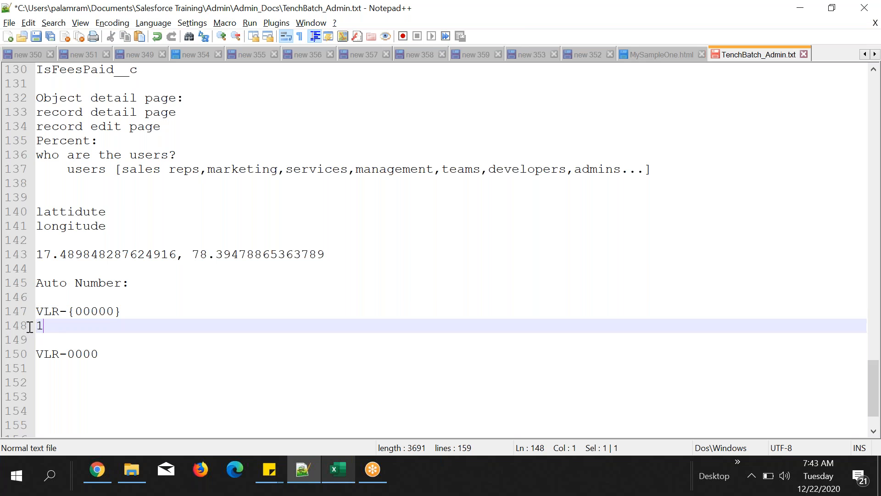
pyautogui.click(117, 358)
pyautogui.write('1')
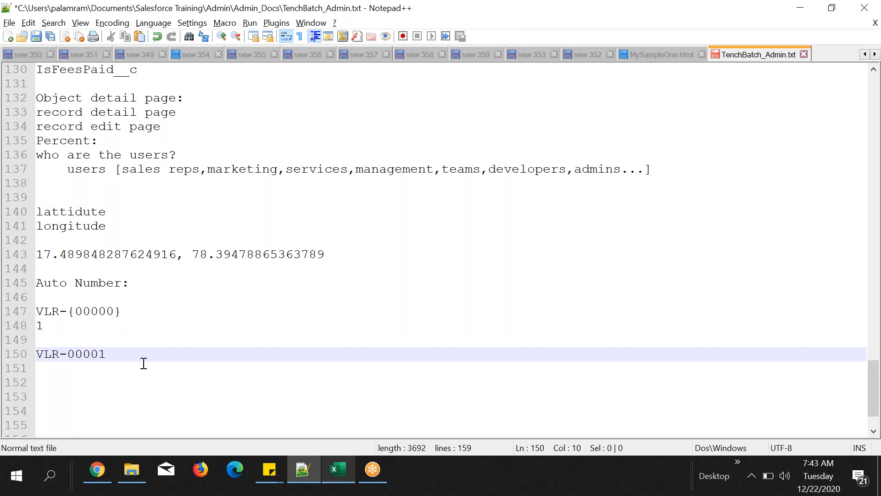
# - Switch to Salesforce and shorten the Order Number field's display format to VLR-{00}
pyautogui.click(95, 473)
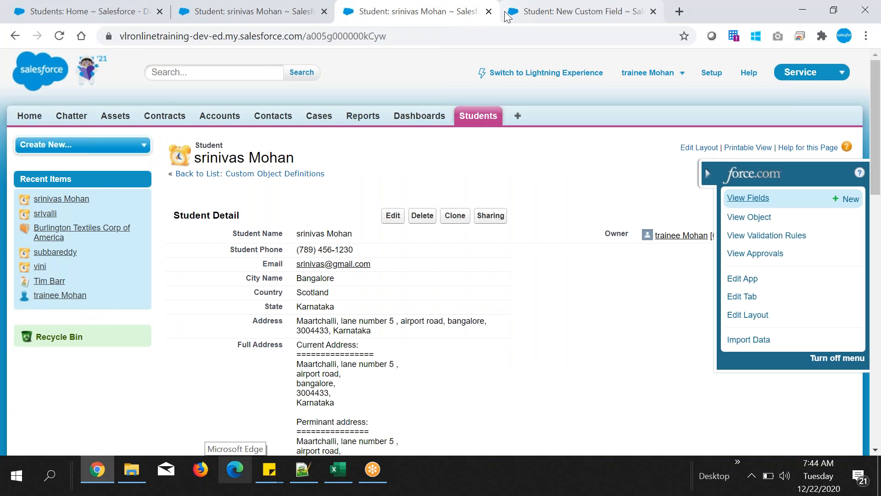
pyautogui.click(532, 11)
pyautogui.click(369, 148)
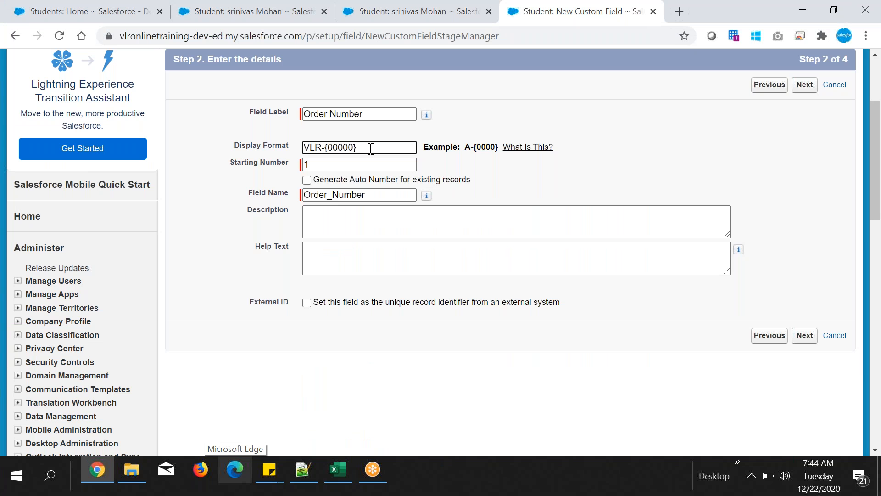
pyautogui.press('BackSpace')
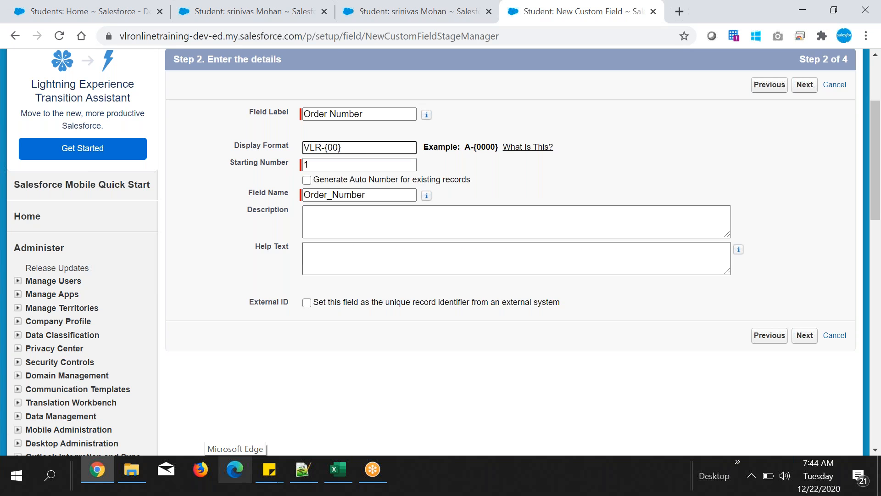
# - In the Notepad++ notes, shorten the display format to VLR-{00} and the example value to VLR-01
pyautogui.click(302, 472)
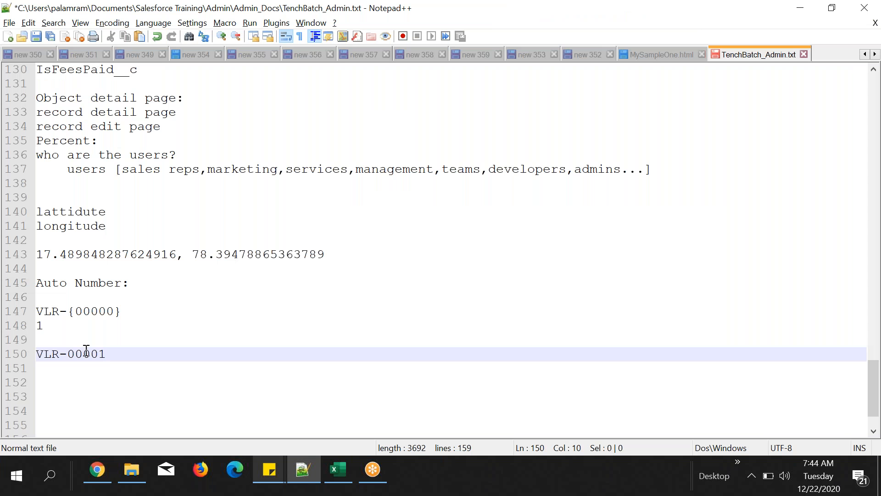
pyautogui.click(111, 312)
pyautogui.press('BackSpace')
pyautogui.press('BackSpace')
pyautogui.press('BackSpace')
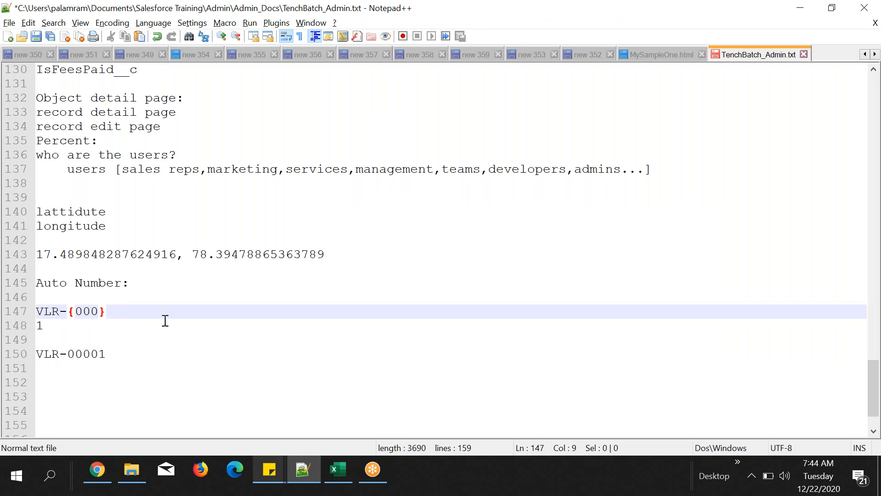
pyautogui.click(102, 354)
pyautogui.press('BackSpace')
pyautogui.press('BackSpace')
pyautogui.press('BackSpace')
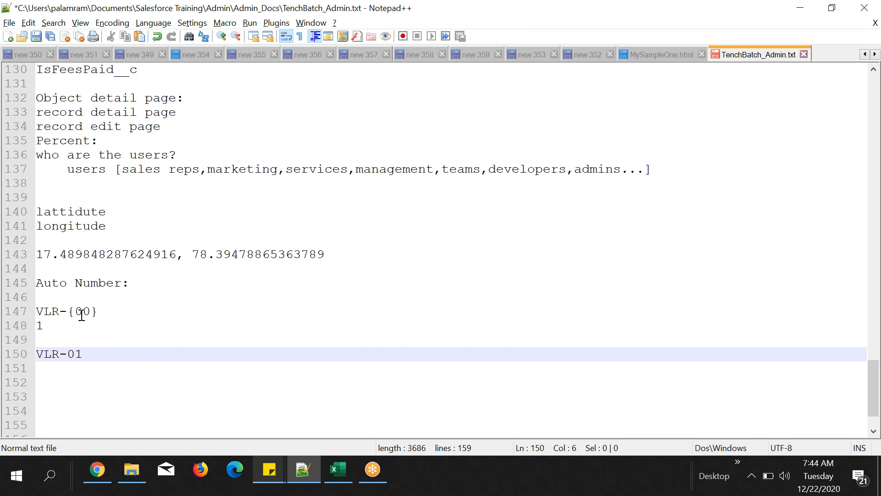
# - Label the 1 below the display format in the notes so the line reads "Starting number 1"
pyautogui.click(83, 312)
pyautogui.moveTo(89, 309); pyautogui.dragTo(13, 327)
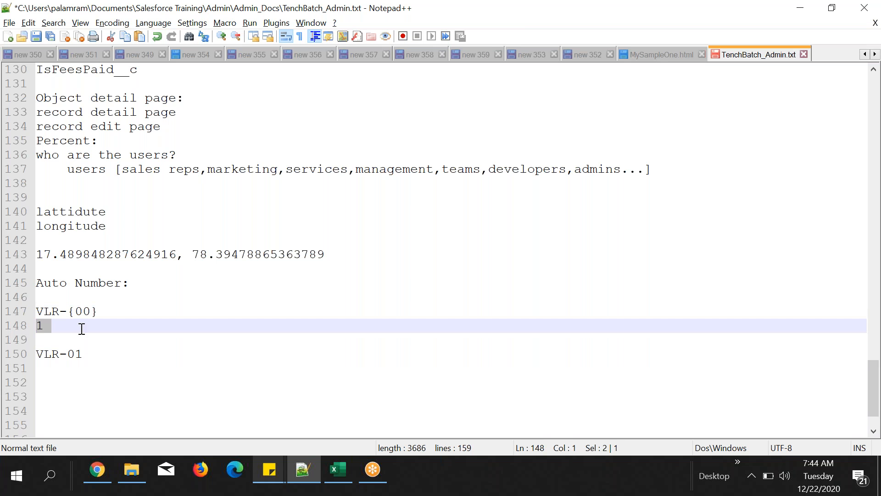
pyautogui.click(37, 327)
pyautogui.write('STARG')
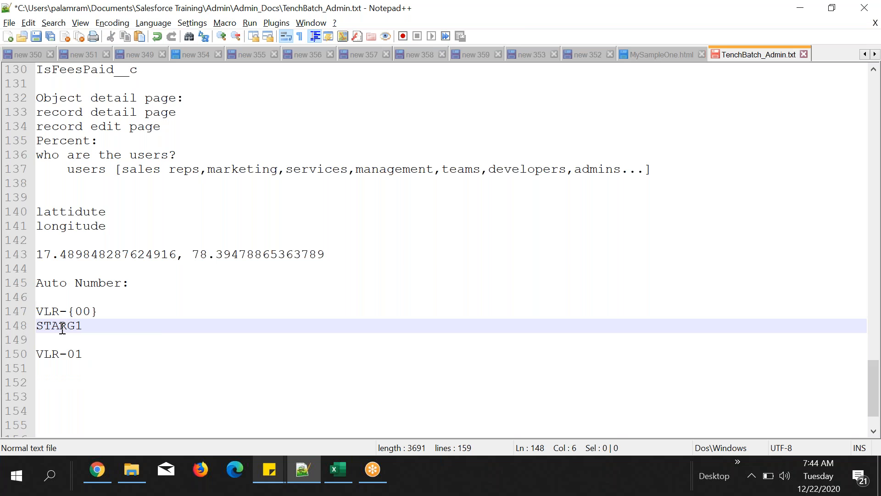
pyautogui.press('BackSpace')
pyautogui.press('BackSpace')
pyautogui.press('BackSpace')
pyautogui.press('BackSpace')
pyautogui.press('BackSpace')
pyautogui.write('Star')
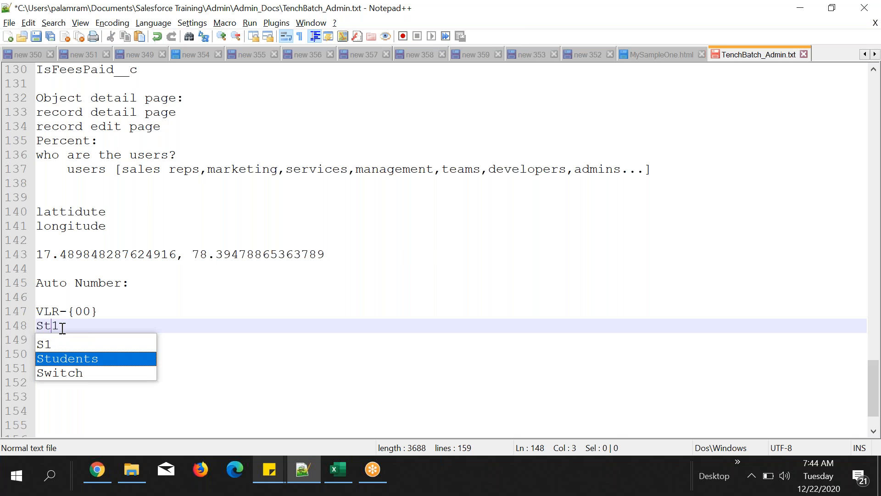
pyautogui.write('ting number')
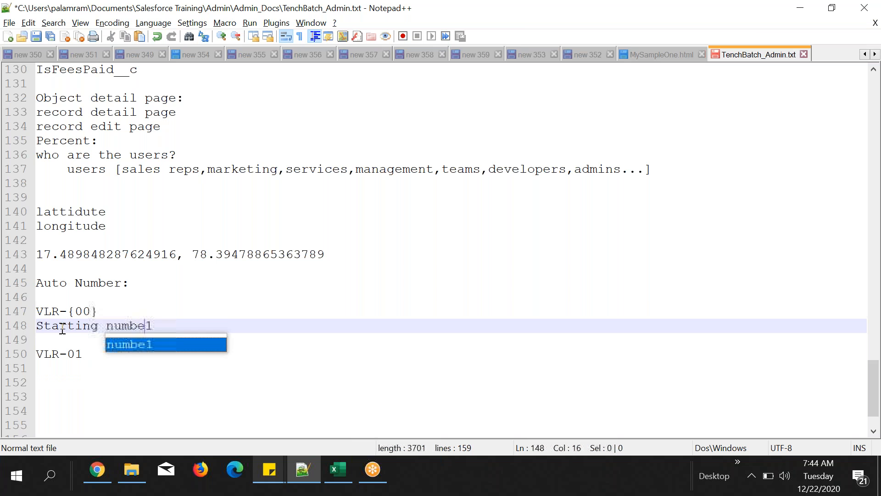
# - Compare the example VLR-01 with the display format in the notes and in Salesforce's Order Number field settings
pyautogui.click(86, 351)
pyautogui.hotkey('shift', 'Left')
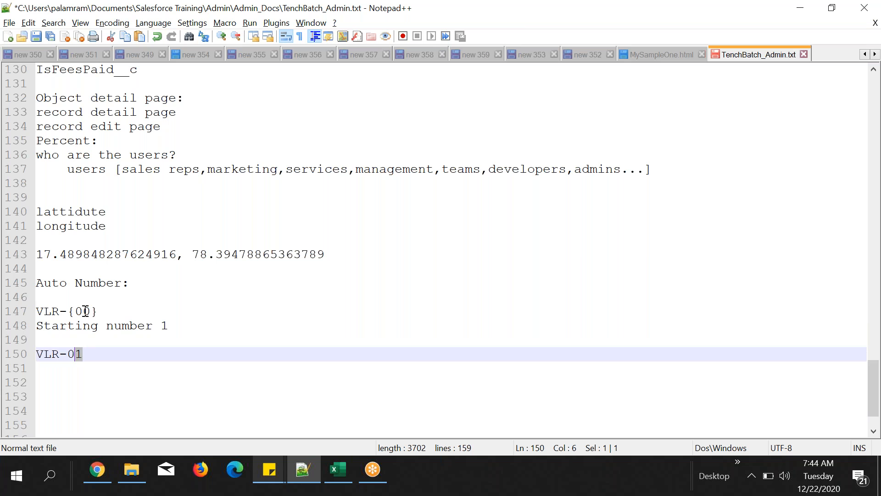
pyautogui.moveTo(103, 310); pyautogui.dragTo(94, 317)
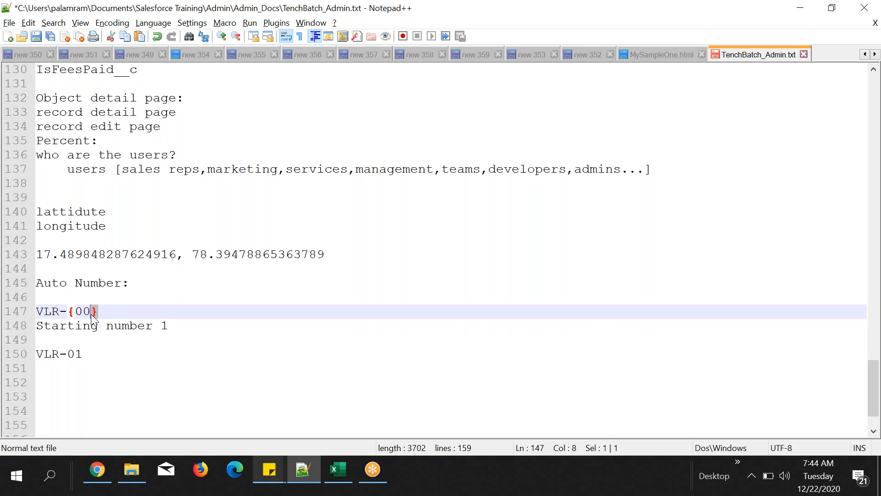
pyautogui.click(94, 352)
pyautogui.hotkey('shift', 'Home')
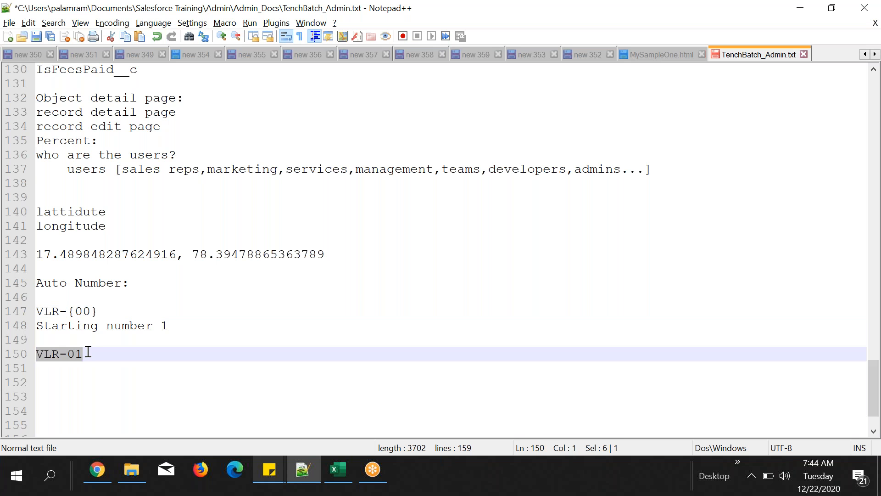
pyautogui.click(89, 466)
pyautogui.moveTo(343, 147); pyautogui.dragTo(301, 147)
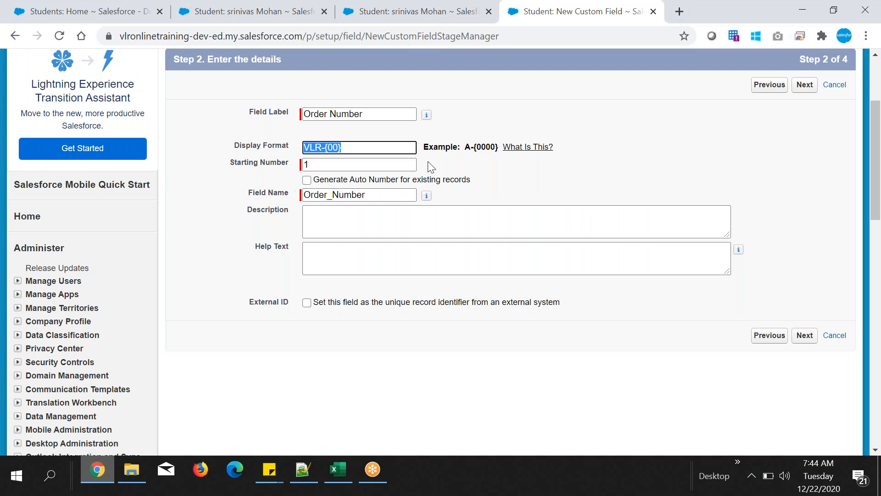
pyautogui.doubleClick(313, 152)
pyautogui.click(312, 474)
pyautogui.click(92, 358)
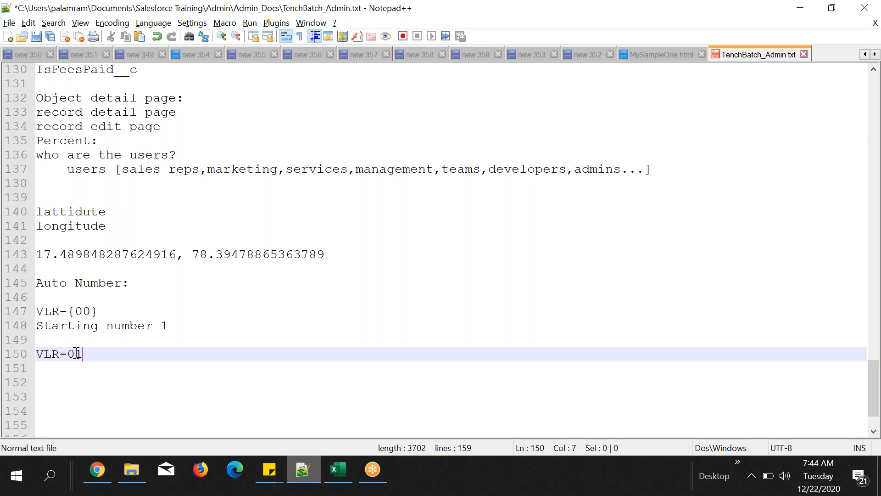
pyautogui.moveTo(82, 354); pyautogui.dragTo(12, 354)
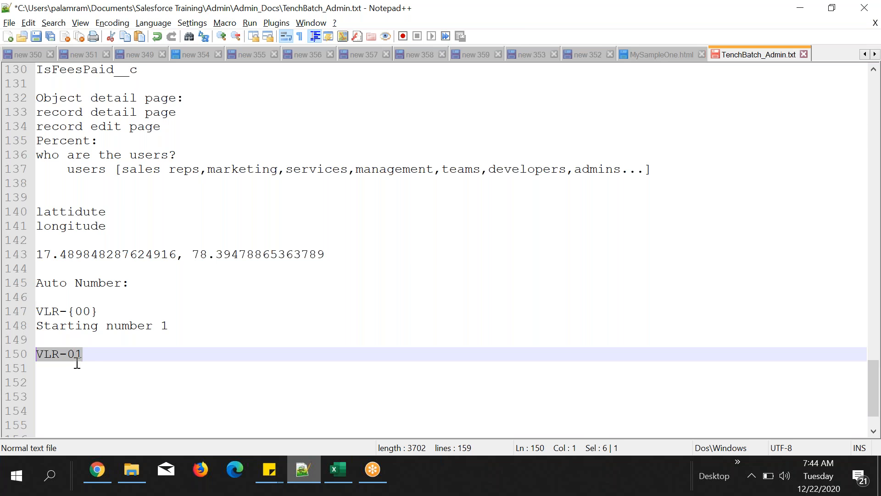
# - Copy the VLR-01 example onto a new line and change the copy to VLR-02
pyautogui.click(91, 356)
pyautogui.moveTo(89, 356); pyautogui.dragTo(20, 356)
pyautogui.hotkey('ctrl', 'c')
pyautogui.click(101, 357)
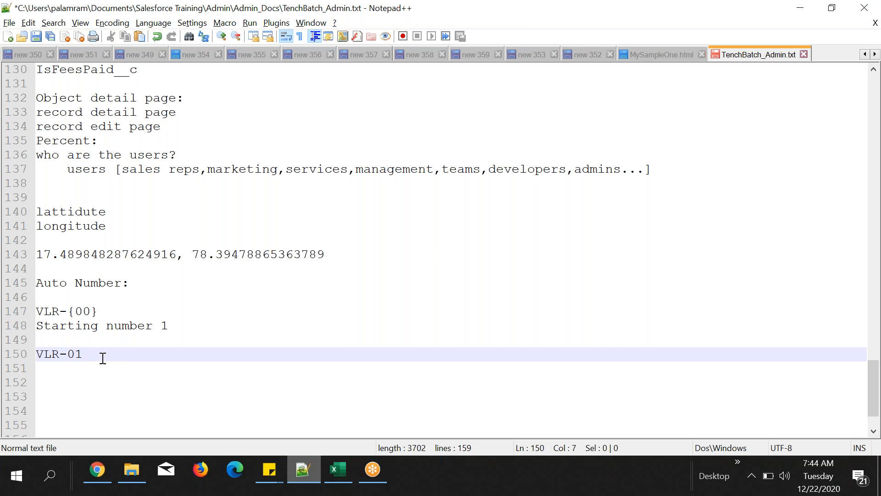
pyautogui.press('Return')
pyautogui.hotkey('ctrl', 'v')
pyautogui.press('BackSpace')
pyautogui.write('2')
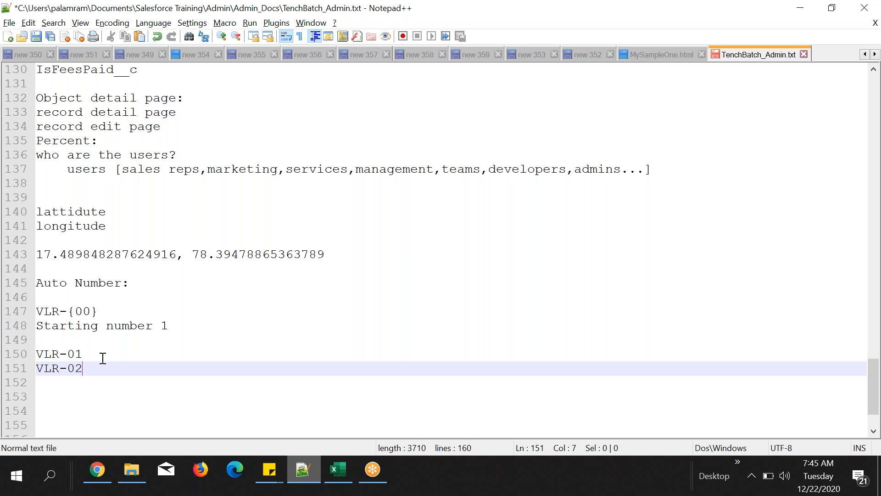
# - Continue the example sequence in the notes with VLR-03 and VLR-04 on separate lines
pyautogui.press('Return')
pyautogui.hotkey('ctrl', 'v')
pyautogui.press('BackSpace')
pyautogui.write('3')
pyautogui.press('Return')
pyautogui.hotkey('ctrl', 'v')
pyautogui.press('BackSpace')
pyautogui.write('4')
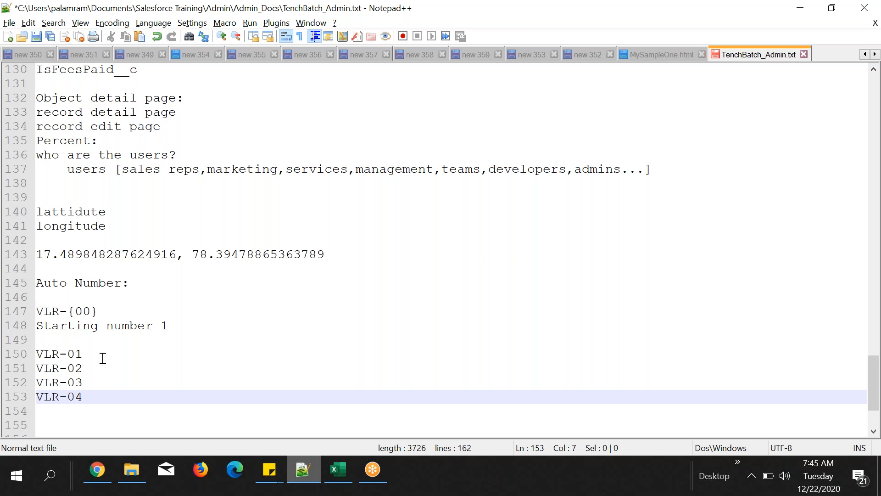
# - Add VLR-09 and VLR-10 on separate lines at the end of the example sequence
pyautogui.press('Return')
pyautogui.hotkey('ctrl', 'v')
pyautogui.press('BackSpace')
pyautogui.write('9')
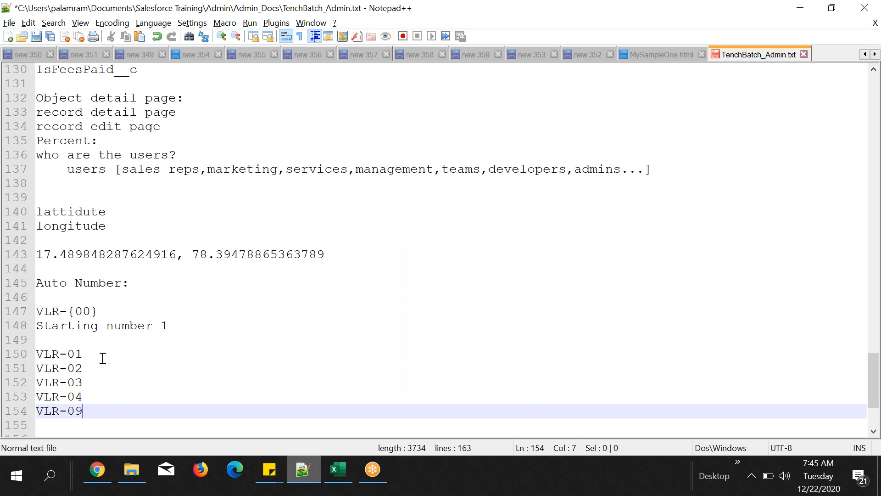
pyautogui.press('Return')
pyautogui.hotkey('ctrl', 'v')
pyautogui.scroll(-3, 102, 359)
pyautogui.press('BackSpace')
pyautogui.press('BackSpace')
pyautogui.write('10')
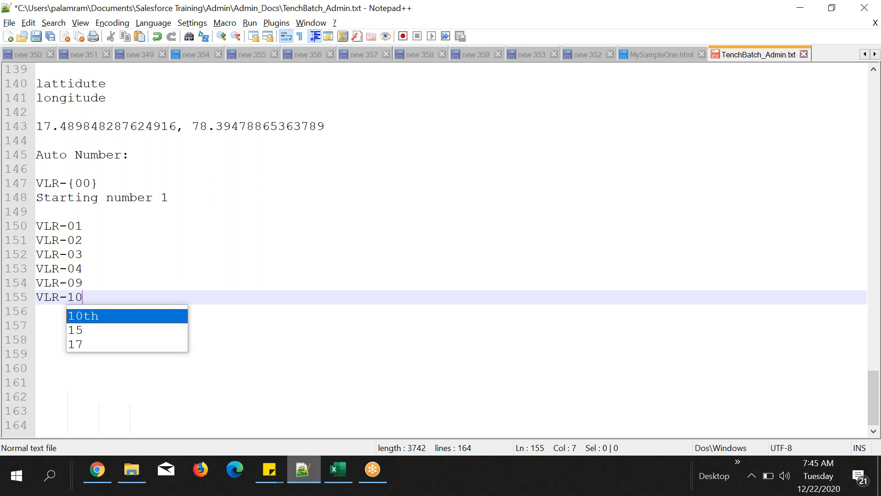
# - Add VLR-11 and VLR-99 on separate lines below VLR-10 and start a new line
pyautogui.press('Return')
pyautogui.hotkey('ctrl', 'v')
pyautogui.press('BackSpace')
pyautogui.press('BackSpace')
pyautogui.write('11')
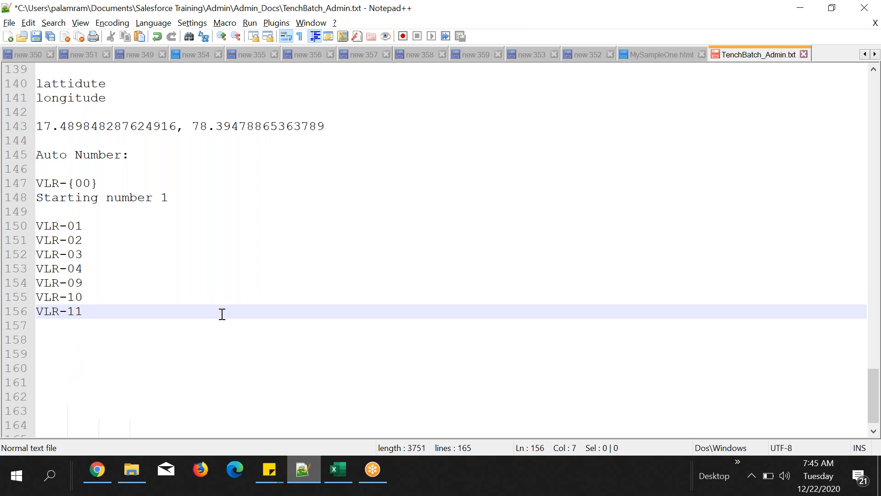
pyautogui.press('Return')
pyautogui.hotkey('ctrl', 'v')
pyautogui.press('BackSpace')
pyautogui.press('BackSpace')
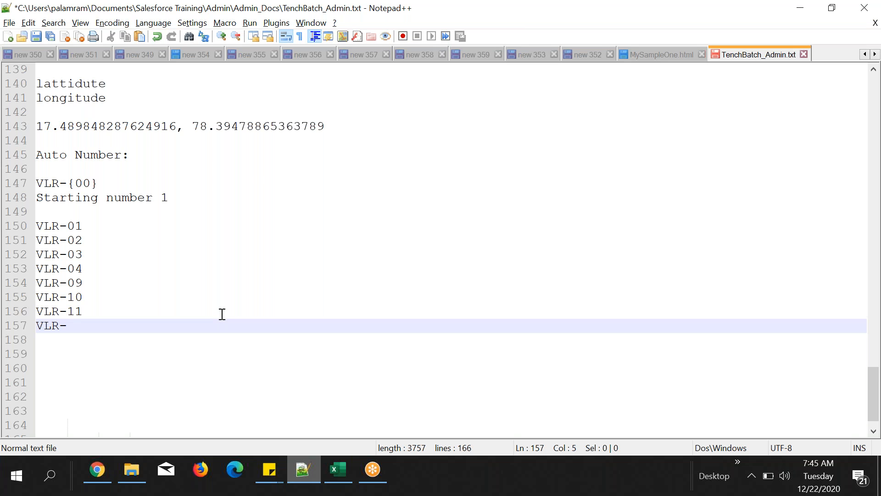
pyautogui.write('99')
pyautogui.press('Return')
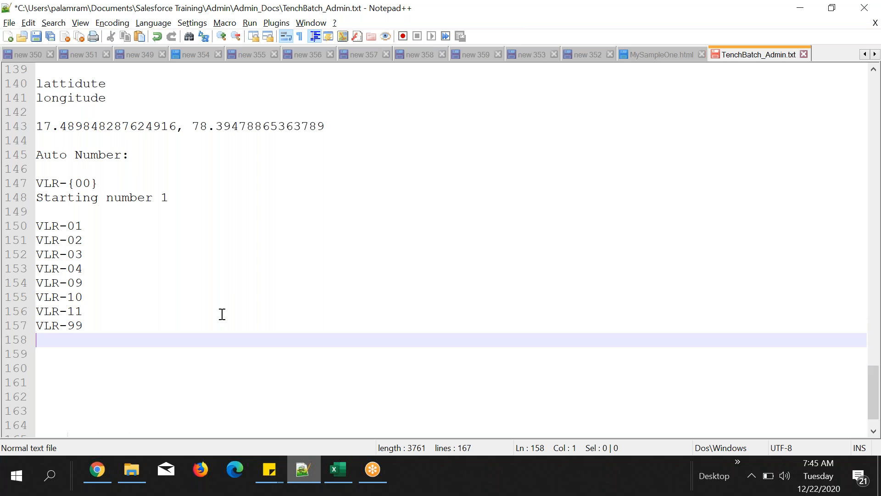
# - Add VLR-100 on the line below VLR-99 in the example sequence
pyautogui.hotkey('ctrl', 'v')
pyautogui.moveTo(94, 182); pyautogui.dragTo(76, 182)
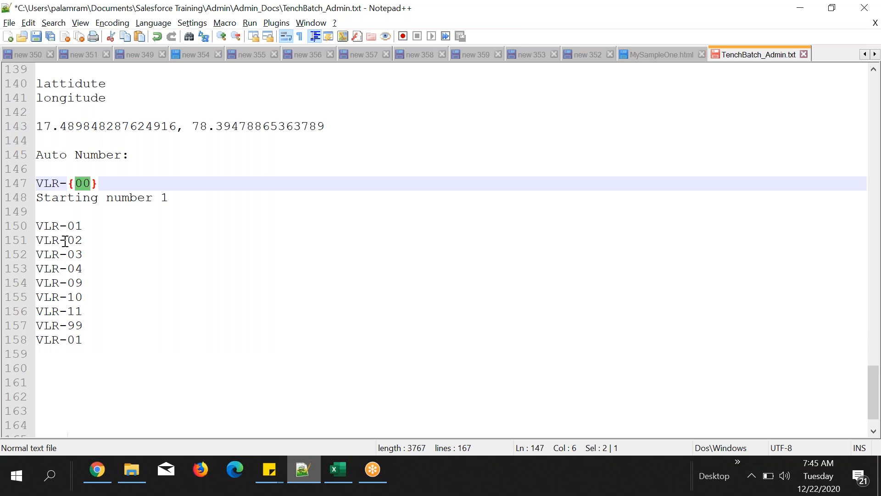
pyautogui.moveTo(68, 225); pyautogui.dragTo(82, 226)
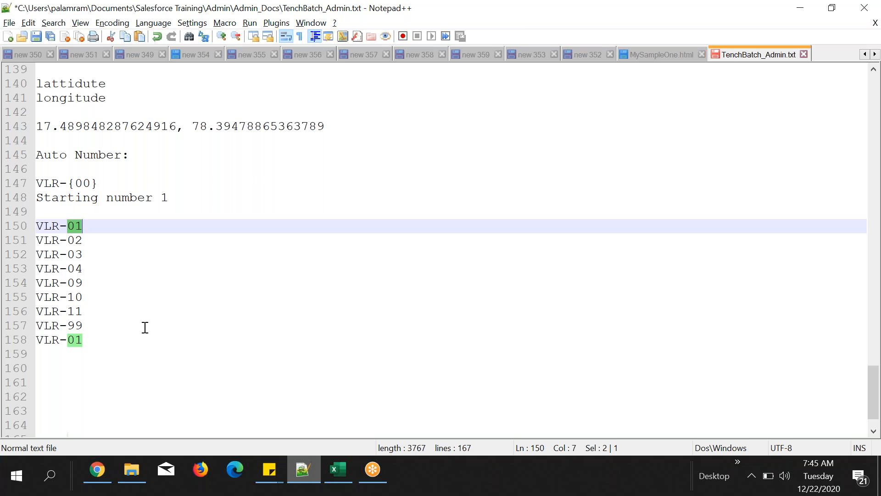
pyautogui.click(92, 344)
pyautogui.press('BackSpace')
pyautogui.press('BackSpace')
pyautogui.write('100')
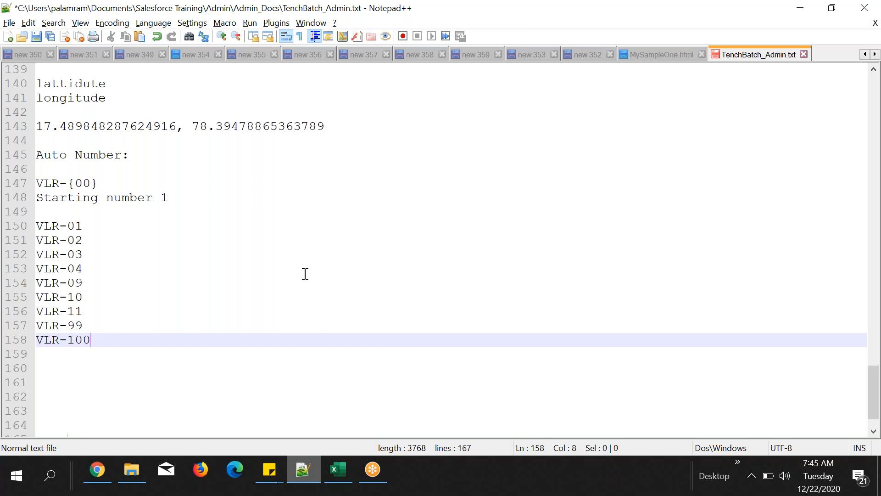
# - Continue the sequence with VLR-101 and VLR-999 on separate lines and start a new line
pyautogui.press('Return')
pyautogui.write('VLR-101')
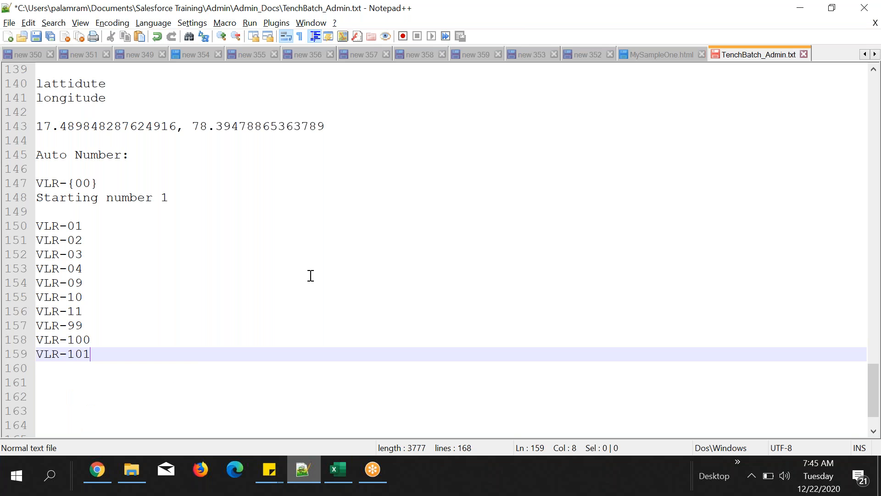
pyautogui.press('Return')
pyautogui.write('VLR-01')
pyautogui.press('BackSpace')
pyautogui.press('BackSpace')
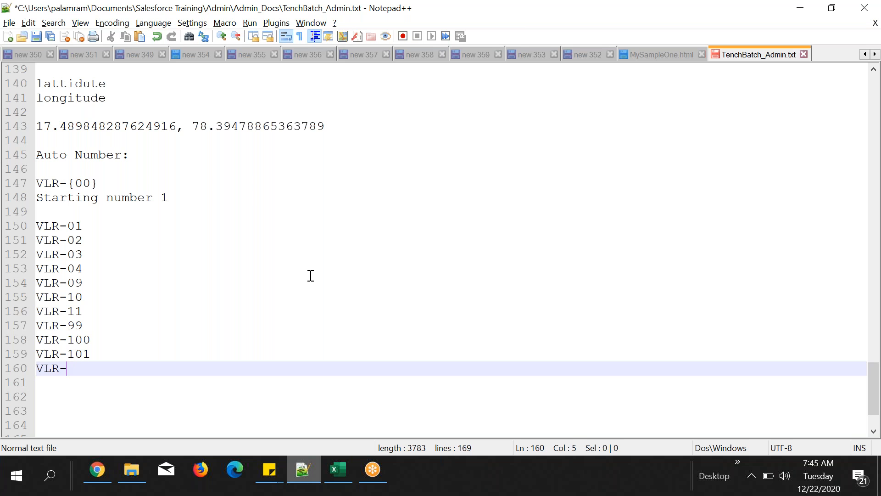
pyautogui.write('999')
pyautogui.press('Return')
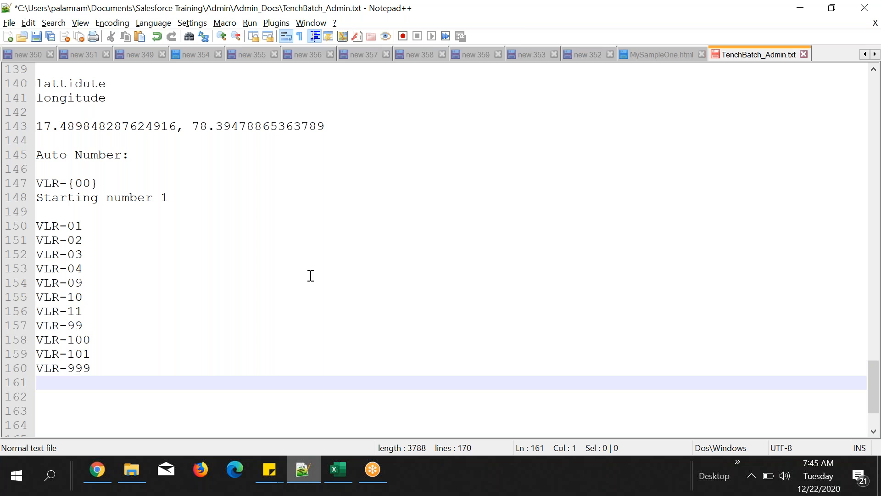
# - Add VLR-1000 as the last entry of the example sequence and highlight the whole list
pyautogui.write('VLR-01')
pyautogui.press('BackSpace')
pyautogui.press('BackSpace')
pyautogui.write('1000')
pyautogui.moveTo(78, 219); pyautogui.dragTo(68, 225)
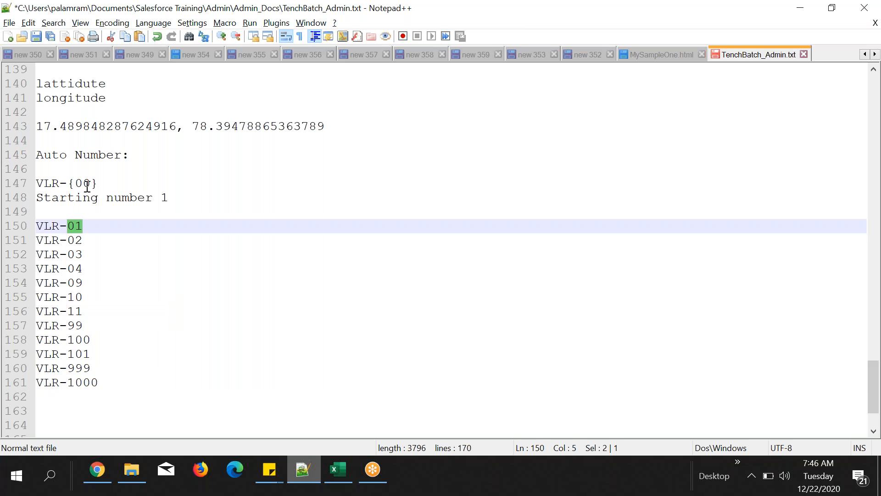
pyautogui.click(90, 329)
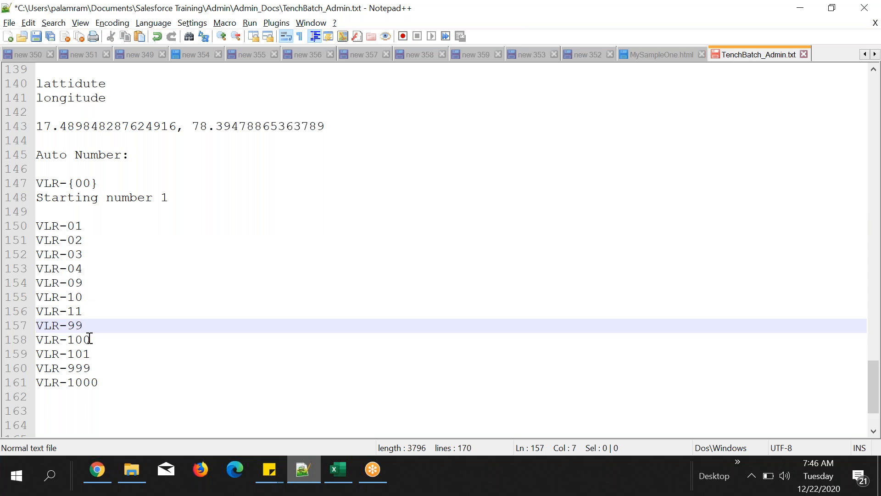
pyautogui.moveTo(119, 392); pyautogui.dragTo(37, 226)
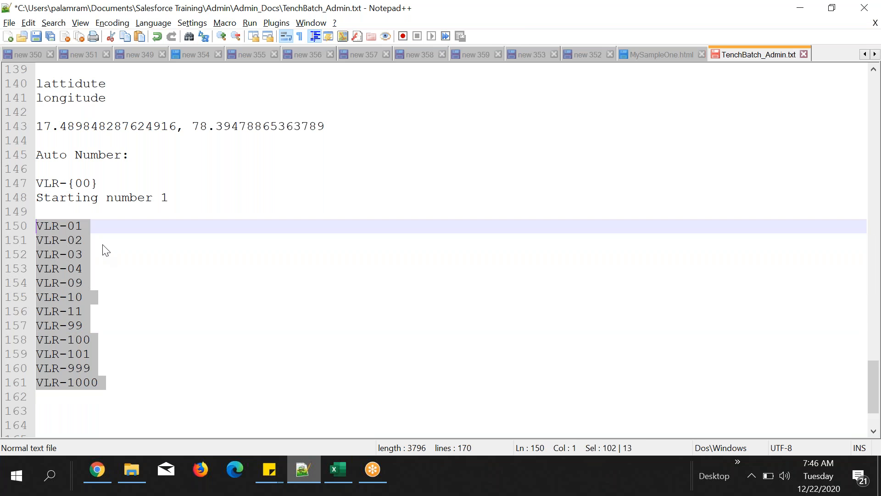
# - Insert the heading "On records field values" above the example sequence, followed by a blank line
pyautogui.click(106, 246)
pyautogui.click(64, 212)
pyautogui.press('Return')
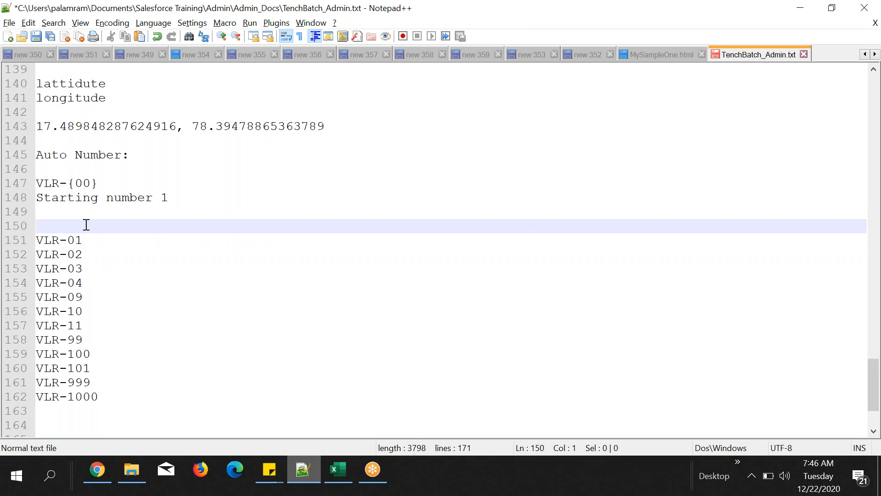
pyautogui.write('On records ')
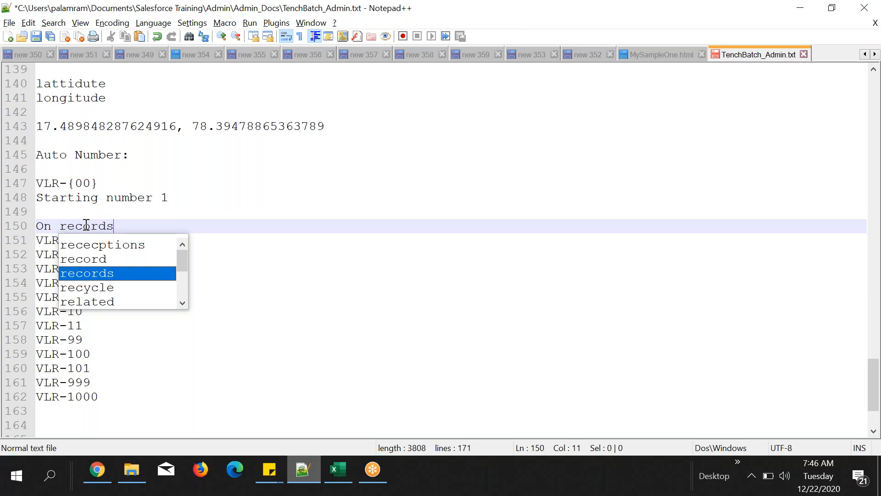
pyautogui.write('field values')
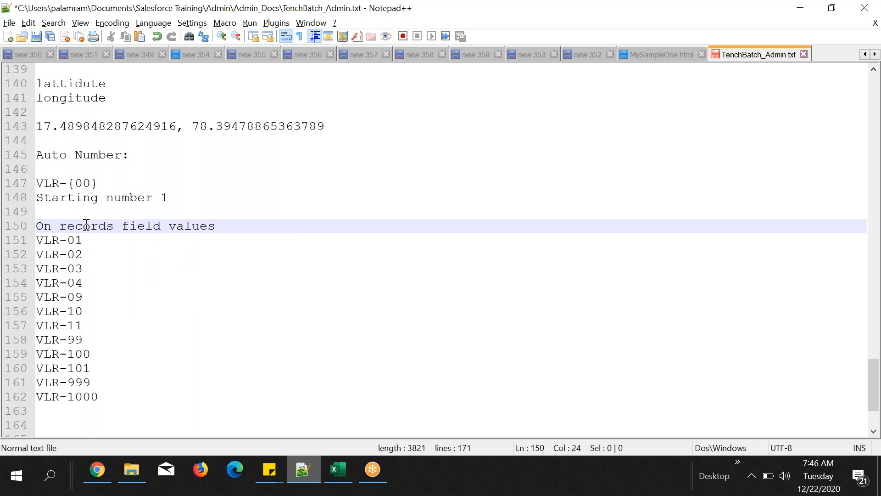
pyautogui.press('Return')
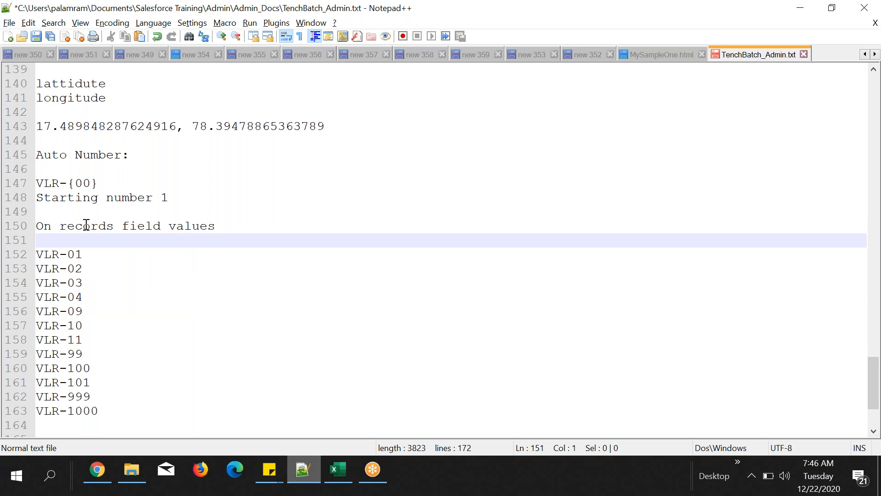
# - Compare the example record values with the VLR-{00} display format in the notes
pyautogui.moveTo(43, 254); pyautogui.dragTo(109, 415)
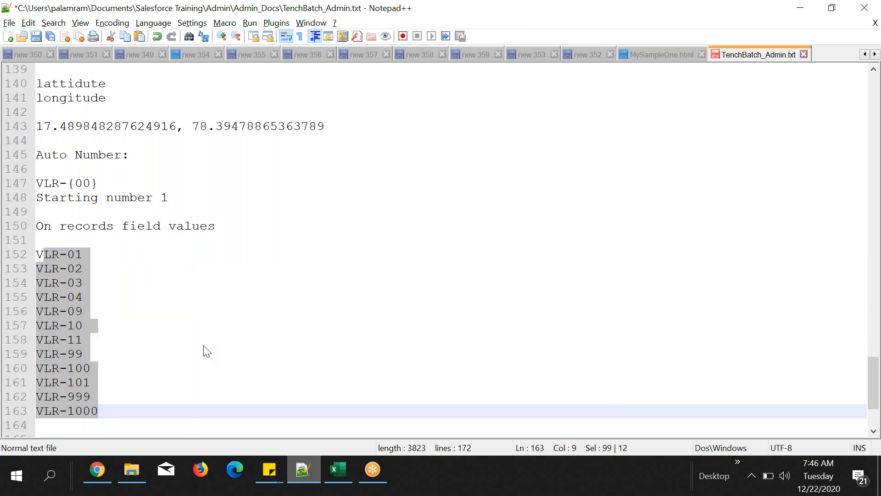
pyautogui.click(204, 346)
pyautogui.click(51, 253)
pyautogui.moveTo(51, 254); pyautogui.dragTo(126, 366)
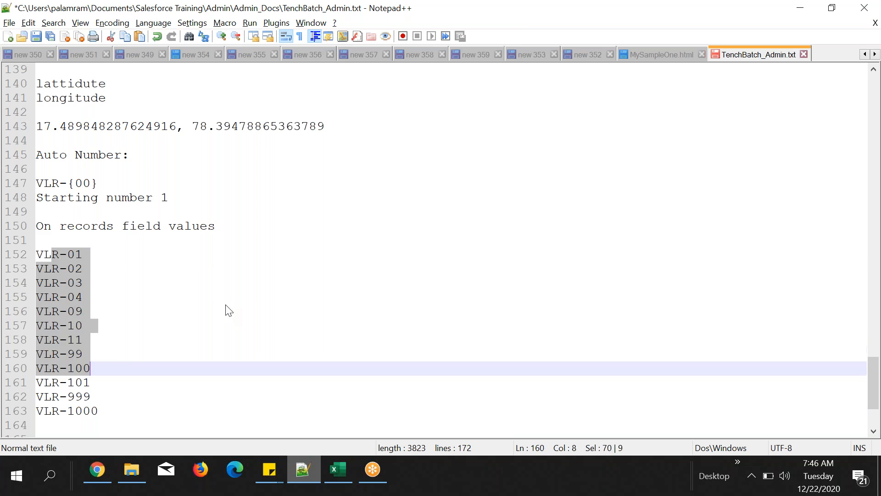
pyautogui.click(228, 311)
pyautogui.moveTo(38, 180); pyautogui.dragTo(112, 177)
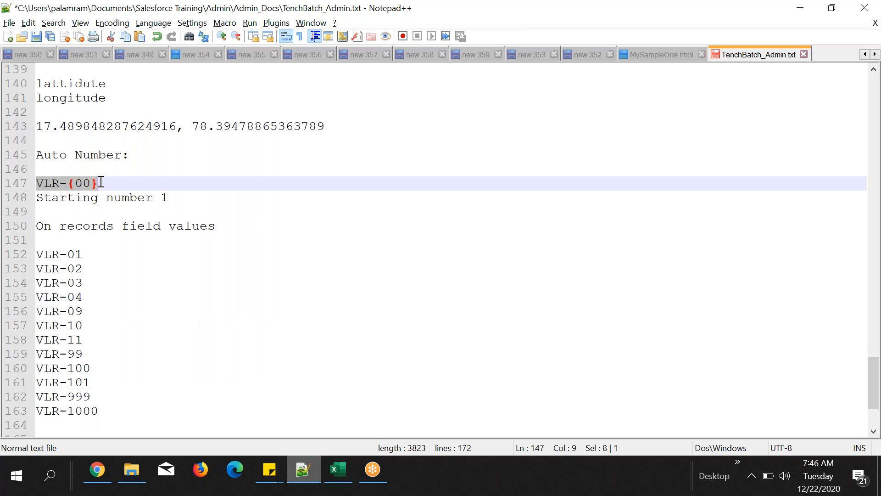
pyautogui.click(101, 182)
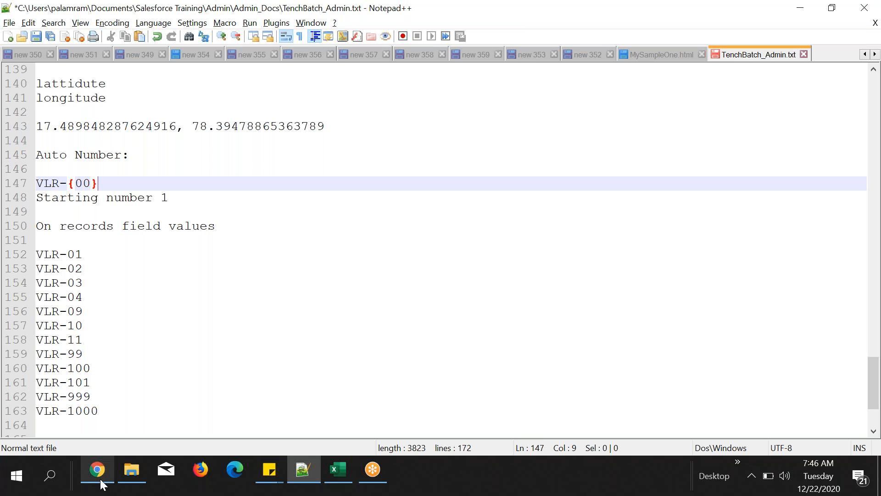
# - Change the display format in the notes to VLROnline-{00}
pyautogui.doubleClick(52, 184)
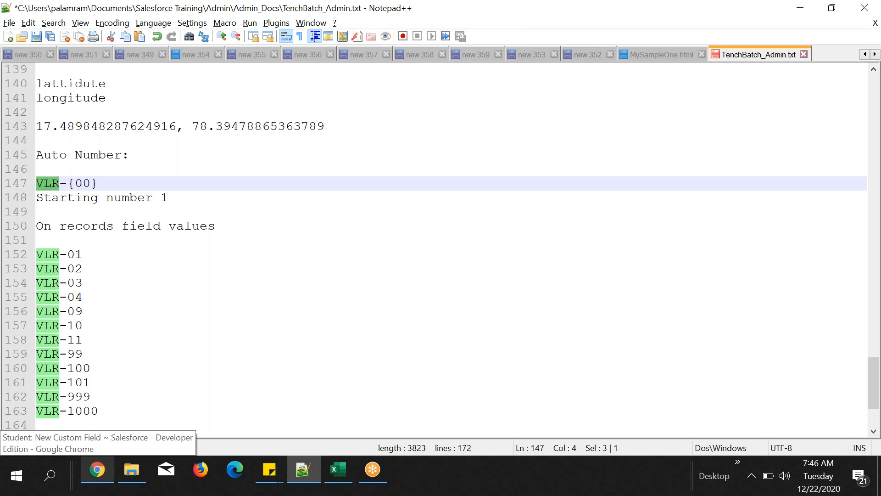
pyautogui.press('Right')
pyautogui.write('Online')
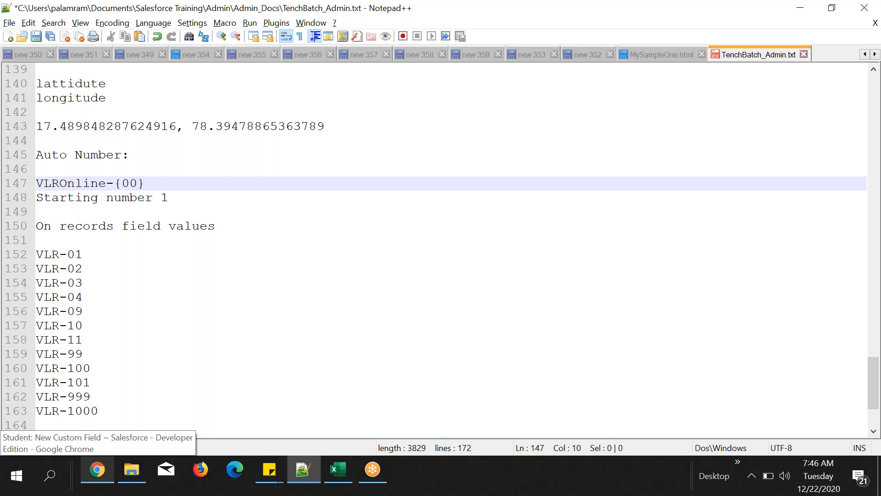
# - Copy the VLROnline prefix and paste it over VLR in the 01, 02, 03, 04 and 09 example values
pyautogui.doubleClick(69, 183)
pyautogui.hotkey('ctrl', 'c')
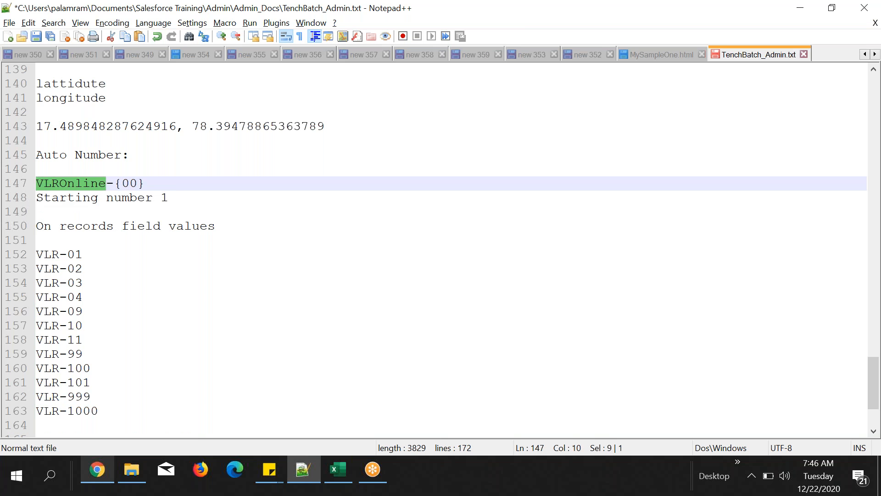
pyautogui.doubleClick(47, 255)
pyautogui.hotkey('ctrl', 'v')
pyautogui.doubleClick(52, 269)
pyautogui.hotkey('ctrl', 'v')
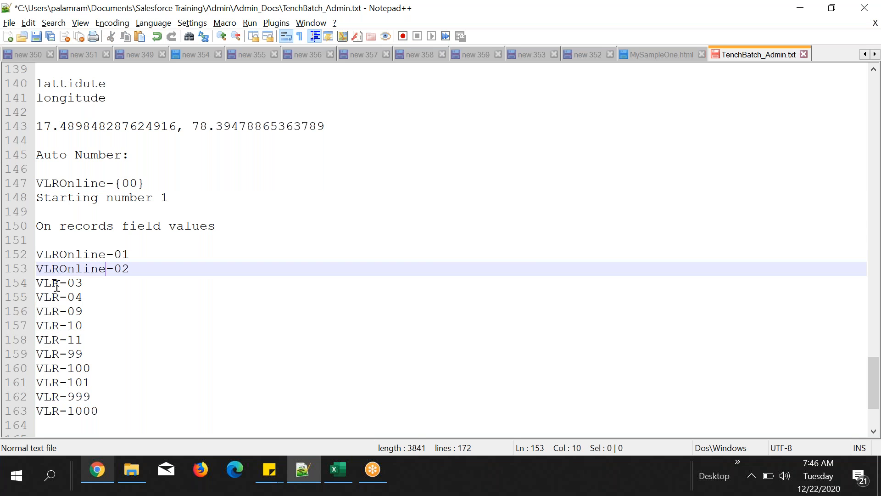
pyautogui.doubleClick(57, 283)
pyautogui.hotkey('ctrl', 'v')
pyautogui.doubleClick(54, 298)
pyautogui.hotkey('ctrl', 'v')
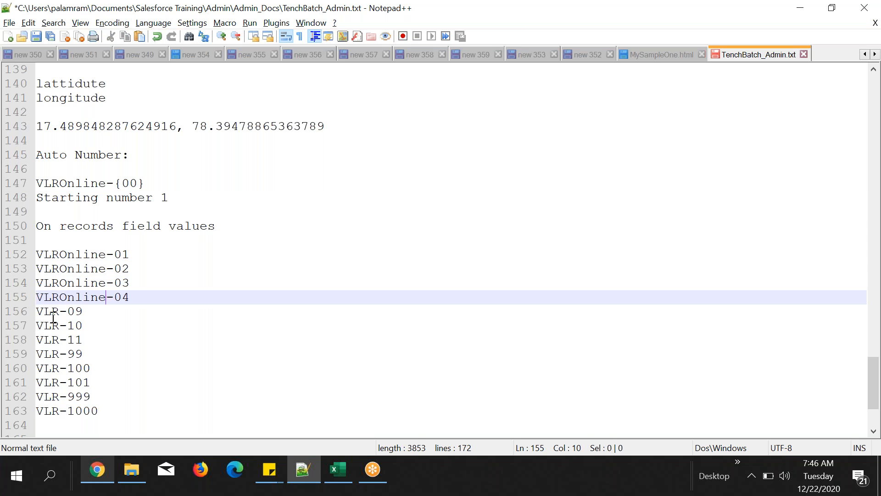
pyautogui.doubleClick(52, 311)
pyautogui.hotkey('ctrl', 'v')
pyautogui.doubleClick(45, 327)
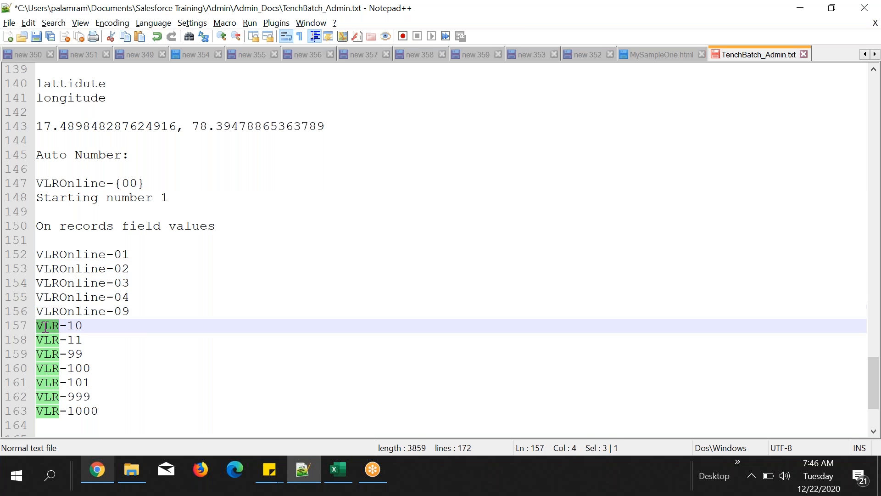
pyautogui.click(124, 410)
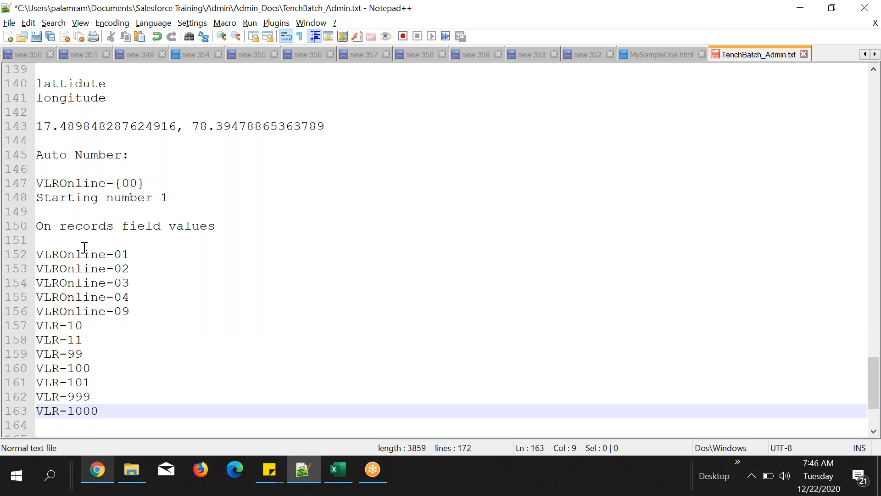
# - Review the new prefix, then switch to Chrome and check the Starting Number of the Order Number field
pyautogui.click(82, 255)
pyautogui.doubleClick(83, 256)
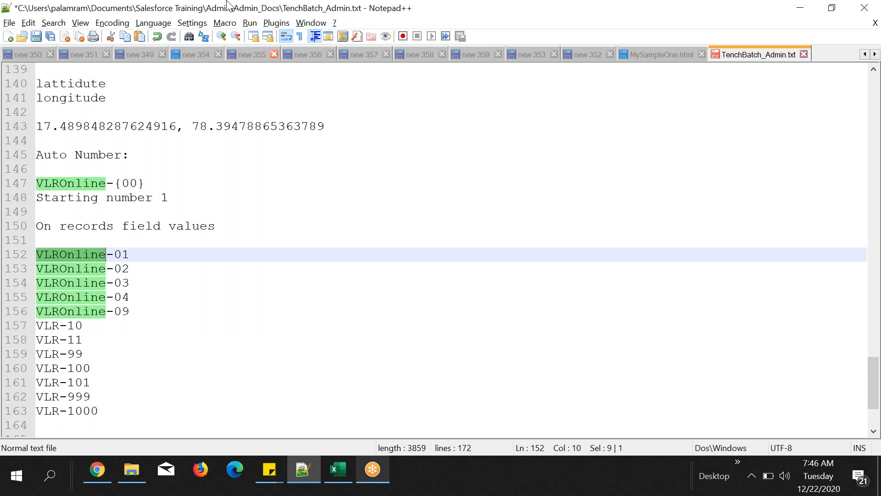
pyautogui.click(118, 184)
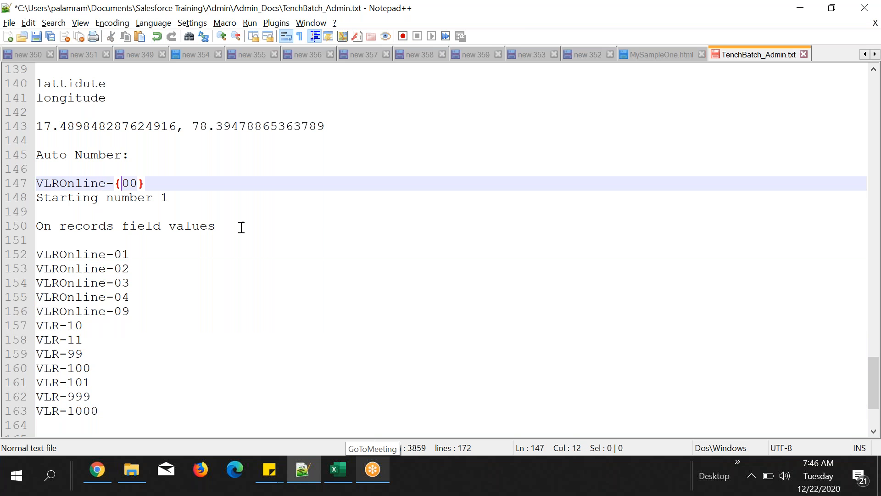
pyautogui.click(99, 465)
pyautogui.click(356, 148)
pyautogui.press('Tab')
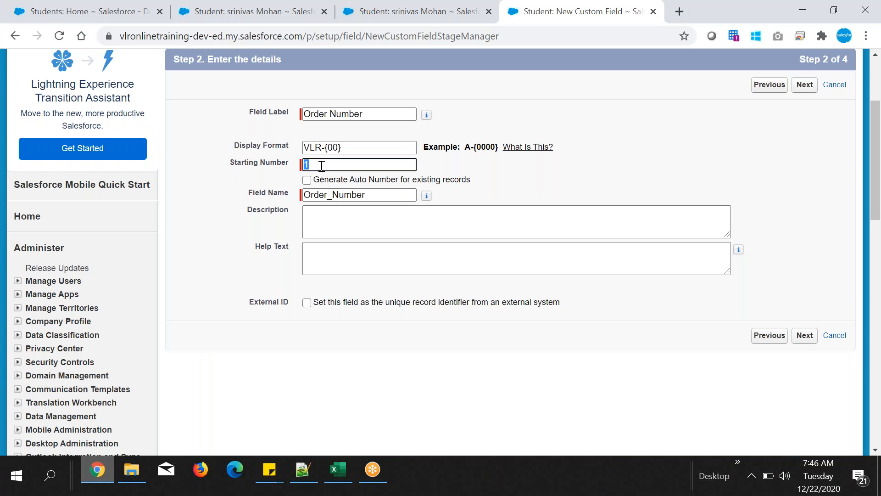
# - Switch back to Notepad++, set the noted starting number to 7 and change the first example value to VLROnline-07
pyautogui.click(302, 472)
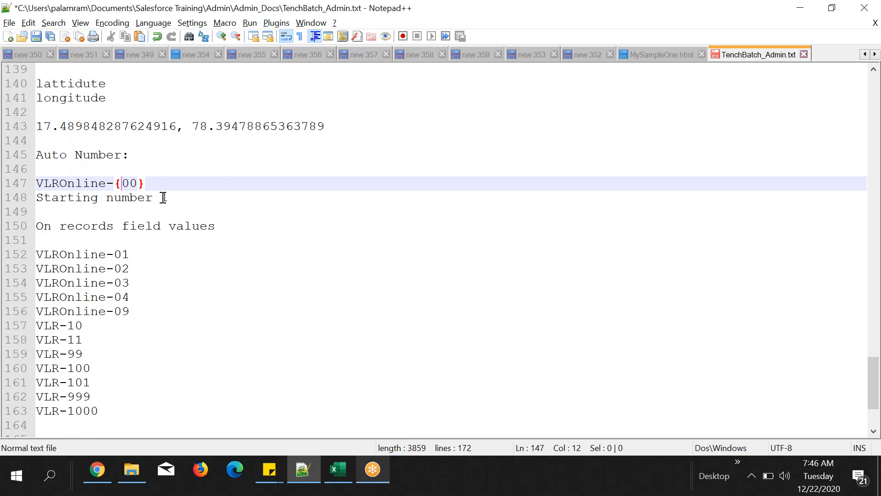
pyautogui.click(166, 197)
pyautogui.press('BackSpace')
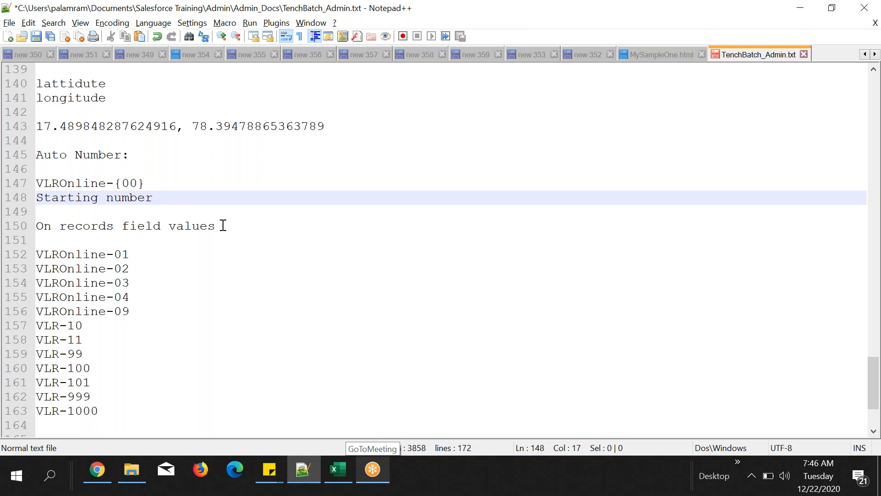
pyautogui.write('7')
pyautogui.click(224, 256)
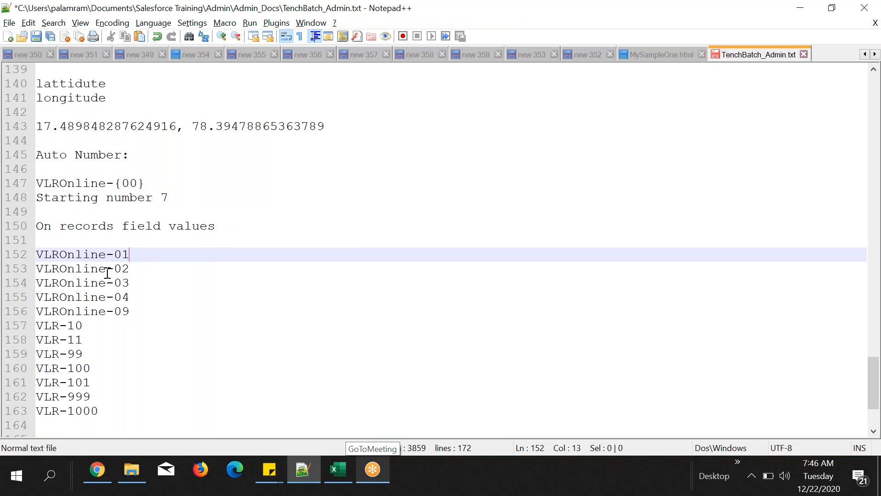
pyautogui.write('7')
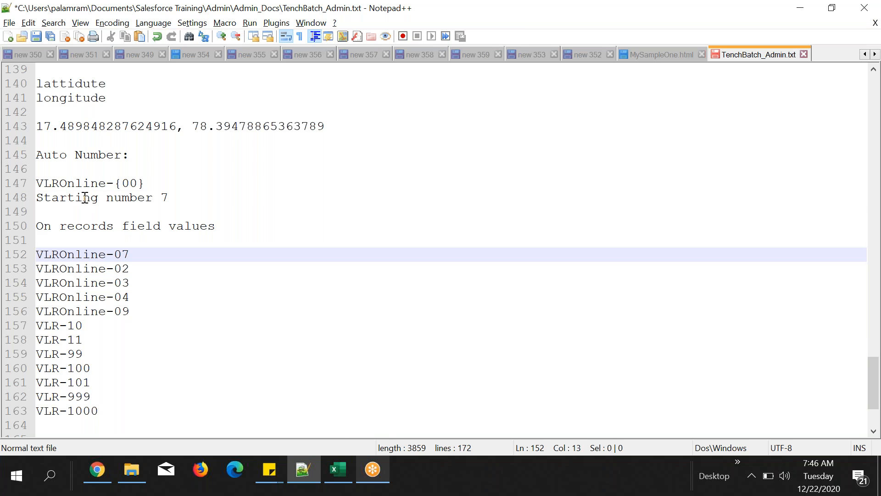
# - Change the next three example values to VLROnline-08, VLROnline-09 and VLROnline-10, and highlight the 07 in the first value
pyautogui.moveTo(85, 198); pyautogui.dragTo(281, 197)
pyautogui.moveTo(39, 255); pyautogui.dragTo(91, 255)
pyautogui.click(134, 255)
pyautogui.click(131, 272)
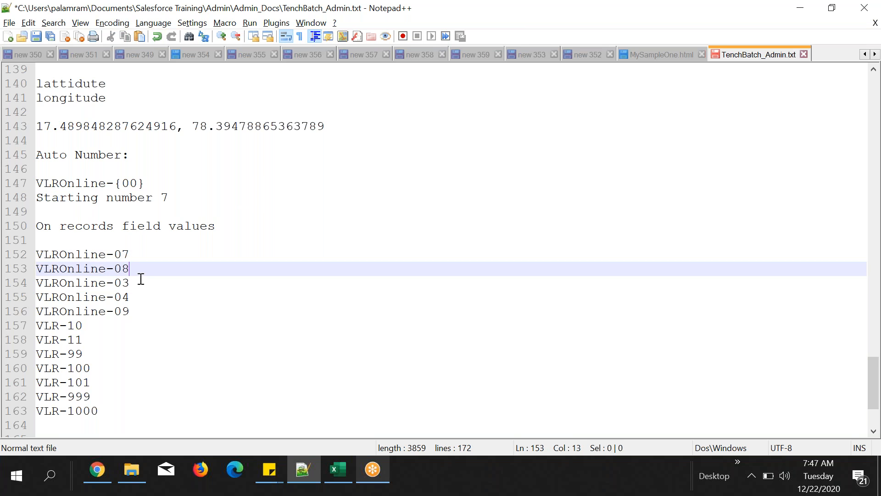
pyautogui.click(133, 284)
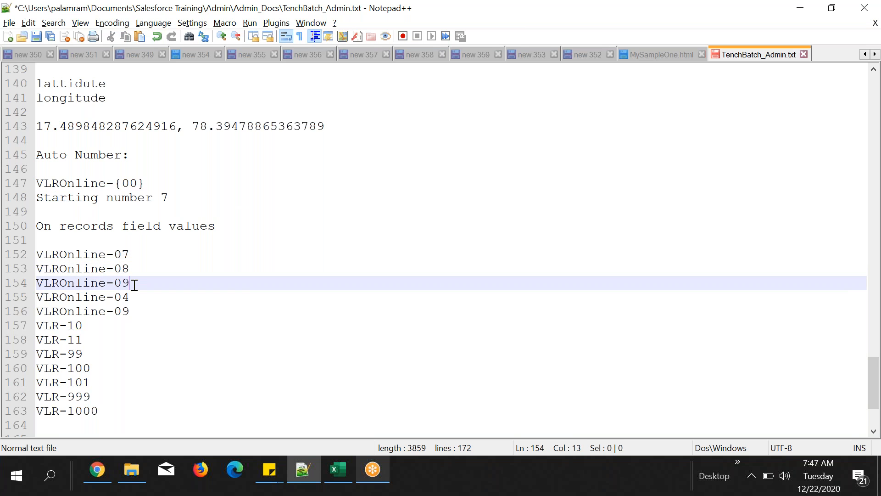
pyautogui.moveTo(114, 297); pyautogui.dragTo(133, 297)
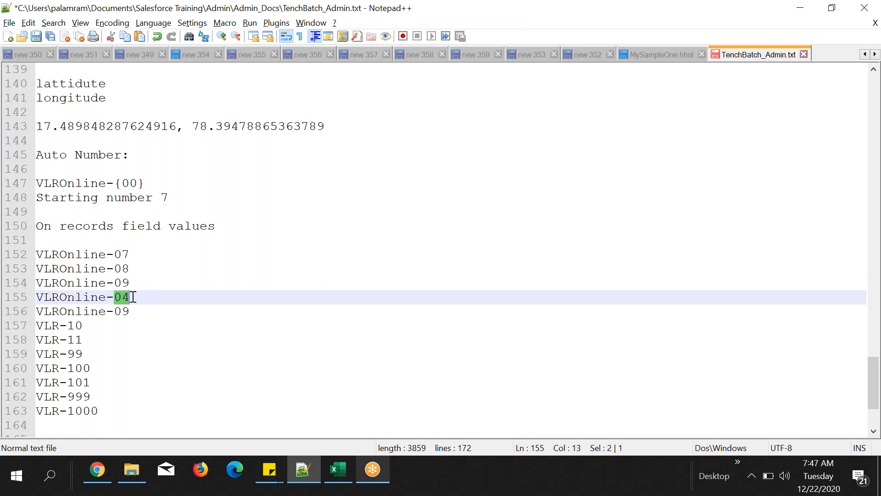
pyautogui.write('1')
pyautogui.press('Escape')
pyautogui.moveTo(117, 255); pyautogui.dragTo(131, 254)
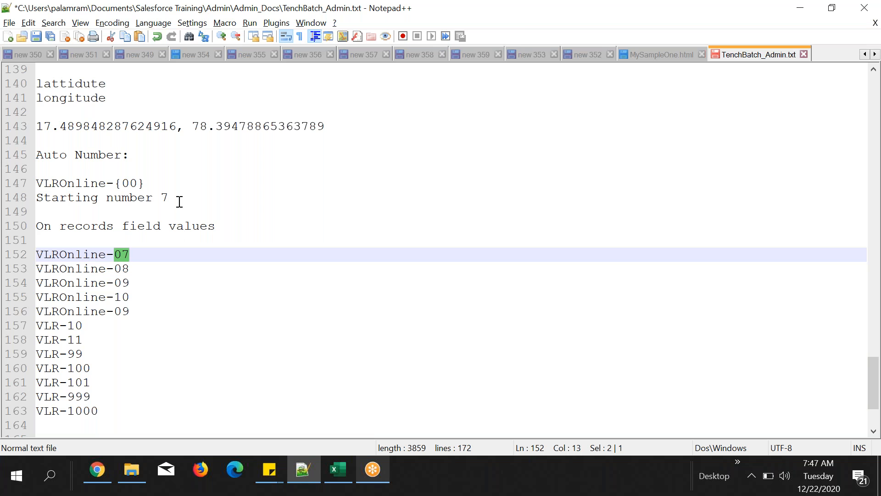
# - Highlight the noted starting number 7, then switch to Chrome and review the Starting Number and Generate Auto Number for existing records options
pyautogui.moveTo(168, 197); pyautogui.dragTo(161, 197)
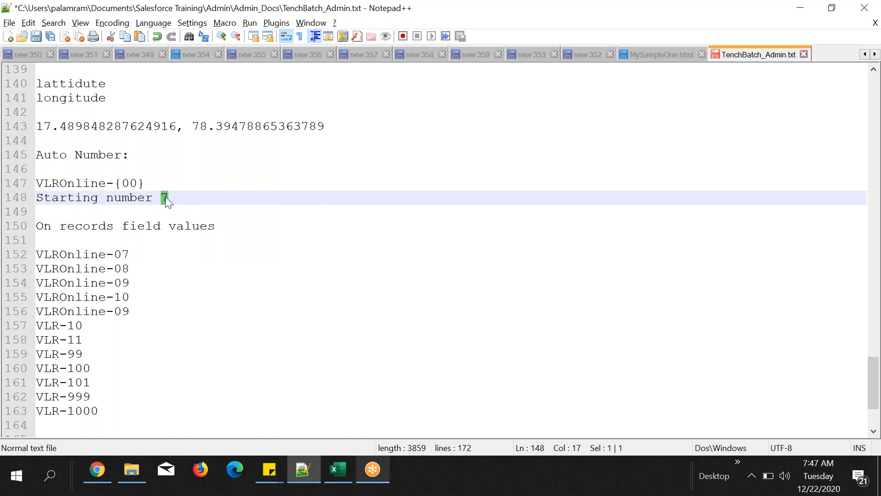
pyautogui.click(103, 467)
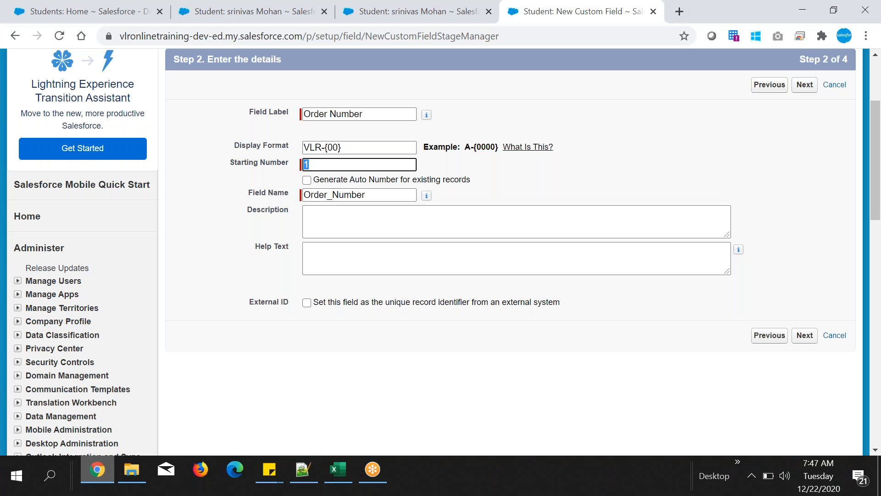
pyautogui.click(323, 162)
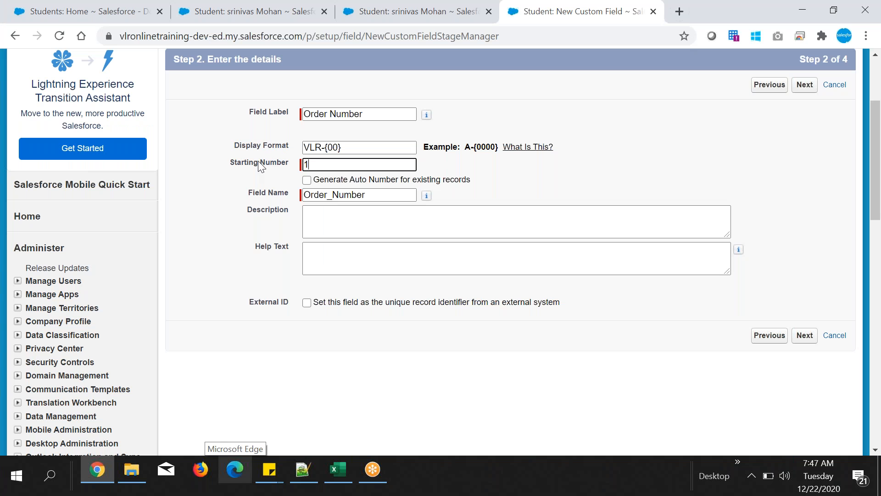
pyautogui.click(251, 184)
pyautogui.click(408, 247)
pyautogui.click(355, 164)
pyautogui.click(316, 189)
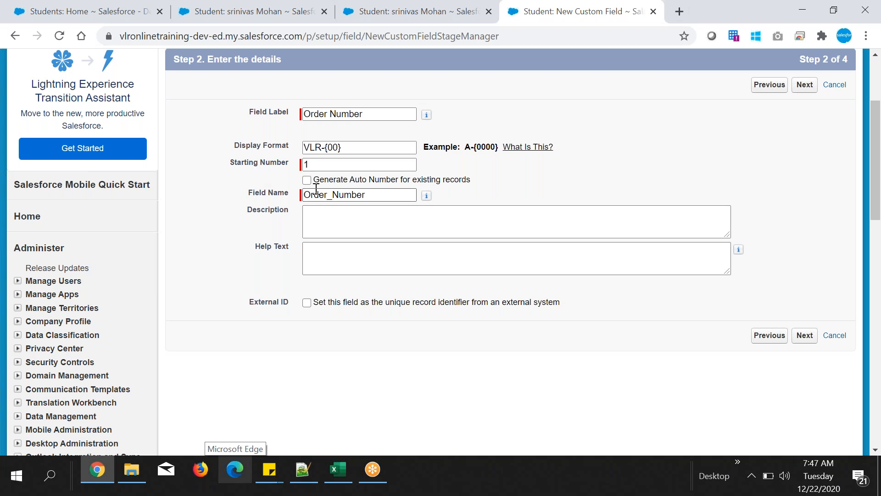
pyautogui.click(317, 178)
pyautogui.moveTo(318, 181); pyautogui.dragTo(482, 191)
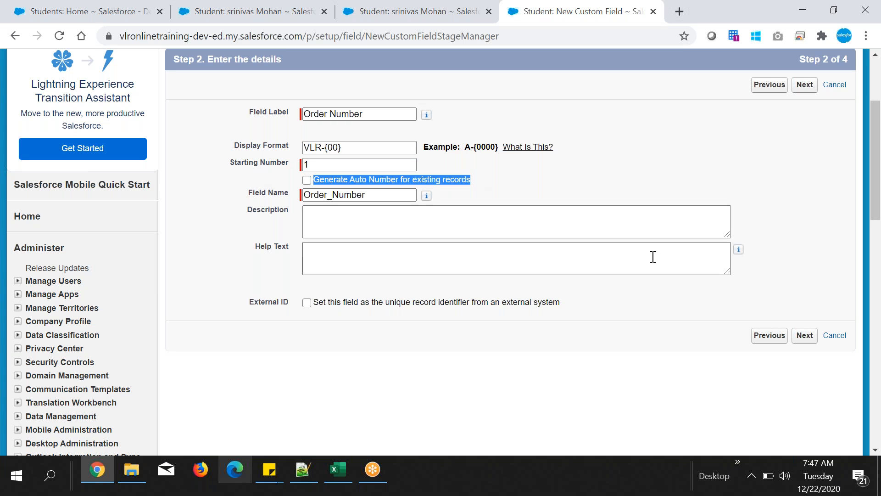
# - List all student records and compare them with the example record values noted in Notepad++
pyautogui.click(385, 12)
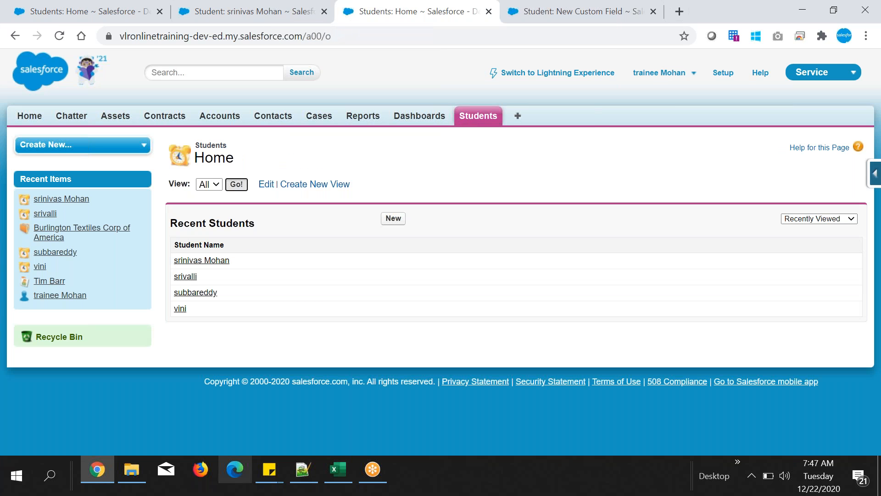
pyautogui.click(236, 184)
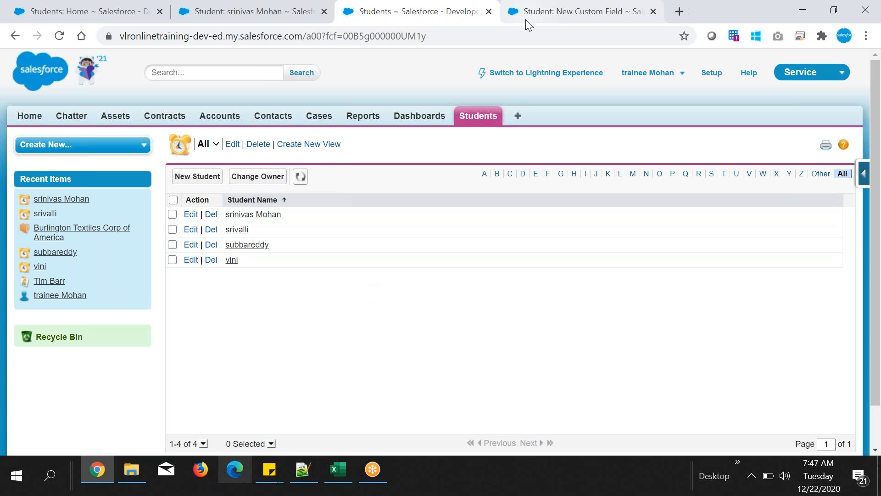
pyautogui.click(300, 470)
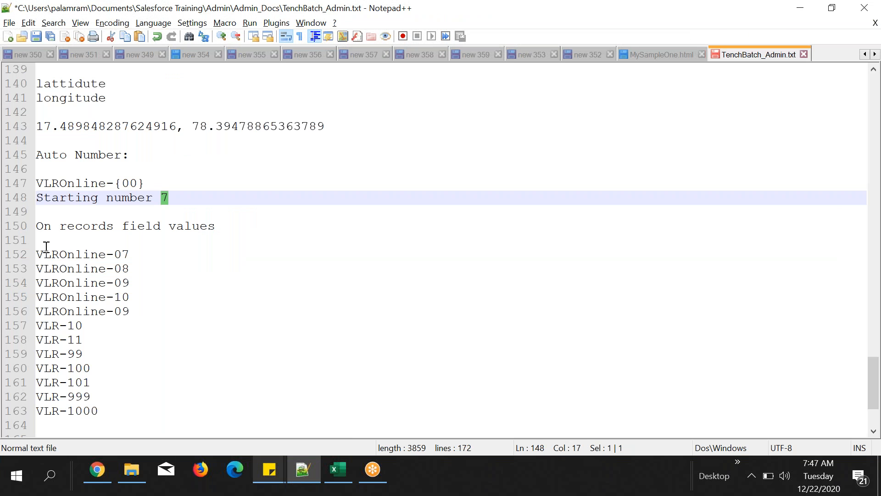
pyautogui.moveTo(47, 247); pyautogui.dragTo(204, 314)
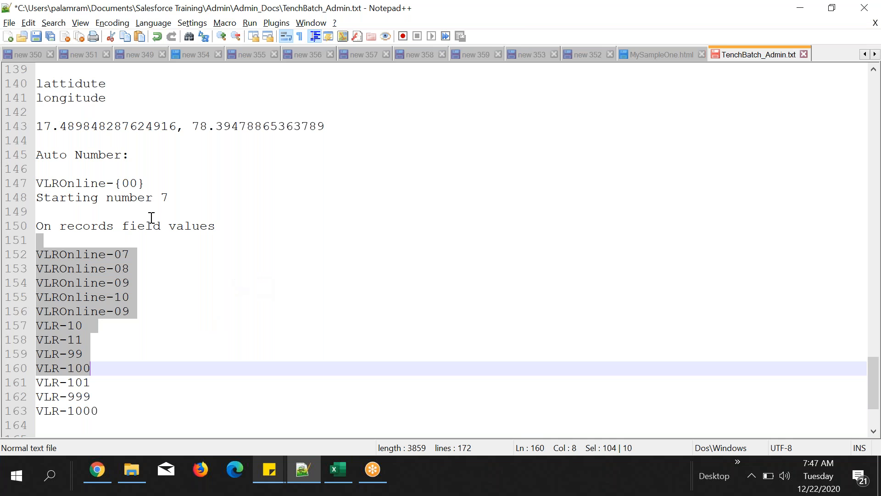
pyautogui.click(303, 468)
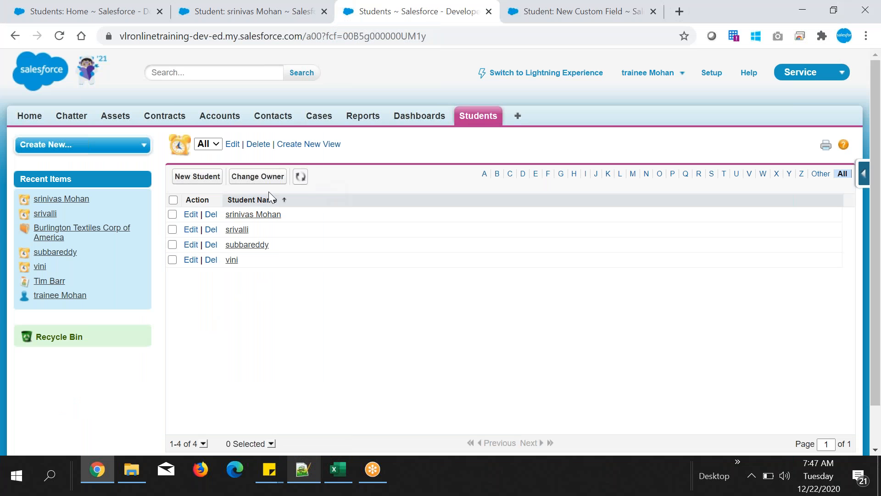
pyautogui.moveTo(265, 265); pyautogui.dragTo(222, 205)
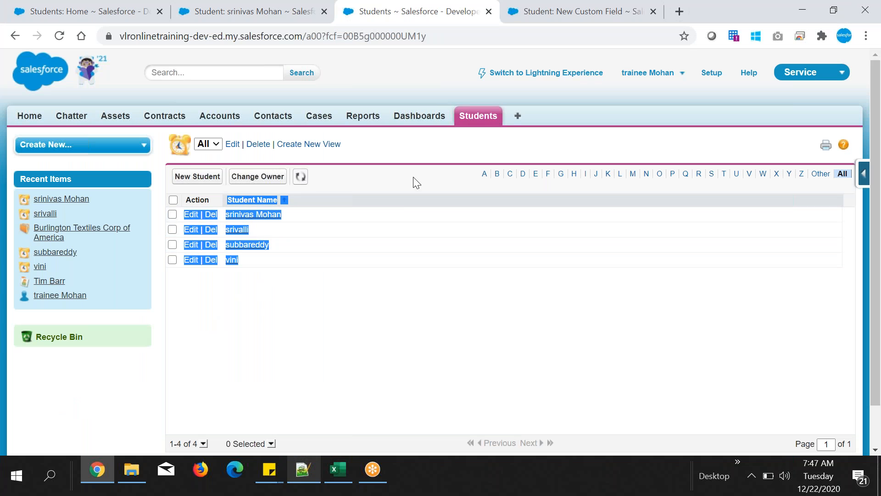
# - Turn on Generate Auto Number for existing records for the Order Number field, recheck the student list, and continue to field-level security
pyautogui.click(530, 13)
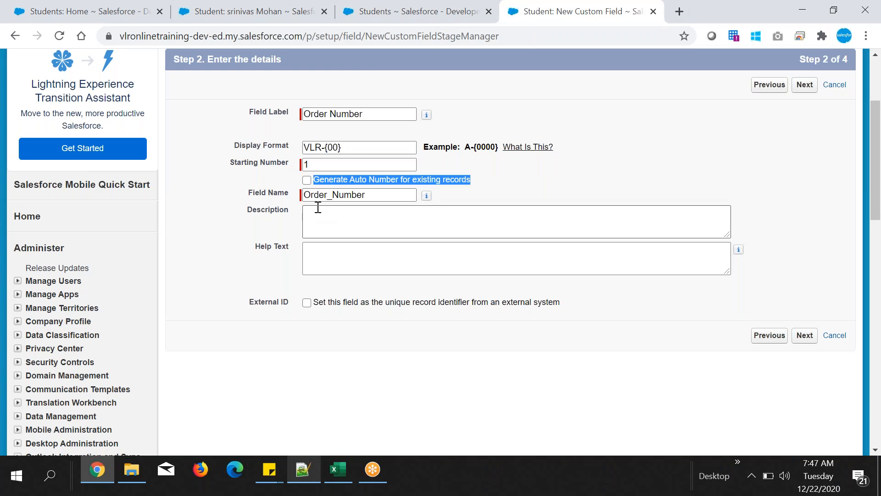
pyautogui.click(307, 185)
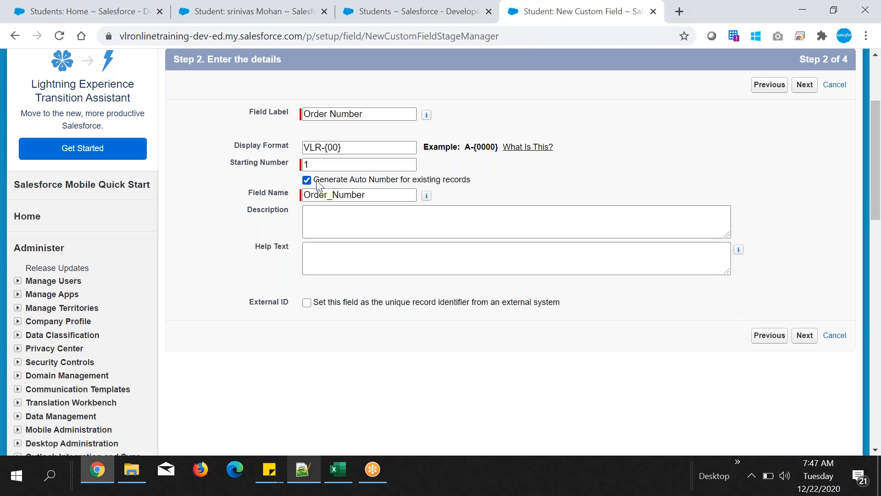
pyautogui.click(429, 14)
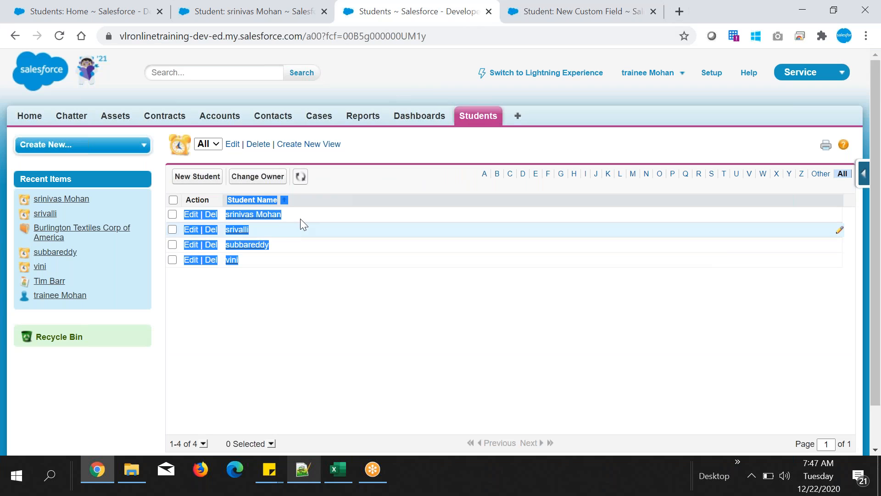
pyautogui.click(344, 176)
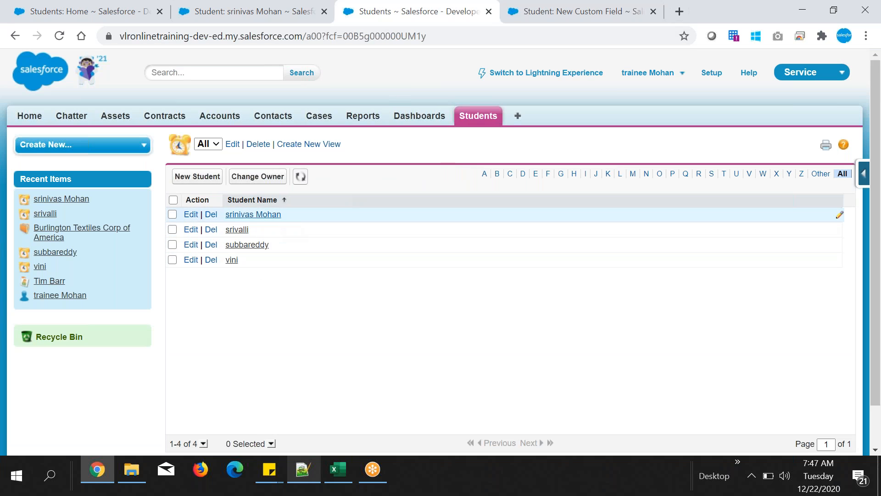
pyautogui.click(533, 14)
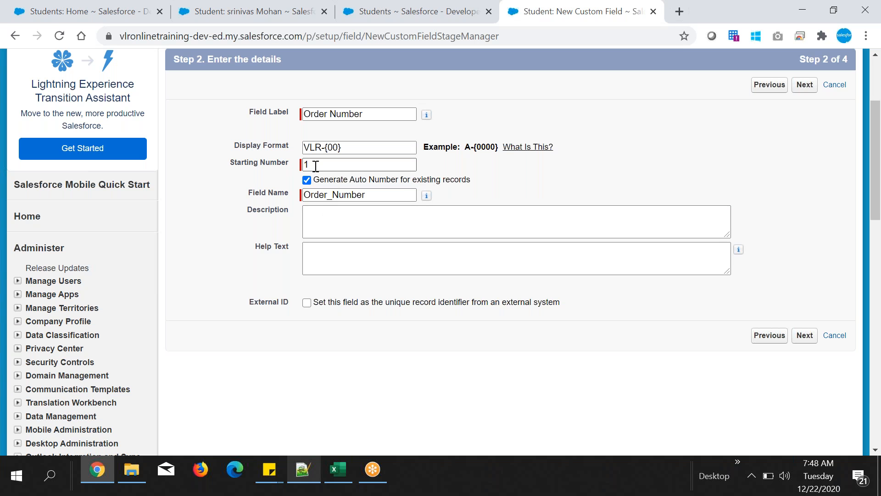
pyautogui.moveTo(316, 180); pyautogui.dragTo(428, 182)
pyautogui.click(788, 156)
pyautogui.click(807, 338)
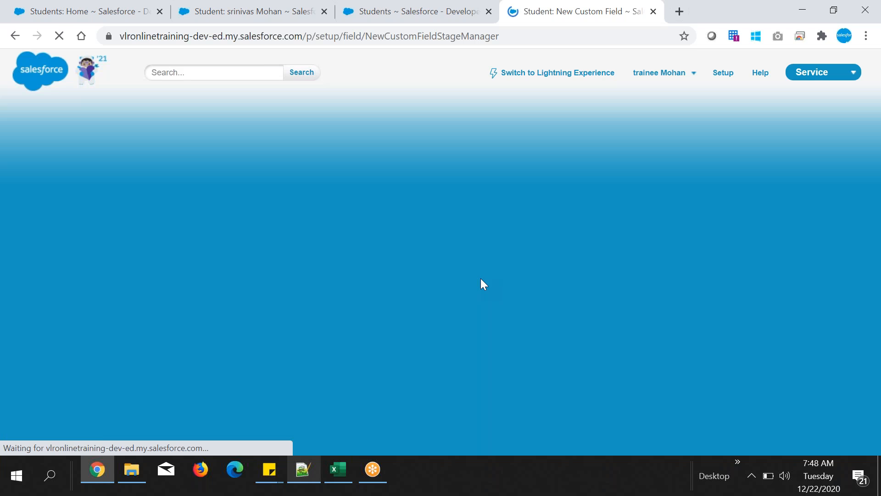
# - Clear Order Number's visibility for all profiles, make it visible only to System Administrator, and continue to the page layouts
pyautogui.scroll(-2, 537, 307)
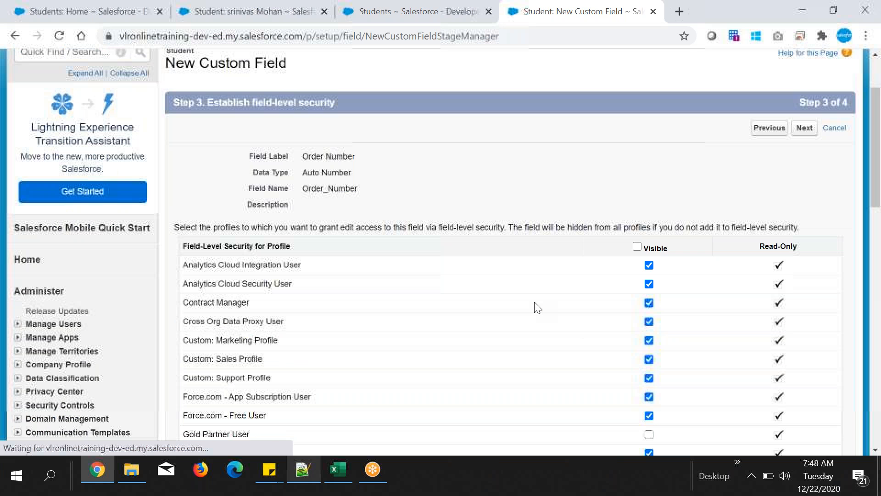
pyautogui.scroll(-1, 537, 307)
pyautogui.click(637, 203)
pyautogui.click(637, 203)
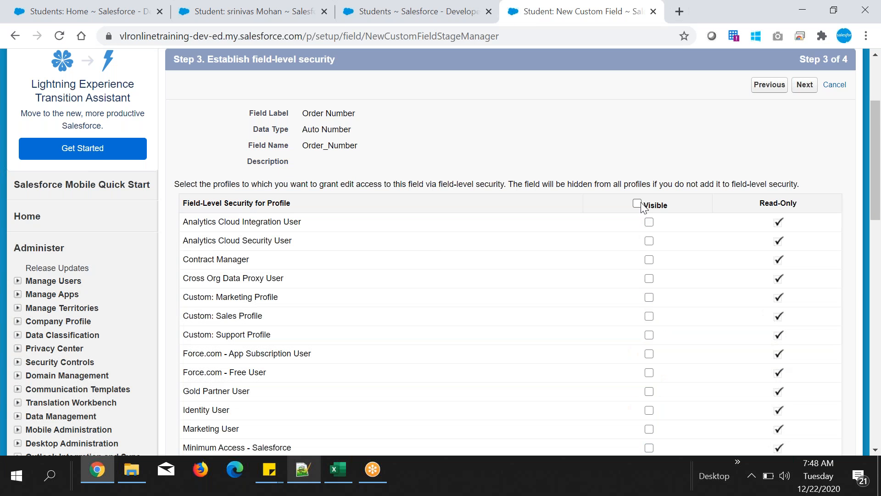
pyautogui.scroll(-6, 641, 206)
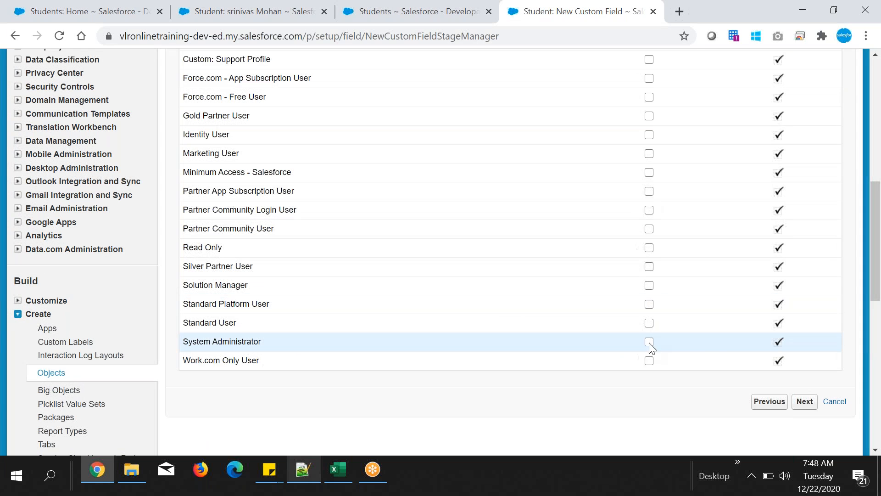
pyautogui.click(649, 341)
pyautogui.scroll(-3, 720, 323)
pyautogui.click(810, 266)
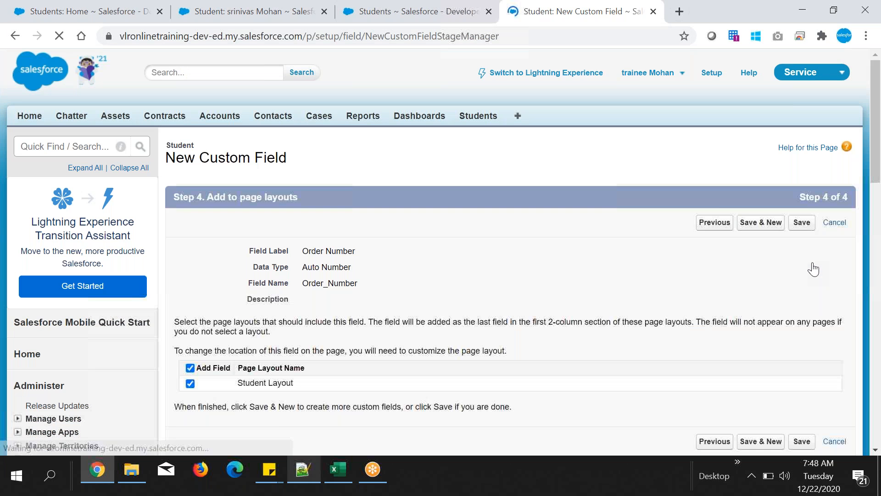
# - Save the Order Number field, confirm Auto Number generation, and locate it among the Student object's custom fields
pyautogui.click(801, 225)
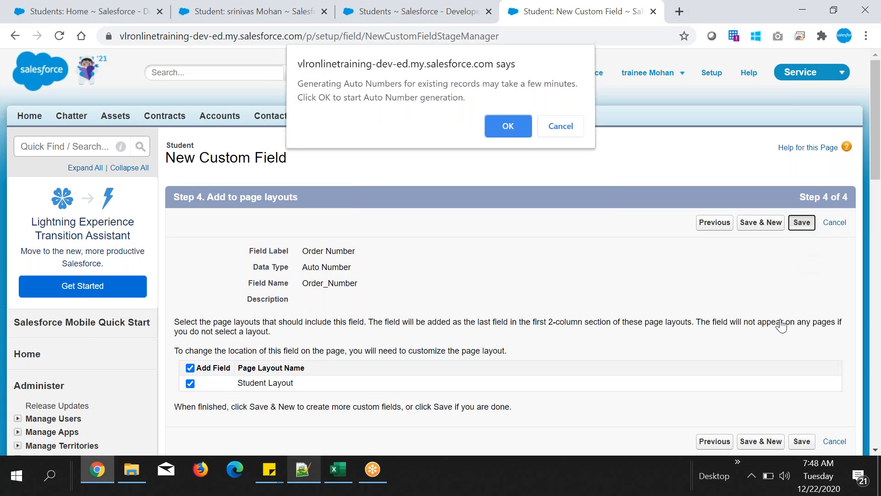
pyautogui.click(511, 127)
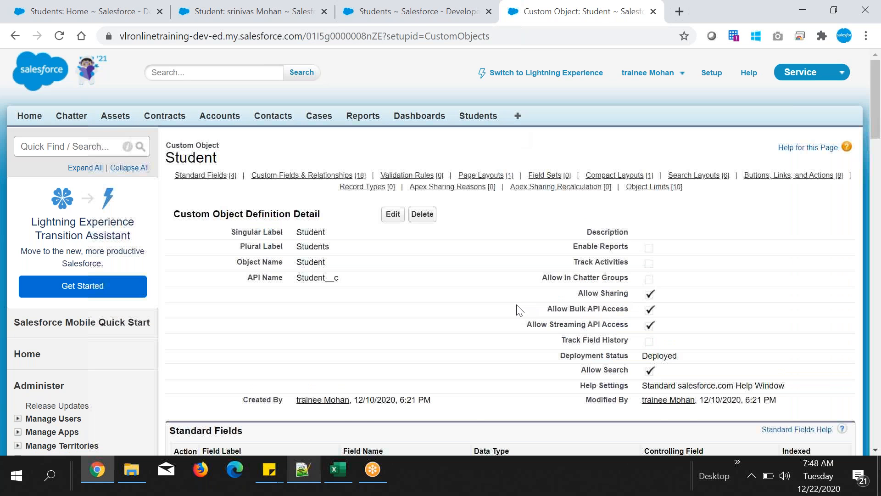
pyautogui.scroll(-9, 518, 310)
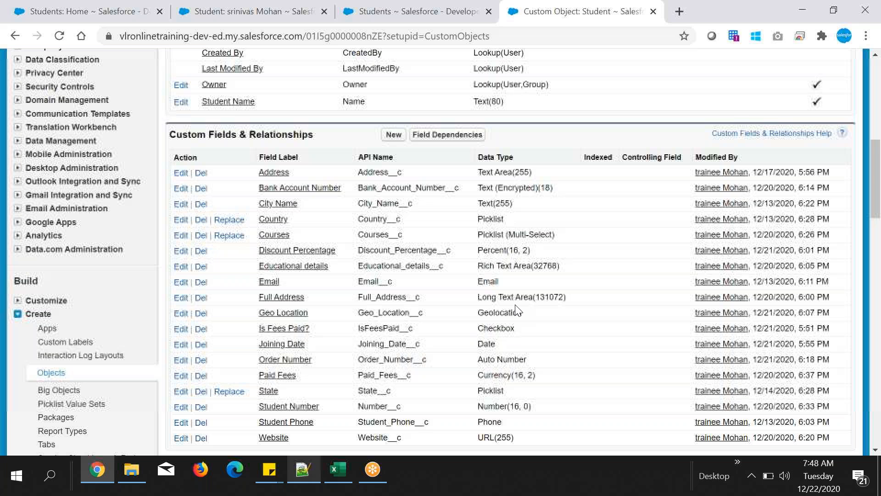
pyautogui.scroll(-3, 518, 303)
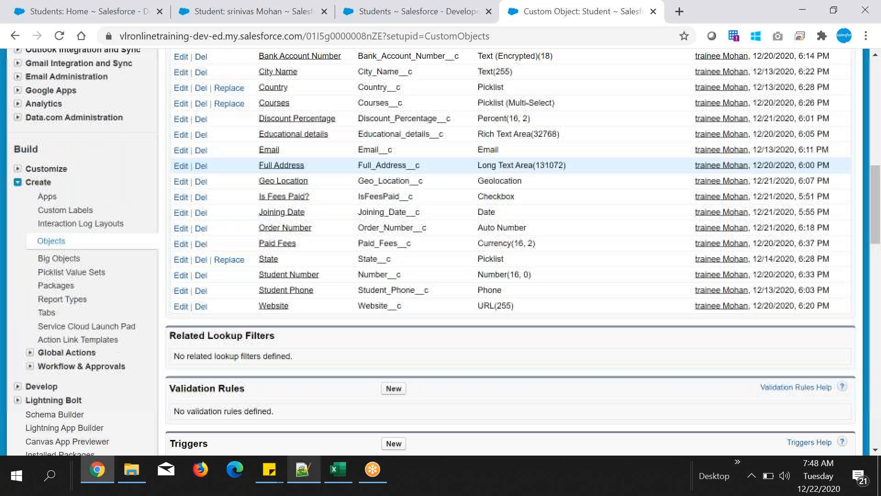
pyautogui.scroll(-1, 392, 250)
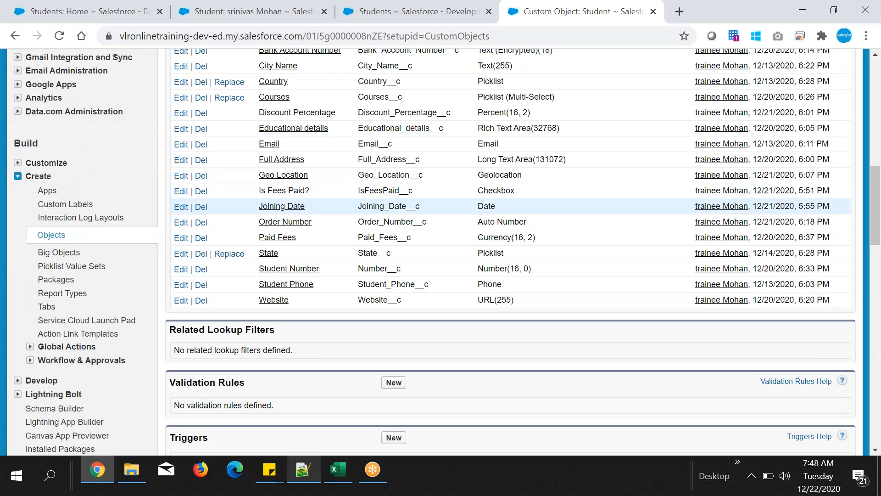
pyautogui.scroll(1, 510, 206)
pyautogui.scroll(2, 377, 303)
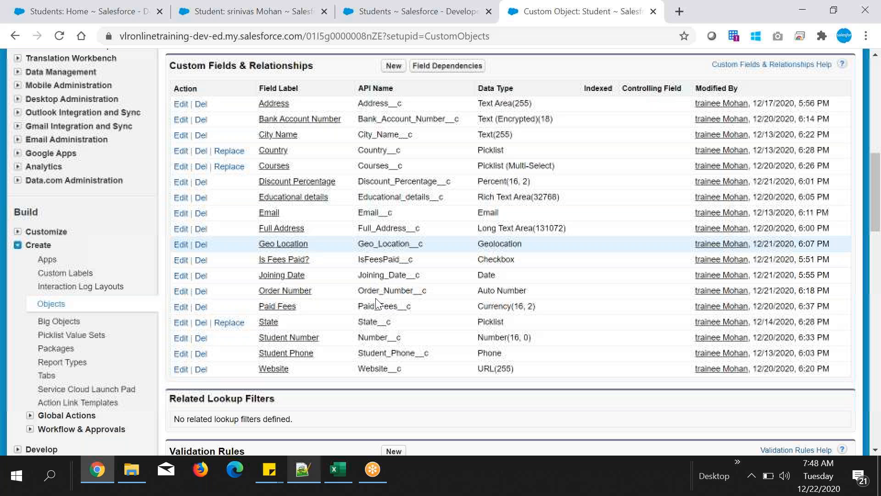
pyautogui.moveTo(320, 291); pyautogui.dragTo(527, 291)
# - Refresh the student list, open the first student's record, and check its Order Number value
pyautogui.click(437, 14)
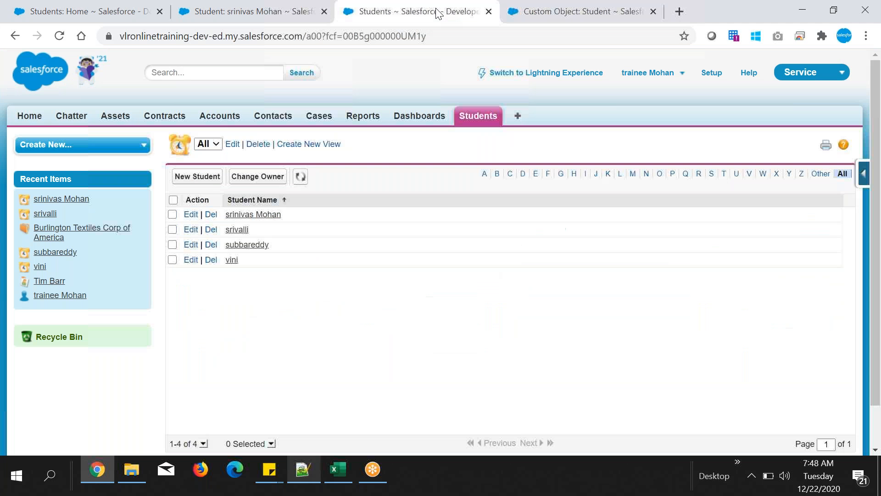
pyautogui.click(301, 176)
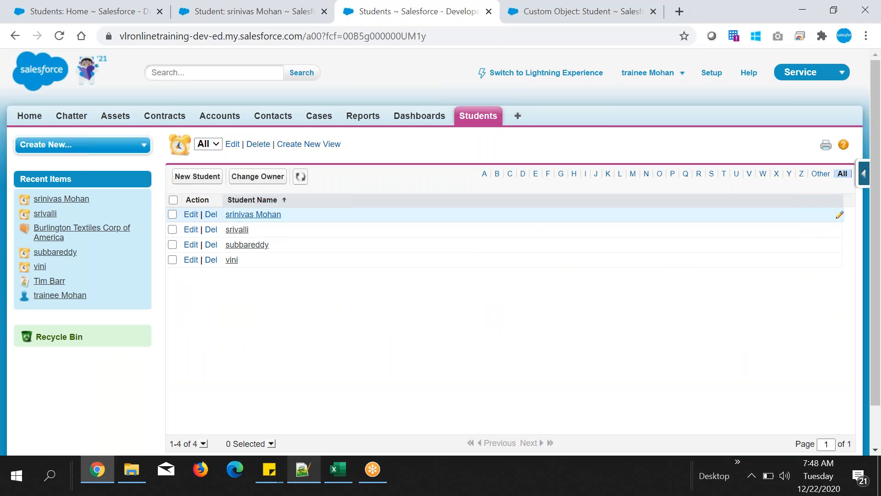
pyautogui.click(266, 216)
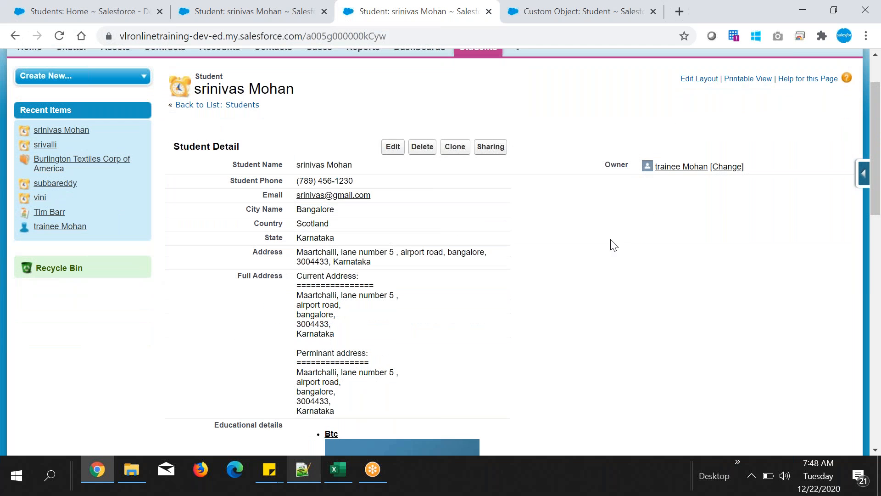
pyautogui.scroll(-7, 614, 244)
pyautogui.scroll(-9, 614, 244)
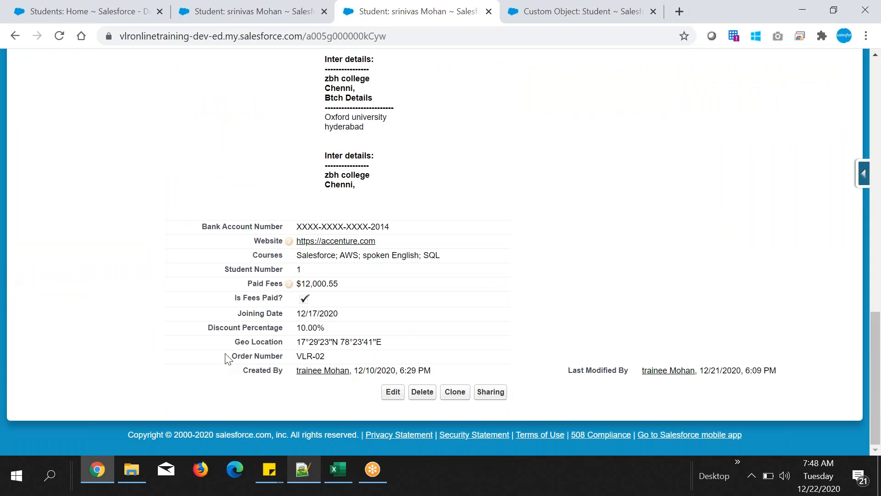
pyautogui.tripleClick(230, 355)
pyautogui.moveTo(231, 355); pyautogui.dragTo(327, 356)
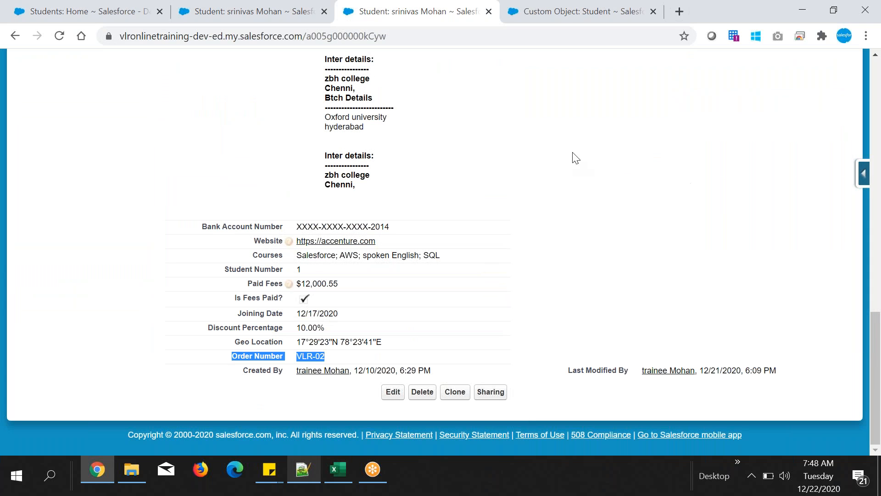
# - Return to the Students home page and open the other three recent student records in separate browser tabs
pyautogui.click(285, 11)
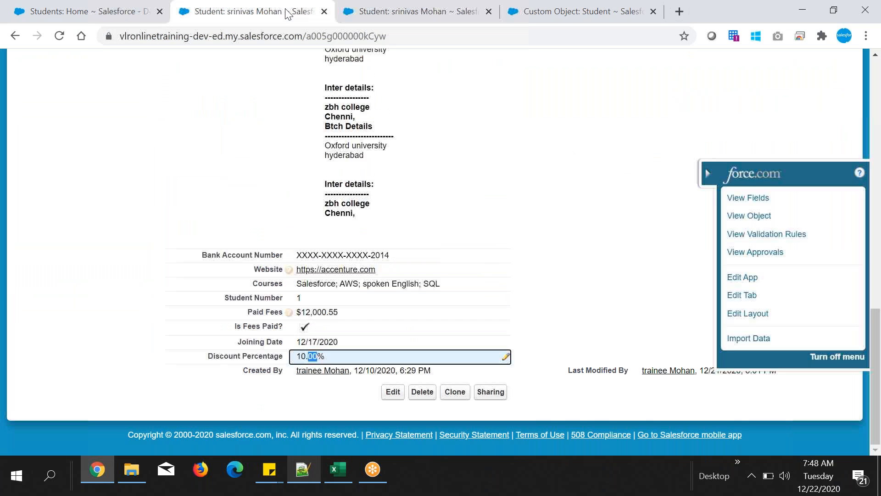
pyautogui.scroll(5, 469, 236)
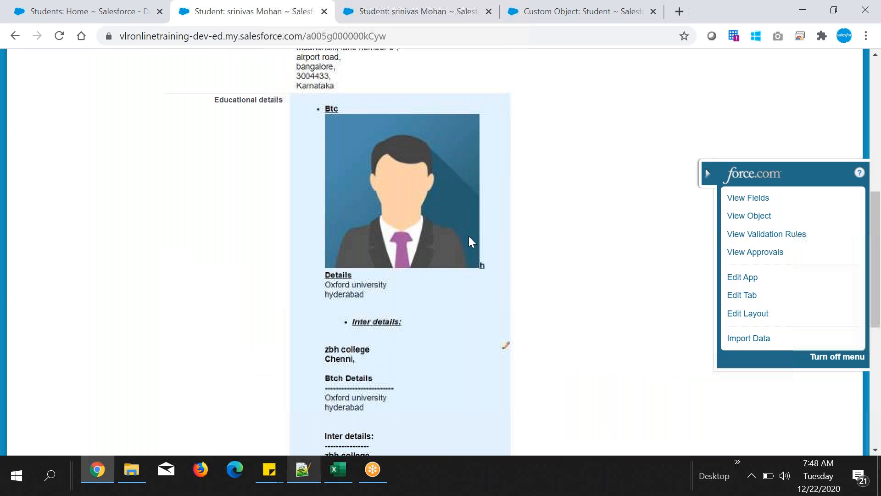
pyautogui.scroll(9, 469, 236)
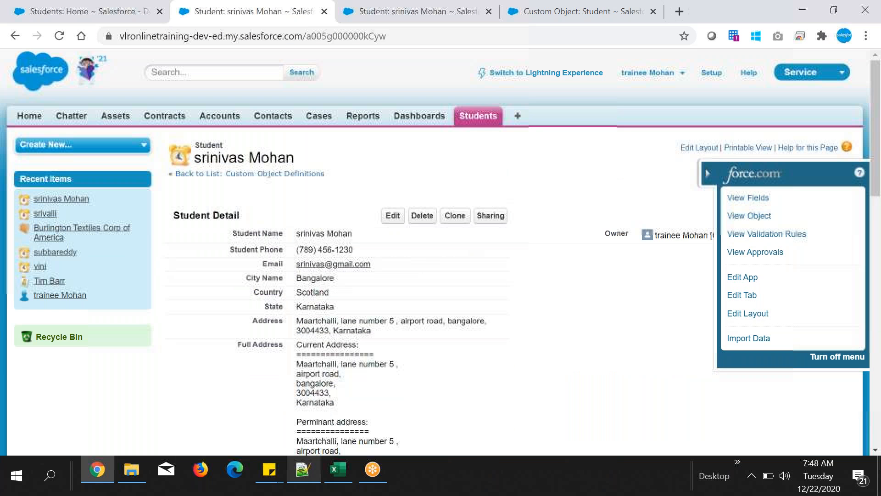
pyautogui.click(478, 115)
pyautogui.middleClick(186, 276)
pyautogui.middleClick(188, 294)
pyautogui.middleClick(182, 309)
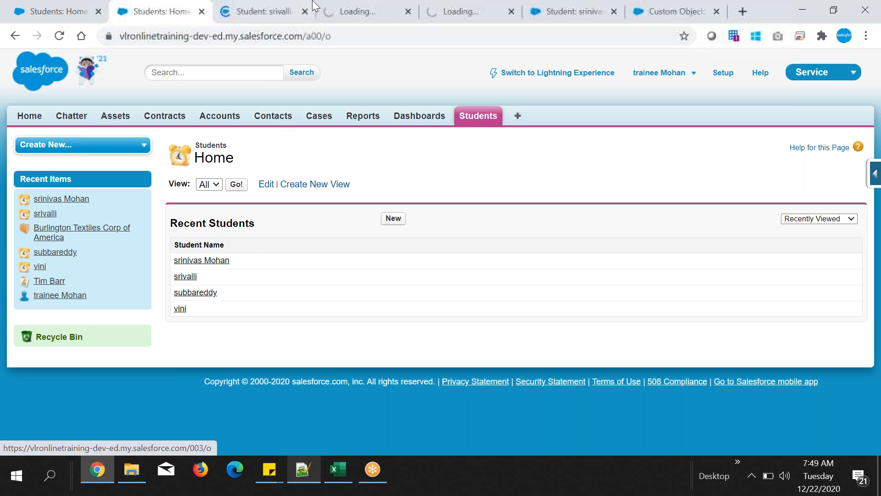
# - Open the first of the loading student records and examine its Order Number value
pyautogui.click(277, 12)
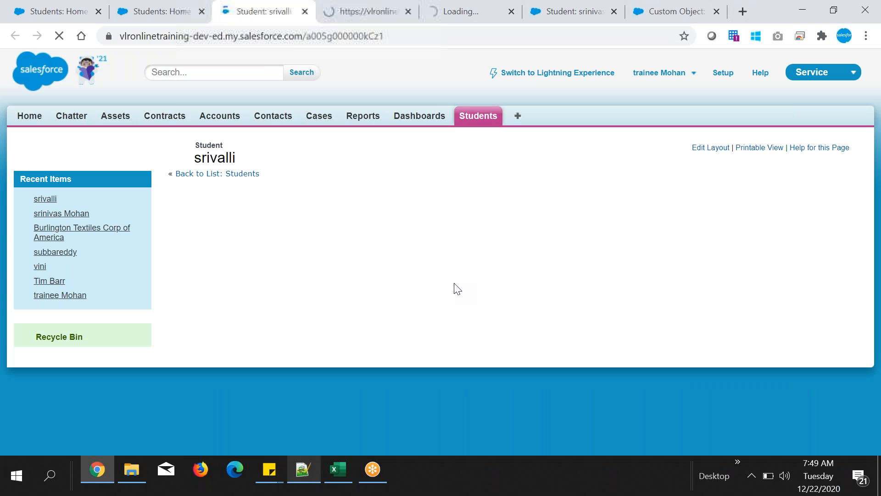
pyautogui.scroll(-3, 458, 289)
pyautogui.moveTo(296, 356); pyautogui.dragTo(334, 358)
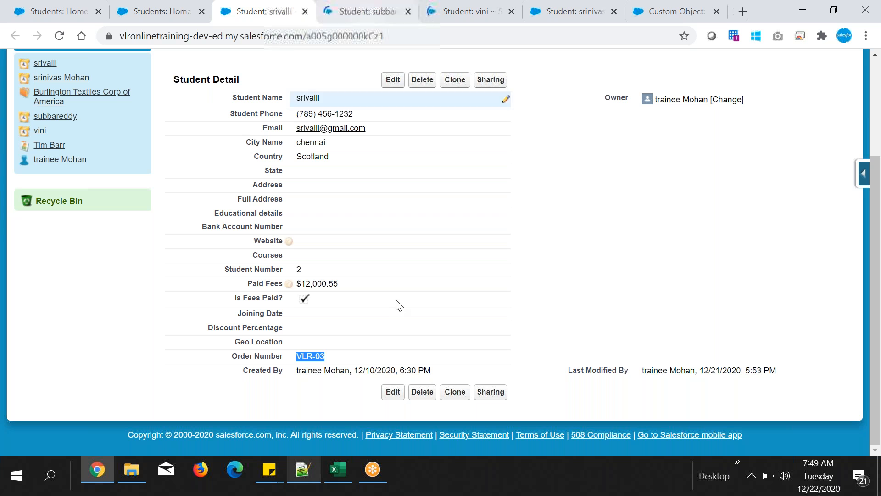
# - Switch to the Notepad++ notes and shorten the Auto Number display format to VLR-{00}
pyautogui.click(302, 473)
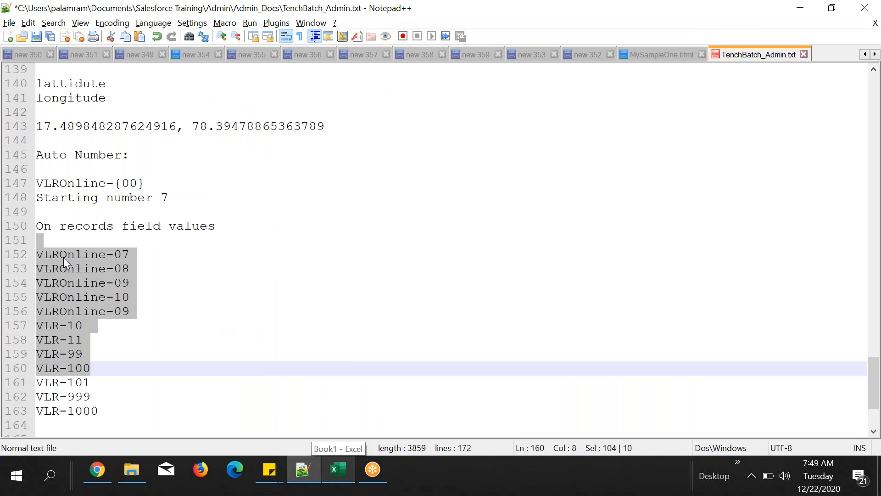
pyautogui.click(60, 183)
pyautogui.moveTo(59, 182); pyautogui.dragTo(109, 183)
pyautogui.press('Delete')
# - Copy the VLR prefix and replace VLROnline with it in the five sample values on lines 152 to 156
pyautogui.doubleClick(54, 185)
pyautogui.hotkey('ctrl', 'c')
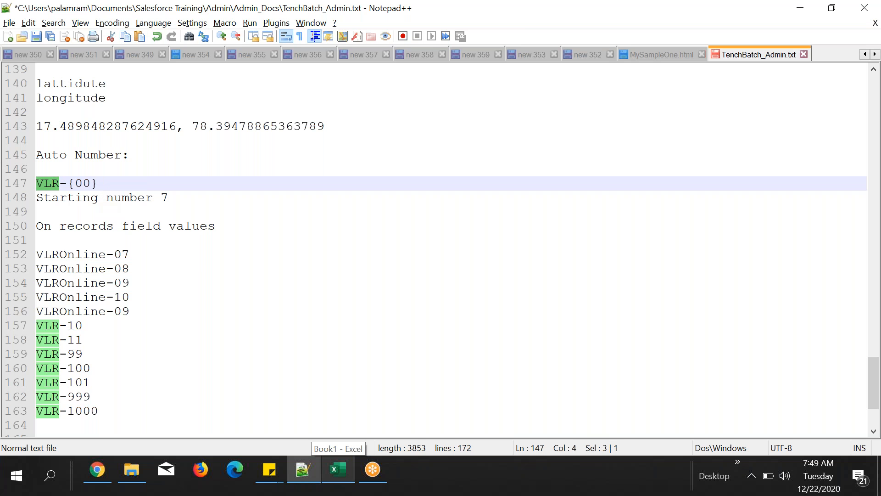
pyautogui.doubleClick(78, 254)
pyautogui.hotkey('ctrl', 'v')
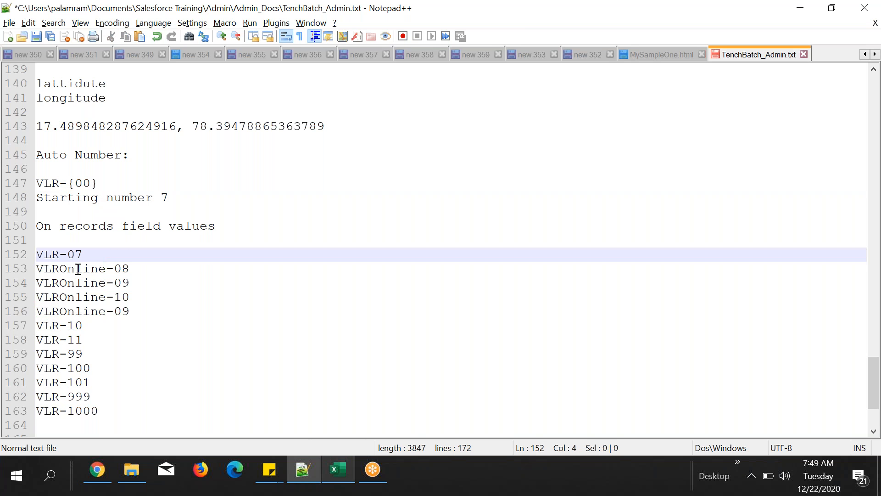
pyautogui.doubleClick(76, 269)
pyautogui.hotkey('ctrl', 'v')
pyautogui.doubleClick(80, 282)
pyautogui.hotkey('ctrl', 'v')
pyautogui.doubleClick(80, 297)
pyautogui.hotkey('ctrl', 'v')
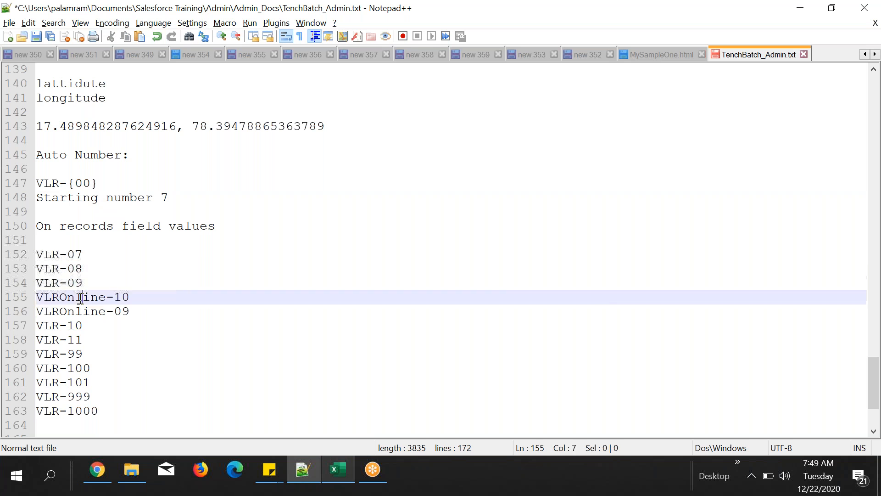
pyautogui.doubleClick(79, 311)
pyautogui.hotkey('ctrl', 'v')
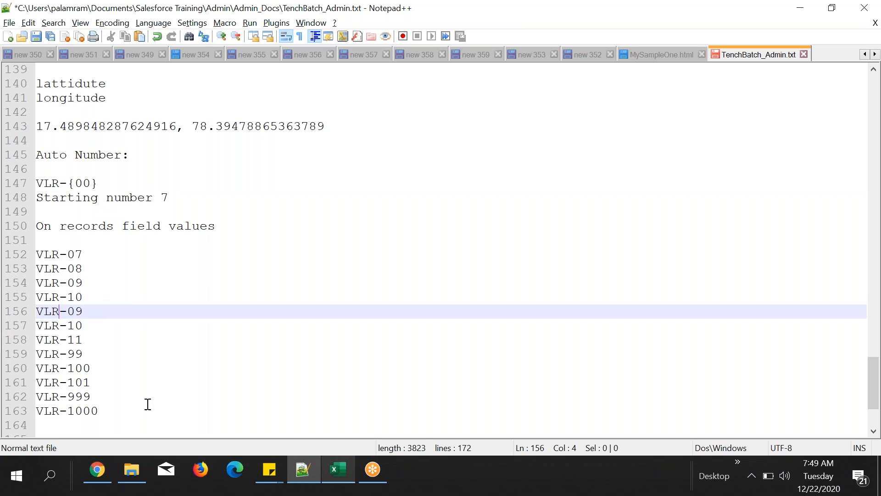
# - Switch to Chrome and examine the Order Number field on the next two open student records
pyautogui.click(111, 478)
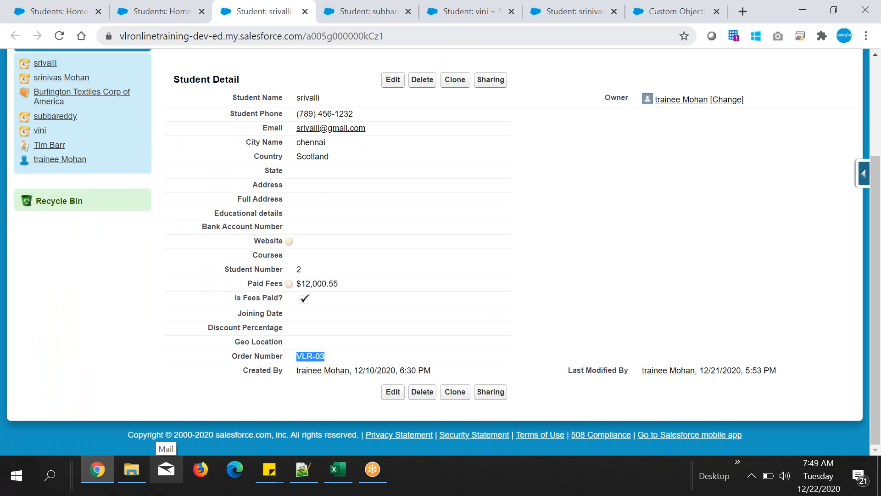
pyautogui.click(368, 19)
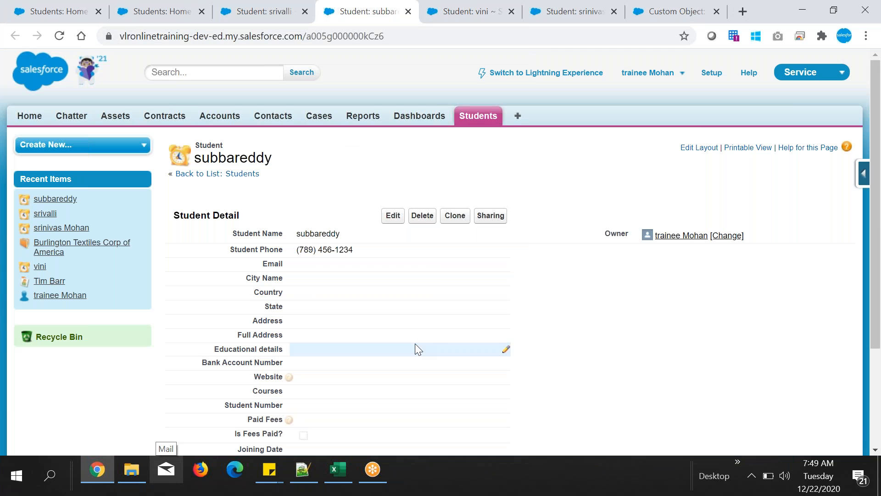
pyautogui.scroll(-3, 414, 343)
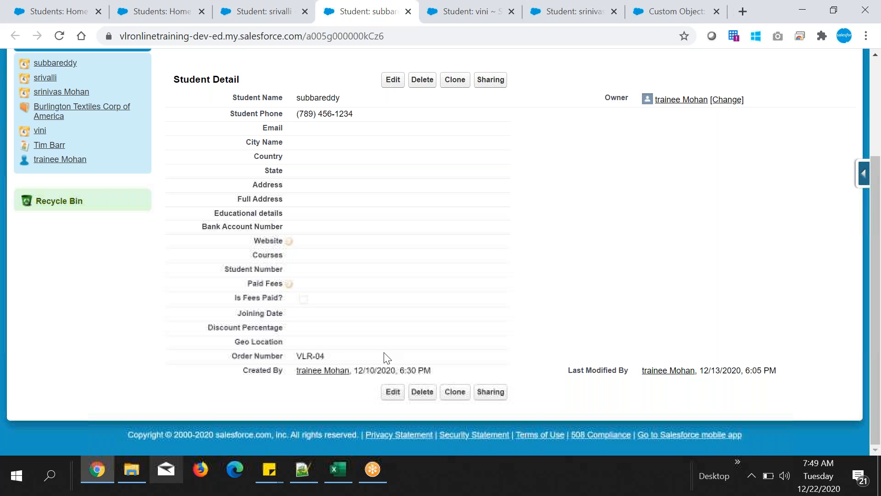
pyautogui.click(456, 11)
pyautogui.scroll(-2, 413, 310)
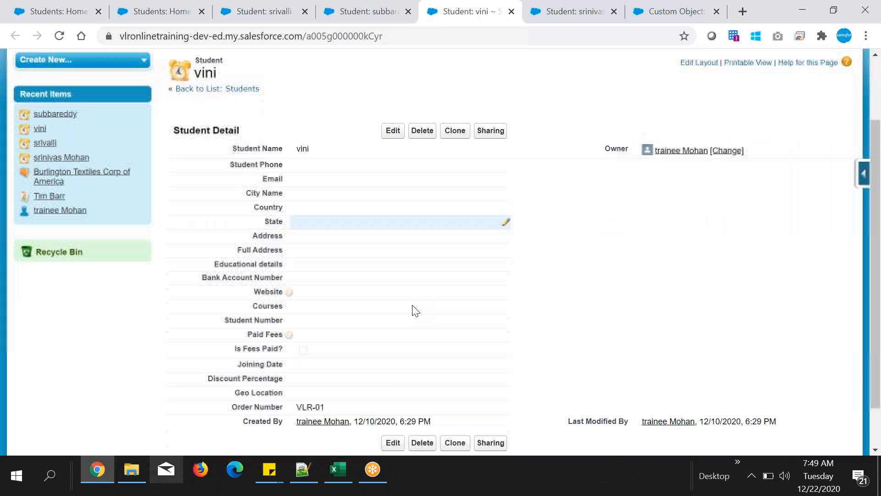
pyautogui.scroll(-1, 415, 310)
pyautogui.doubleClick(310, 356)
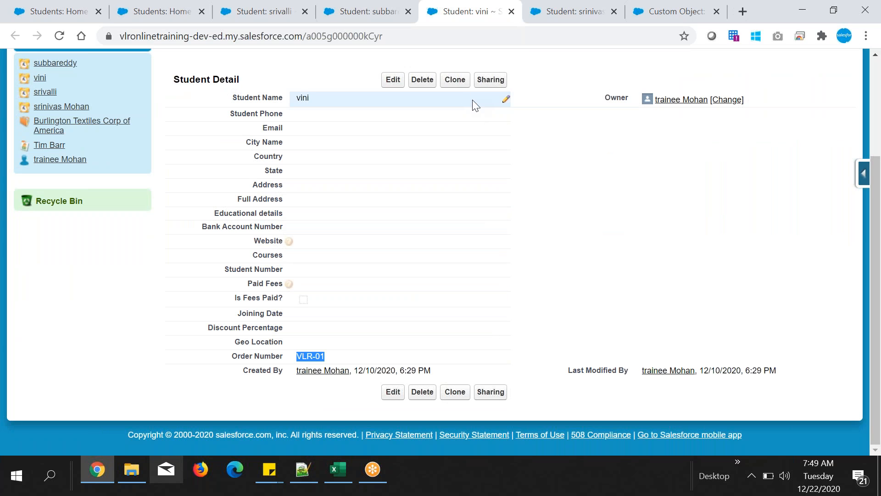
pyautogui.moveTo(234, 357); pyautogui.dragTo(332, 364)
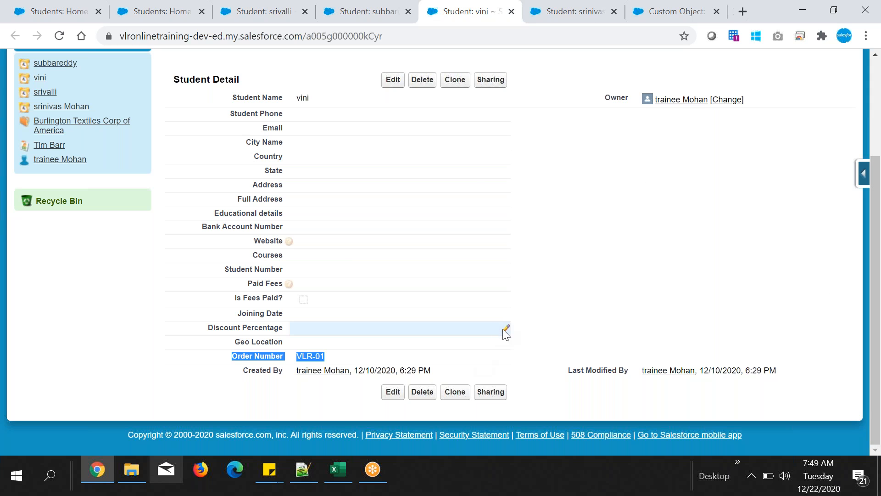
pyautogui.click(583, 344)
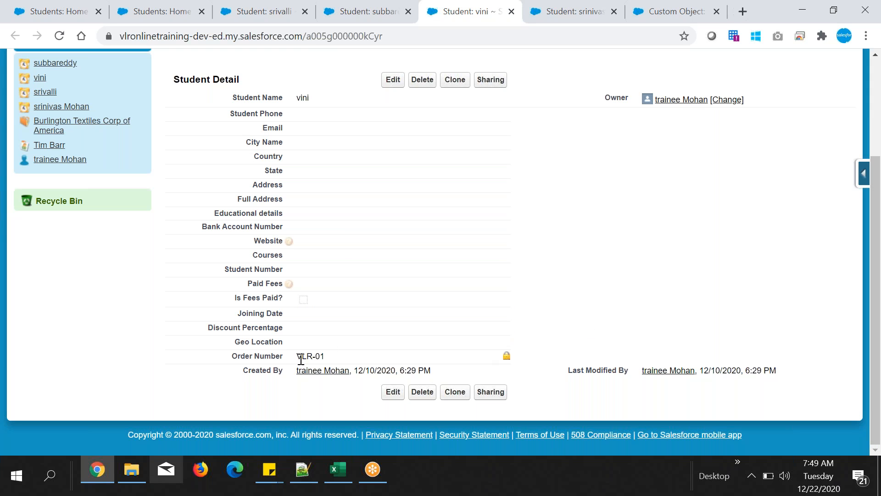
pyautogui.moveTo(248, 352); pyautogui.dragTo(339, 358)
pyautogui.click(480, 330)
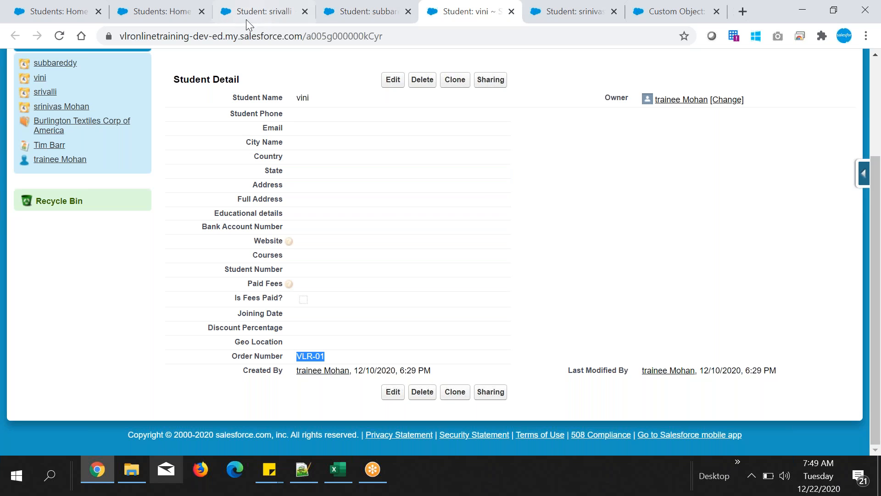
# - Revisit the open student records and compare their Order Numbers, ending with the record that has Student Number 1
pyautogui.click(171, 11)
pyautogui.click(237, 13)
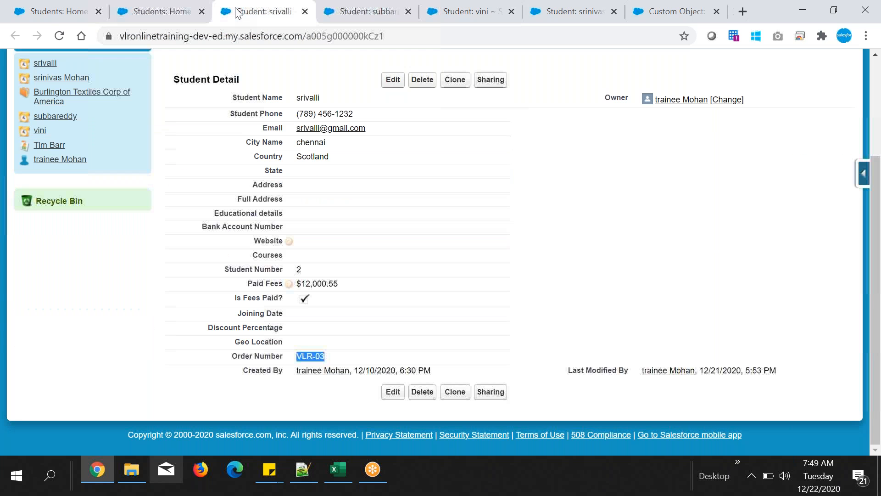
pyautogui.click(344, 13)
pyautogui.click(543, 14)
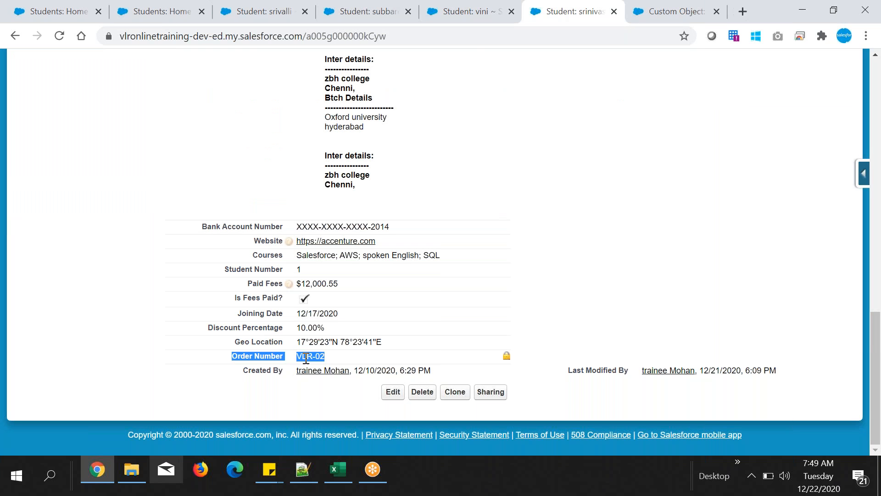
pyautogui.moveTo(296, 357); pyautogui.dragTo(325, 357)
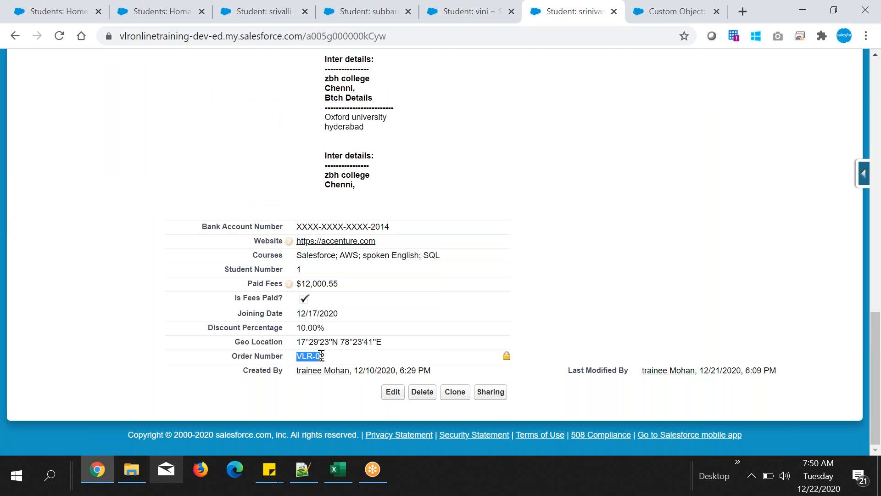
# - Start a new record from the Students home page and enter the student's name
pyautogui.click(444, 21)
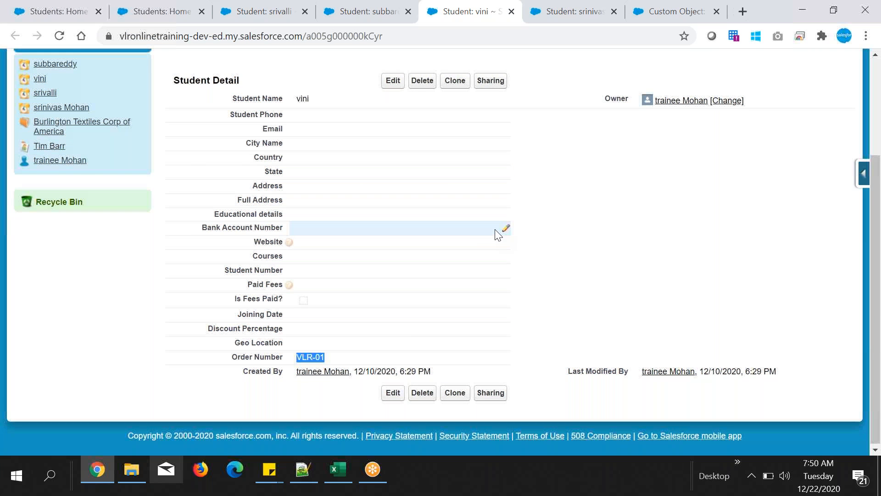
pyautogui.scroll(3, 497, 233)
pyautogui.click(478, 115)
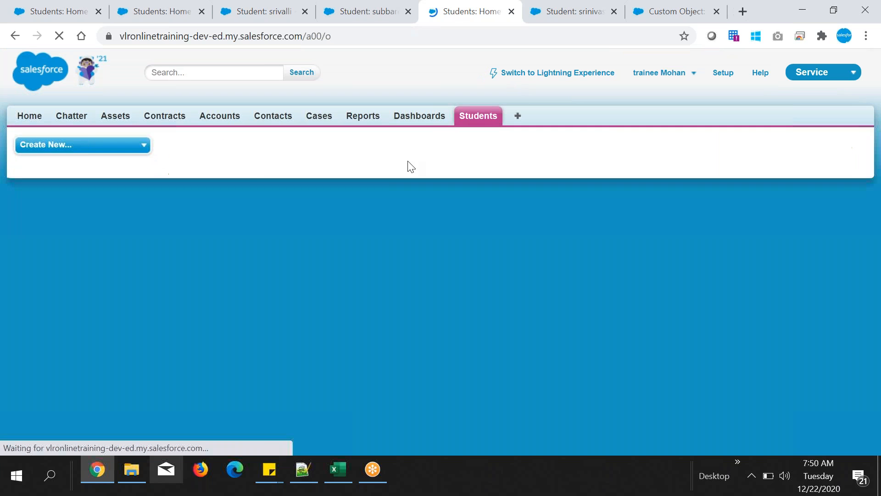
pyautogui.click(393, 219)
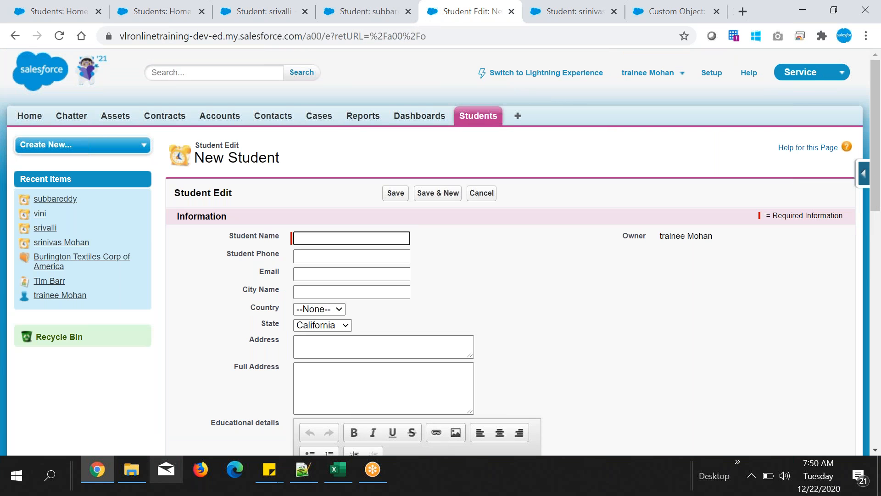
pyautogui.write('Sudhakar')
pyautogui.click(514, 255)
# - Set the new student's Student Number to 5
pyautogui.scroll(-6, 514, 255)
pyautogui.scroll(-7, 515, 259)
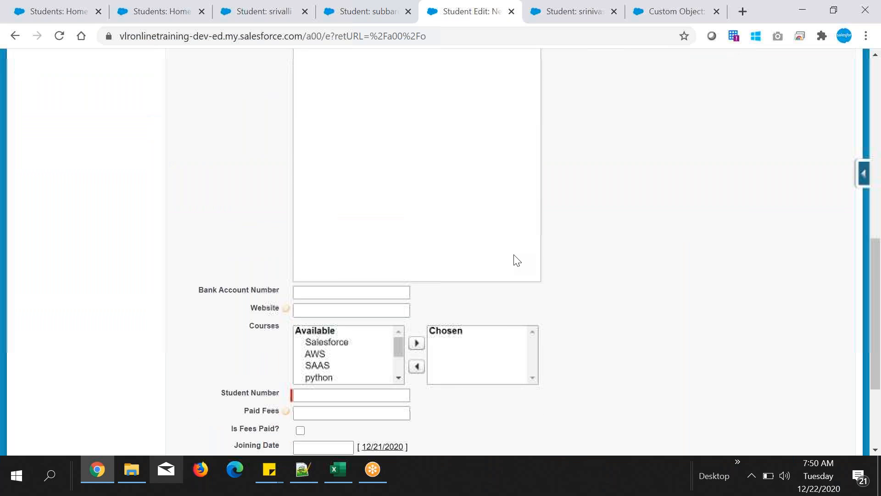
pyautogui.click(323, 249)
pyautogui.write('5')
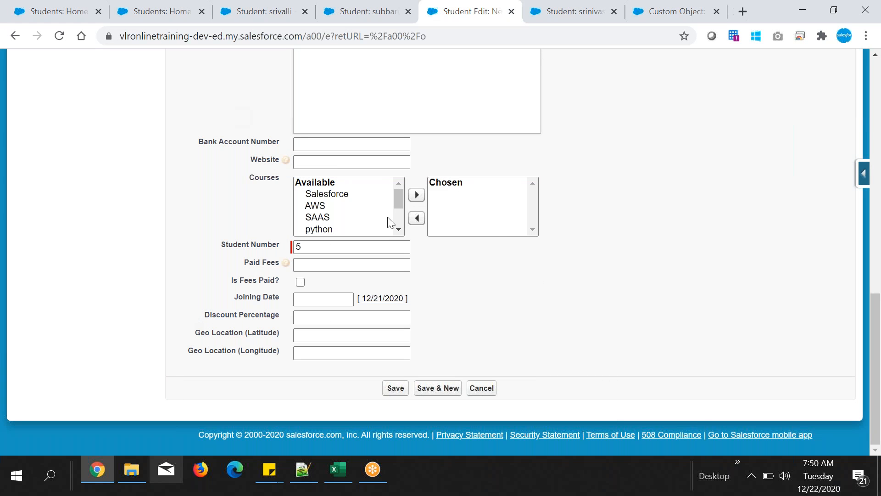
# - Search the new student form for the "Order Number" field, taking the label from an existing student record
pyautogui.scroll(1, 498, 229)
pyautogui.scroll(6, 496, 221)
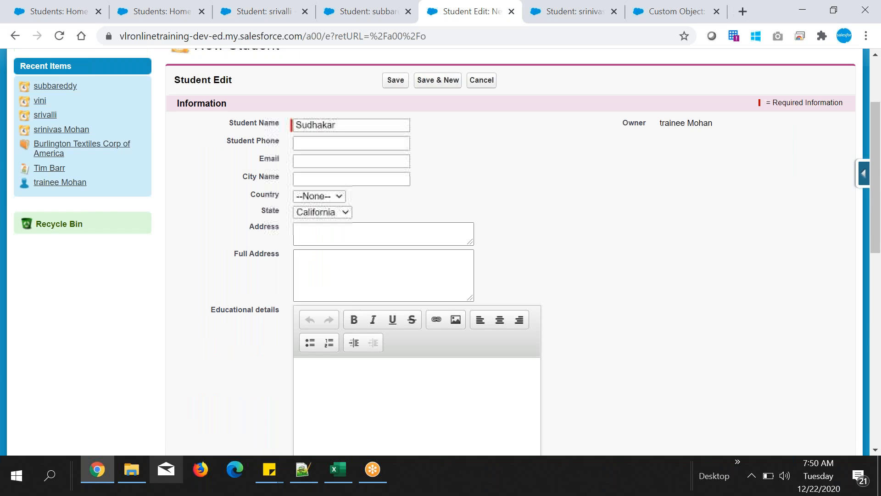
pyautogui.scroll(-7, 436, 211)
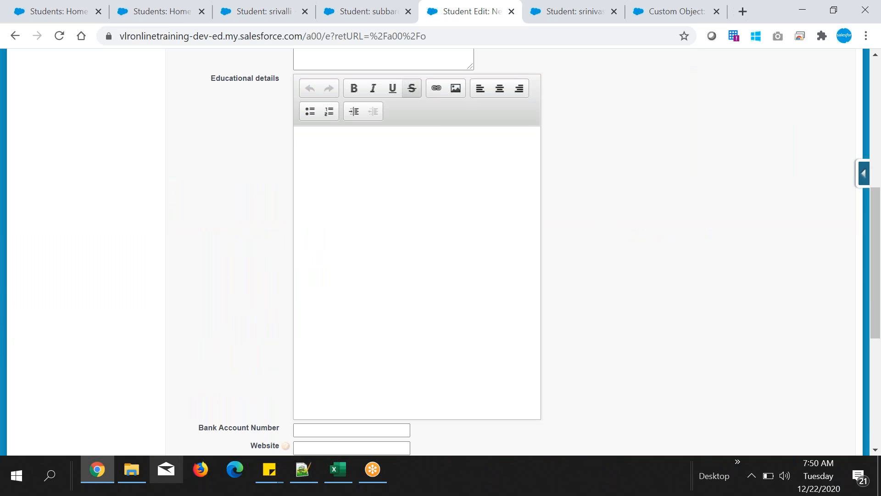
pyautogui.click(542, 13)
pyautogui.tripleClick(238, 354)
pyautogui.click(468, 14)
pyautogui.hotkey('ctrl', 'f')
pyautogui.write('Order Number')
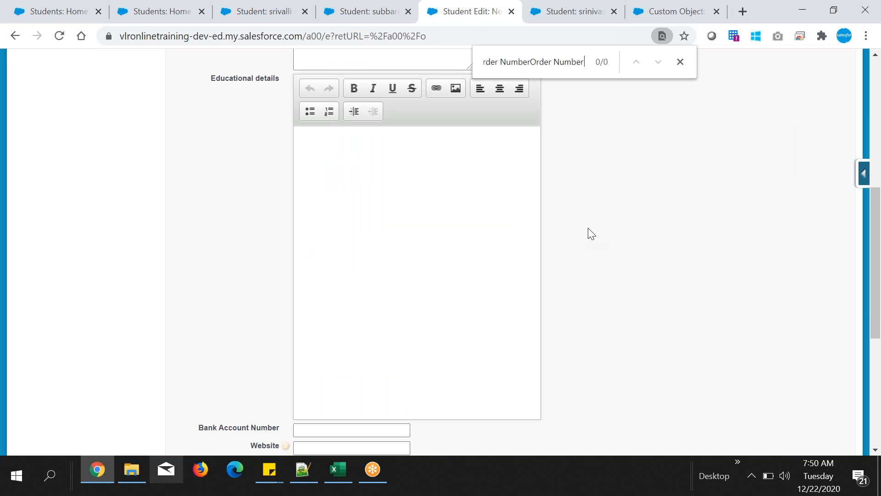
pyautogui.hotkey('ctrl', 'a')
pyautogui.write('Order Number')
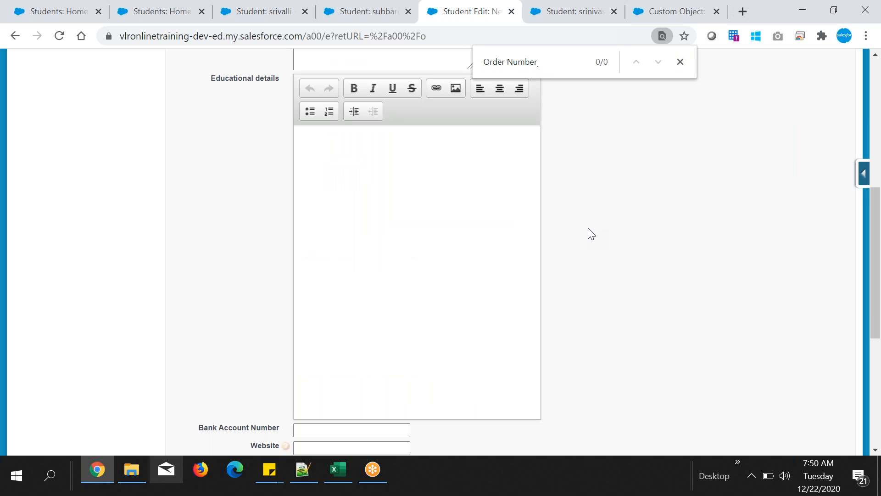
pyautogui.scroll(-5, 606, 232)
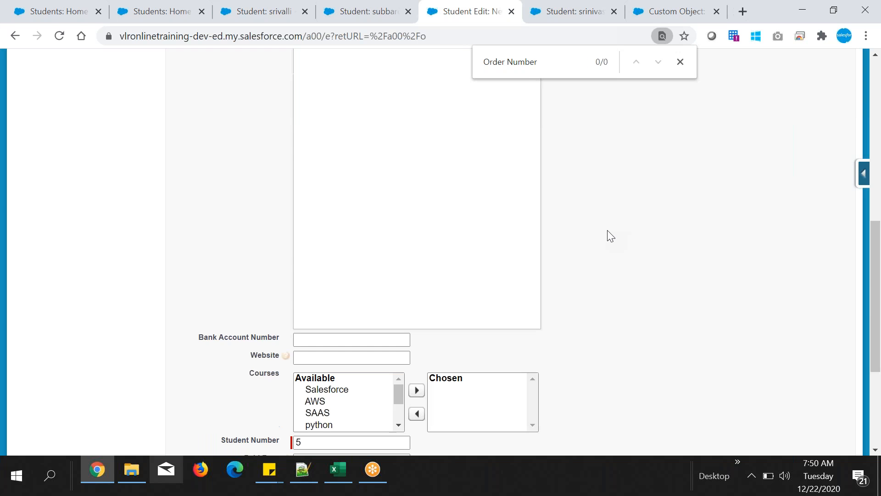
# - Switch to the Notepad++ notes, add "autom" below the sample values and append "read only" to the Auto Number heading
pyautogui.click(304, 471)
pyautogui.click(192, 429)
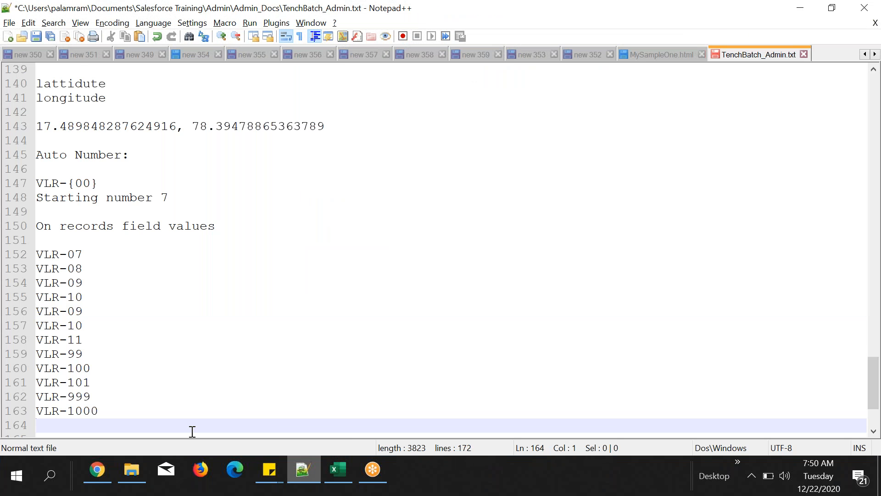
pyautogui.press('Return')
pyautogui.write('autom')
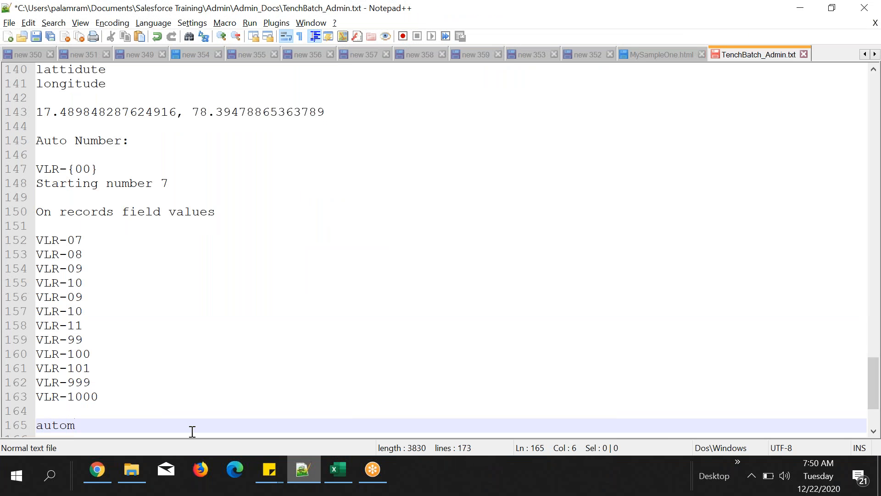
pyautogui.click(171, 140)
pyautogui.write('read only')
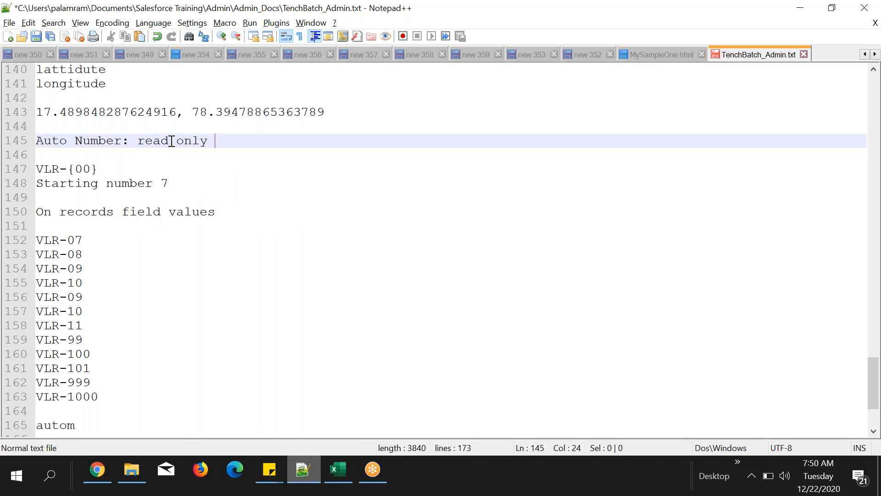
pyautogui.doubleClick(166, 141)
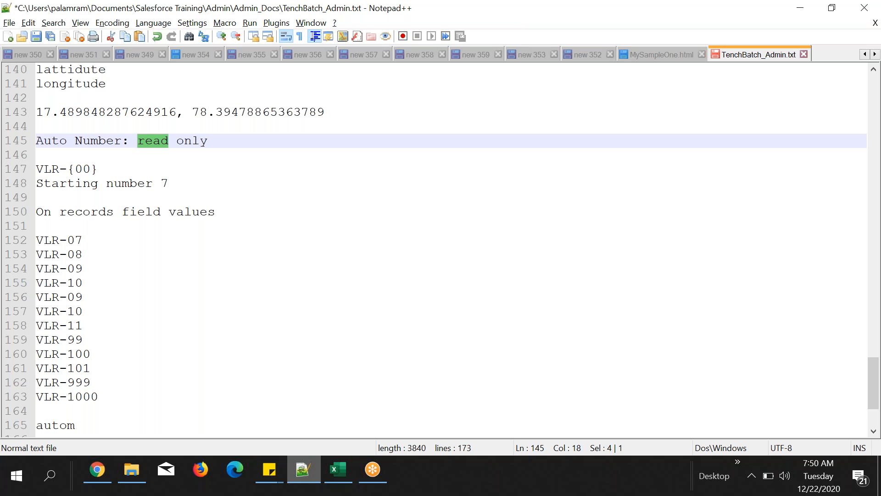
# - Switch to Chrome and check the new student form's last fields, around Geo Location, for an Order Number entry
pyautogui.click(93, 485)
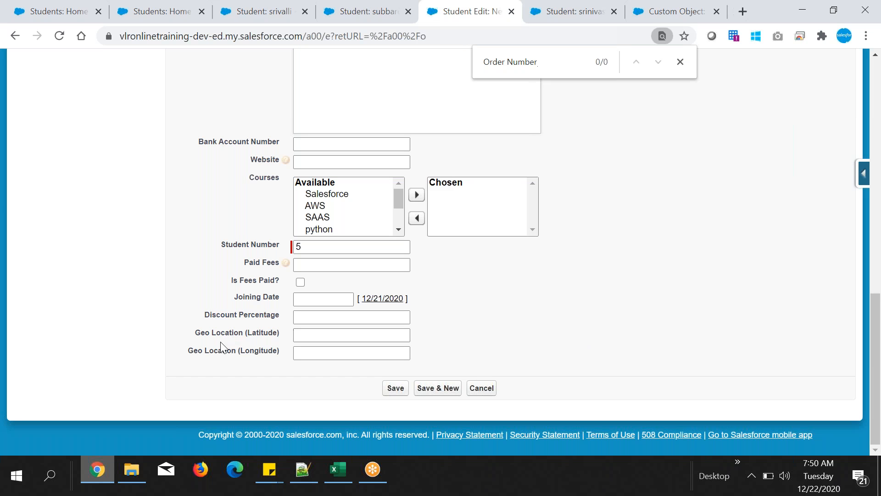
pyautogui.moveTo(188, 351); pyautogui.dragTo(250, 353)
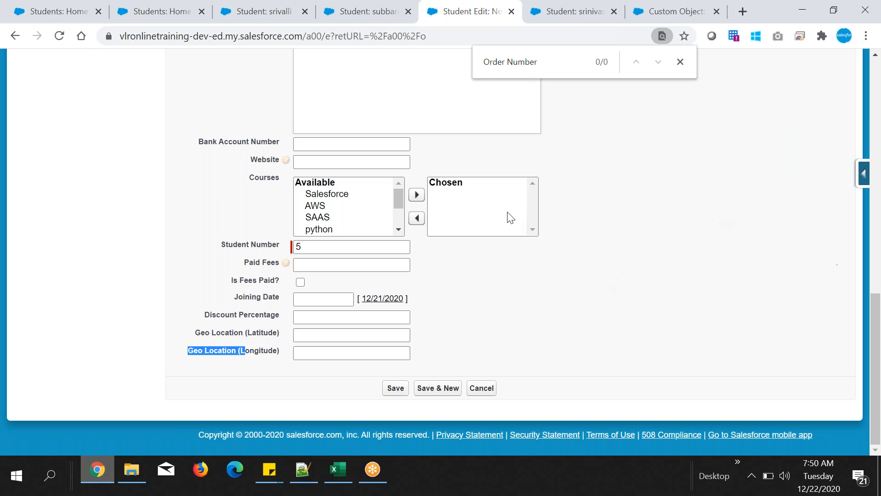
pyautogui.click(285, 356)
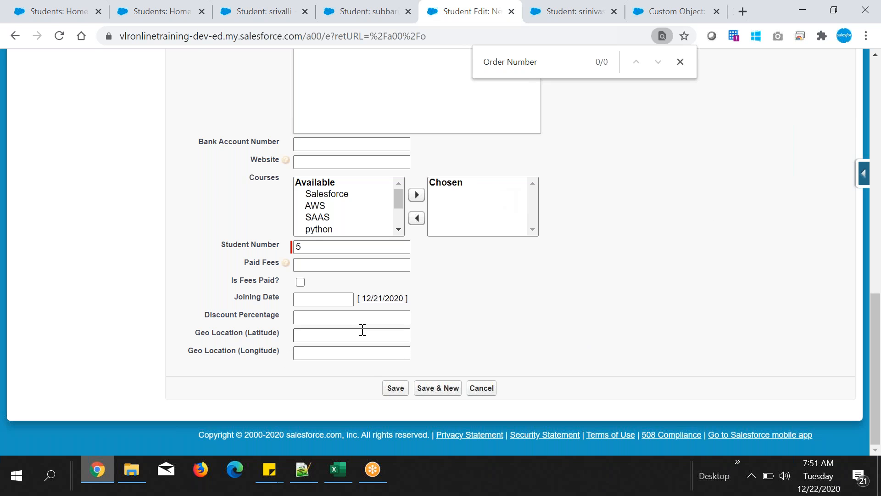
# - Look through the whole new student form, from Student Name to Geo Location, for an Order Number field
pyautogui.scroll(1, 363, 331)
pyautogui.scroll(10, 362, 331)
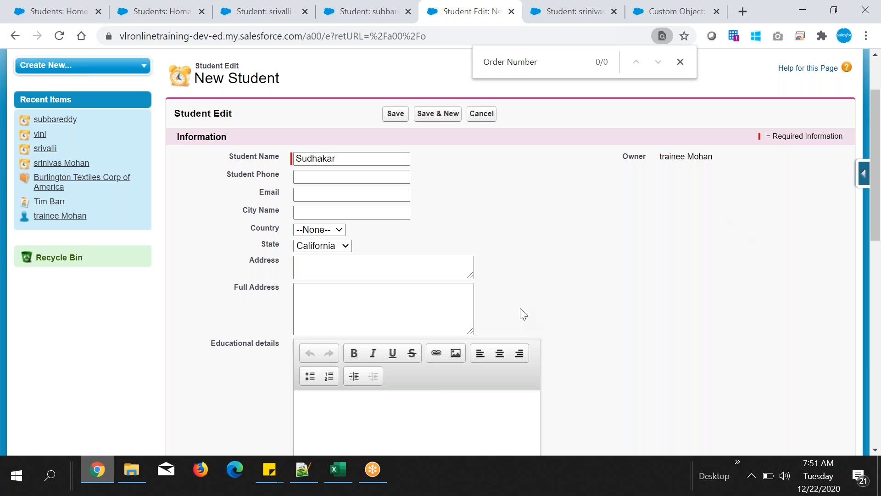
pyautogui.scroll(-3, 524, 315)
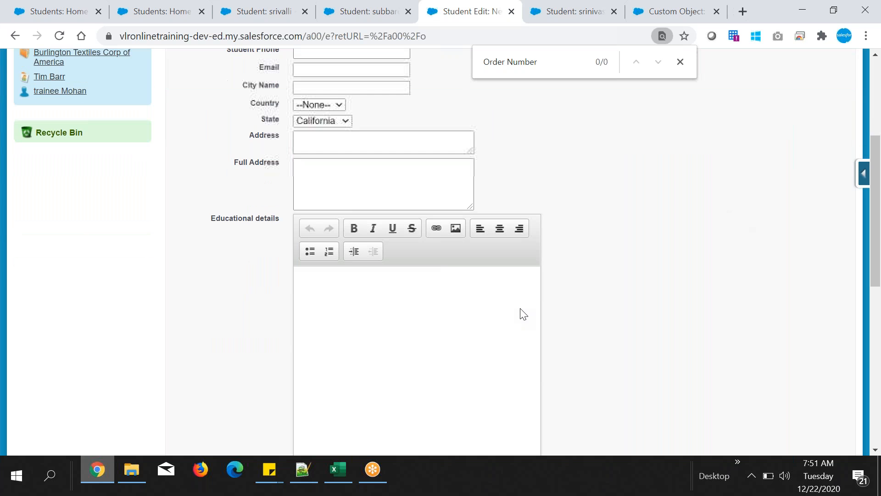
pyautogui.scroll(5, 524, 314)
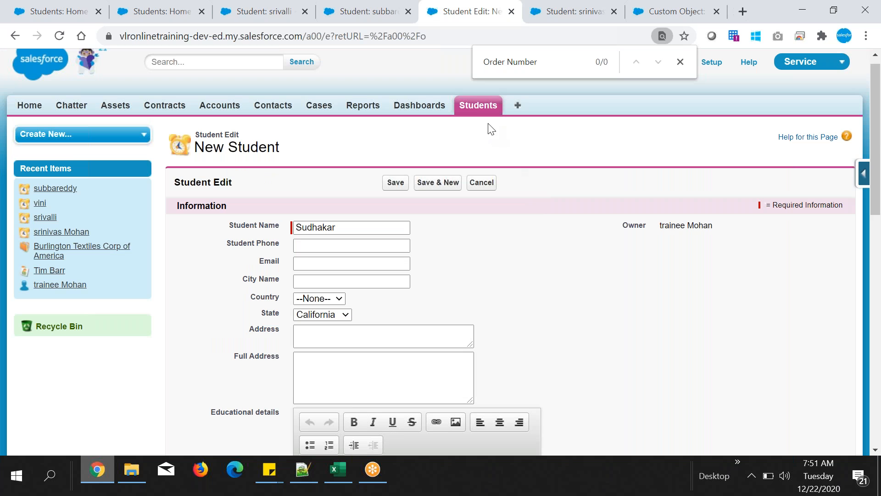
pyautogui.scroll(-15, 542, 250)
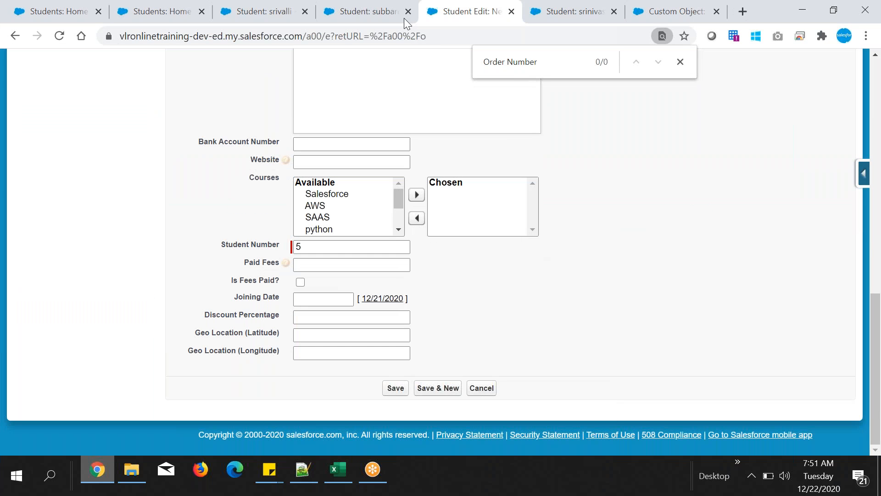
# - Open the existing student record numbered VLR-04 for editing and check whether its Order Number can be edited
pyautogui.click(382, 21)
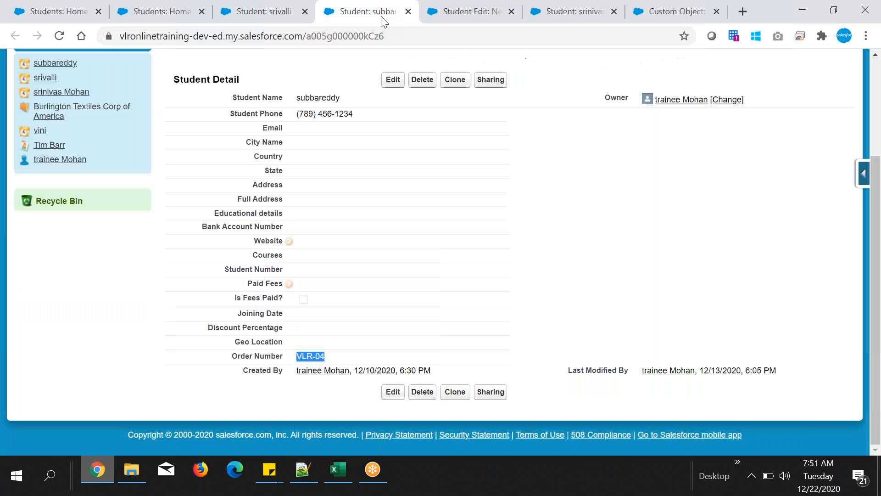
pyautogui.click(388, 80)
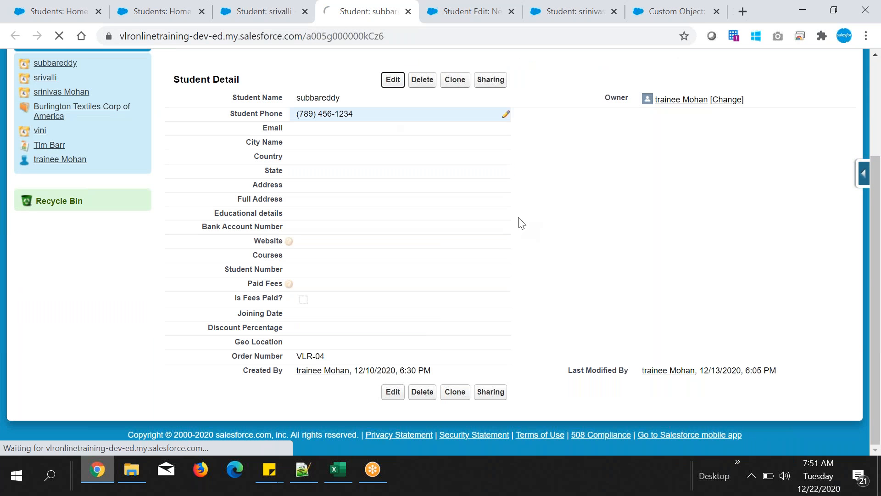
pyautogui.scroll(-10, 502, 321)
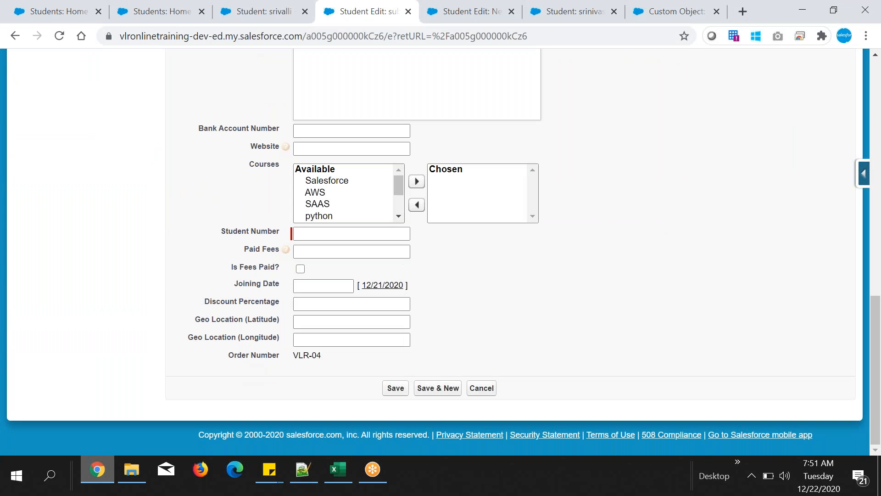
pyautogui.tripleClick(245, 359)
pyautogui.click(324, 362)
pyautogui.doubleClick(307, 356)
pyautogui.moveTo(306, 358); pyautogui.dragTo(316, 360)
# - Return to the new student form, review its fields from Student Name downward, and save the record
pyautogui.click(464, 11)
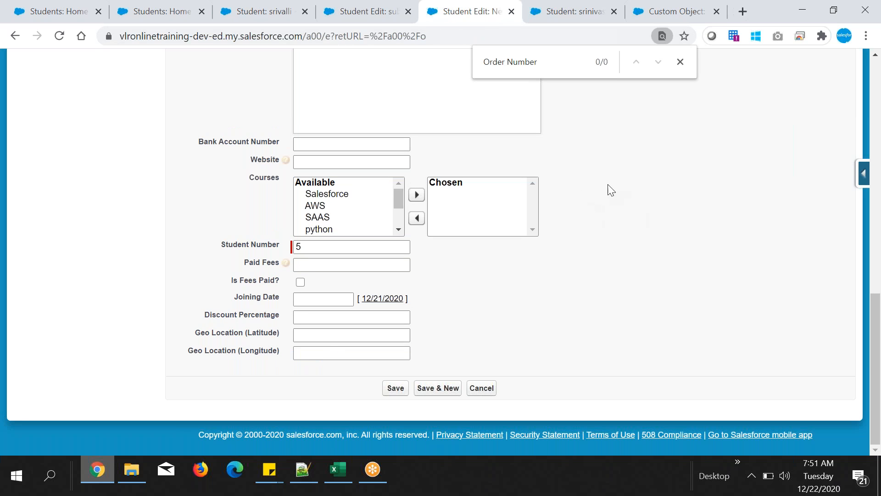
pyautogui.scroll(10, 595, 195)
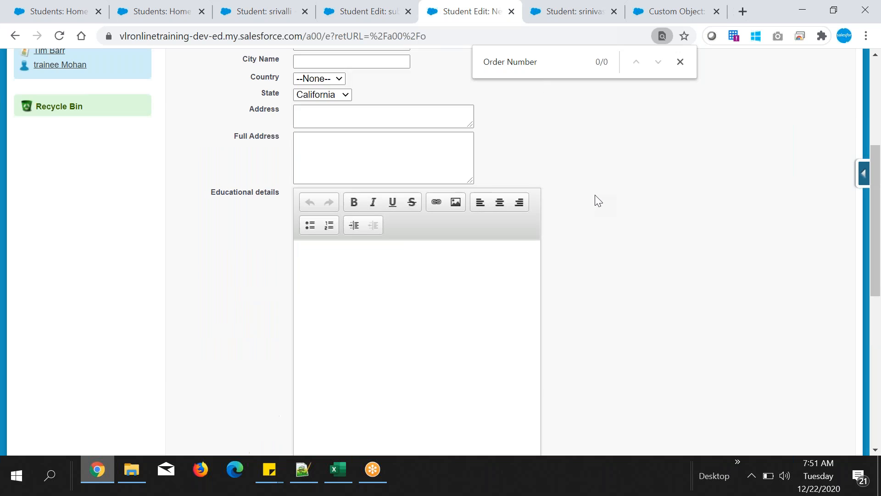
pyautogui.moveTo(229, 156); pyautogui.dragTo(334, 166)
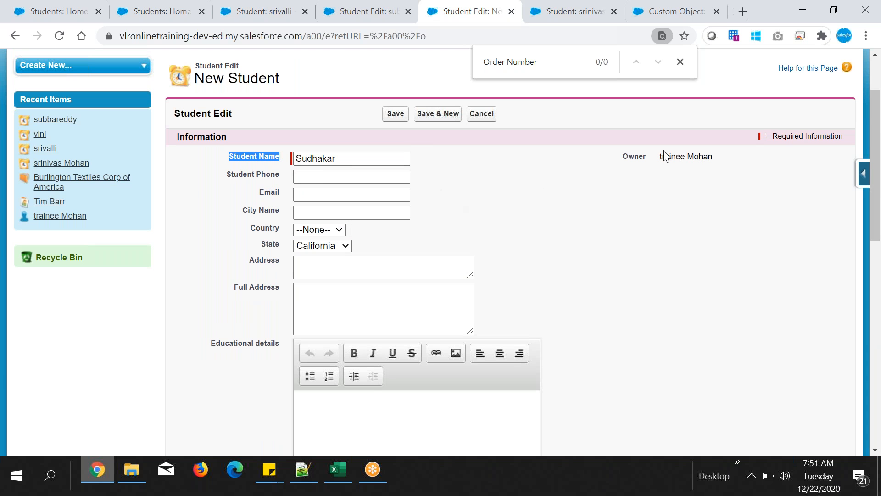
pyautogui.scroll(-8, 466, 198)
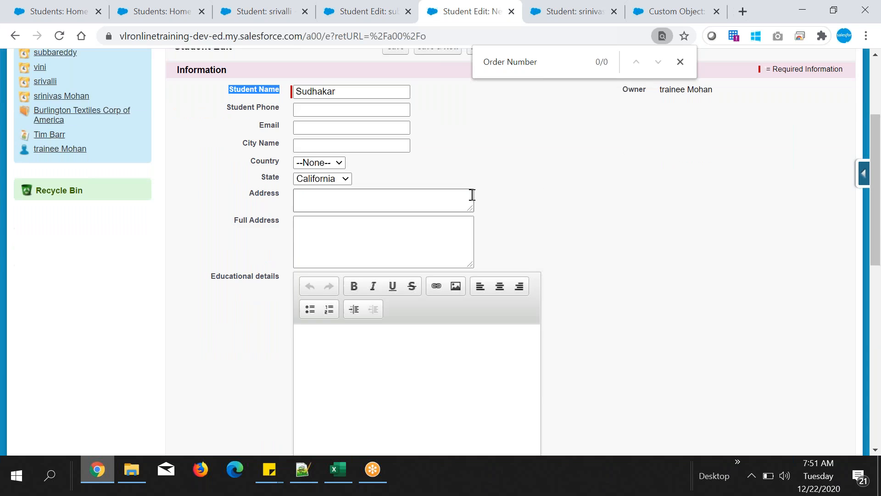
pyautogui.click(395, 388)
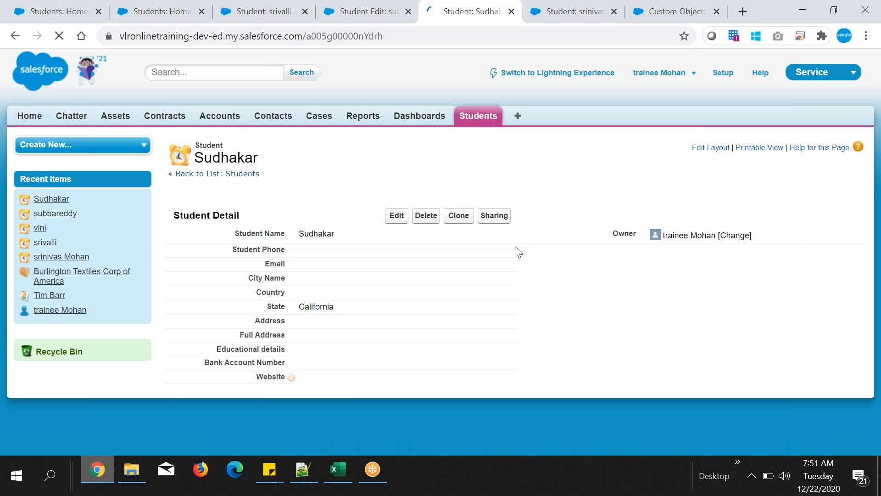
# - Examine the Order Number on the saved student's detail page
pyautogui.scroll(-3, 513, 246)
pyautogui.moveTo(232, 356); pyautogui.dragTo(347, 354)
pyautogui.click(332, 361)
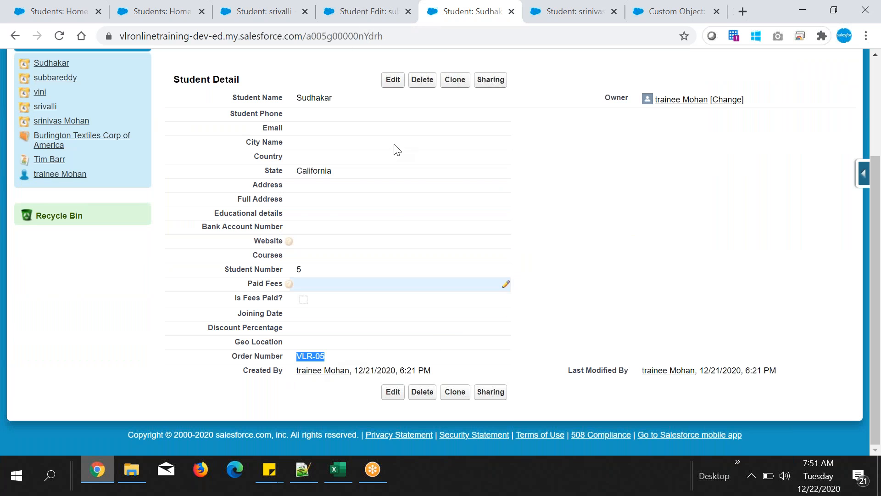
# - Open the newly saved student for editing and check whether its Order Number can be edited
pyautogui.click(393, 85)
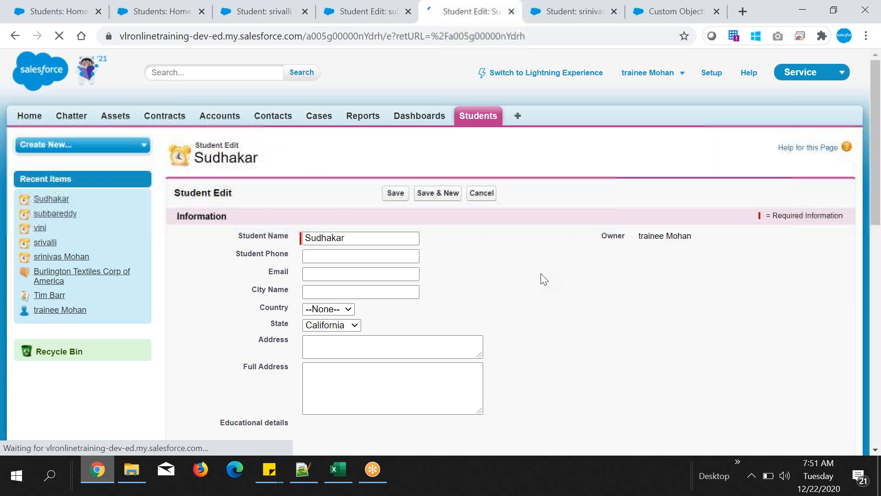
pyautogui.scroll(-10, 540, 277)
pyautogui.scroll(-10, 340, 364)
pyautogui.moveTo(293, 356); pyautogui.dragTo(357, 357)
pyautogui.click(314, 356)
pyautogui.click(426, 335)
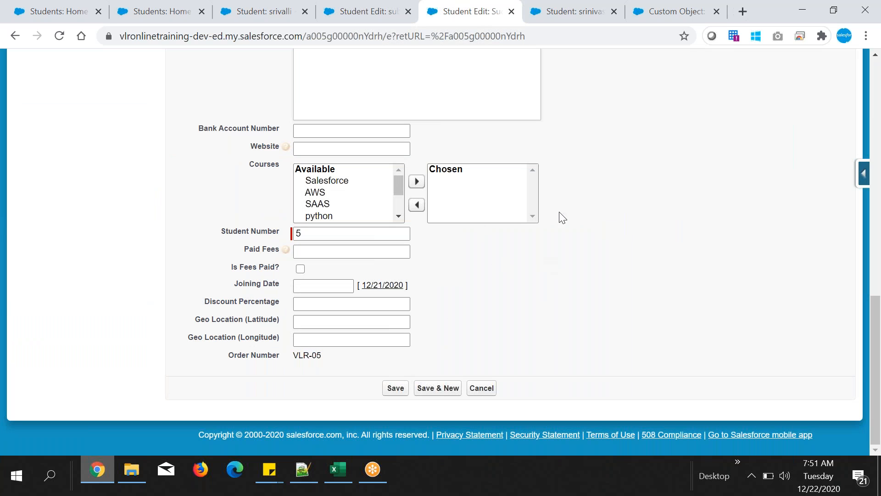
pyautogui.moveTo(237, 355); pyautogui.dragTo(341, 373)
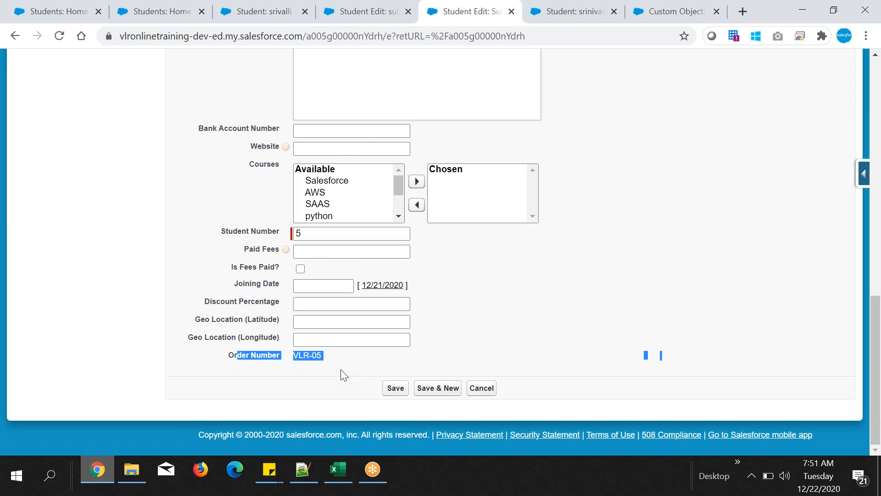
# - Switch to the Notepad++ notes and add the line "Id :" below "autom"
pyautogui.click(304, 470)
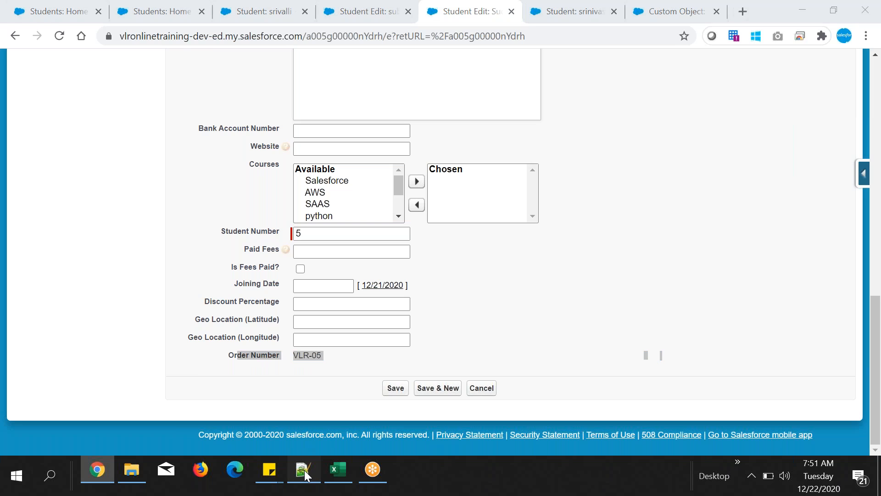
pyautogui.click(64, 326)
pyautogui.press('Return')
pyautogui.write('Id')
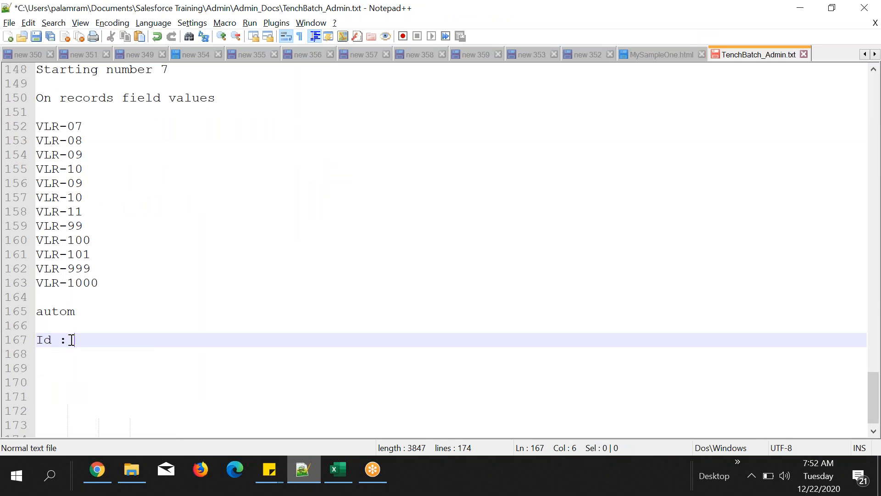
pyautogui.write(' :')
pyautogui.press('Return')
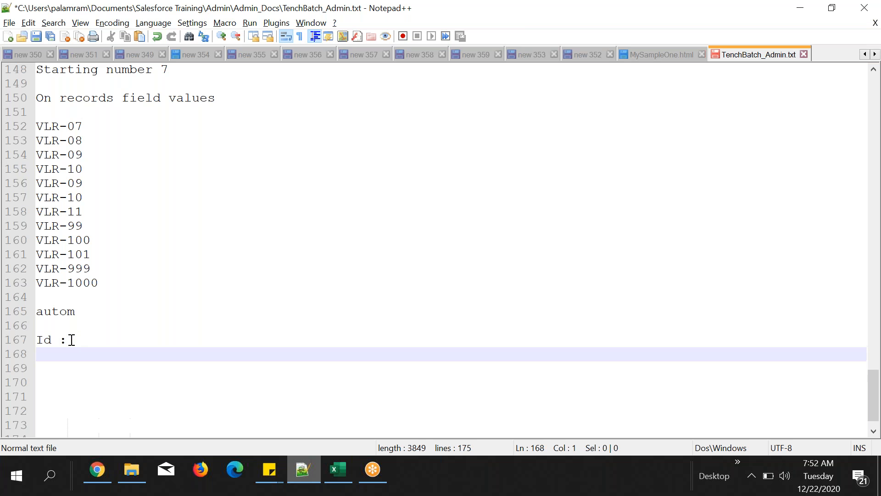
pyautogui.doubleClick(38, 338)
# - Switch to Chrome and compare the Order Number values across the open student records
pyautogui.click(113, 469)
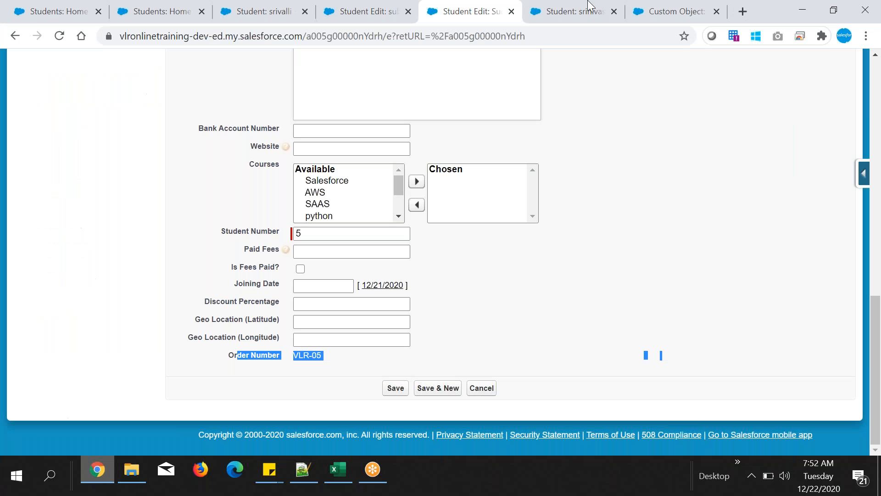
pyautogui.click(591, 280)
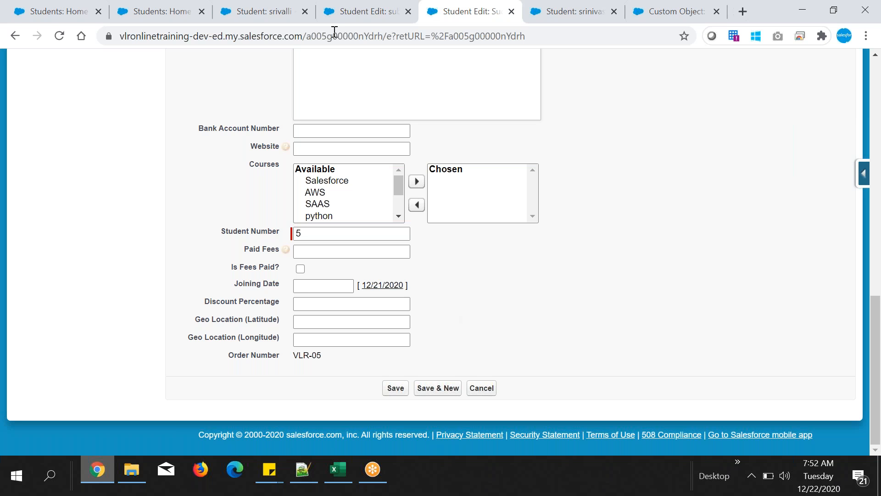
pyautogui.click(334, 13)
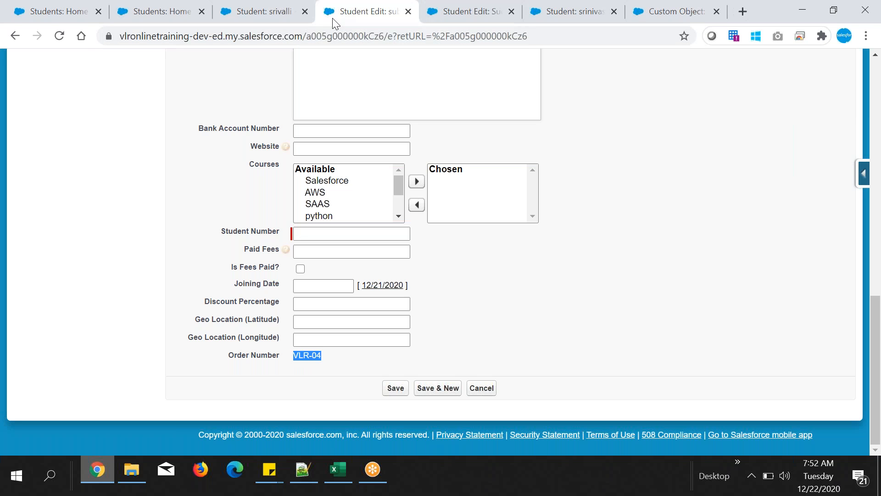
pyautogui.click(552, 11)
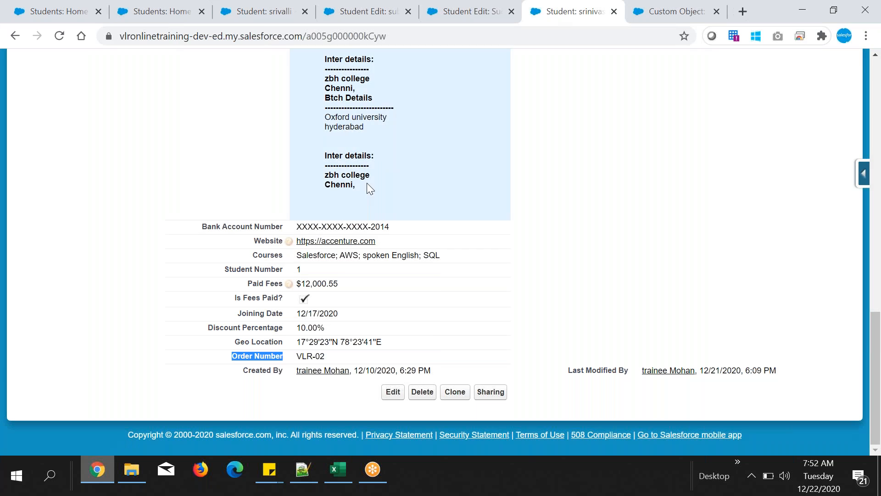
# - Switch to the Notepad++ notes and compare the VLR-{00} format with the sample values VLR-999 and VLR-1000
pyautogui.click(302, 472)
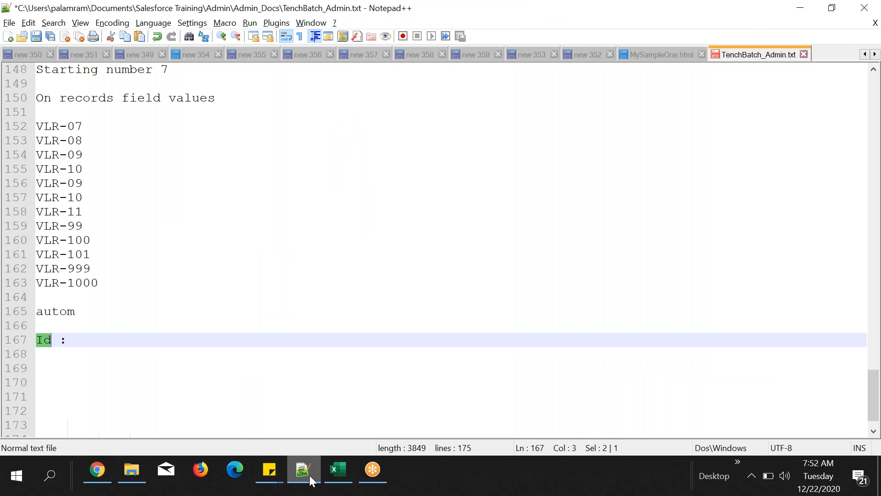
pyautogui.scroll(2, 289, 295)
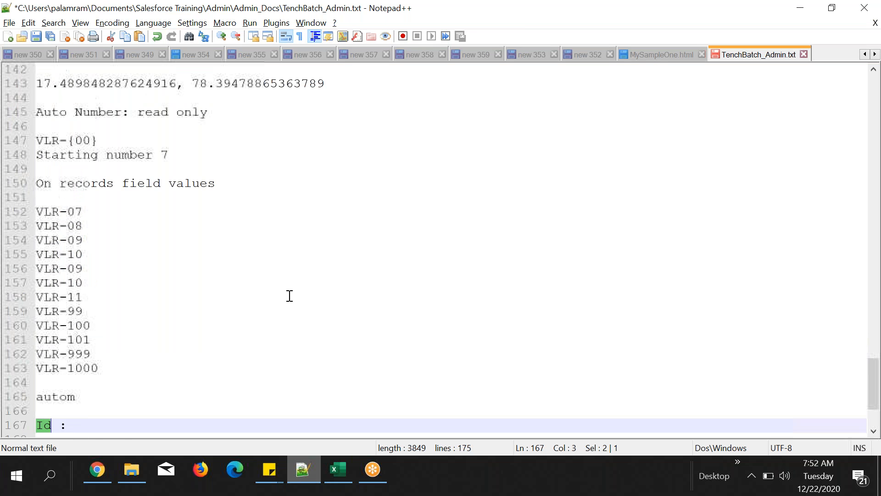
pyautogui.doubleClick(80, 139)
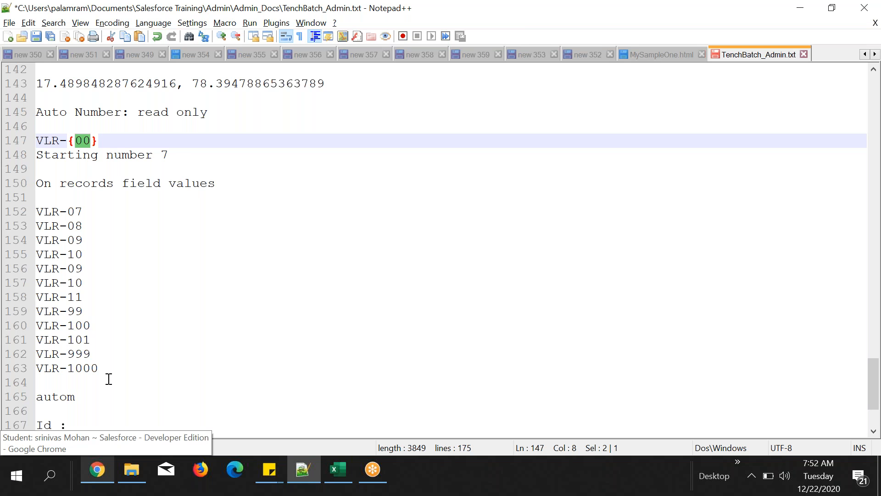
pyautogui.doubleClick(73, 355)
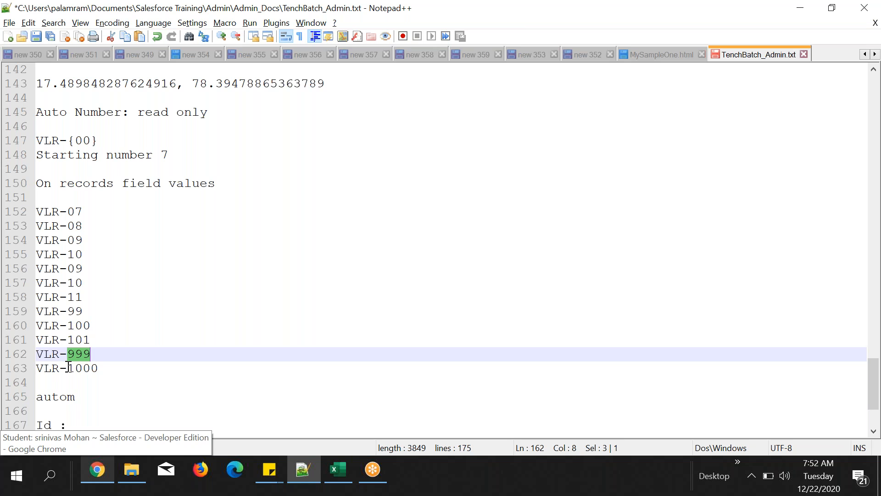
pyautogui.moveTo(68, 368); pyautogui.dragTo(98, 368)
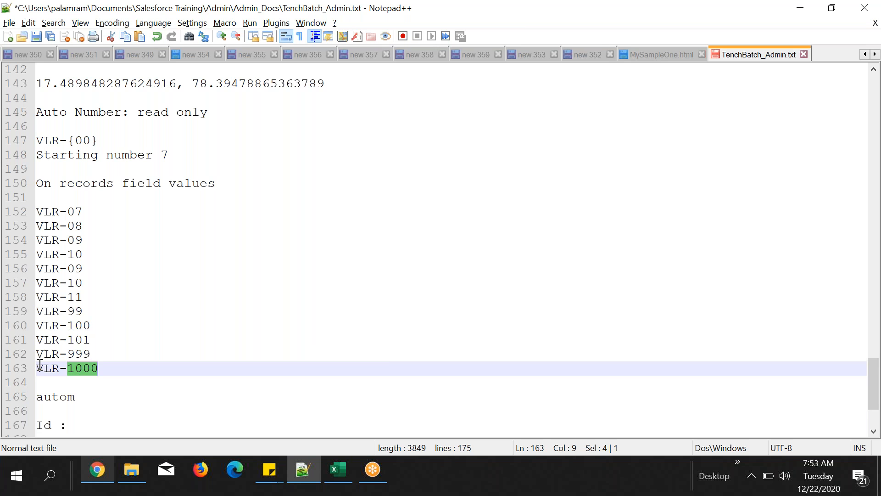
pyautogui.moveTo(38, 367); pyautogui.dragTo(99, 365)
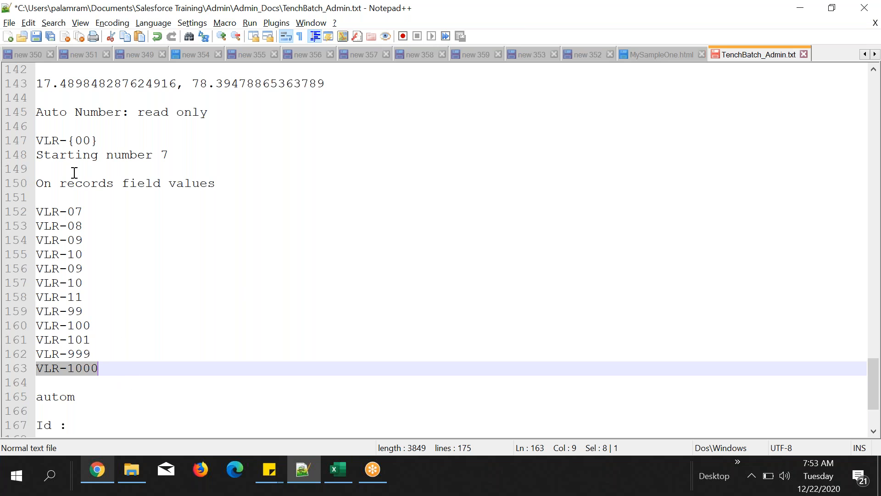
# - Review the {00} placeholder against the list of sample record values, including the change from VLR-99 to VLR-100
pyautogui.doubleClick(80, 140)
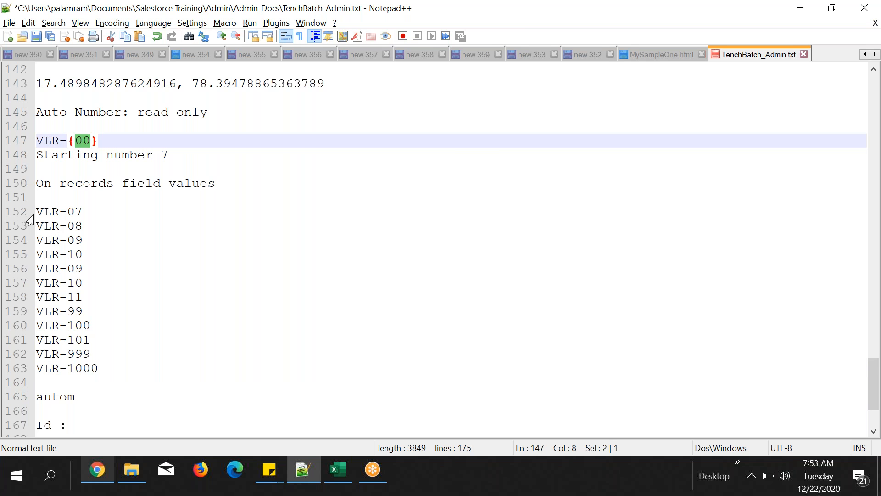
pyautogui.moveTo(37, 212)
pyautogui.mouseDown()
pyautogui.moveTo(112, 384)
pyautogui.moveTo(120, 374)
pyautogui.moveTo(104, 368)
pyautogui.moveTo(26, 284)
pyautogui.moveTo(27, 215)
pyautogui.mouseUp()
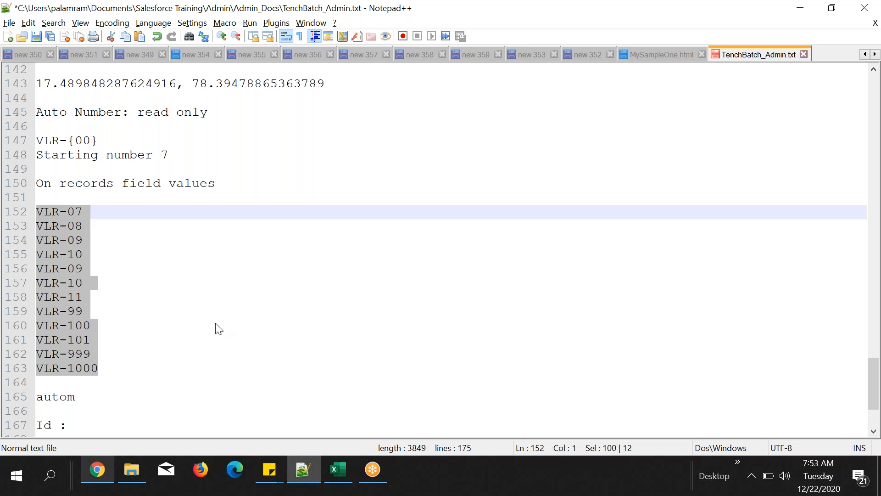
pyautogui.click(154, 313)
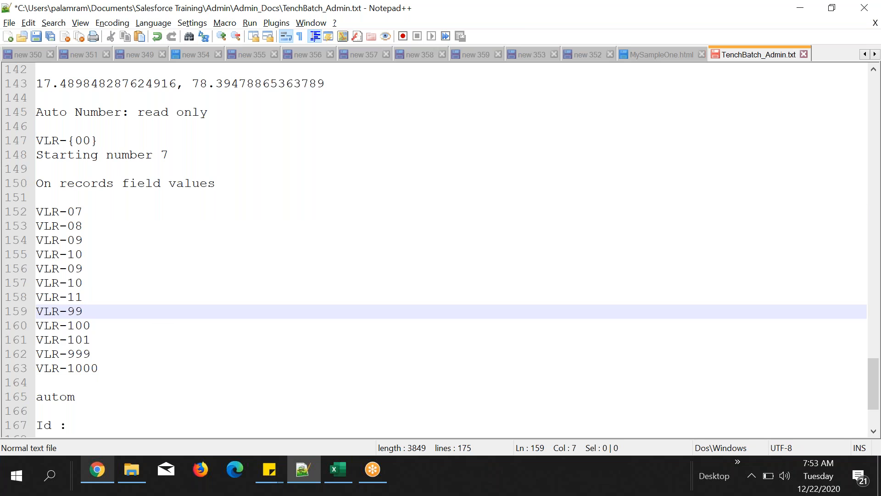
pyautogui.moveTo(67, 325); pyautogui.dragTo(102, 325)
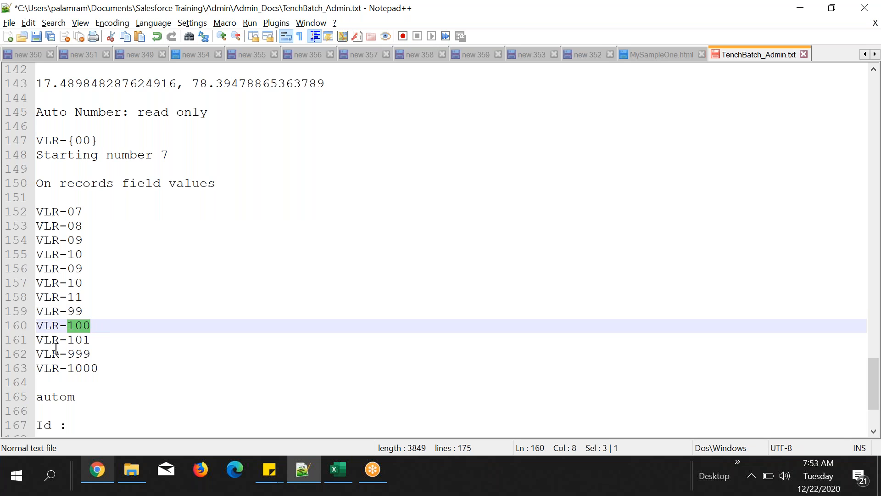
pyautogui.click(42, 211)
pyautogui.moveTo(63, 274); pyautogui.dragTo(128, 350)
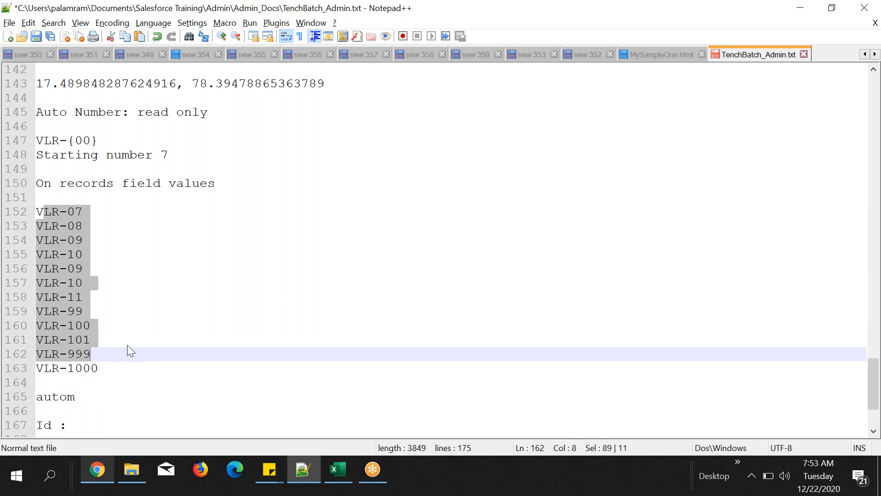
pyautogui.click(127, 343)
pyautogui.click(87, 311)
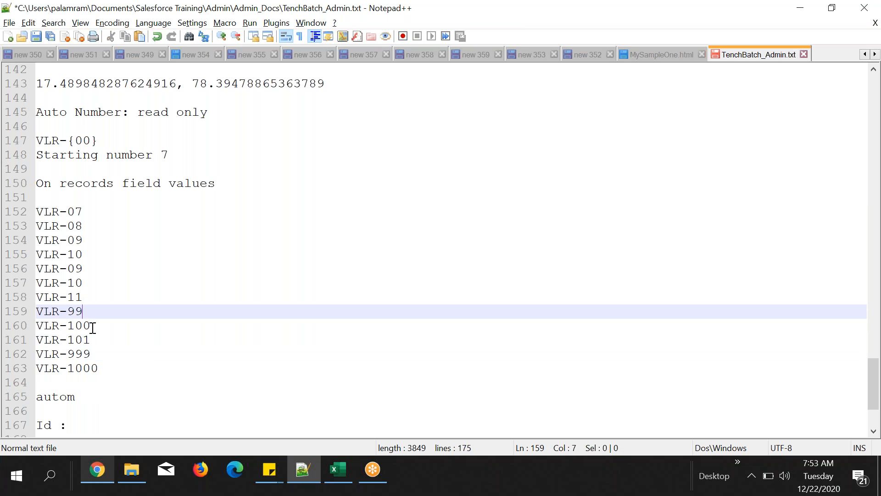
# - Review the VLR-100 and VLR-1000 sample values and the note that marks Auto Number as read only
pyautogui.moveTo(90, 326); pyautogui.dragTo(51, 325)
pyautogui.doubleClick(68, 367)
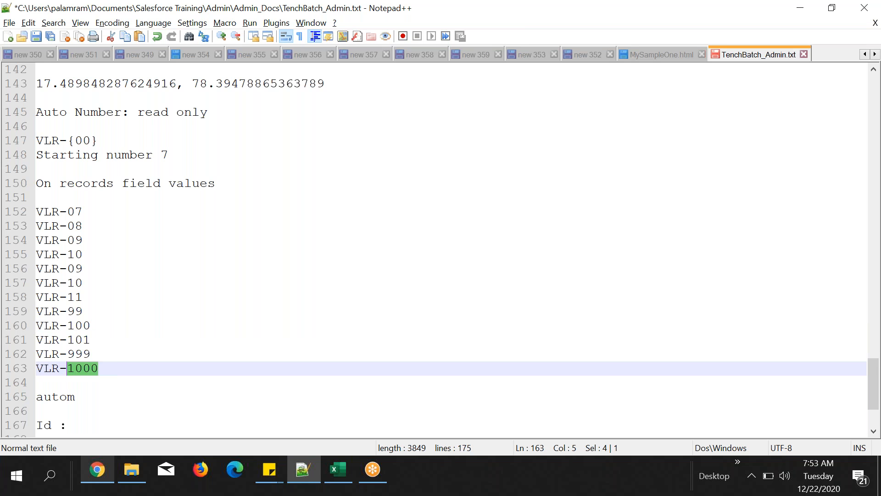
pyautogui.click(97, 469)
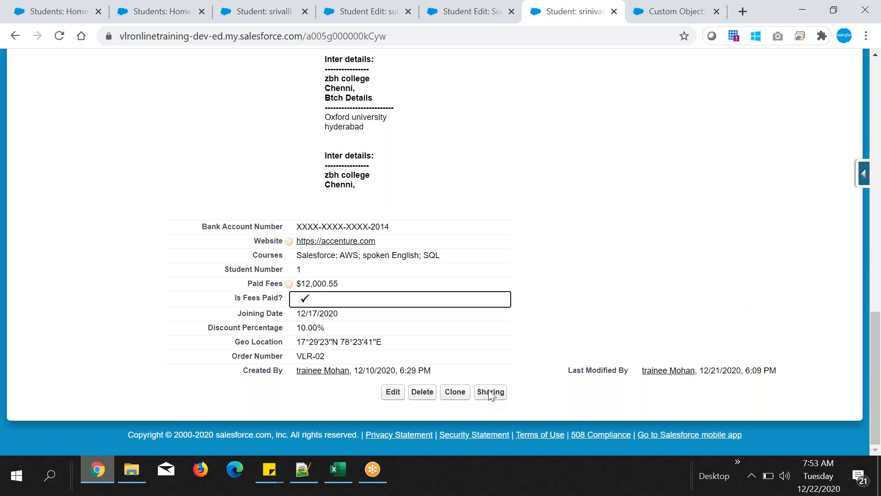
pyautogui.click(310, 469)
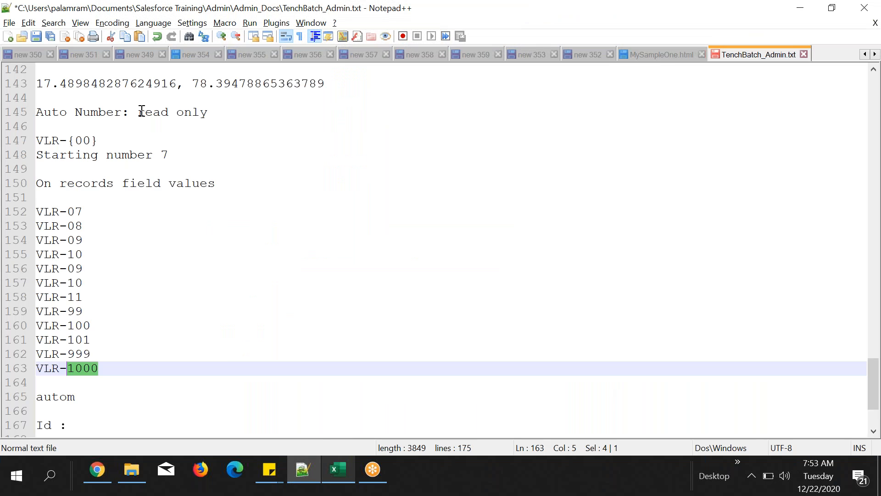
pyautogui.moveTo(138, 112); pyautogui.dragTo(215, 112)
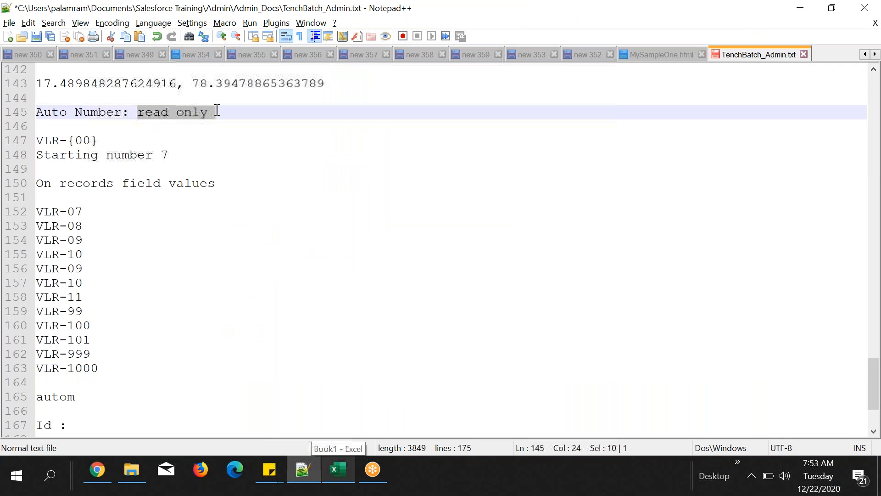
pyautogui.click(293, 464)
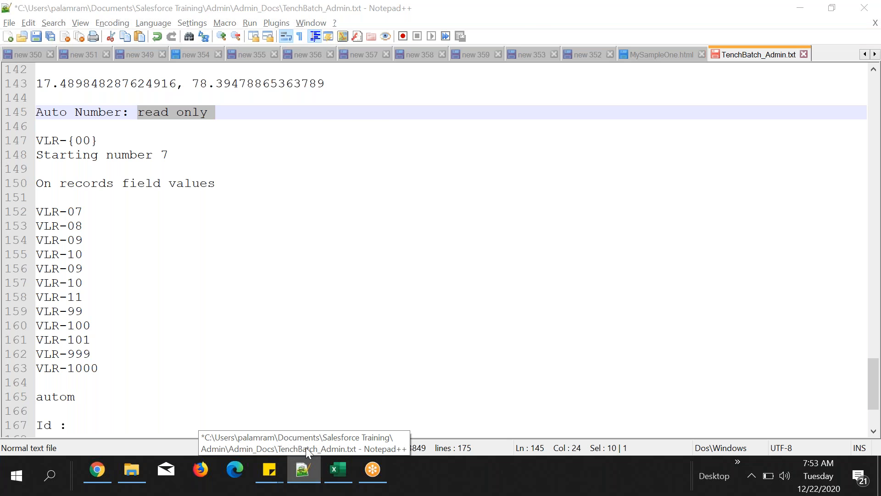
# - Switch to Chrome and examine the Order Number on the saved student record and on a neighbouring student edit form
pyautogui.scroll(4, 477, 137)
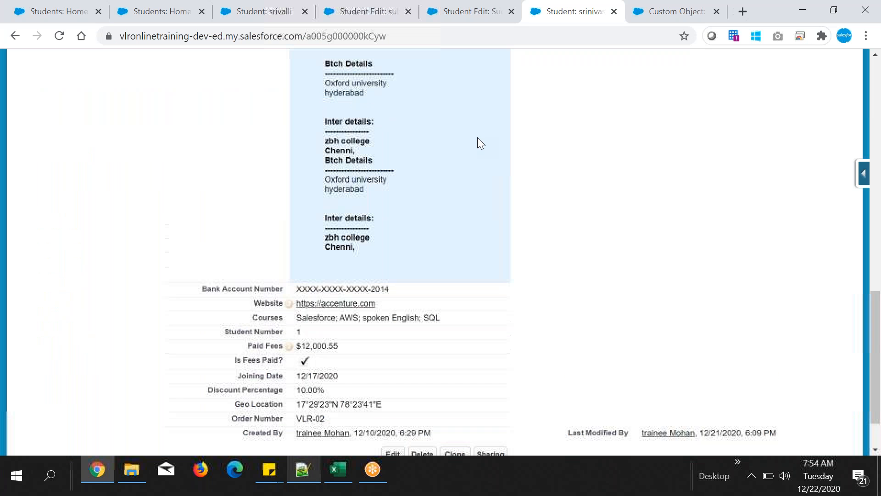
pyautogui.scroll(-3, 551, 216)
pyautogui.scroll(-2, 552, 218)
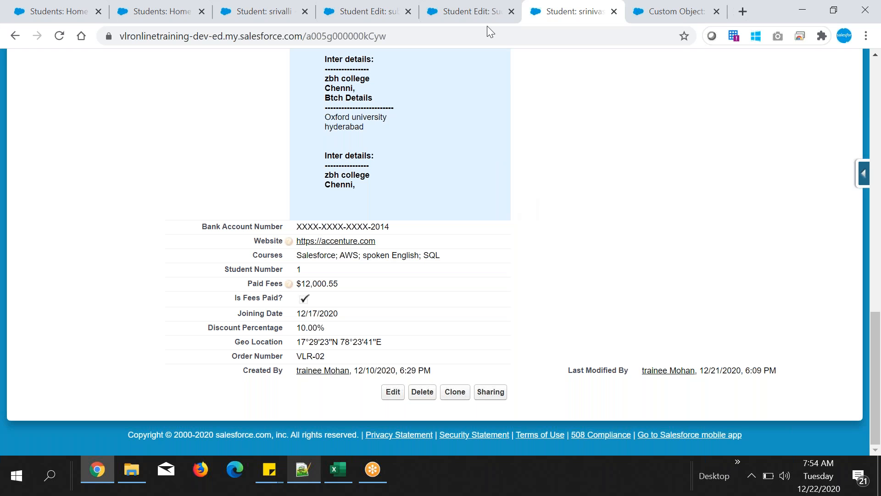
pyautogui.click(487, 14)
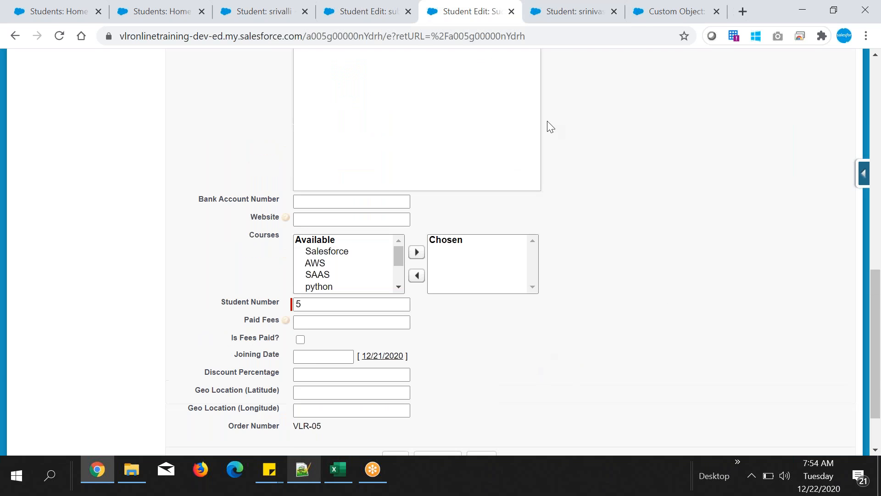
pyautogui.click(549, 13)
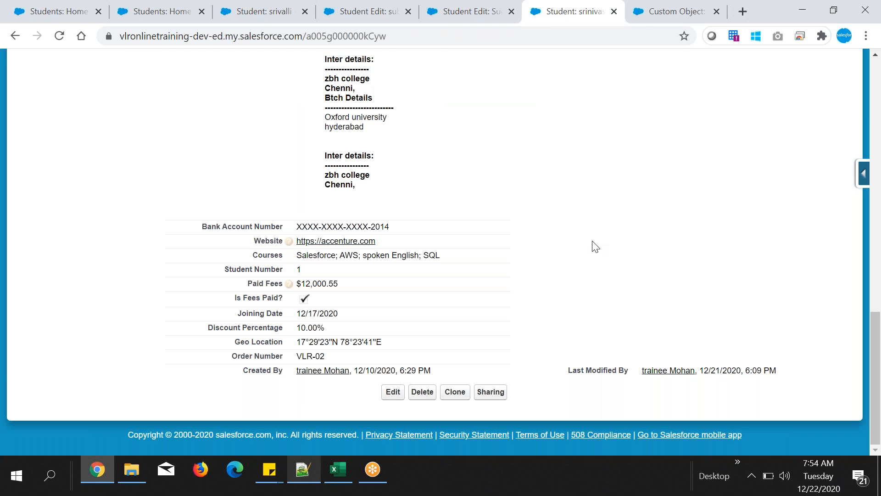
pyautogui.scroll(3, 595, 247)
pyautogui.scroll(-3, 596, 246)
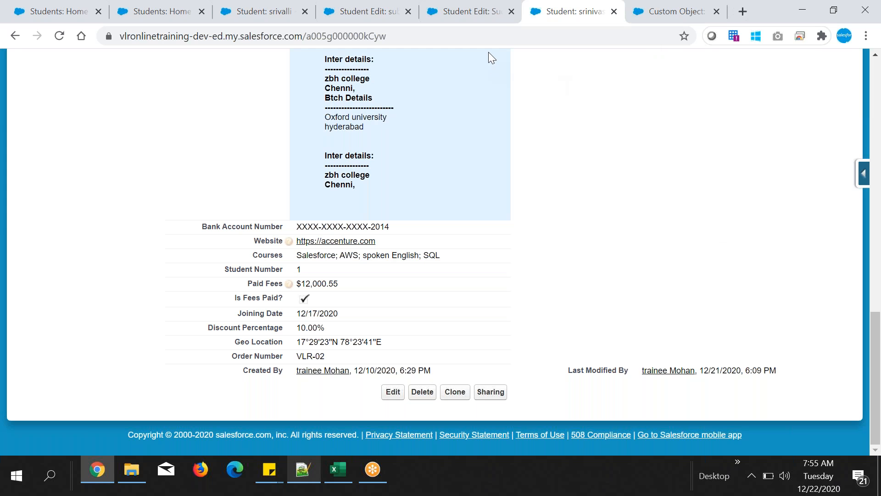
# - Compare the editable Student Number field with the read-only Order Number on the open student edit forms
pyautogui.click(487, 15)
pyautogui.scroll(3, 605, 136)
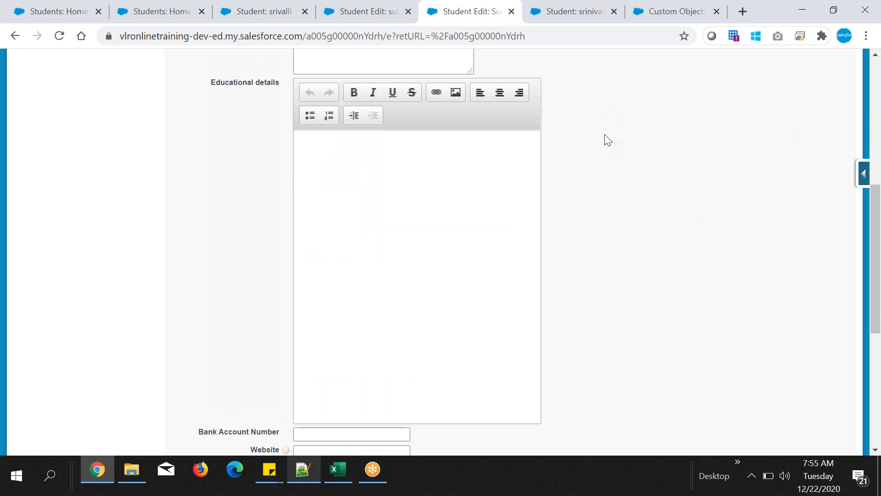
pyautogui.click(377, 12)
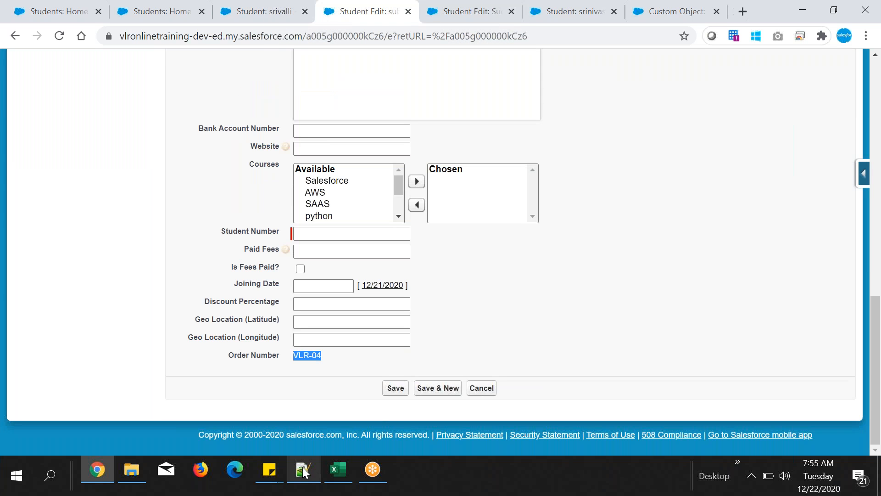
pyautogui.click(317, 357)
pyautogui.moveTo(221, 232); pyautogui.dragTo(277, 231)
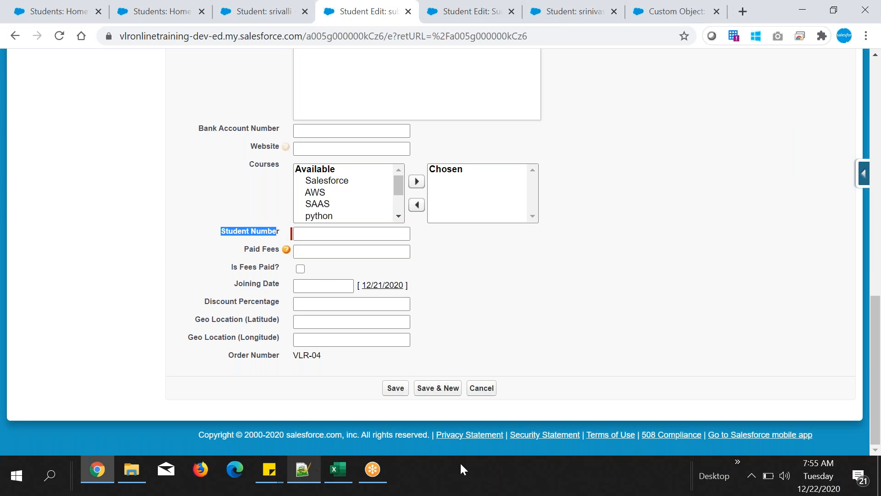
pyautogui.click(546, 240)
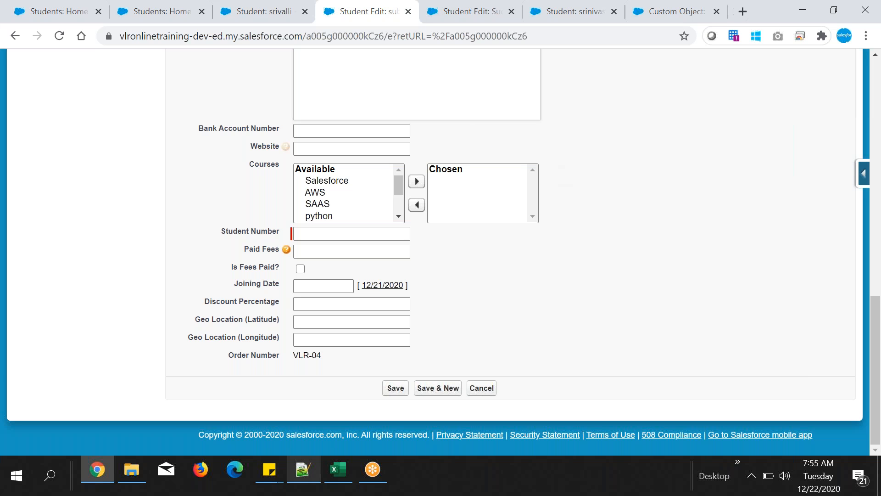
# - Switch to the Notepad++ notes and remove the space before the colon in the "Id :" line
pyautogui.click(309, 467)
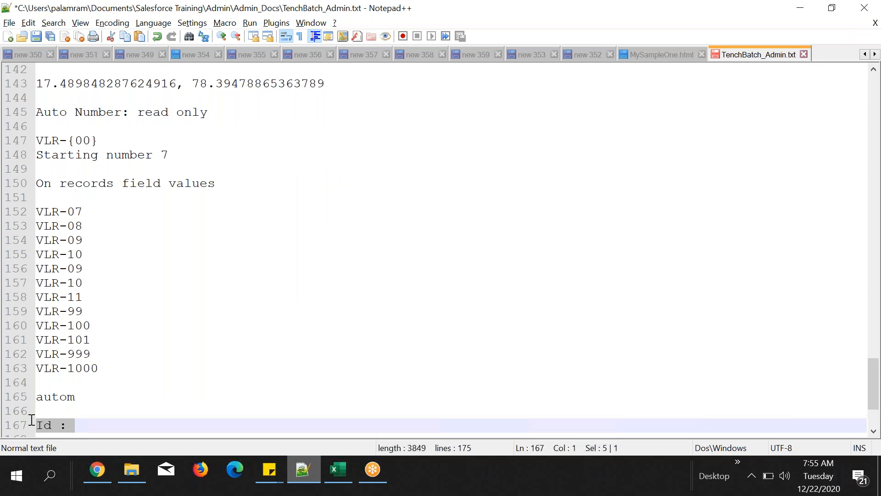
pyautogui.moveTo(98, 427); pyautogui.dragTo(49, 324)
pyautogui.click(49, 324)
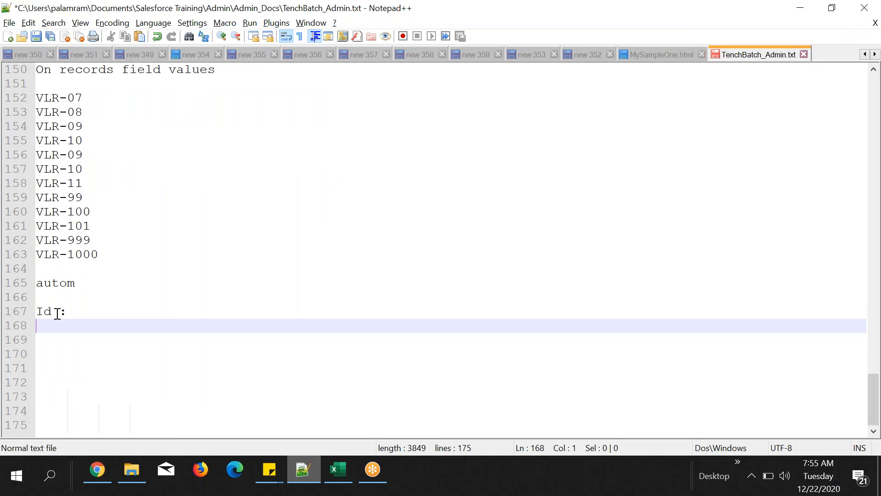
pyautogui.click(62, 310)
pyautogui.press('BackSpace')
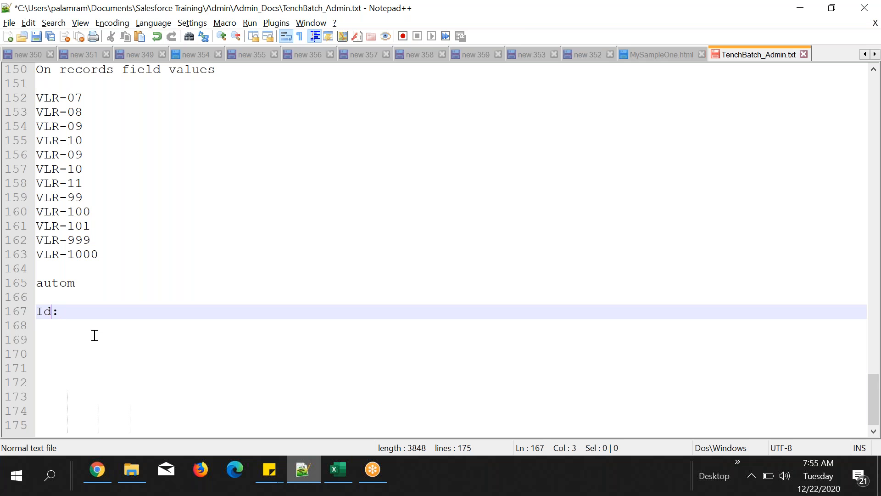
# - Add the lines "picklist replace" and "duplicate" below the "Id:" line, separated from it by a blank line
pyautogui.press('End')
pyautogui.press('Return')
pyautogui.press('Return')
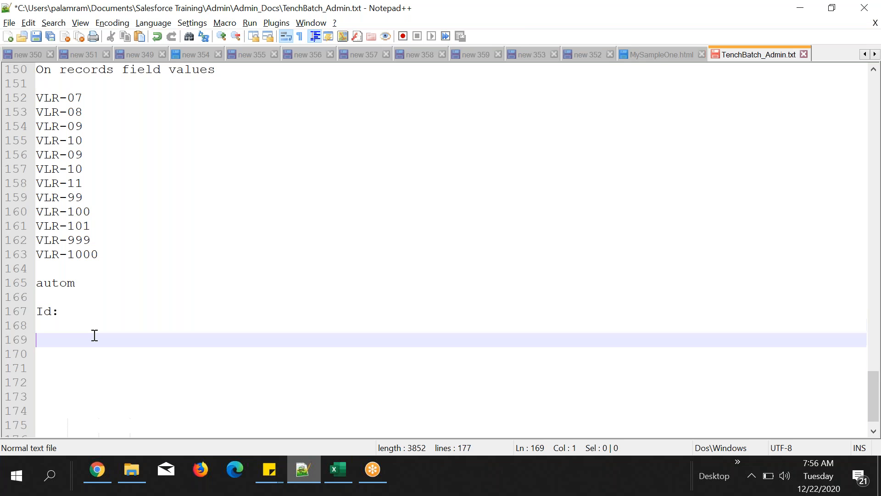
pyautogui.write('picklist ')
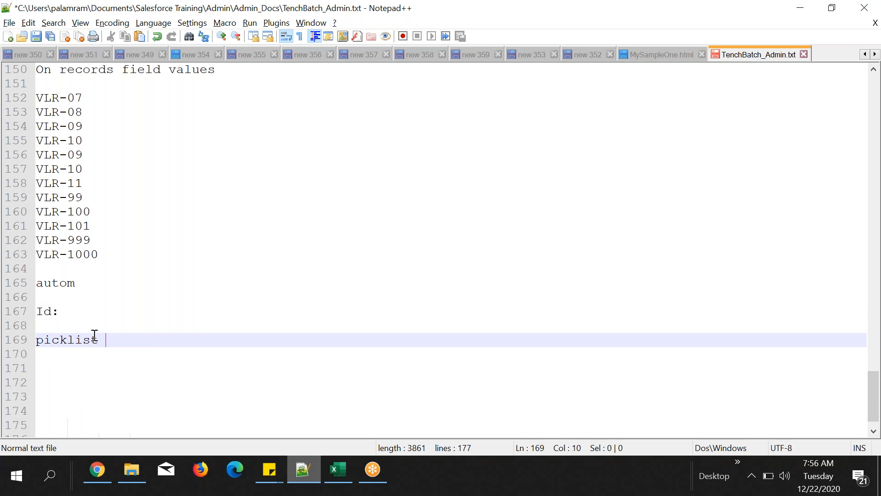
pyautogui.write('replate')
pyautogui.press('BackSpace')
pyautogui.press('BackSpace')
pyautogui.write('ce')
pyautogui.press('Return')
pyautogui.write('dupli')
pyautogui.press('BackSpace')
pyautogui.write('plicate')
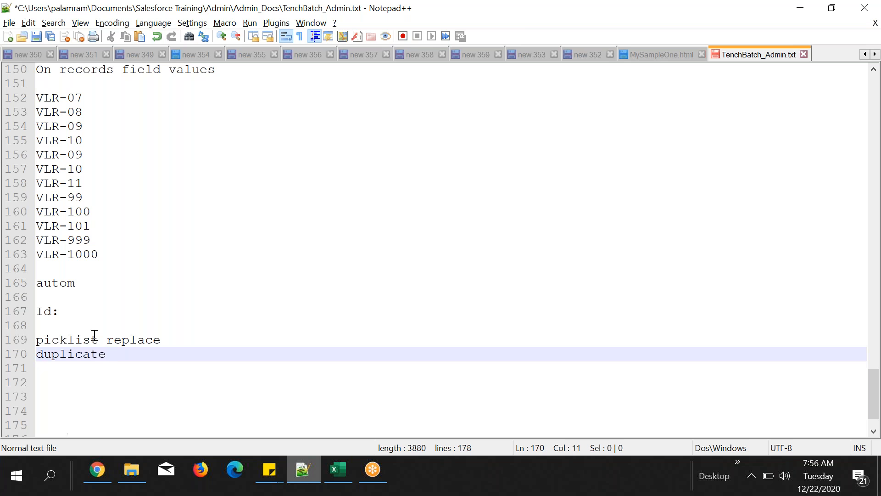
# - Switch to Chrome and look through the student edit form from the Order Number back to the Student Name
pyautogui.click(97, 469)
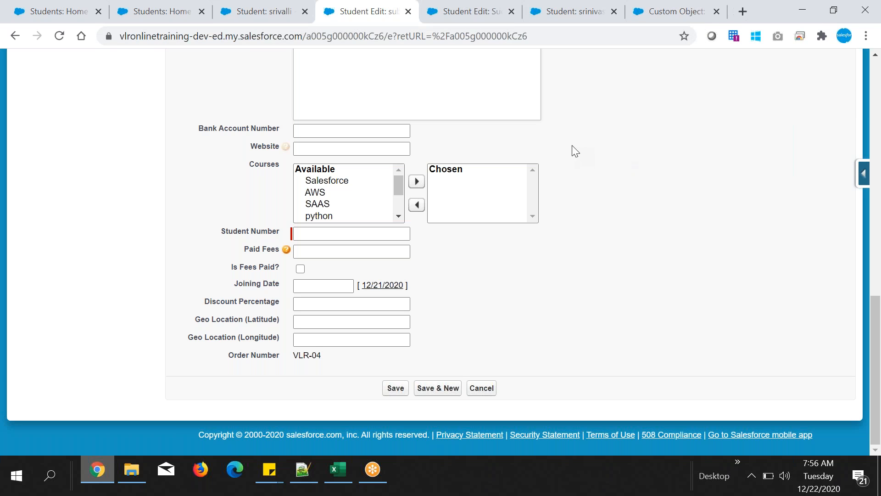
pyautogui.click(599, 24)
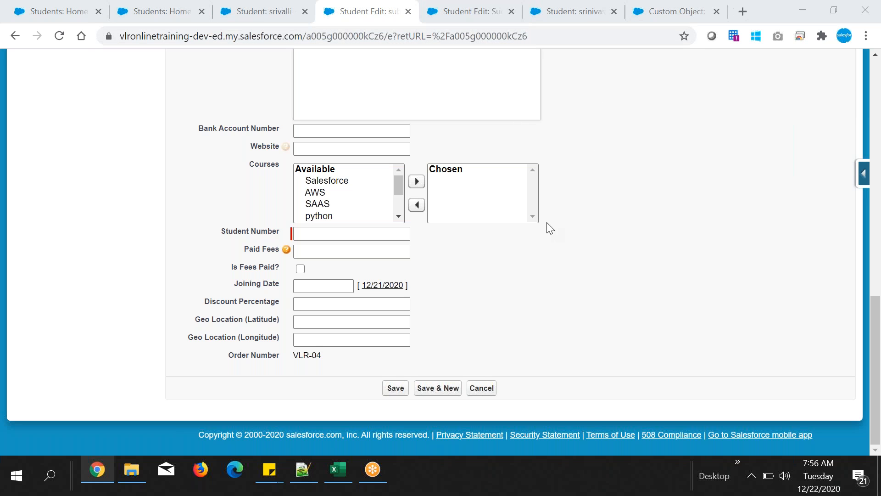
pyautogui.scroll(10, 458, 200)
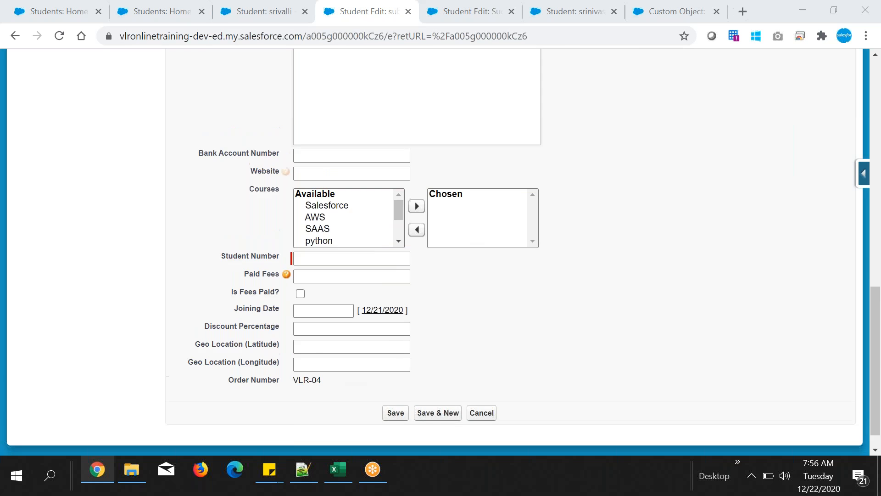
pyautogui.scroll(5, 475, 119)
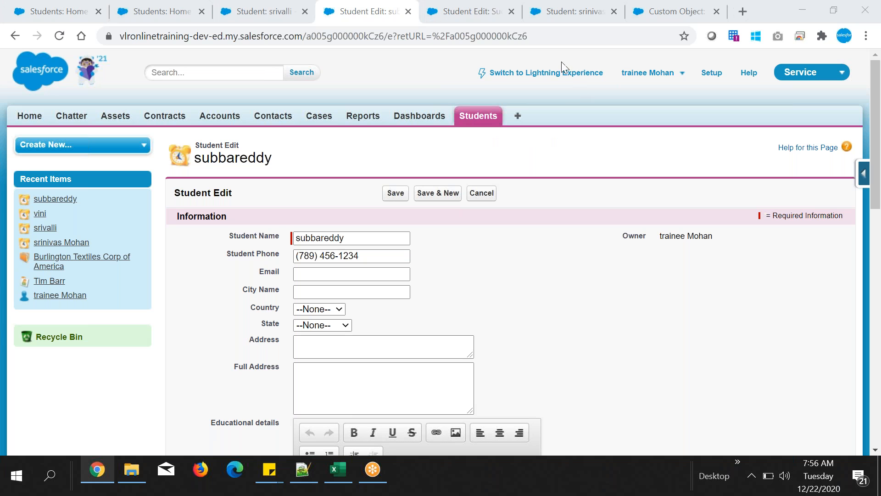
pyautogui.scroll(-10, 548, 210)
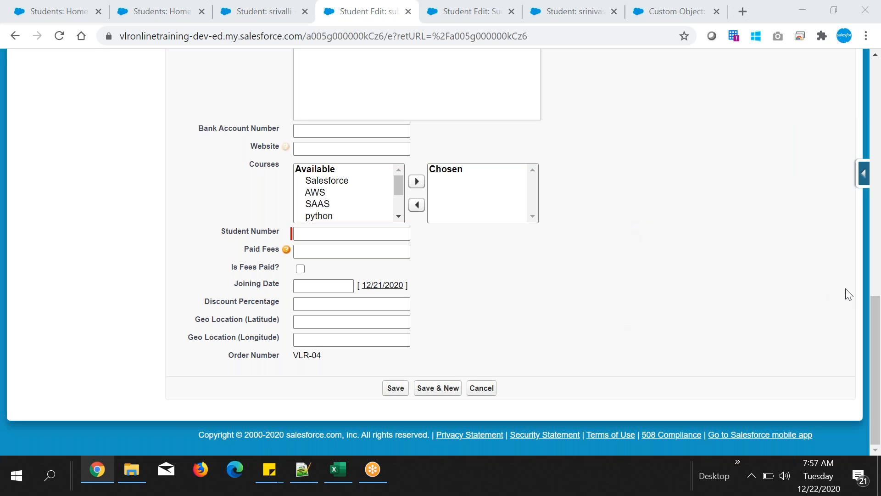
pyautogui.scroll(7, 527, 273)
pyautogui.scroll(6, 526, 274)
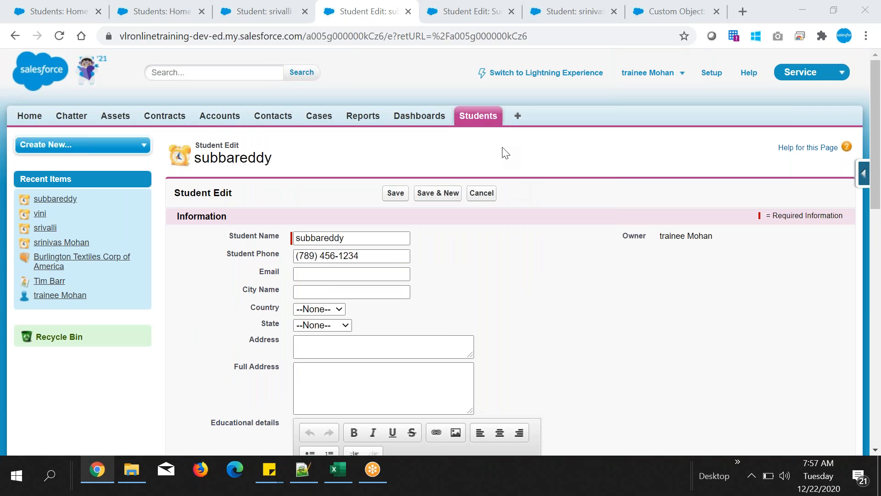
# - Switch to the Notepad++ notes and change the first two sample record values to VLR-01 and VLR-02
pyautogui.click(302, 469)
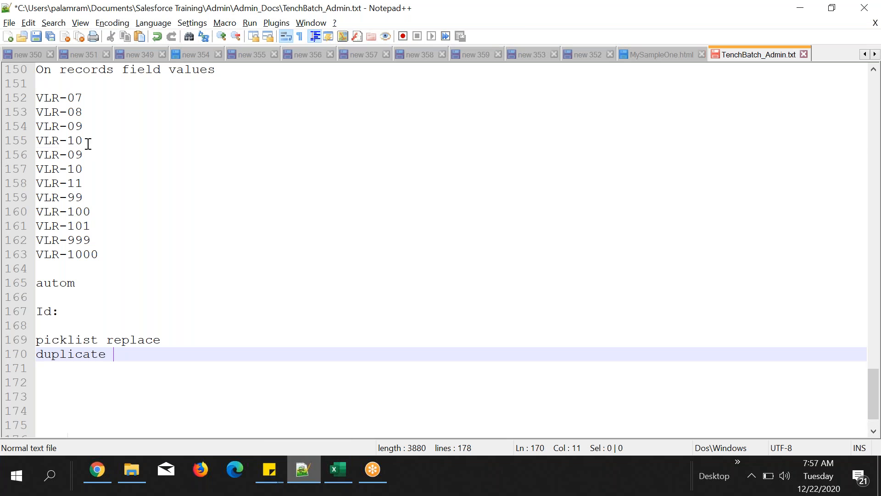
pyautogui.moveTo(87, 143); pyautogui.dragTo(37, 140)
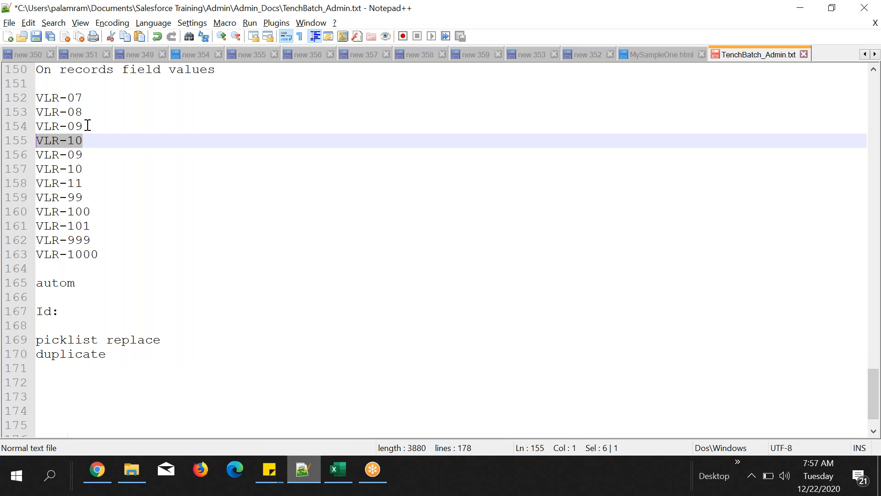
pyautogui.click(88, 98)
pyautogui.press('BackSpace')
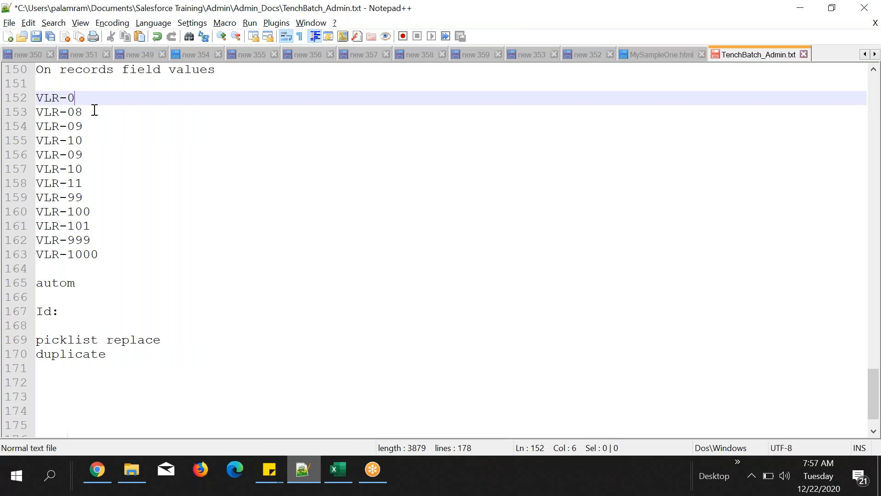
pyautogui.write('1')
pyautogui.press('Down')
pyautogui.press('BackSpace')
pyautogui.write('2')
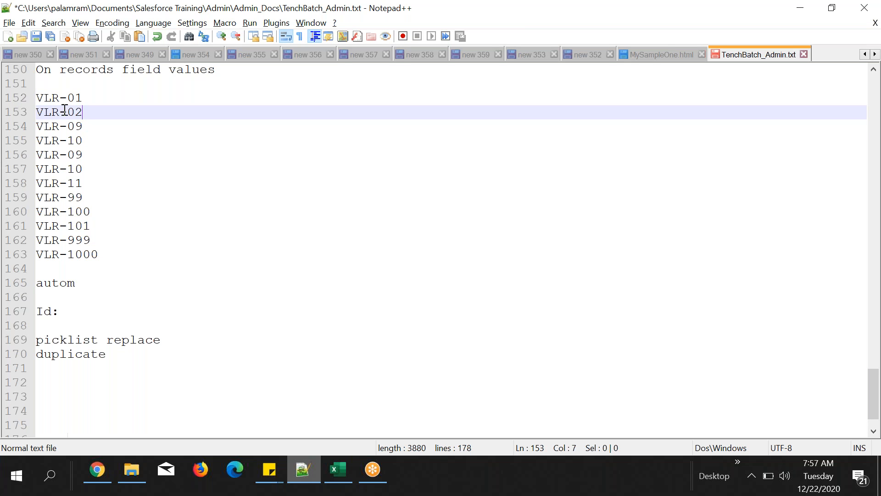
# - Change the third, fourth and fifth sample record values to VLR-03, VLR-04 and VLR-05
pyautogui.click(80, 129)
pyautogui.press('BackSpace')
pyautogui.write('3')
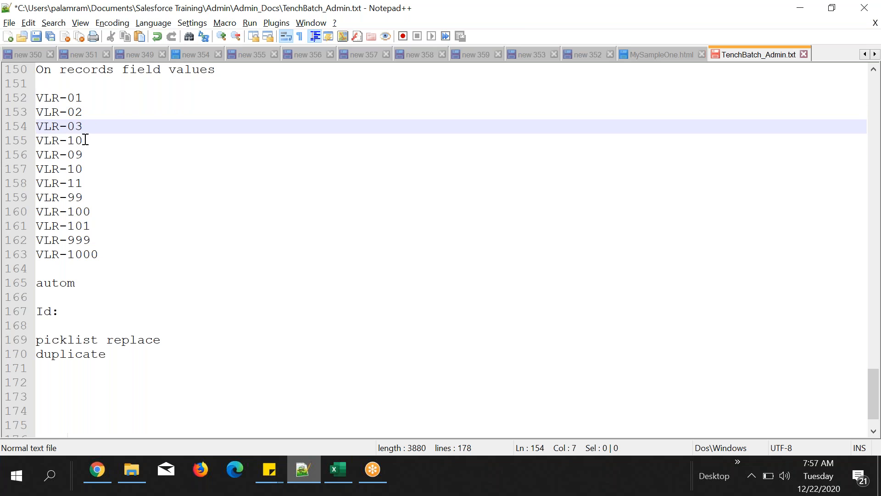
pyautogui.click(85, 140)
pyautogui.press('BackSpace')
pyautogui.press('BackSpace')
pyautogui.write('04')
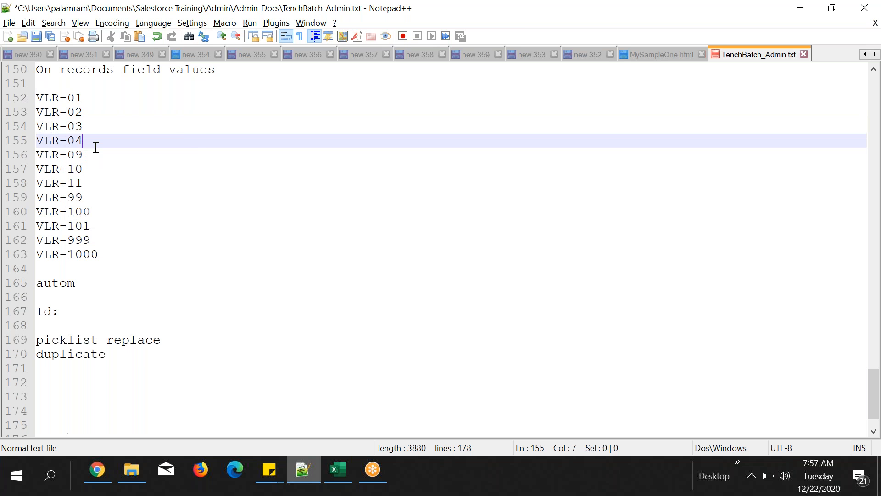
pyautogui.click(83, 159)
pyautogui.press('BackSpace')
pyautogui.write('5')
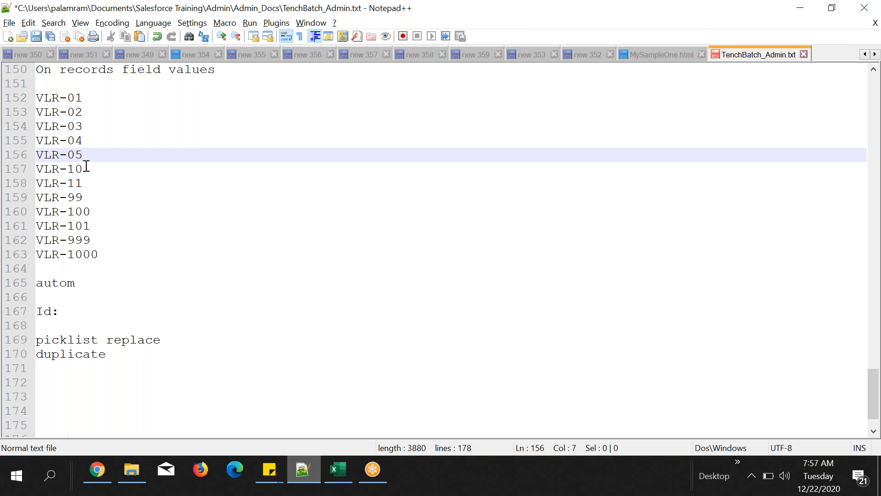
# - Delete the VLR-03 value from the sample list, leaving its line blank
pyautogui.click(88, 130)
pyautogui.hotkey('shift', 'Home')
pyautogui.press('Delete')
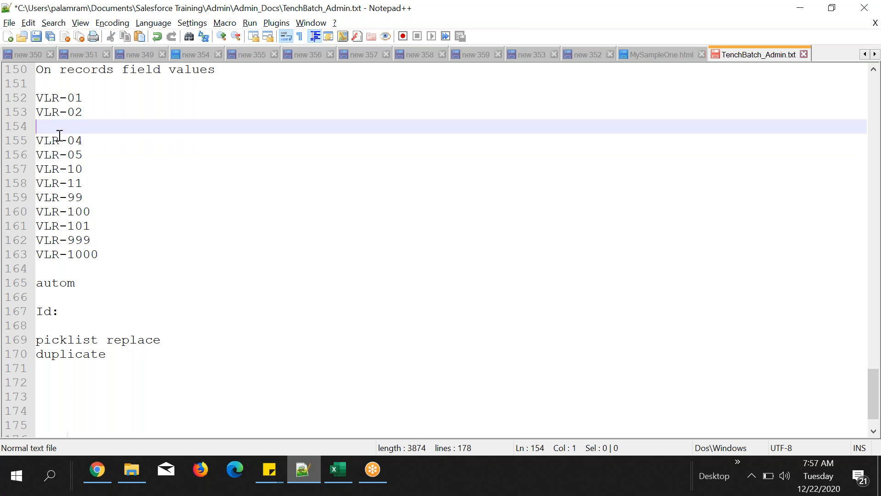
# - Highlight the sample list from the blank line under VLR-02 through the autom line, and clear the selection
pyautogui.hotkey('shift', 'Down')
pyautogui.hotkey('shift', 'Down')
pyautogui.hotkey('shift', 'Down')
pyautogui.hotkey('shift', 'Down')
pyautogui.hotkey('shift', 'Down')
pyautogui.hotkey('shift', 'Down')
pyautogui.hotkey('shift', 'Down')
pyautogui.hotkey('shift', 'Down')
pyautogui.hotkey('shift', 'Down')
pyautogui.hotkey('shift', 'Down')
pyautogui.hotkey('shift', 'Down')
pyautogui.hotkey('shift', 'End')
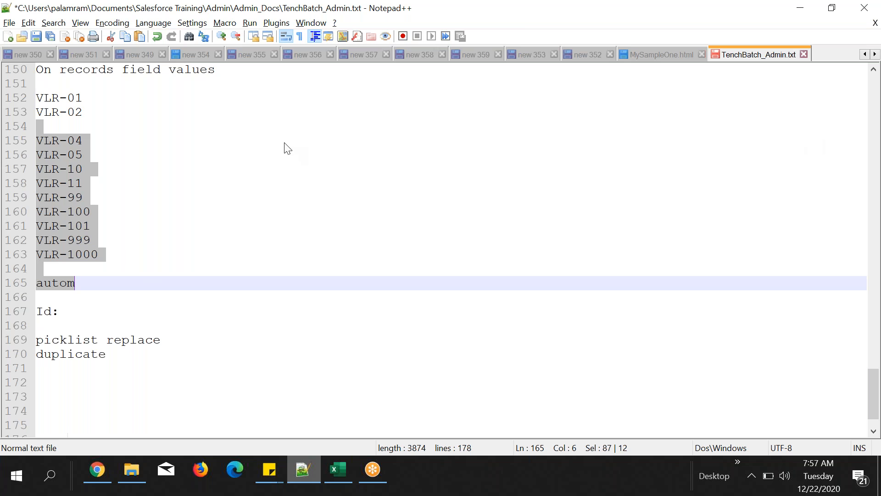
pyautogui.click(68, 133)
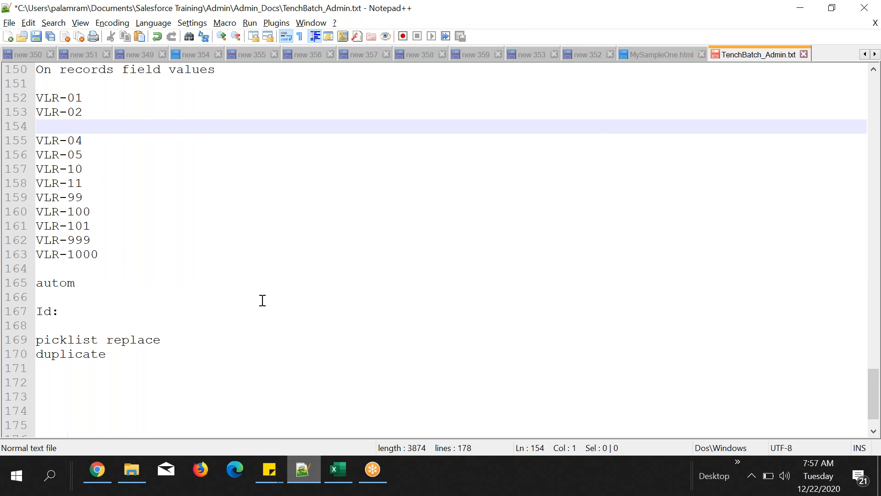
# - Check the student edit form in Chrome, and return to the Notepad++ notes to highlight VLR-02 and VLR-04 around the blank line
pyautogui.click(97, 470)
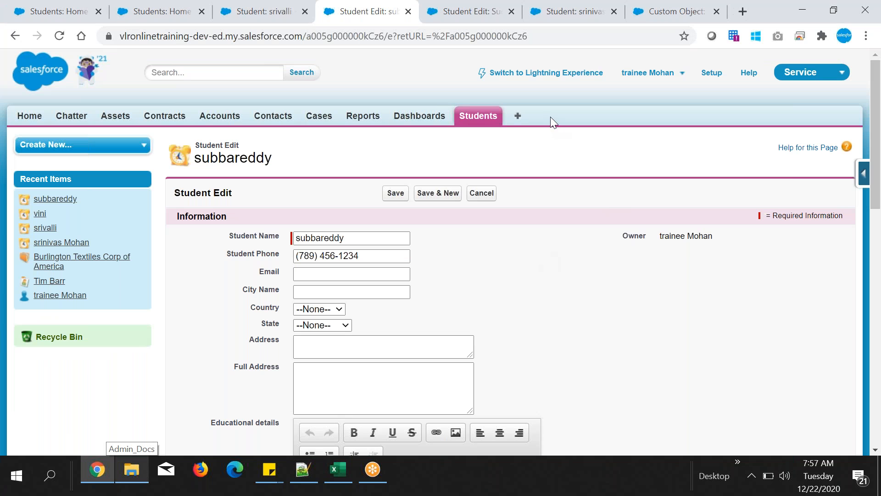
pyautogui.click(315, 467)
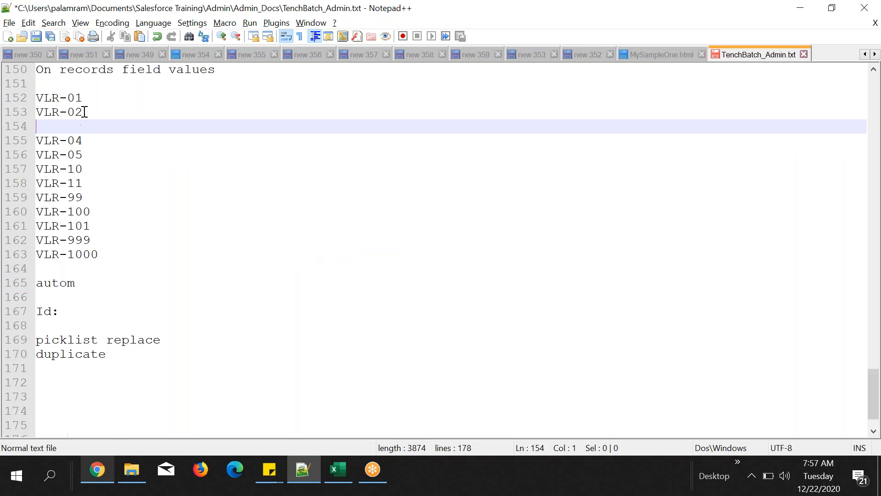
pyautogui.moveTo(85, 112); pyautogui.dragTo(36, 112)
pyautogui.moveTo(85, 136); pyautogui.dragTo(36, 136)
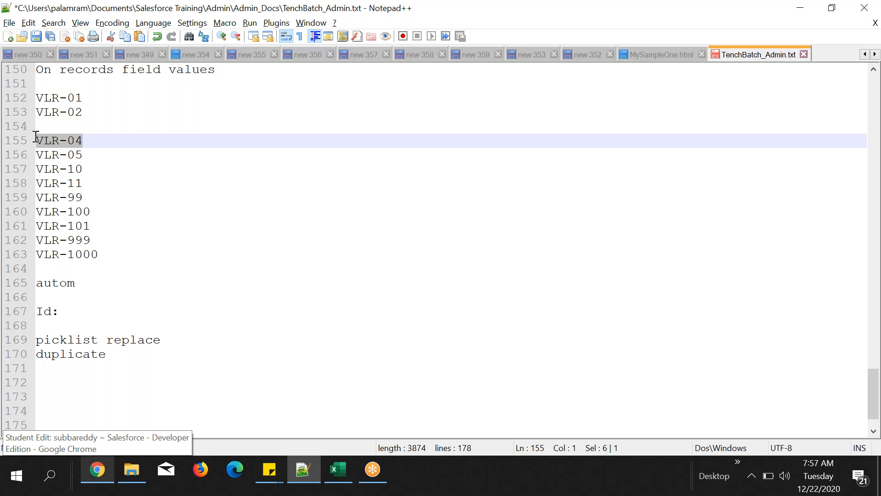
pyautogui.press('Up')
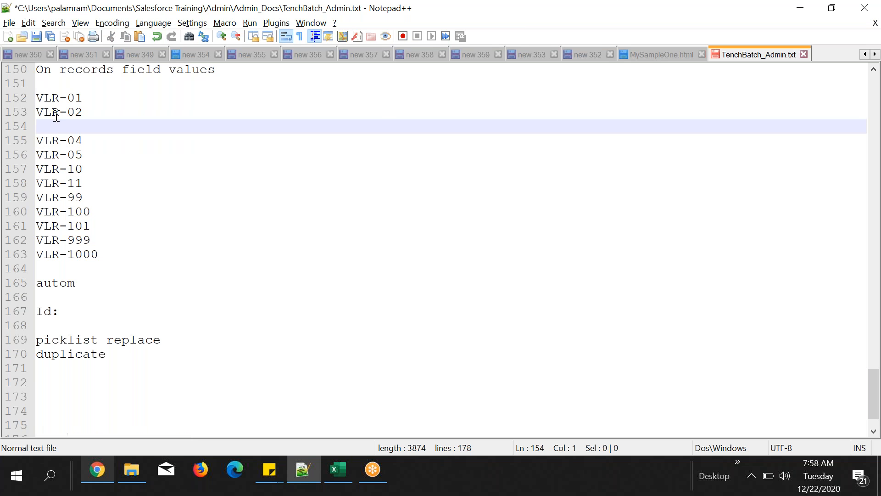
pyautogui.moveTo(83, 112); pyautogui.dragTo(60, 112)
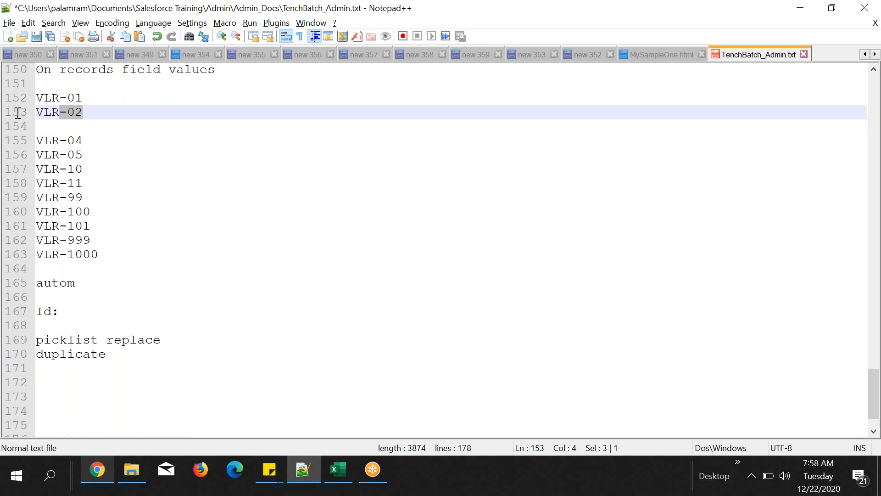
pyautogui.click(68, 128)
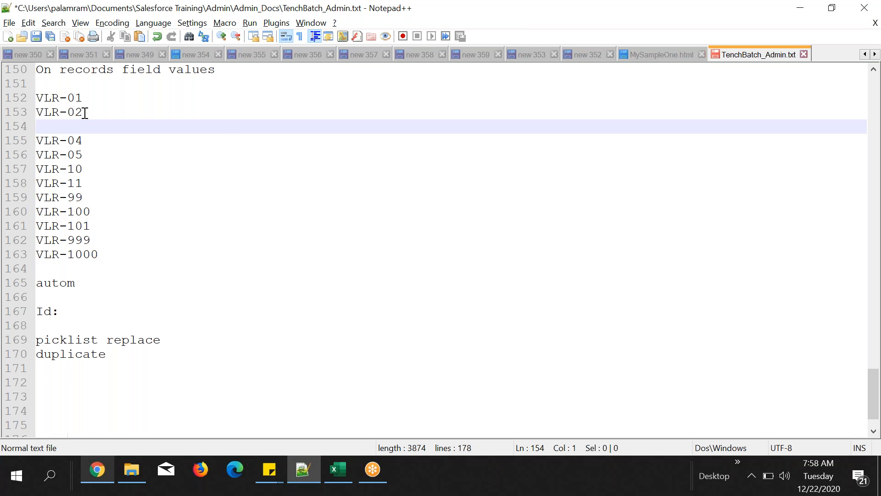
# - Highlight the read only note beside Auto Number and the VLR-02 sample value in the notes
pyautogui.scroll(2, 167, 178)
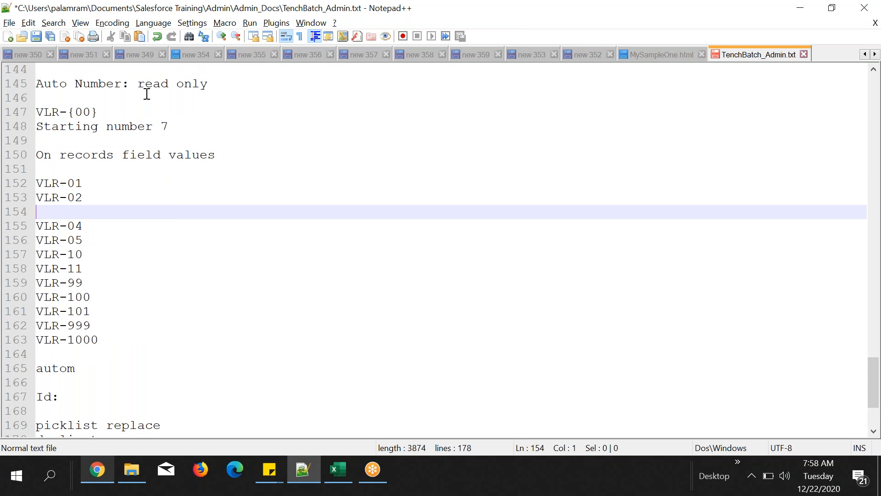
pyautogui.click(142, 84)
pyautogui.moveTo(141, 83); pyautogui.dragTo(184, 83)
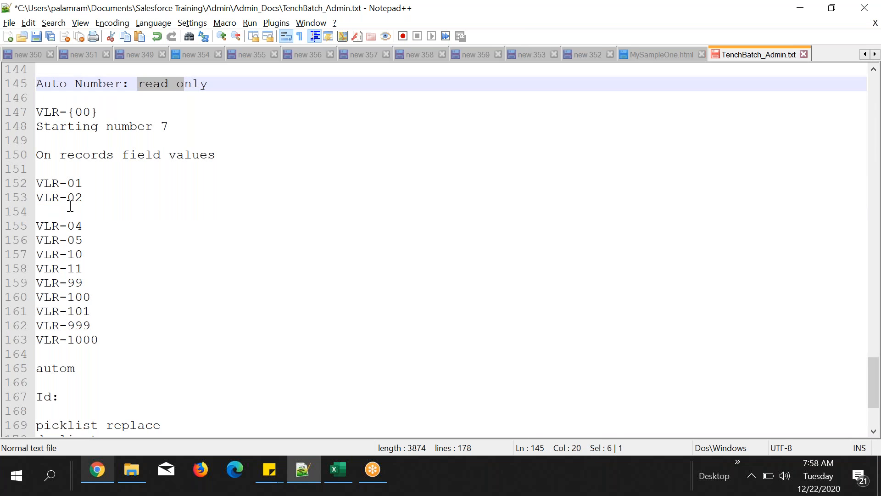
pyautogui.click(69, 206)
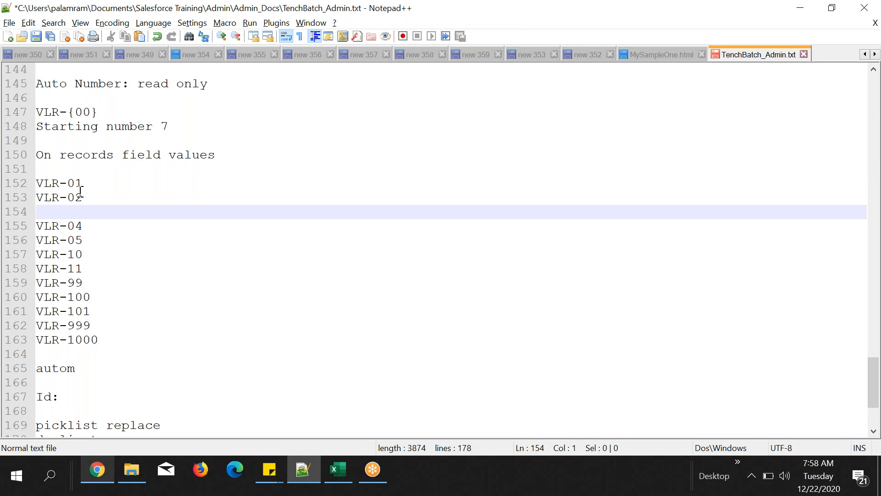
pyautogui.moveTo(84, 198); pyautogui.dragTo(33, 197)
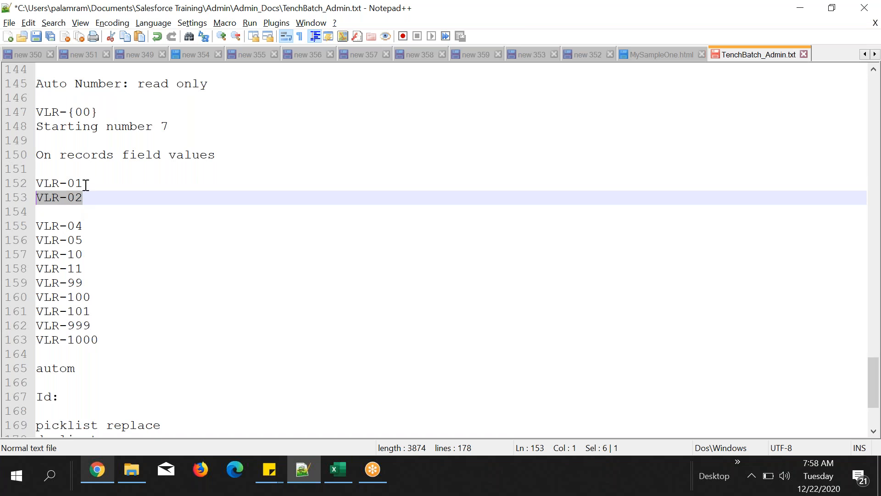
# - Switch to Chrome and highlight the Order Number value and its label at the end of the student edit form
pyautogui.click(91, 469)
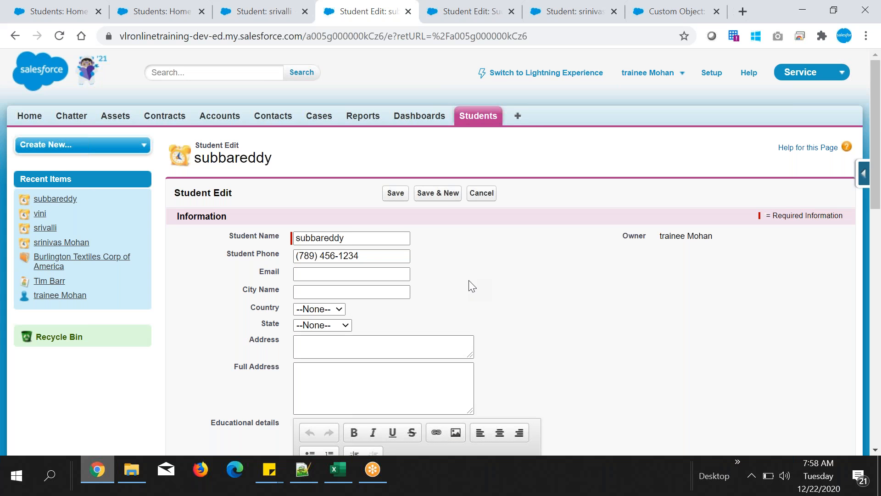
pyautogui.scroll(-10, 471, 287)
pyautogui.moveTo(294, 357); pyautogui.dragTo(323, 356)
pyautogui.click(293, 372)
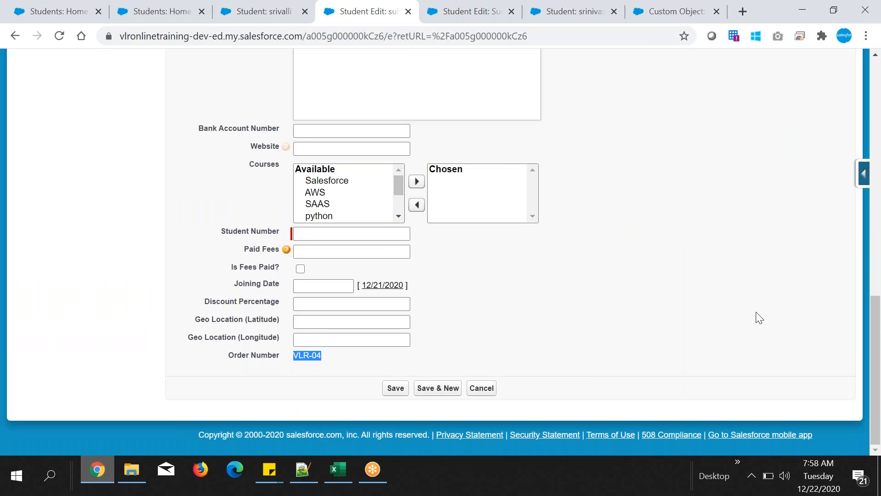
pyautogui.click(622, 205)
pyautogui.moveTo(296, 355); pyautogui.dragTo(336, 359)
pyautogui.click(336, 360)
pyautogui.moveTo(227, 357); pyautogui.dragTo(284, 363)
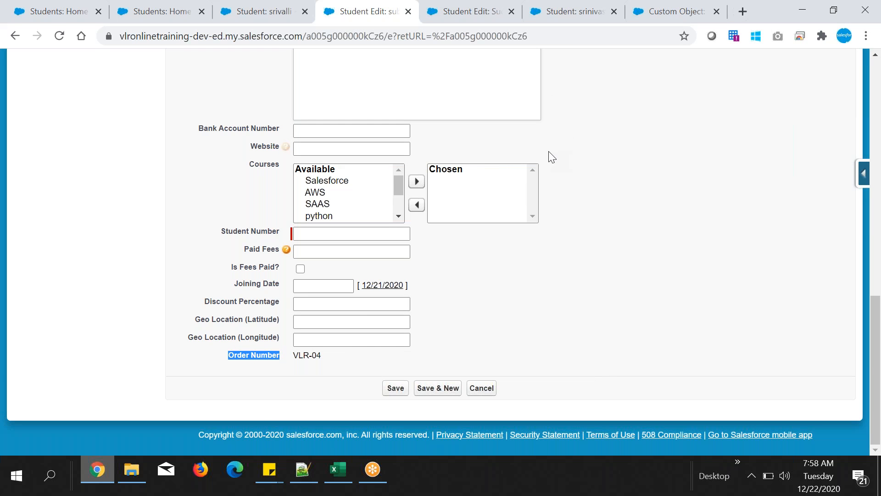
# - Examine the Order Number field on the edit form, highlighting its label several times
pyautogui.moveTo(230, 355); pyautogui.dragTo(327, 362)
pyautogui.moveTo(228, 357); pyautogui.dragTo(280, 358)
pyautogui.click(280, 358)
pyautogui.moveTo(228, 357); pyautogui.dragTo(279, 358)
pyautogui.click(229, 358)
pyautogui.moveTo(227, 359); pyautogui.dragTo(295, 357)
pyautogui.moveTo(228, 356); pyautogui.dragTo(279, 356)
pyautogui.click(480, 304)
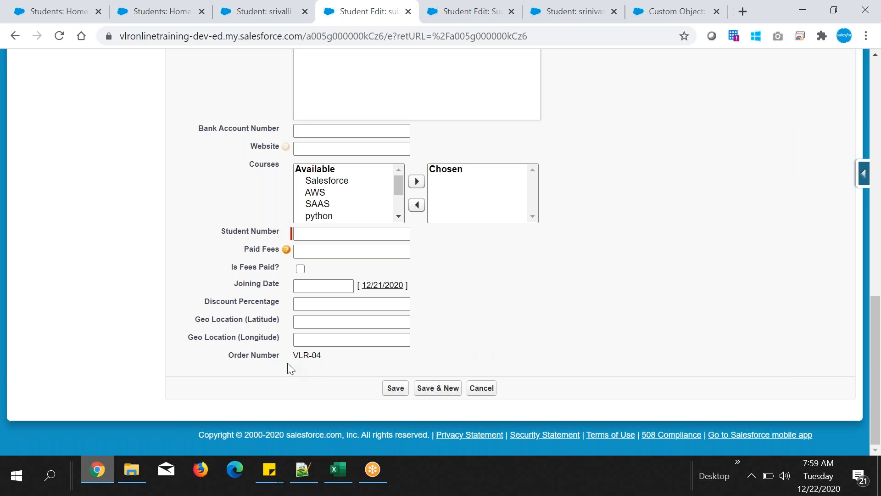
pyautogui.moveTo(230, 356); pyautogui.dragTo(278, 359)
pyautogui.click(439, 311)
pyautogui.moveTo(280, 357); pyautogui.dragTo(234, 357)
pyautogui.click(236, 357)
pyautogui.moveTo(229, 356); pyautogui.dragTo(283, 357)
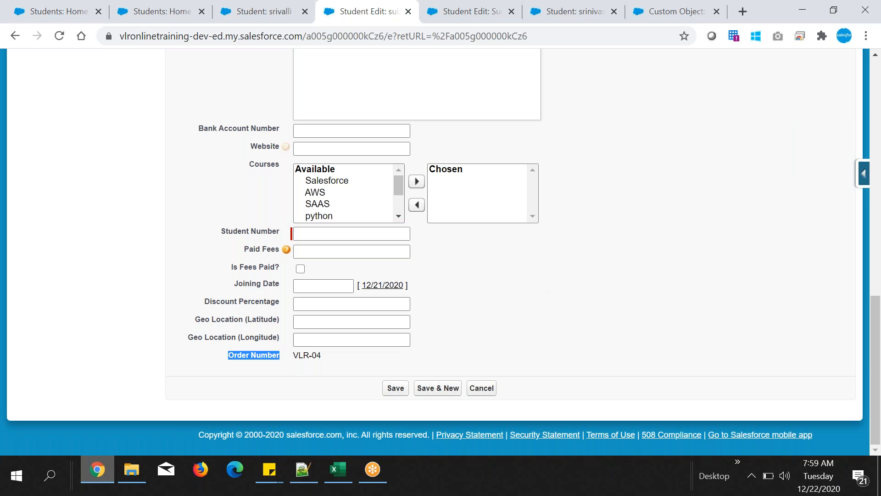
pyautogui.click(227, 360)
pyautogui.moveTo(227, 361); pyautogui.dragTo(281, 358)
# - Cancel the student record edit and switch to the Notepad++ notes to highlight the Id: line
pyautogui.scroll(1, 559, 198)
pyautogui.scroll(10, 559, 199)
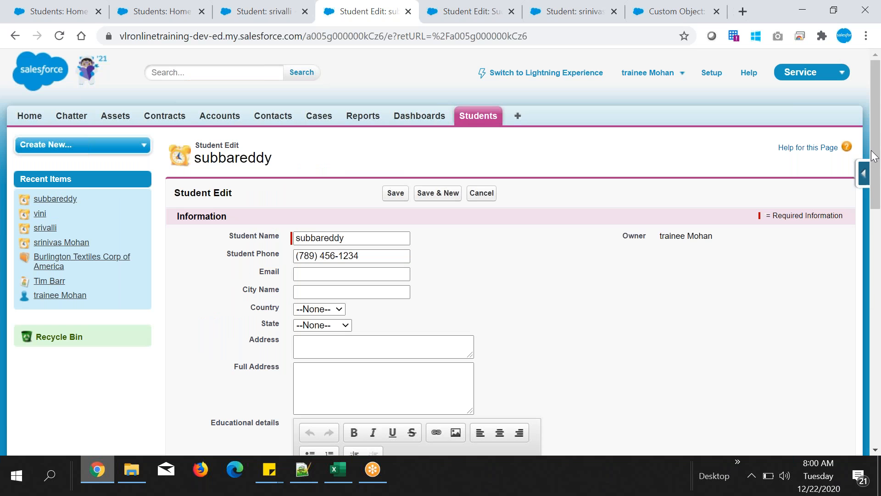
pyautogui.click(481, 193)
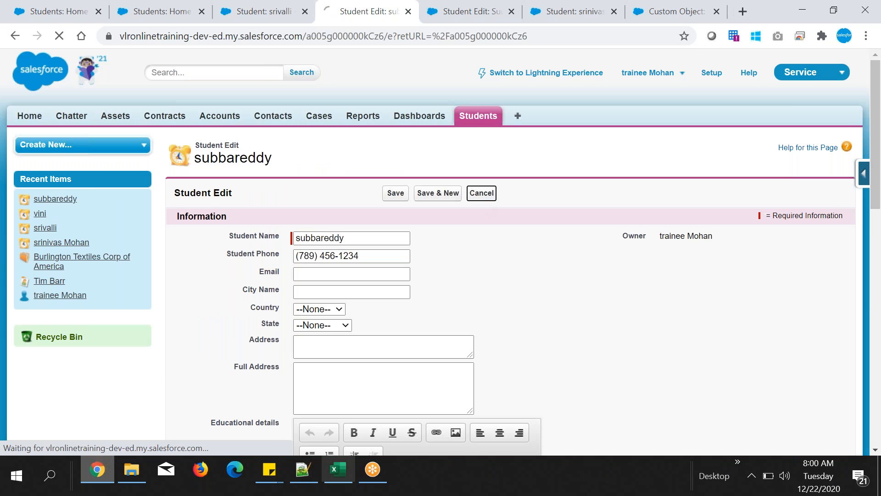
pyautogui.click(302, 469)
pyautogui.scroll(-3, 104, 425)
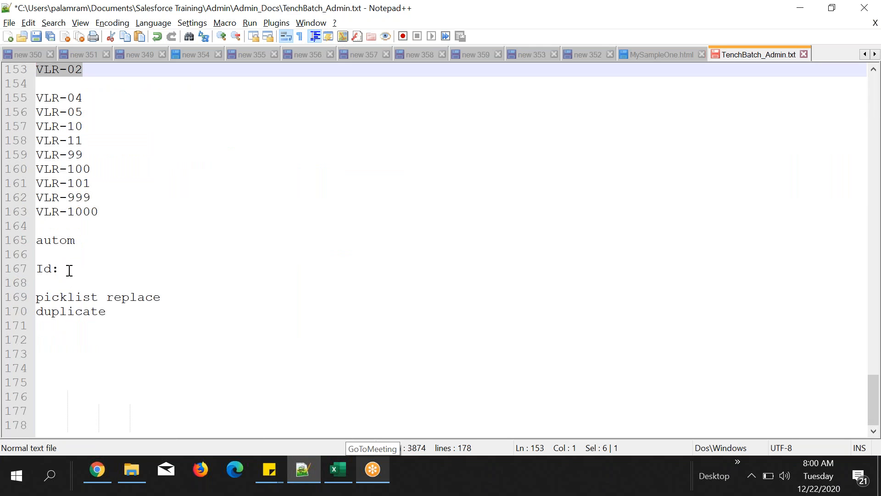
pyautogui.moveTo(69, 269); pyautogui.dragTo(31, 270)
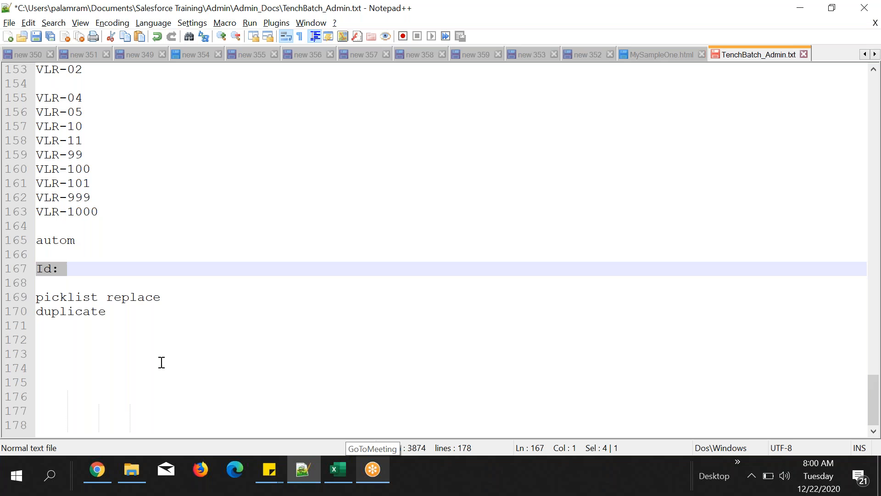
# - Switch to Chrome and highlight the Order Number value on the student's detail page
pyautogui.click(104, 464)
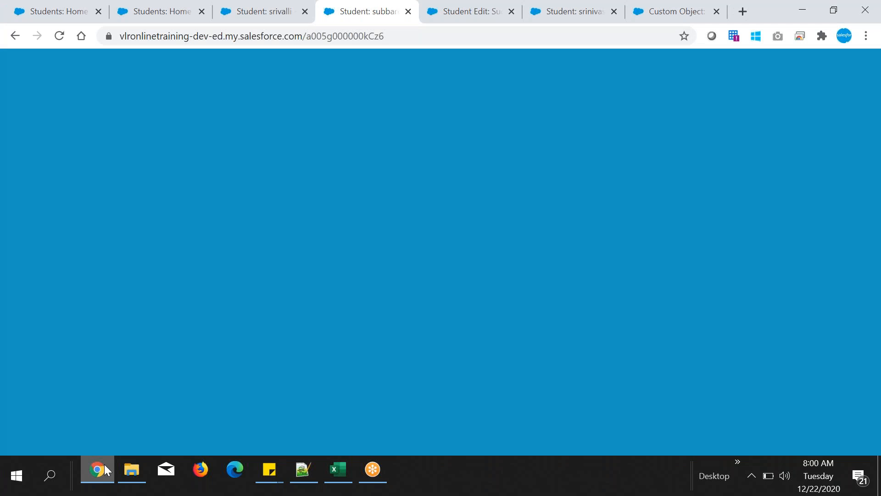
pyautogui.scroll(-3, 468, 338)
pyautogui.moveTo(292, 357); pyautogui.dragTo(327, 357)
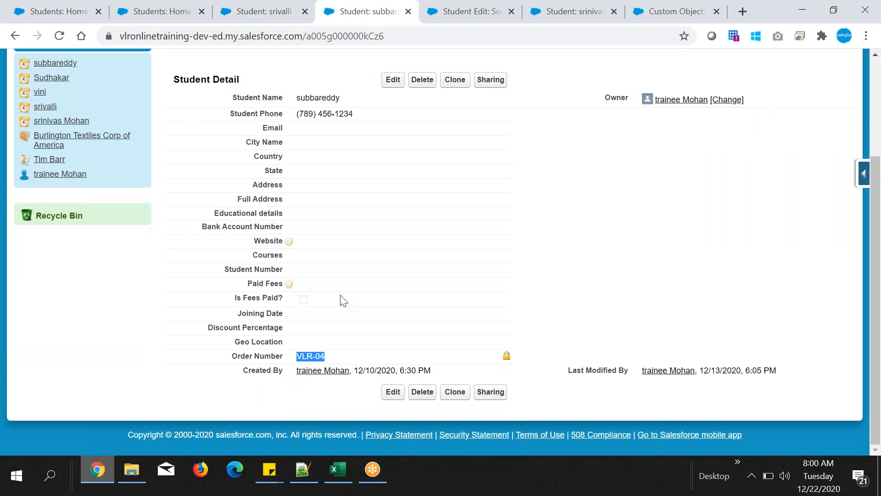
# - Open the student record for editing and highlight its Order Number value at the end of the form
pyautogui.click(391, 82)
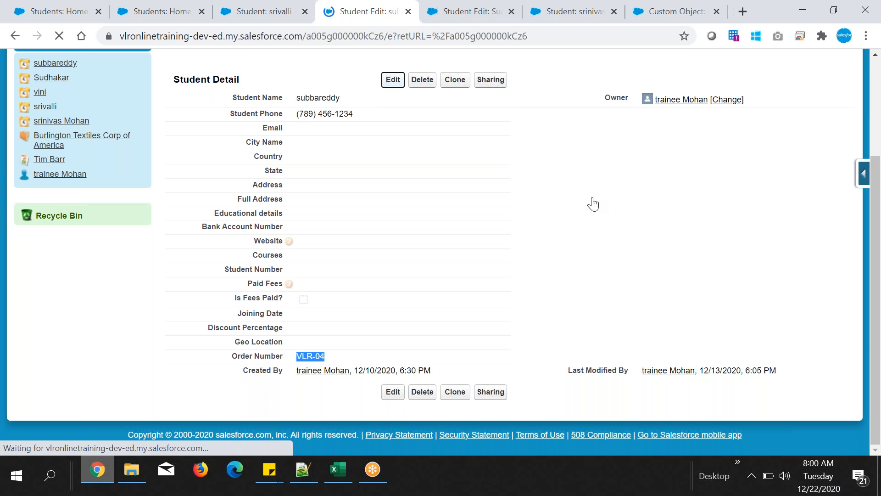
pyautogui.scroll(-5, 593, 198)
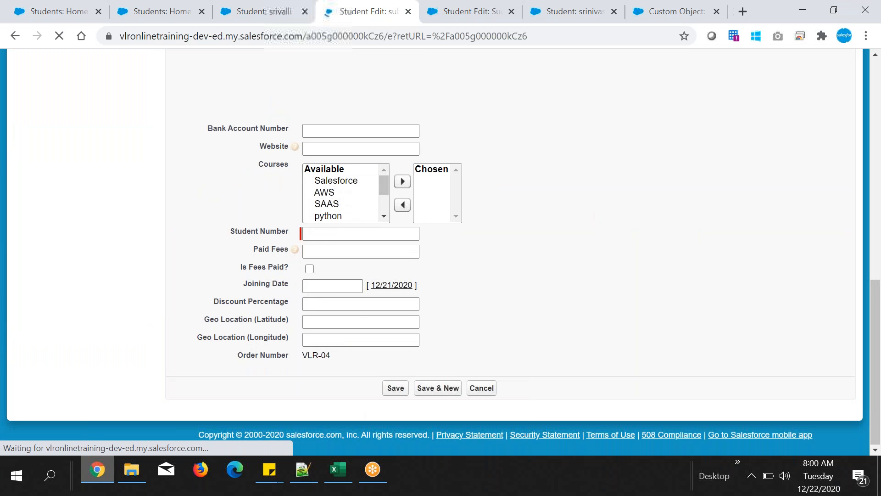
pyautogui.scroll(-8, 321, 371)
pyautogui.scroll(-5, 252, 387)
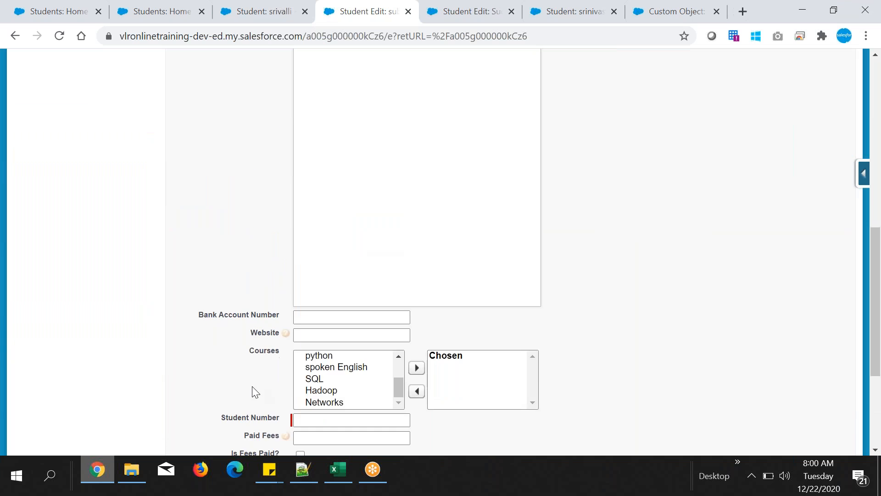
pyautogui.moveTo(292, 357); pyautogui.dragTo(335, 363)
pyautogui.click(603, 299)
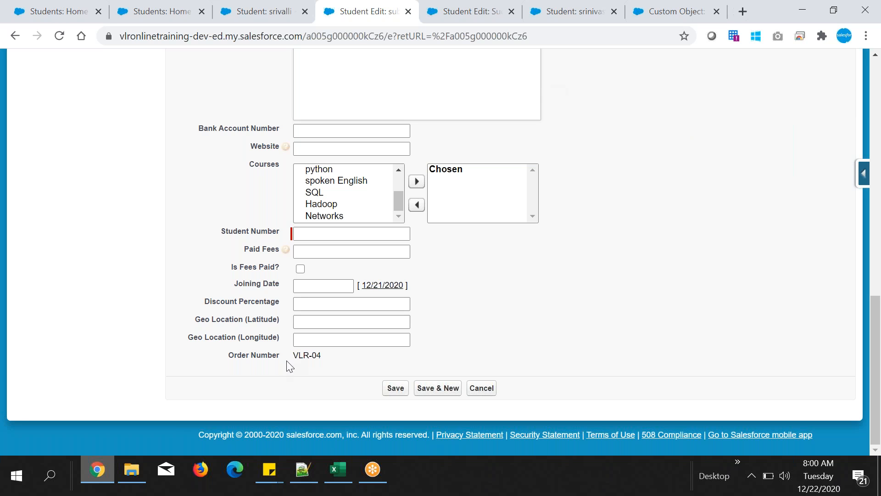
pyautogui.moveTo(291, 357); pyautogui.dragTo(327, 357)
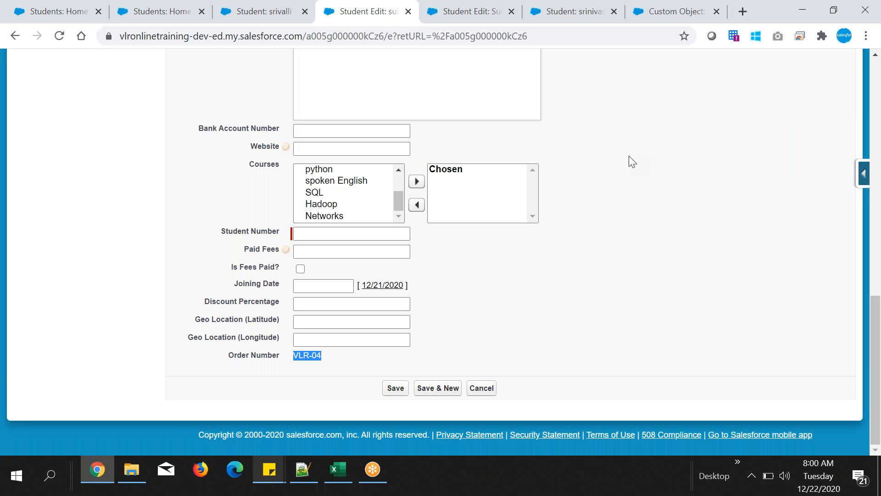
# - Highlight the Order Number label together with its value on the edit form, and clear the selection
pyautogui.click(578, 142)
pyautogui.moveTo(293, 355); pyautogui.dragTo(335, 357)
pyautogui.moveTo(210, 364); pyautogui.dragTo(343, 362)
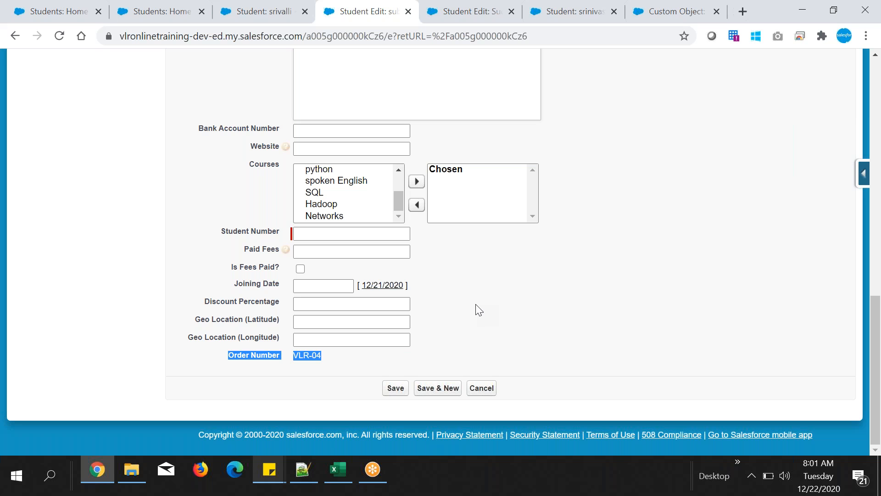
pyautogui.click(323, 358)
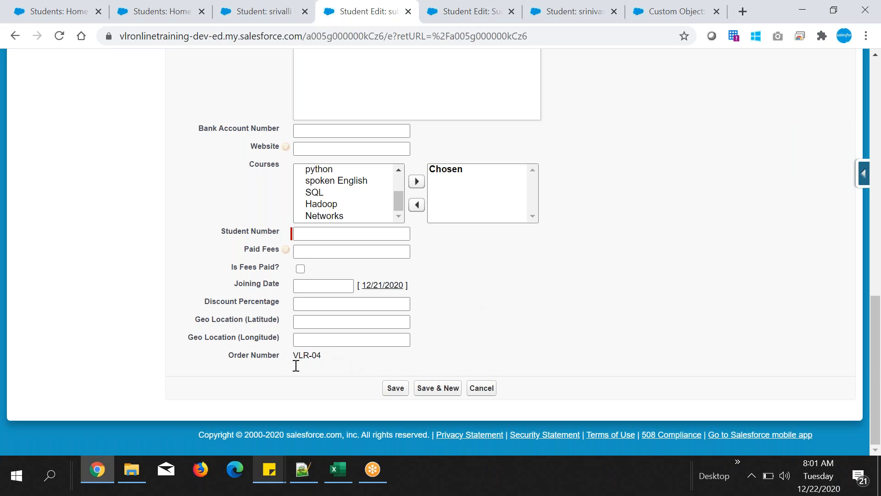
# - Switch to the Notepad++ notes and highlight the full read only text beside Auto Number
pyautogui.click(304, 475)
pyautogui.scroll(3, 285, 293)
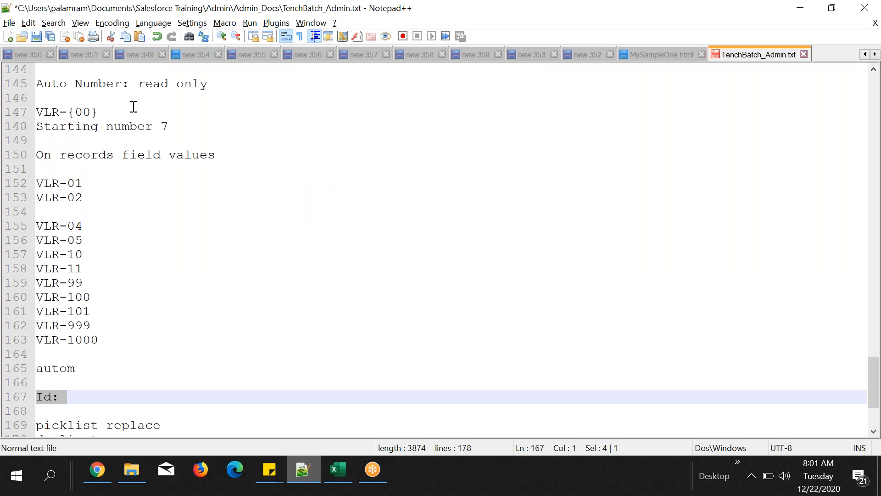
pyautogui.moveTo(137, 83); pyautogui.dragTo(216, 83)
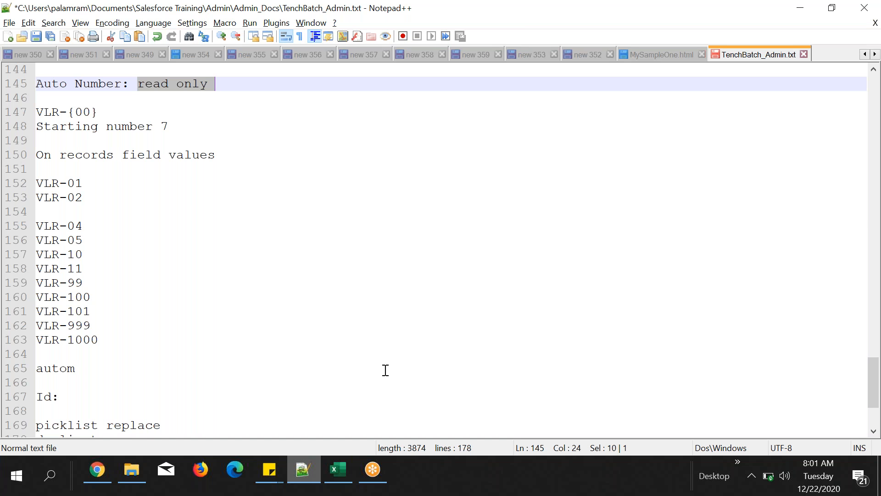
# - Switch back to Chrome and highlight the read-only Order Number value on the student edit form
pyautogui.click(94, 469)
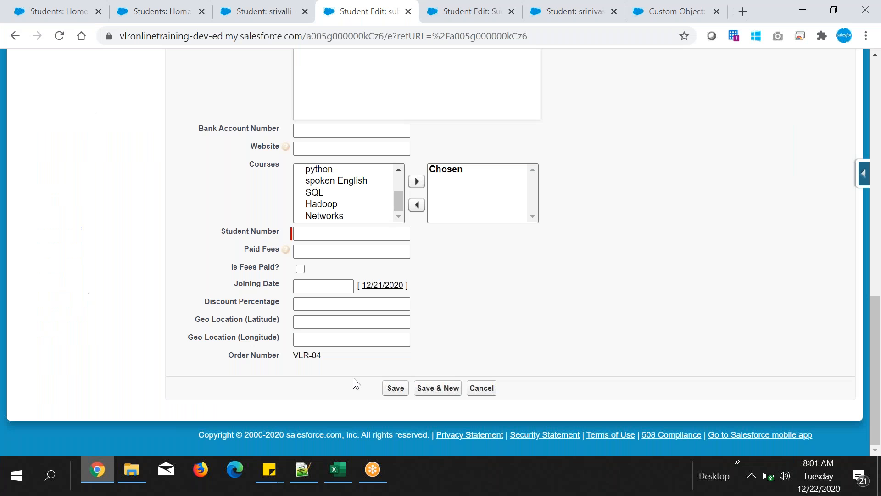
pyautogui.moveTo(294, 357); pyautogui.dragTo(320, 358)
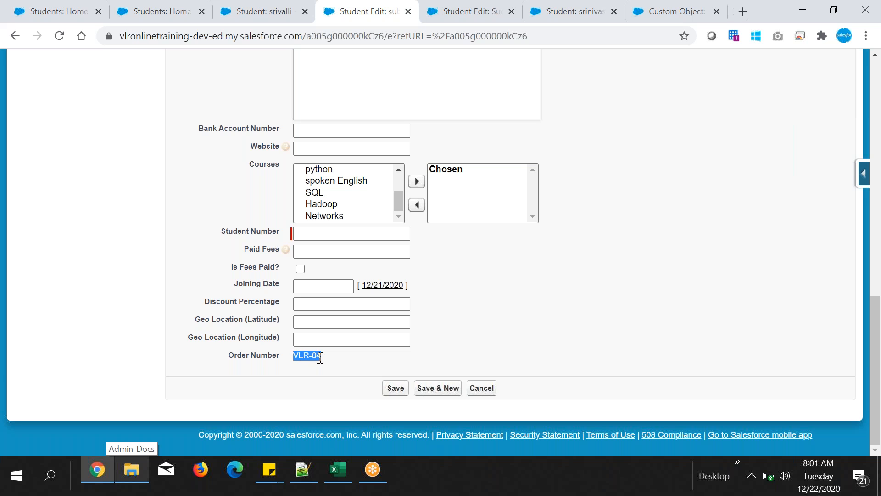
pyautogui.doubleClick(310, 357)
pyautogui.moveTo(294, 357); pyautogui.dragTo(321, 357)
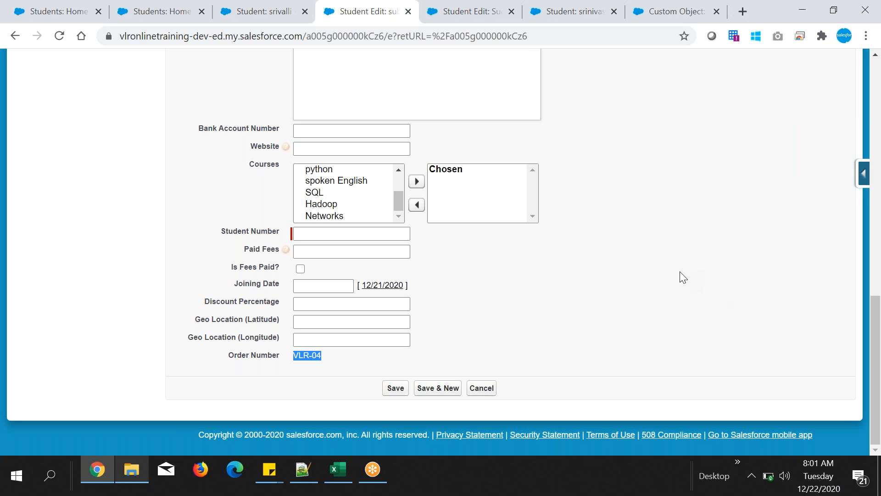
# - Highlight the read-only Order Number value on the student edit form again, clear the selection, and return to the top of the form
pyautogui.click(499, 235)
pyautogui.moveTo(294, 354); pyautogui.dragTo(345, 358)
pyautogui.click(695, 172)
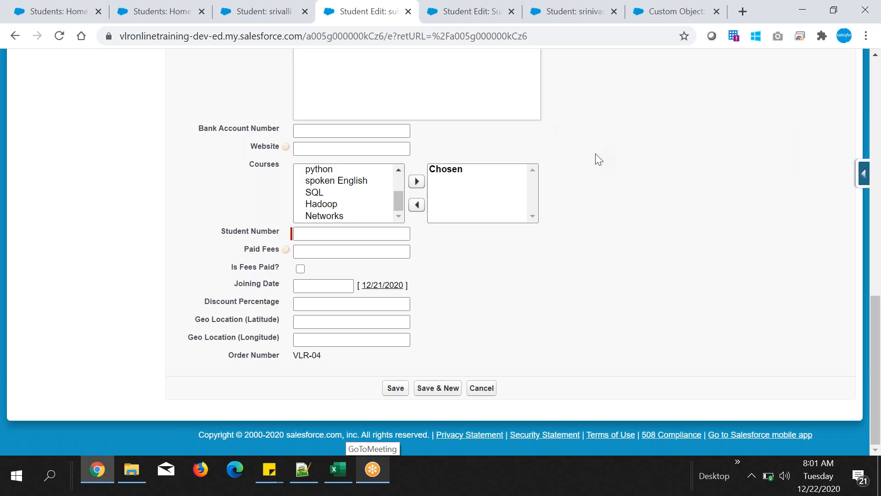
pyautogui.scroll(5, 596, 154)
pyautogui.scroll(7, 598, 160)
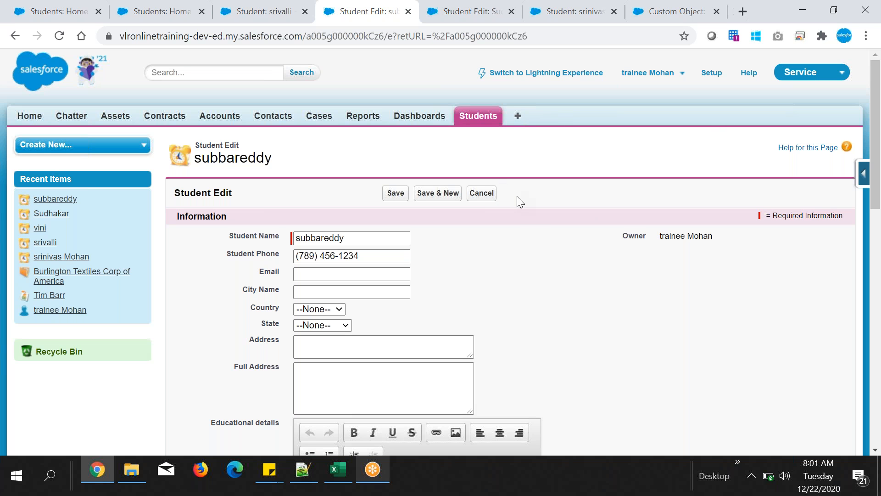
pyautogui.scroll(-10, 516, 196)
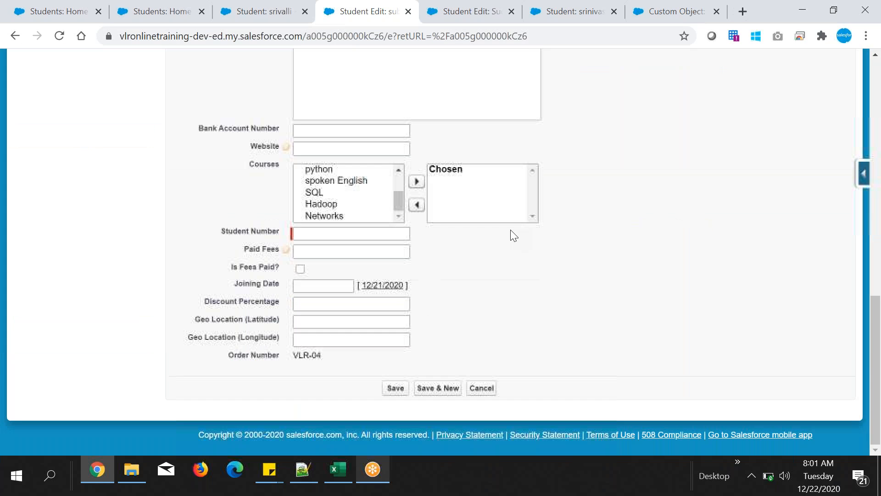
pyautogui.moveTo(294, 355); pyautogui.dragTo(326, 355)
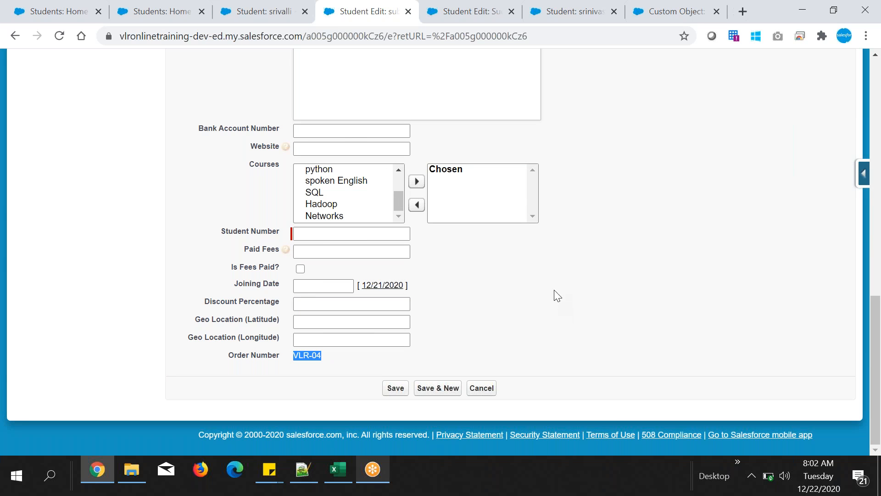
pyautogui.click(514, 275)
pyautogui.scroll(10, 520, 271)
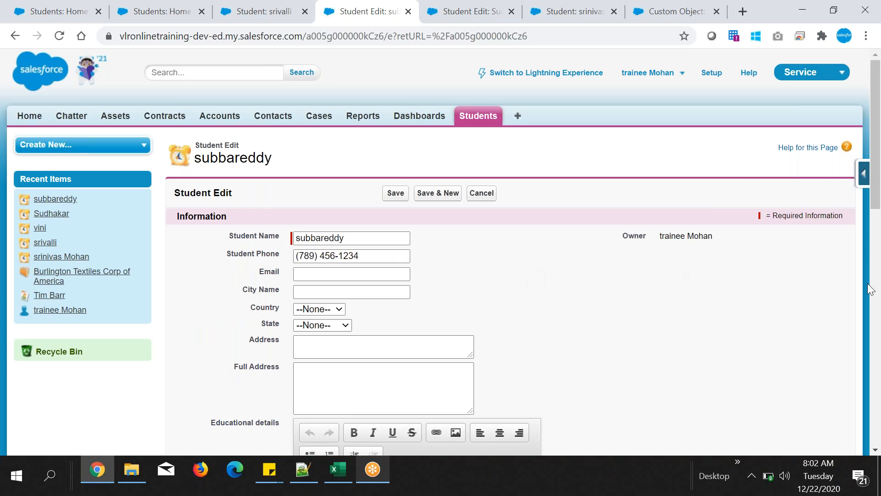
# - Switch to the Notepad++ notes and highlight the Id entry below the auto number examples
pyautogui.click(310, 464)
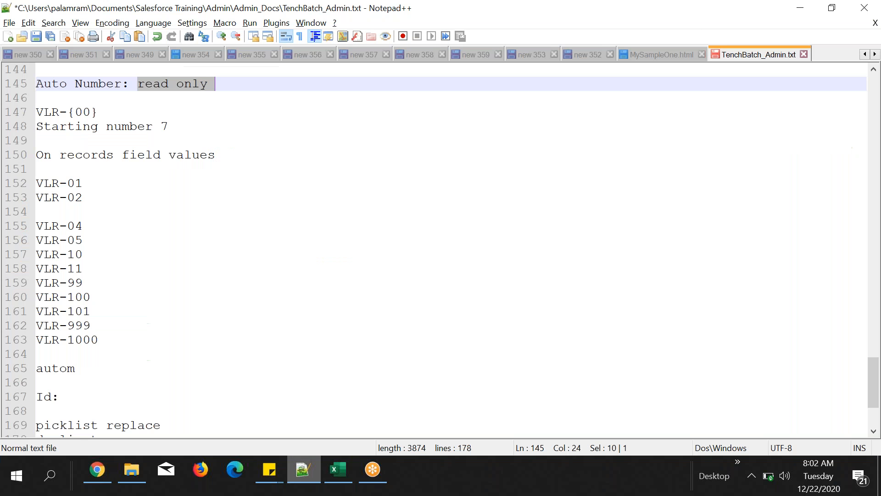
pyautogui.doubleClick(46, 397)
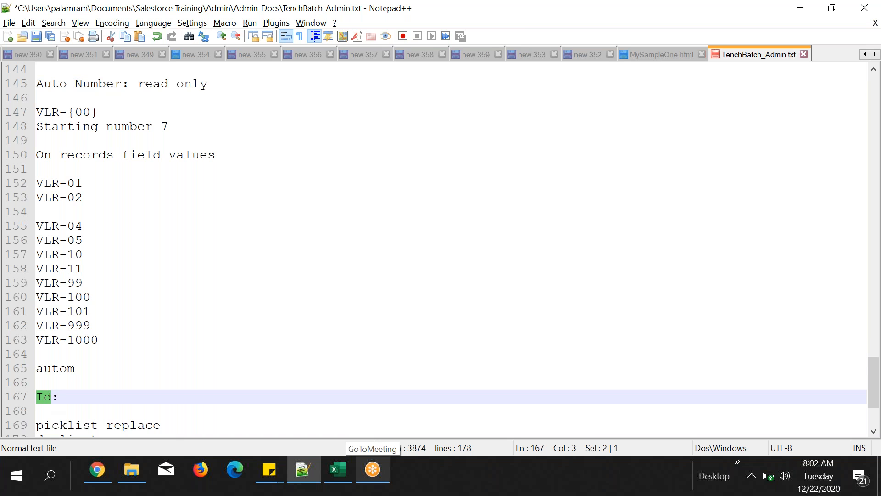
pyautogui.scroll(-3, 37, 285)
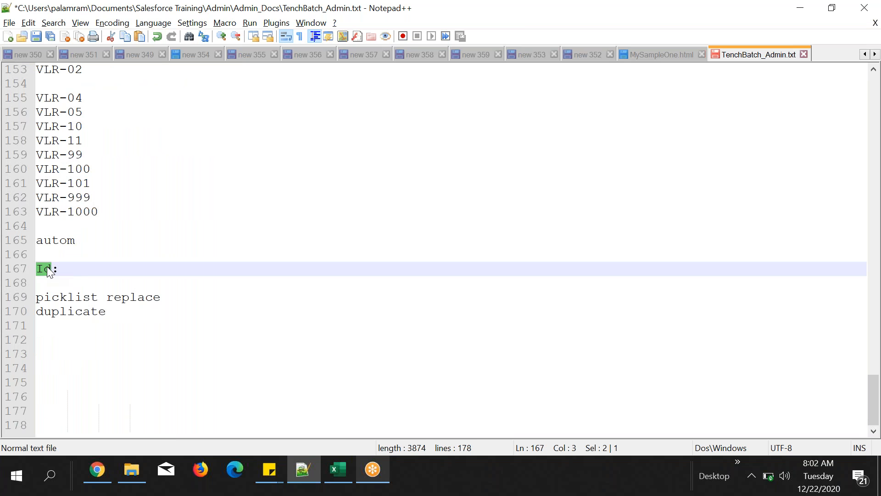
# - Switch back to Chrome and cancel editing on both open student edit forms
pyautogui.click(89, 467)
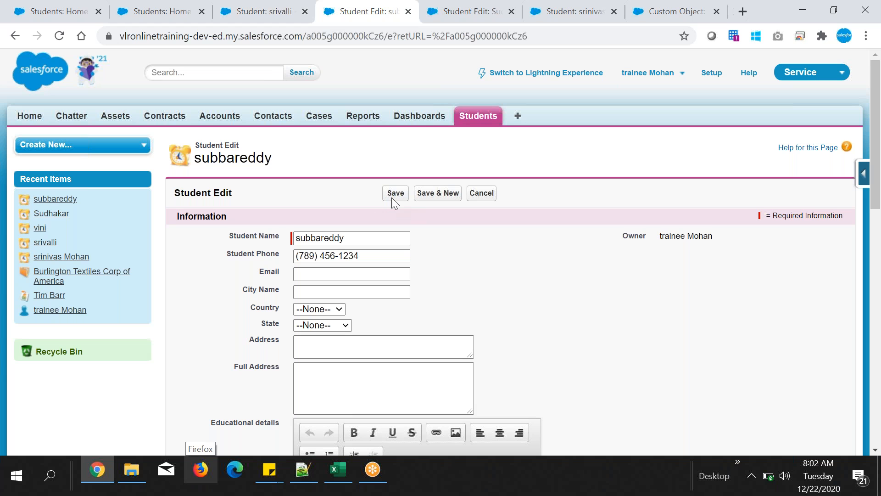
pyautogui.click(277, 16)
pyautogui.scroll(3, 505, 147)
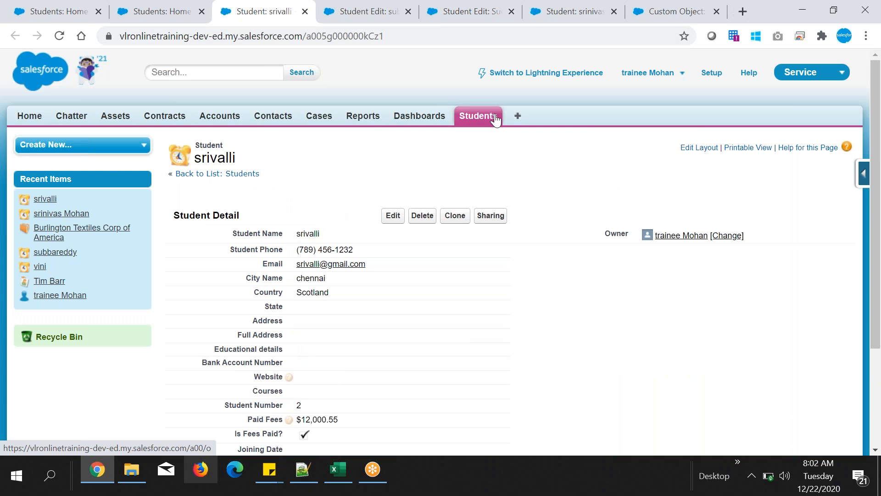
pyautogui.click(367, 10)
pyautogui.click(480, 193)
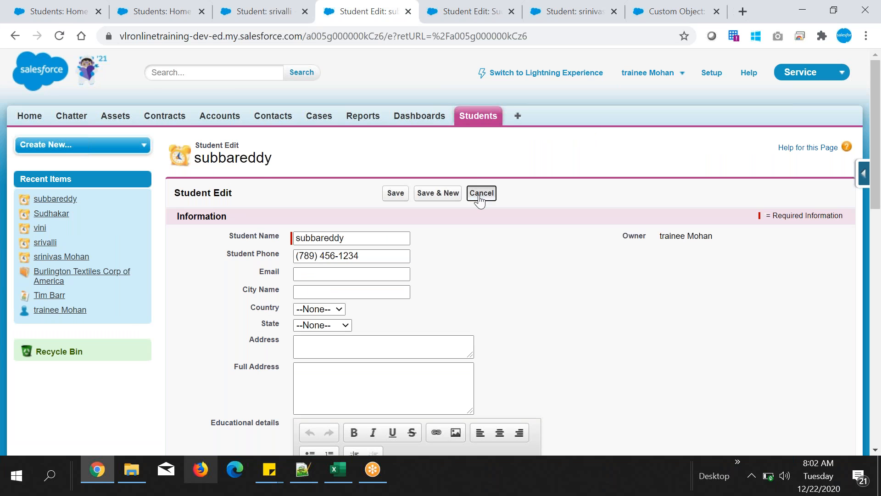
pyautogui.click(447, 15)
pyautogui.scroll(3, 518, 175)
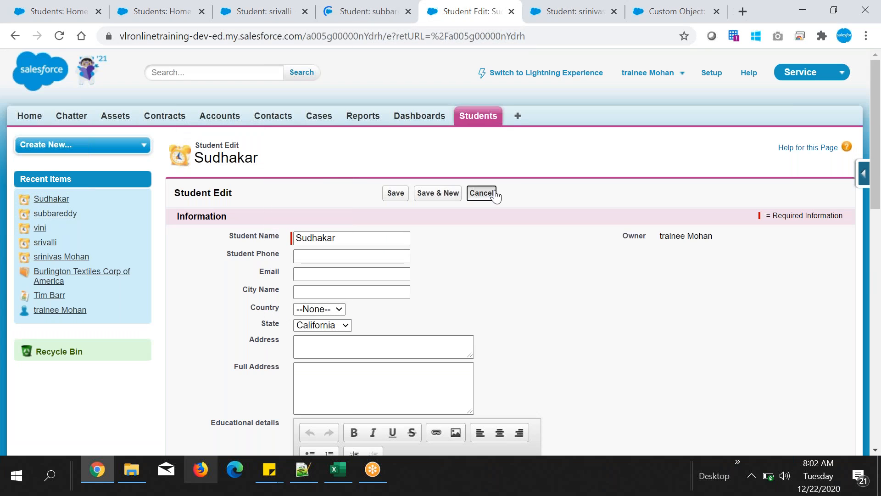
pyautogui.click(481, 192)
# - Look over the other open student records and highlight the Student Detail heading on the record whose city is chennai
pyautogui.click(540, 14)
pyautogui.scroll(6, 487, 138)
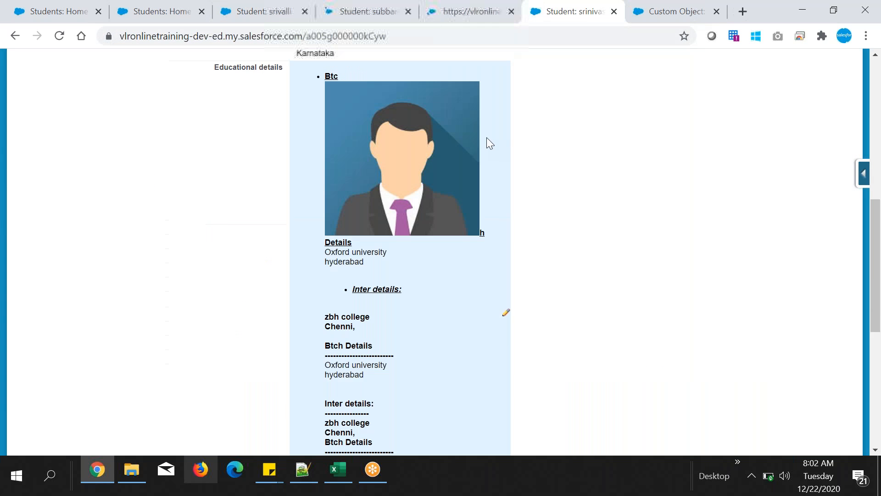
pyautogui.scroll(5, 487, 137)
pyautogui.click(265, 11)
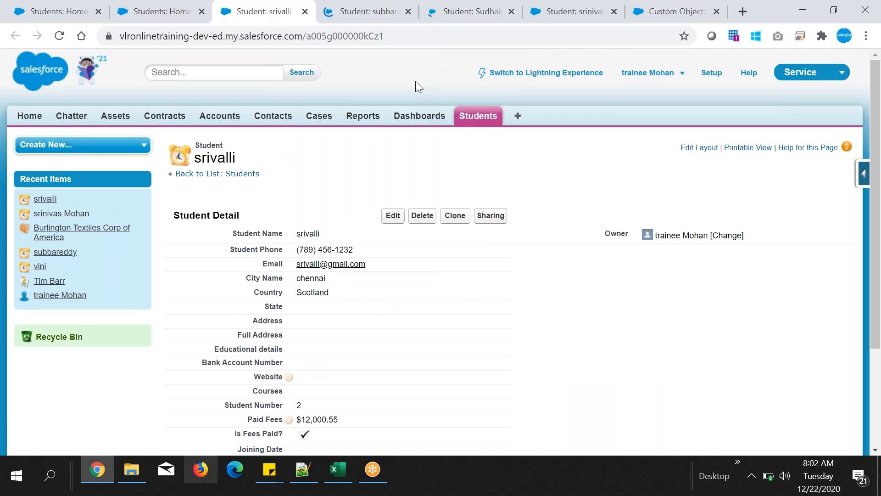
pyautogui.scroll(-2, 370, 188)
pyautogui.scroll(2, 371, 187)
pyautogui.moveTo(180, 215); pyautogui.dragTo(241, 215)
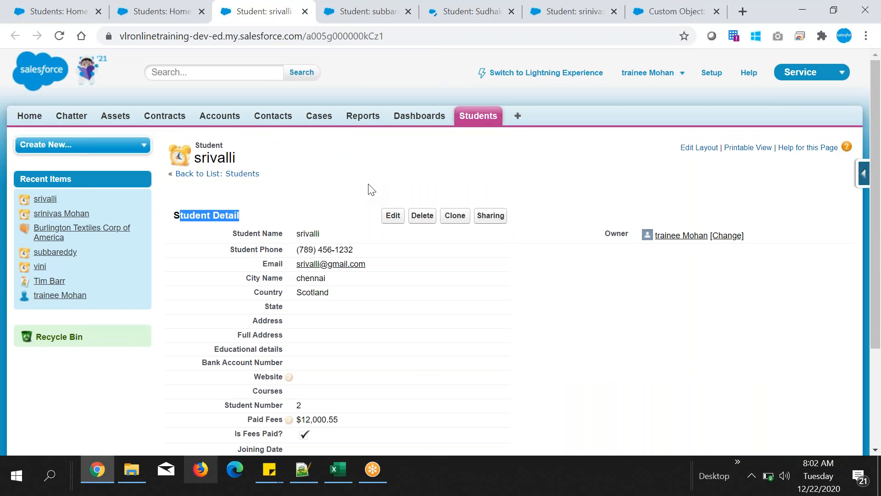
pyautogui.click(350, 177)
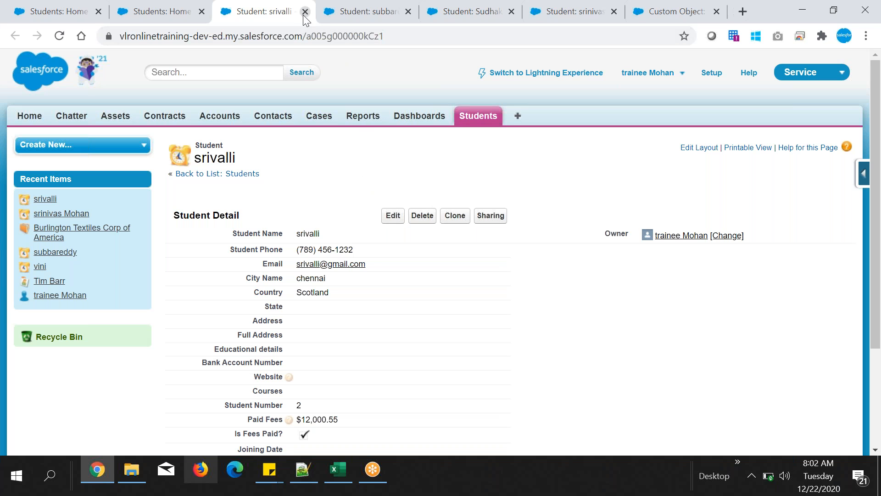
# - Select the student page's web address, switch to Notepad++ and add "url" on an empty line below the duplicate note
pyautogui.click(350, 37)
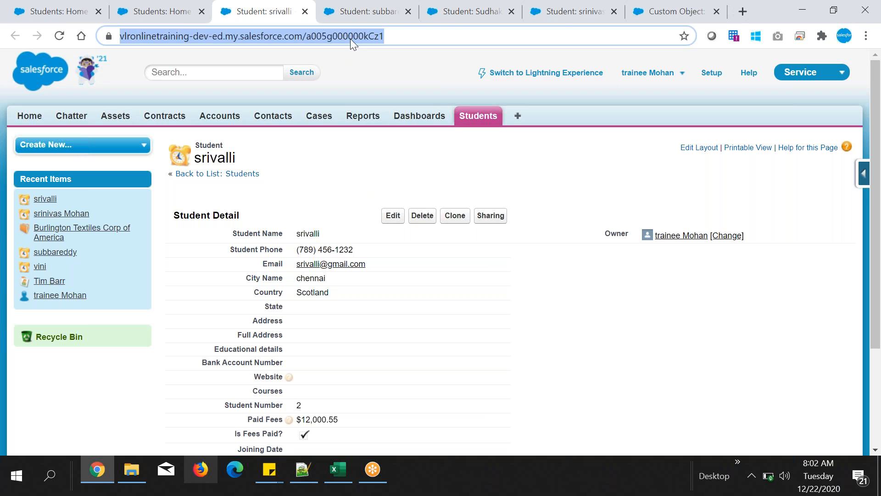
pyautogui.click(303, 469)
pyautogui.click(163, 381)
pyautogui.write('url')
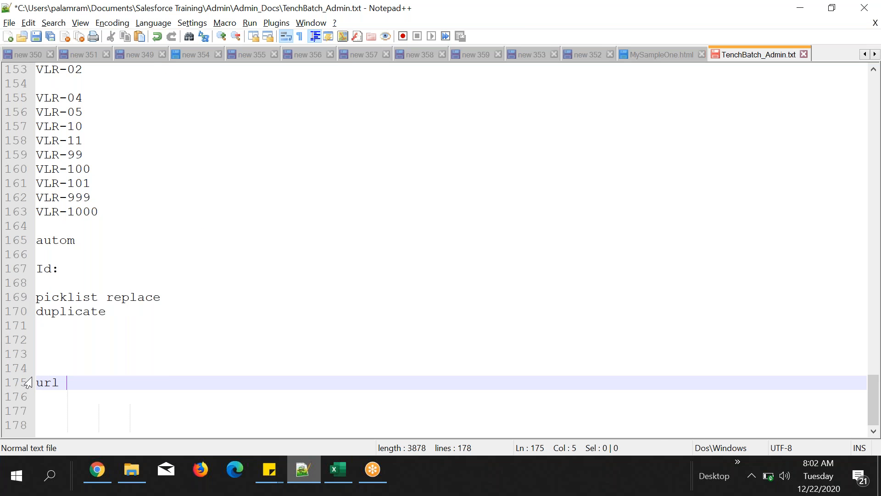
# - Copy the record ID from the end of the student page's address in Chrome and paste it after "url :" in the Notepad++ notes
pyautogui.click(96, 469)
pyautogui.click(412, 73)
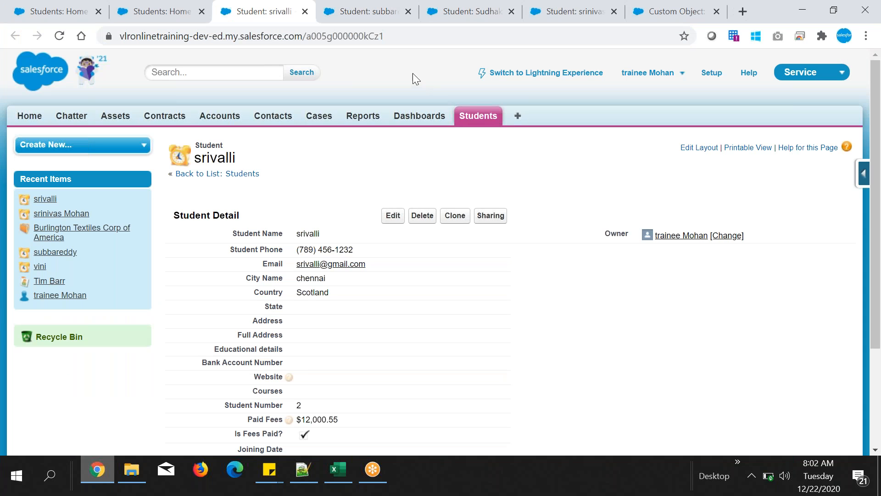
pyautogui.moveTo(304, 34); pyautogui.dragTo(103, 33)
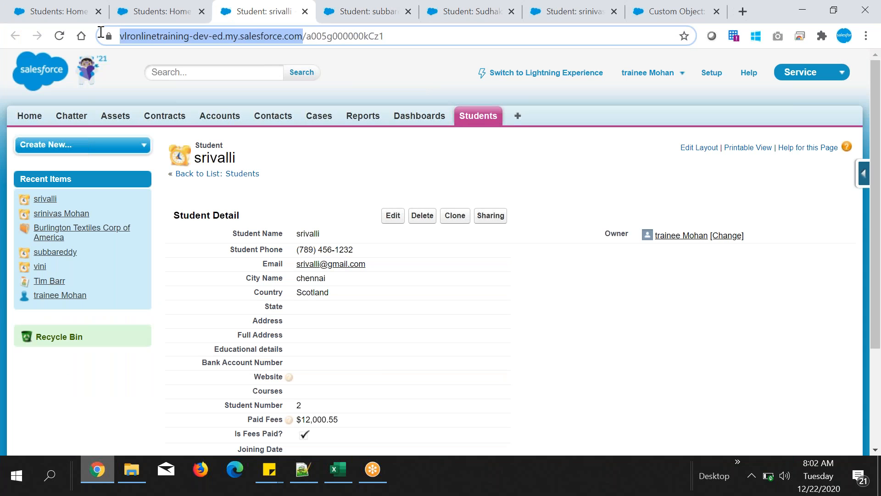
pyautogui.moveTo(338, 37); pyautogui.dragTo(419, 37)
pyautogui.hotkey('ctrl', 'c')
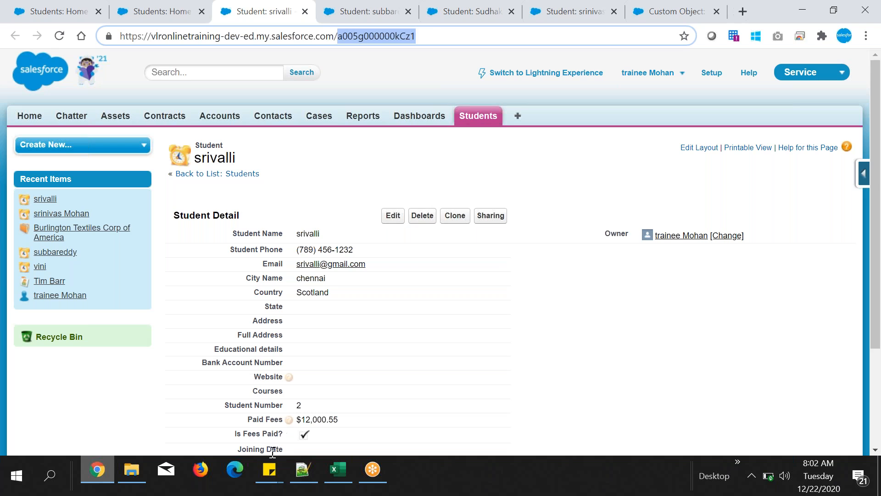
pyautogui.click(303, 469)
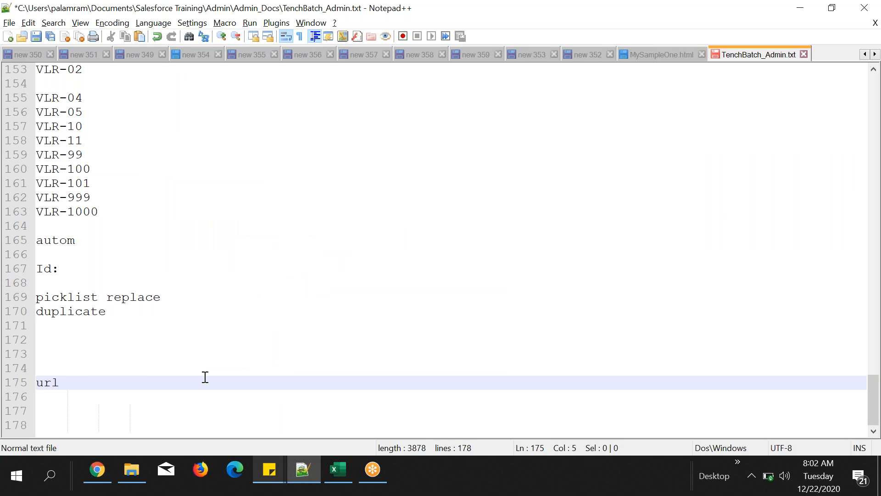
pyautogui.write(':')
pyautogui.hotkey('ctrl', 'v')
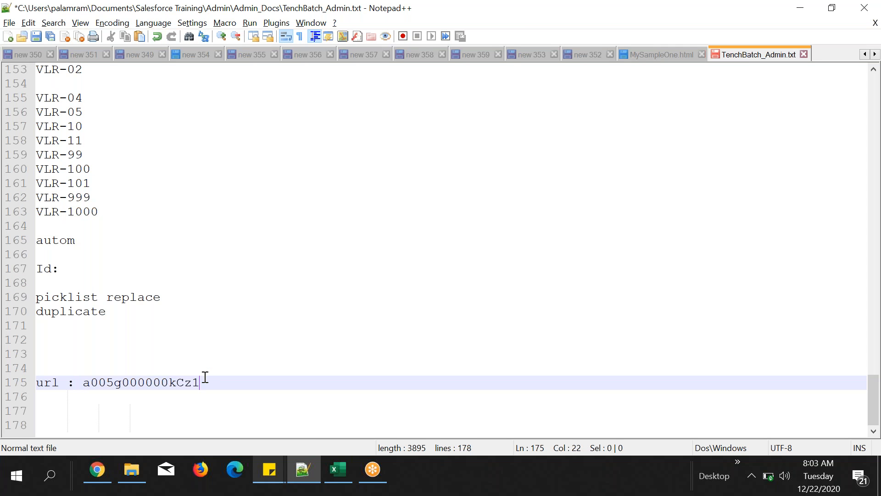
# - Highlight the zeros and the last four characters of the pasted record ID, and clear the selection
pyautogui.moveTo(106, 382); pyautogui.dragTo(130, 382)
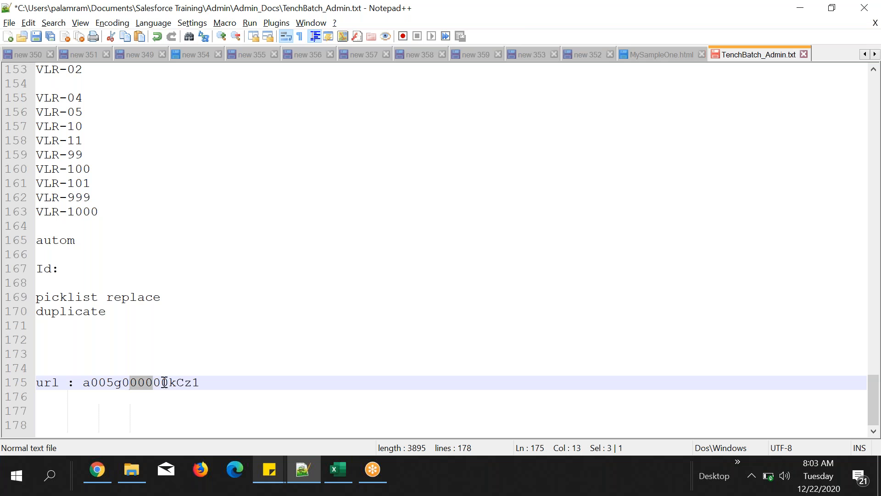
pyautogui.moveTo(176, 382)
pyautogui.mouseDown()
pyautogui.moveTo(153, 382)
pyautogui.moveTo(180, 382)
pyautogui.moveTo(171, 383)
pyautogui.mouseUp()
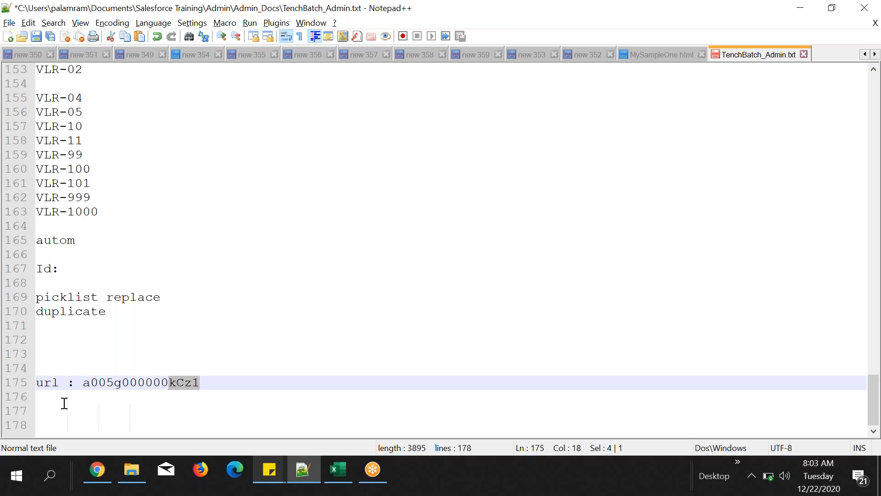
pyautogui.click(43, 398)
# - Add the line "15 charactors" directly below the pasted record ID
pyautogui.click(215, 382)
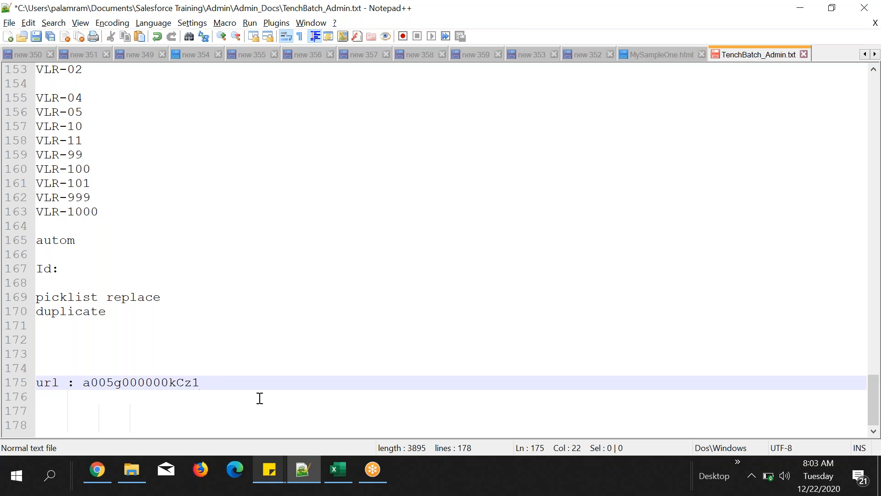
pyautogui.press('Return')
pyautogui.write('1')
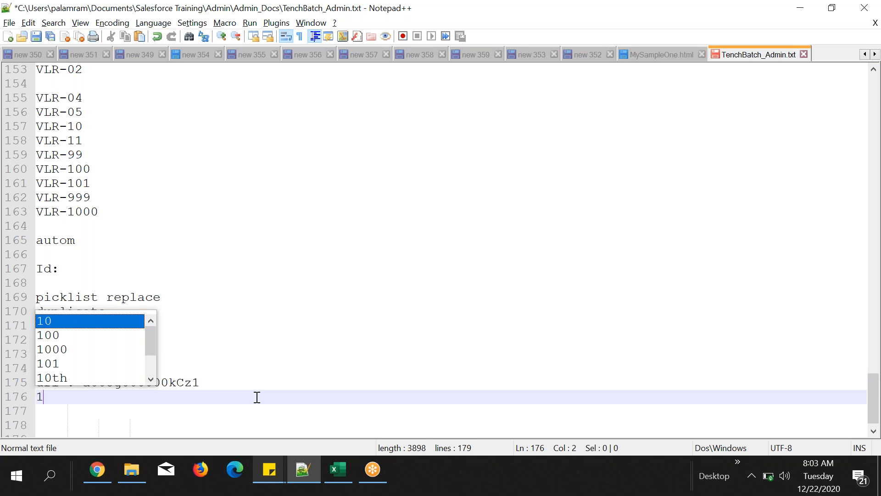
pyautogui.write('5 charactors')
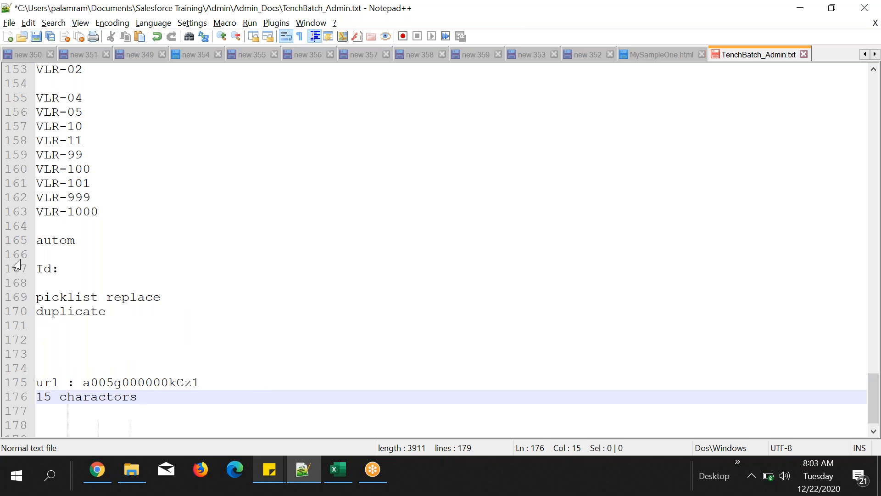
# - Copy the Id label from the earlier note and use it to replace "url" before the pasted record ID
pyautogui.doubleClick(46, 268)
pyautogui.hotkey('ctrl', 'c')
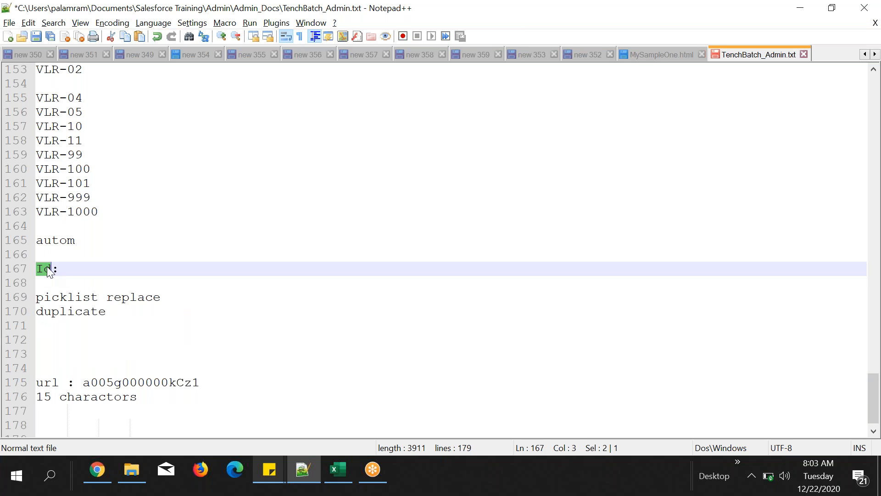
pyautogui.doubleClick(45, 383)
pyautogui.hotkey('ctrl', 'v')
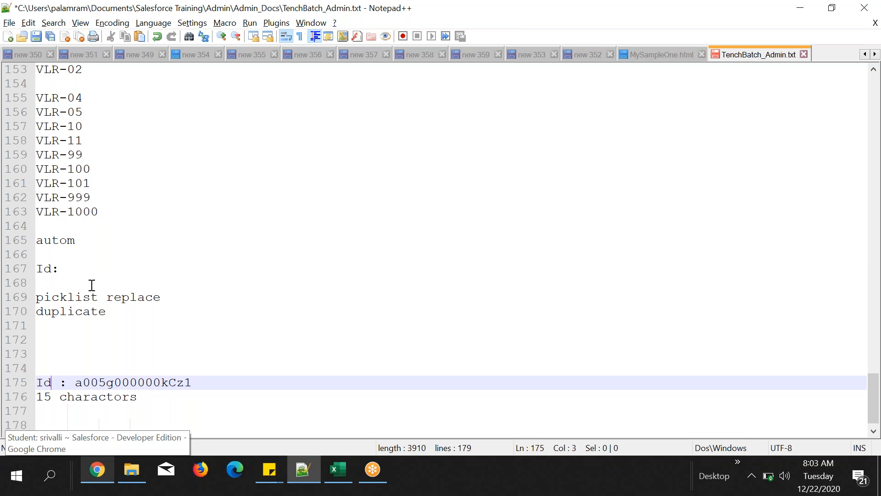
# - Describe the earlier Id entry in the notes as "standard field"
pyautogui.click(77, 268)
pyautogui.write('field')
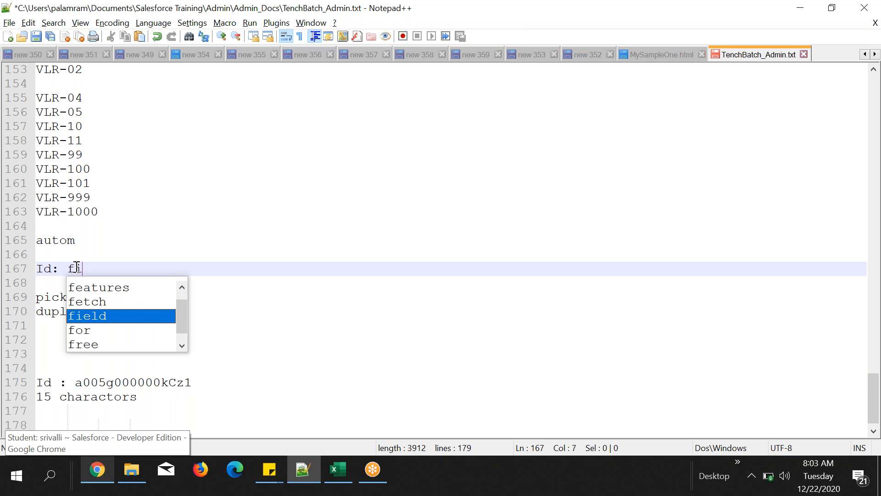
pyautogui.click(71, 270)
pyautogui.write('standard field')
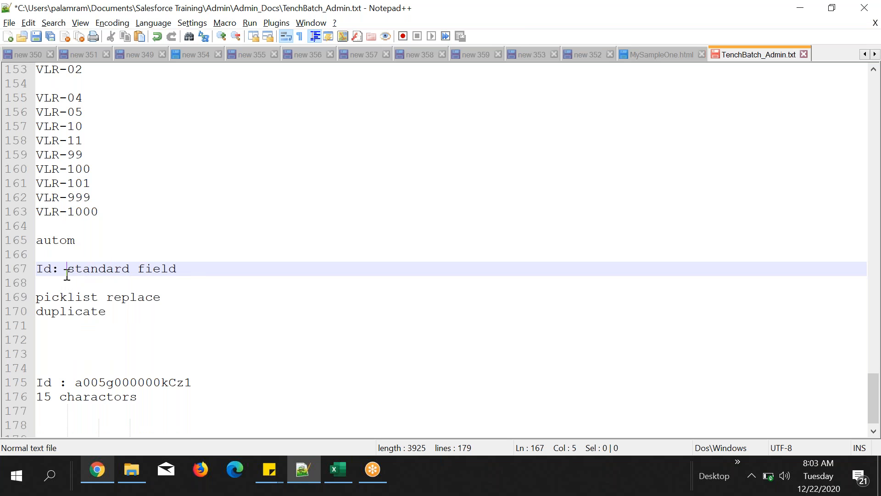
# - Highlight the standard field text and its Id label in the notes, and switch to Chrome to highlight the record ID in the address
pyautogui.moveTo(67, 272); pyautogui.dragTo(174, 273)
pyautogui.click(43, 269)
pyautogui.doubleClick(44, 268)
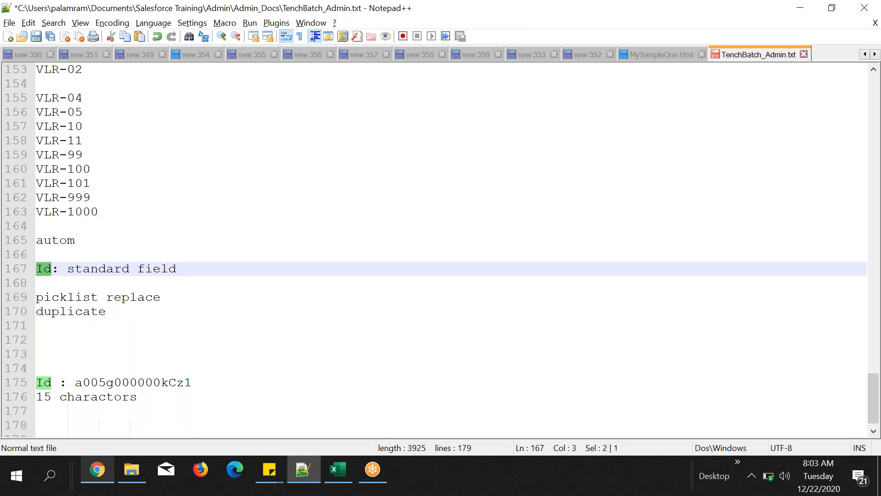
pyautogui.click(102, 479)
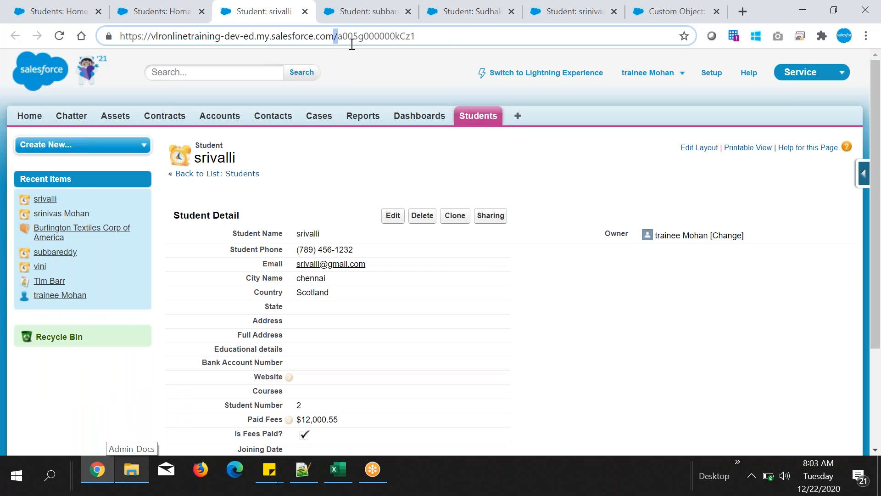
pyautogui.doubleClick(368, 36)
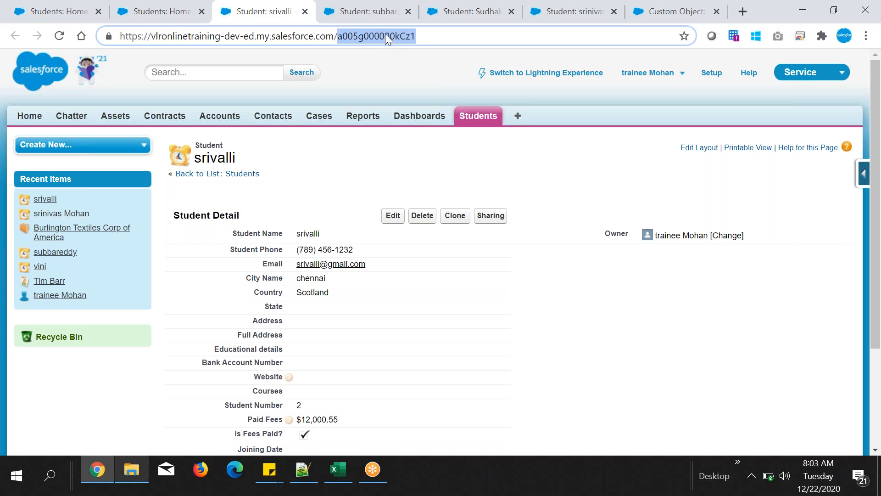
# - Copy the record ID from the next open student record's address and paste it in the notes directly below "15 charactors"
pyautogui.scroll(-1, 496, 336)
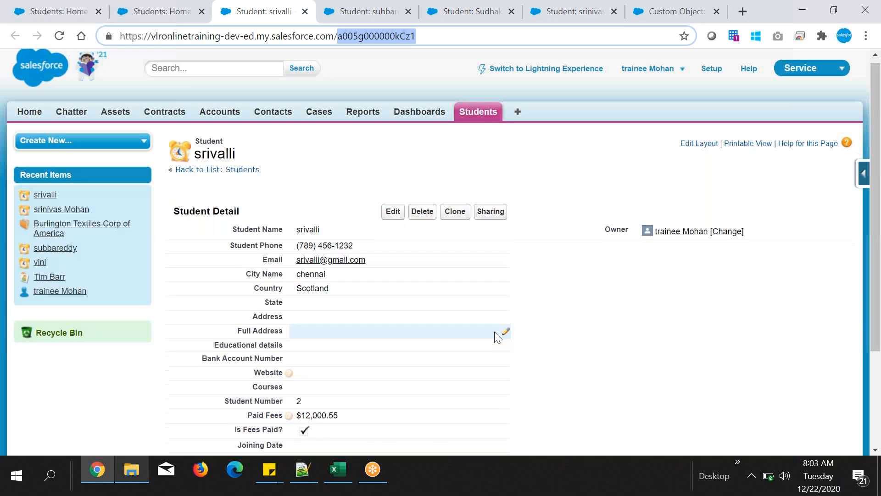
pyautogui.scroll(-3, 567, 281)
pyautogui.scroll(3, 567, 281)
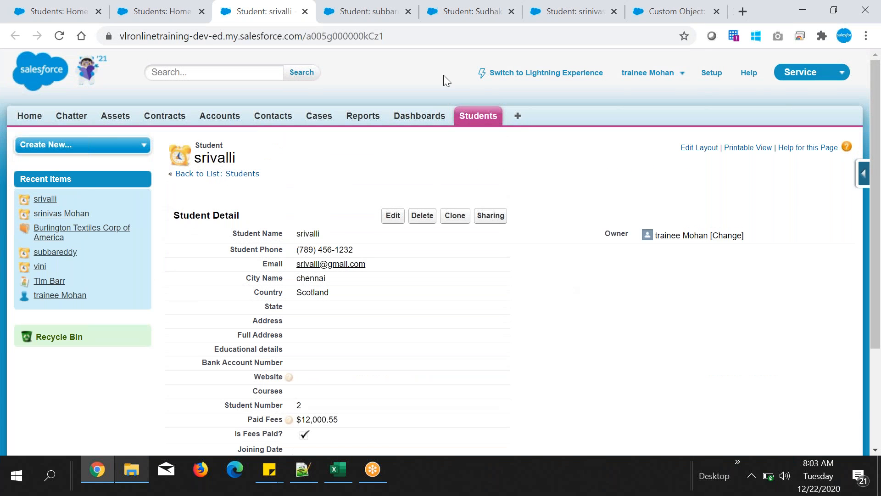
pyautogui.click(394, 14)
pyautogui.moveTo(210, 158); pyautogui.dragTo(256, 159)
pyautogui.click(354, 35)
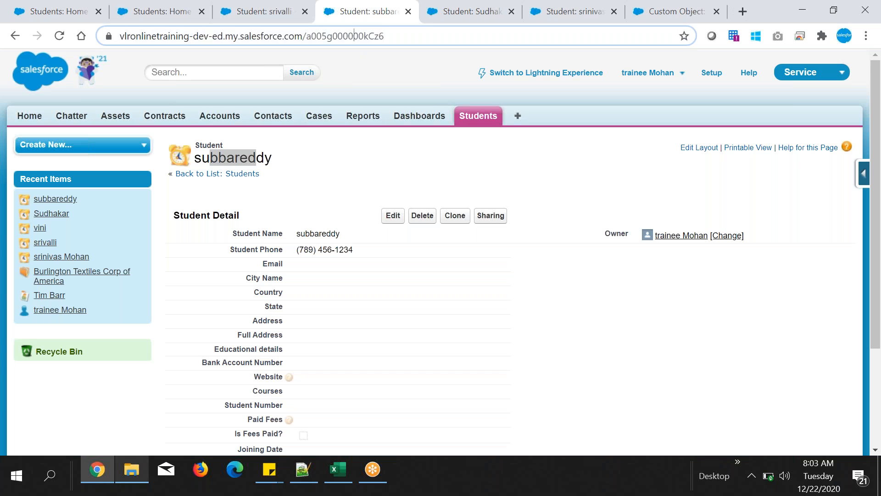
pyautogui.doubleClick(354, 36)
pyautogui.click(303, 469)
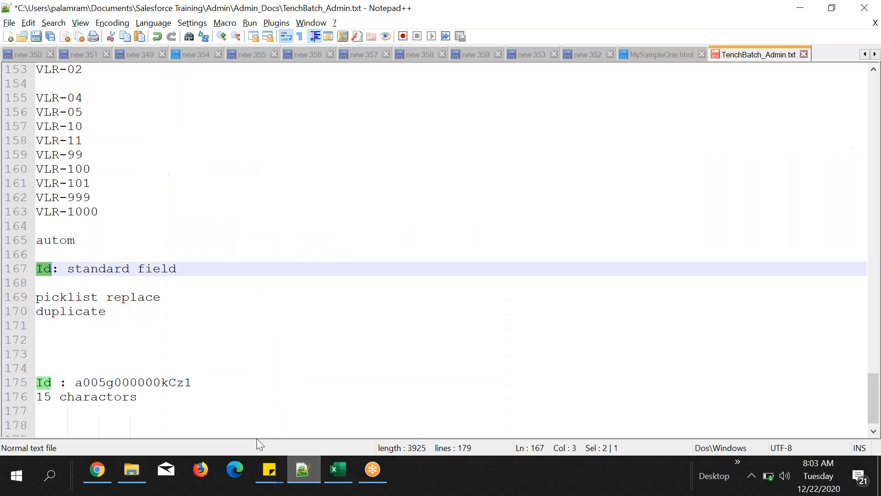
pyautogui.click(113, 416)
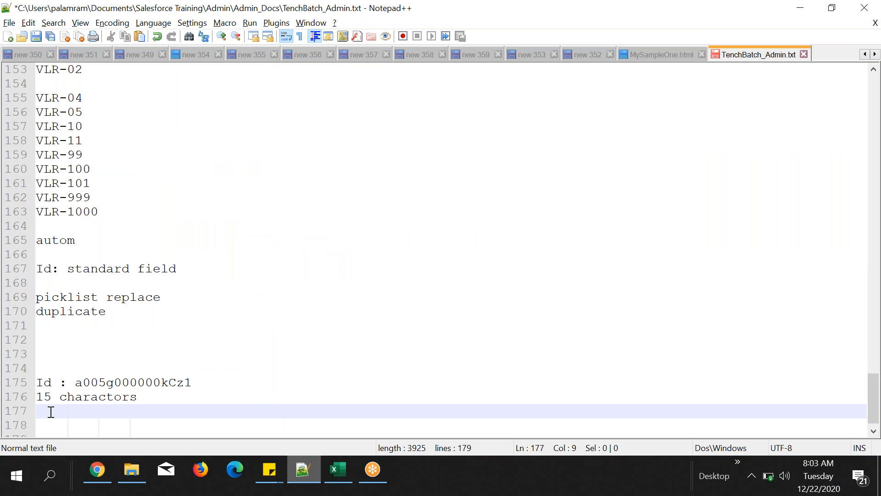
pyautogui.hotkey('ctrl', 'v')
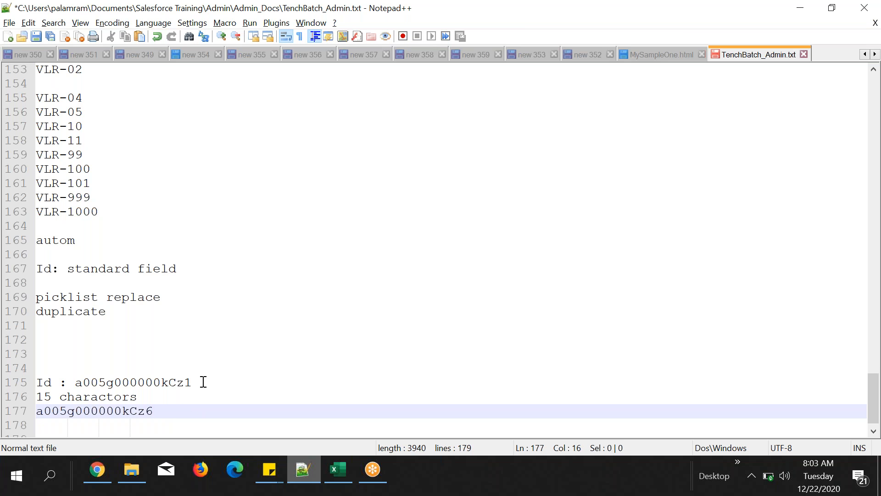
# - Highlight the first ID in the notes, then switch to Chrome and compare the names and address IDs of the two copied student records
pyautogui.doubleClick(172, 383)
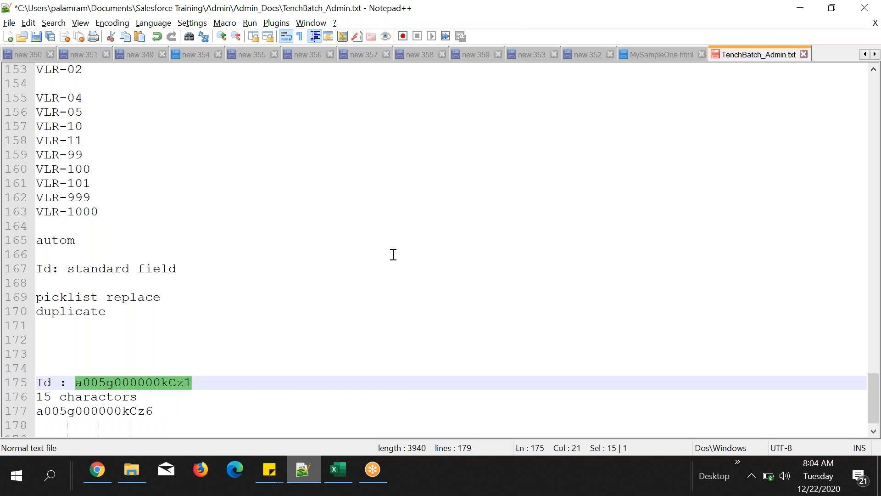
pyautogui.hotkey('alt', 'Tab')
pyautogui.doubleClick(368, 35)
pyautogui.click(342, 157)
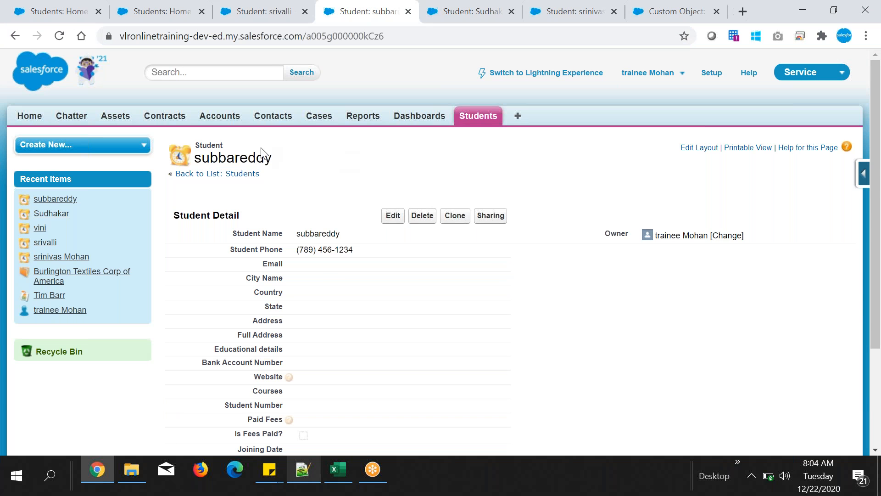
pyautogui.moveTo(235, 157); pyautogui.dragTo(308, 157)
pyautogui.click(275, 13)
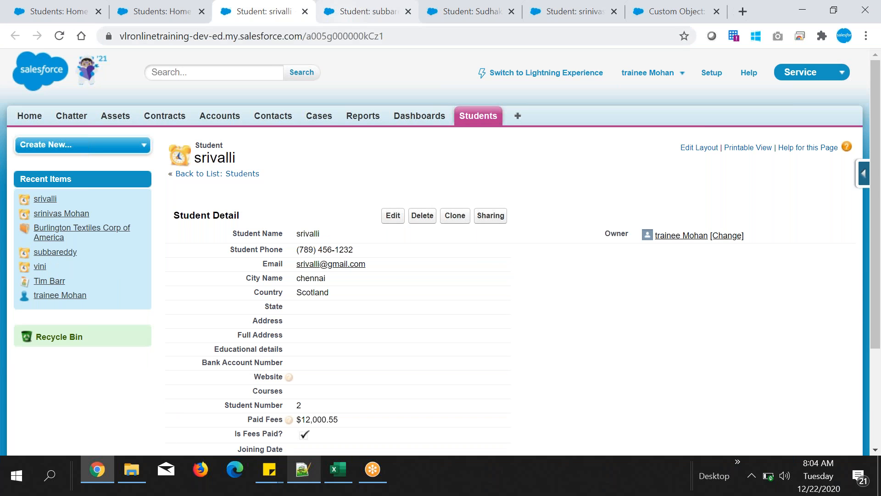
pyautogui.doubleClick(360, 36)
pyautogui.moveTo(208, 156); pyautogui.dragTo(236, 157)
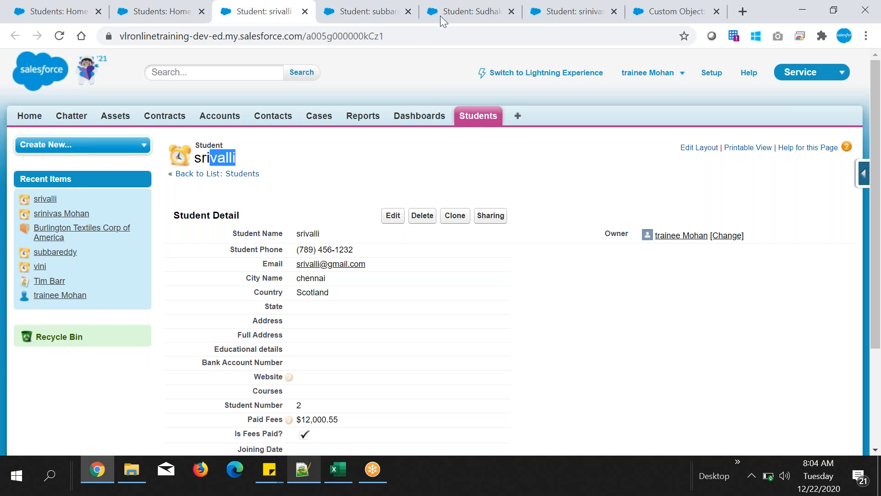
# - Copy the record ID from the California student's page address and paste it in the notes on a new line below the second ID
pyautogui.click(473, 18)
pyautogui.doubleClick(376, 36)
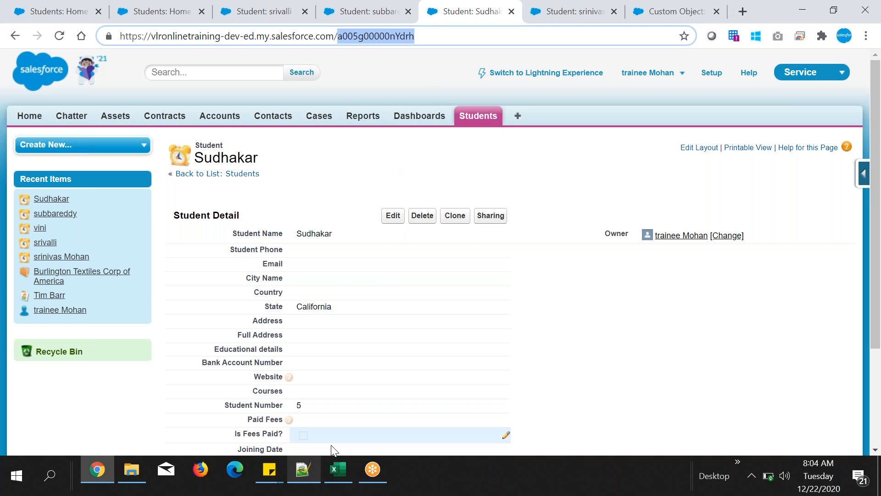
pyautogui.click(303, 468)
pyautogui.click(161, 409)
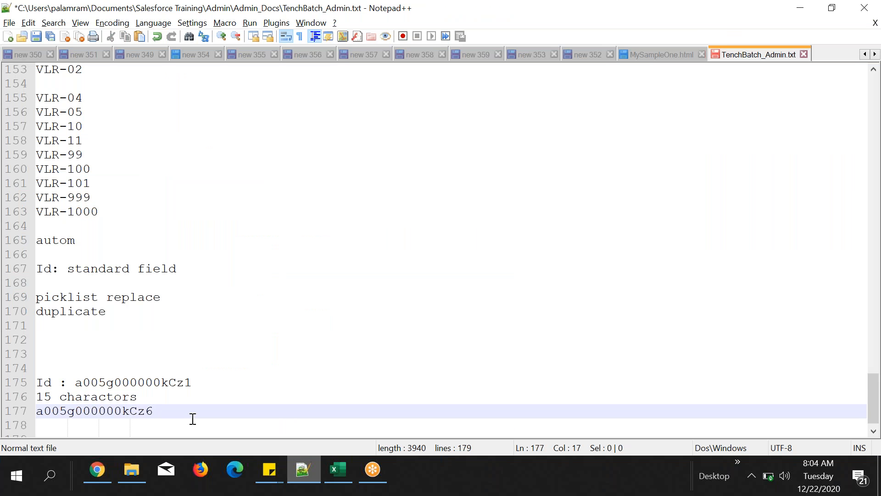
pyautogui.press('Return')
pyautogui.hotkey('ctrl', 'v')
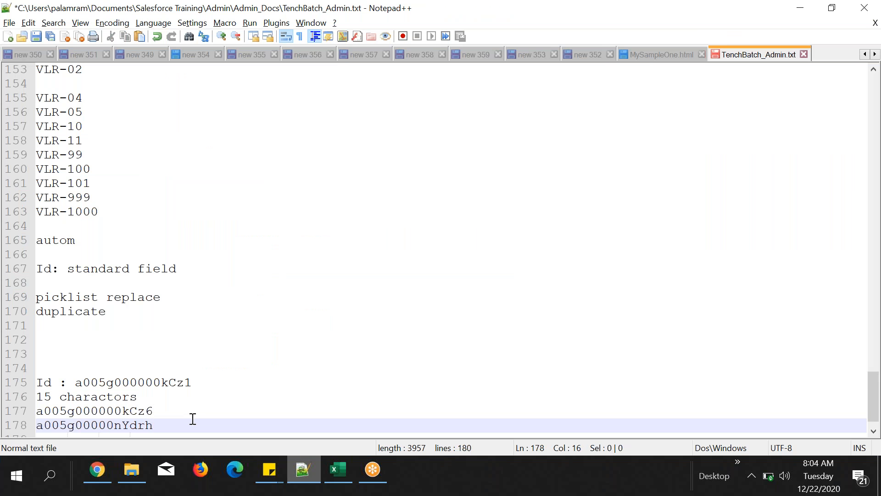
# - Highlight the three record IDs in the notes and compare their ending characters
pyautogui.click(165, 383)
pyautogui.doubleClick(165, 384)
pyautogui.doubleClick(132, 412)
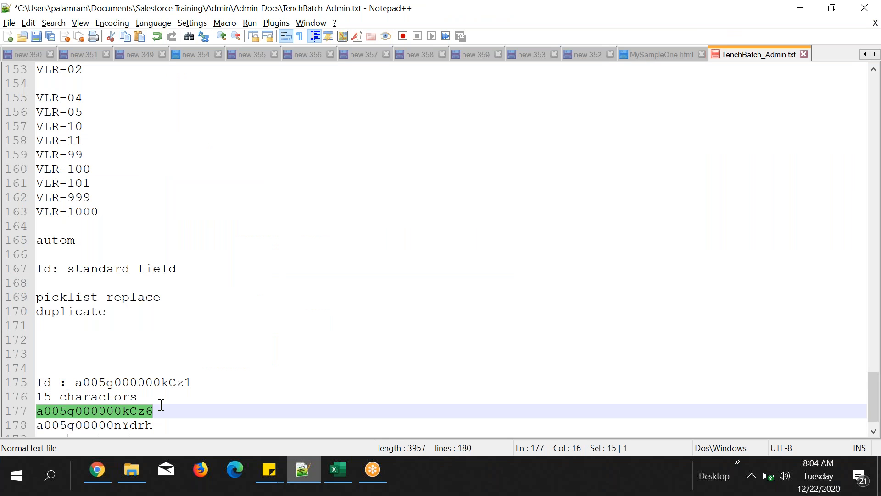
pyautogui.click(210, 385)
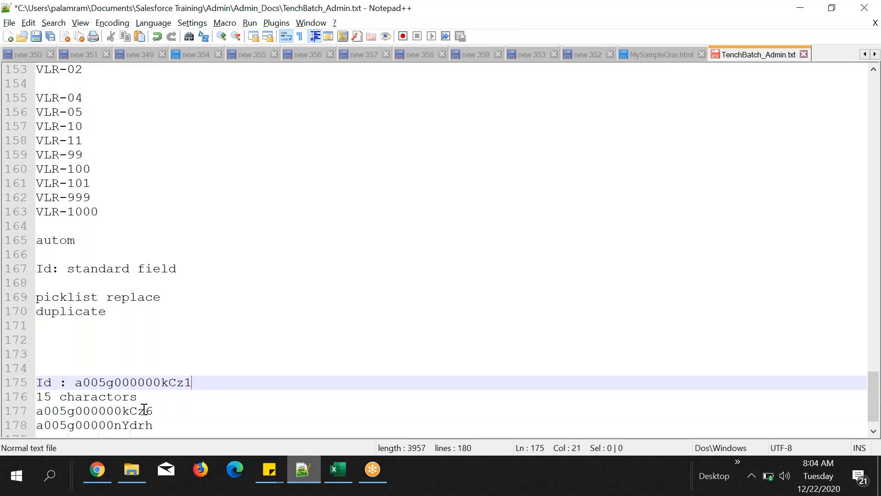
pyautogui.moveTo(170, 378); pyautogui.dragTo(197, 379)
pyautogui.moveTo(131, 411); pyautogui.dragTo(154, 426)
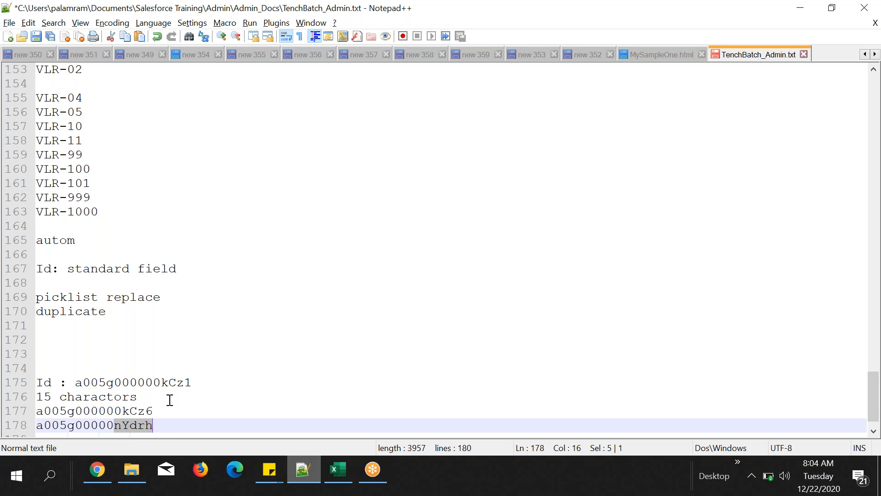
# - Add the line "unique - no duplicates" below the record IDs in the notes, starting at the line's beginning
pyautogui.scroll(-1, 161, 398)
pyautogui.click(159, 428)
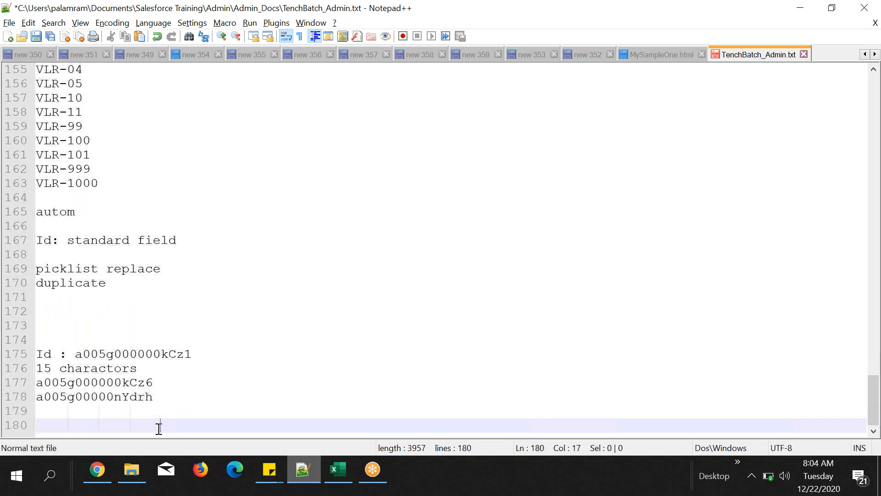
pyautogui.press('Return')
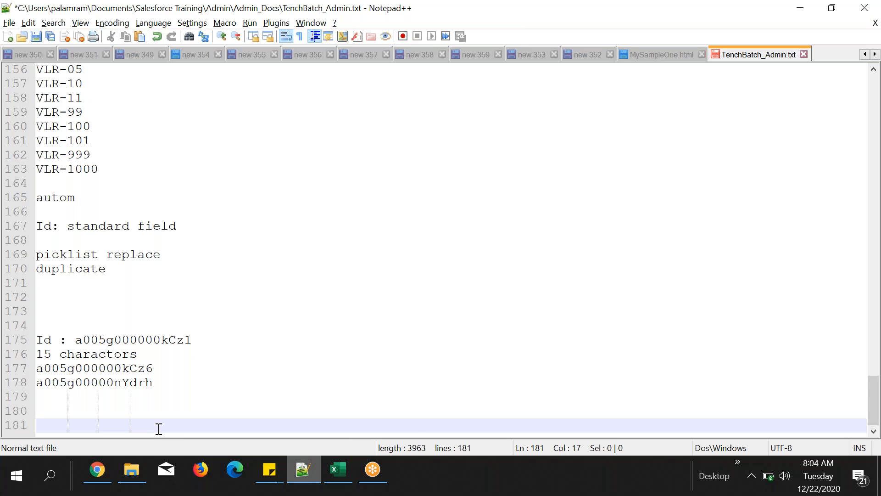
pyautogui.write('uni')
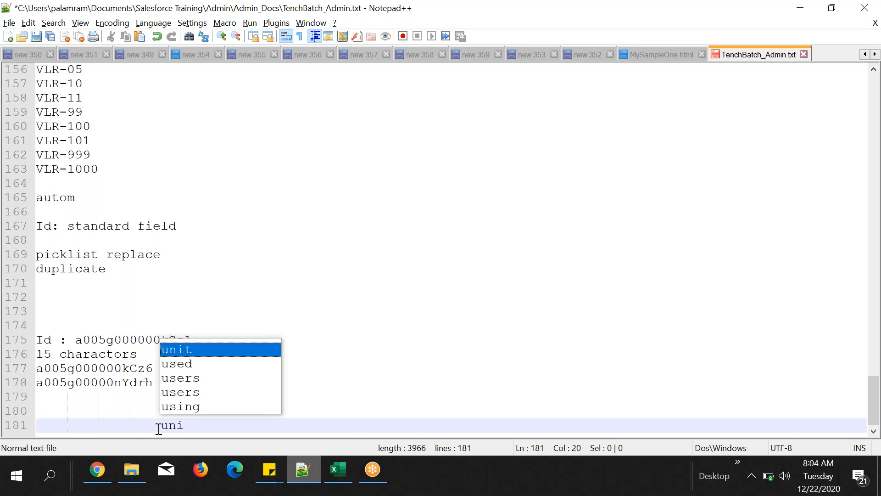
pyautogui.write('que - no dupl')
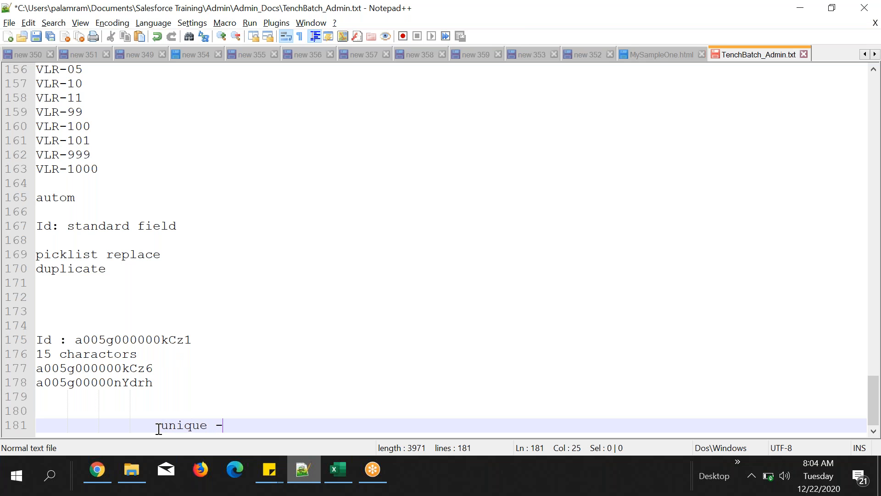
pyautogui.press('Return')
pyautogui.write('s')
pyautogui.click(161, 421)
pyautogui.hotkey('shift', 'Home')
pyautogui.press('BackSpace')
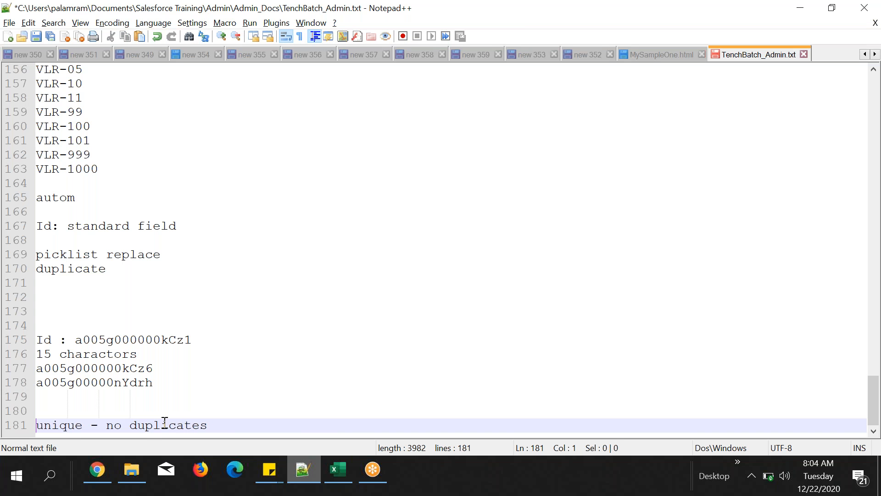
# - Switch to Chrome and compare the California student's name and address ID with the ID of the Bangalore student's record
pyautogui.click(100, 472)
pyautogui.click(444, 316)
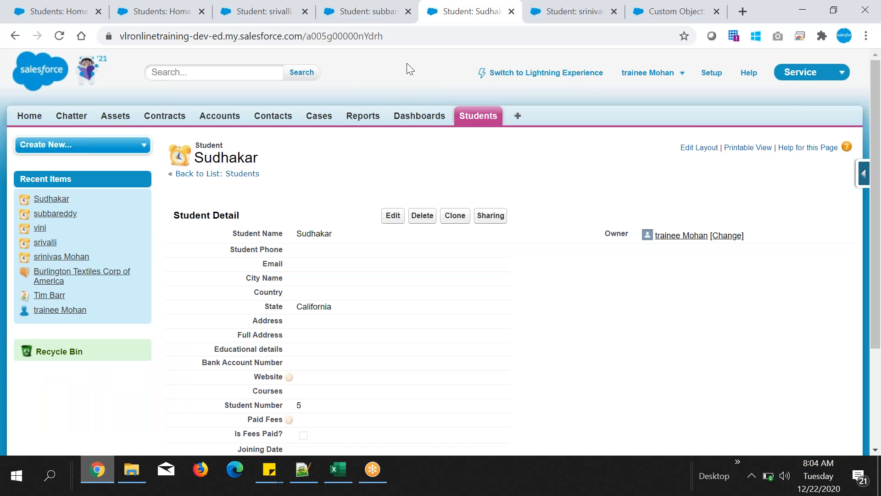
pyautogui.click(368, 35)
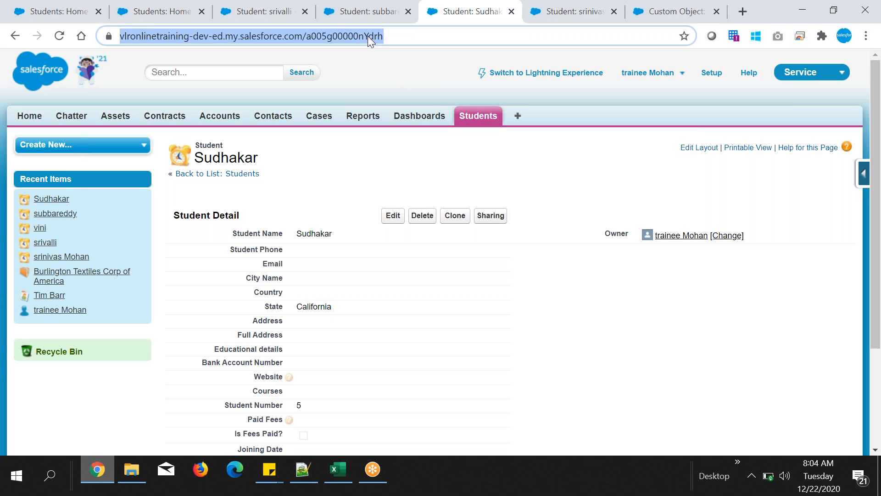
pyautogui.doubleClick(367, 36)
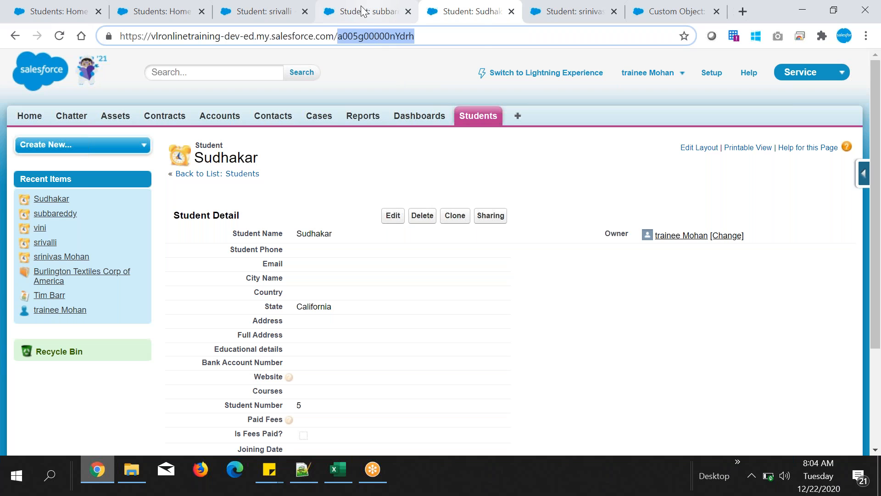
pyautogui.doubleClick(306, 239)
pyautogui.click(353, 37)
pyautogui.doubleClick(371, 36)
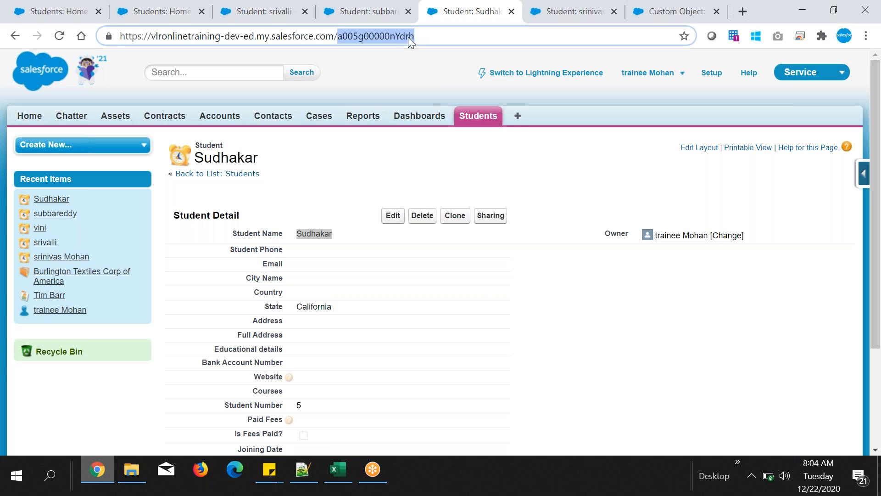
pyautogui.click(548, 14)
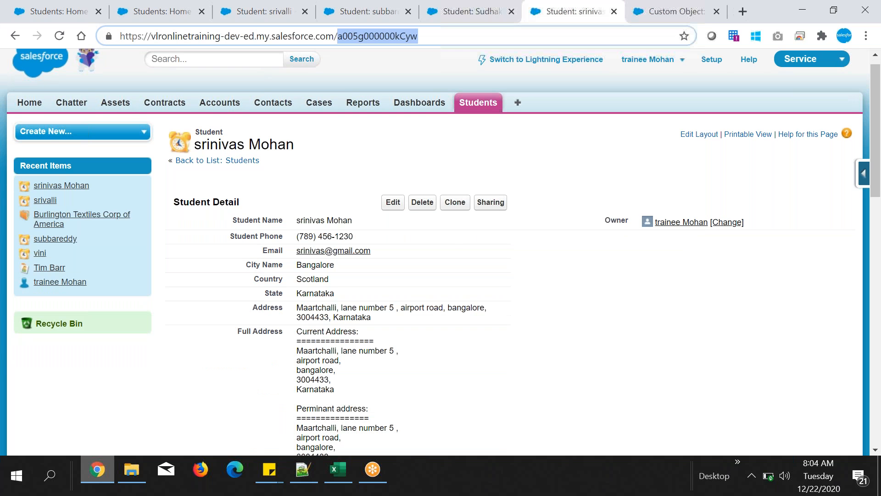
# - Switch to Notepad++ and add the lines "when it iwll be created" and "who ? salesforce" beneath "Id: standard field"
pyautogui.click(301, 475)
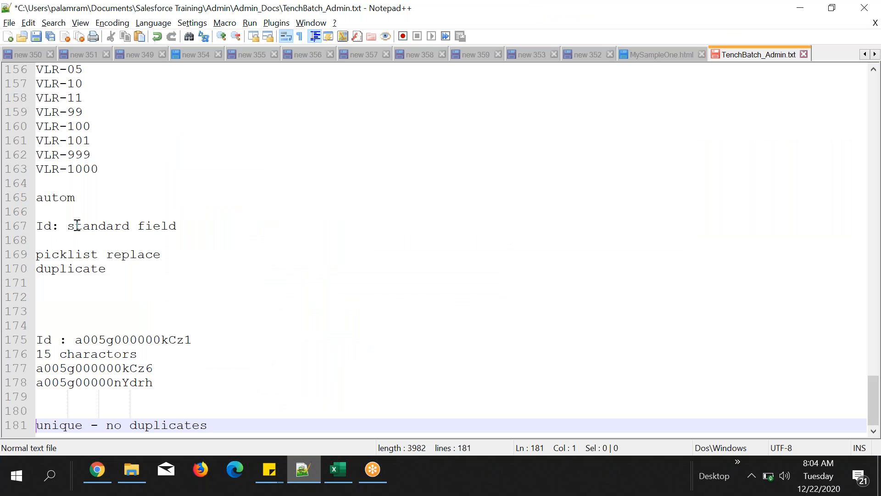
pyautogui.click(92, 241)
pyautogui.write('when')
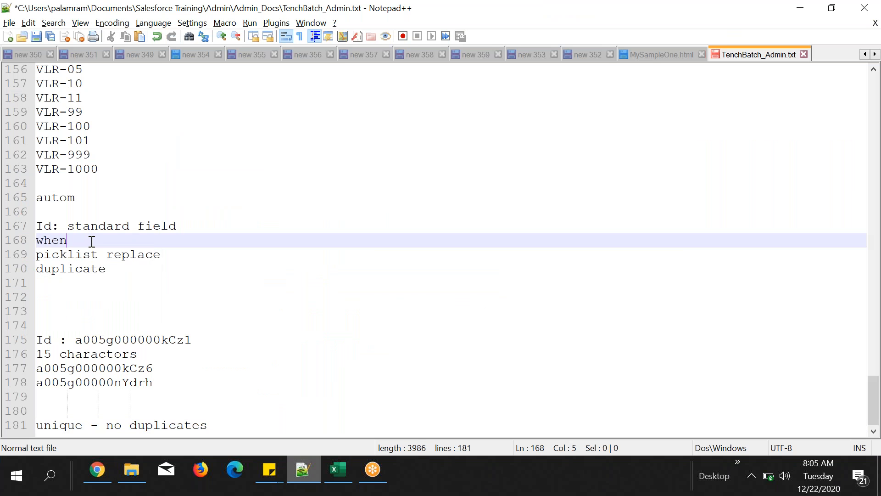
pyautogui.write(' it iwll be created')
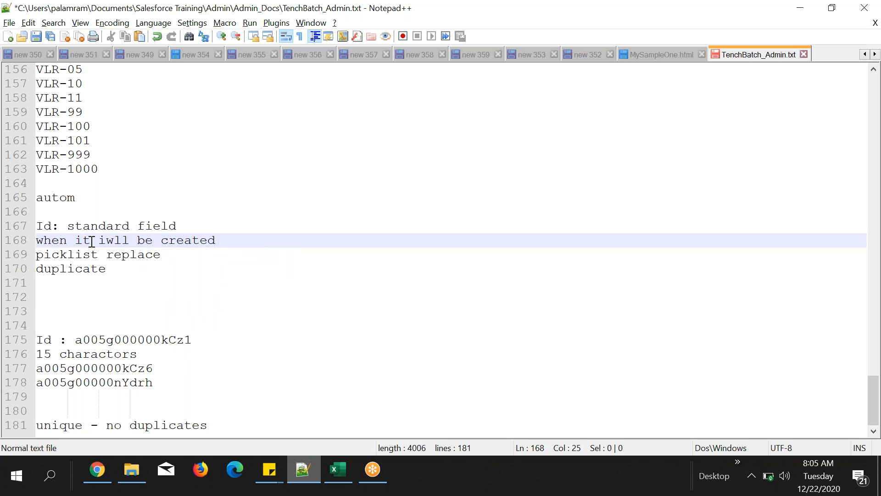
pyautogui.press('Return')
pyautogui.write('who ')
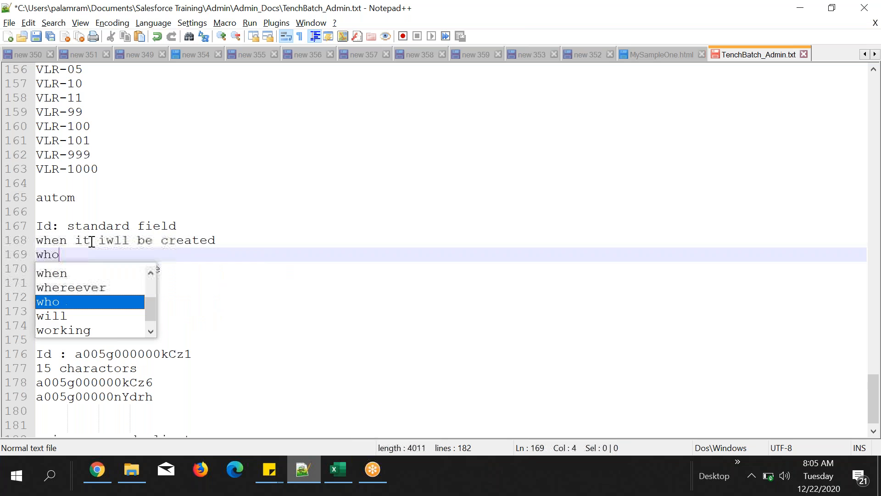
pyautogui.write('?')
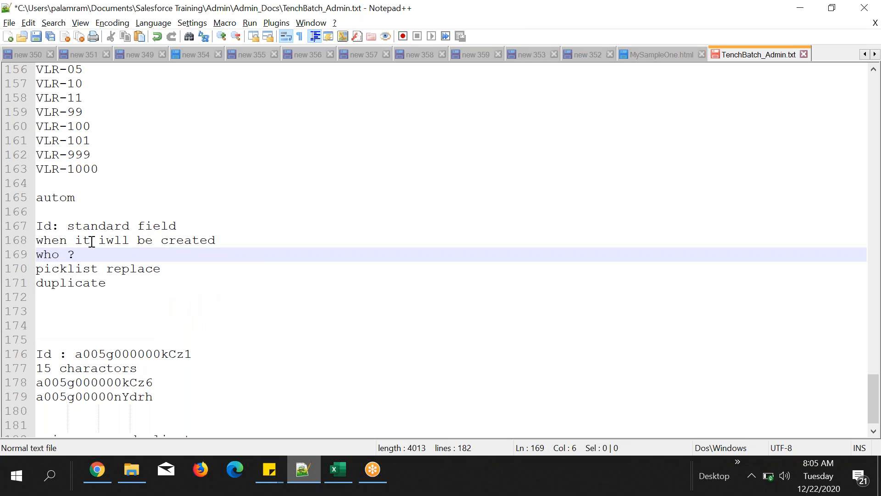
pyautogui.write(' sales')
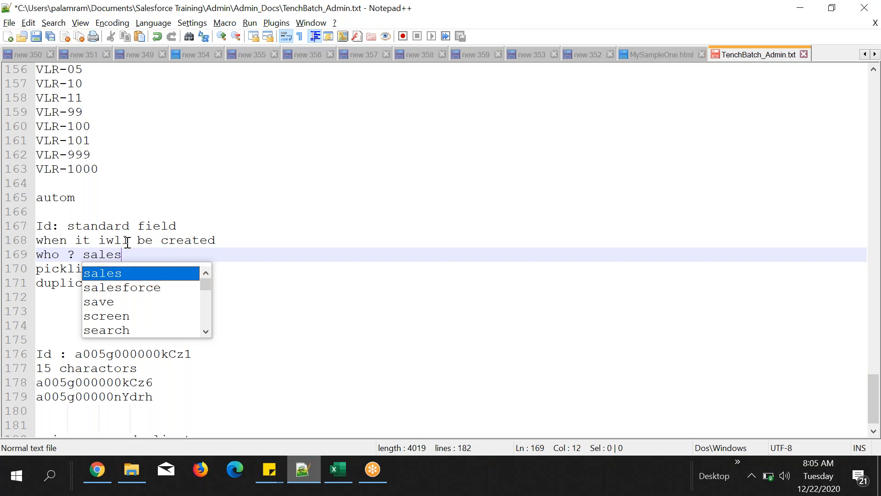
pyautogui.write('force')
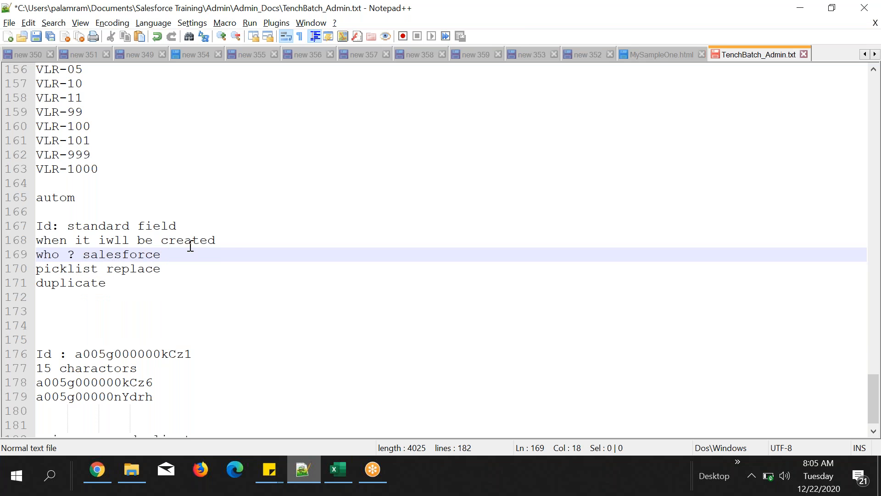
# - Append "? after record is created" to the line about when the Id is created, and switch to Chrome
pyautogui.click(230, 242)
pyautogui.write('after record is ')
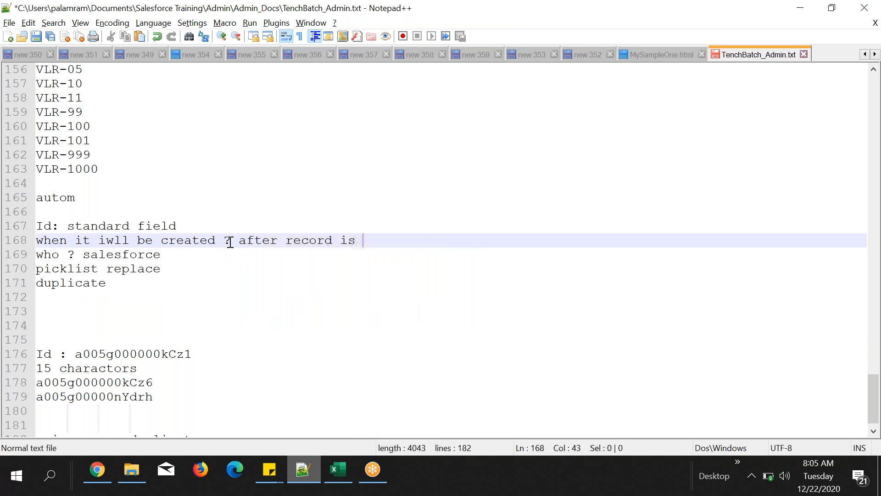
pyautogui.write('created')
pyautogui.click(100, 484)
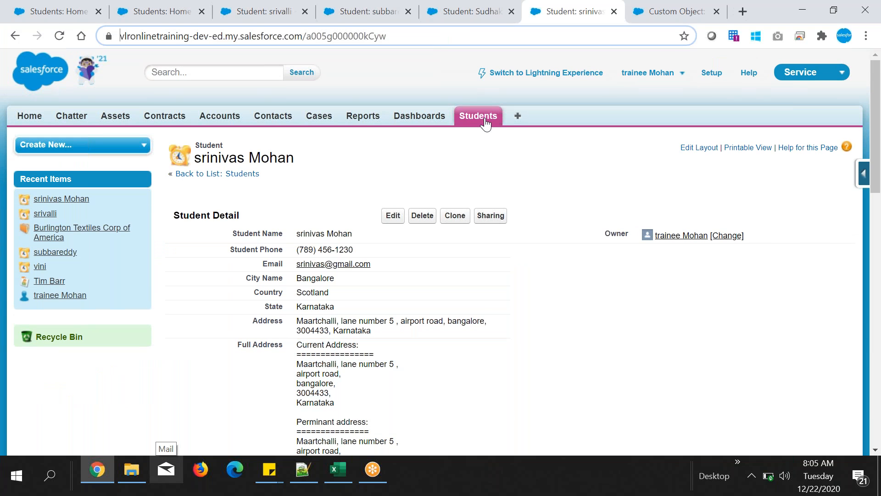
# - Start a new student record from the Students home page and check the unsaved form's page address for a record Id
pyautogui.click(486, 123)
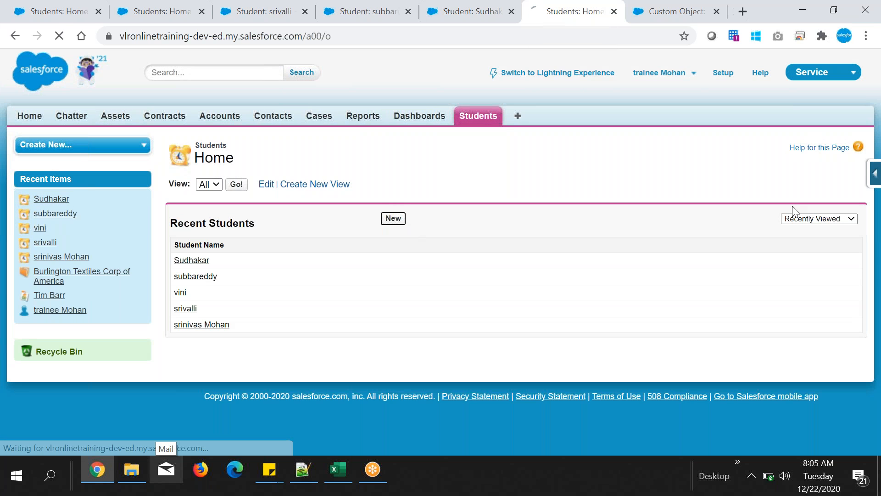
pyautogui.click(393, 218)
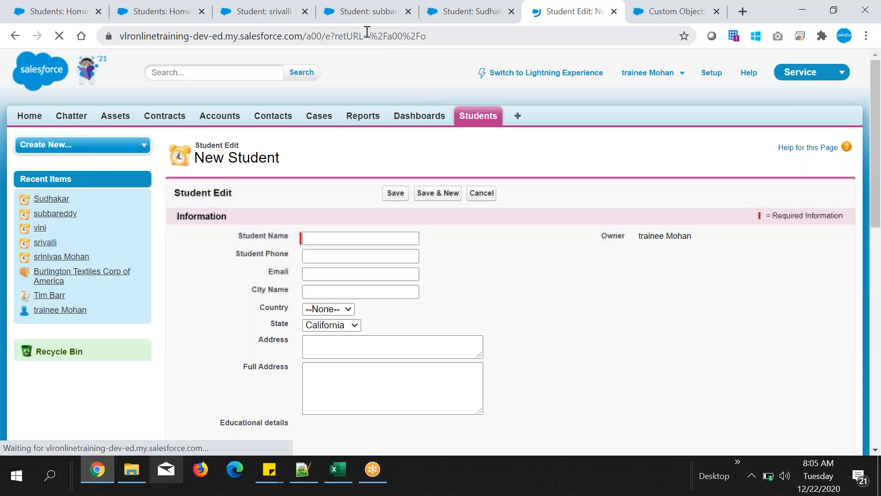
pyautogui.click(372, 35)
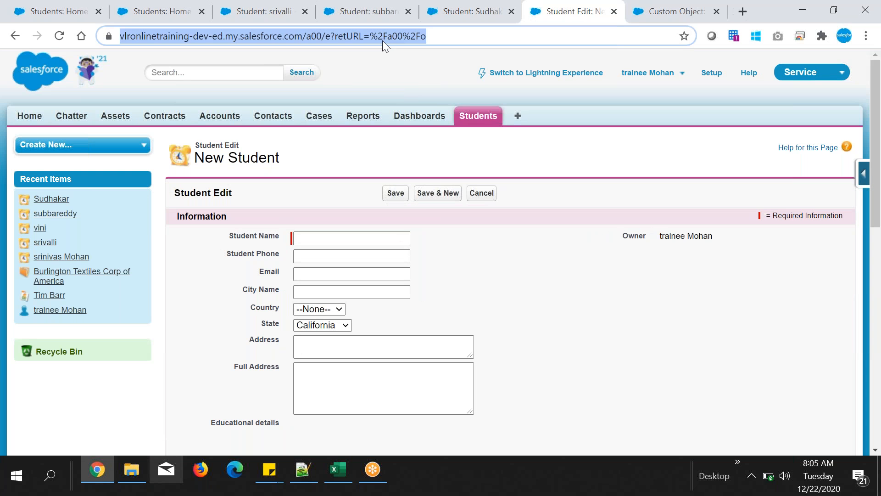
pyautogui.click(320, 35)
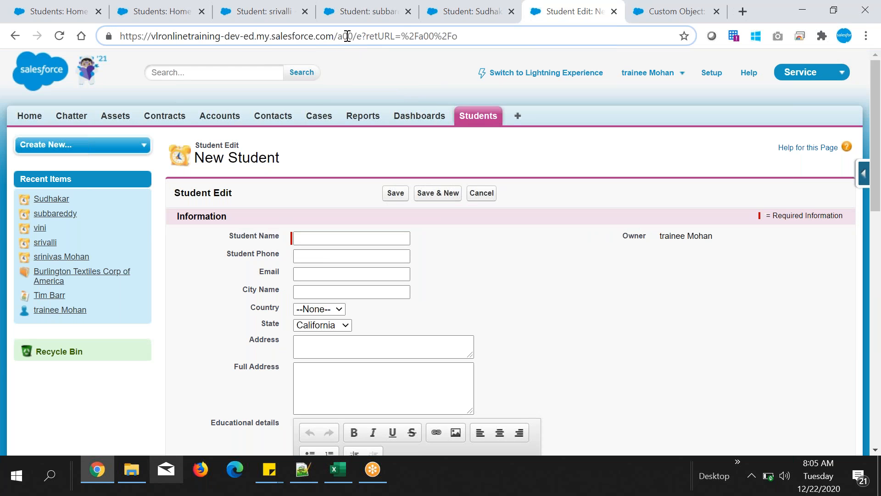
pyautogui.click(466, 14)
pyautogui.click(534, 13)
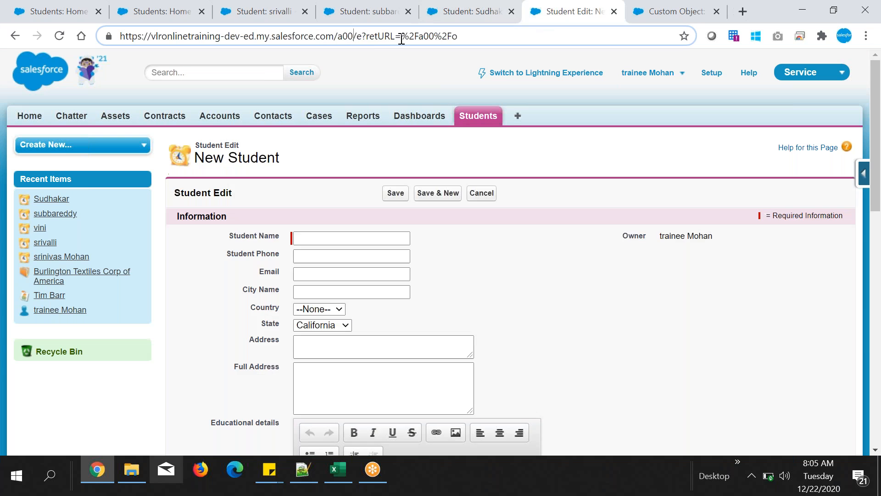
pyautogui.moveTo(341, 40); pyautogui.dragTo(464, 38)
pyautogui.click(359, 34)
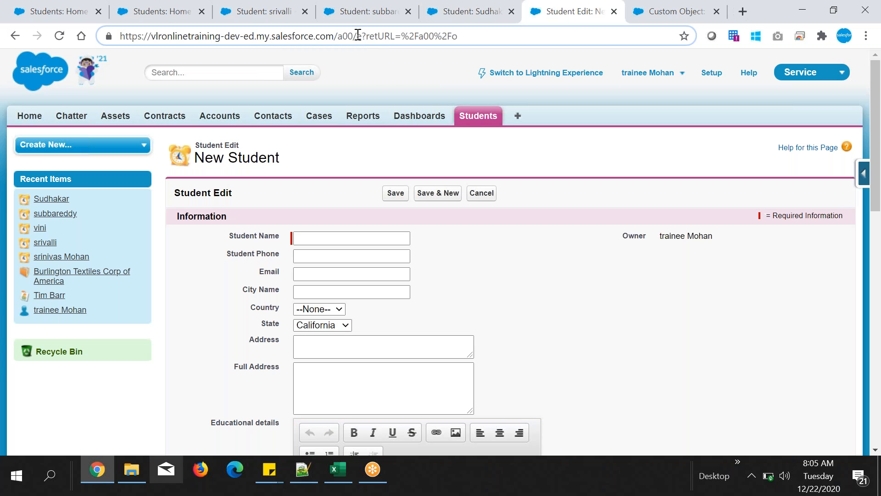
pyautogui.moveTo(357, 35); pyautogui.dragTo(476, 35)
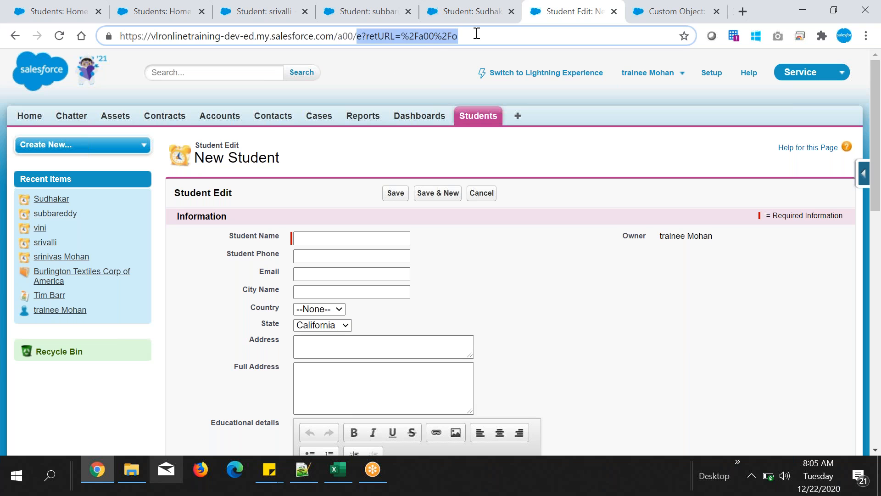
pyautogui.click(381, 64)
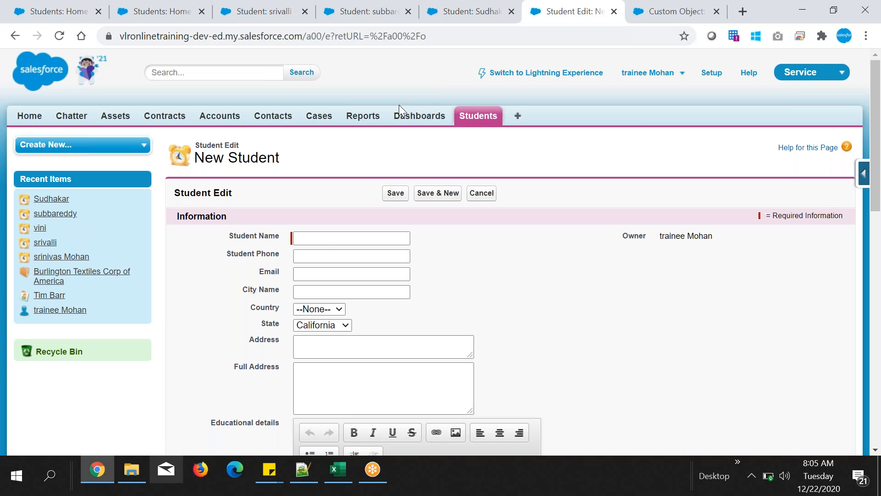
# - Fill in the student's name and Student Number, recheck the end of the page address, and save the new student record
pyautogui.click(330, 238)
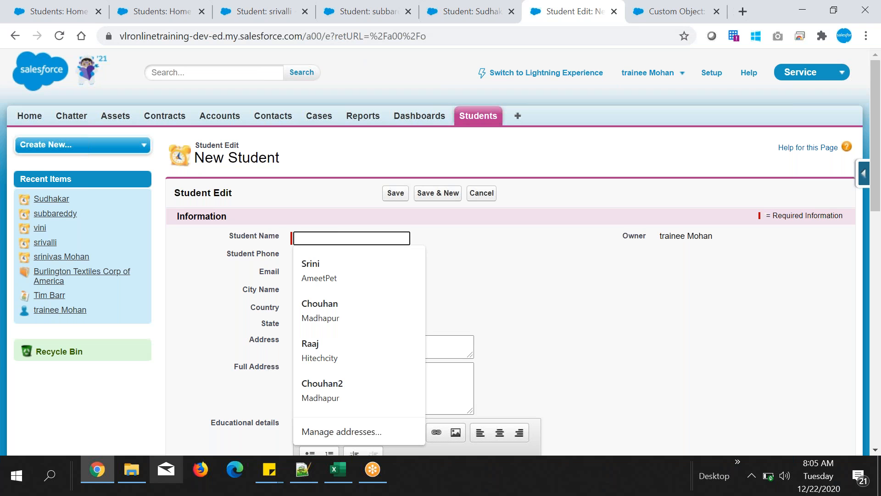
pyautogui.write('Raja')
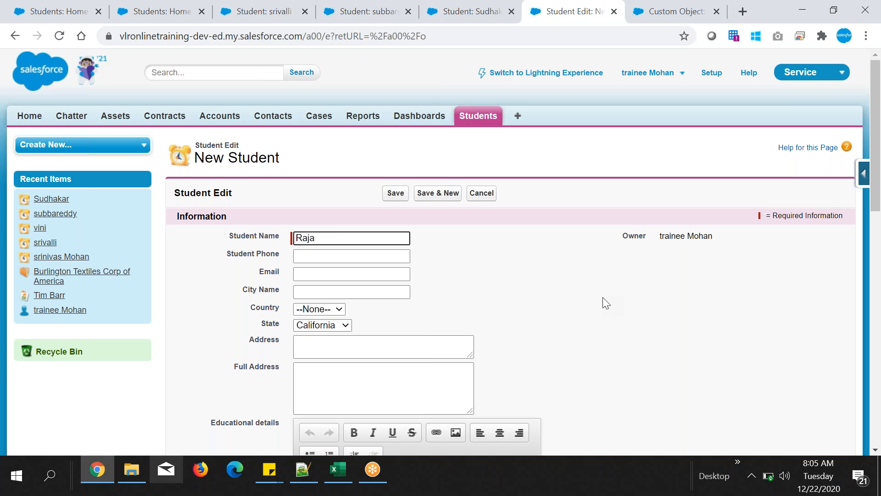
pyautogui.scroll(-10, 605, 302)
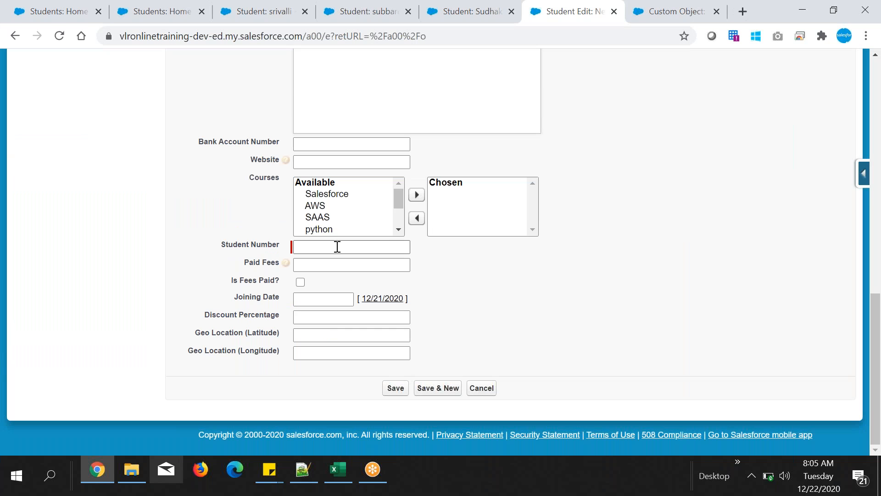
pyautogui.click(338, 247)
pyautogui.write('6')
pyautogui.scroll(10, 397, 389)
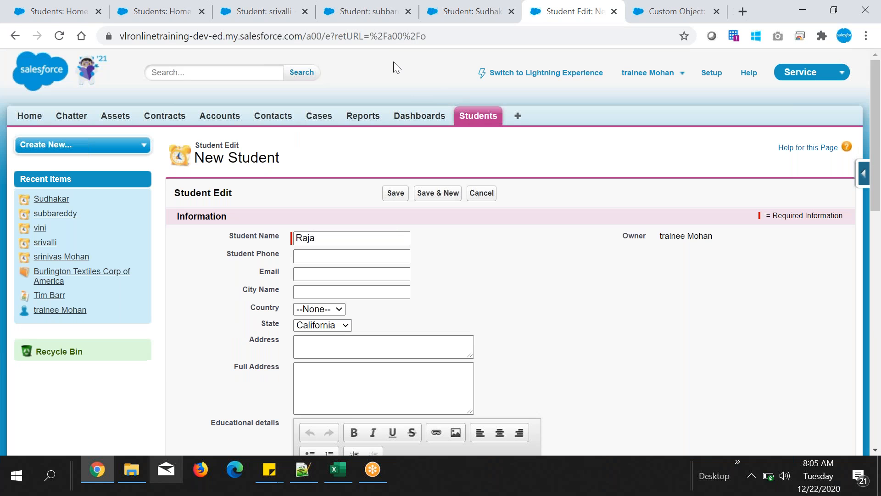
pyautogui.moveTo(325, 36); pyautogui.dragTo(428, 37)
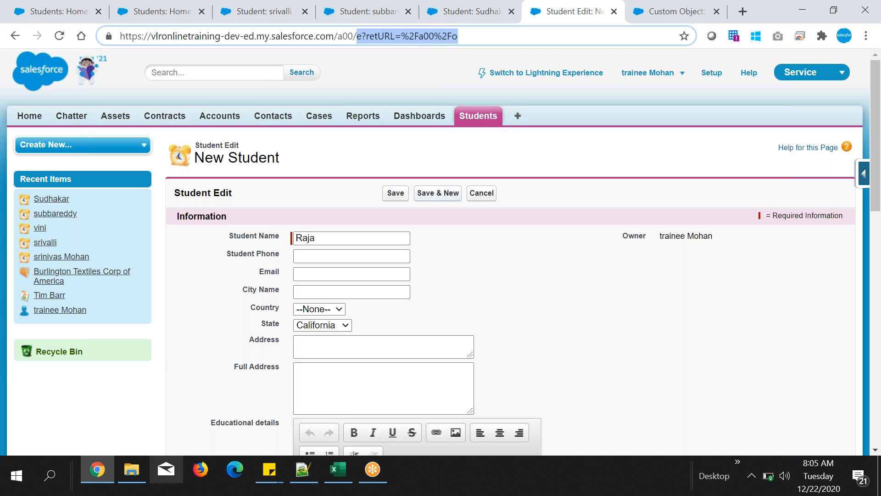
pyautogui.click(396, 193)
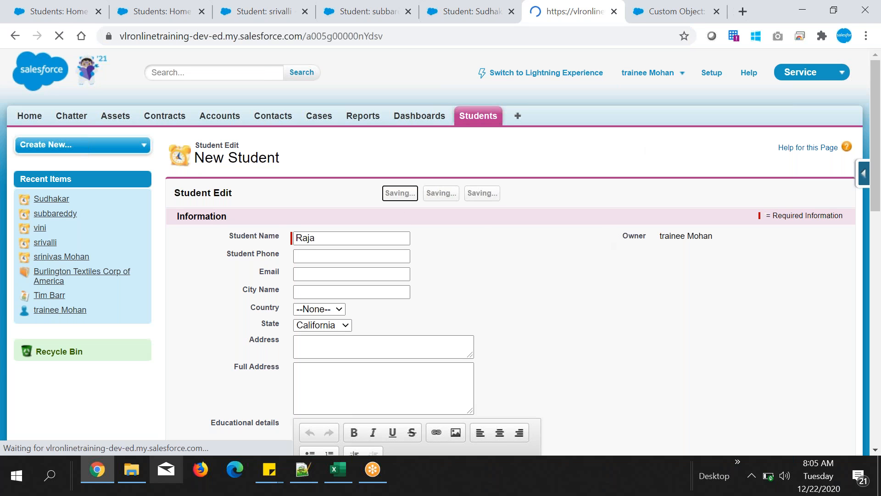
# - Examine the saved student's record Id in the page address alongside the Student Name field and record title
pyautogui.doubleClick(336, 39)
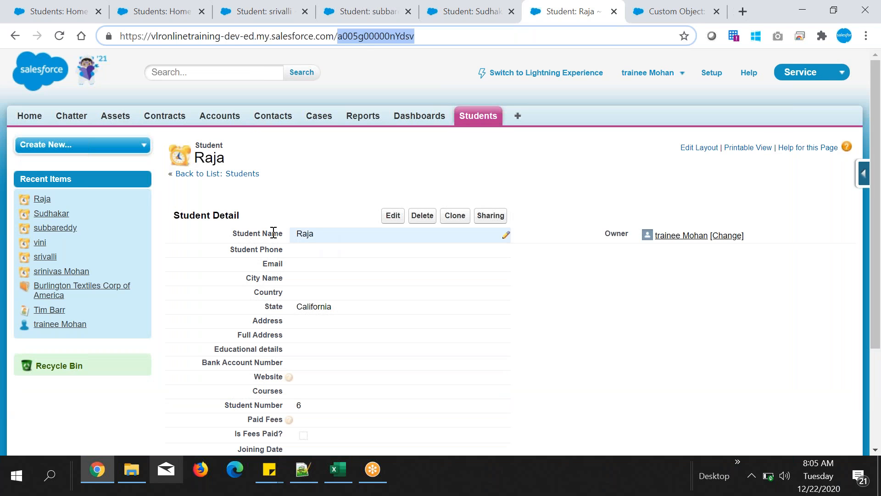
pyautogui.moveTo(231, 234); pyautogui.dragTo(283, 233)
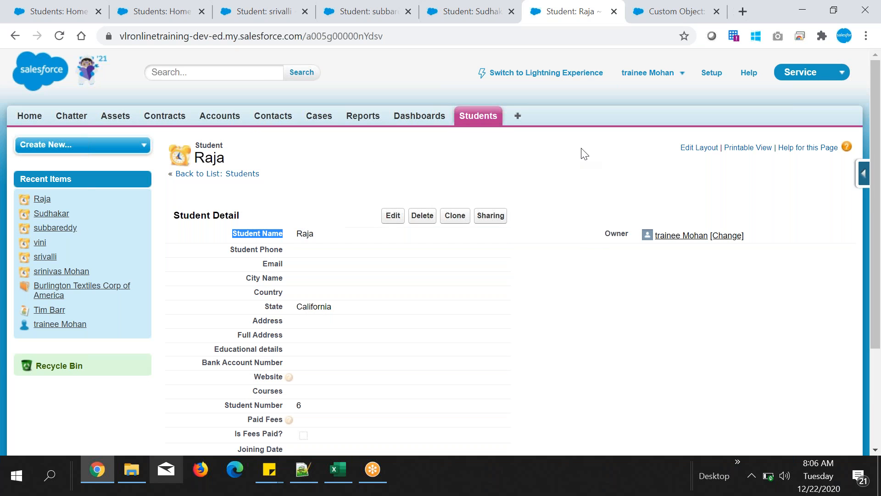
pyautogui.doubleClick(368, 36)
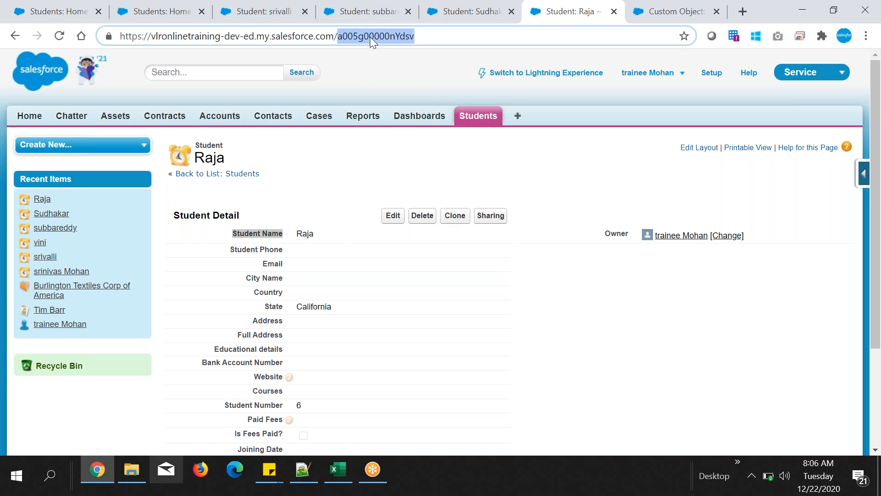
pyautogui.click(362, 186)
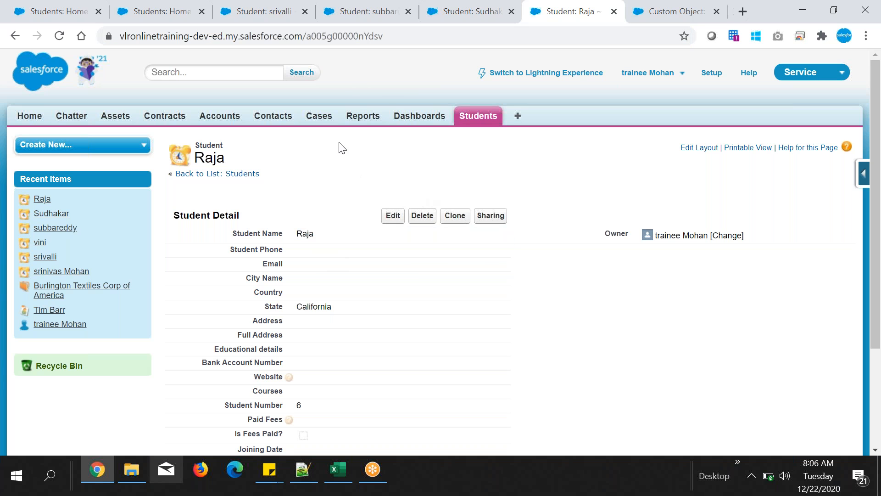
pyautogui.doubleClick(342, 45)
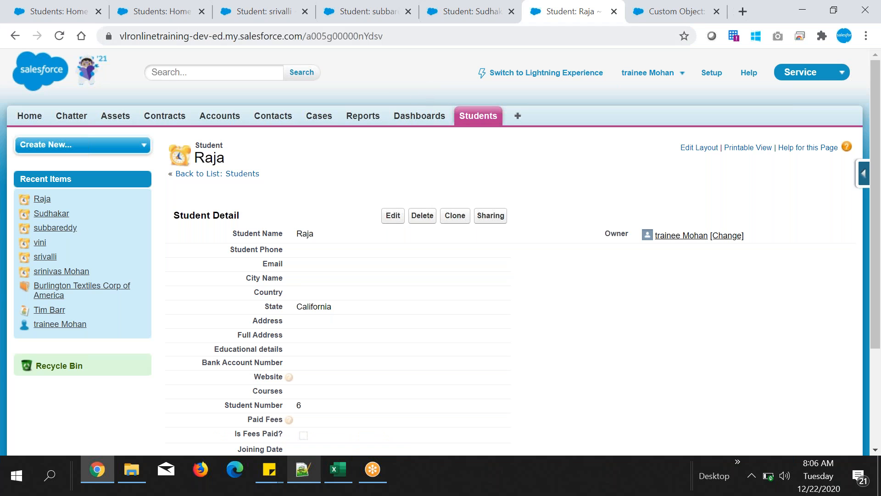
pyautogui.doubleClick(376, 36)
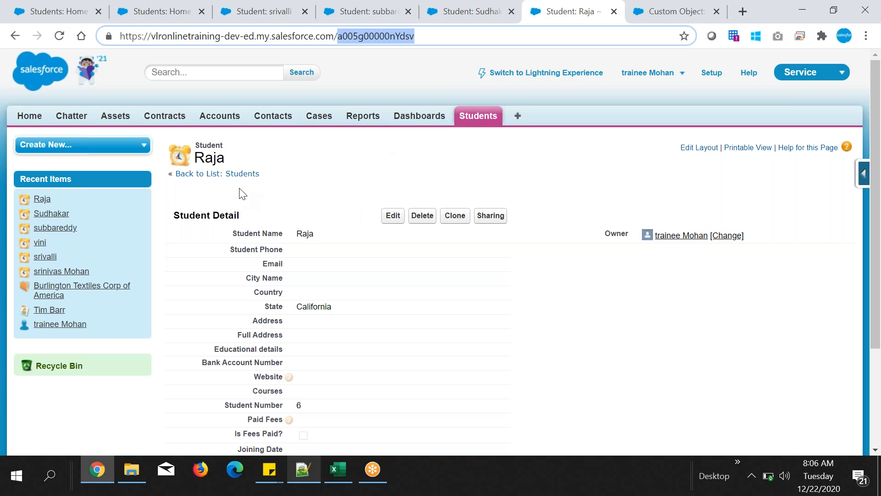
pyautogui.moveTo(200, 160); pyautogui.dragTo(232, 161)
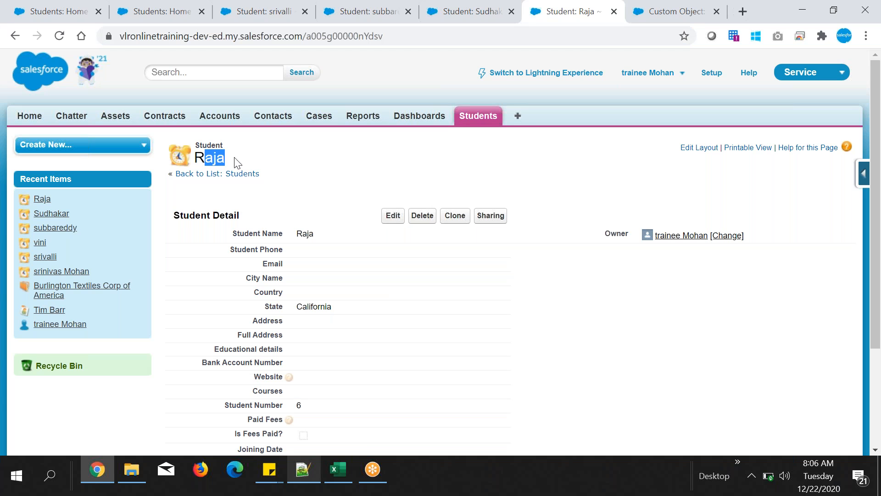
# - Copy the new student's record Id and load it in place of "a00/o" in the Students home page address, checking the opened record's name
pyautogui.doubleClick(369, 37)
pyautogui.hotkey('ctrl', 'c')
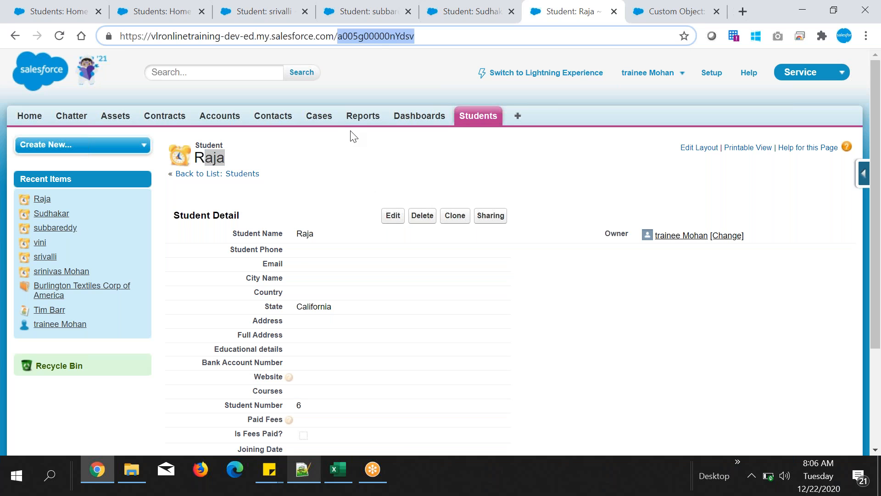
pyautogui.click(386, 164)
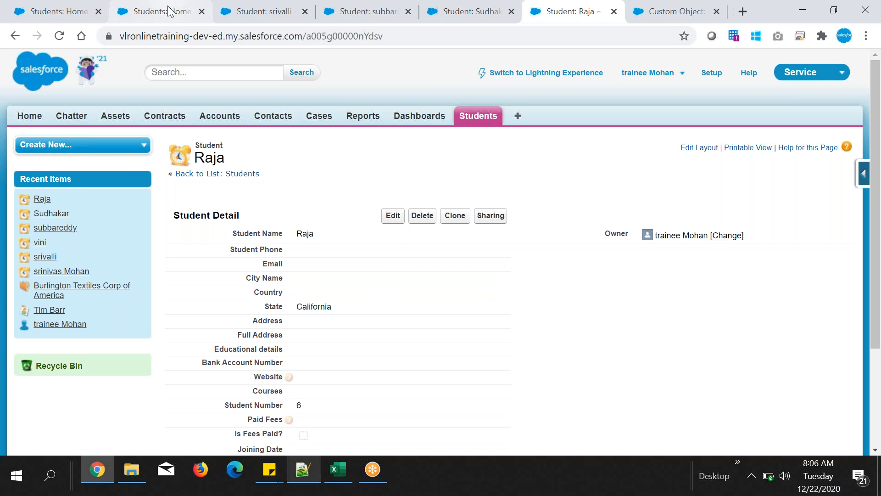
pyautogui.click(140, 12)
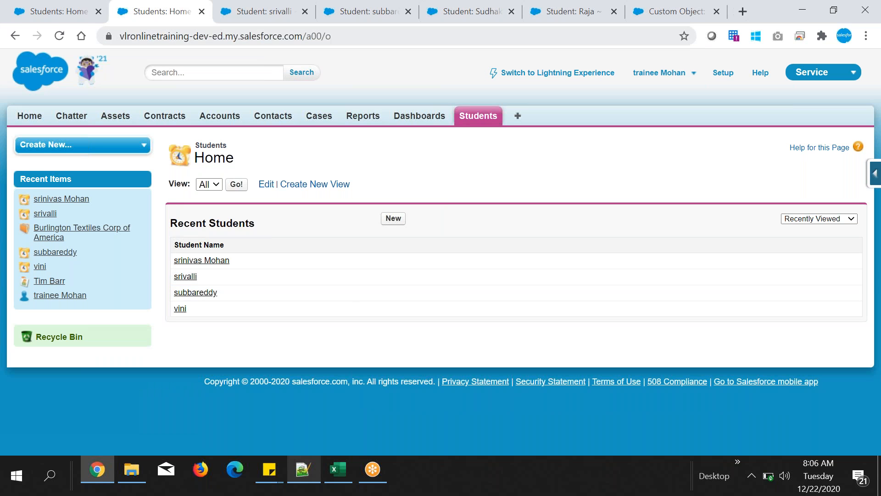
pyautogui.moveTo(307, 37); pyautogui.dragTo(350, 36)
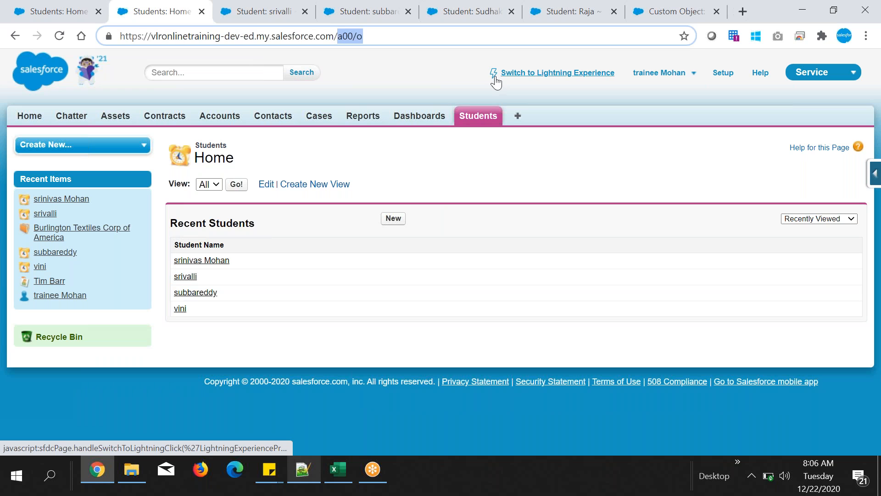
pyautogui.hotkey('ctrl', 'v')
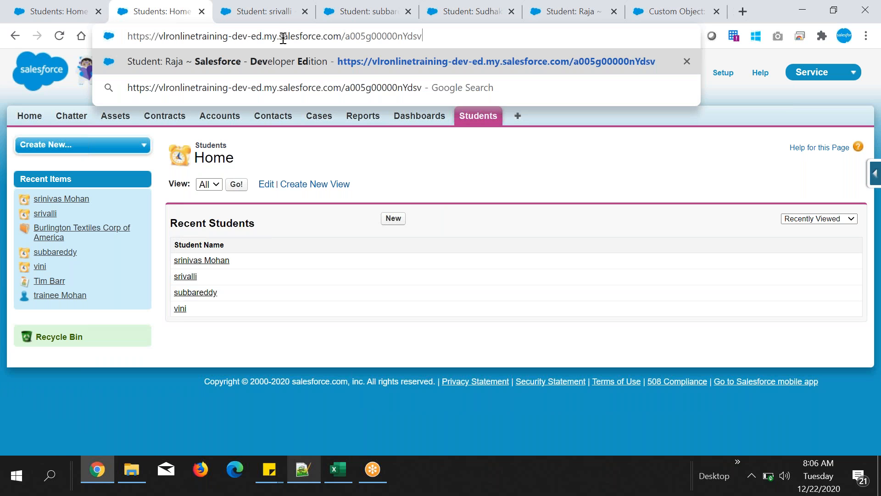
pyautogui.moveTo(283, 37); pyautogui.dragTo(347, 38)
pyautogui.click(386, 39)
pyautogui.click(433, 39)
pyautogui.press('Return')
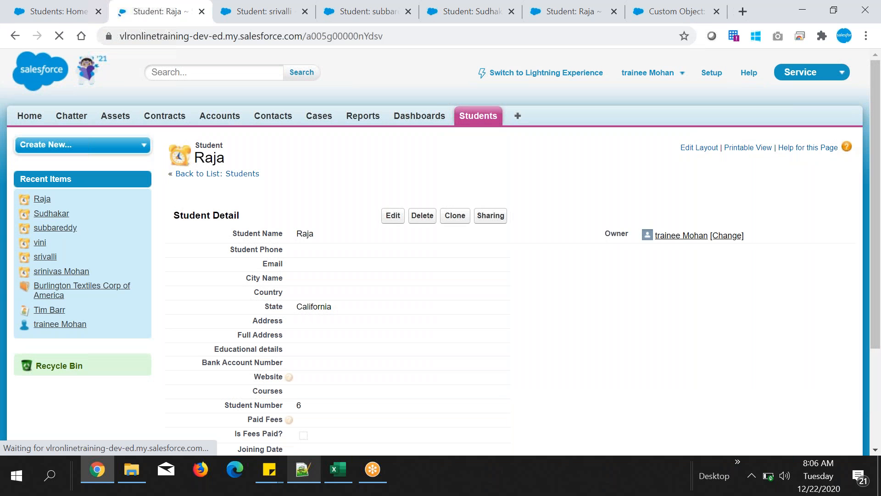
pyautogui.doubleClick(201, 156)
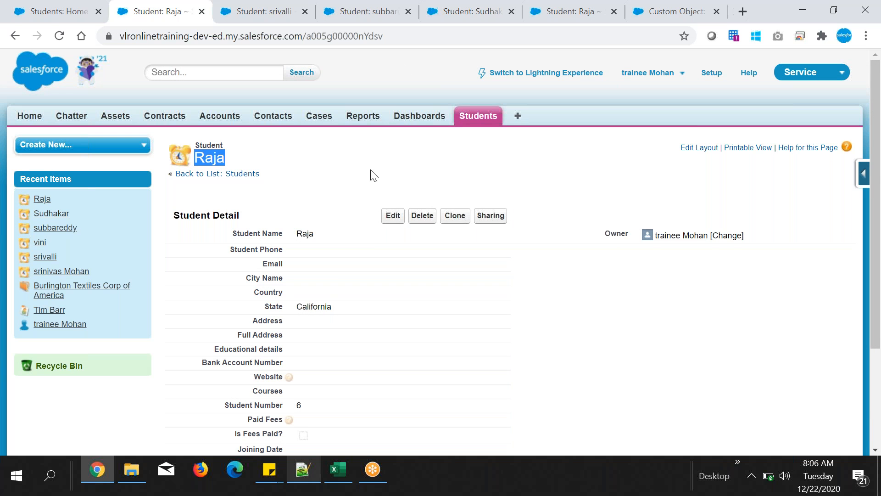
# - Copy the record Id of the already open student record without a State value, load it in place of the new student's Id, and check both name and Id
pyautogui.click(366, 13)
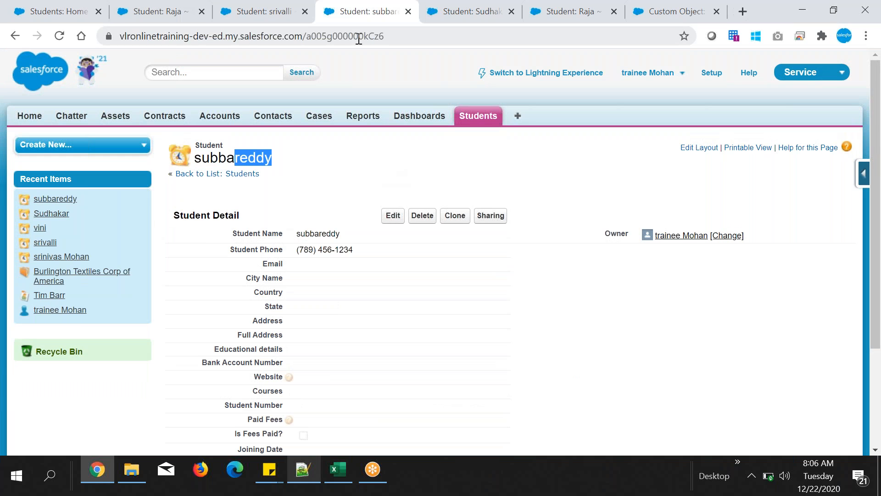
pyautogui.click(281, 191)
pyautogui.click(358, 36)
pyautogui.doubleClick(367, 36)
pyautogui.hotkey('ctrl', 'c')
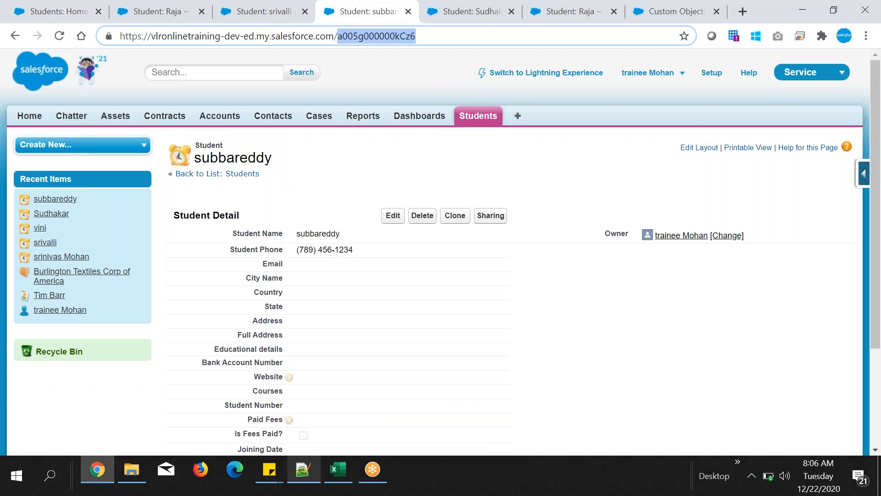
pyautogui.click(156, 11)
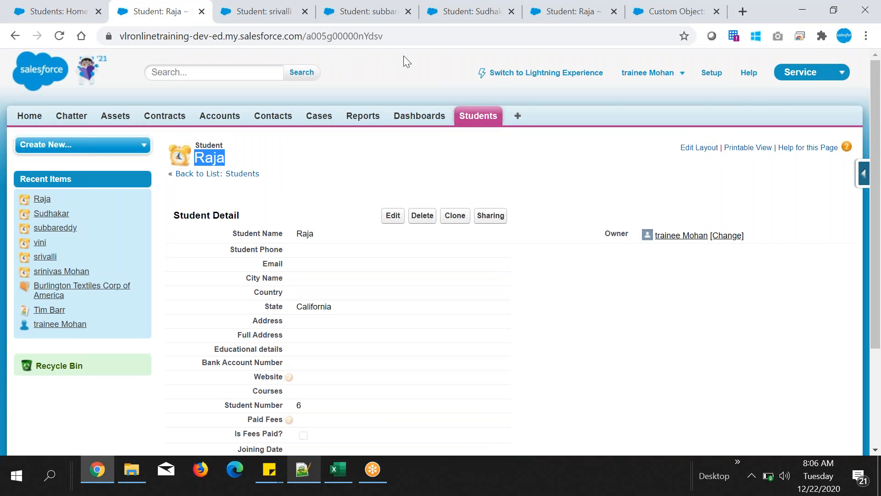
pyautogui.doubleClick(406, 36)
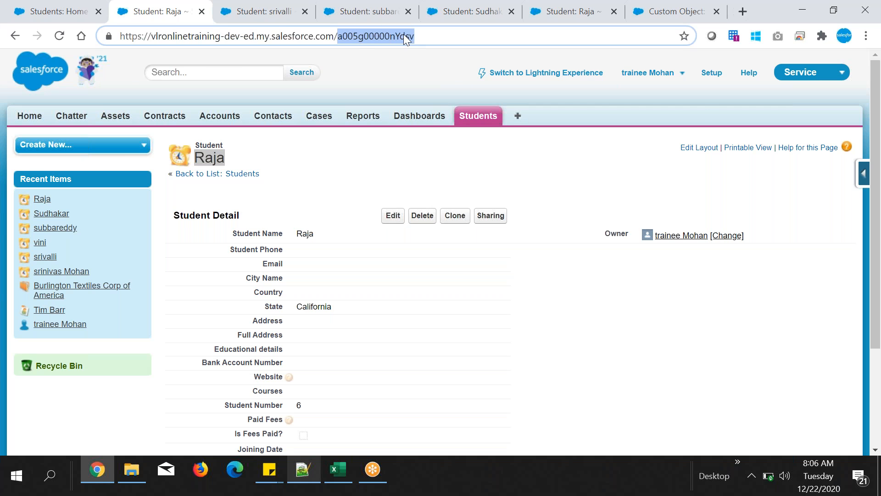
pyautogui.hotkey('ctrl', 'v')
pyautogui.press('Return')
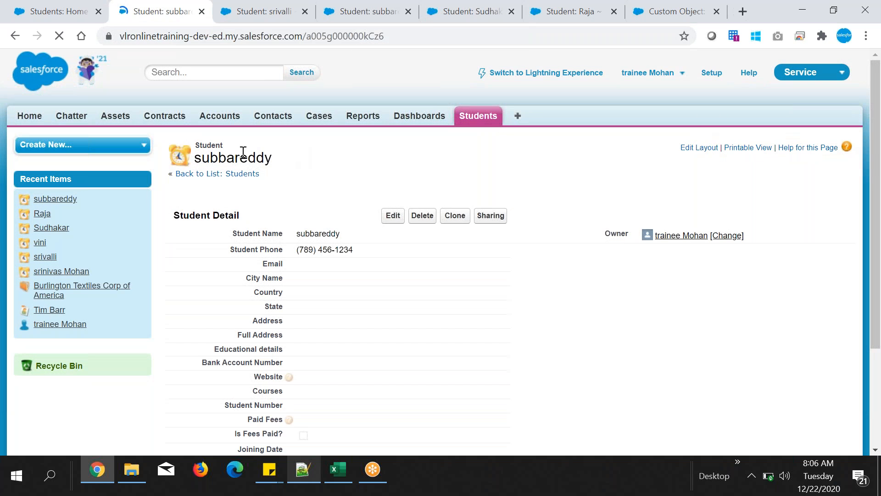
pyautogui.moveTo(243, 153); pyautogui.dragTo(305, 166)
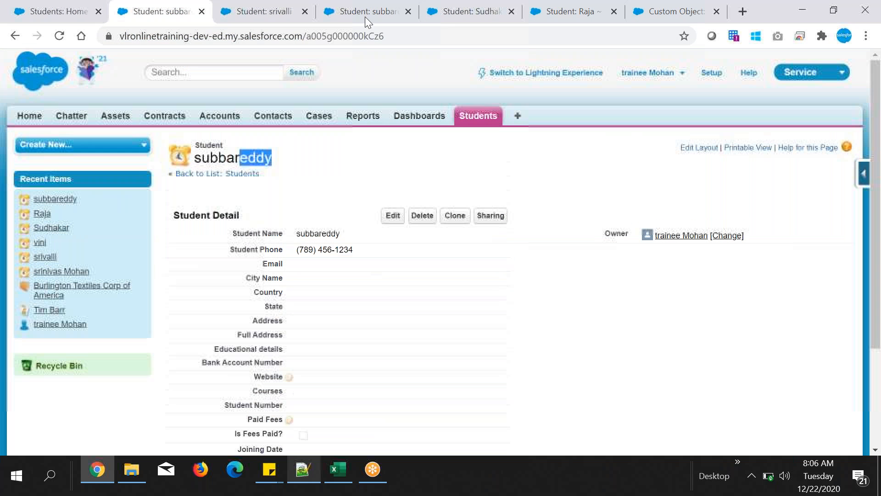
pyautogui.doubleClick(365, 36)
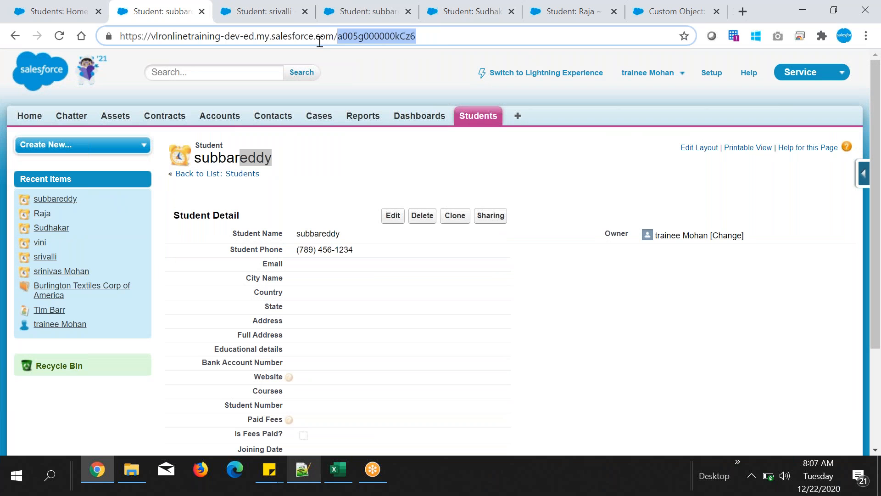
# - Check the record Id at the end of the student record's page address and the remaining record details
pyautogui.moveTo(273, 35); pyautogui.dragTo(410, 35)
pyautogui.click(338, 35)
pyautogui.click(444, 81)
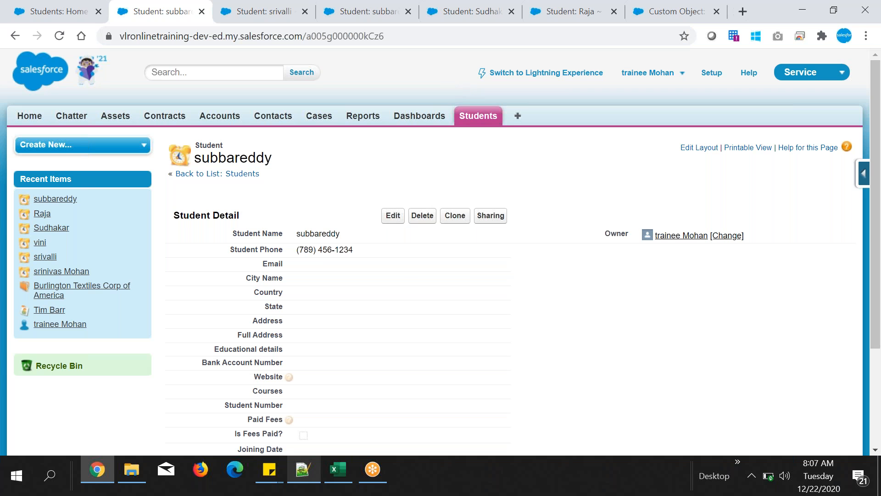
pyautogui.scroll(-3, 622, 234)
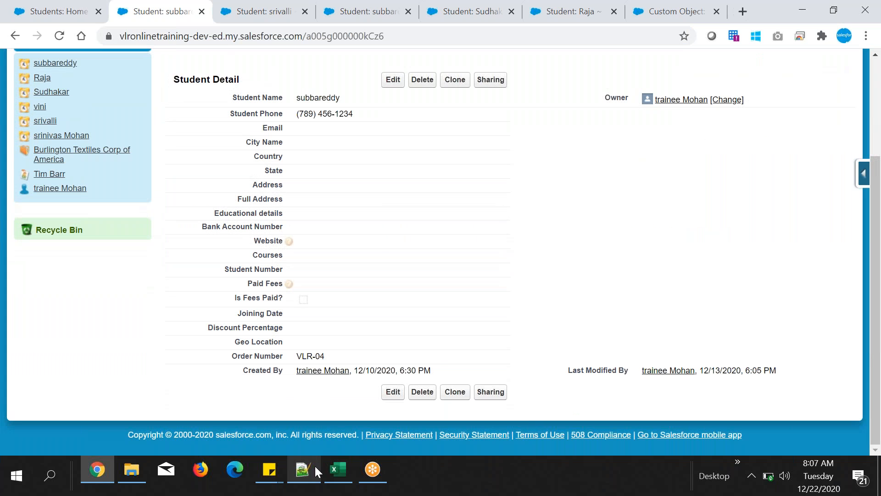
# - Switch to the Notepad++ notes and add an "Id" line, separated by a blank line, beneath the listed record Ids
pyautogui.click(315, 467)
pyautogui.click(143, 411)
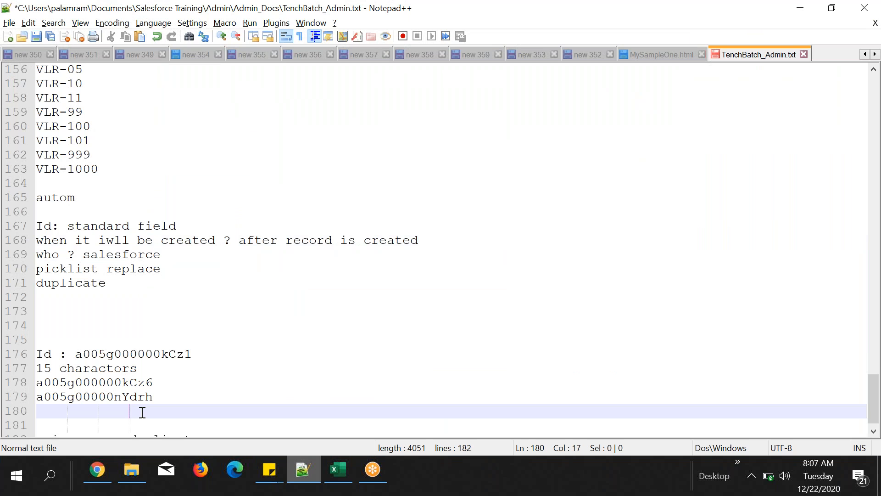
pyautogui.write('Id')
pyautogui.press('Left')
pyautogui.hotkey('shift', 'Home')
pyautogui.press('Return')
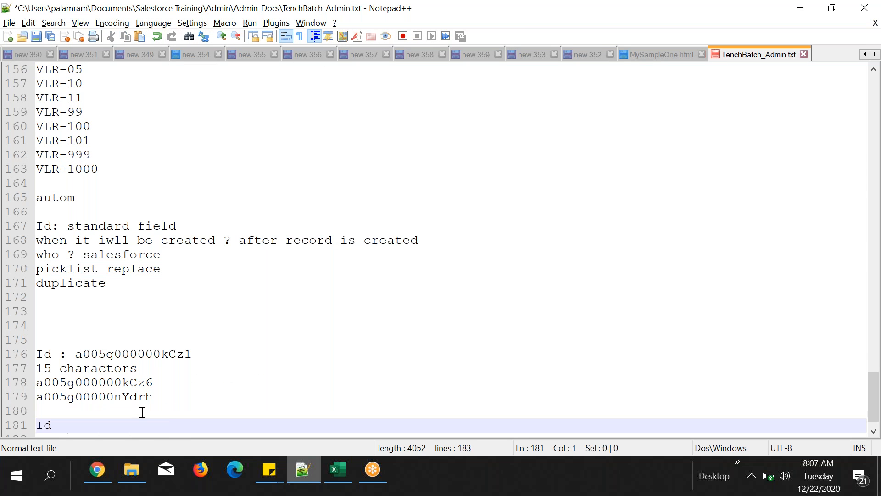
pyautogui.scroll(-1, 142, 412)
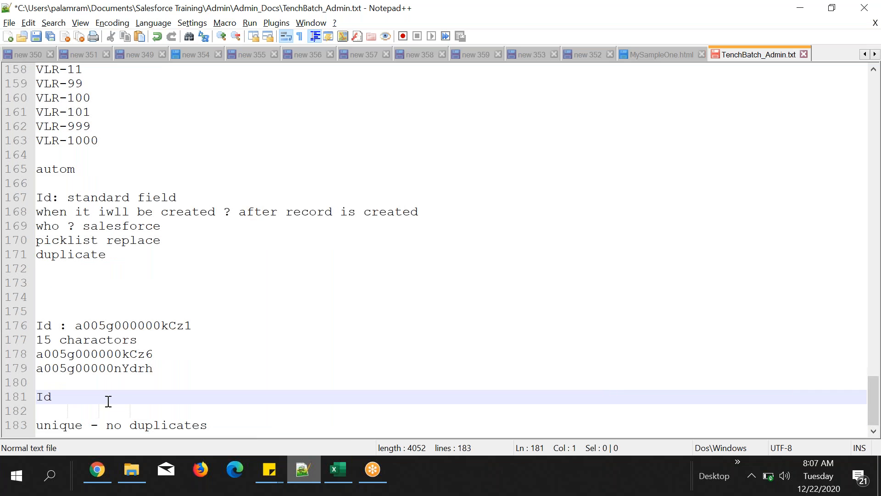
# - Add a long run of blank lines after "unique - no duplicates" at the end of the notes
pyautogui.click(237, 428)
pyautogui.press('Return')
pyautogui.press('Return')
pyautogui.press('Return')
pyautogui.press('Return')
pyautogui.press('Return')
pyautogui.press('Return')
pyautogui.press('Return')
pyautogui.press('Return')
pyautogui.press('Return')
pyautogui.press('Return')
pyautogui.press('Return')
pyautogui.press('Return')
pyautogui.press('Return')
pyautogui.press('Return')
pyautogui.press('Return')
pyautogui.press('Return')
pyautogui.press('Return')
pyautogui.press('Return')
pyautogui.press('Return')
pyautogui.press('Return')
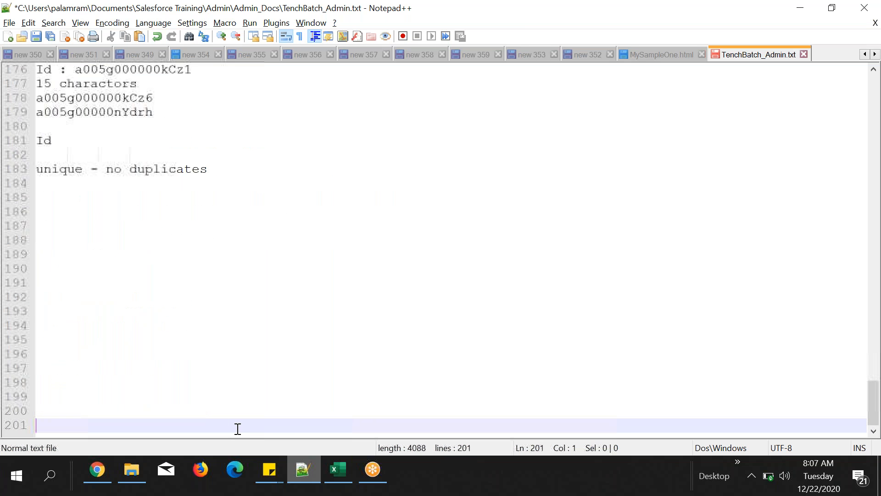
pyautogui.press('Return')
pyautogui.press('Return')
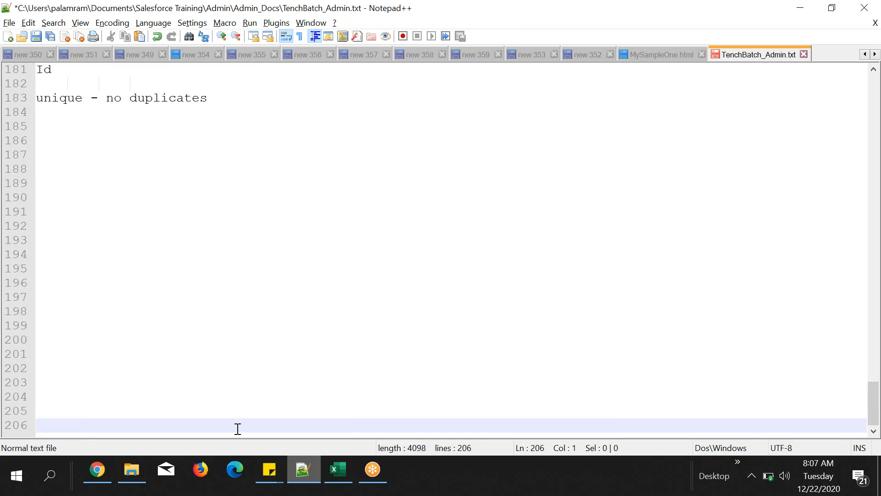
# - Write "unique field" as the first topic, a few lines below "unique - no duplicates"
pyautogui.click(98, 145)
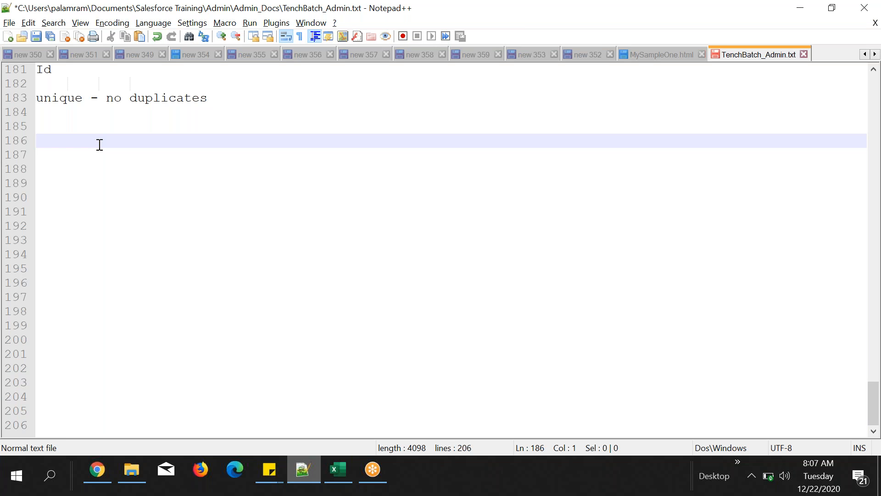
pyautogui.write('u')
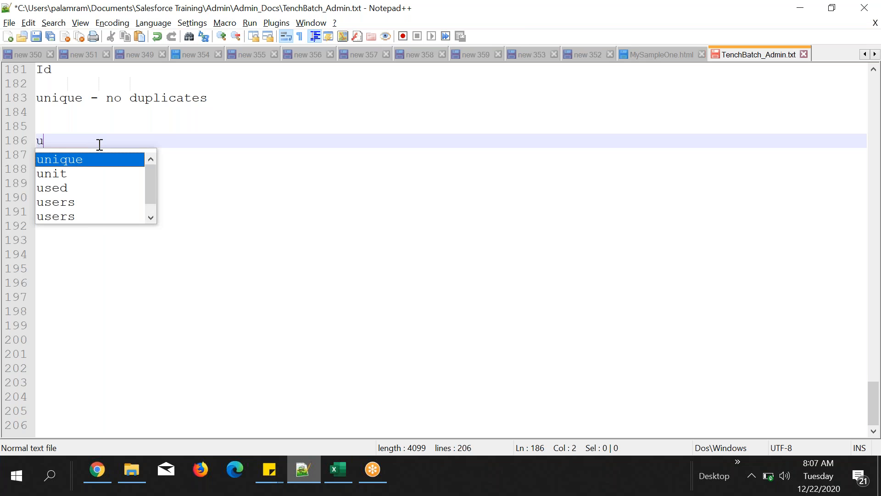
pyautogui.press('Return')
pyautogui.write('fiel')
pyautogui.press('Return')
pyautogui.press('Return')
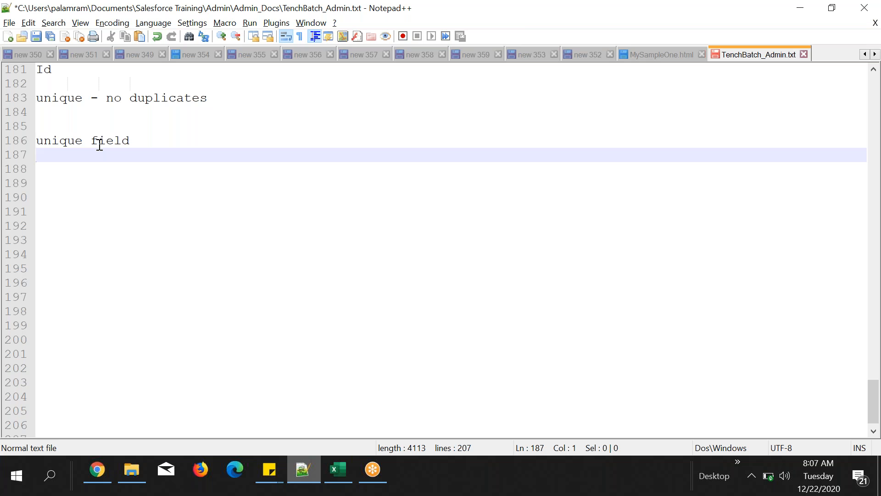
# - Add "replace picklist" as the next topic line beneath "unique field"
pyautogui.write('rep')
pyautogui.press('Return')
pyautogui.write('pioc')
pyautogui.press('BackSpace')
pyautogui.press('BackSpace')
pyautogui.write('cklist')
pyautogui.press('Return')
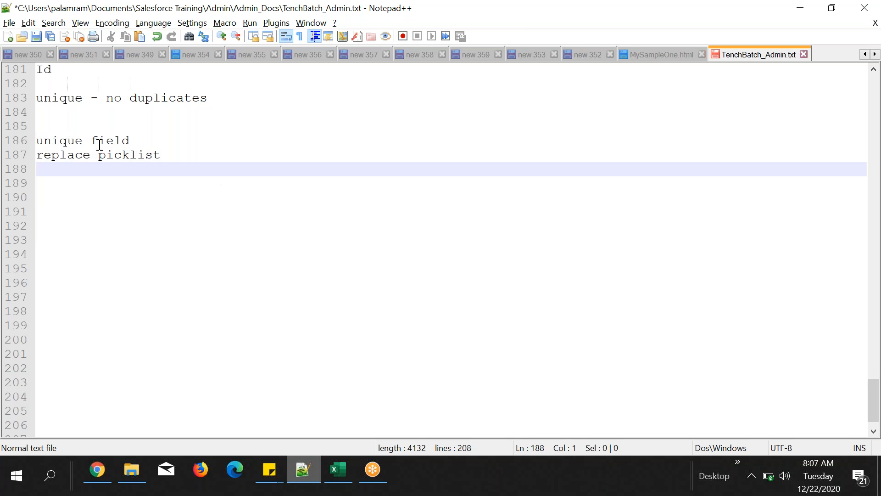
# - Add the topic line "standard fields and custom fields difference" beneath "replace picklist"
pyautogui.write('stand')
pyautogui.press('Return')
pyautogui.write('fields and cus')
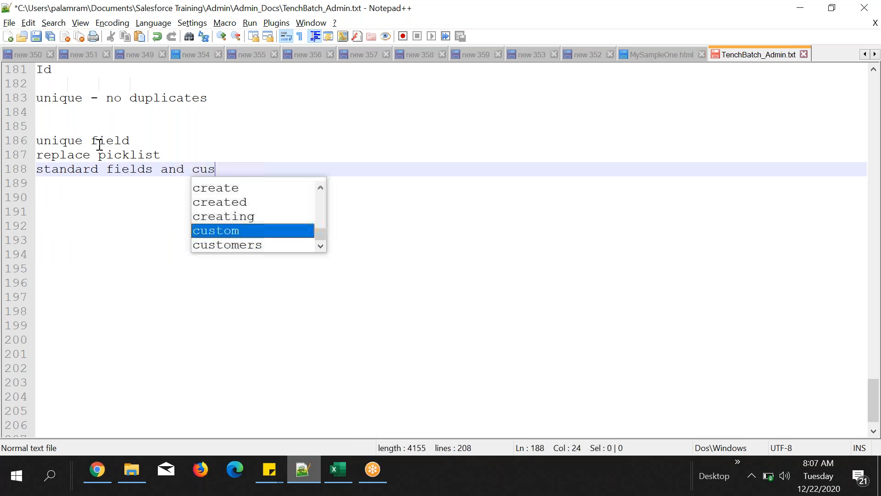
pyautogui.press('Return')
pyautogui.write('fields ')
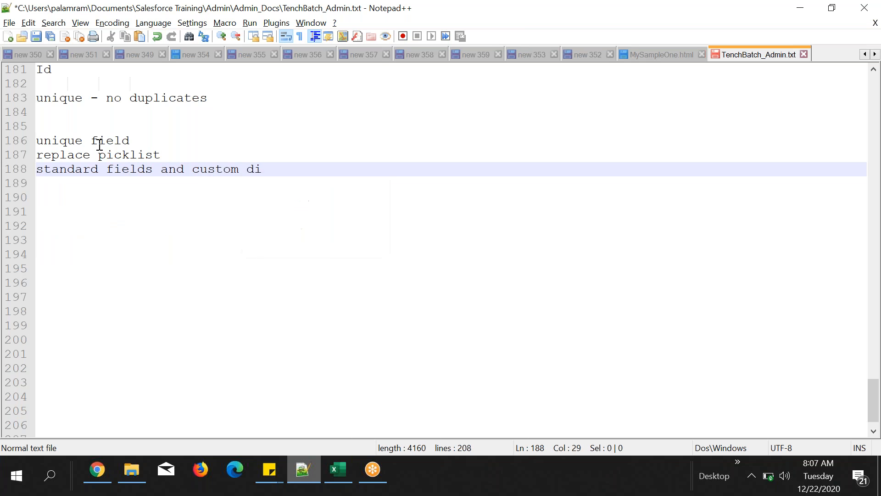
pyautogui.write('di')
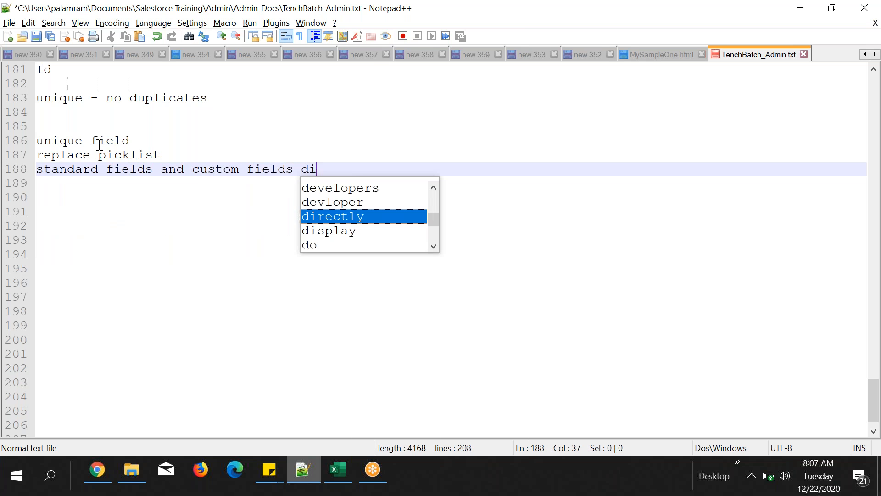
pyautogui.write('fference')
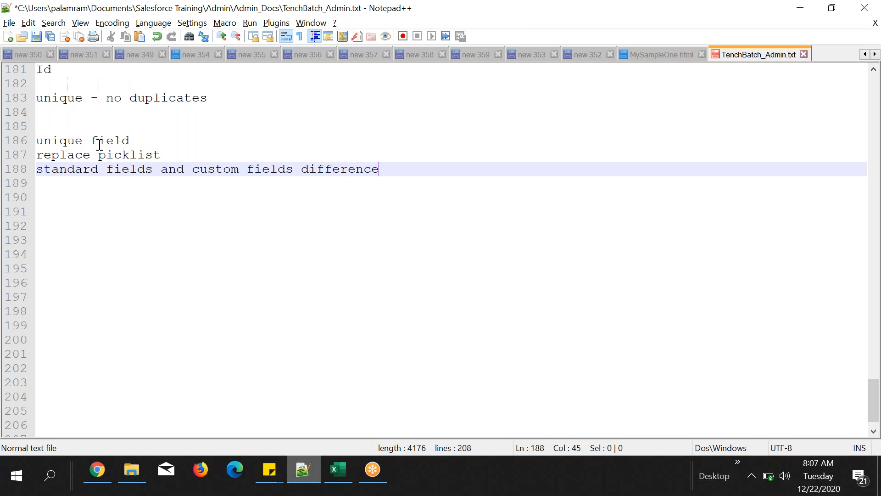
pyautogui.press('Return')
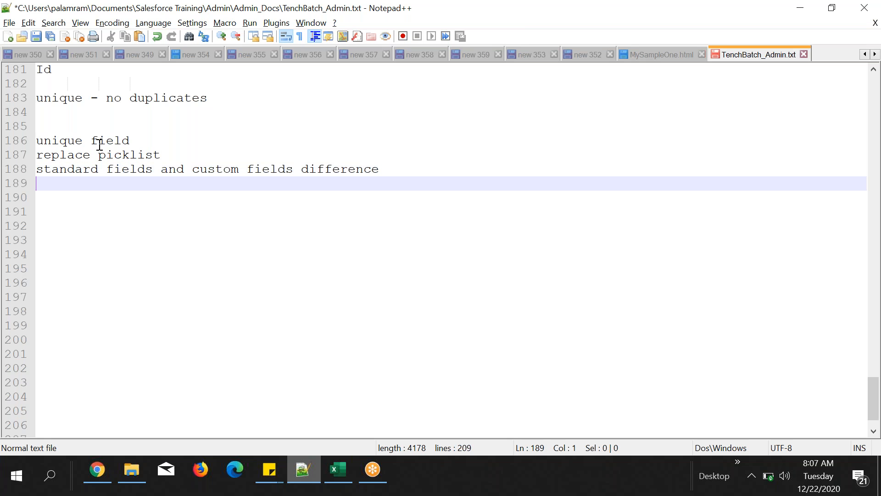
# - Add the topic line "standard object and custom object" below the fields difference line
pyautogui.write('standard objet')
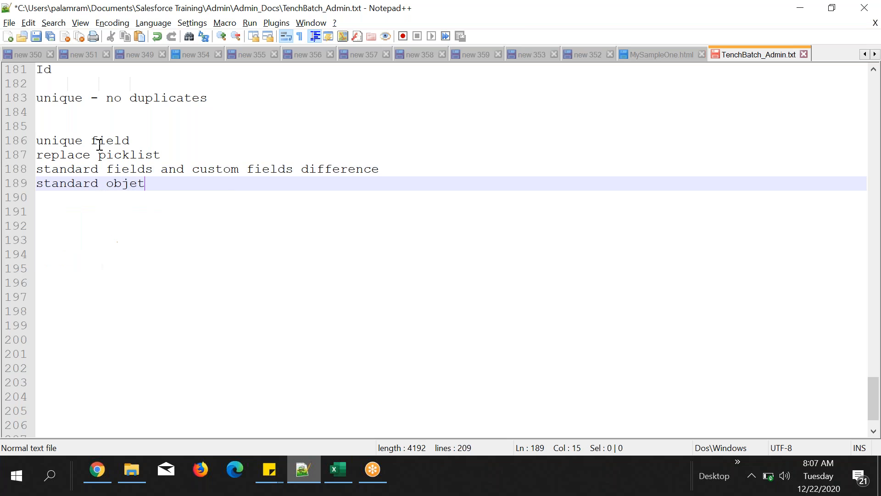
pyautogui.press('BackSpace')
pyautogui.write('ct and ')
pyautogui.write('custom l')
pyautogui.press('BackSpace')
pyautogui.write('object')
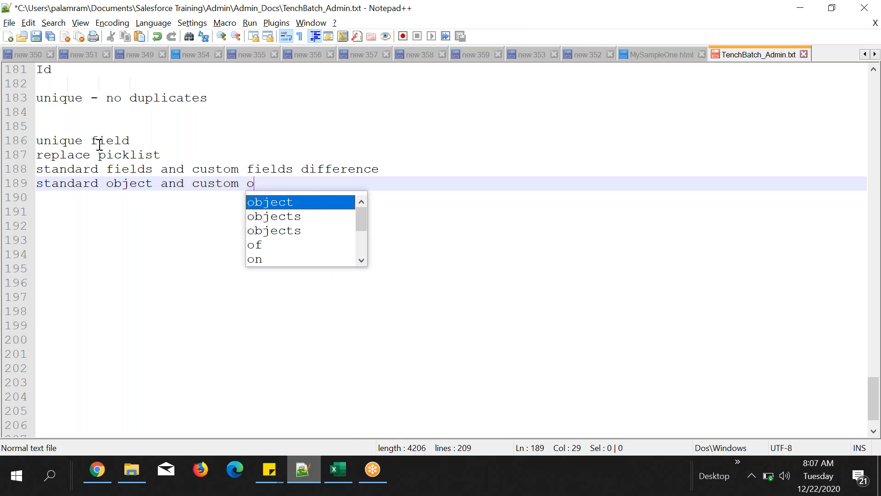
pyautogui.press('Return')
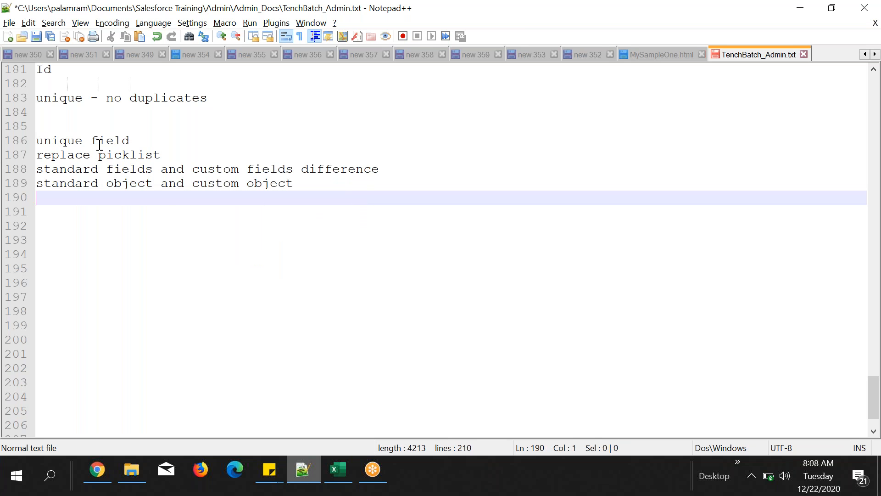
# - Add the topic line "record clone,delete,...." at the end of the topic list
pyautogui.write('record c')
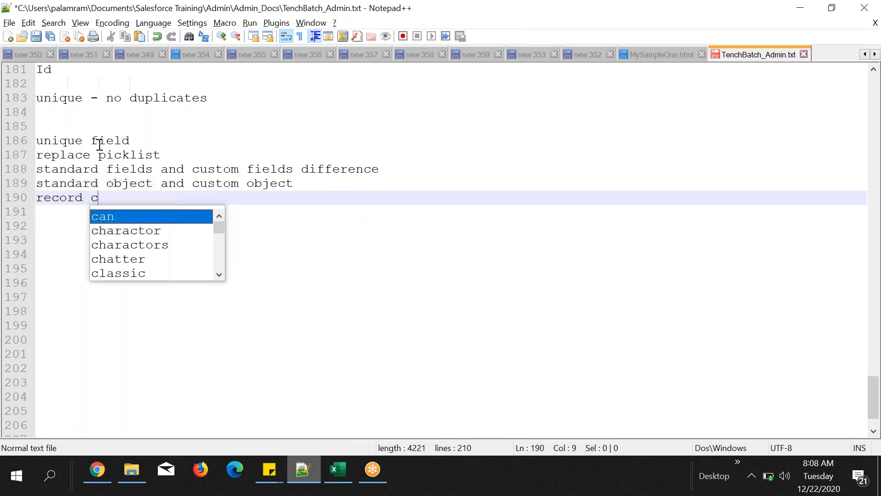
pyautogui.press('BackSpace')
pyautogui.write('clos')
pyautogui.press('BackSpace')
pyautogui.write('ne,')
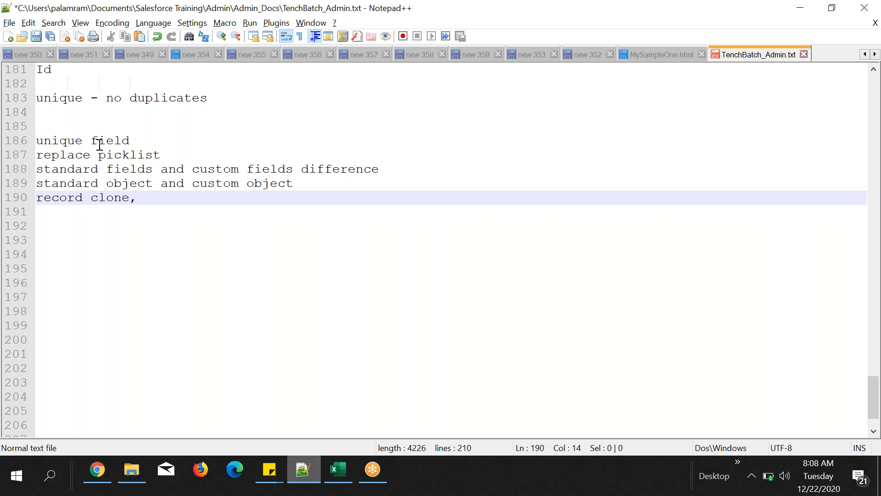
pyautogui.write('delete,....')
# - Switch back to Chrome and open the Student object's field definitions from the student record, at Custom Fields & Relationships
pyautogui.click(99, 469)
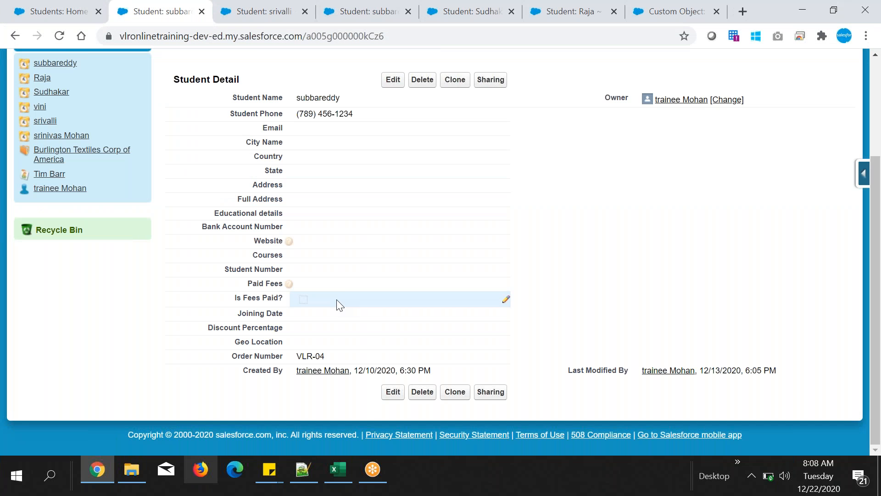
pyautogui.scroll(3, 337, 299)
pyautogui.click(862, 174)
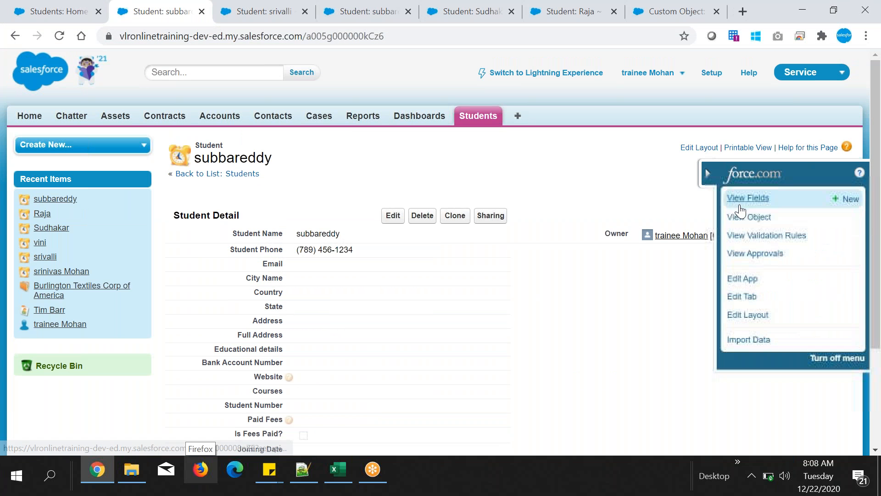
pyautogui.click(739, 199)
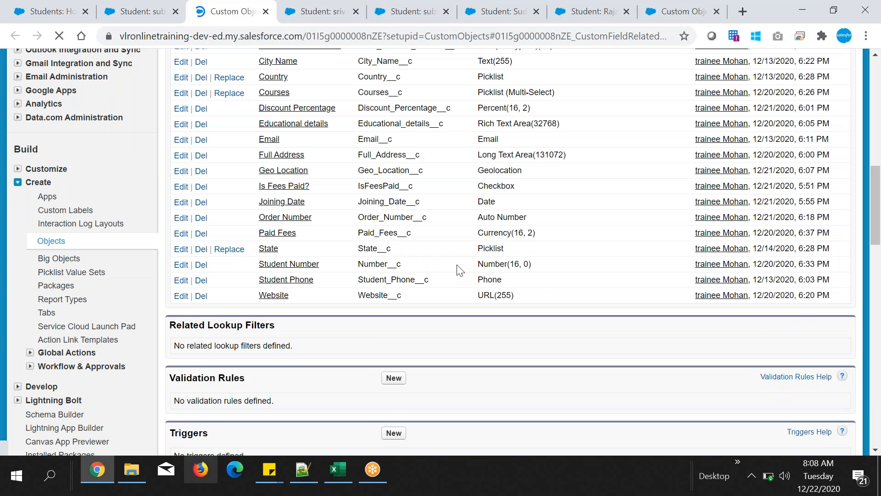
pyautogui.scroll(-1, 498, 121)
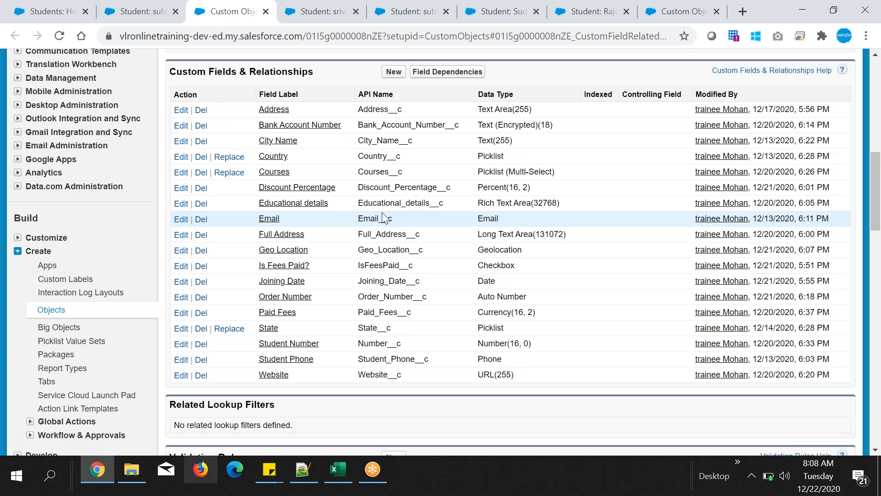
# - Examine the API names of Geo Location and Is Fees Paid?, the data types of Order Number and Paid Fees, and the Standard Fields list
pyautogui.moveTo(359, 249); pyautogui.dragTo(423, 250)
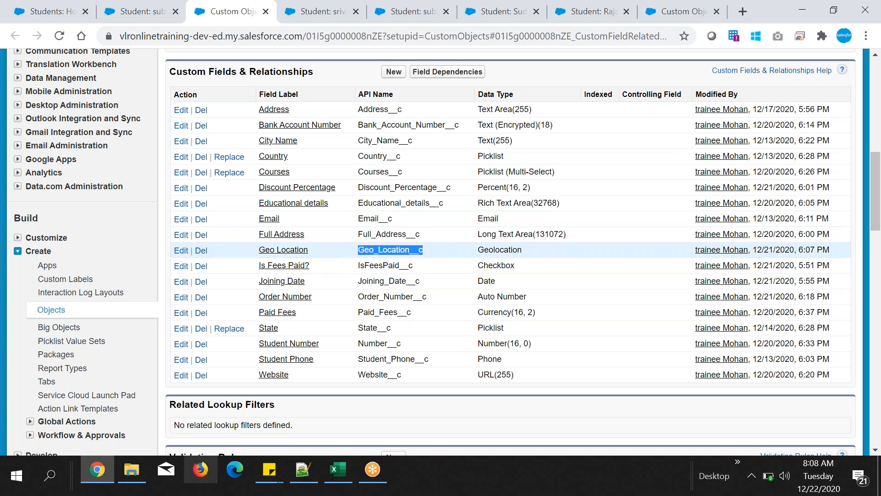
pyautogui.click(370, 267)
pyautogui.moveTo(359, 266); pyautogui.dragTo(388, 267)
pyautogui.moveTo(479, 252); pyautogui.dragTo(546, 300)
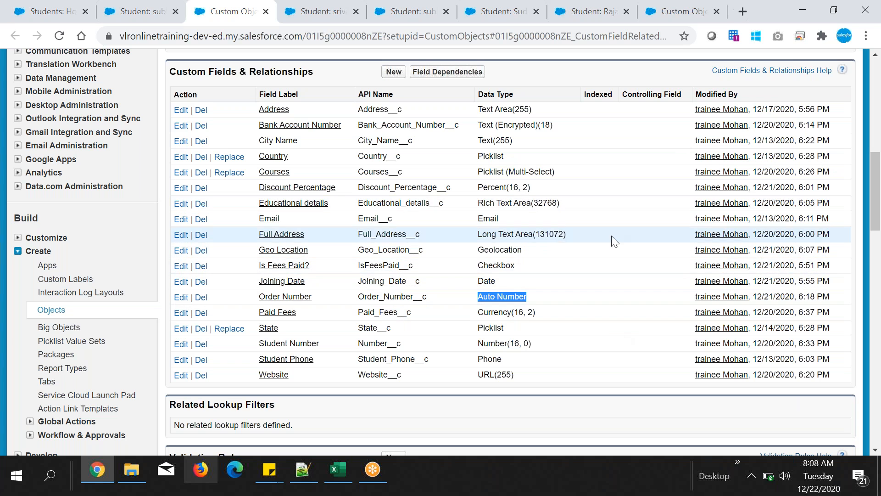
pyautogui.moveTo(479, 299); pyautogui.dragTo(529, 304)
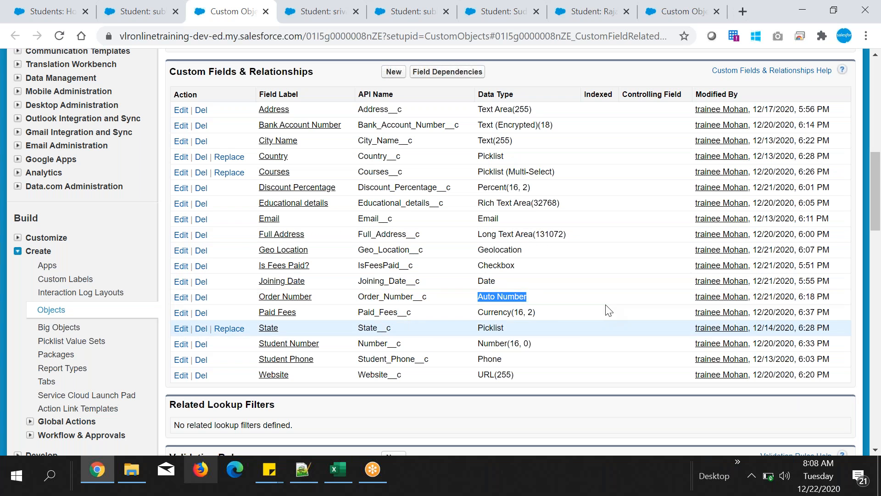
pyautogui.moveTo(478, 313); pyautogui.dragTo(529, 316)
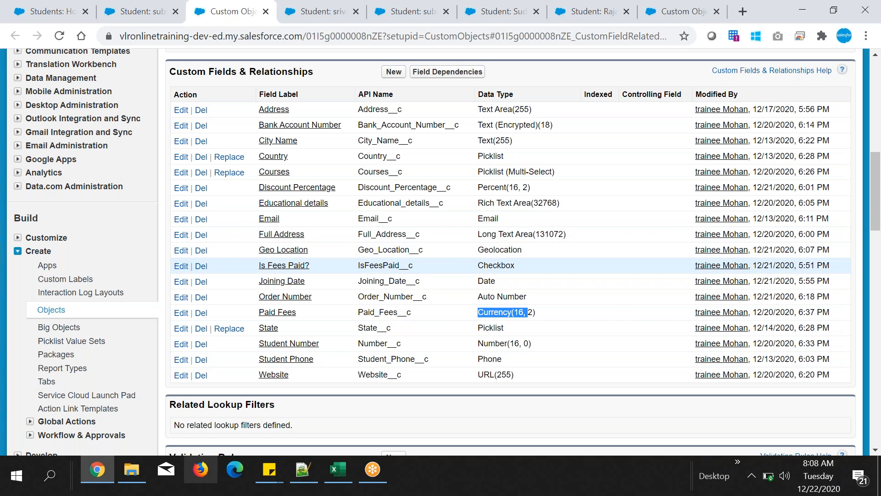
pyautogui.scroll(1, 430, 262)
pyautogui.scroll(10, 430, 262)
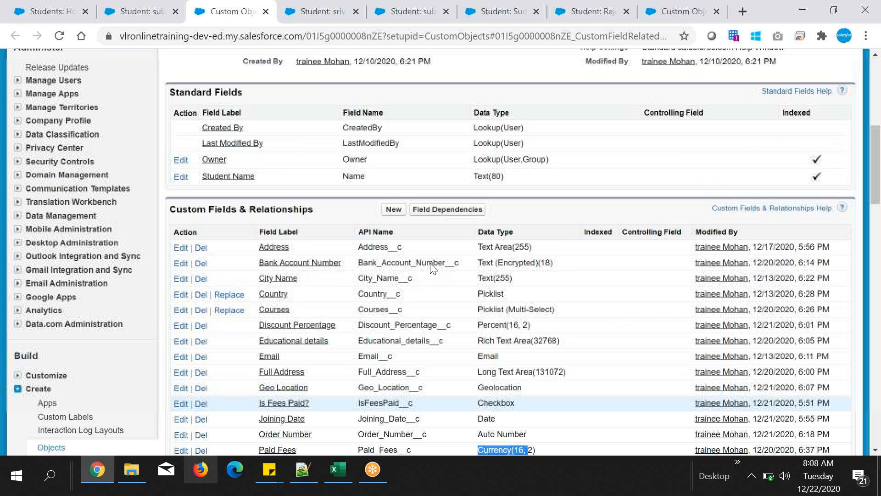